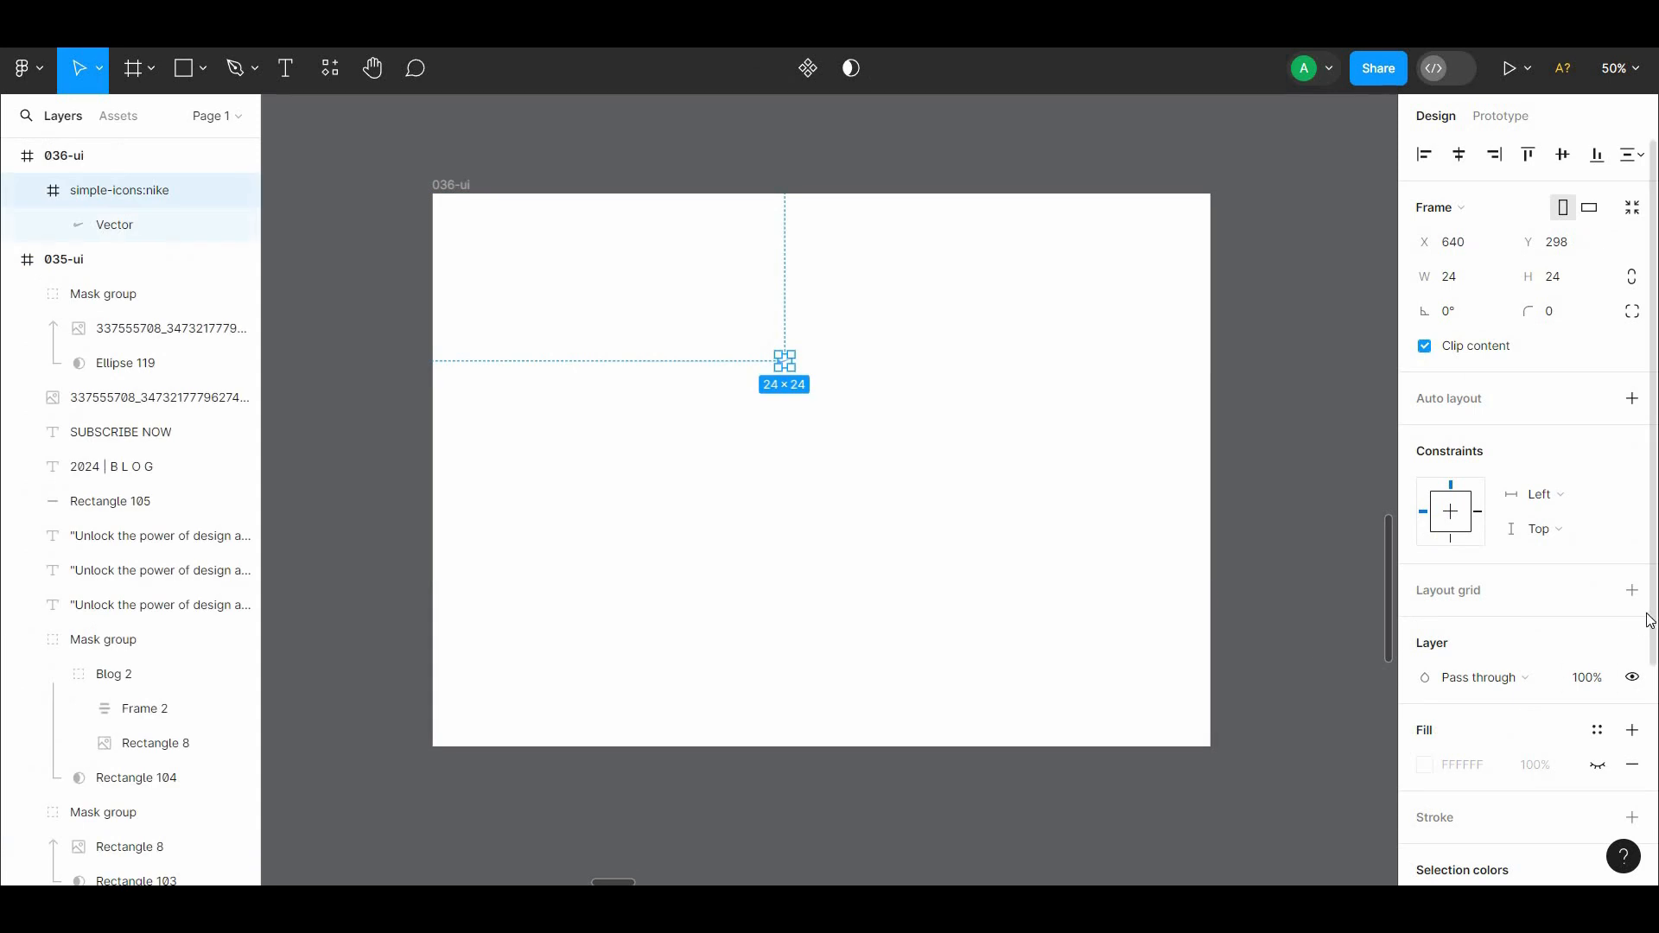
Set the Nike icon's colour to black, 000000
{"action": "scroll", "coordinate": [1417, 691], "scroll_direction": "down", "scroll_amount": 3}
{"action": "left_click", "coordinate": [1425, 701]}
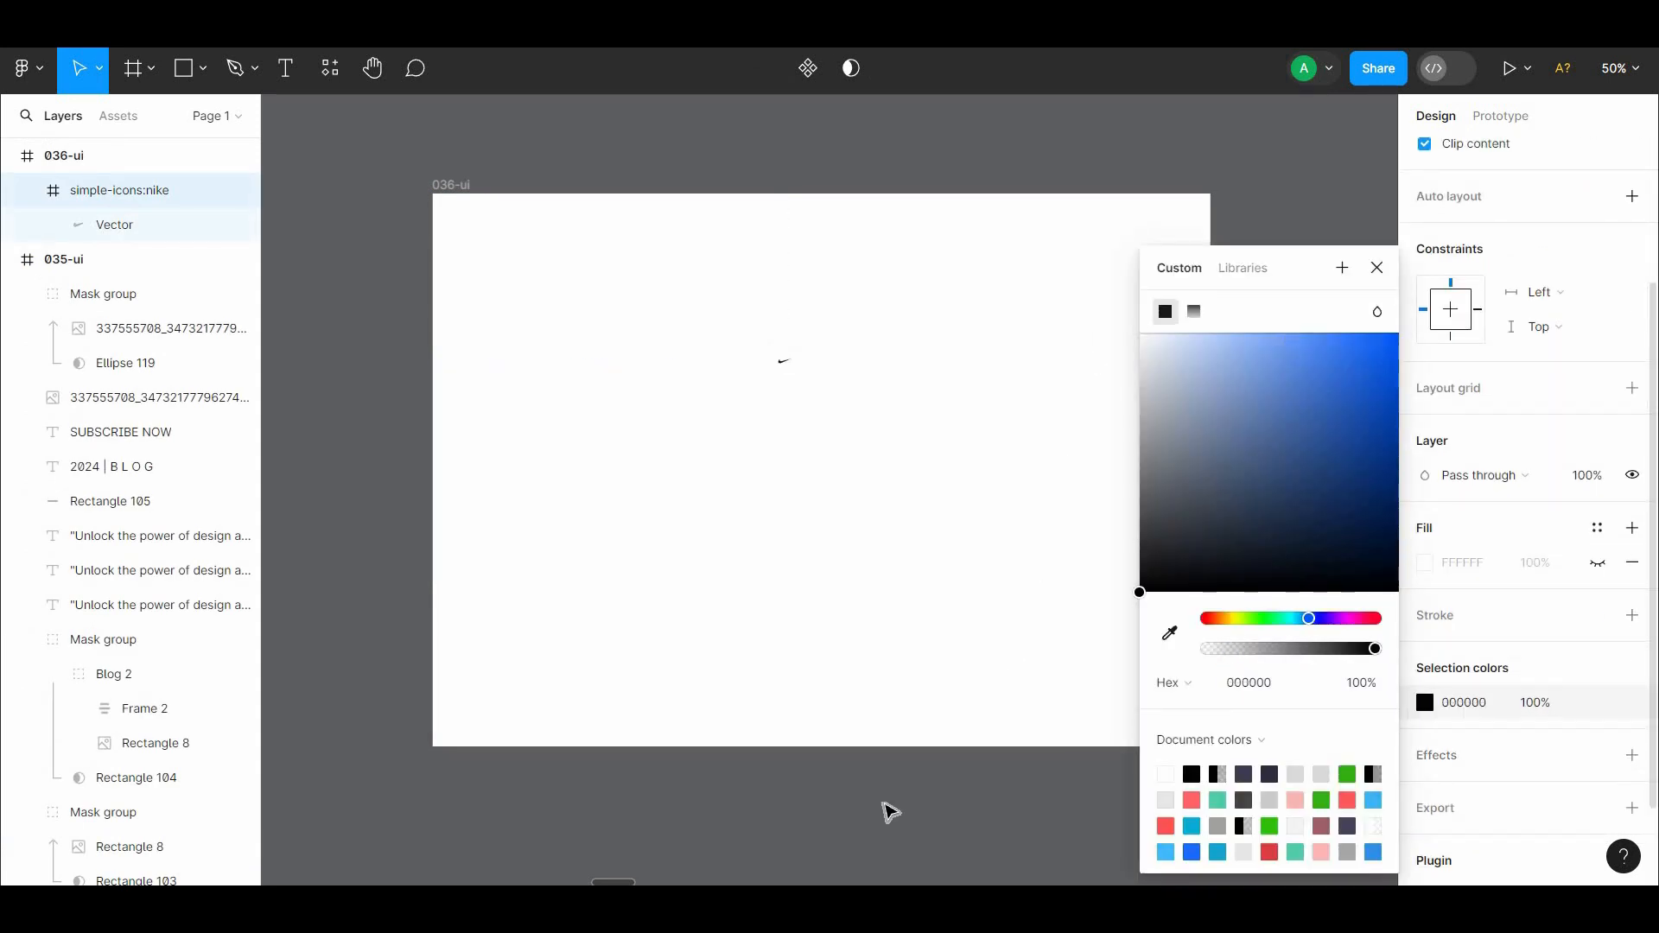
{"action": "left_click", "coordinate": [890, 807]}
Enlarge the Nike icon first to 48 × 48, moving it toward the frame's upper-left area, and finally to 64 × 64
{"action": "left_click", "coordinate": [784, 360]}
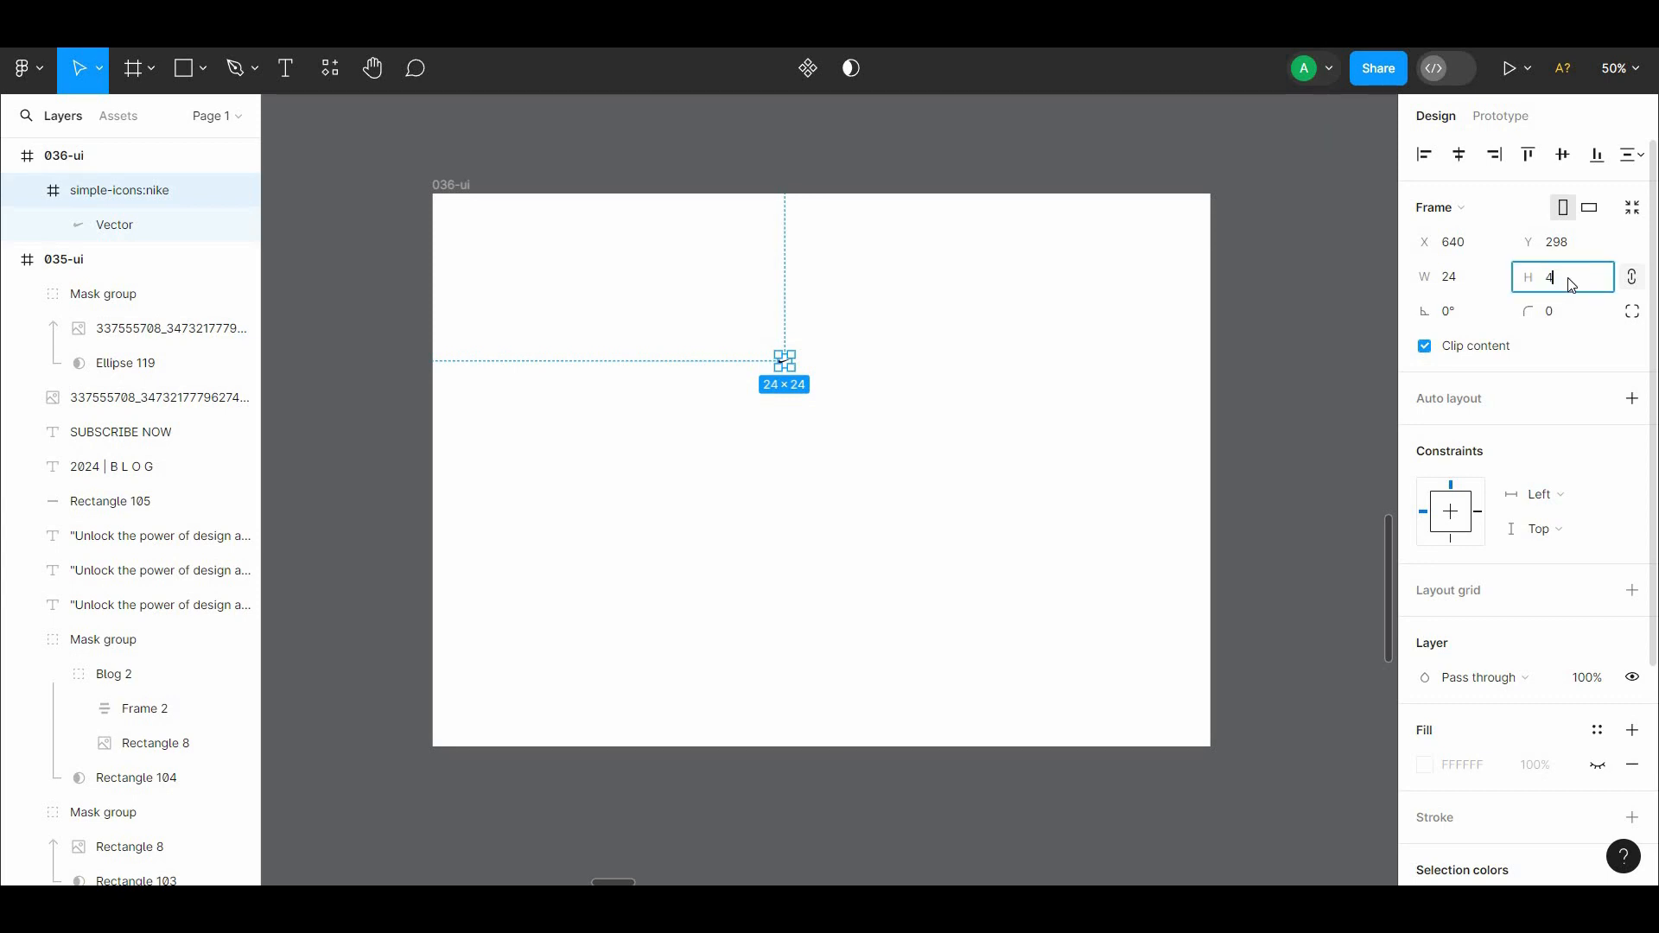
{"action": "type", "text": "48"}
{"action": "left_click", "coordinate": [1009, 365]}
{"action": "left_click_drag", "start_coordinate": [790, 367], "coordinate": [602, 269]}
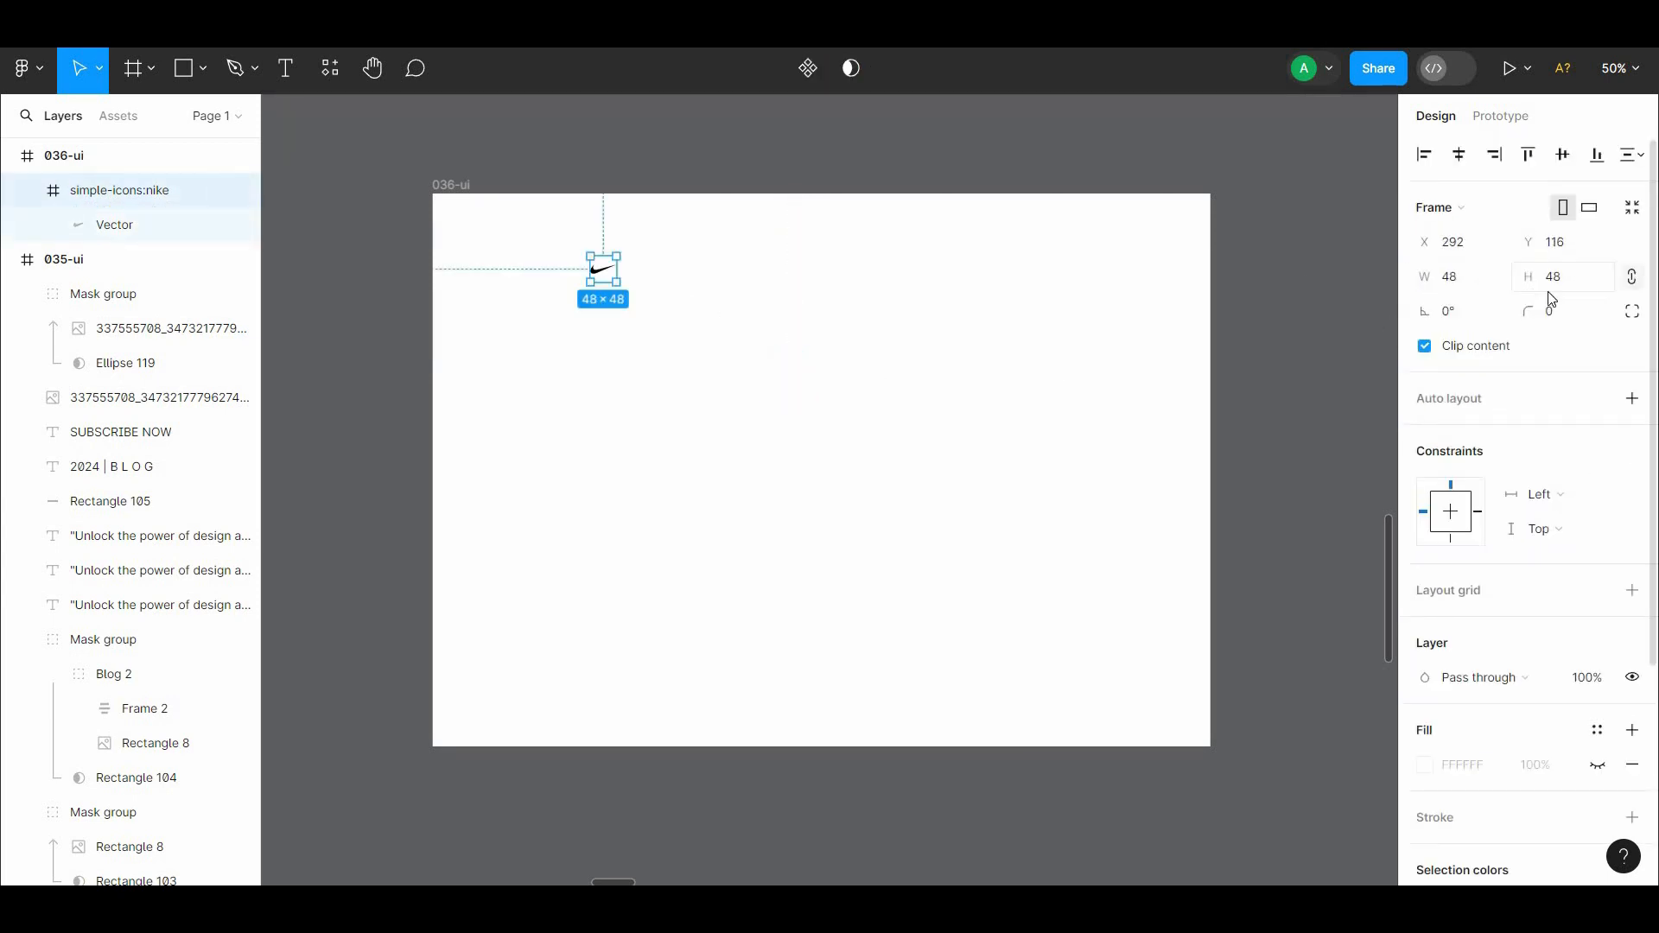
{"action": "left_click", "coordinate": [1592, 283]}
{"action": "type", "text": "64"}
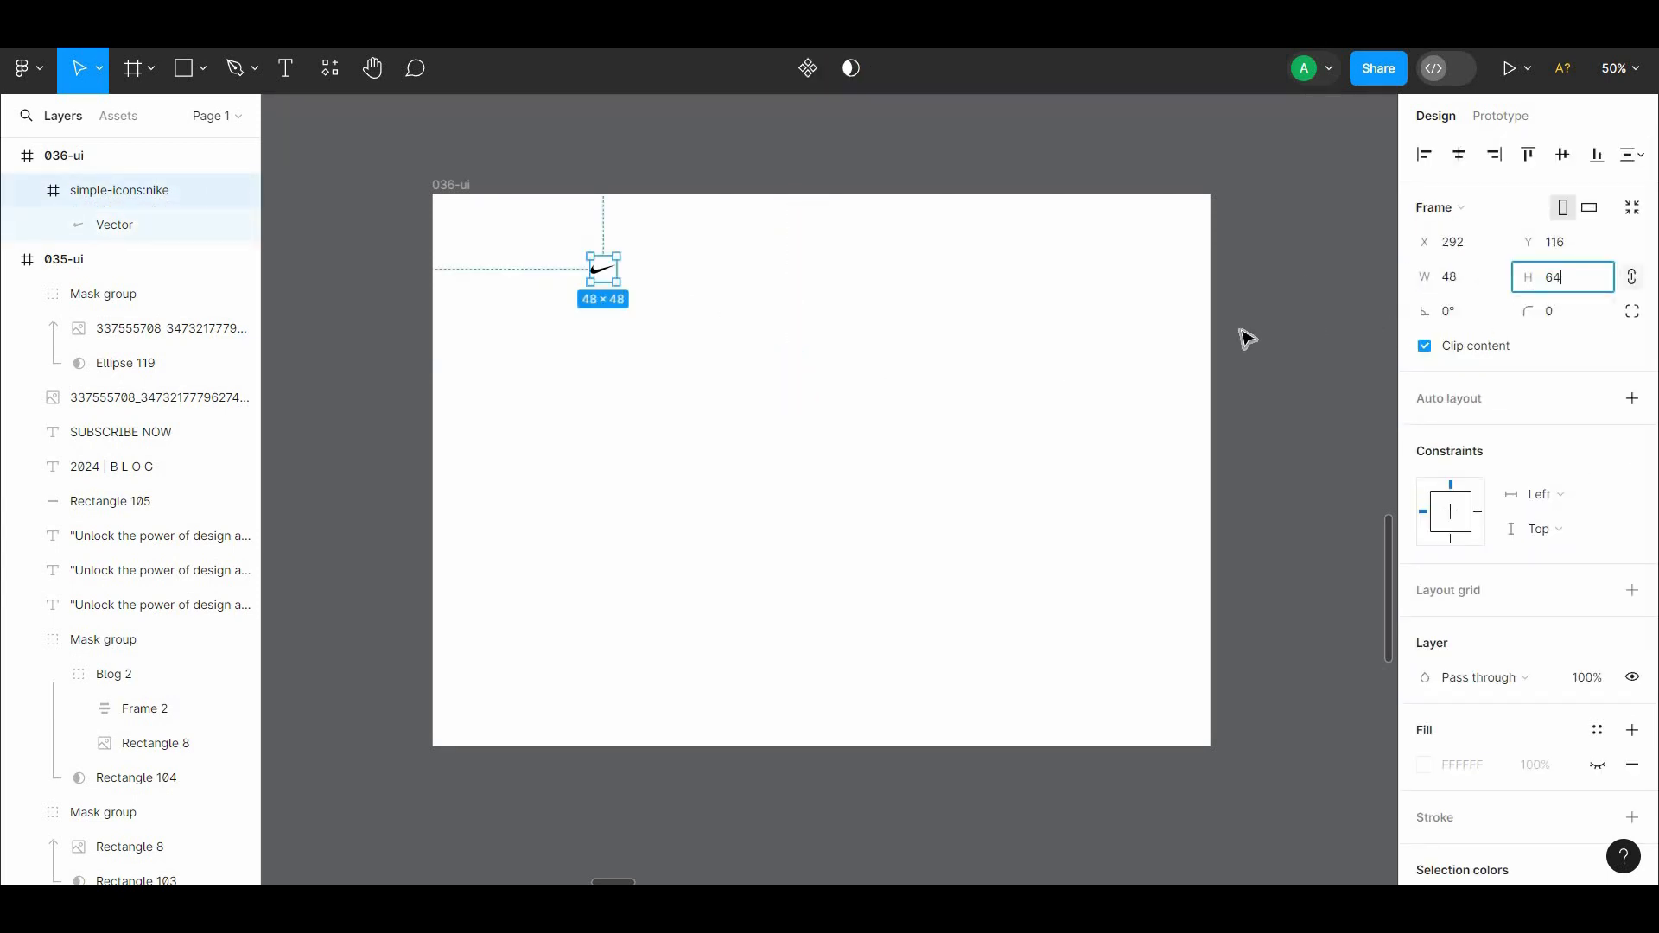
{"action": "left_click", "coordinate": [1242, 331]}
Position the Nike icon in the frame's upper-left corner at X 64, Y 24
{"action": "left_click_drag", "start_coordinate": [610, 270], "coordinate": [494, 229]}
{"action": "key", "text": "alt"}
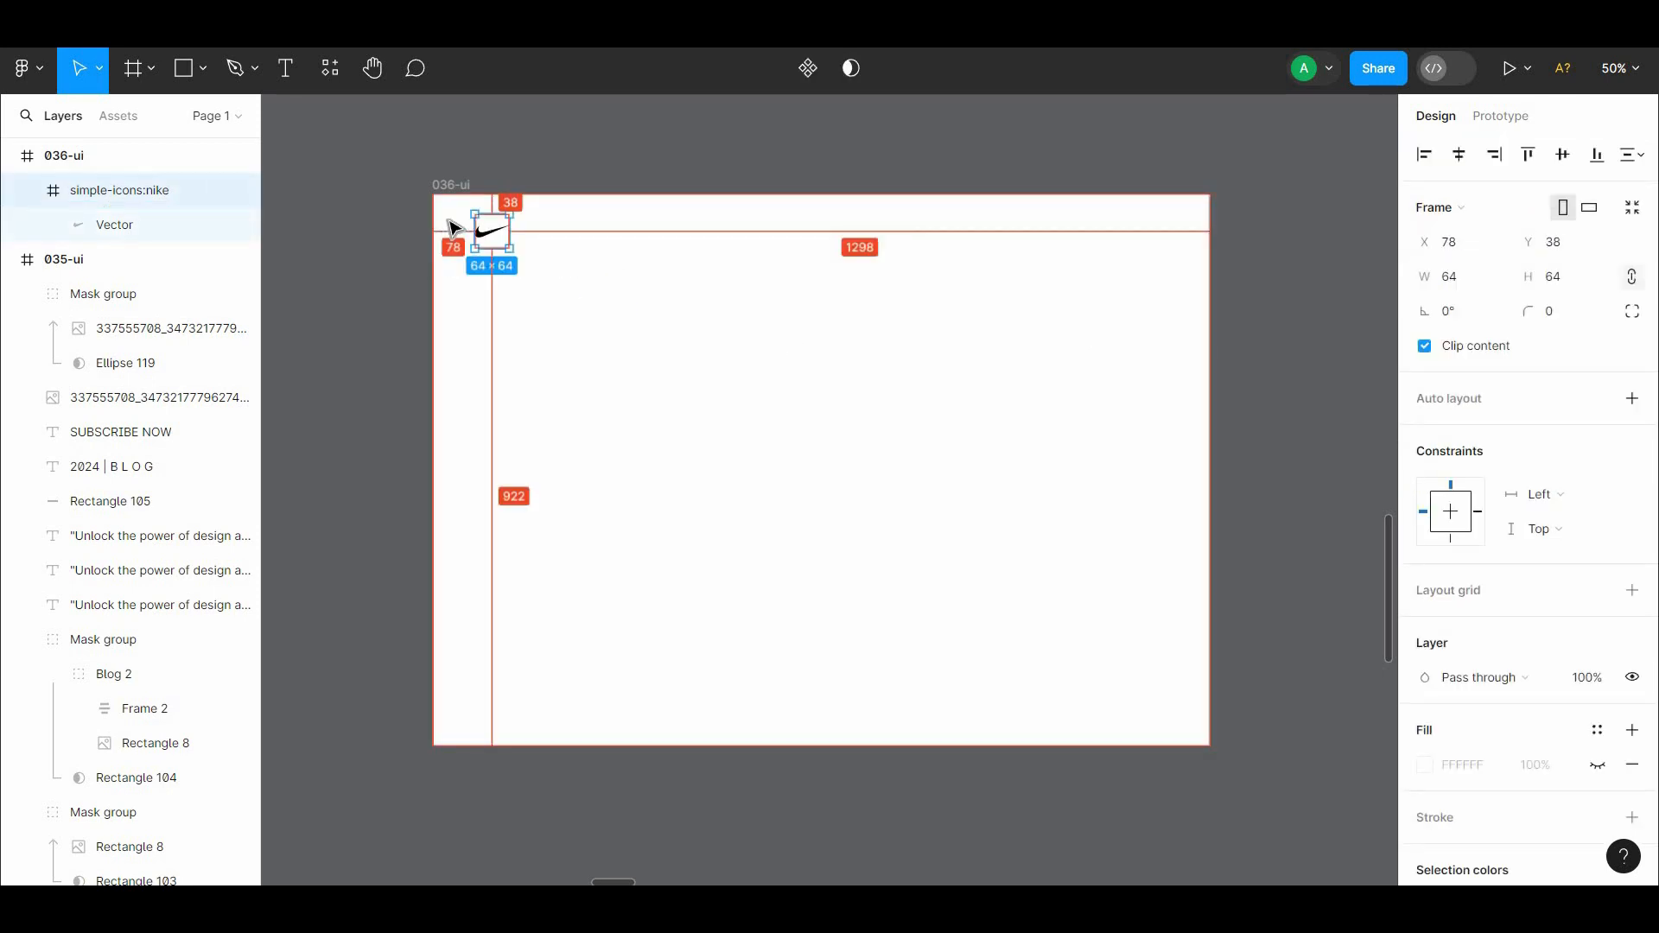
{"action": "key", "text": "shift+Left"}
{"action": "key", "text": "shift+Down"}
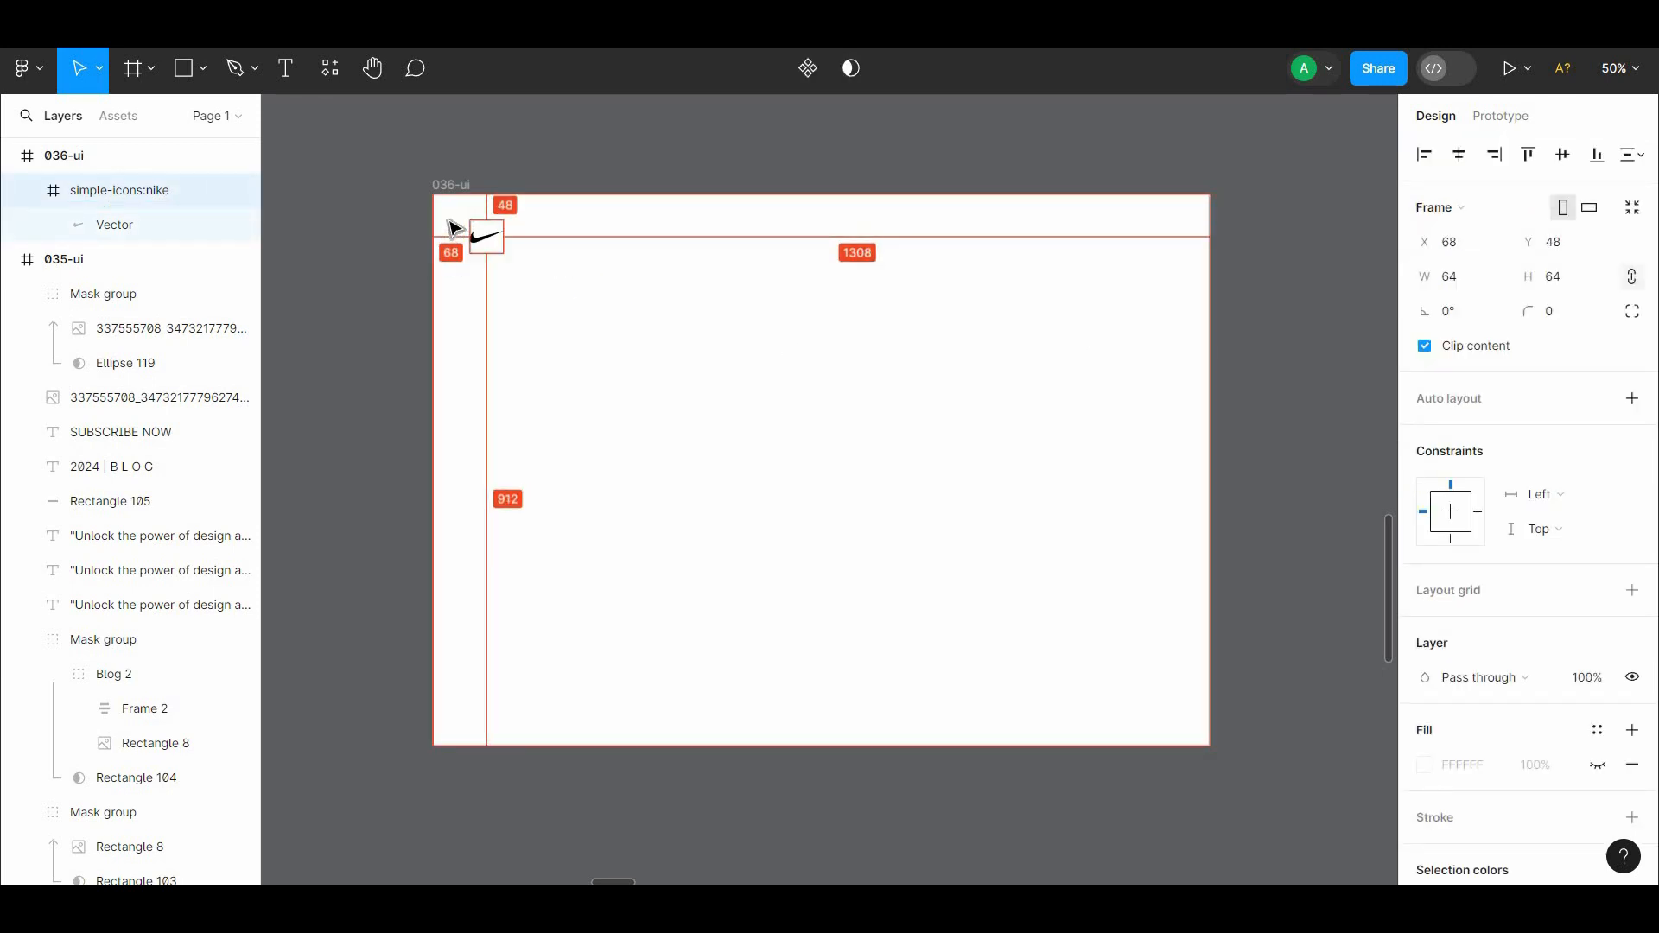
{"action": "key", "text": "alt+shift"}
{"action": "key", "text": "Left"}
{"action": "key", "text": "Left"}
{"action": "key", "text": "Left"}
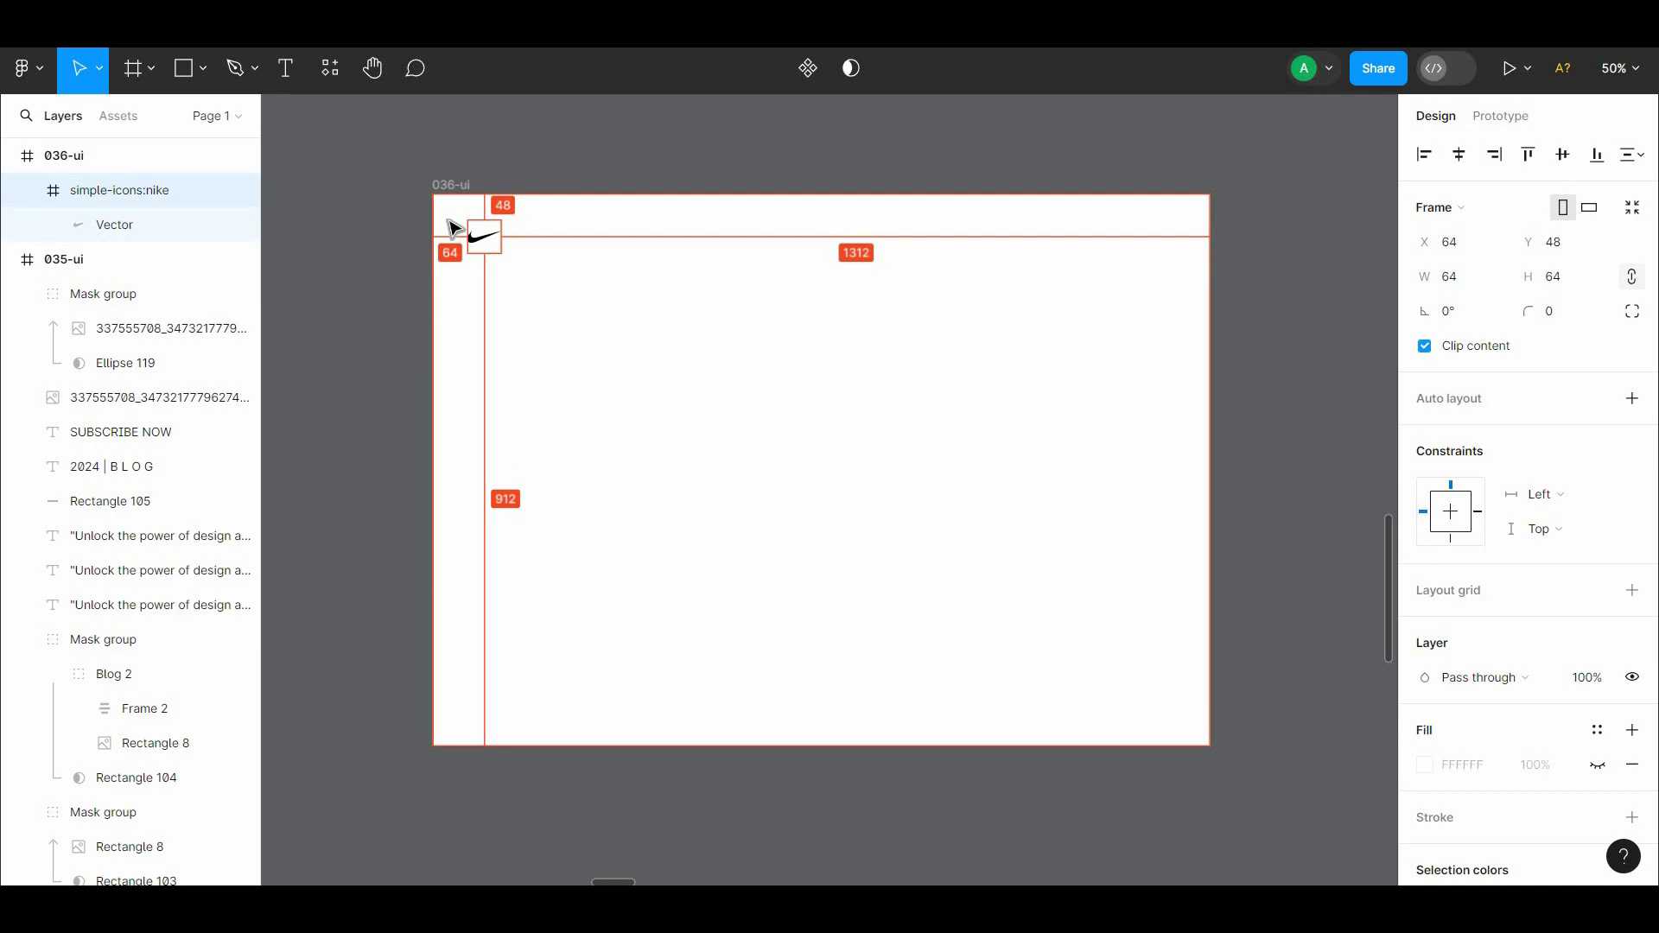
{"action": "key", "text": "shift+Up"}
{"action": "key", "text": "shift+Up"}
{"action": "key", "text": "Up"}
{"action": "key", "text": "Up"}
{"action": "key", "text": "Up"}
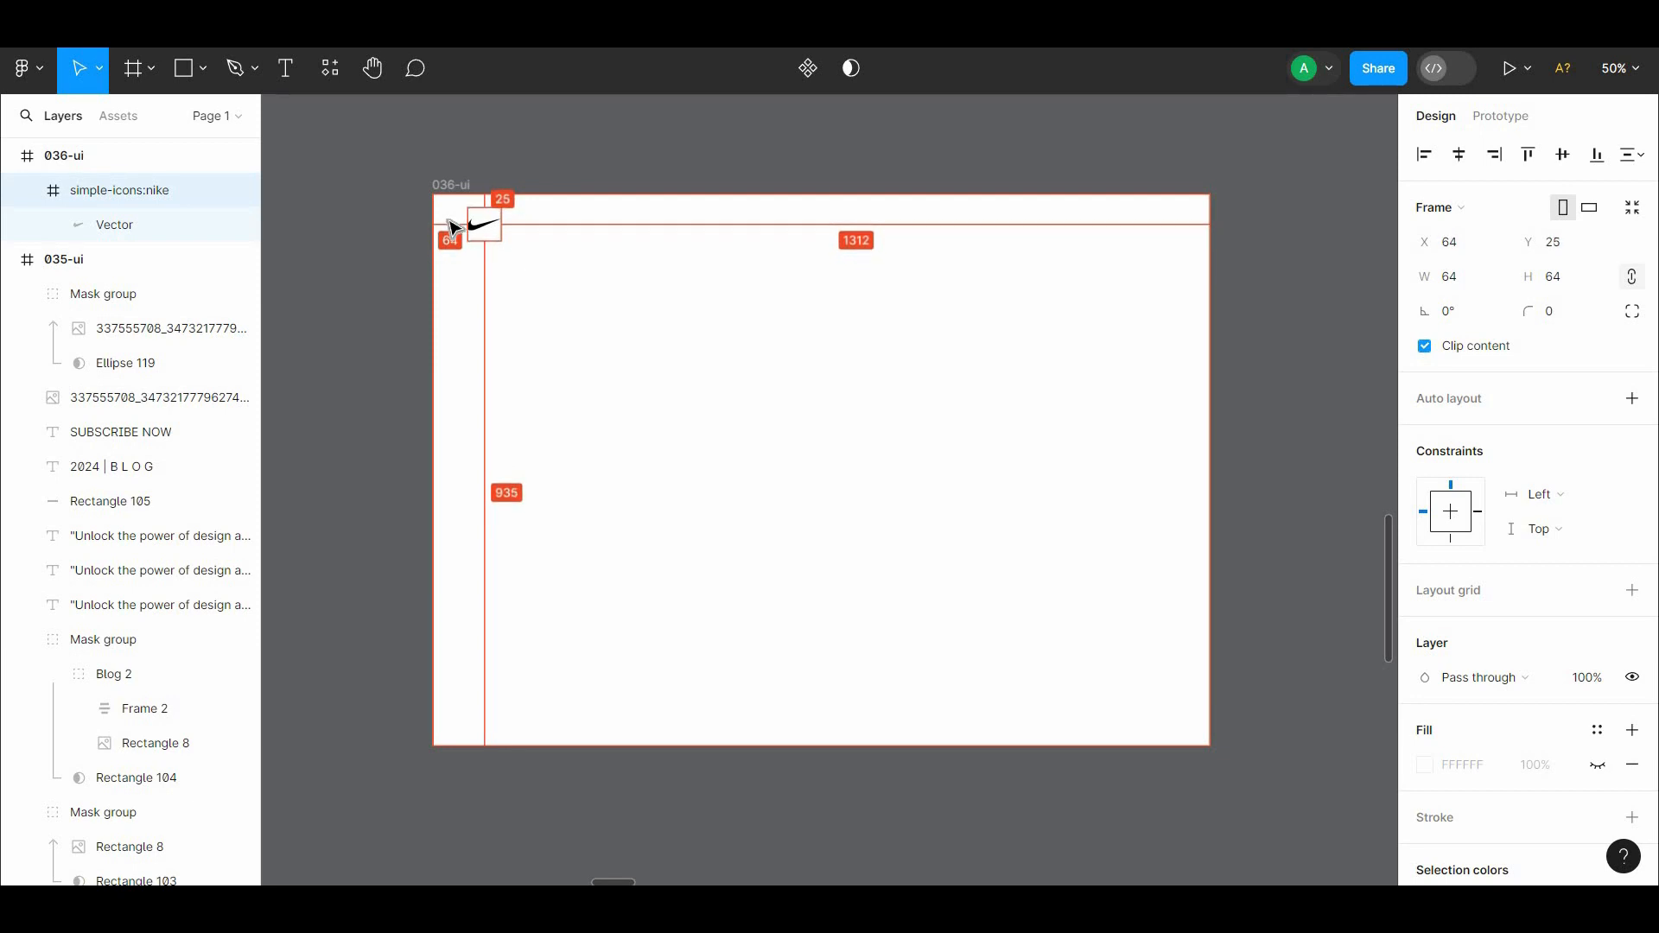
{"action": "key", "text": "Up"}
{"action": "left_click", "coordinate": [546, 120]}
Add a text layer with the profile's first name near the upper-right corner of the 036-ui frame
{"action": "left_click_drag", "start_coordinate": [613, 145], "coordinate": [600, 150]}
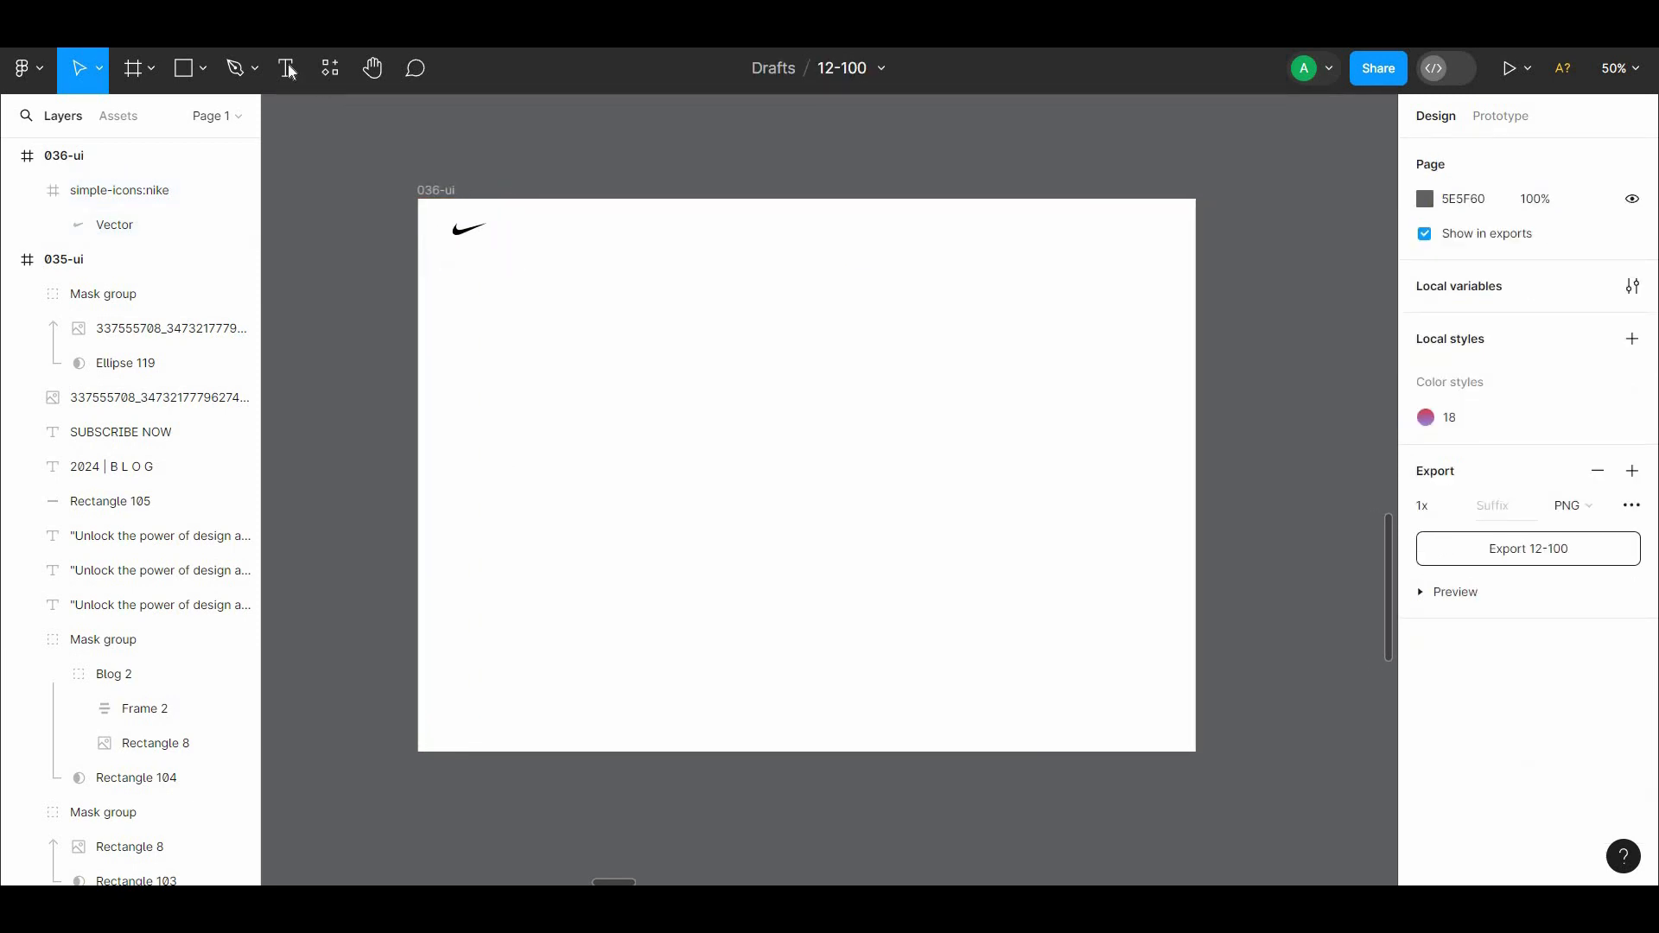
{"action": "key", "text": "t"}
{"action": "left_click", "coordinate": [1128, 248]}
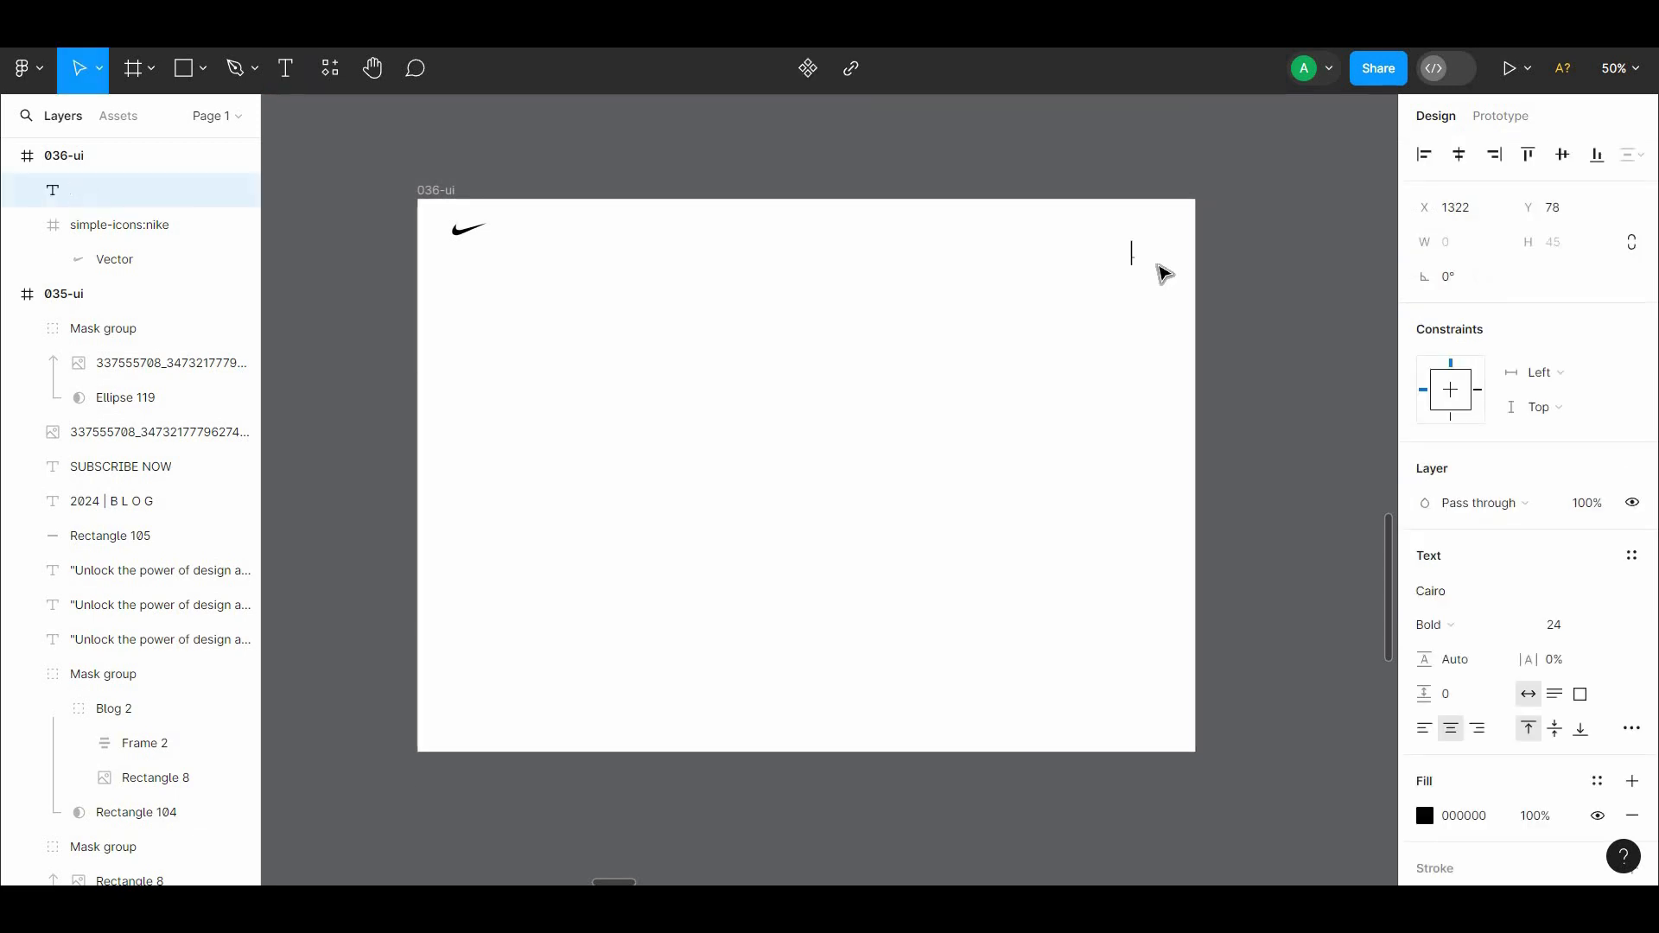
{"action": "type", "text": "Adel"}
{"action": "left_click", "coordinate": [1155, 260]}
{"action": "left_click", "coordinate": [1177, 261]}
Place an ellipse to the left of the profile name and shrink it to a 40 × 40 circle
{"action": "key", "text": "ctrl+plus"}
{"action": "left_click_drag", "start_coordinate": [1255, 143], "coordinate": [699, 559]}
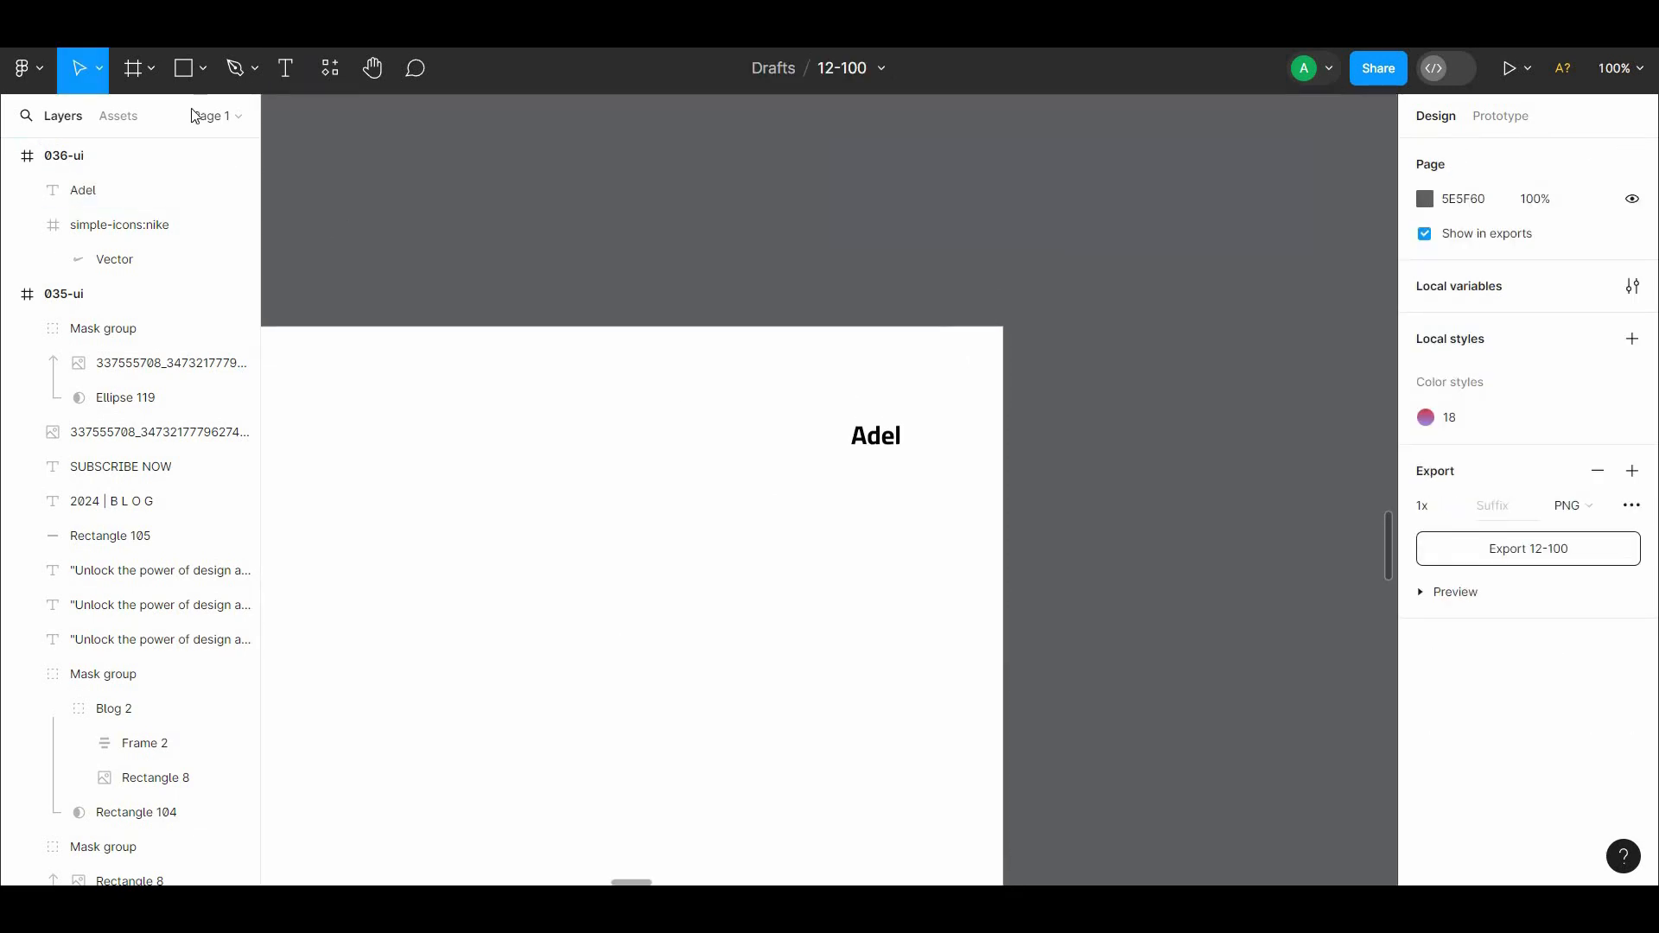
{"action": "left_click", "coordinate": [201, 86]}
{"action": "left_click", "coordinate": [207, 197]}
{"action": "left_click", "coordinate": [775, 407]}
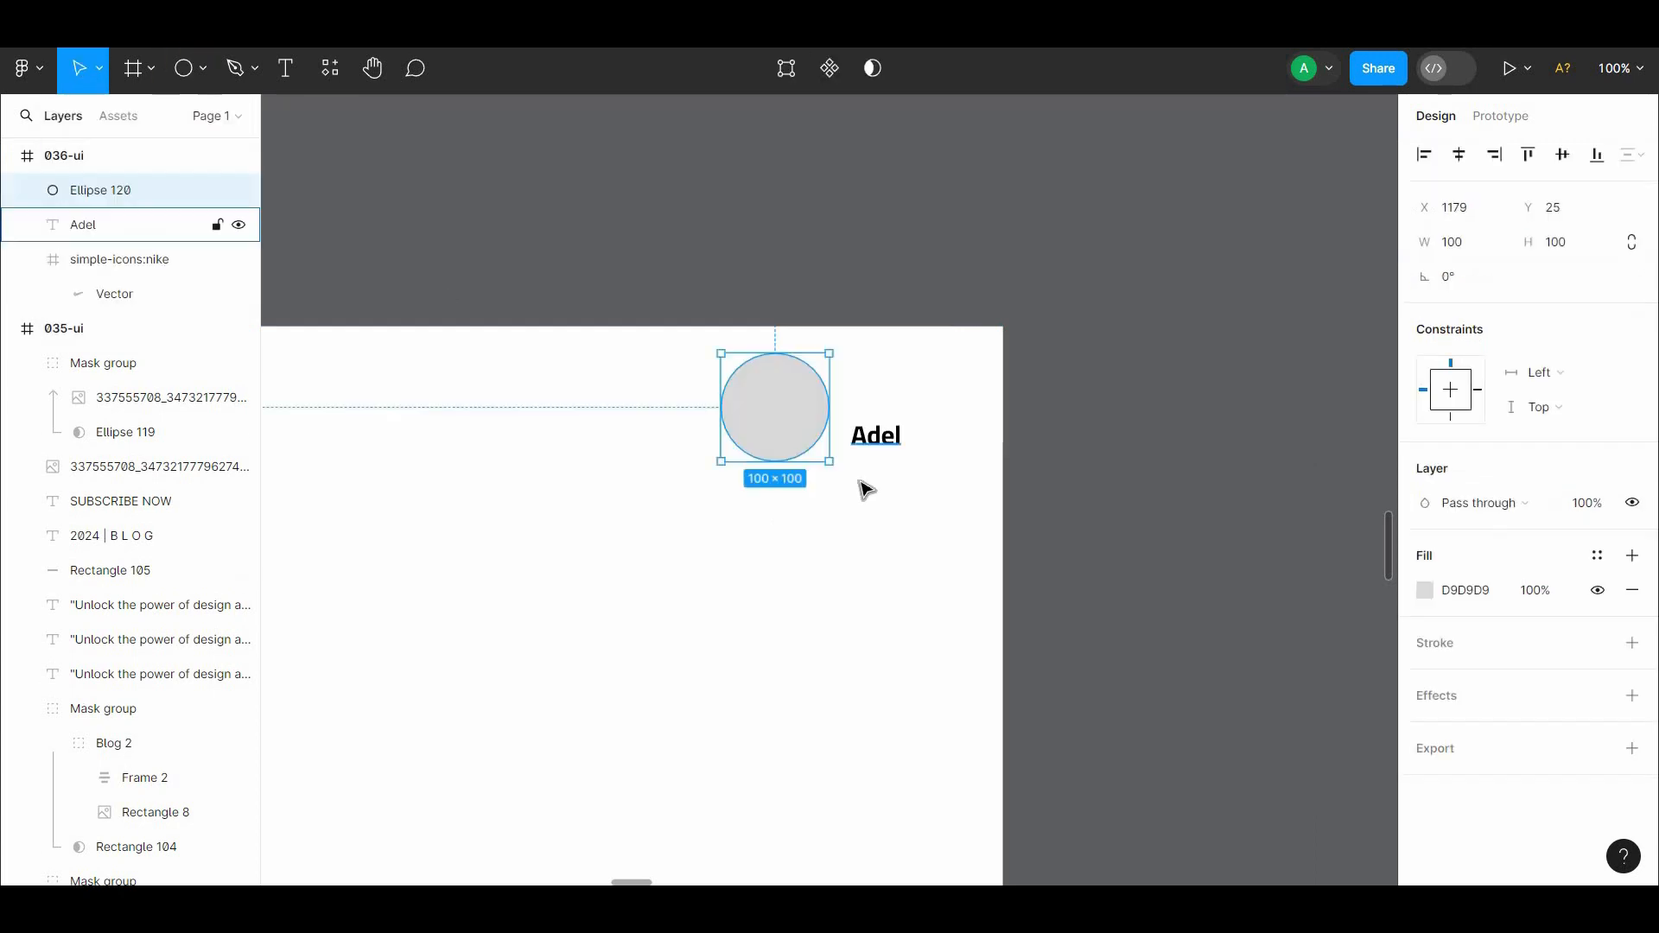
{"action": "left_click_drag", "start_coordinate": [814, 455], "coordinate": [788, 422]}
Move the profile name roughly level with the avatar circle and set the circle's size to 45 × 45
{"action": "left_click_drag", "start_coordinate": [840, 501], "coordinate": [1185, 411]}
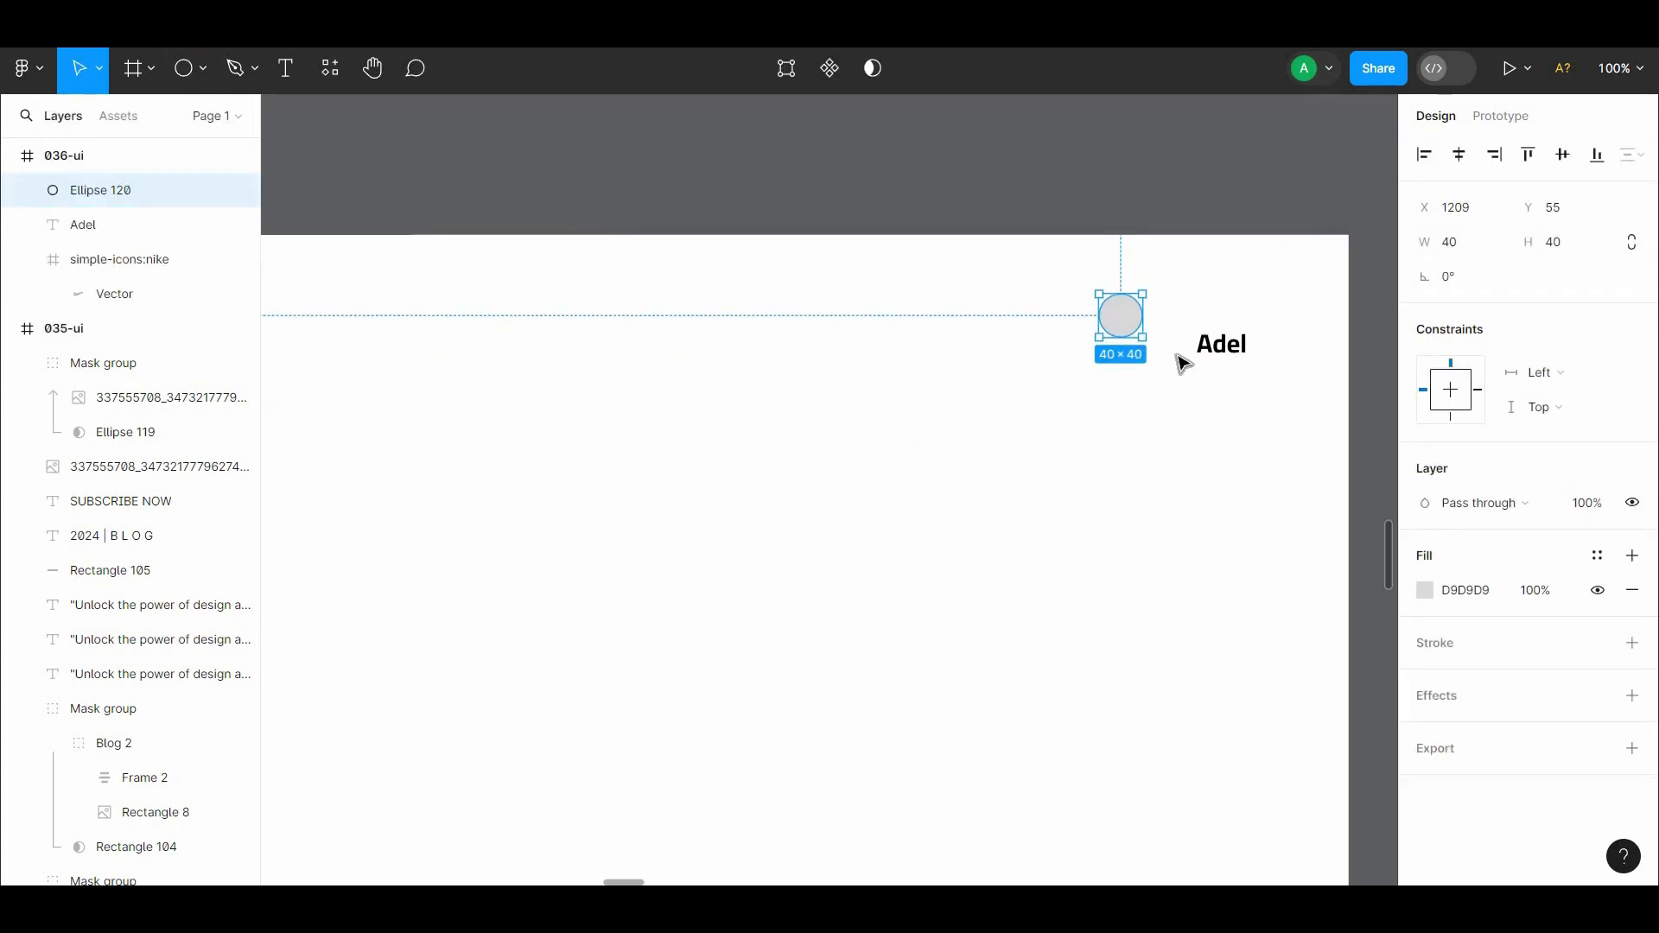
{"action": "left_click_drag", "start_coordinate": [1236, 346], "coordinate": [1204, 322]}
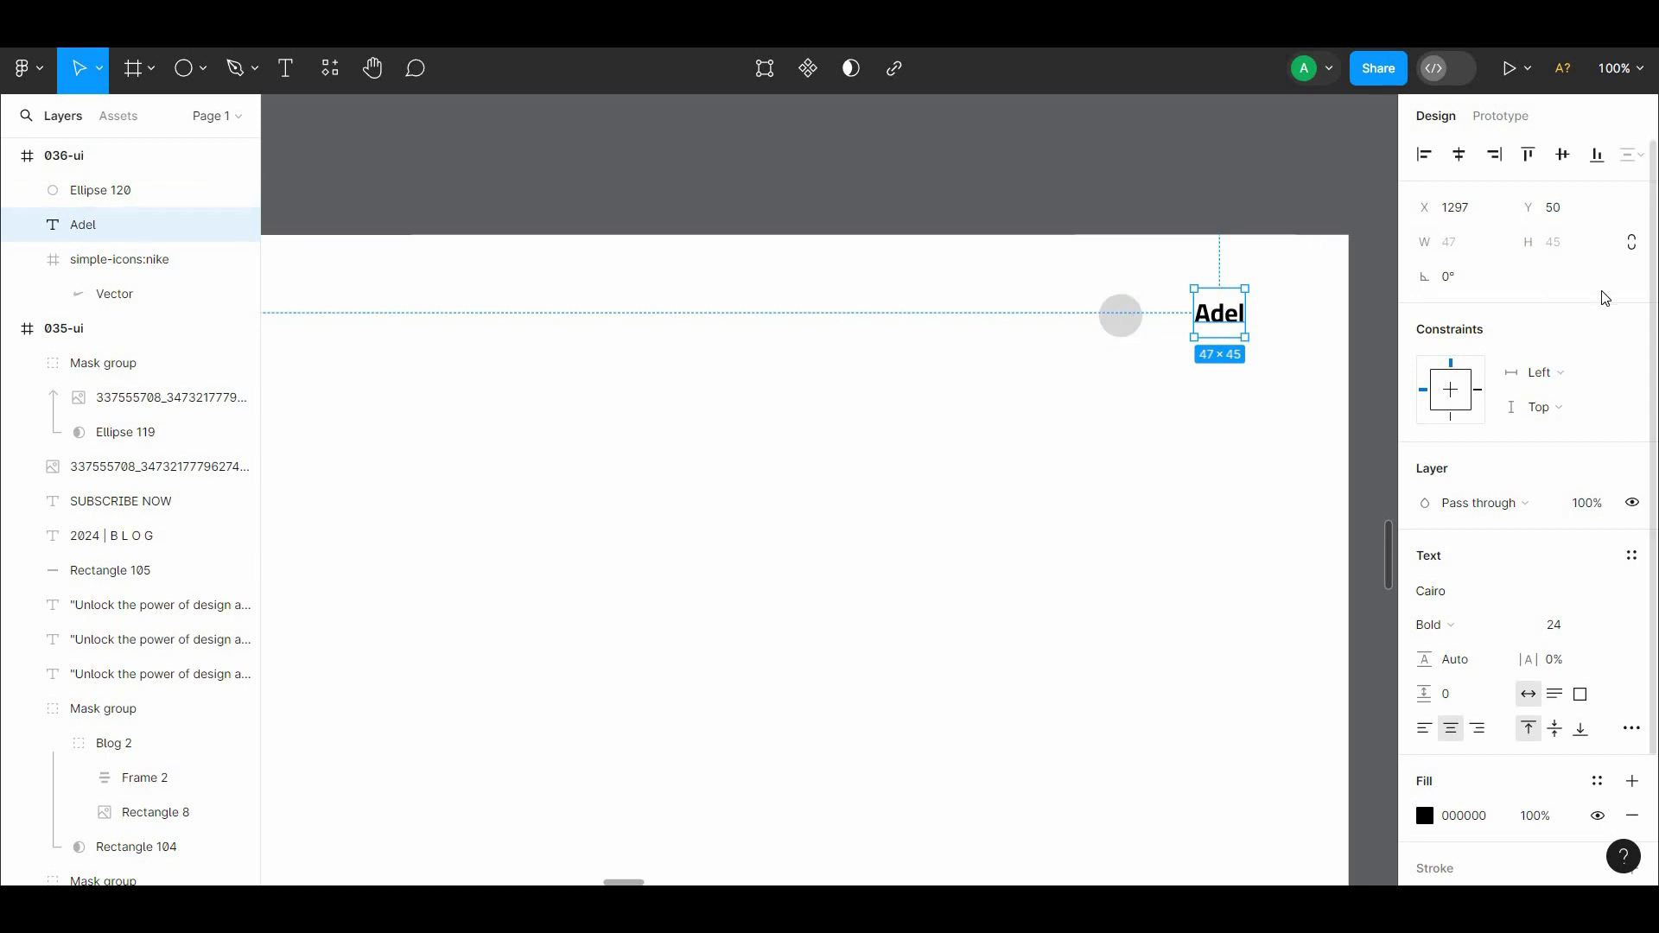
{"action": "left_click", "coordinate": [1120, 316]}
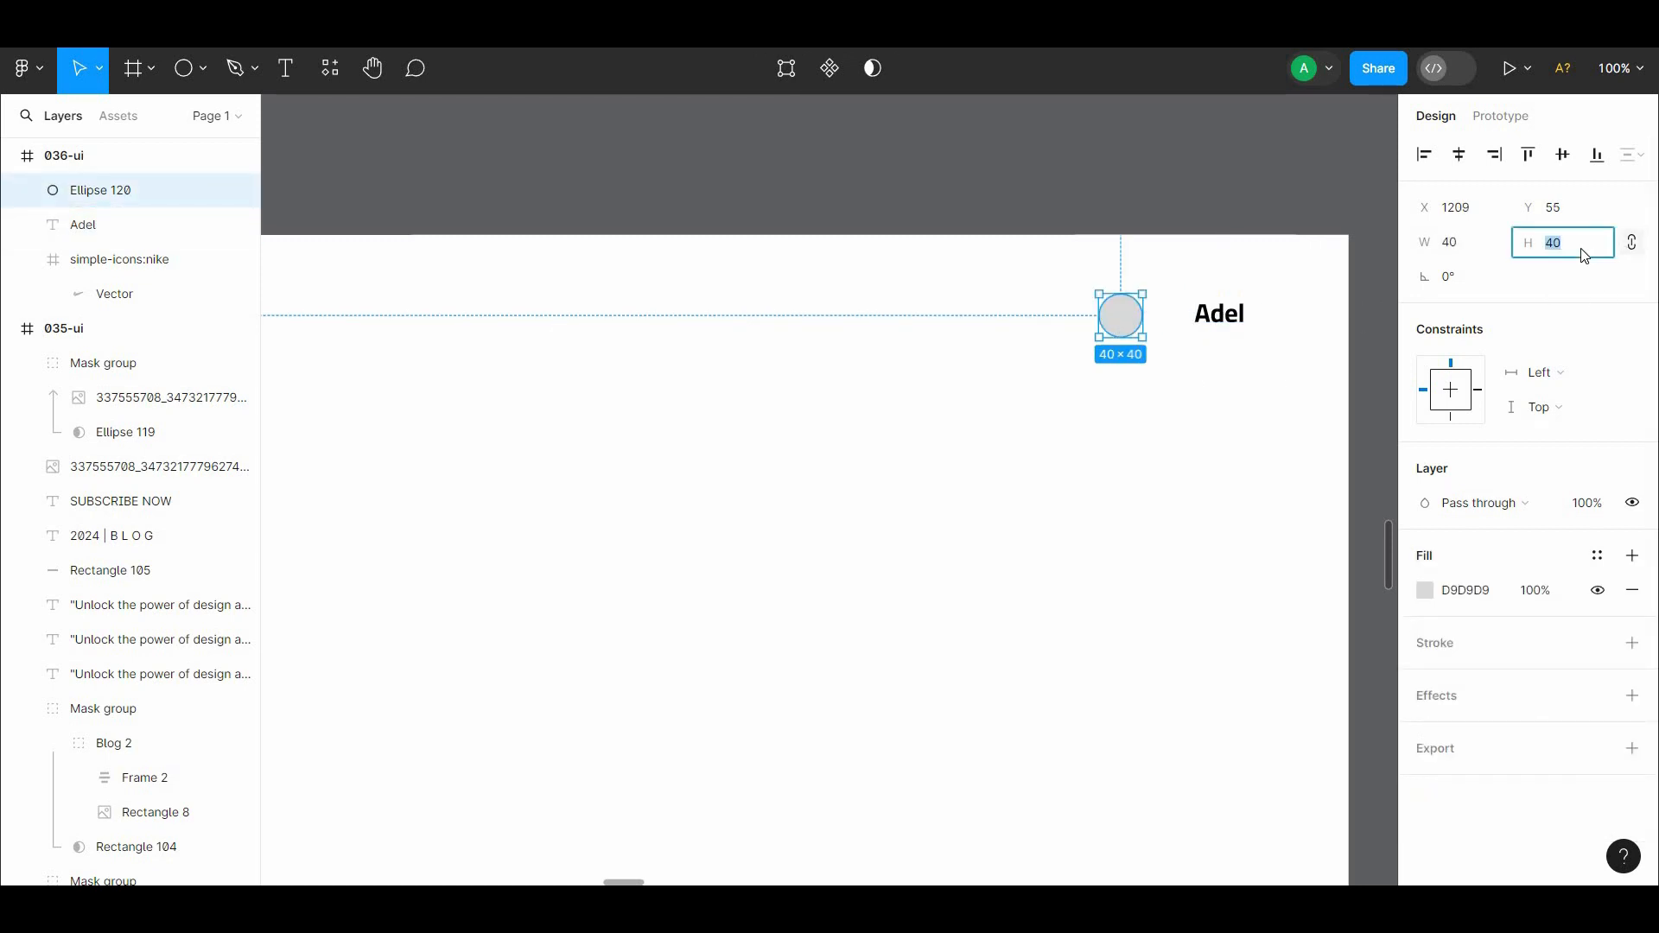
{"action": "type", "text": "45"}
{"action": "left_click", "coordinate": [1253, 381]}
Align the avatar circle and profile name by their vertical centres and set the spacing between them to 24
{"action": "left_click", "coordinate": [1134, 323]}
{"action": "left_click", "coordinate": [1239, 317], "text": "shift"}
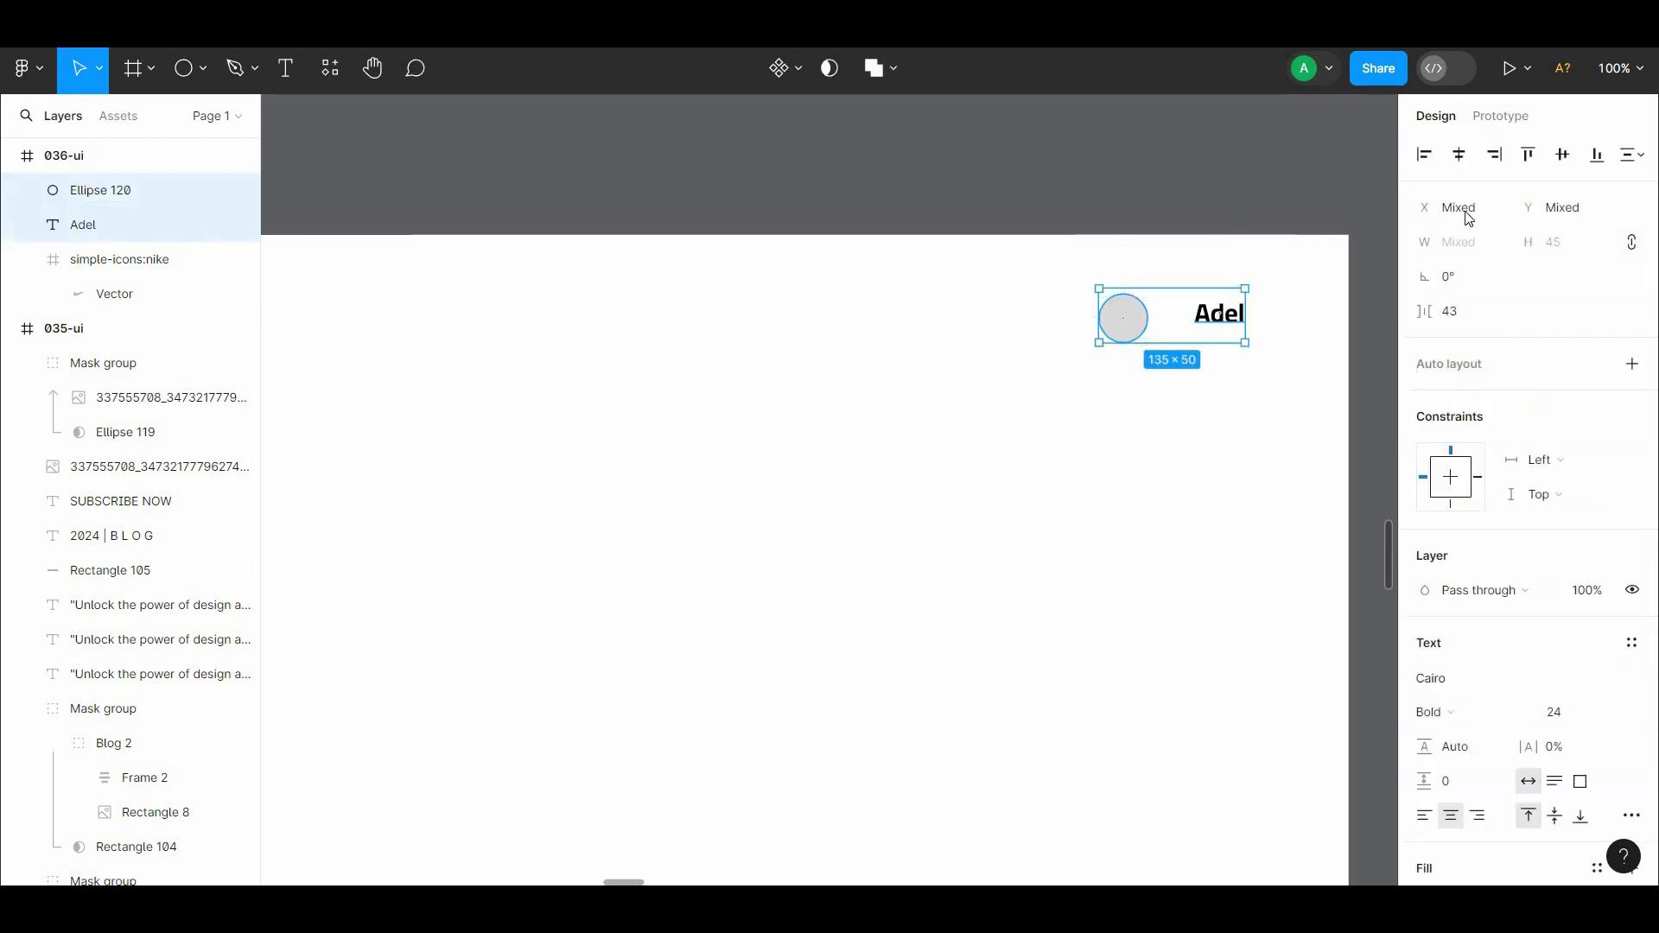
{"action": "left_click", "coordinate": [1562, 154]}
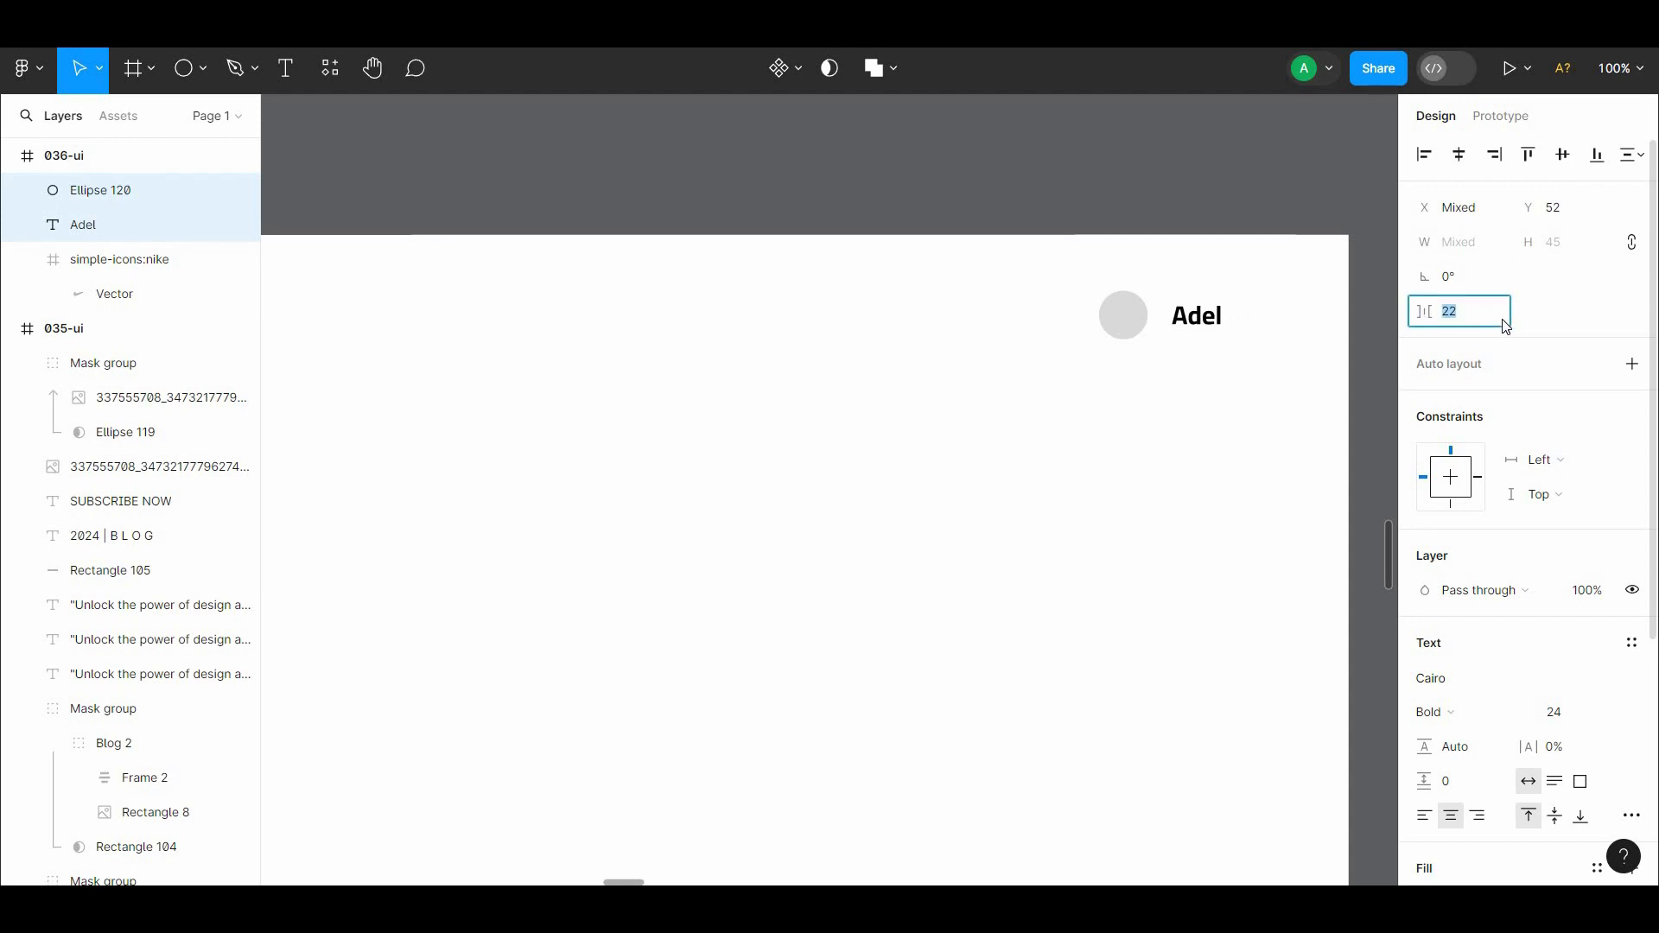
{"action": "type", "text": "24"}
{"action": "left_click", "coordinate": [1126, 501]}
Run the Iconify plugin and search its icons for "down"
{"action": "key", "text": "ctrl+minus"}
{"action": "left_click_drag", "start_coordinate": [1071, 430], "coordinate": [1135, 347]}
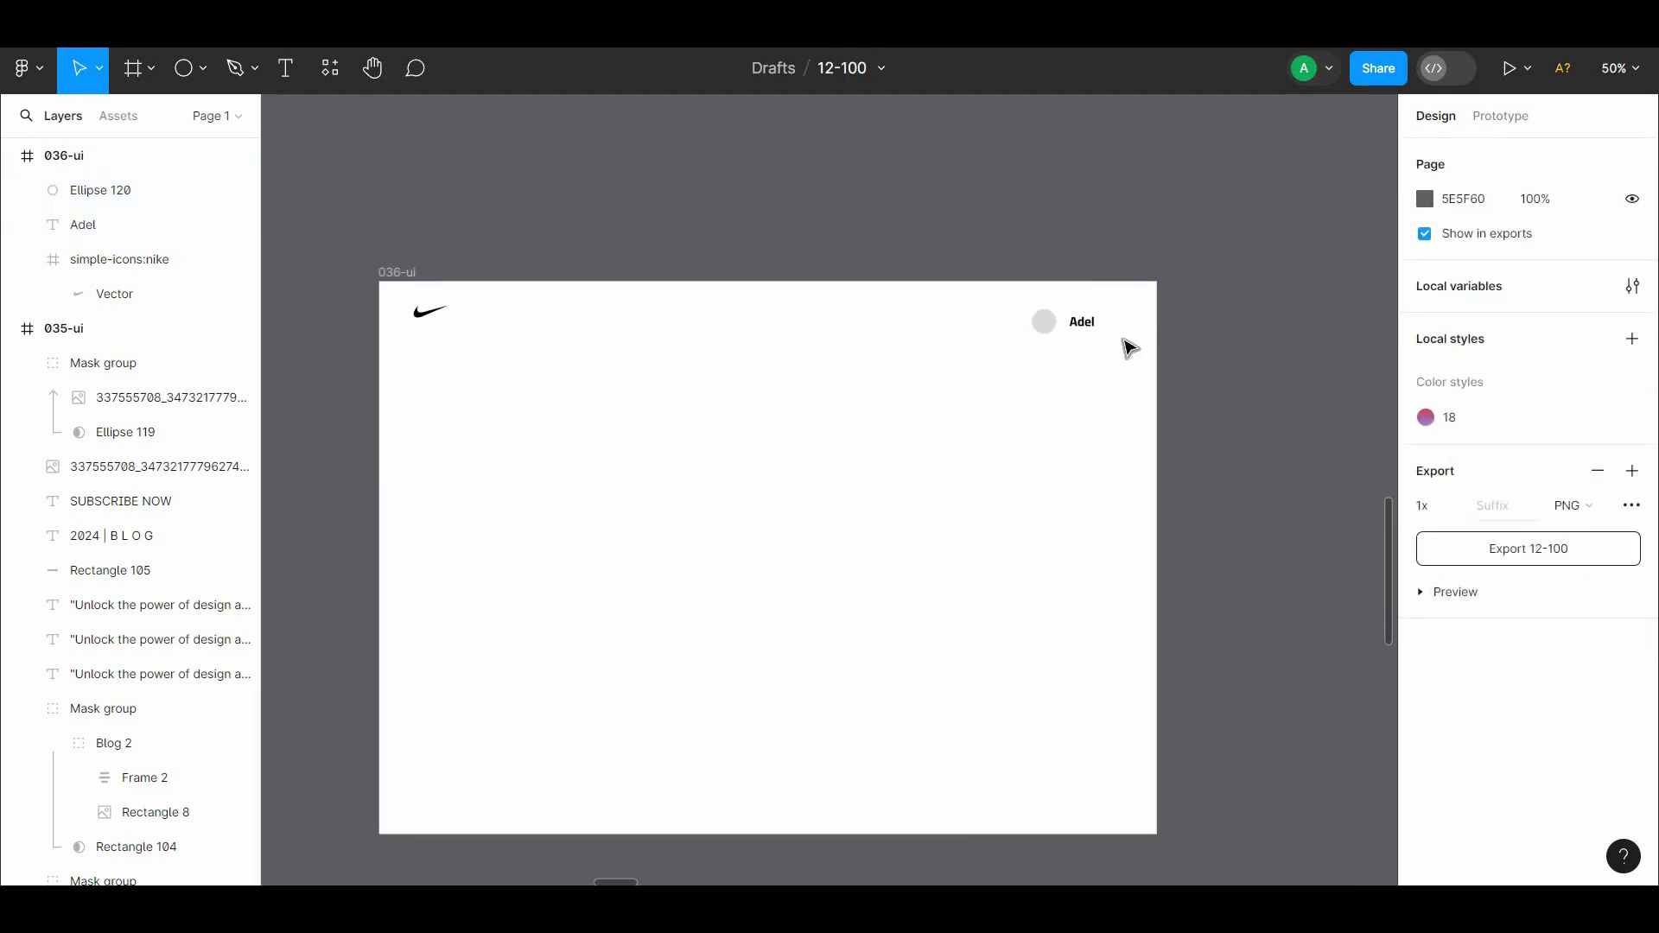
{"action": "right_click", "coordinate": [797, 486]}
{"action": "mouse_move", "coordinate": [856, 689]}
{"action": "left_click", "coordinate": [1115, 692]}
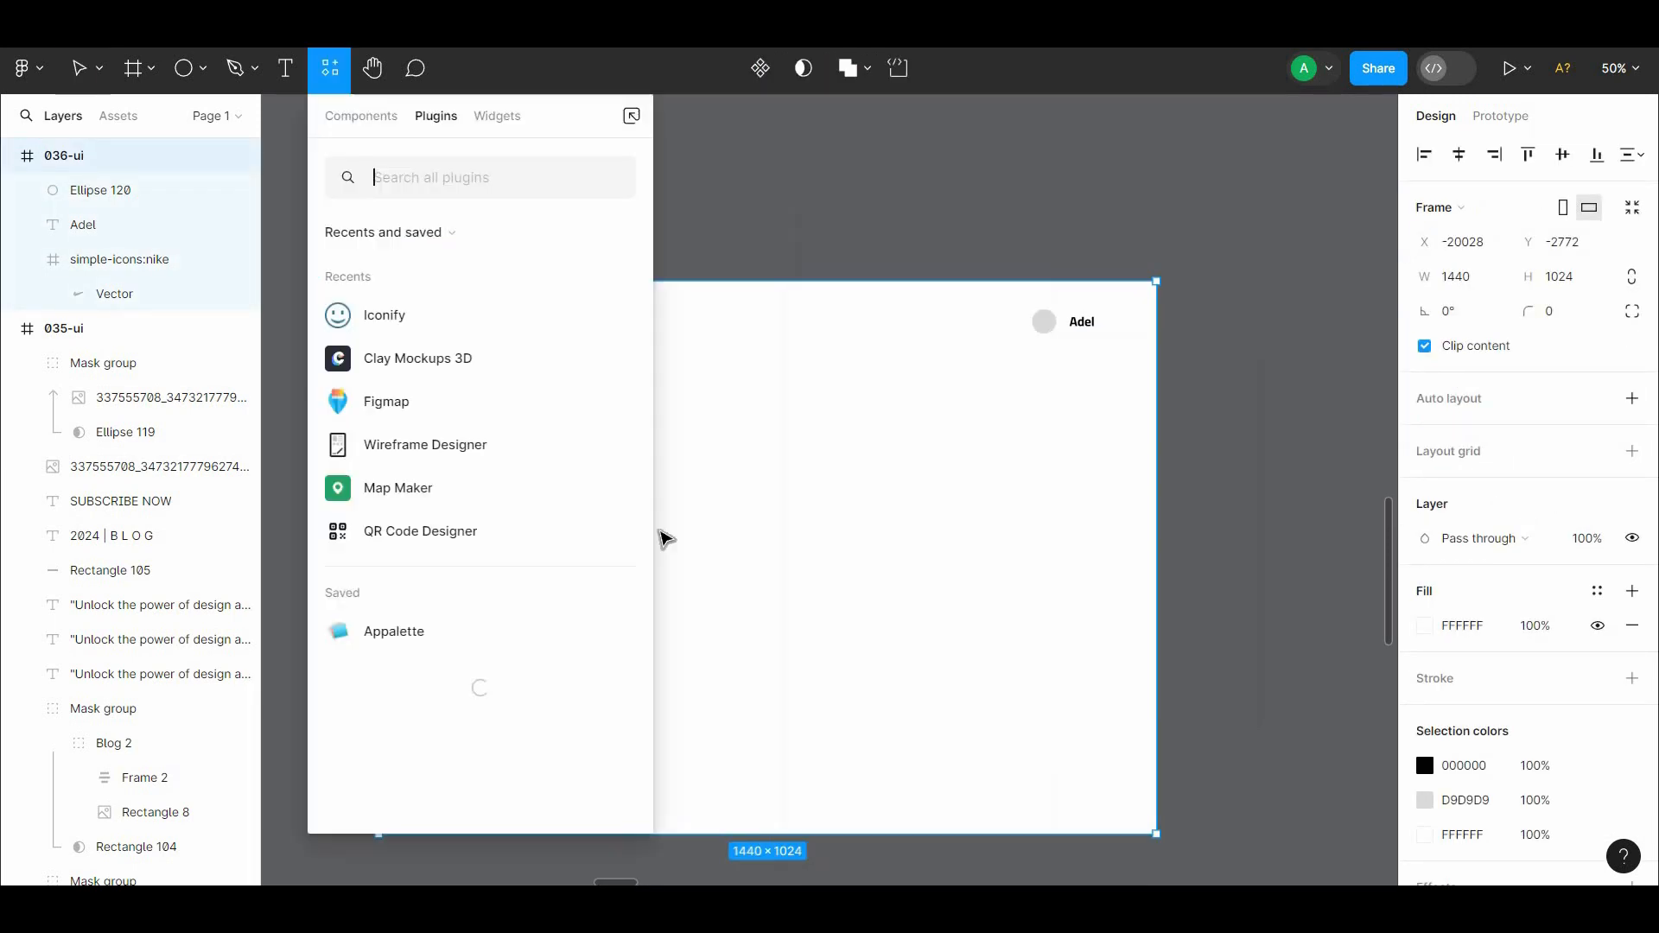
{"action": "left_click", "coordinate": [430, 318]}
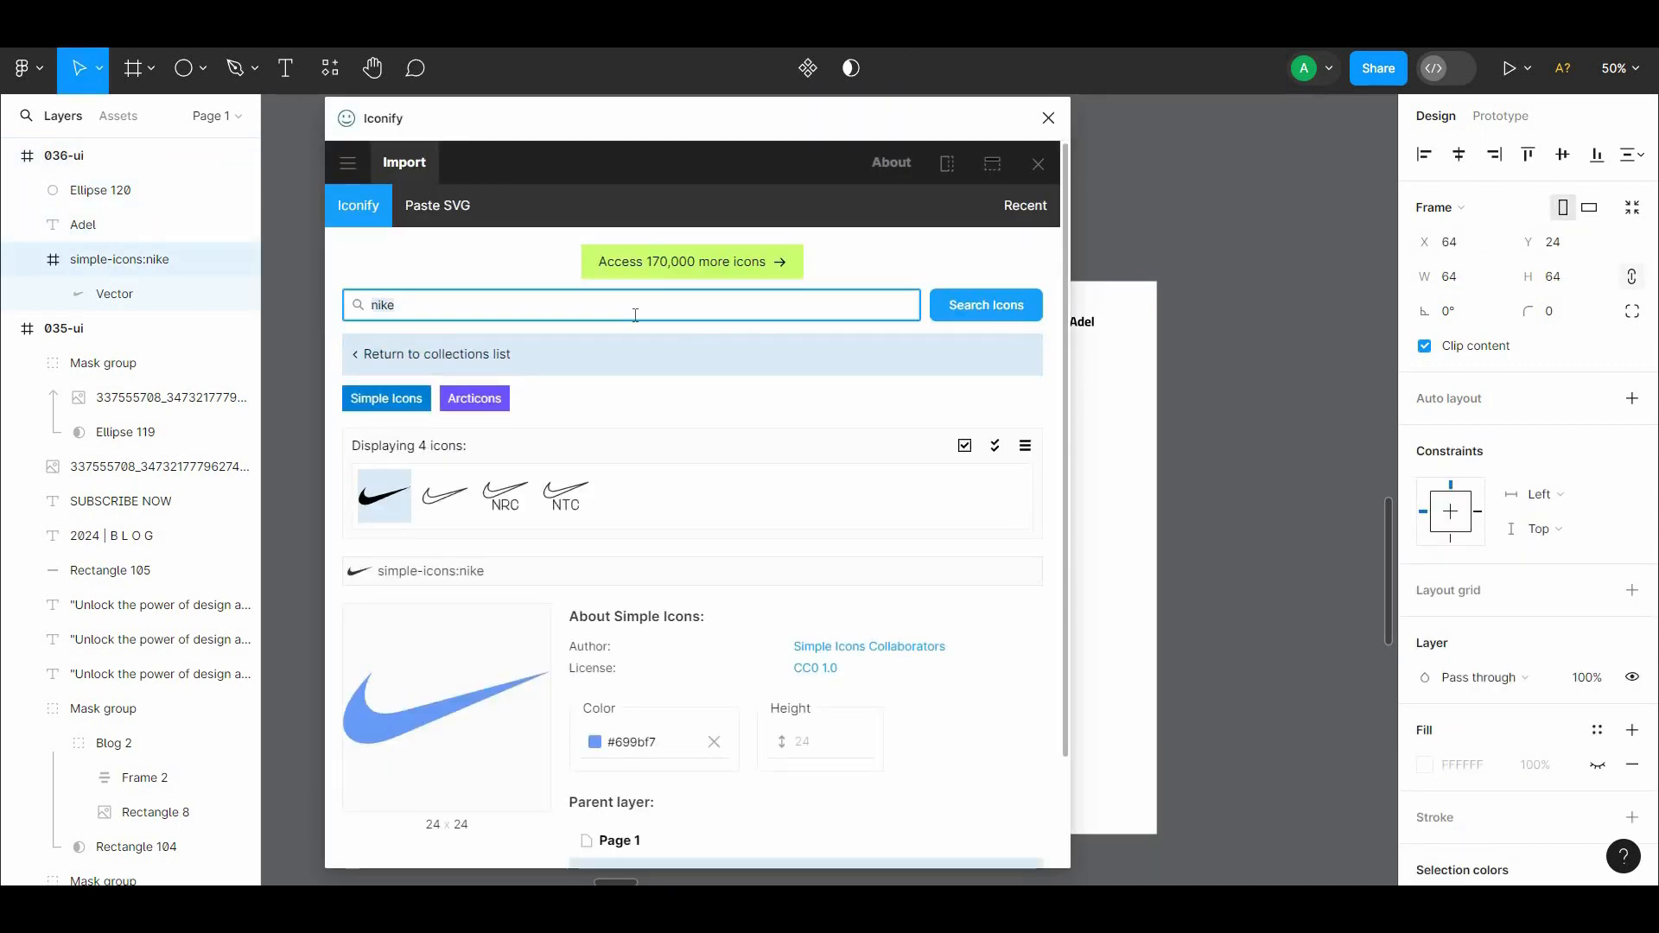
{"action": "left_click", "coordinate": [635, 315]}
{"action": "type", "text": "down"}
{"action": "key", "text": "Return"}
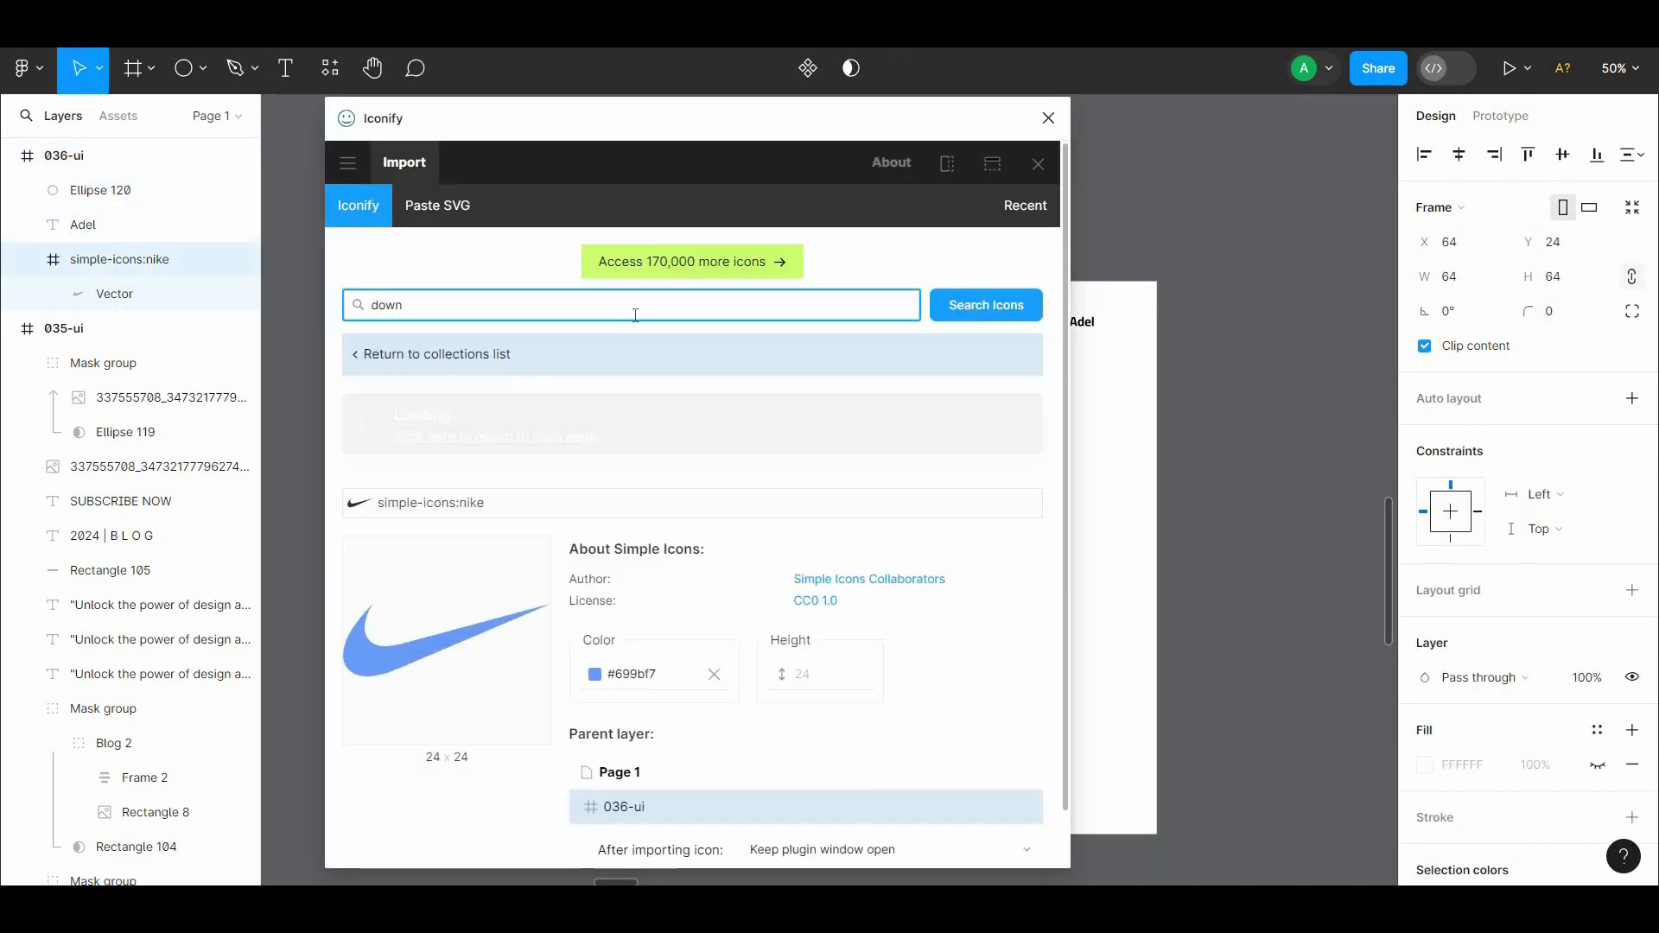
Import the mingcute:down-fill icon into the 036-ui frame and close the plugin
{"action": "left_click", "coordinate": [386, 685]}
{"action": "scroll", "coordinate": [687, 755], "scroll_direction": "down", "scroll_amount": 1}
{"action": "scroll", "coordinate": [687, 755], "scroll_direction": "down", "scroll_amount": 6}
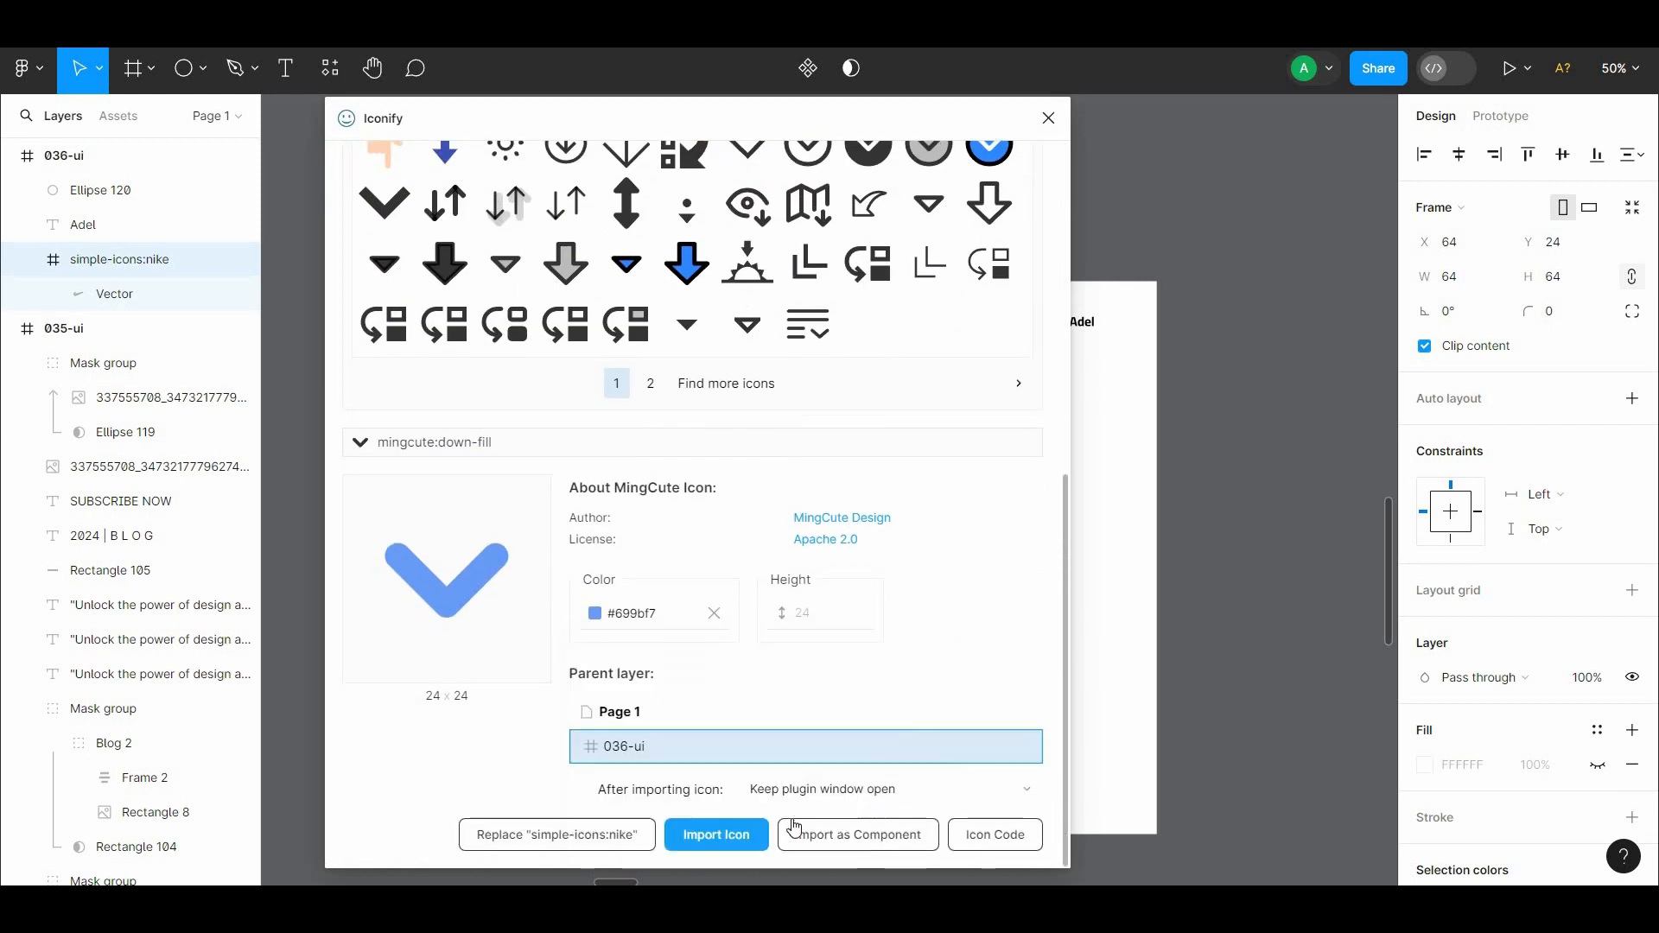
{"action": "left_click", "coordinate": [1052, 119]}
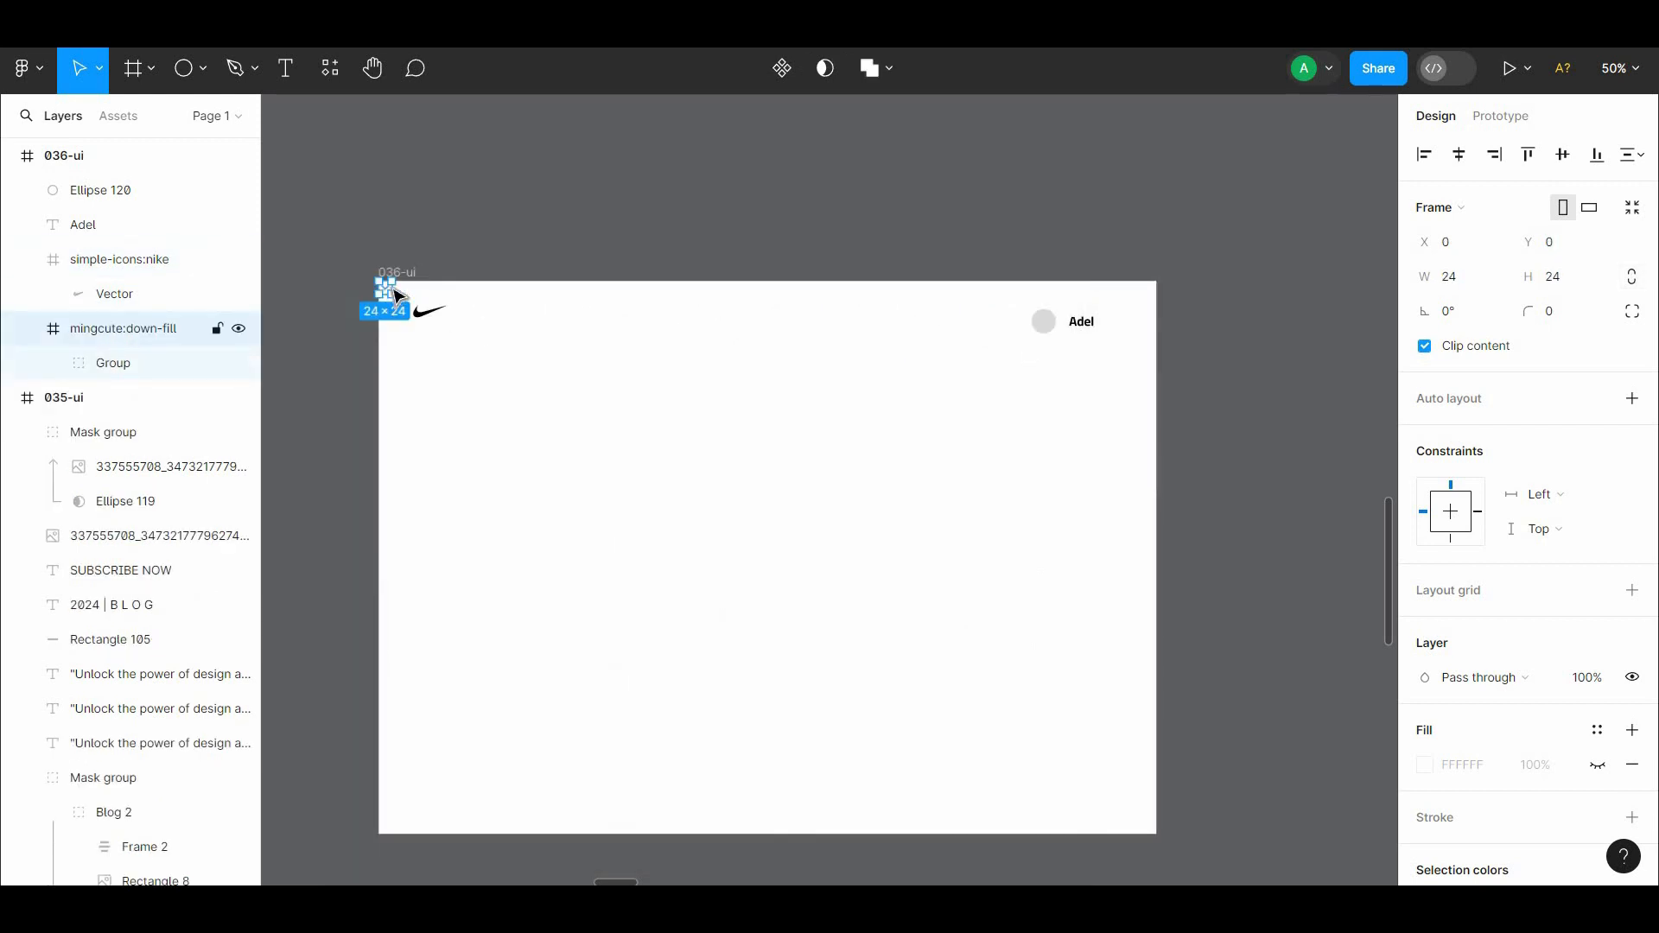
Move the down-arrow icon below the avatar circle and change its colour to black
{"action": "left_click_drag", "start_coordinate": [1042, 372], "coordinate": [1039, 372]}
{"action": "scroll", "coordinate": [1644, 703], "scroll_direction": "down", "scroll_amount": 3}
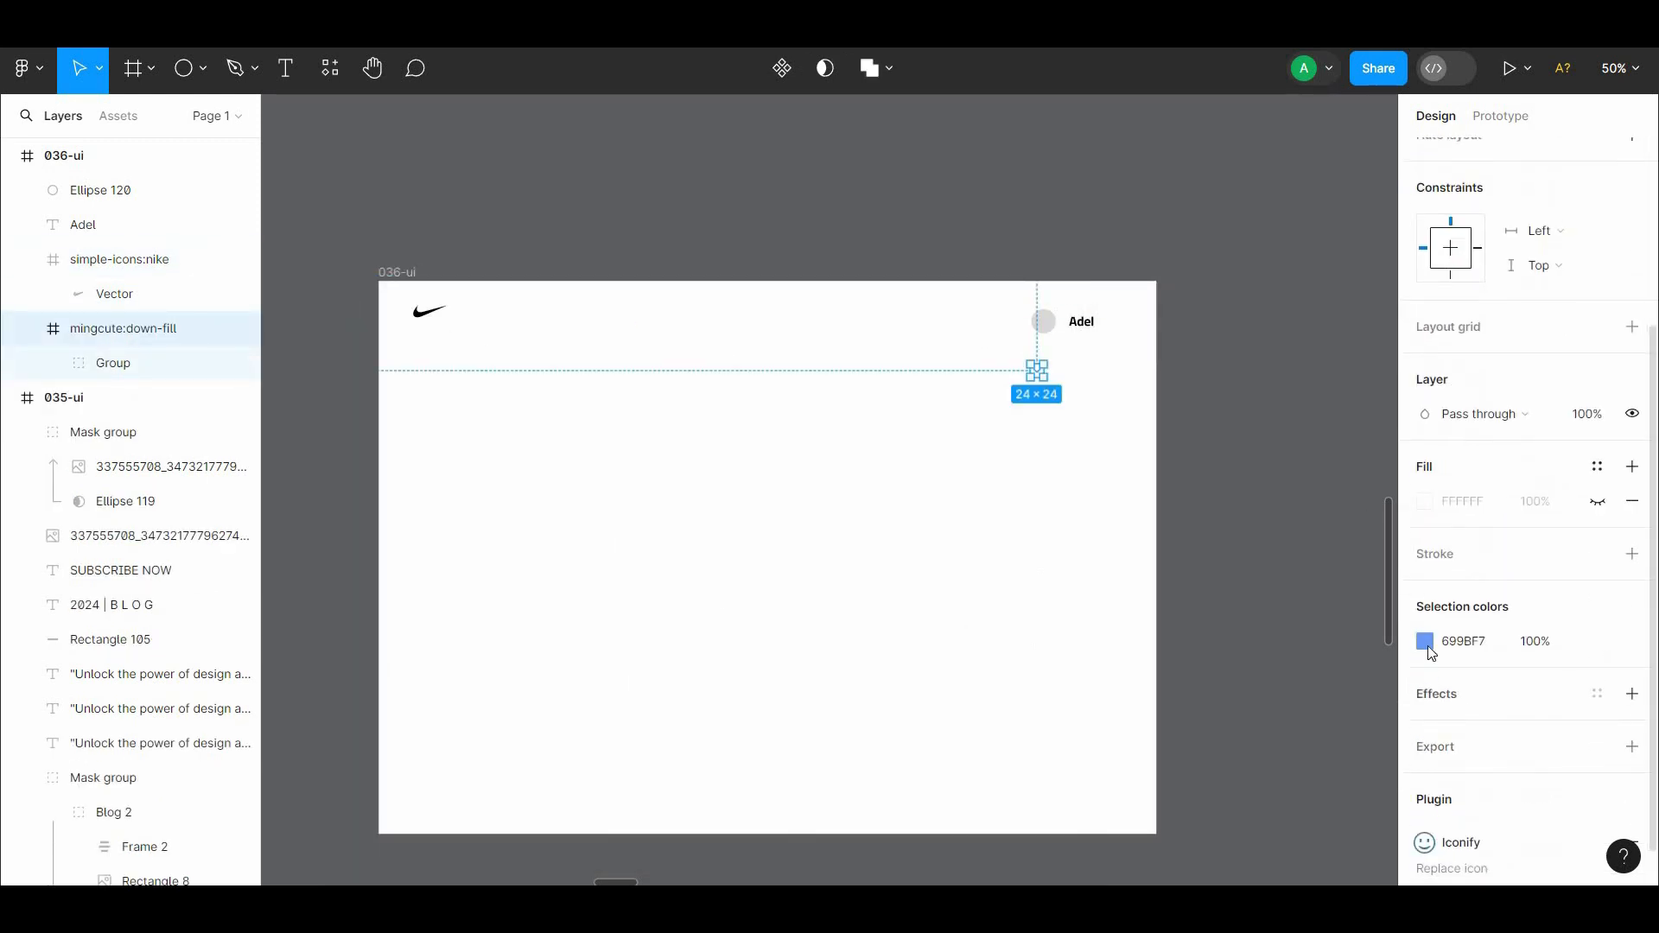
{"action": "left_click", "coordinate": [1426, 642]}
{"action": "left_click_drag", "start_coordinate": [1236, 518], "coordinate": [864, 722]}
{"action": "left_click", "coordinate": [952, 375]}
Place the down-arrow icon beside the profile name, level with it and about 64 px from the frame's right edge
{"action": "left_click_drag", "start_coordinate": [973, 344], "coordinate": [1109, 329]}
{"action": "scroll", "coordinate": [945, 439], "scroll_direction": "up", "scroll_amount": 2}
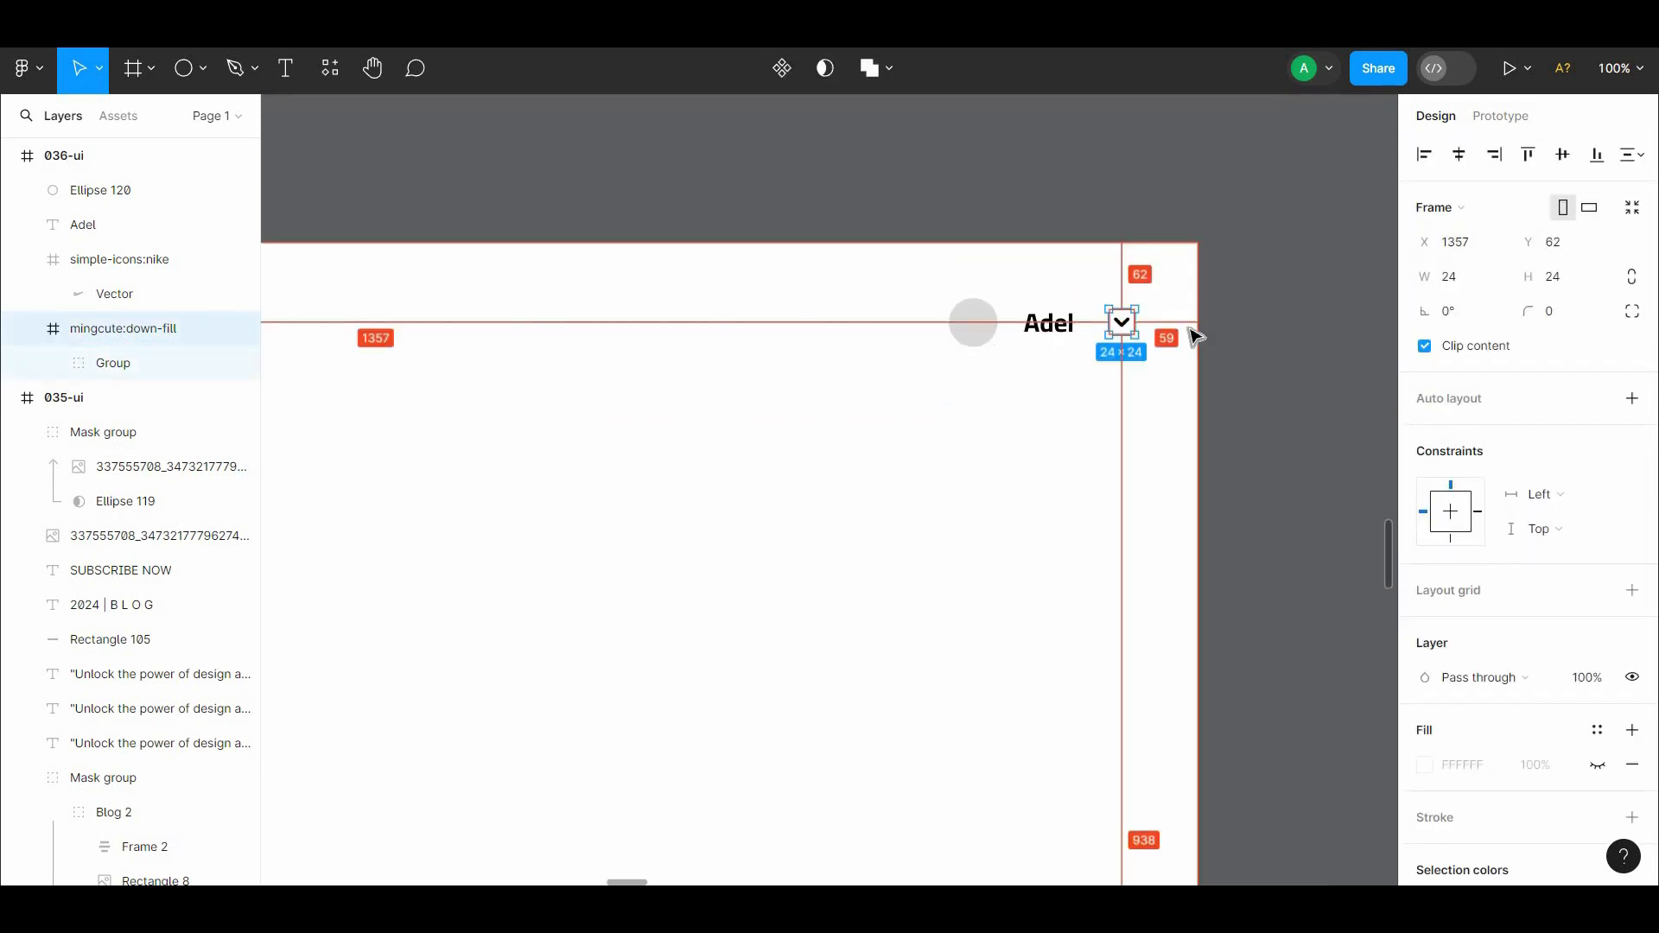
{"action": "key", "text": "Left"}
{"action": "key", "text": "Left"}
{"action": "key", "text": "Left"}
{"action": "key", "text": "Left"}
{"action": "key", "text": "Left"}
{"action": "key", "text": "Left"}
{"action": "key", "text": "Left"}
{"action": "key", "text": "Left"}
{"action": "key", "text": "Left"}
{"action": "key", "text": "Right"}
{"action": "key", "text": "Right"}
{"action": "key", "text": "Right"}
{"action": "key", "text": "Right"}
{"action": "left_click", "coordinate": [1125, 350]}
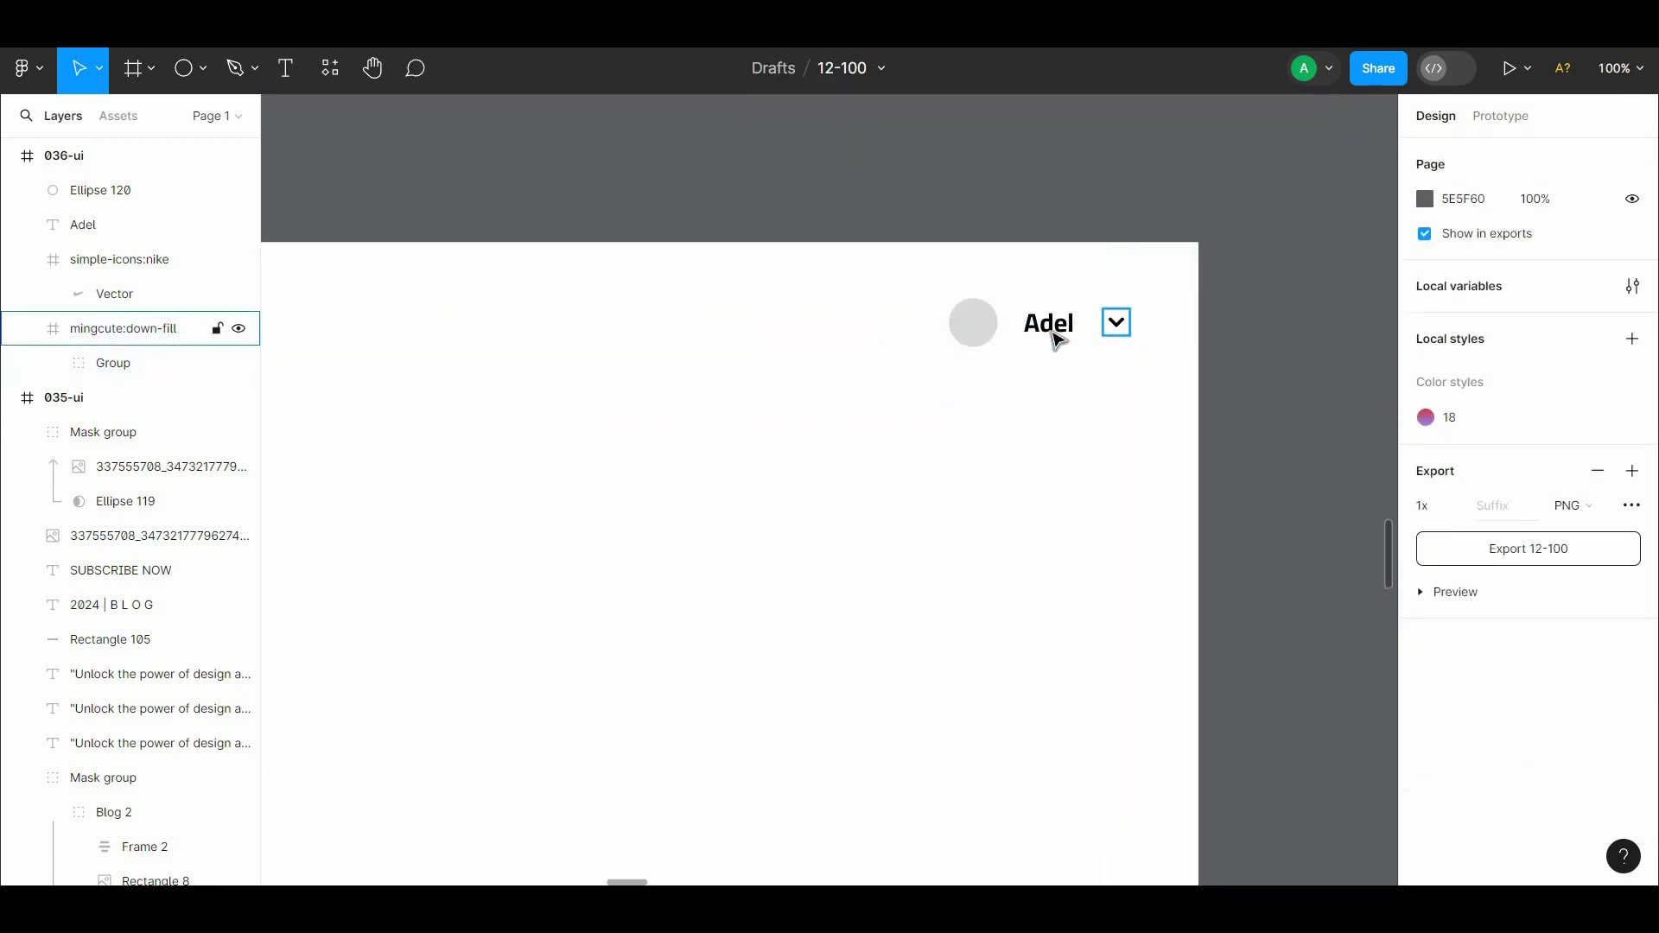
Space the avatar circle, profile name and down arrow evenly at 26, ending 64 px from the frame's right edge
{"action": "left_click", "coordinate": [1054, 336]}
{"action": "left_click", "coordinate": [1134, 331]}
{"action": "left_click", "coordinate": [1119, 326]}
{"action": "left_click", "coordinate": [1059, 332], "text": "shift"}
{"action": "left_click", "coordinate": [978, 328], "text": "shift"}
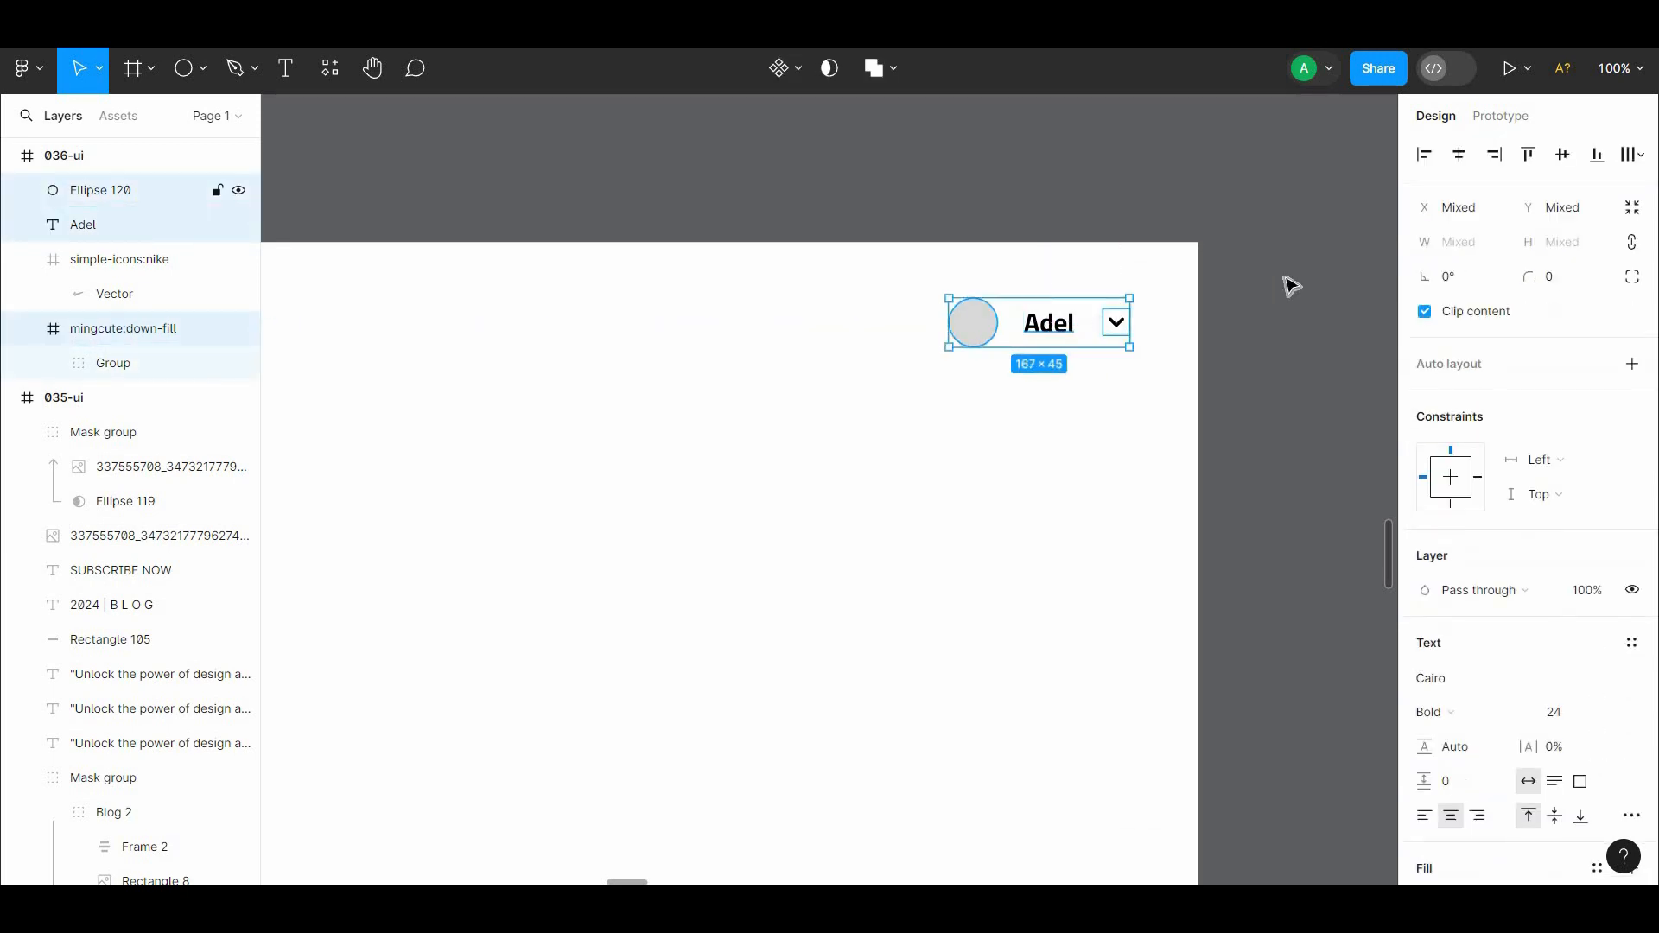
{"action": "left_click", "coordinate": [1121, 338]}
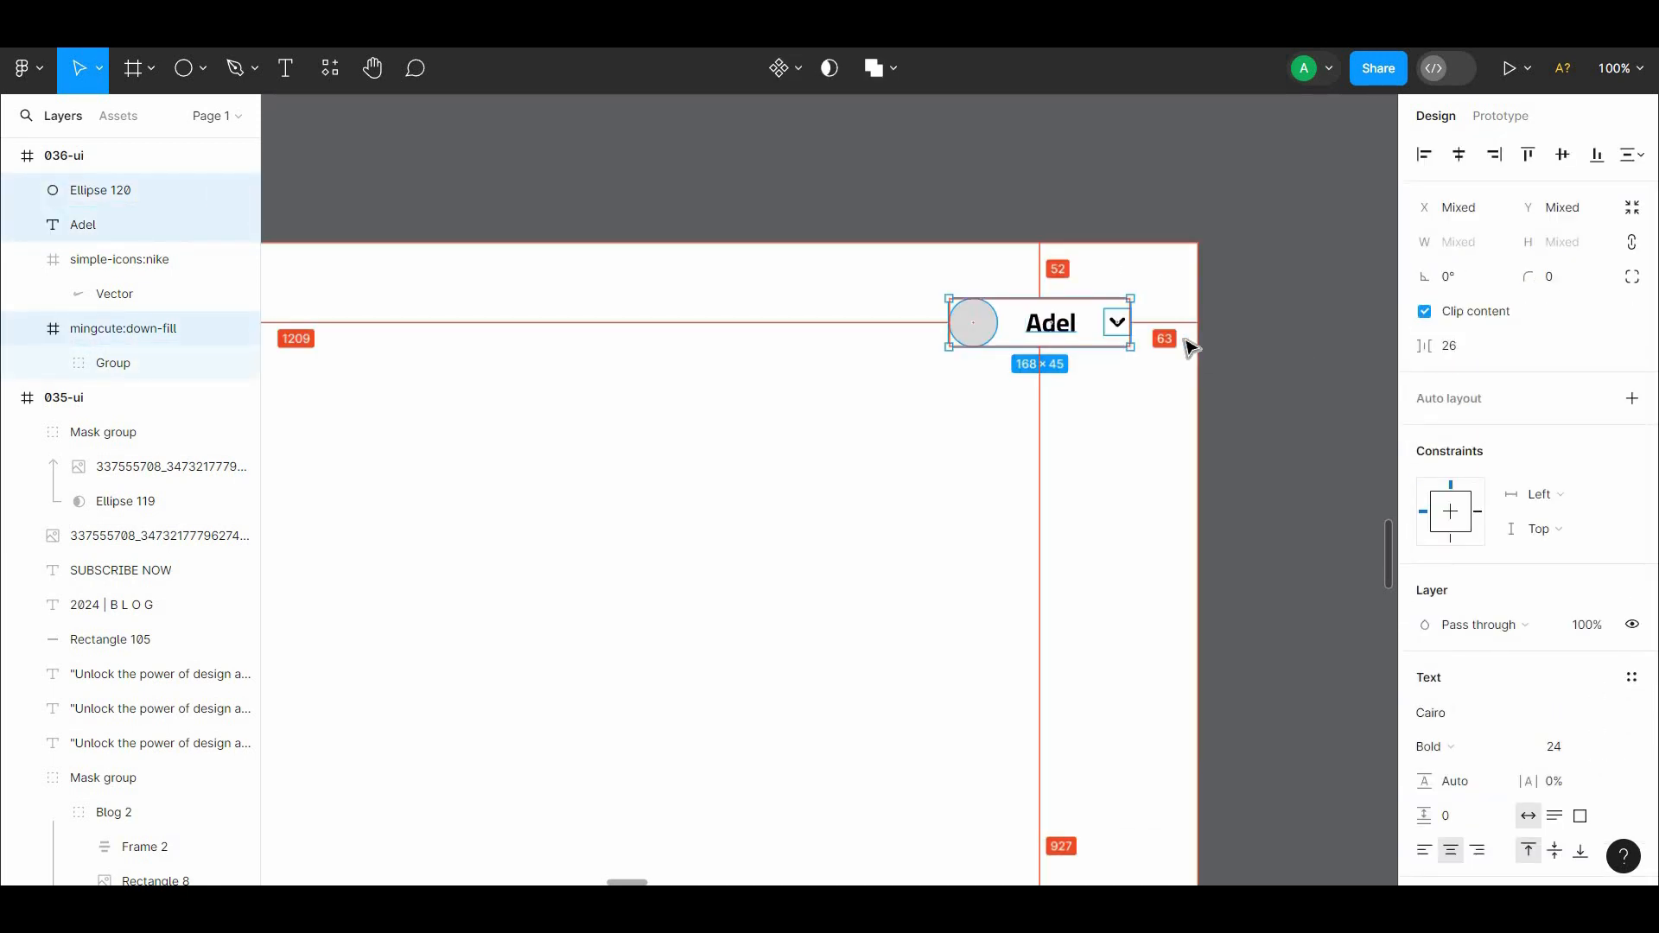
{"action": "left_click", "coordinate": [1048, 371]}
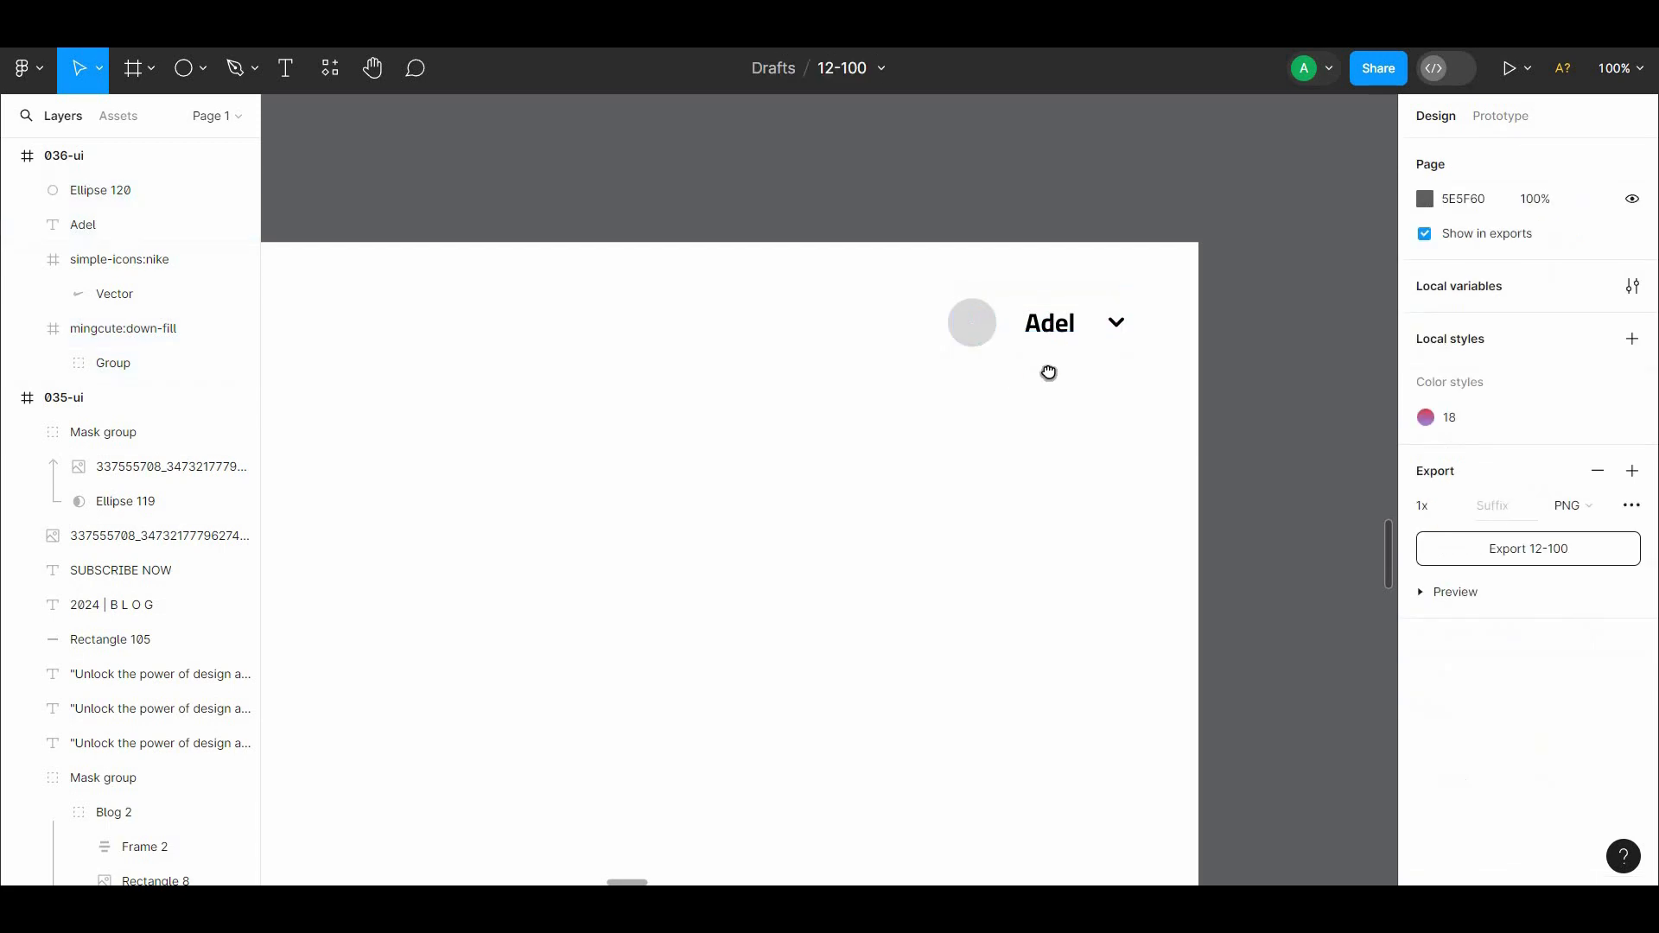
Align the Nike logo and the avatar, name and arrow by their vertical centres
{"action": "scroll", "coordinate": [1078, 267], "scroll_direction": "down", "scroll_amount": 5}
{"action": "left_click_drag", "start_coordinate": [1231, 344], "coordinate": [327, 270]}
{"action": "left_click", "coordinate": [1562, 153]}
{"action": "left_click", "coordinate": [1268, 369]}
Enlarge the Nike logo to 86 × 86 and shift it slightly down from the frame's top edge
{"action": "scroll", "coordinate": [1222, 375], "scroll_direction": "down", "scroll_amount": 1}
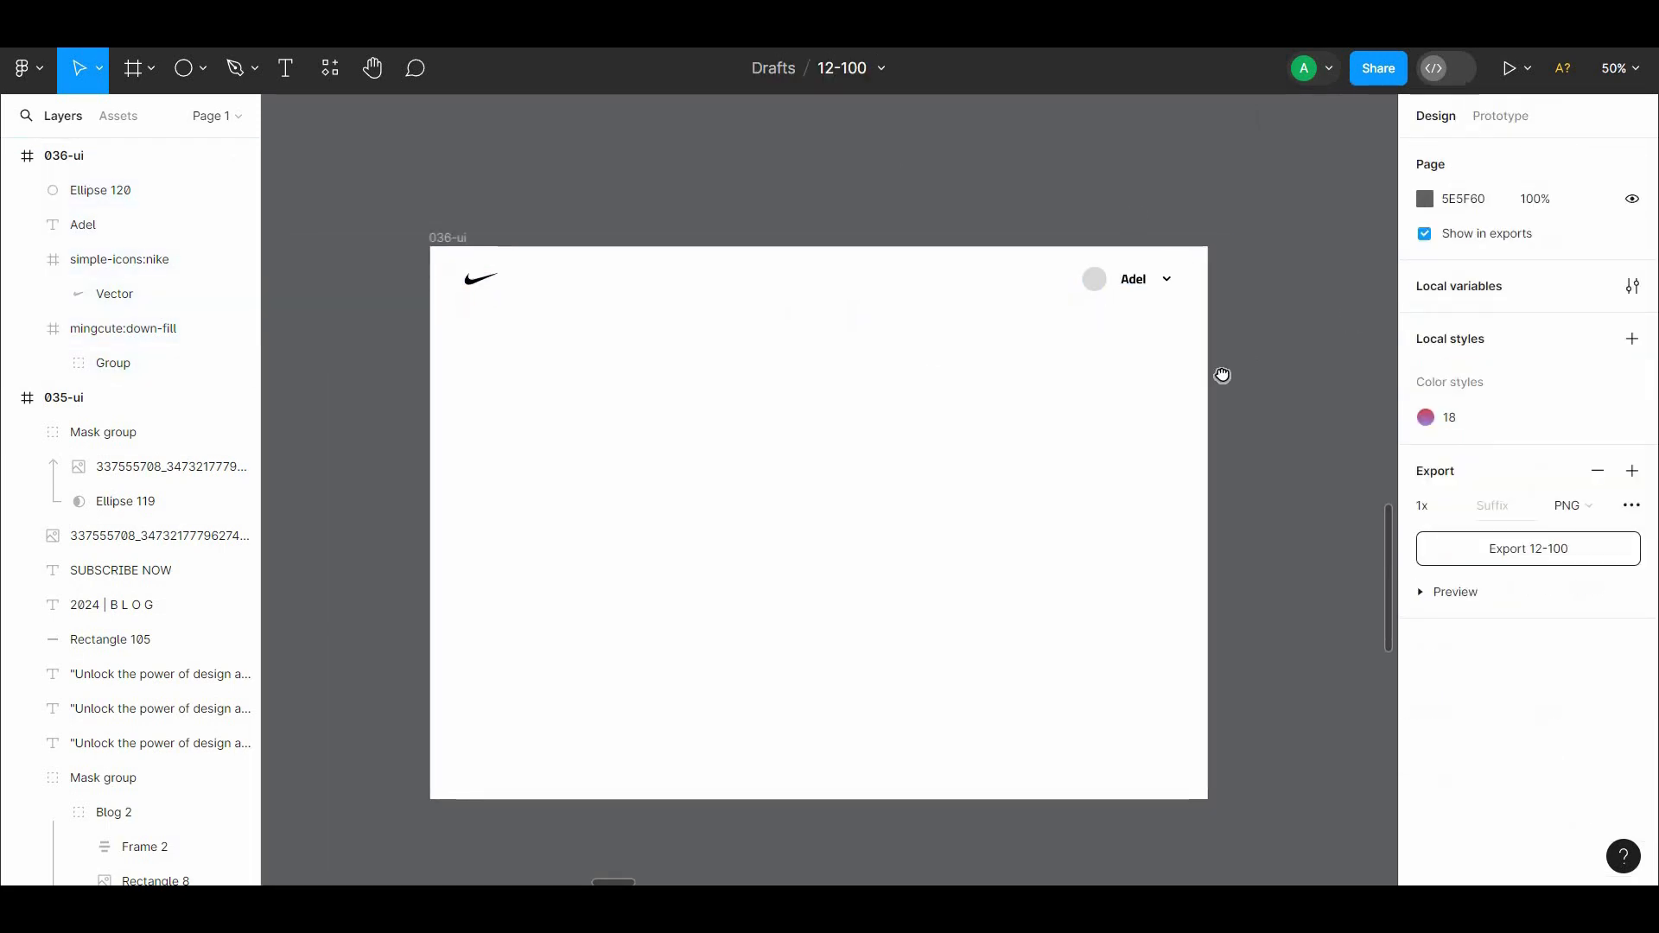
{"action": "left_click", "coordinate": [489, 272]}
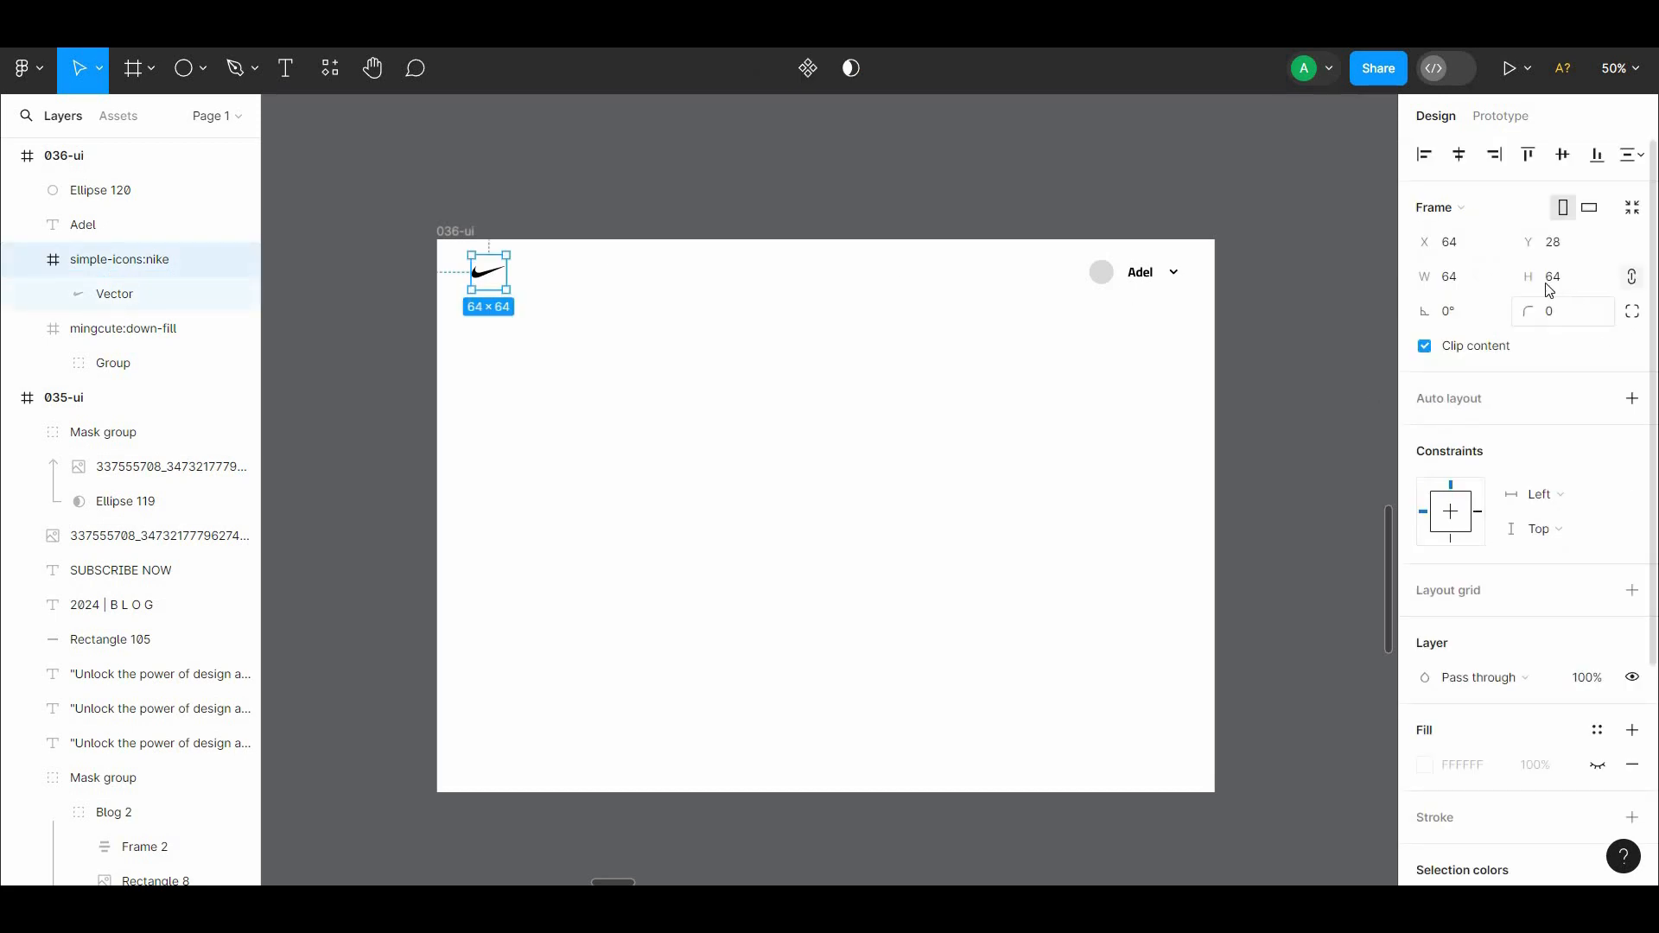
{"action": "type", "text": "86"}
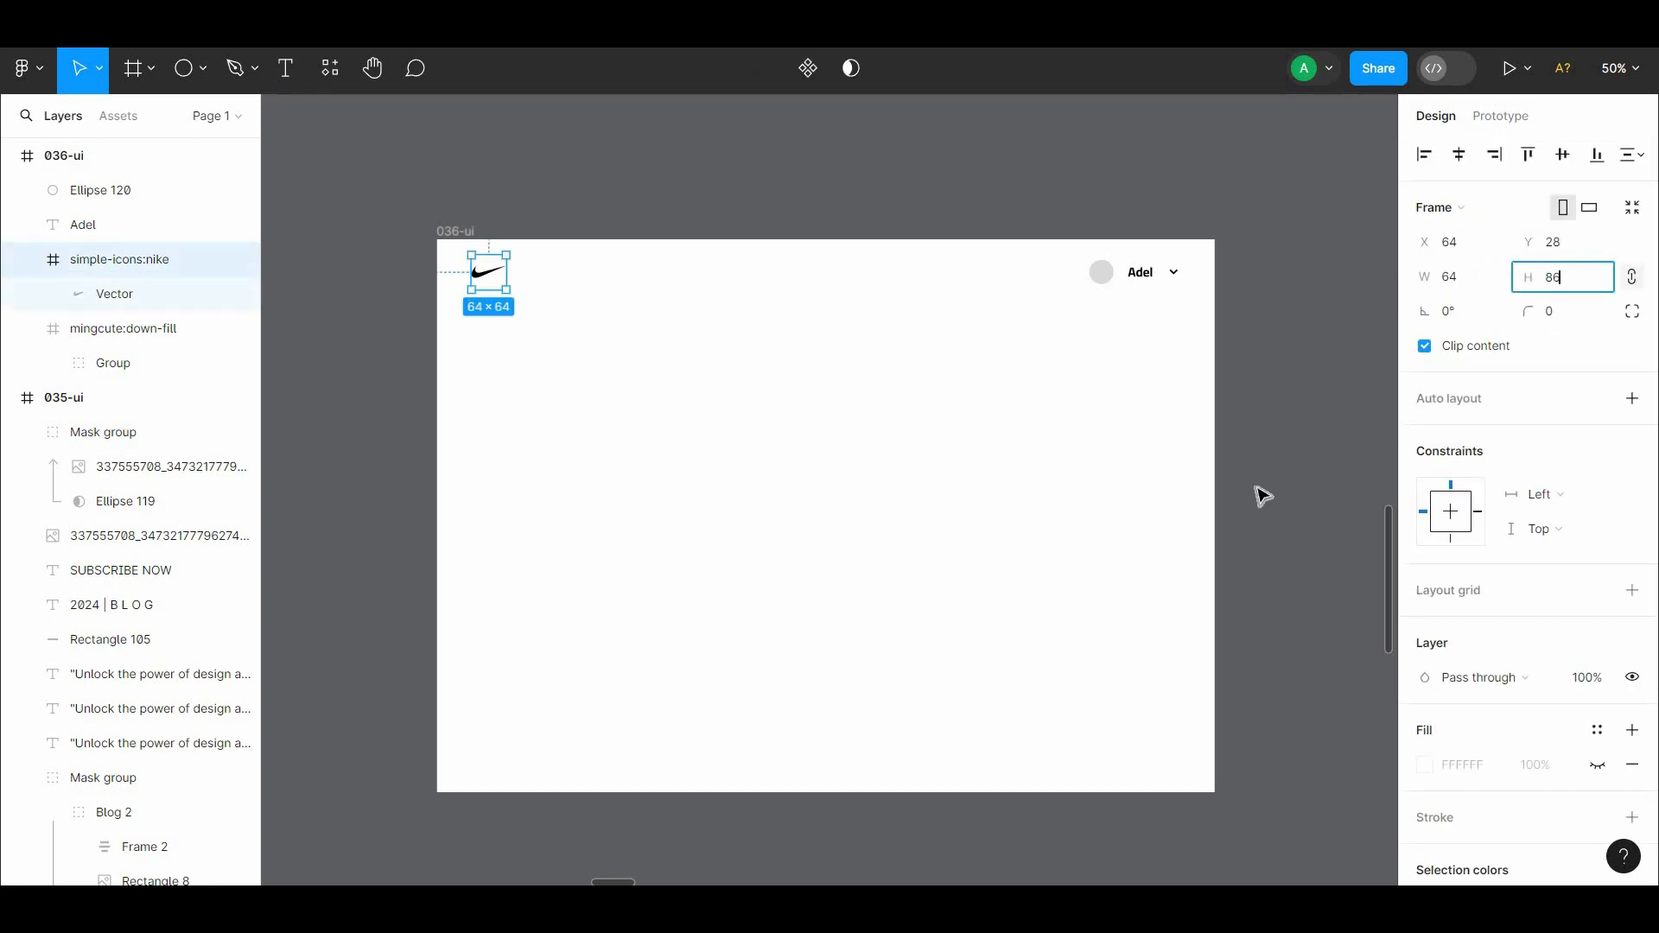
{"action": "left_click", "coordinate": [1259, 489]}
{"action": "left_click", "coordinate": [484, 278]}
{"action": "left_click_drag", "start_coordinate": [459, 298], "coordinate": [461, 303]}
Realign the enlarged logo and all profile elements by their vertical centres and check the header's margins to the frame
{"action": "left_click_drag", "start_coordinate": [1222, 297], "coordinate": [407, 263]}
{"action": "left_click", "coordinate": [1562, 155]}
{"action": "key", "text": "alt"}
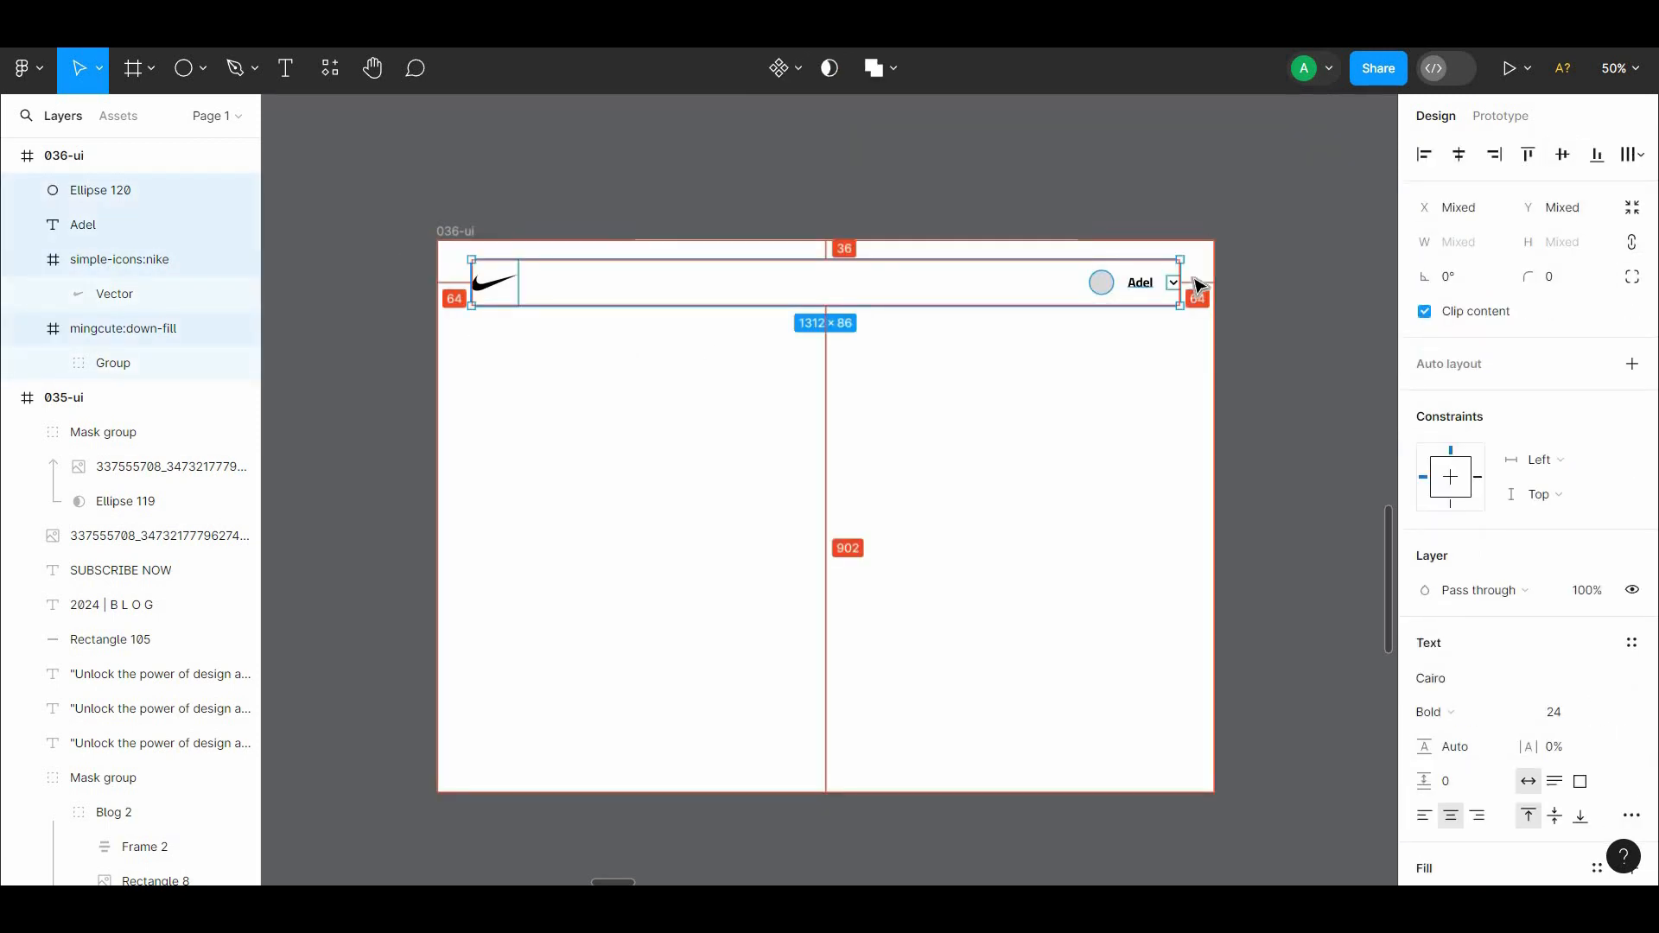
{"action": "left_click", "coordinate": [1236, 300]}
{"action": "left_click_drag", "start_coordinate": [1236, 300], "coordinate": [1240, 247]}
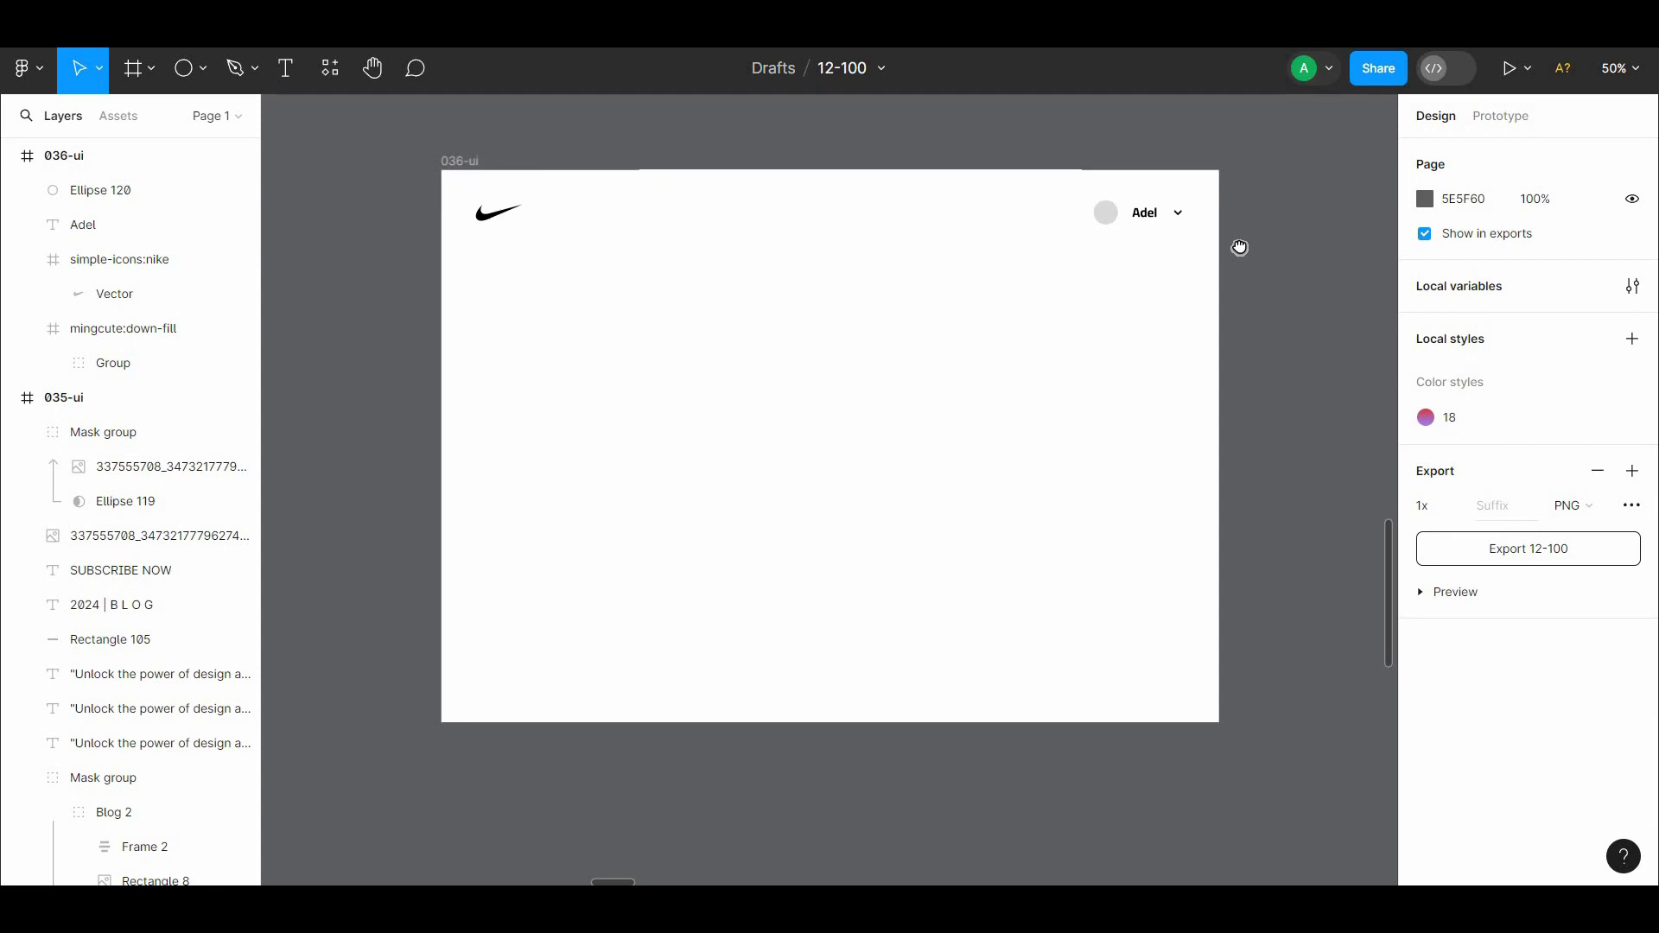
{"action": "left_click", "coordinate": [202, 68]}
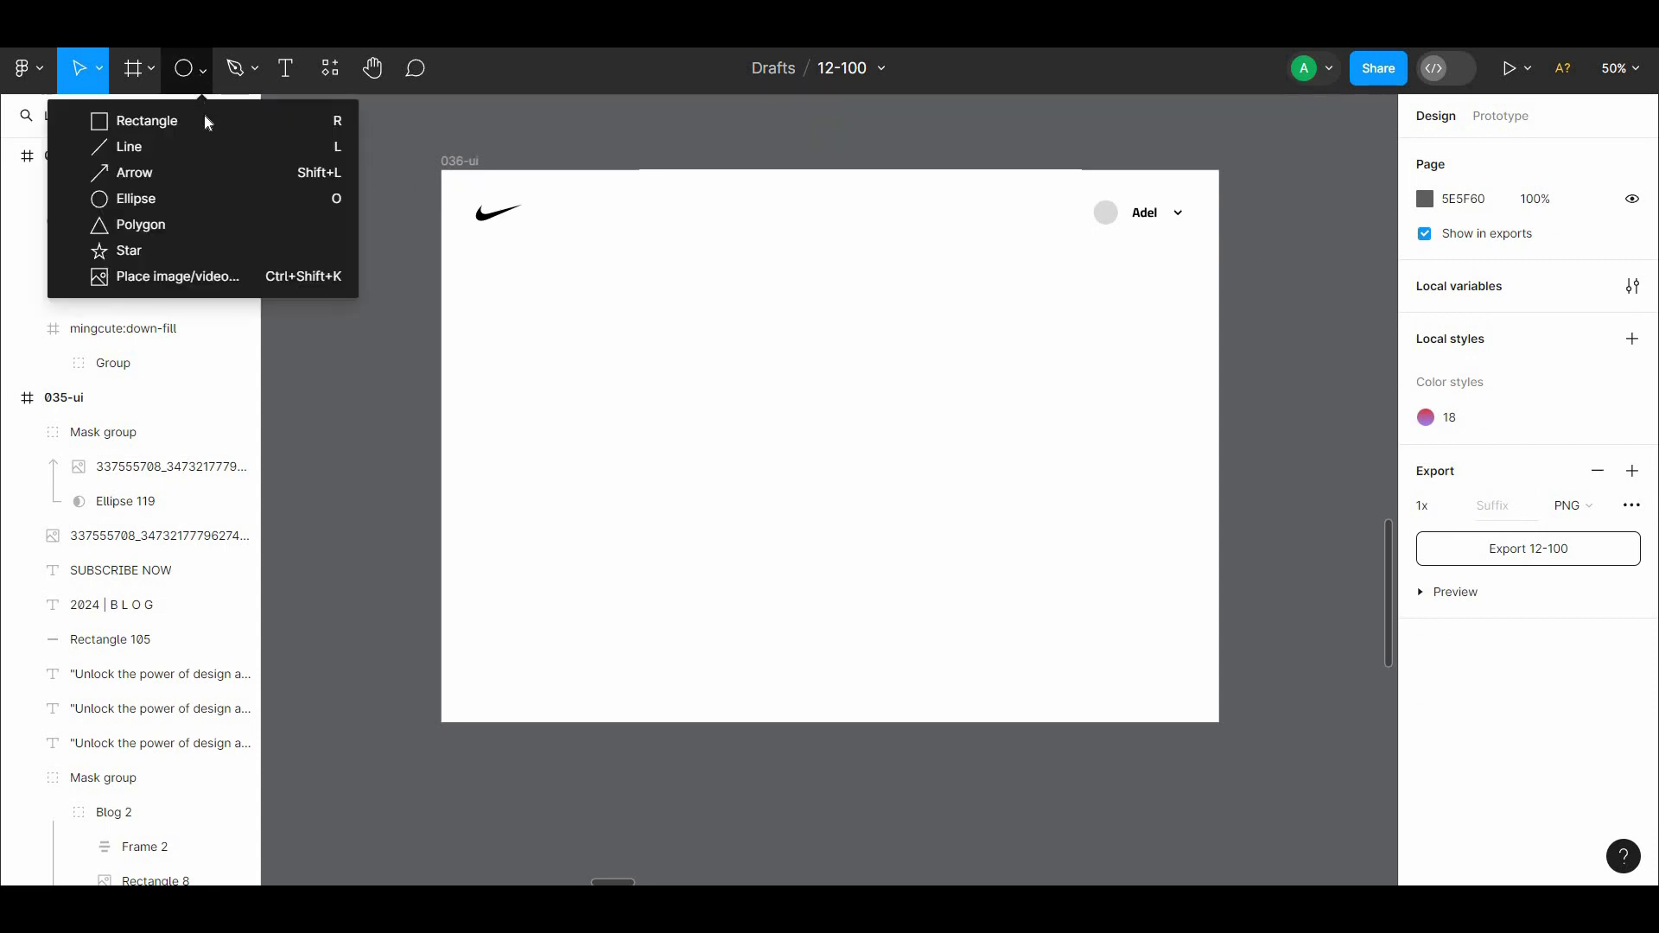
{"action": "left_click", "coordinate": [172, 118]}
{"action": "left_click_drag", "start_coordinate": [585, 338], "coordinate": [602, 413]}
{"action": "key", "text": "Delete"}
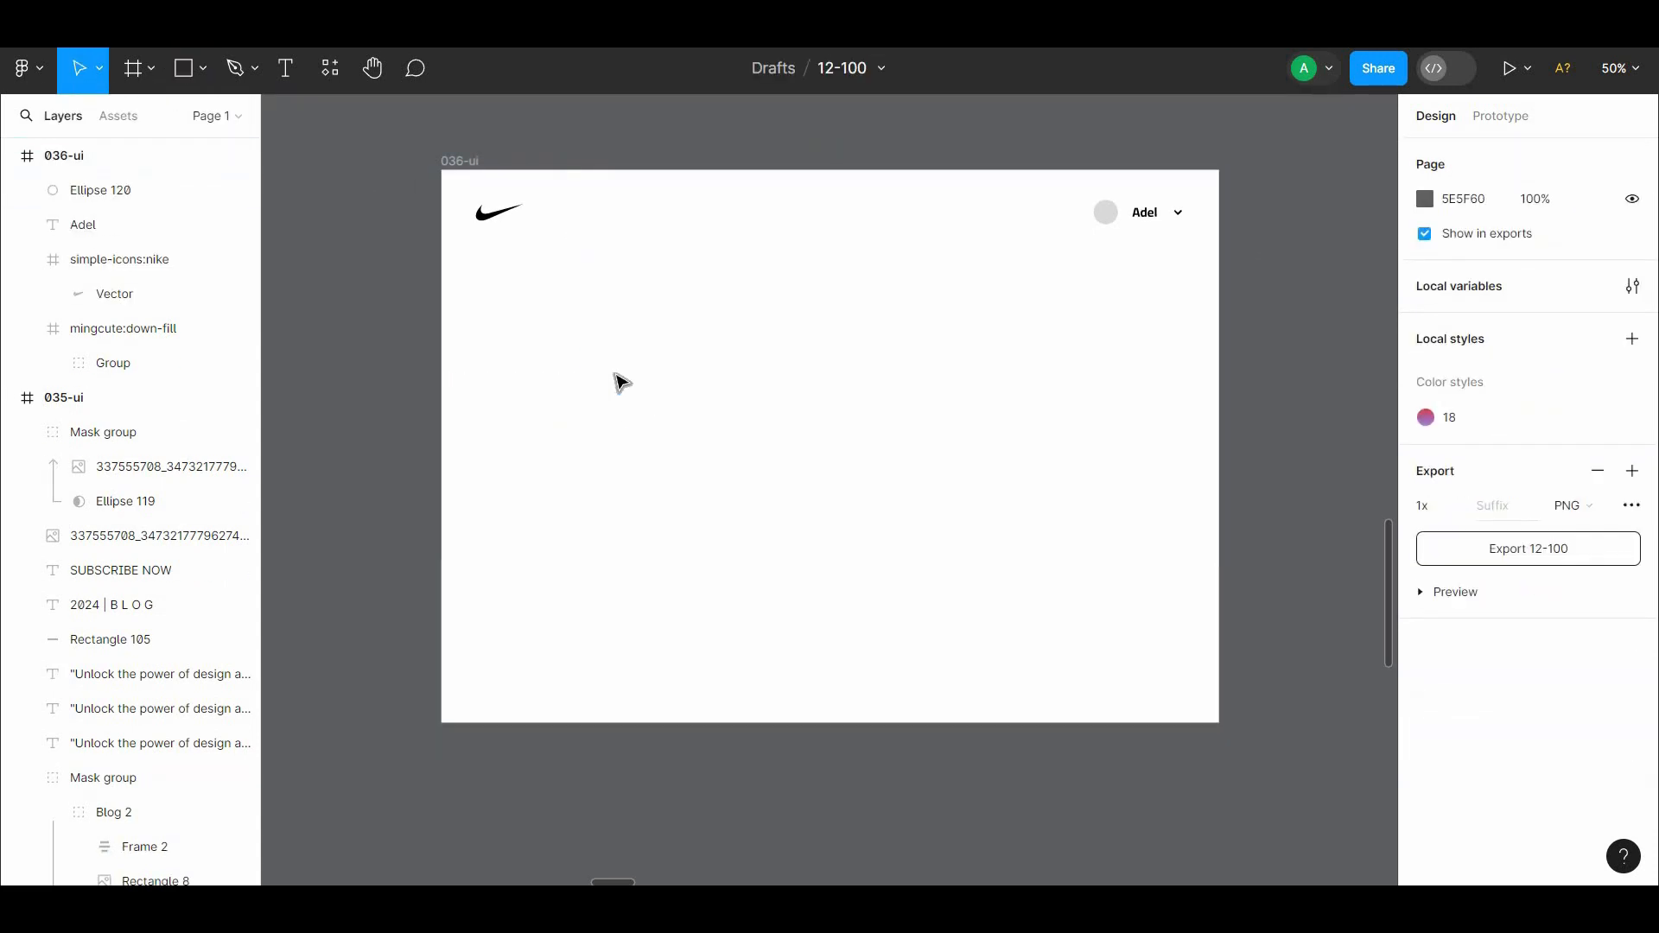
Draw a 362 × 362 square below the header and set its corner radius to 24
{"action": "key", "text": "r"}
{"action": "left_click_drag", "start_coordinate": [581, 344], "coordinate": [776, 513]}
{"action": "left_click_drag", "start_coordinate": [688, 447], "coordinate": [839, 452]}
{"action": "left_click", "coordinate": [1562, 279]}
{"action": "type", "text": "24"}
{"action": "left_click", "coordinate": [1170, 394]}
Copy the rounded square to complete a row of three cards and set the spacing between them to 48
{"action": "left_click_drag", "start_coordinate": [872, 452], "coordinate": [1089, 474]}
{"action": "left_click", "coordinate": [873, 449], "text": "shift"}
{"action": "left_click", "coordinate": [678, 445], "text": "shift"}
{"action": "left_click", "coordinate": [1194, 485]}
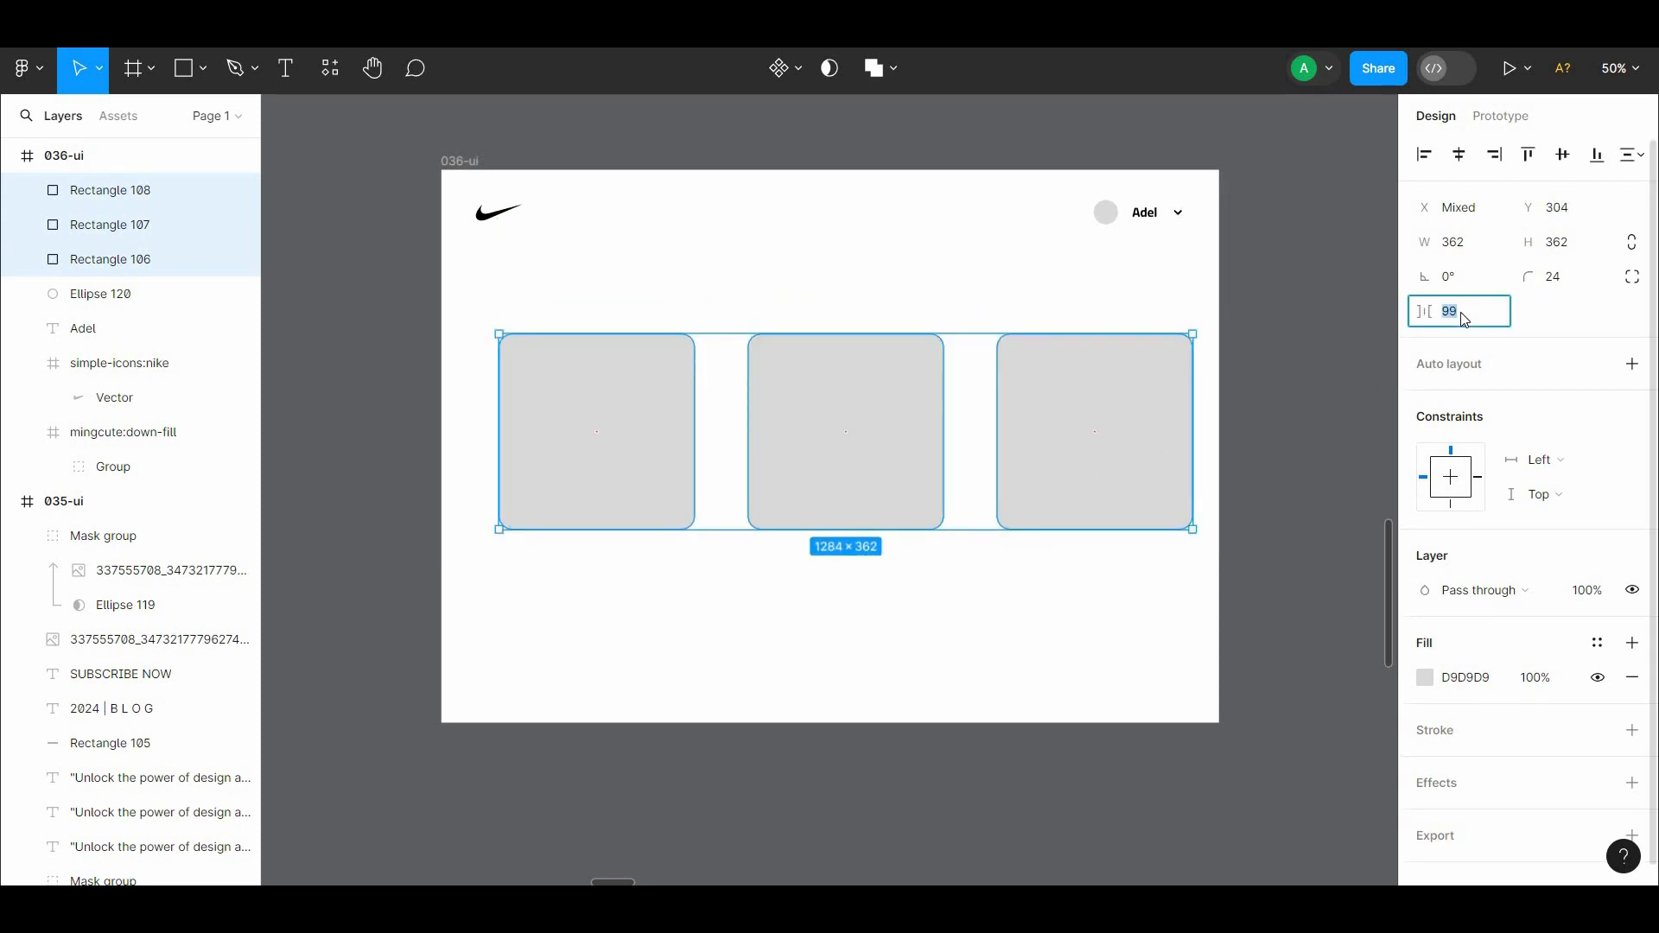
{"action": "left_click", "coordinate": [1283, 372]}
Group the three rounded cards and centre the group horizontally in the frame
{"action": "left_click", "coordinate": [970, 445]}
{"action": "left_click", "coordinate": [812, 454], "text": "shift"}
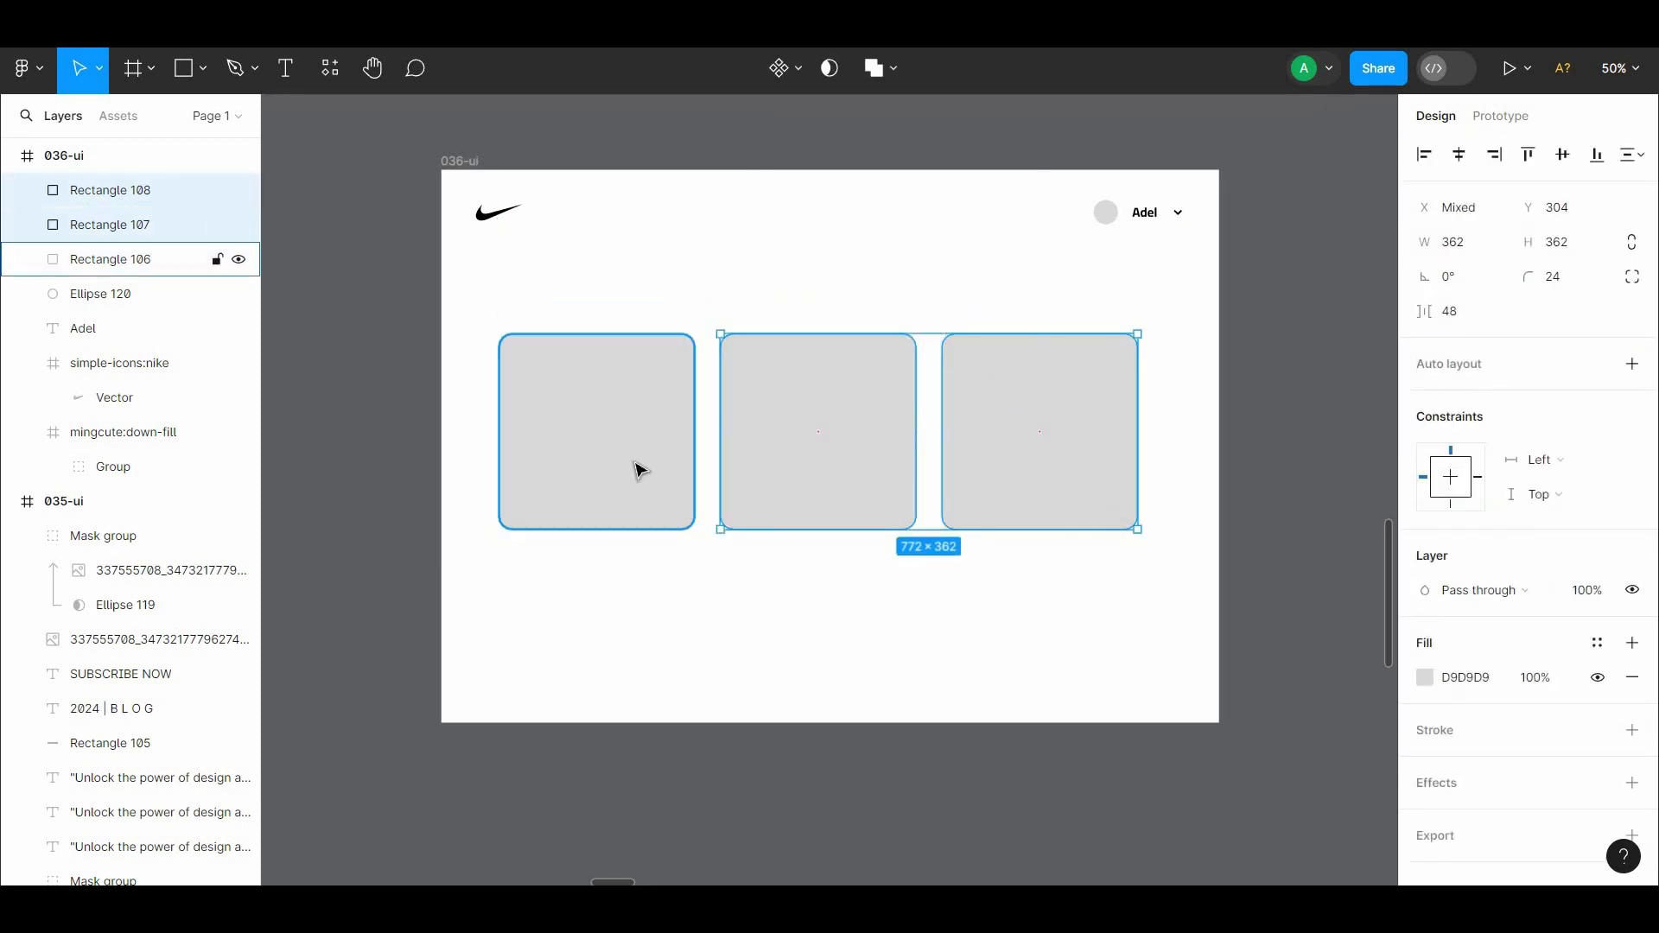
{"action": "left_click", "coordinate": [633, 460], "text": "shift"}
{"action": "left_click_drag", "start_coordinate": [1158, 537], "coordinate": [1177, 543]}
{"action": "key", "text": "ctrl+z"}
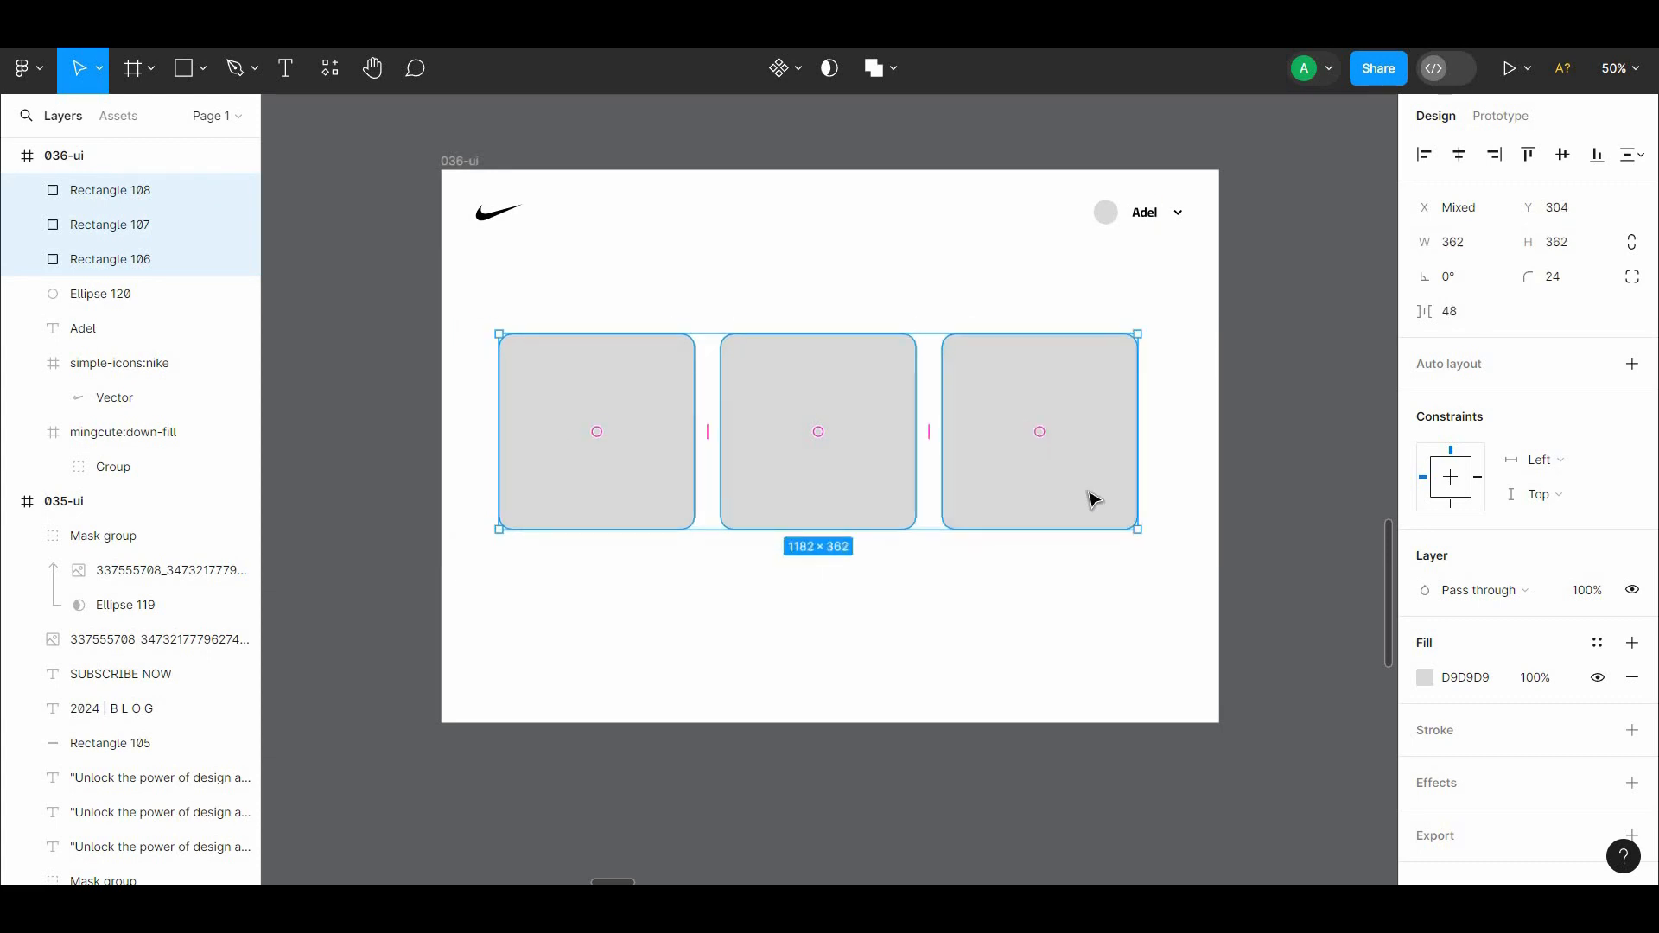
{"action": "left_click_drag", "start_coordinate": [1087, 490], "coordinate": [1103, 490]}
{"action": "right_click", "coordinate": [1022, 257]}
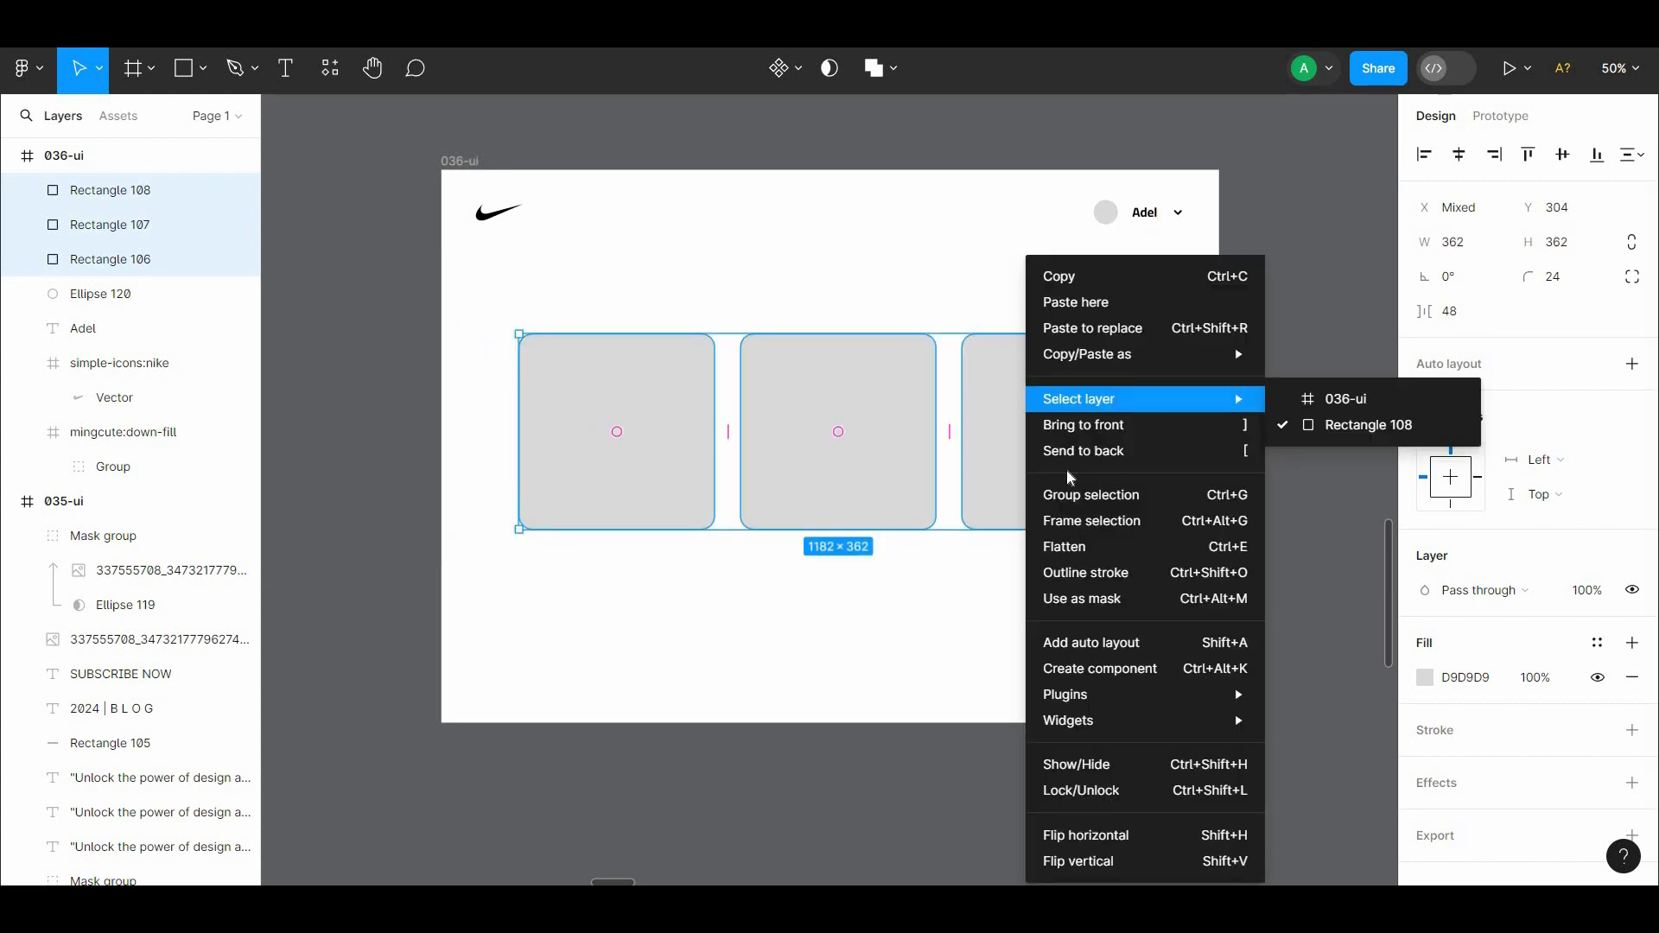
{"action": "left_click", "coordinate": [1084, 494]}
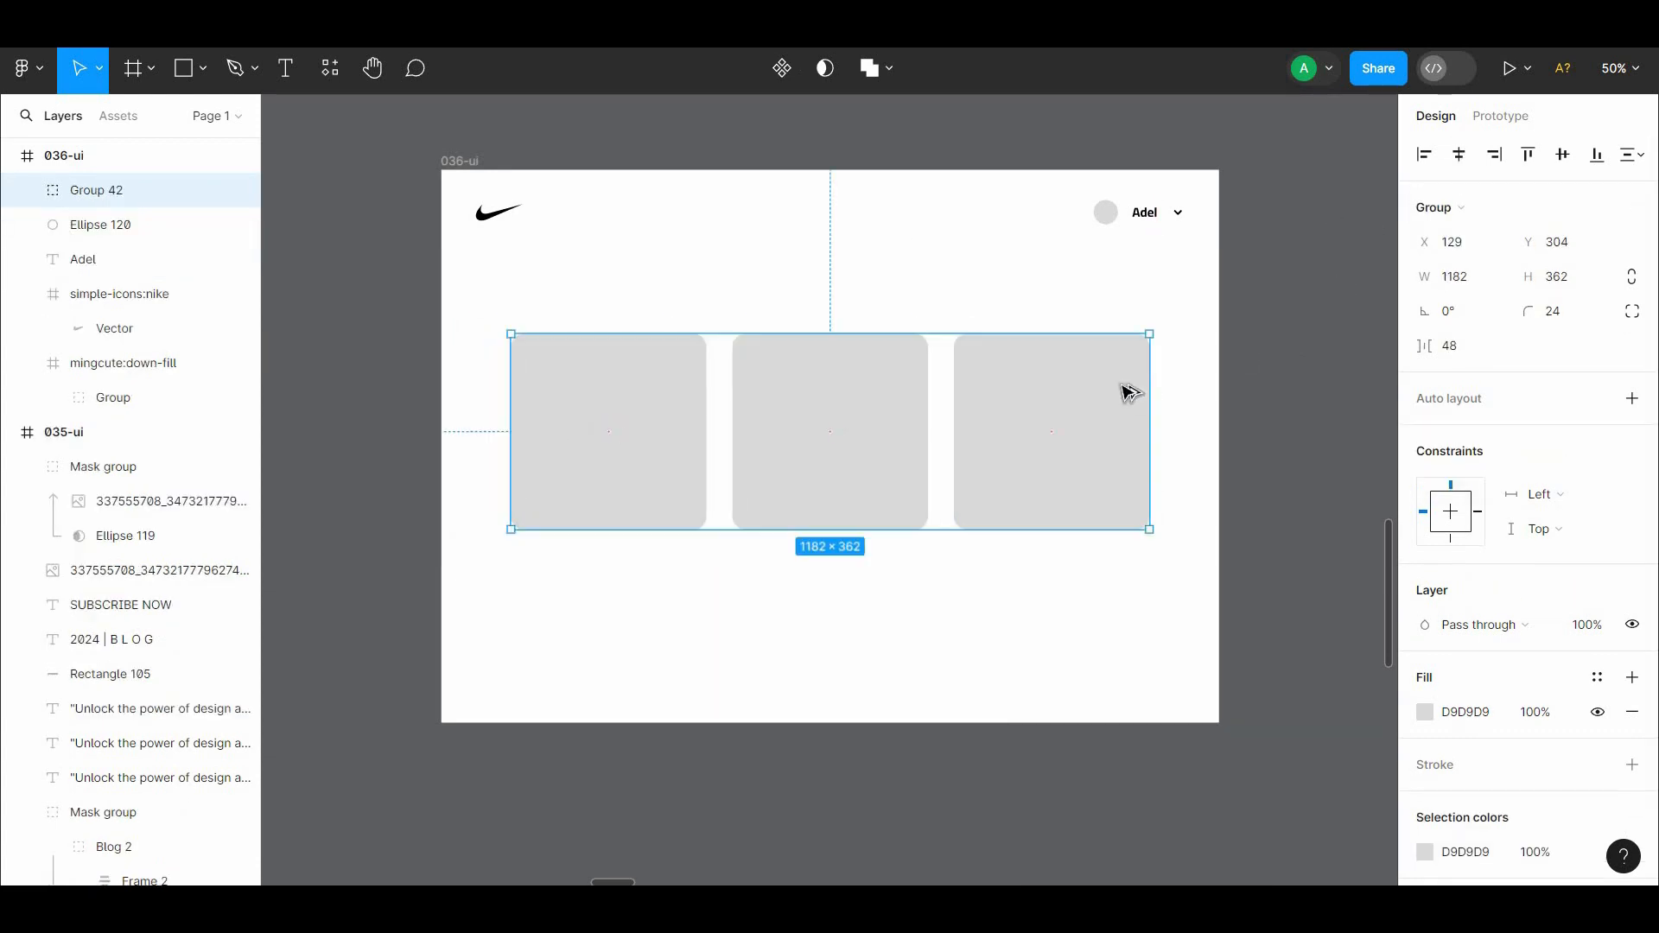
{"action": "left_click", "coordinate": [1253, 425]}
{"action": "mouse_move", "coordinate": [1262, 432]}
{"action": "left_mouse_down"}
{"action": "mouse_move", "coordinate": [1262, 412]}
{"action": "mouse_move", "coordinate": [1267, 428]}
{"action": "left_mouse_up"}
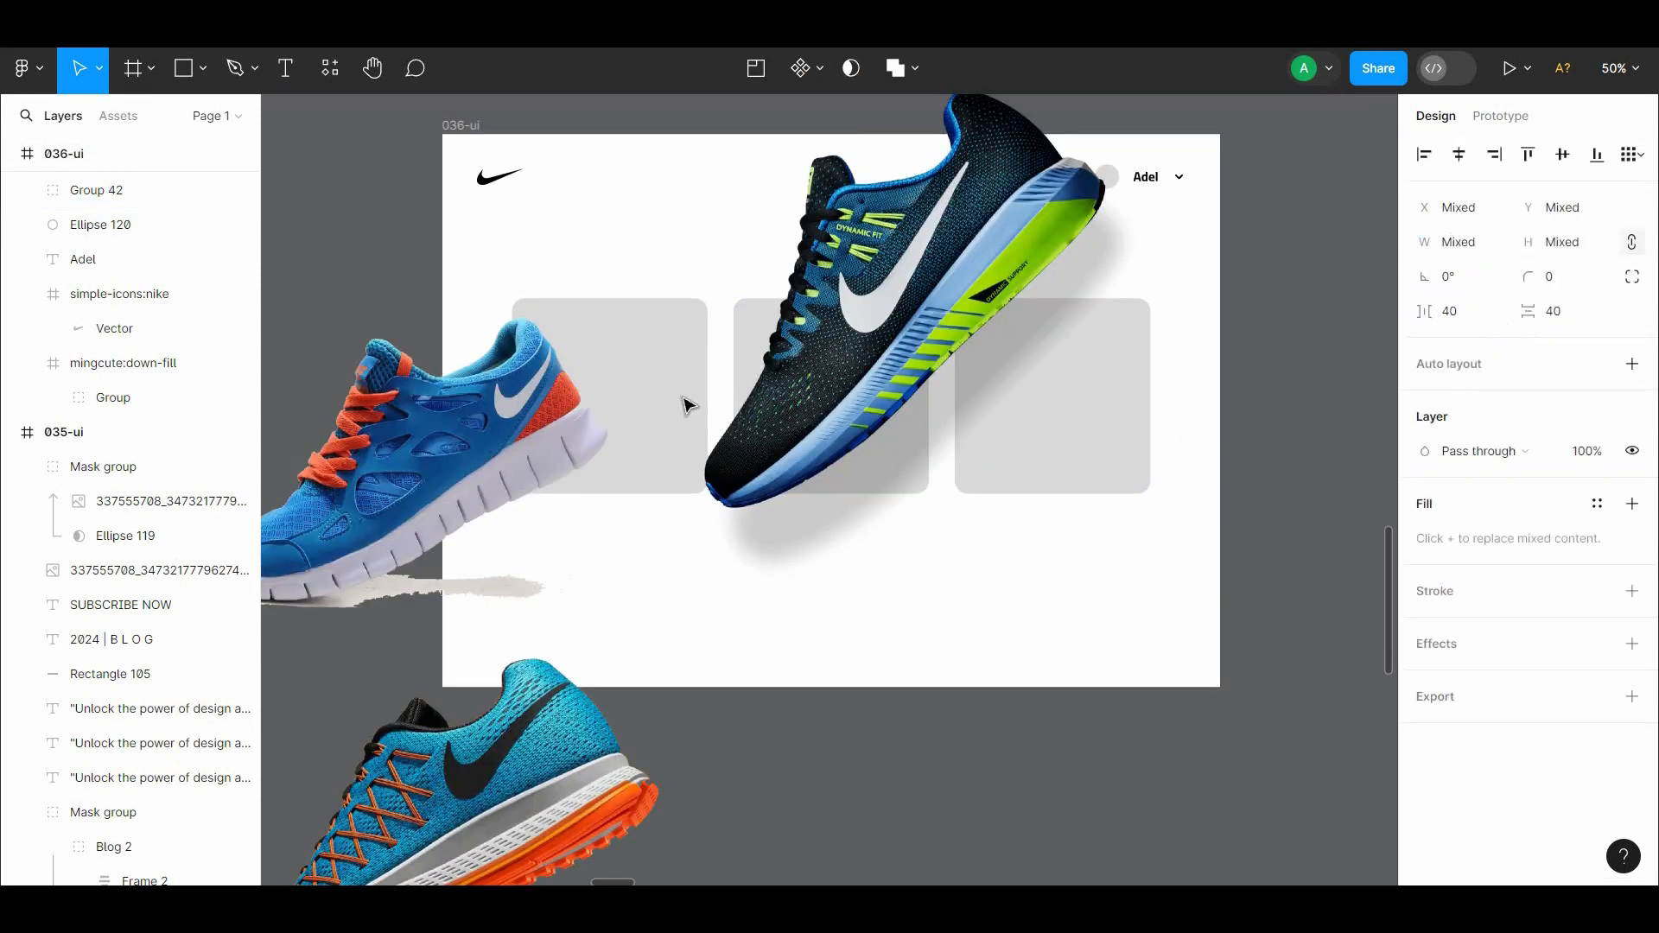
Scale the three imported shoe images proportionally to a height of 128
{"action": "left_click", "coordinate": [512, 466]}
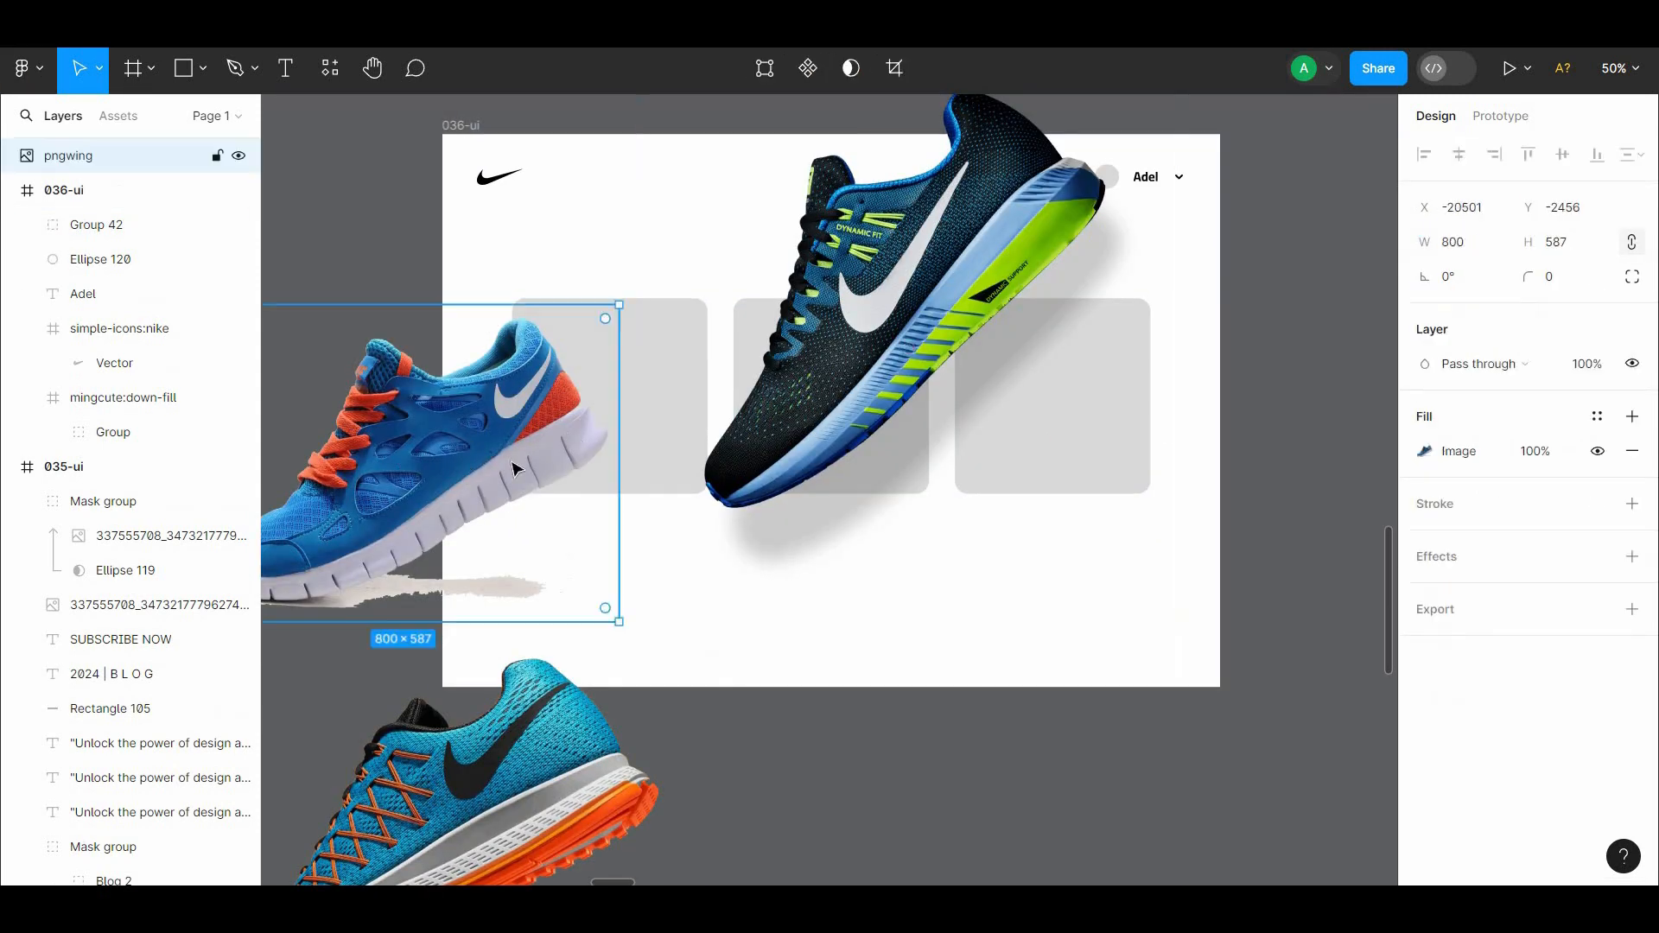
{"action": "left_click_drag", "start_coordinate": [512, 467], "coordinate": [1133, 495]}
{"action": "left_click", "coordinate": [918, 300], "text": "shift"}
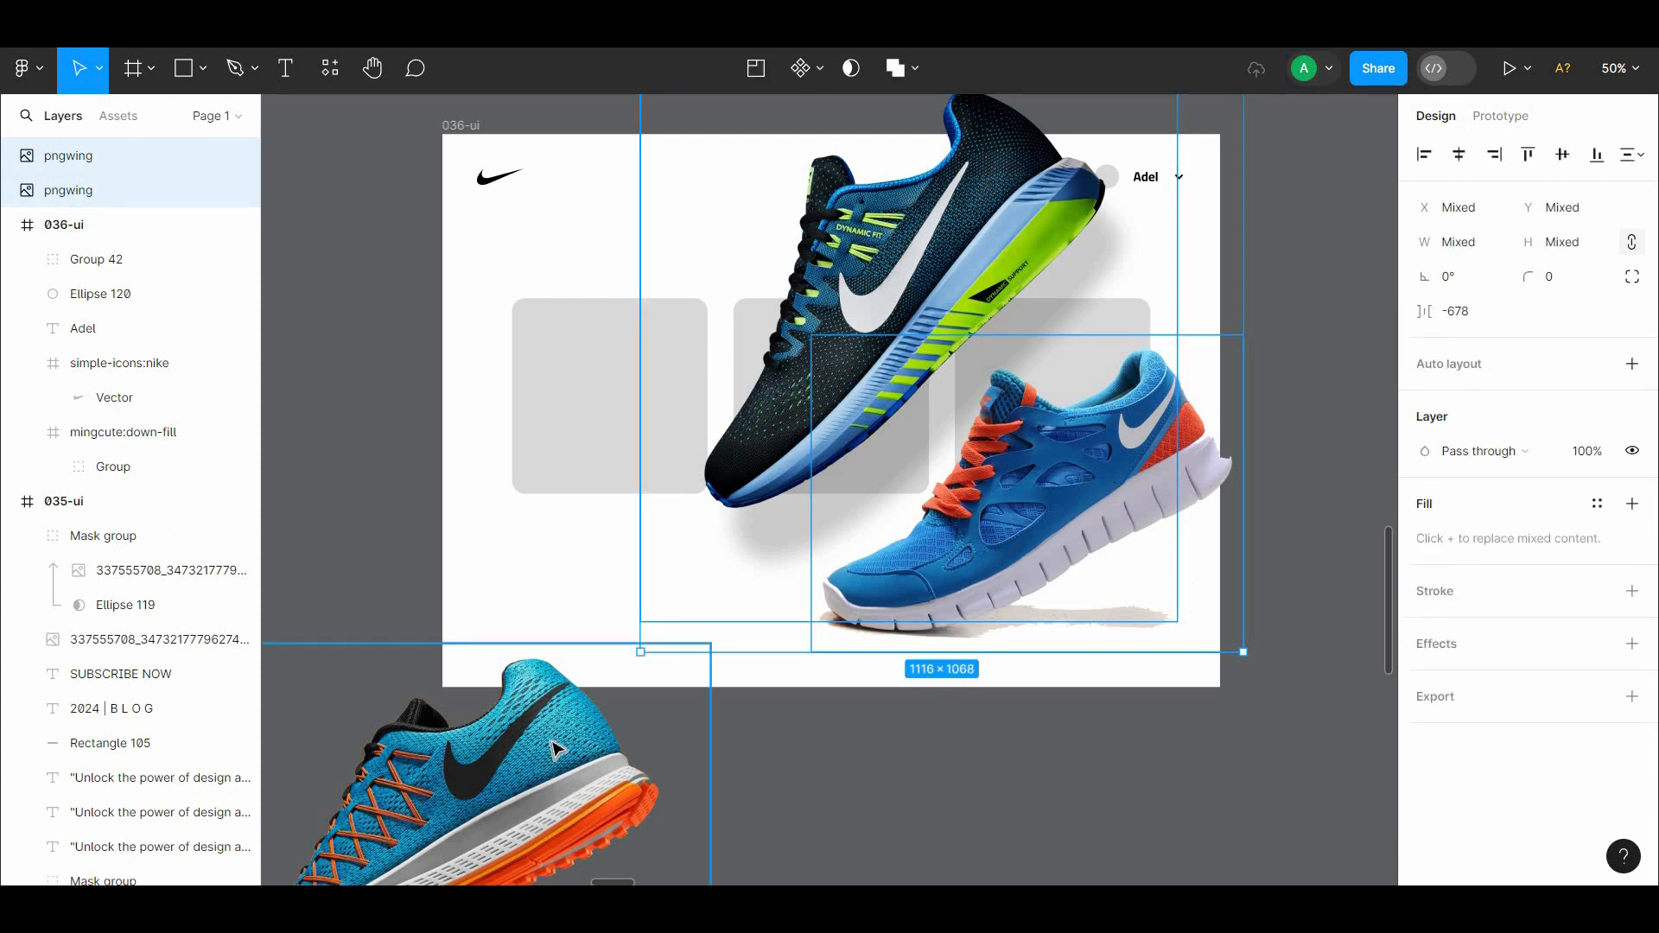
{"action": "left_click", "coordinate": [558, 736], "text": "shift"}
{"action": "type", "text": "60"}
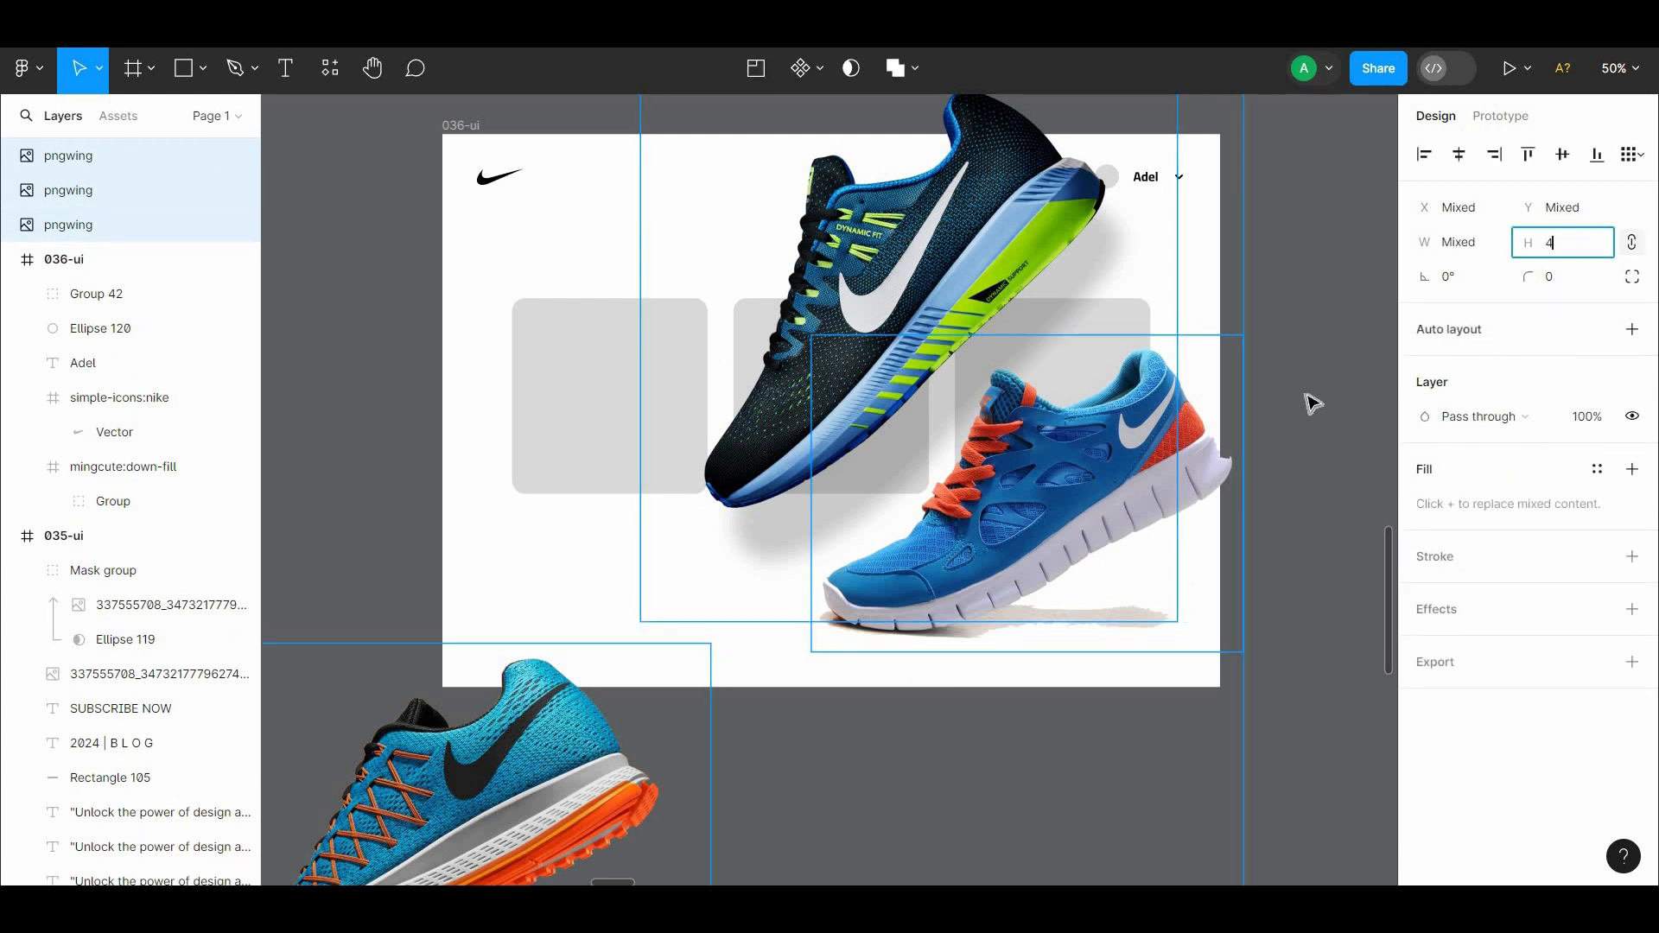
{"action": "left_click", "coordinate": [1306, 394]}
{"action": "key", "text": "ctrl+z"}
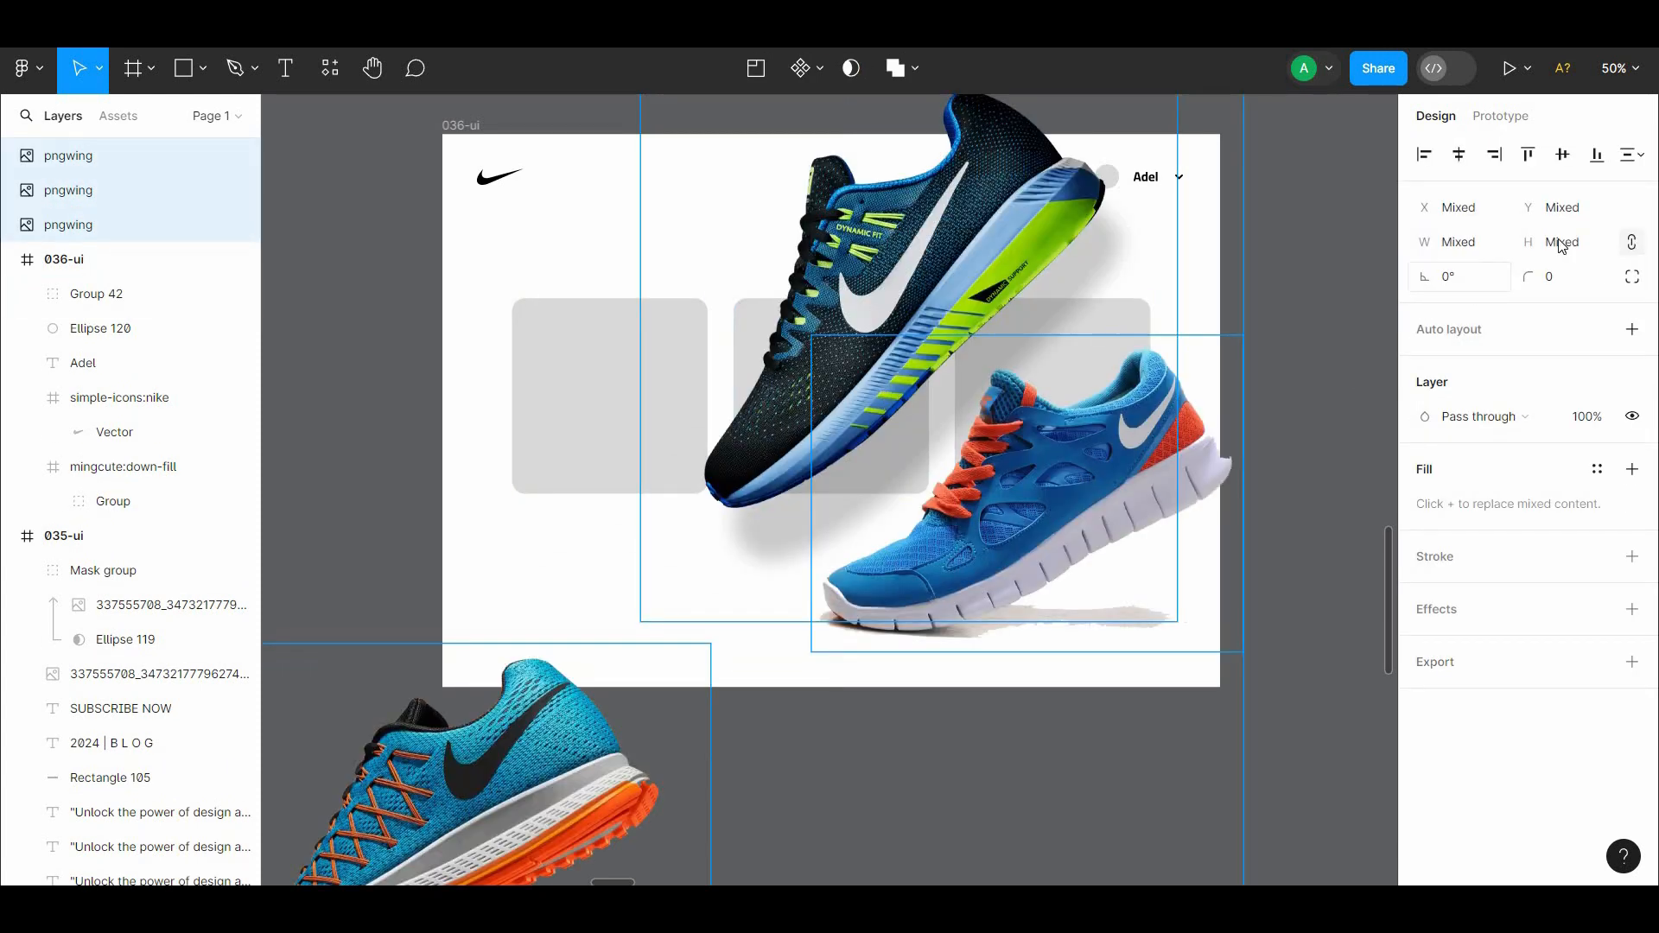
{"action": "type", "text": "128"}
{"action": "left_click", "coordinate": [1244, 386]}
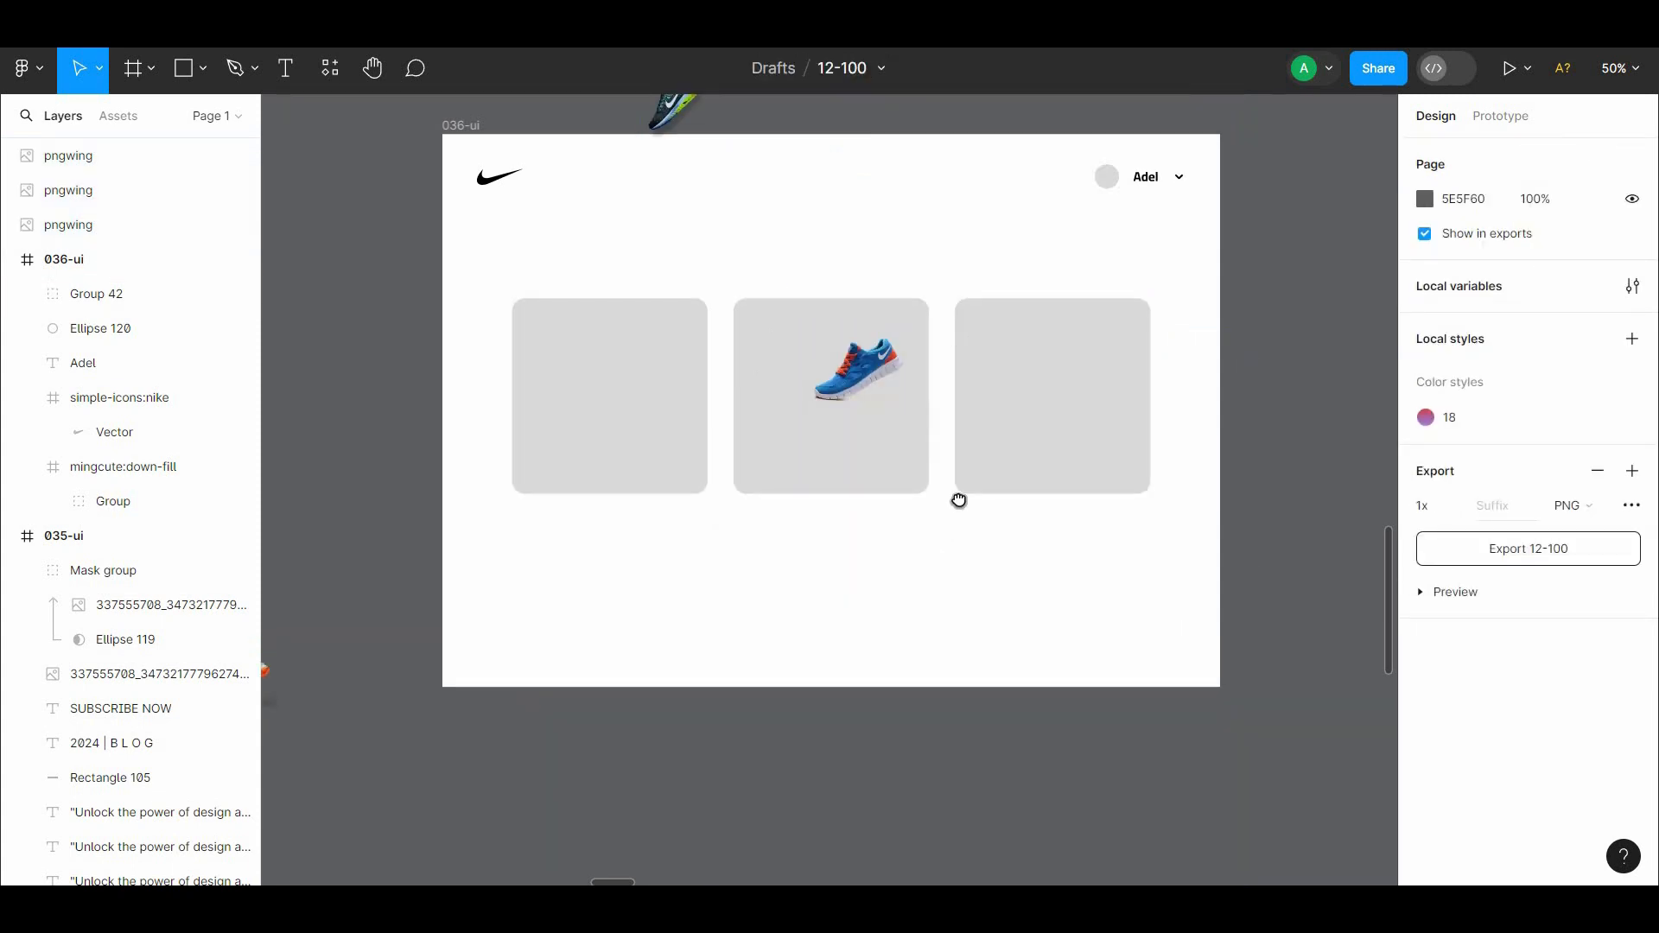
Move the turquoise, black and blue shoe images onto the first, second and third cards respectively
{"action": "left_click_drag", "start_coordinate": [956, 500], "coordinate": [1295, 417]}
{"action": "left_click_drag", "start_coordinate": [669, 597], "coordinate": [656, 480]}
{"action": "left_click_drag", "start_coordinate": [731, 184], "coordinate": [1109, 476]}
{"action": "left_click", "coordinate": [1272, 464]}
{"action": "left_click_drag", "start_coordinate": [1272, 464], "coordinate": [1267, 410]}
{"action": "left_click_drag", "start_coordinate": [902, 388], "coordinate": [875, 413]}
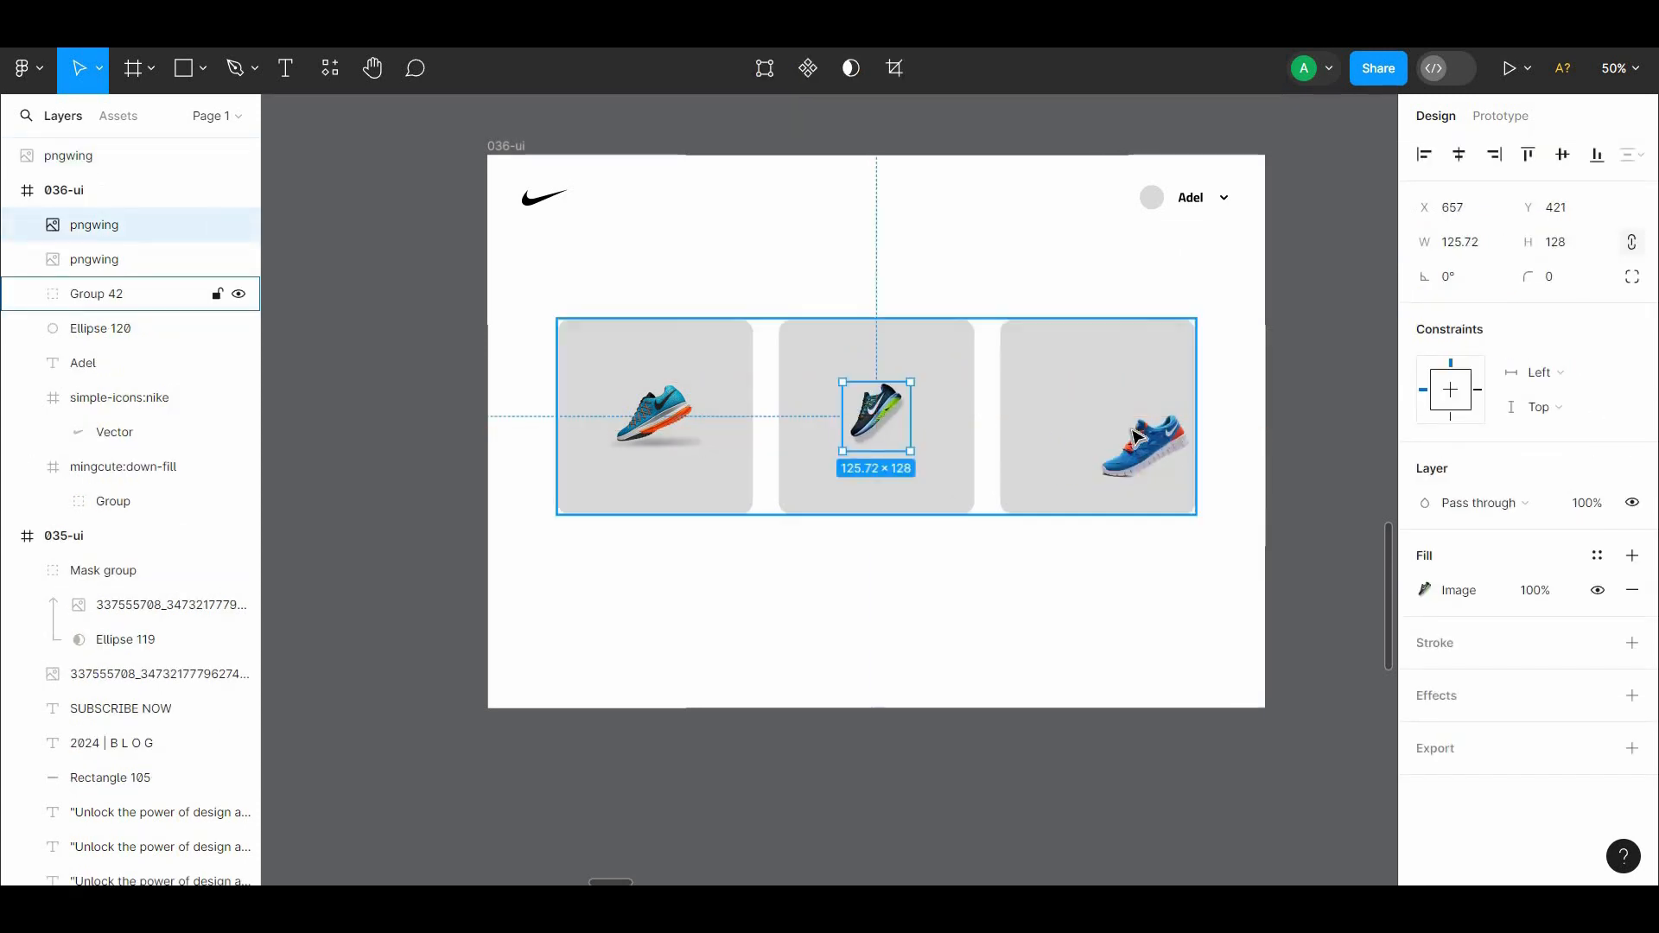
Enlarge the three shoe images together to a height of 206 and reposition the turquoise shoe within the first card
{"action": "left_click", "coordinate": [1142, 445], "text": "shift"}
{"action": "left_click", "coordinate": [655, 415], "text": "shift"}
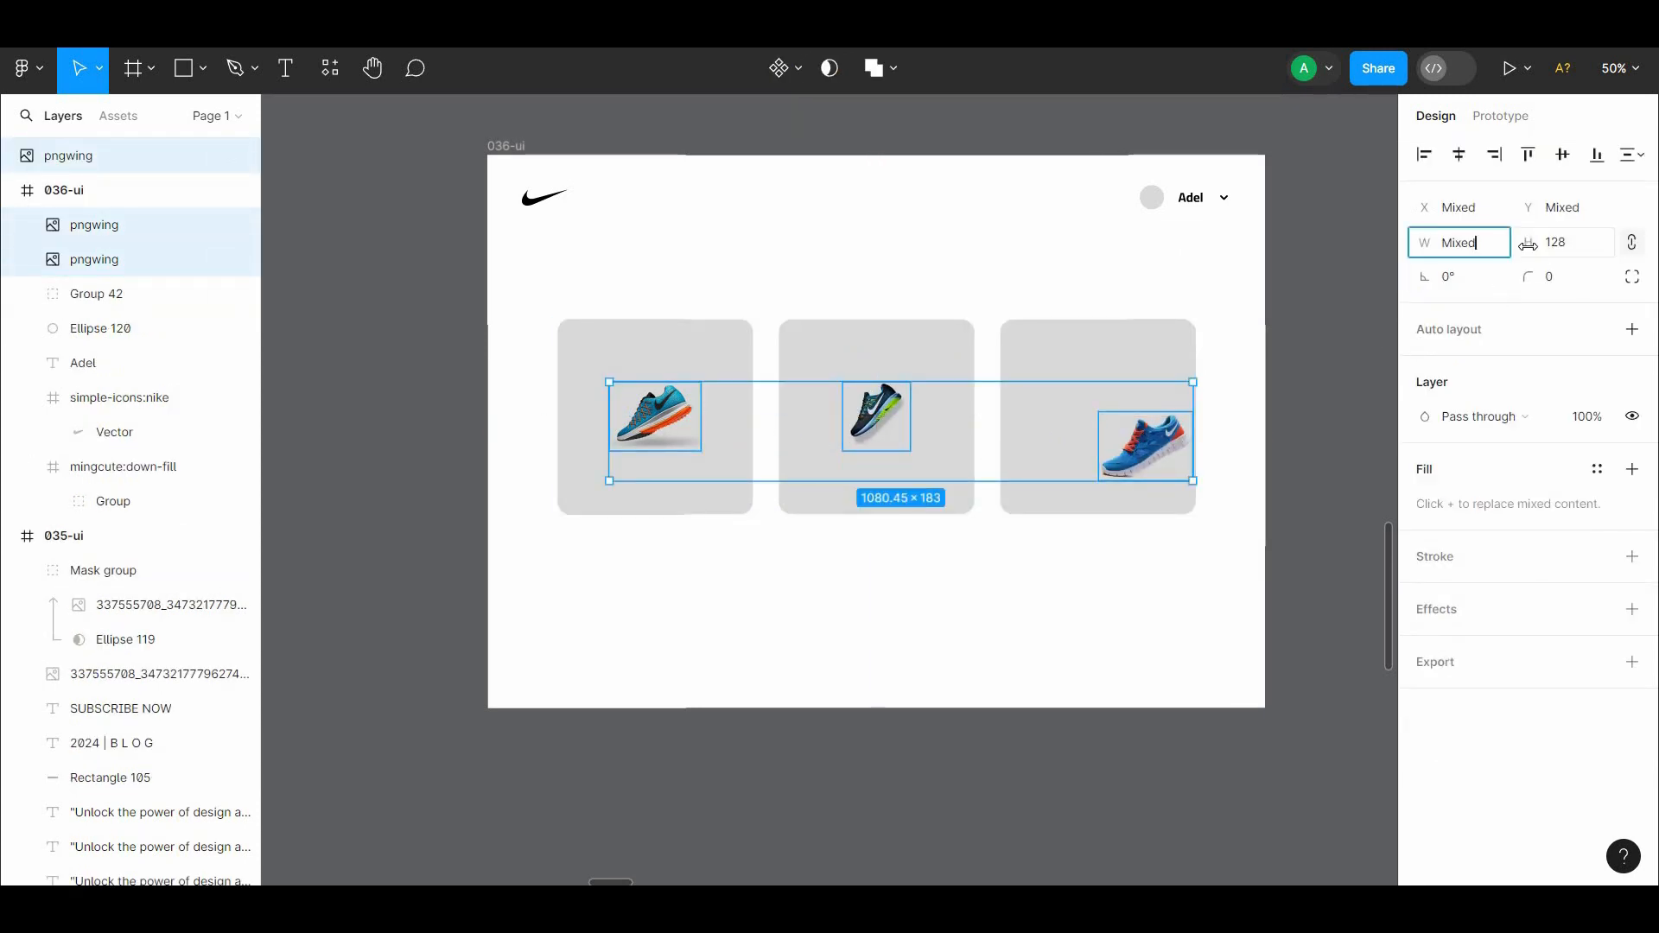
{"action": "left_click_drag", "start_coordinate": [1521, 247], "coordinate": [1586, 247]}
{"action": "left_click", "coordinate": [1148, 666]}
{"action": "left_click_drag", "start_coordinate": [687, 458], "coordinate": [657, 444]}
{"action": "left_click", "coordinate": [703, 585]}
Set the fill of the three rounded cards to F2F2F2
{"action": "double_click", "coordinate": [678, 337]}
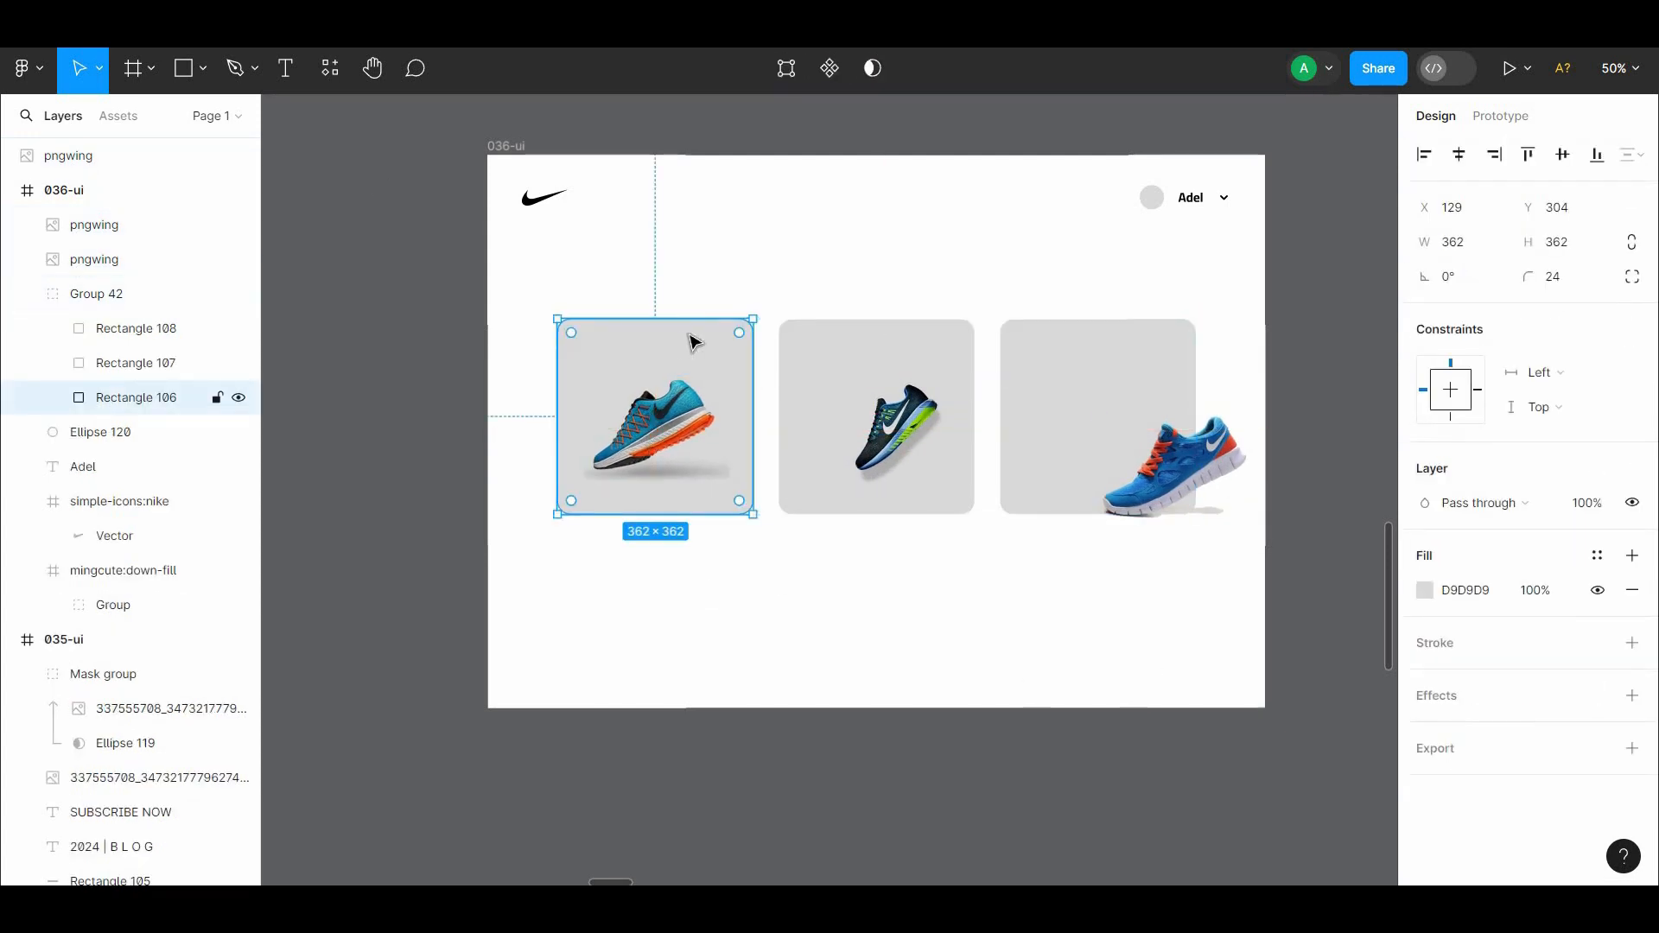
{"action": "left_click", "coordinate": [876, 354], "text": "shift"}
{"action": "left_click", "coordinate": [1070, 370], "text": "shift"}
{"action": "type", "text": "F3F3F3"}
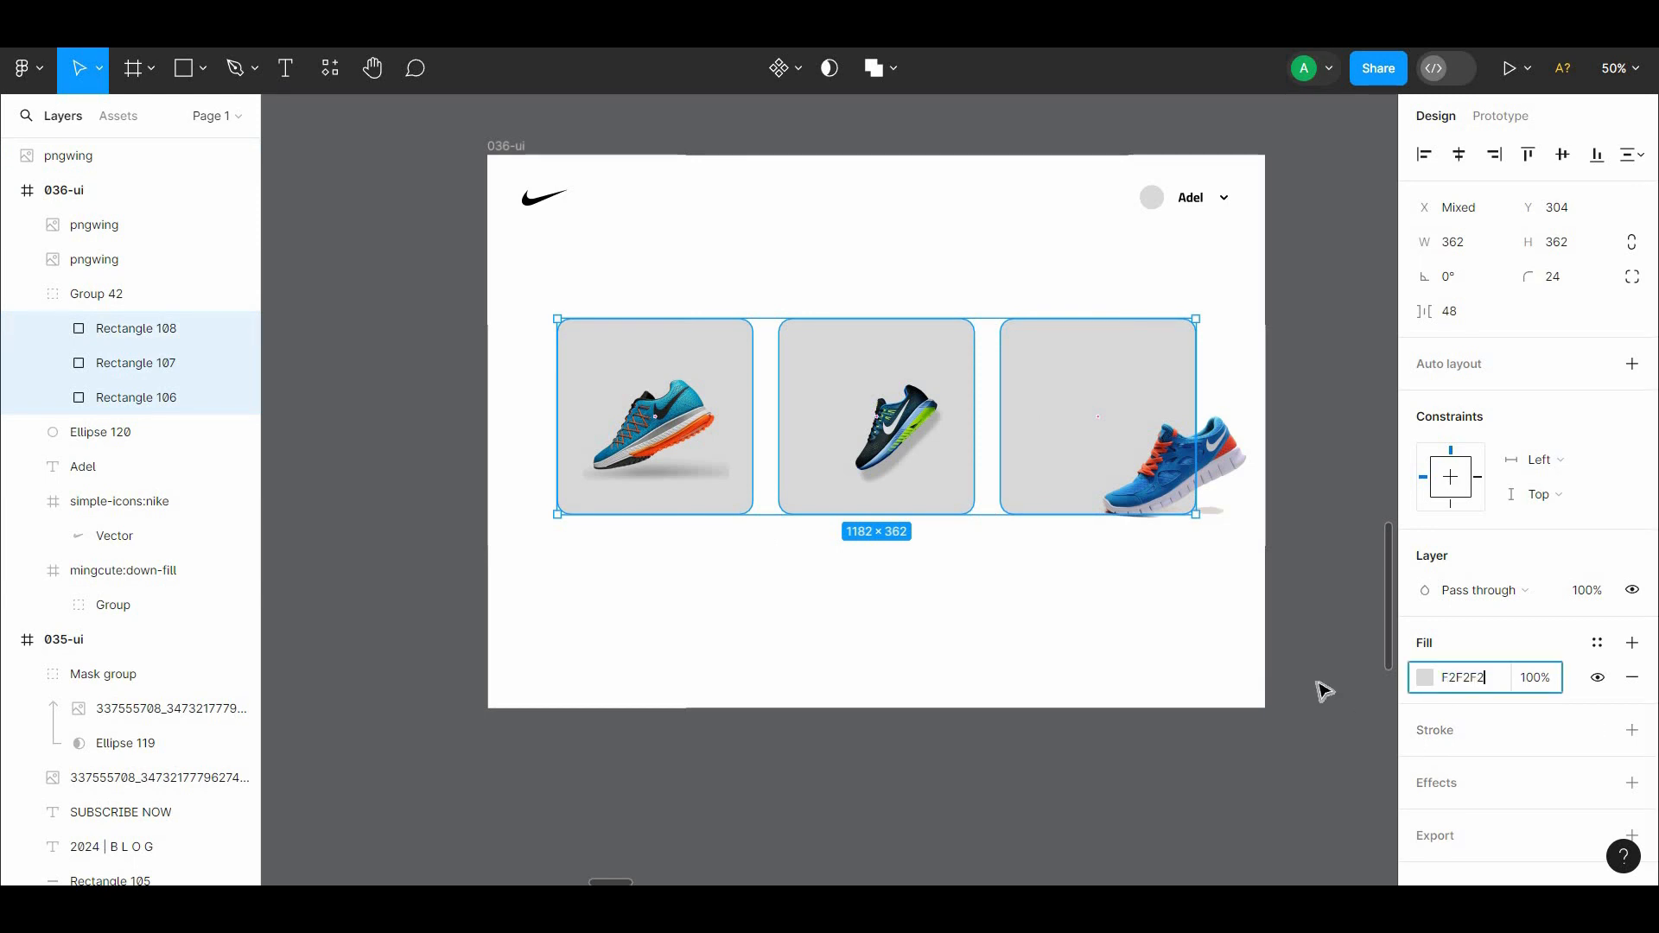
{"action": "key", "text": "Return"}
{"action": "left_click", "coordinate": [1318, 692]}
Move the blue shoe onto the third card and try aligning it with the card group by horizontal centres
{"action": "left_click_drag", "start_coordinate": [1173, 454], "coordinate": [1088, 401]}
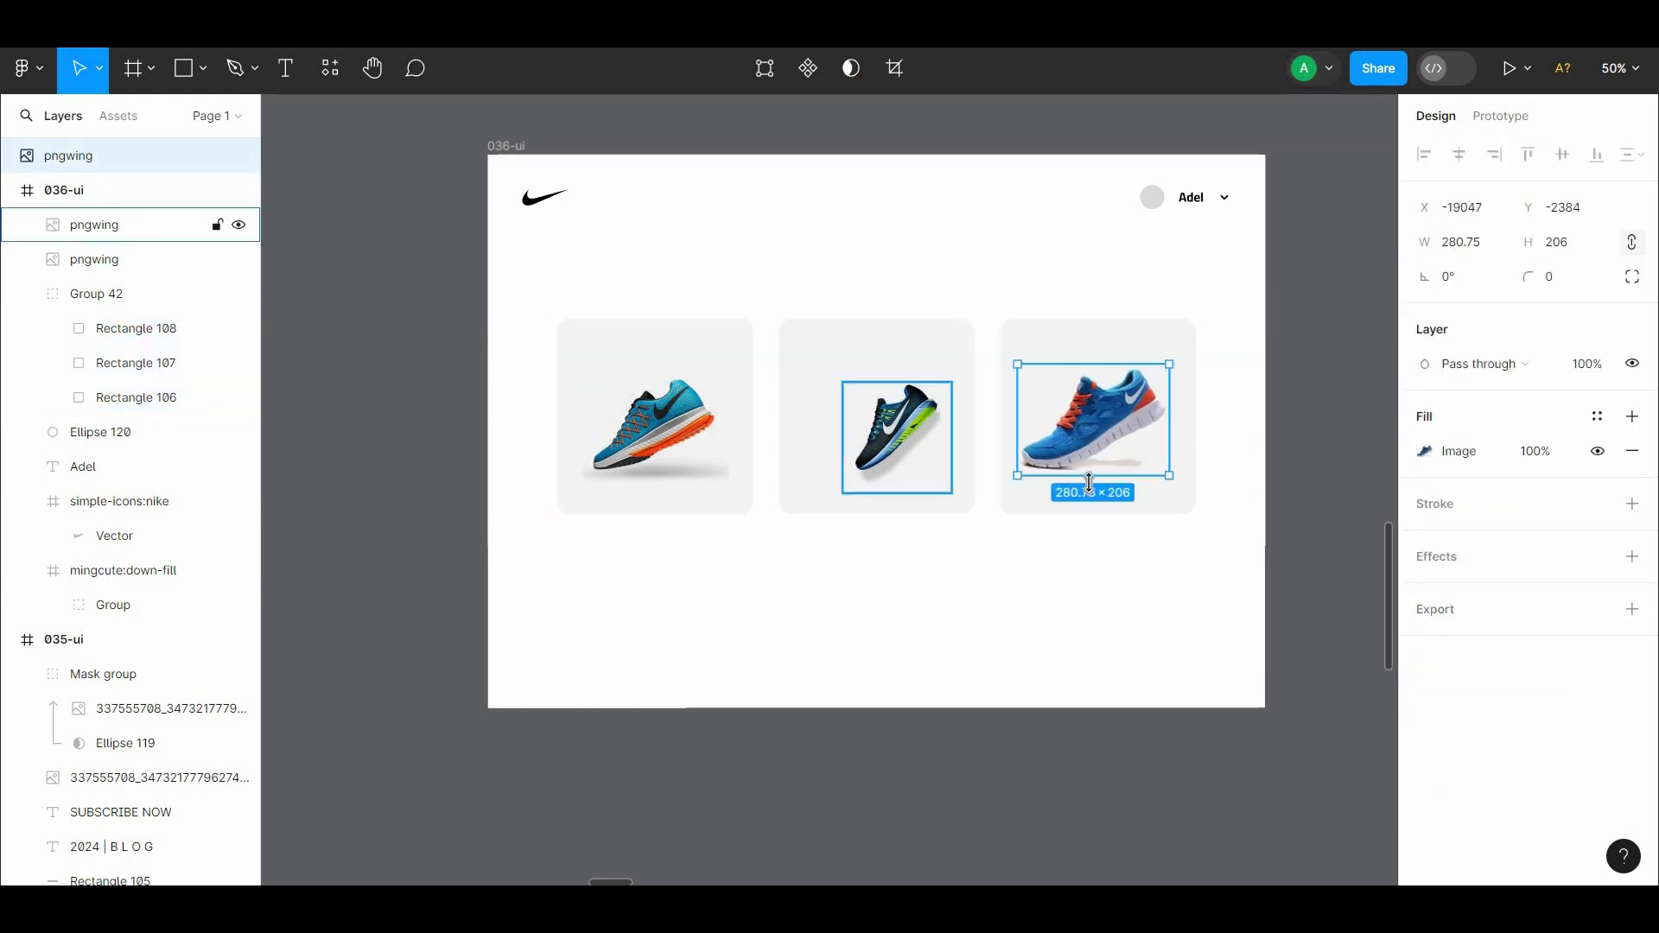
{"action": "left_click_drag", "start_coordinate": [1124, 567], "coordinate": [1098, 331]}
{"action": "left_click", "coordinate": [1460, 158]}
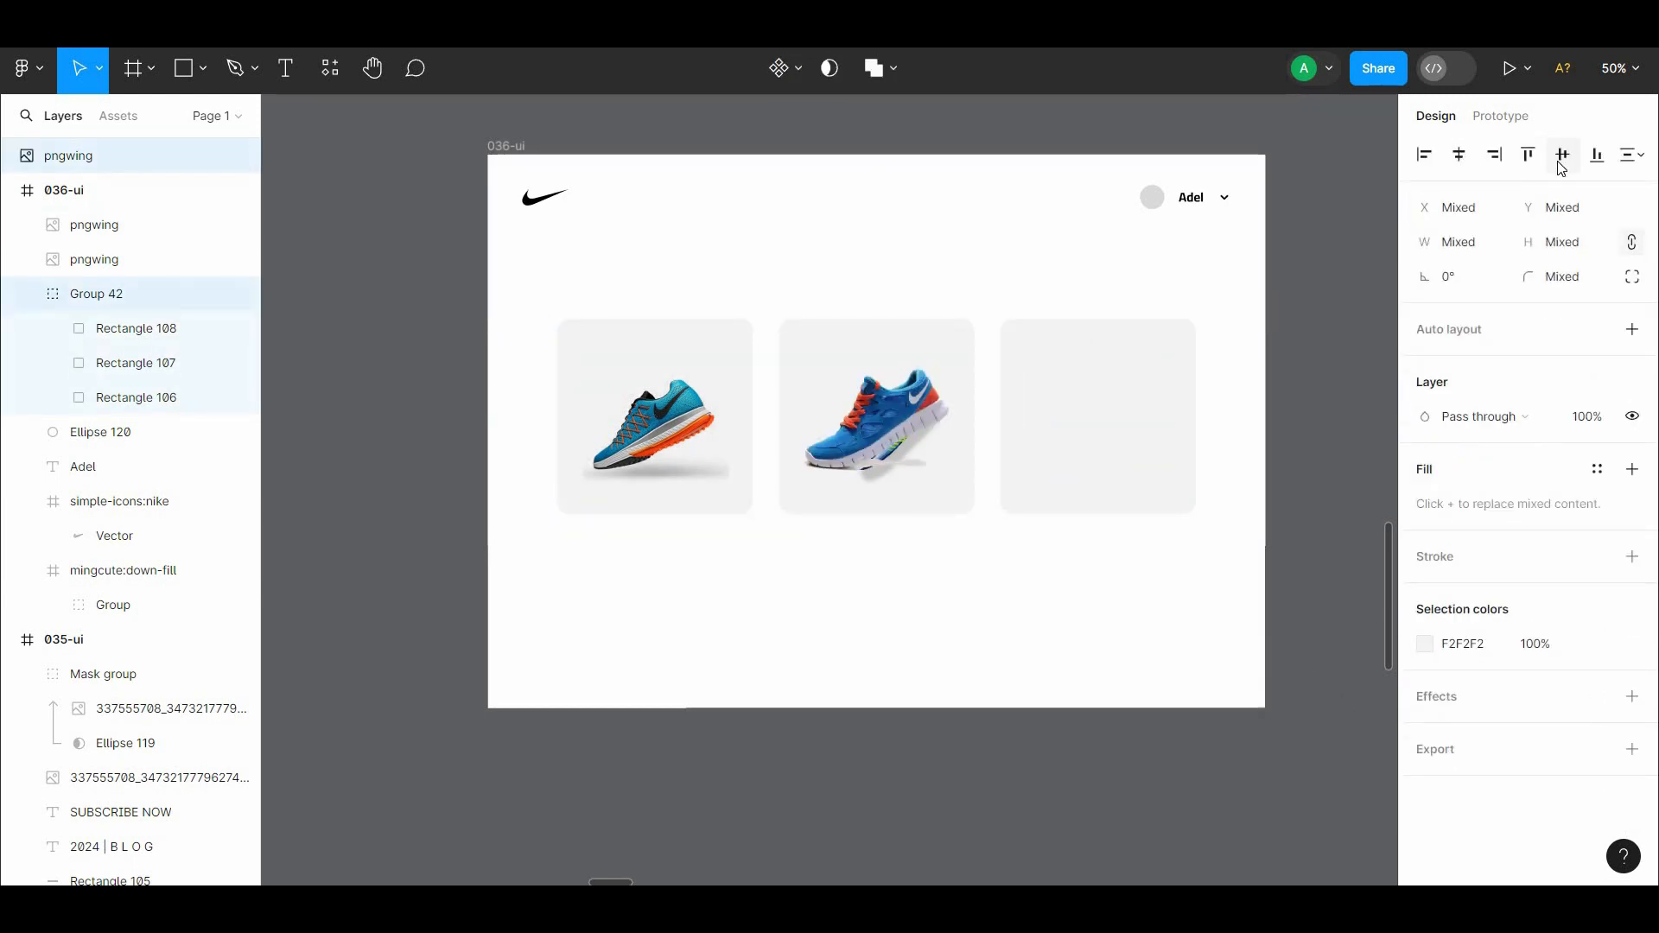
{"action": "key", "text": "ctrl+z"}
Align the blue shoe and the third card alone by their horizontal centres
{"action": "left_click", "coordinate": [1322, 324]}
{"action": "double_click", "coordinate": [1123, 395]}
{"action": "double_click", "coordinate": [1119, 337]}
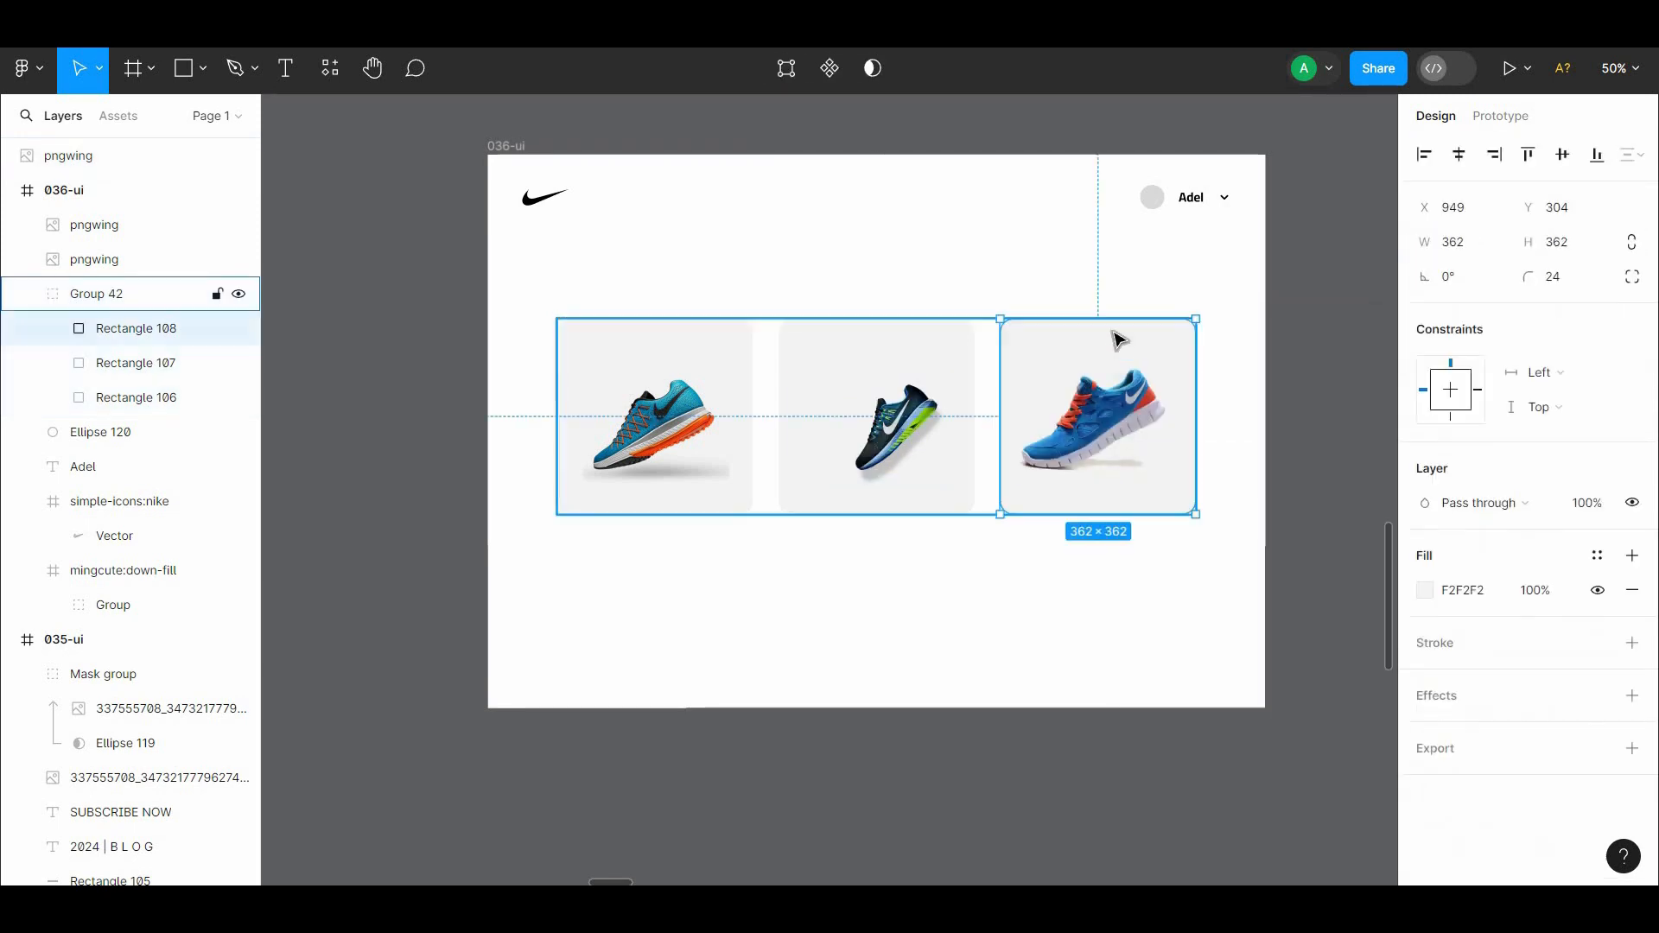
{"action": "left_click", "coordinate": [1124, 386], "text": "shift"}
{"action": "left_click", "coordinate": [1470, 161]}
{"action": "left_click", "coordinate": [1288, 343]}
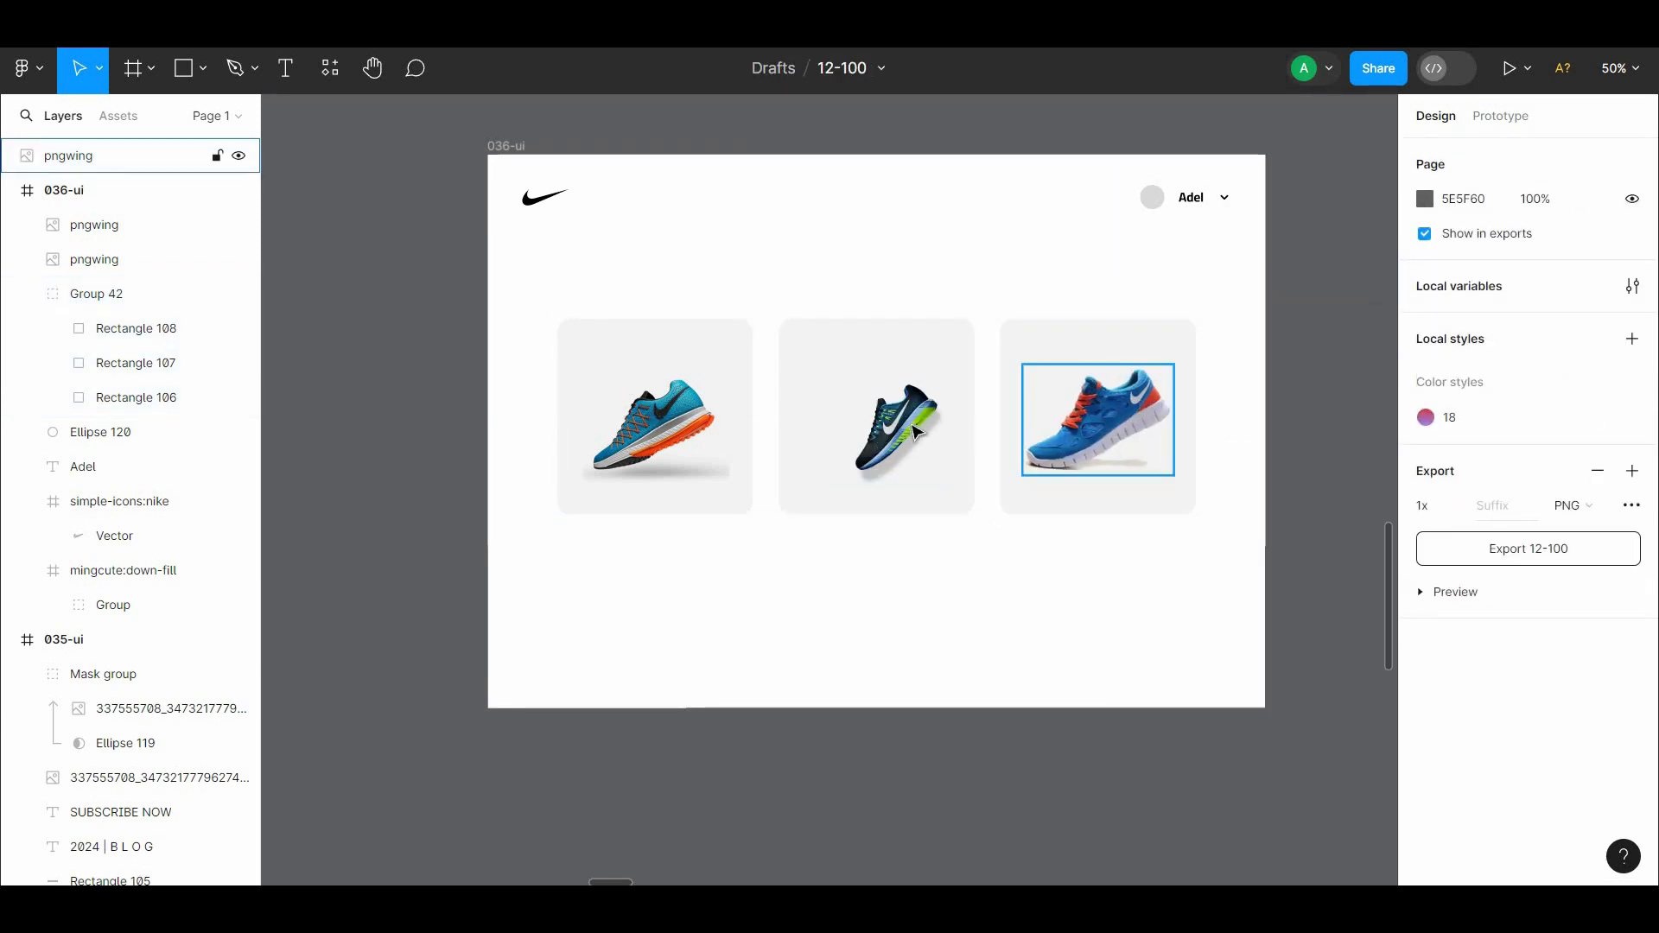
Enlarge the black shoe to 276 × 281 and centre it horizontally in the second card
{"action": "left_click", "coordinate": [919, 436]}
{"action": "left_click_drag", "start_coordinate": [940, 469], "coordinate": [868, 444]}
{"action": "left_click_drag", "start_coordinate": [876, 368], "coordinate": [889, 335]}
{"action": "left_click_drag", "start_coordinate": [890, 420], "coordinate": [896, 432]}
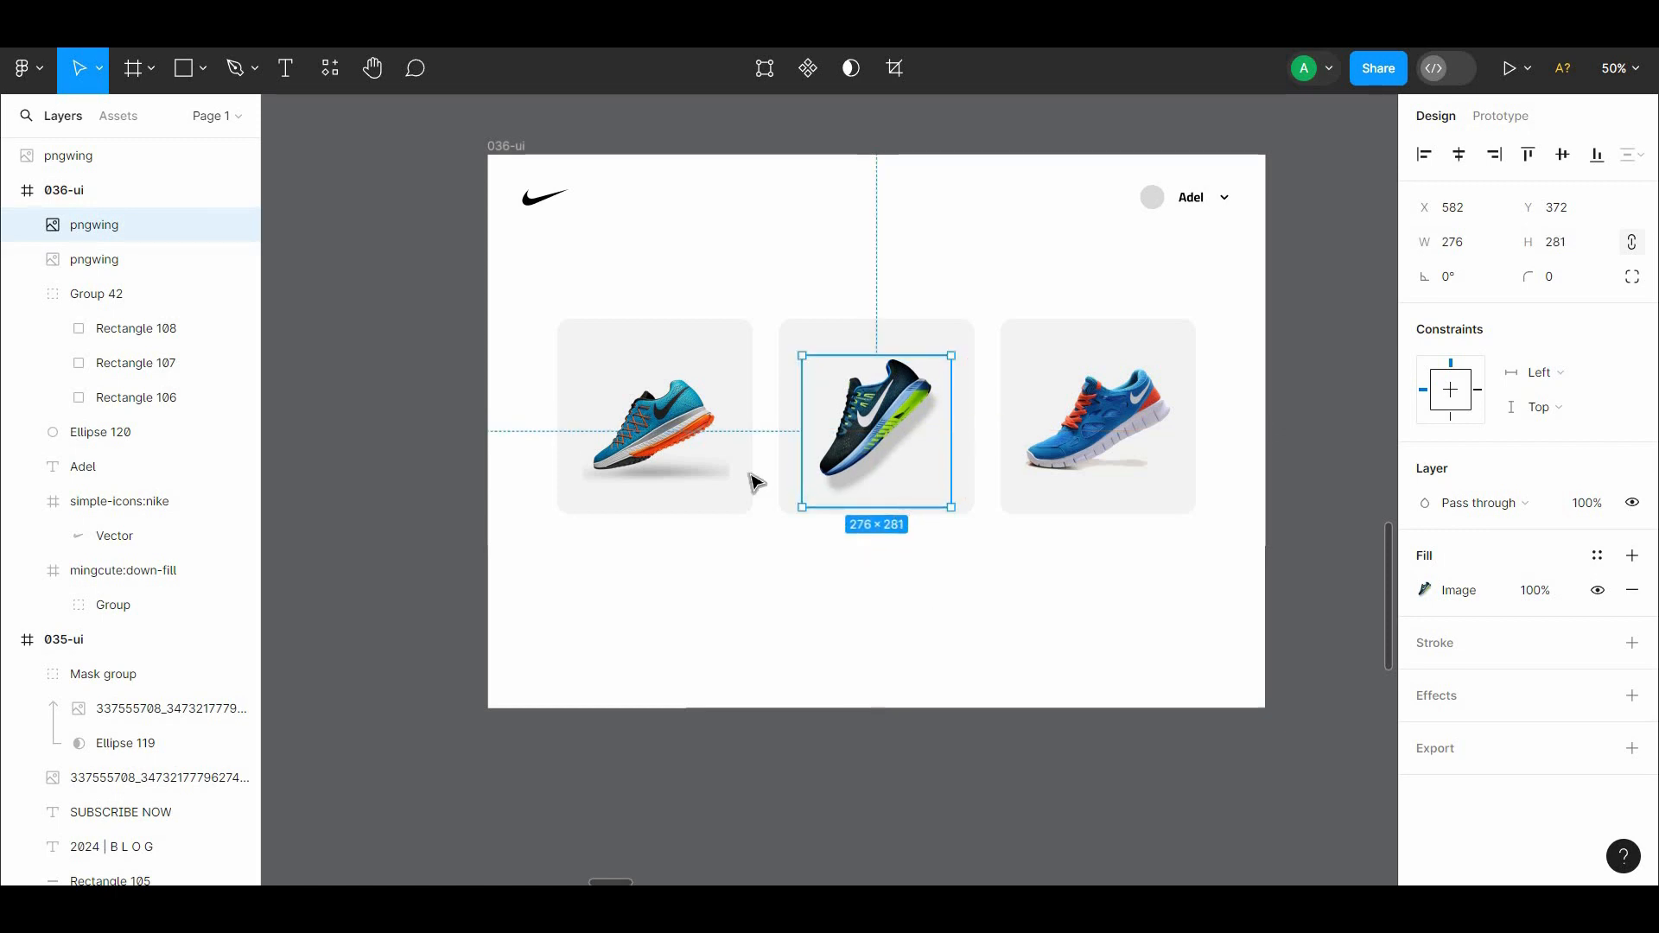
Enlarge the turquoise shoe to 300 × 226 and place it near the middle of the first card
{"action": "left_click", "coordinate": [680, 439]}
{"action": "mouse_move", "coordinate": [737, 503]}
{"action": "left_mouse_down"}
{"action": "mouse_move", "coordinate": [700, 468]}
{"action": "mouse_move", "coordinate": [731, 487]}
{"action": "left_mouse_up"}
{"action": "left_click_drag", "start_coordinate": [691, 568], "coordinate": [654, 403]}
{"action": "double_click", "coordinate": [657, 411]}
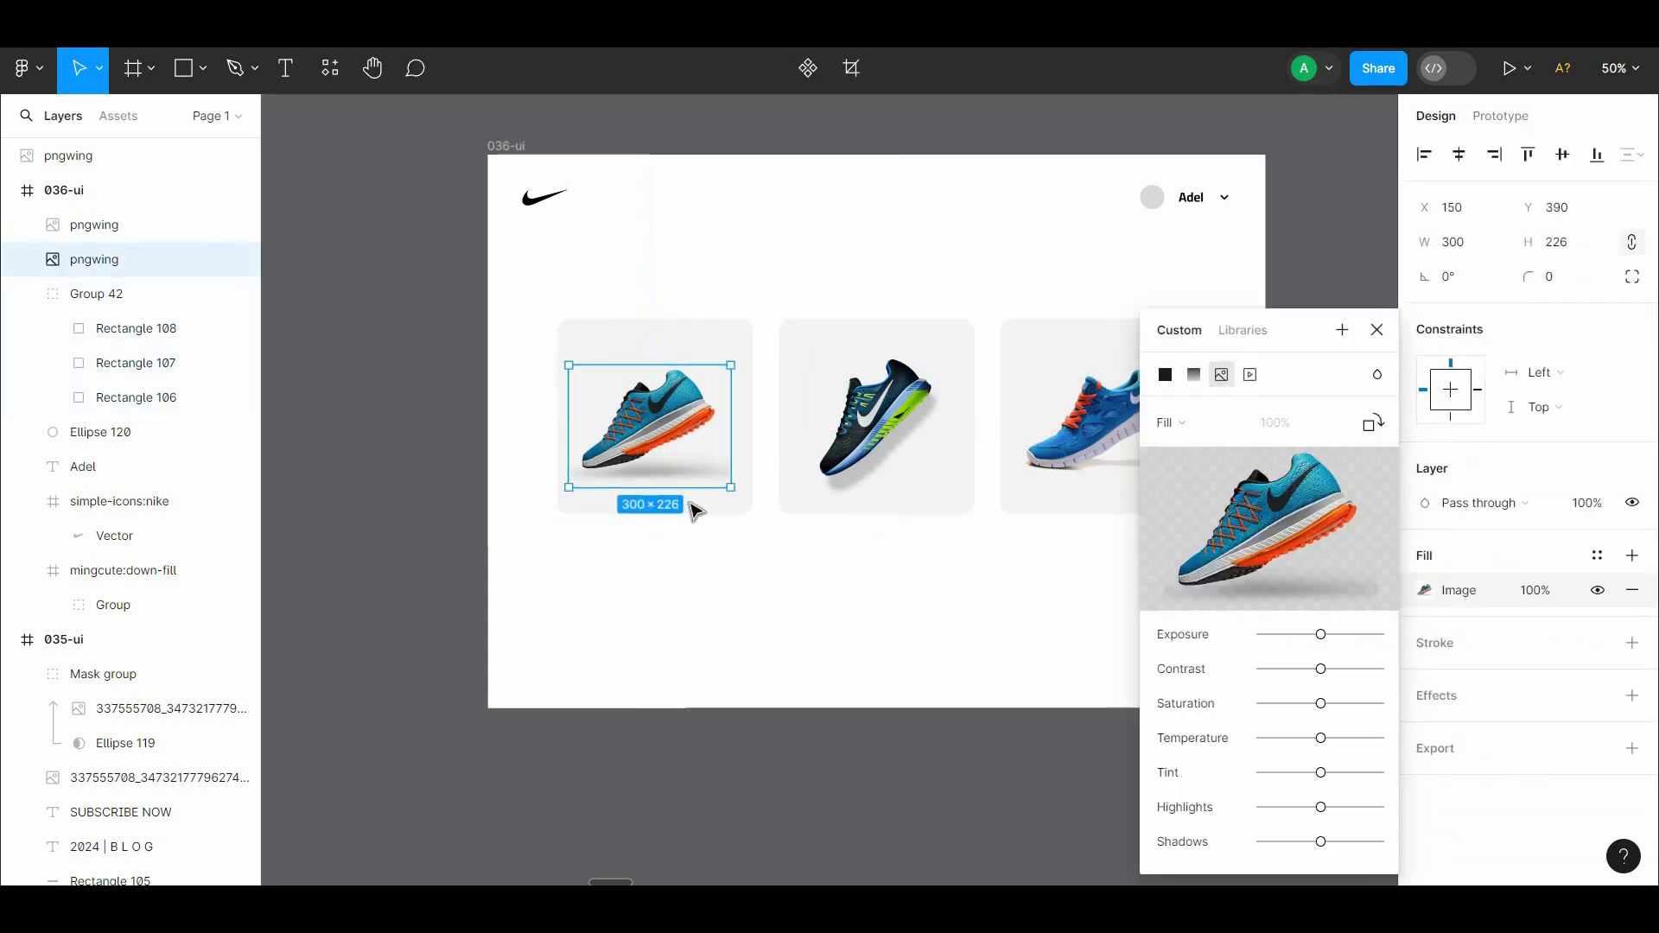
Ungroup the three rounded cards
{"action": "left_click", "coordinate": [698, 510]}
{"action": "double_click", "coordinate": [696, 509]}
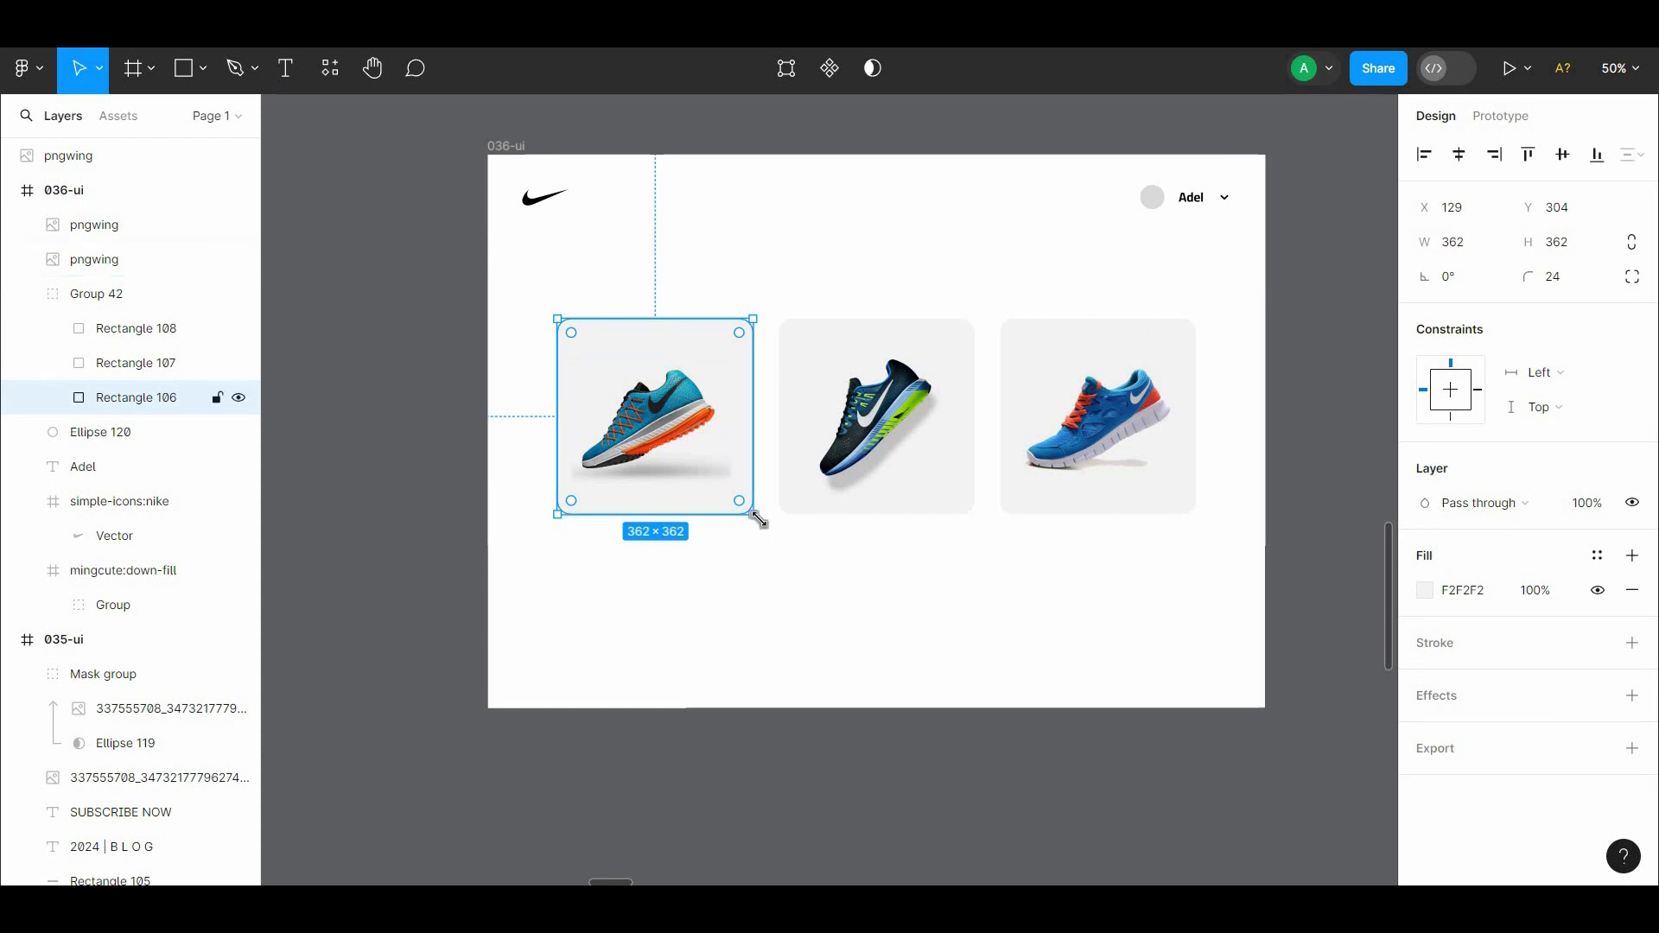
{"action": "key", "text": "Escape"}
{"action": "right_click", "coordinate": [640, 229]}
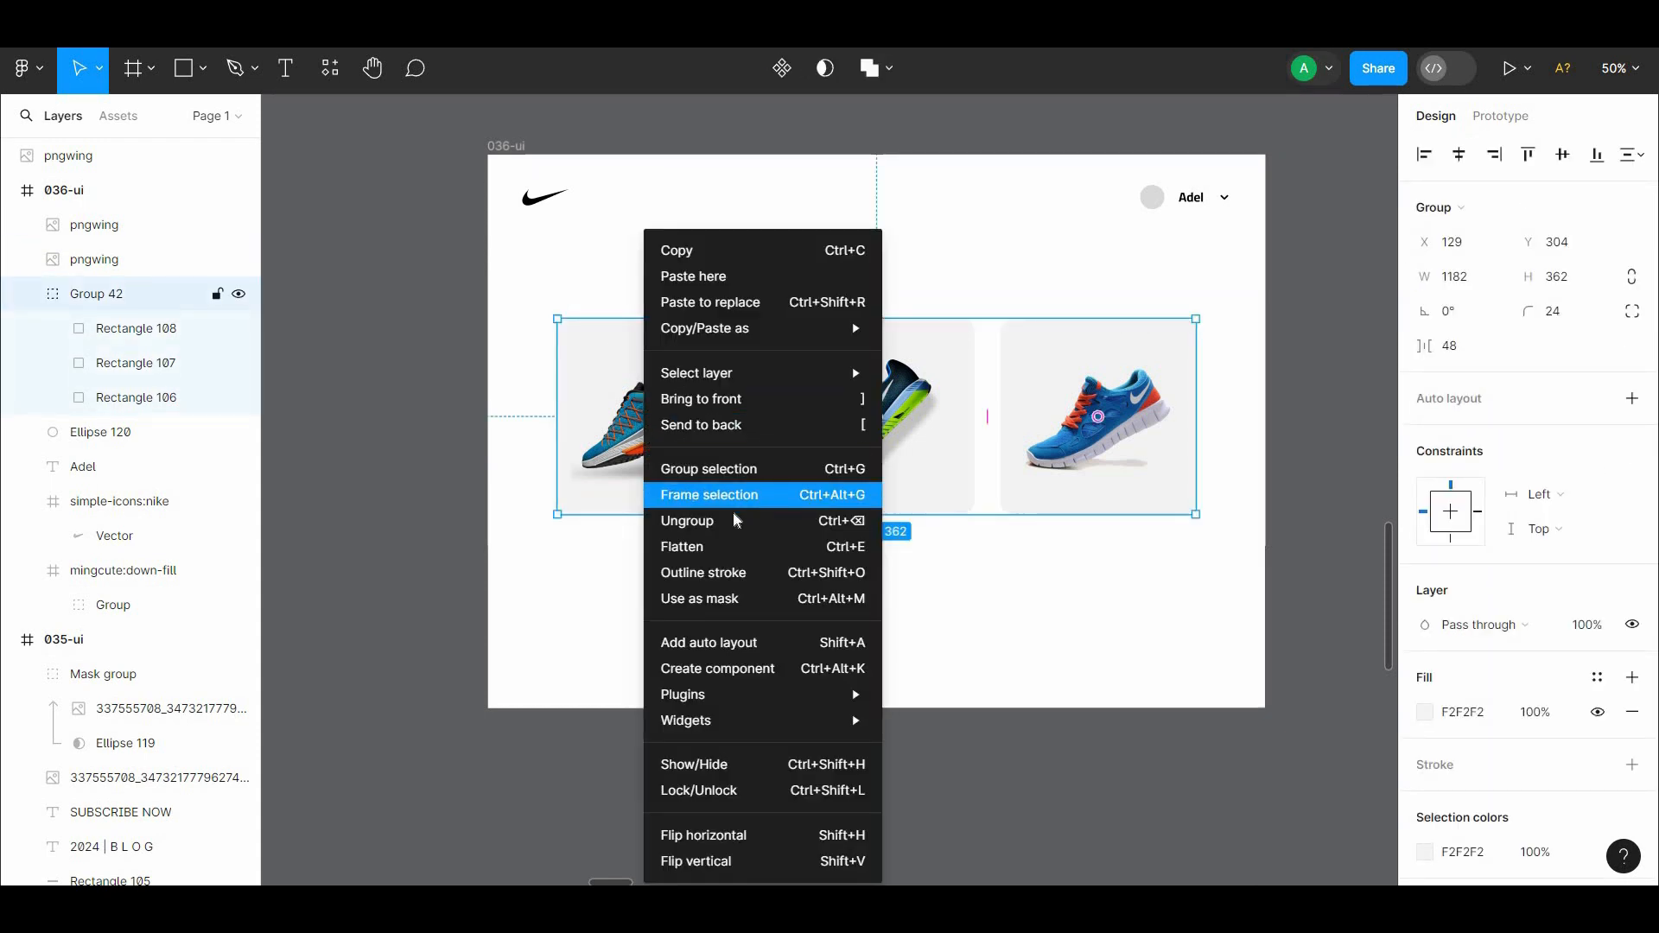
{"action": "left_click", "coordinate": [731, 513]}
{"action": "right_click", "coordinate": [731, 513]}
Align the turquoise shoe with the first card by both horizontal and vertical centres
{"action": "double_click", "coordinate": [650, 445]}
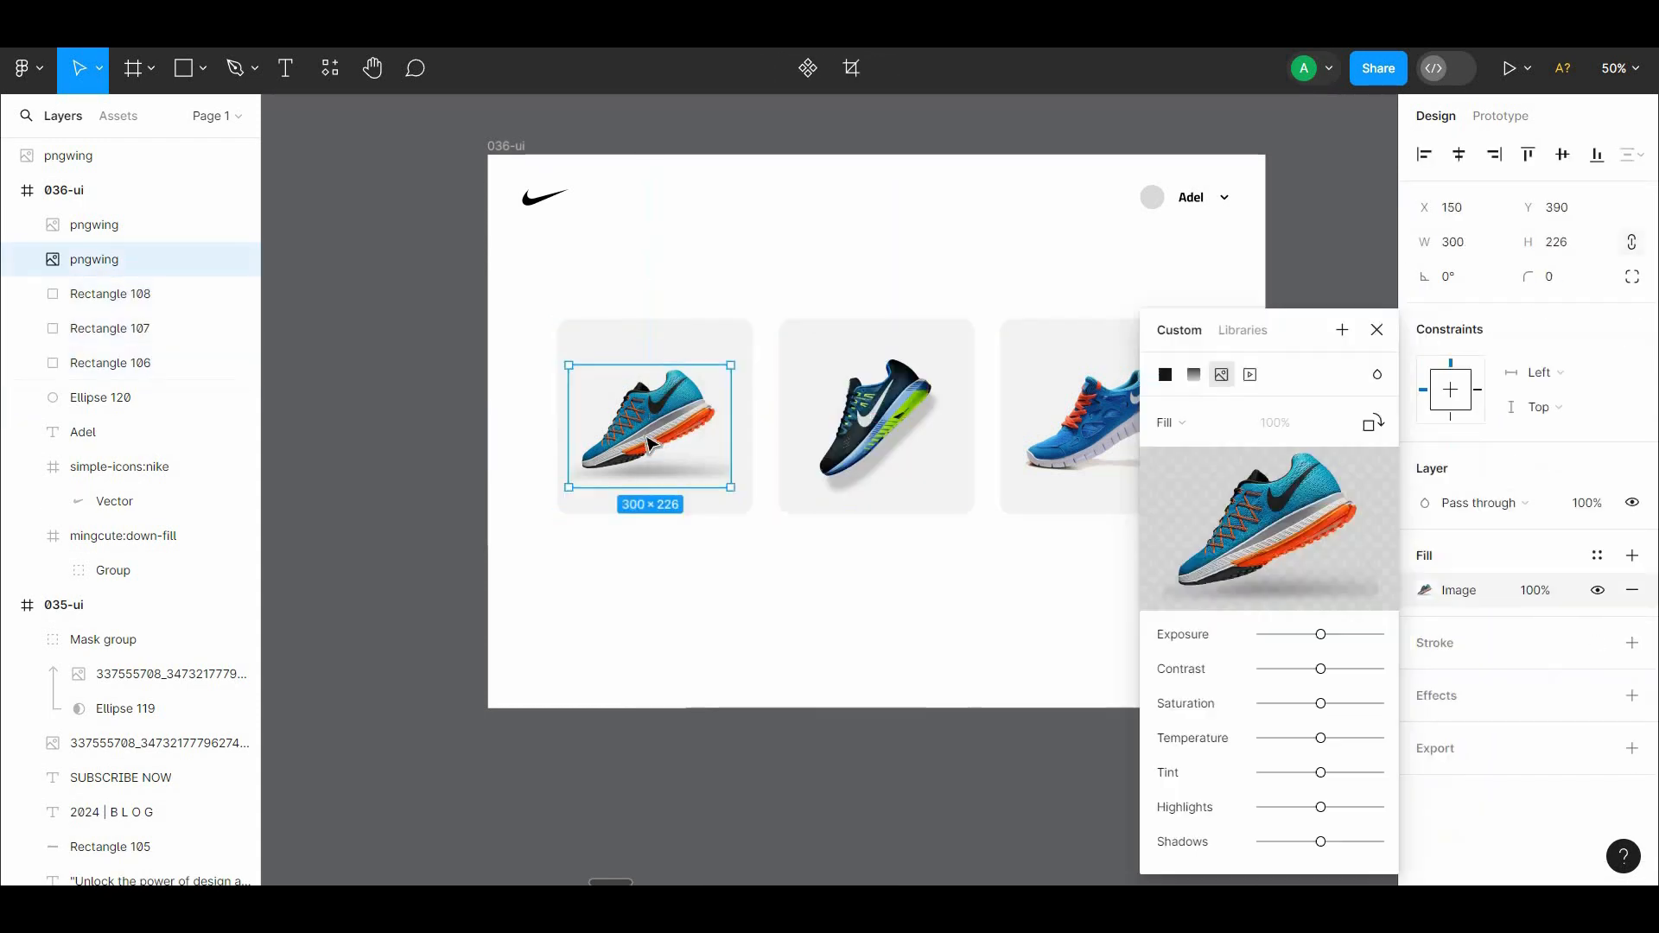
{"action": "left_click", "coordinate": [737, 559]}
{"action": "left_click", "coordinate": [94, 259]}
{"action": "left_click", "coordinate": [111, 363], "text": "shift"}
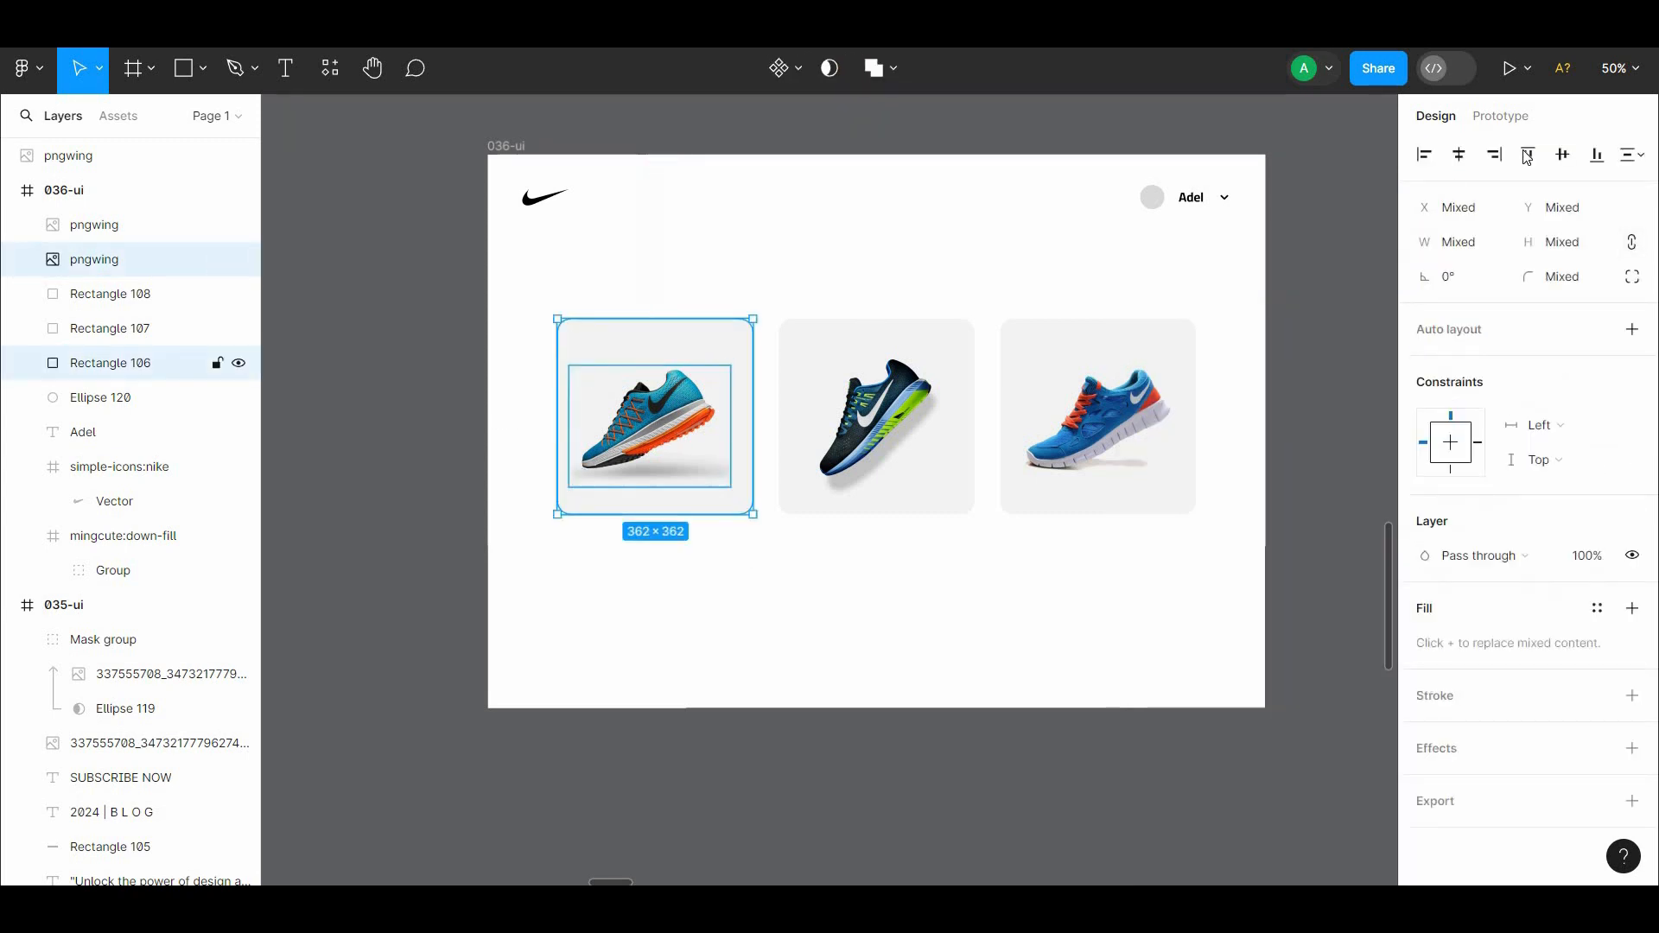
{"action": "left_click", "coordinate": [1459, 155]}
{"action": "left_click", "coordinate": [1562, 154]}
{"action": "left_click", "coordinate": [988, 436]}
Align the black shoe with the second card and the blue shoe with the third card by their vertical centres
{"action": "left_click", "coordinate": [890, 404]}
{"action": "left_click", "coordinate": [949, 341], "text": "shift"}
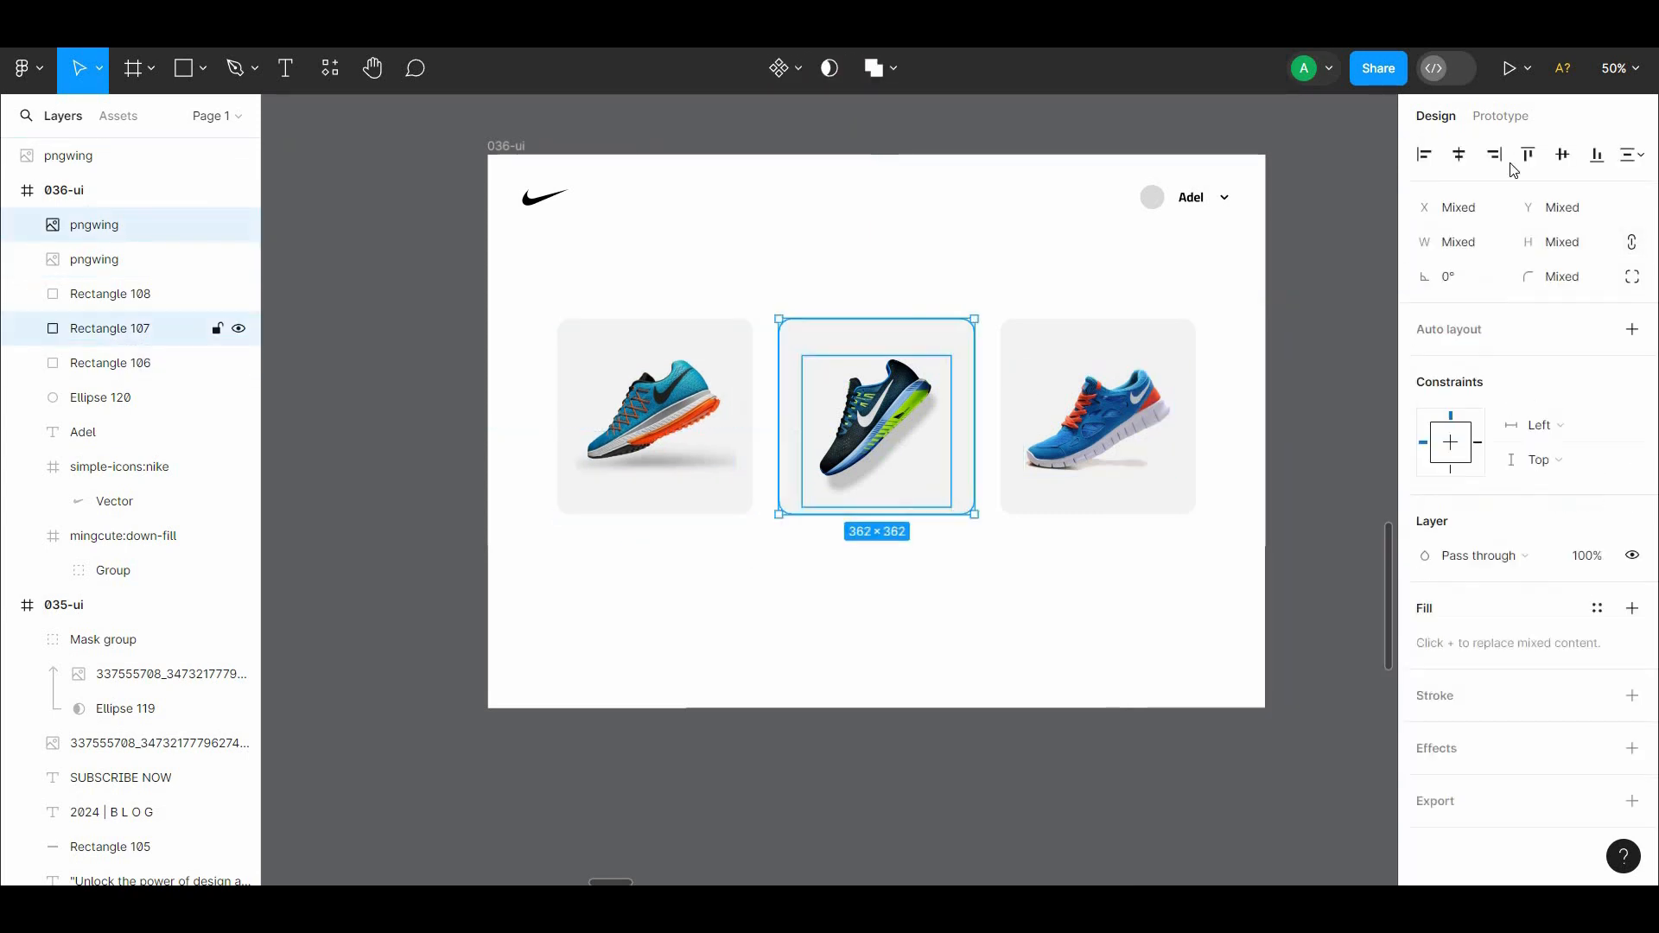
{"action": "left_click", "coordinate": [1569, 162]}
{"action": "left_click", "coordinate": [1323, 309]}
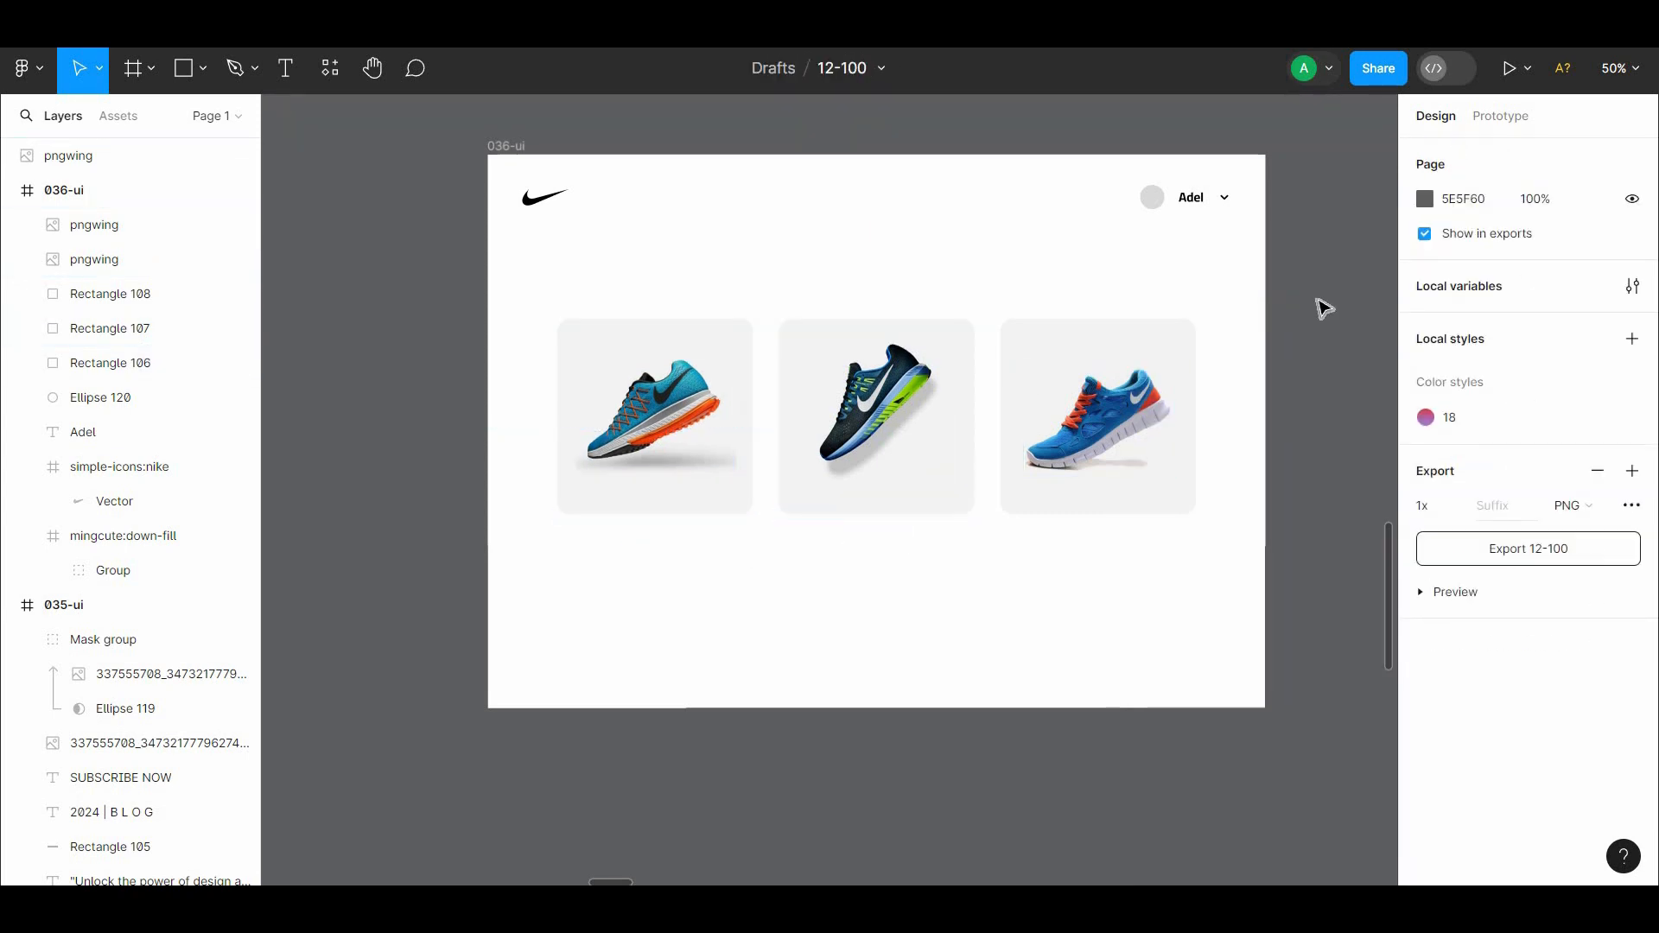
{"action": "left_click", "coordinate": [1091, 416]}
{"action": "left_click", "coordinate": [1184, 345], "text": "shift"}
{"action": "left_click", "coordinate": [1560, 168]}
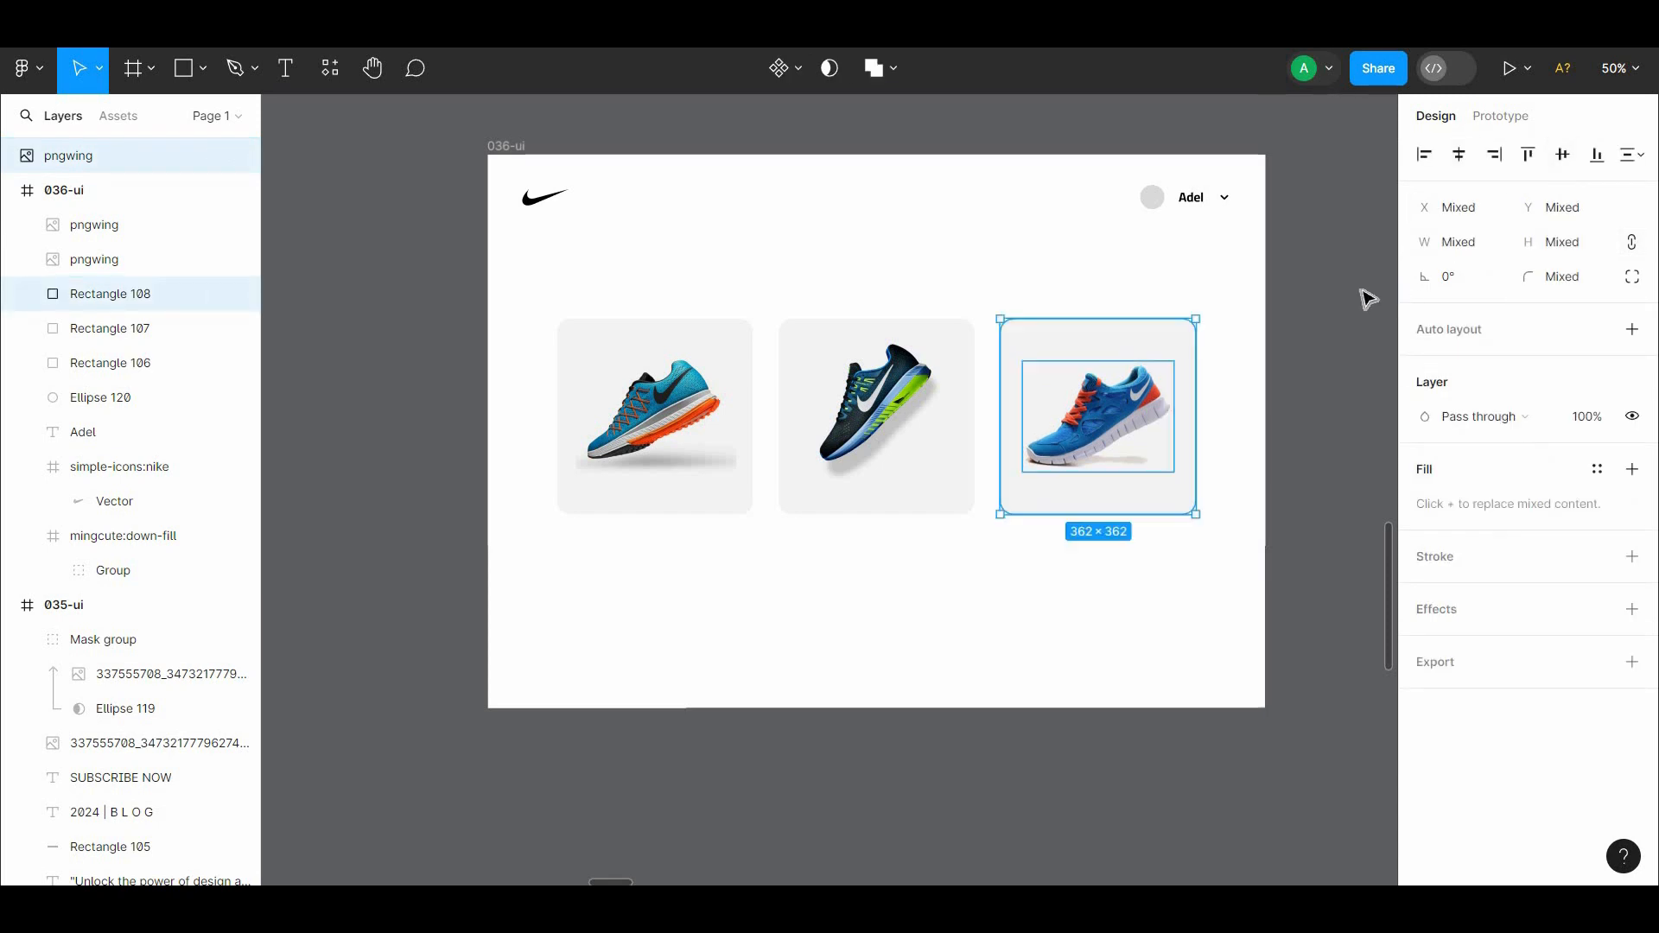
{"action": "left_click", "coordinate": [1264, 424]}
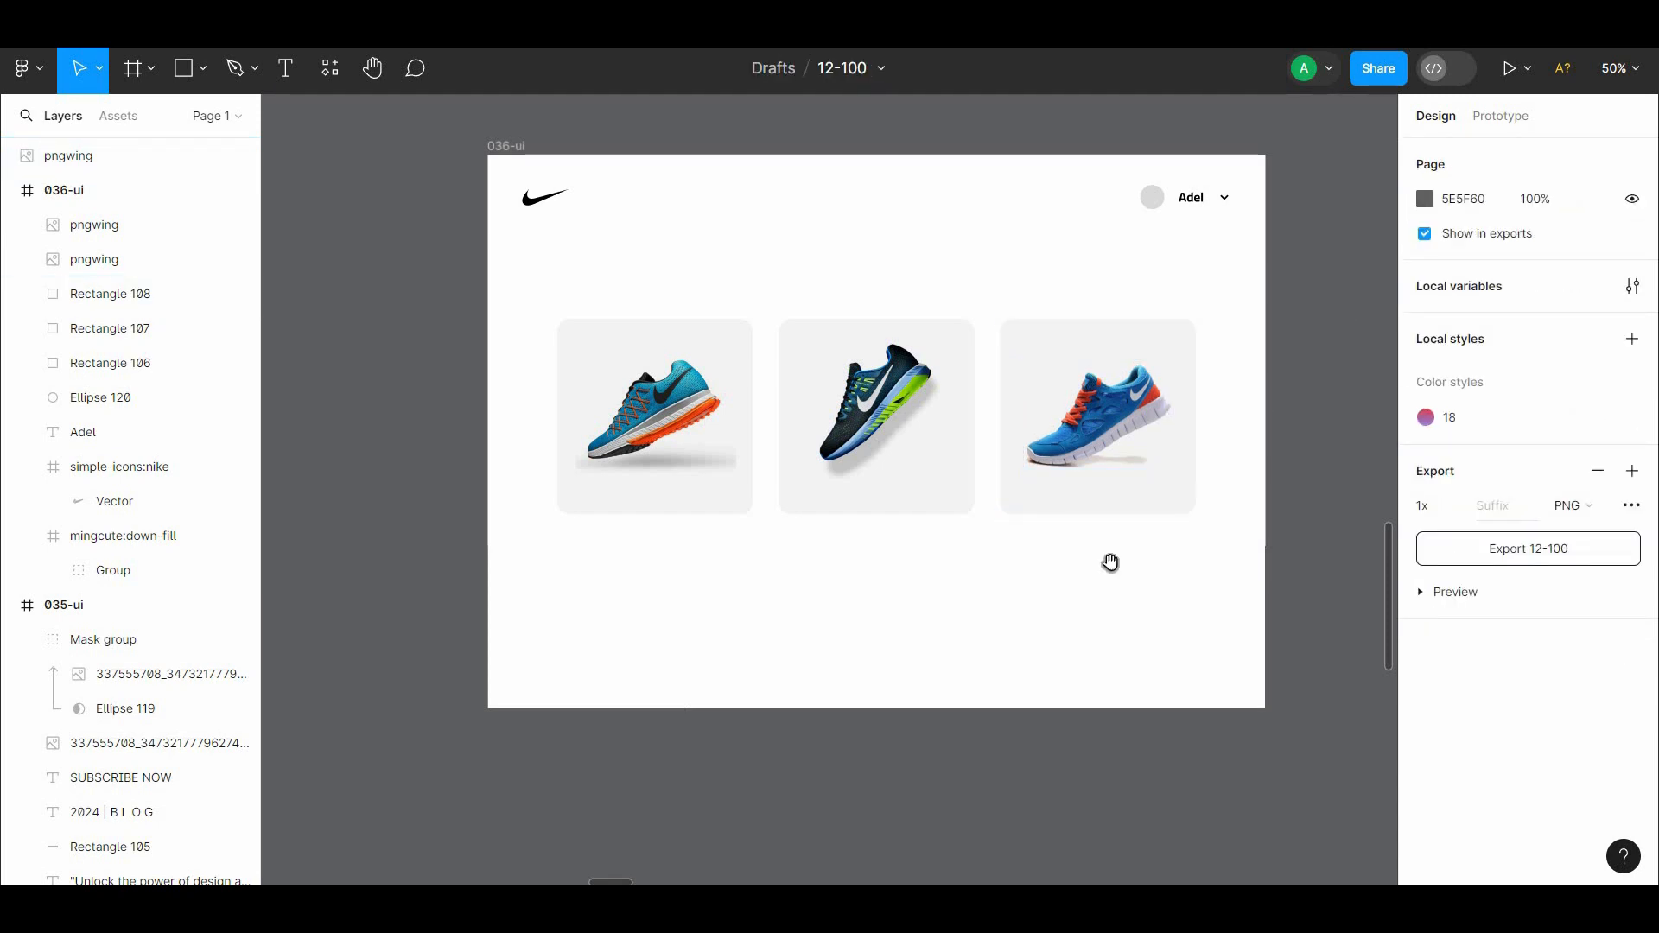
Add the headline "Just Do It: Elevate Your Game with Nike Coaching." in quotation marks, centred above the cards
{"action": "left_click_drag", "start_coordinate": [1110, 562], "coordinate": [1062, 569]}
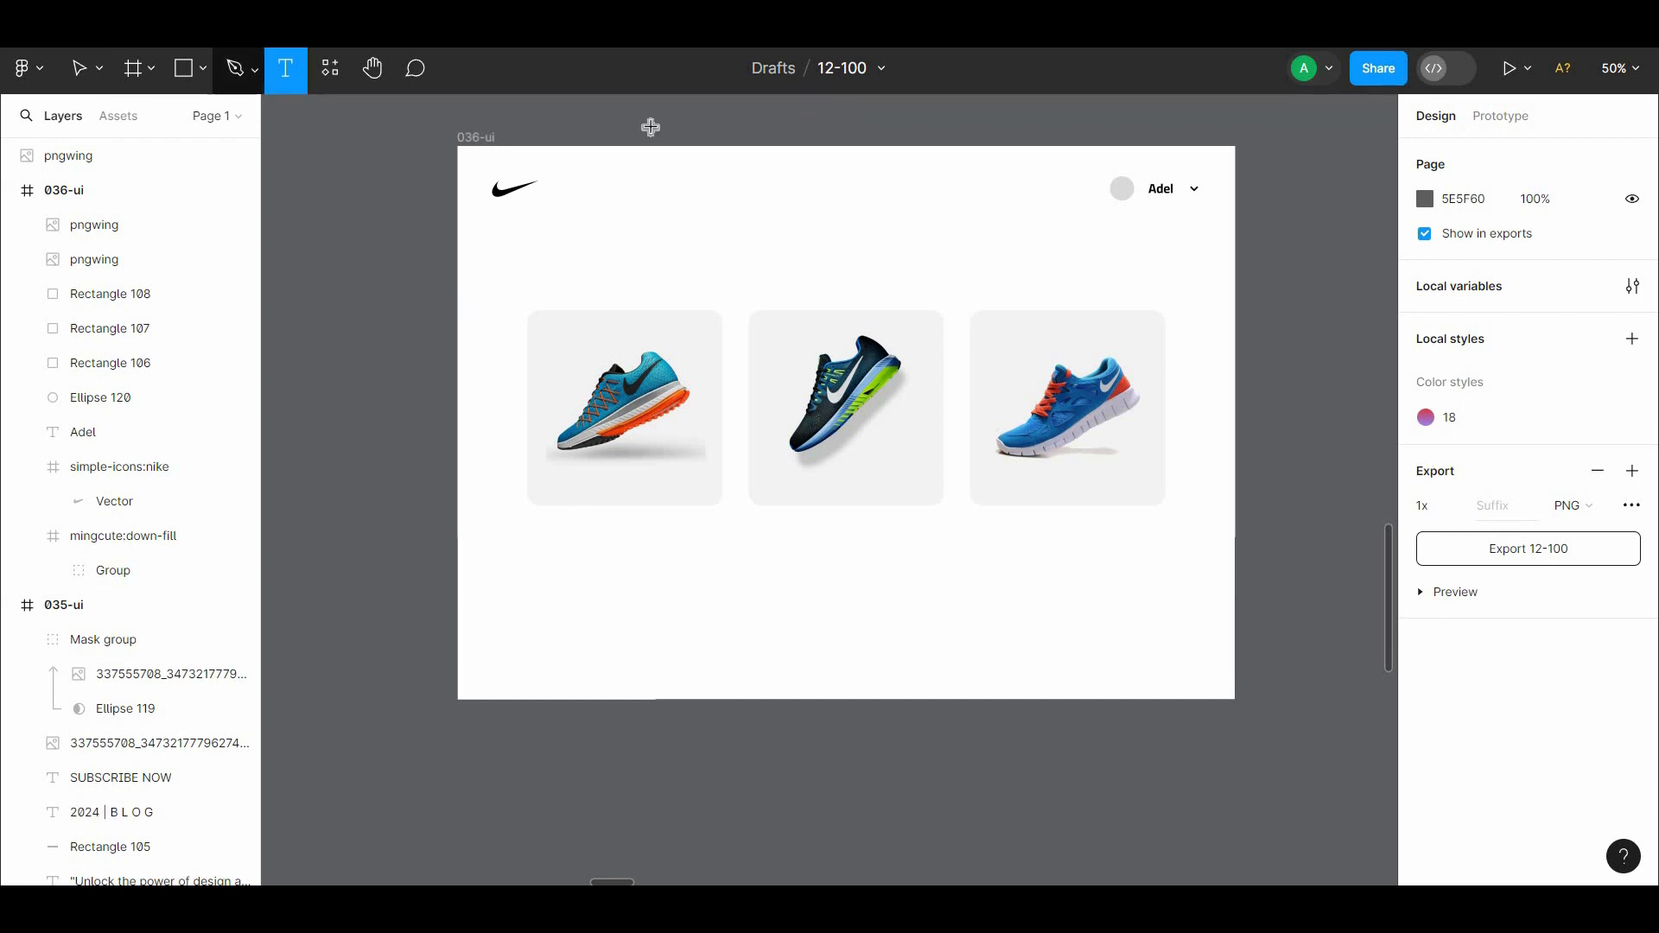
{"action": "left_click", "coordinate": [877, 266]}
{"action": "type", "text": "\"Just Do It: Elevate Your Game with Nike Coaching.\""}
{"action": "key", "text": "Escape"}
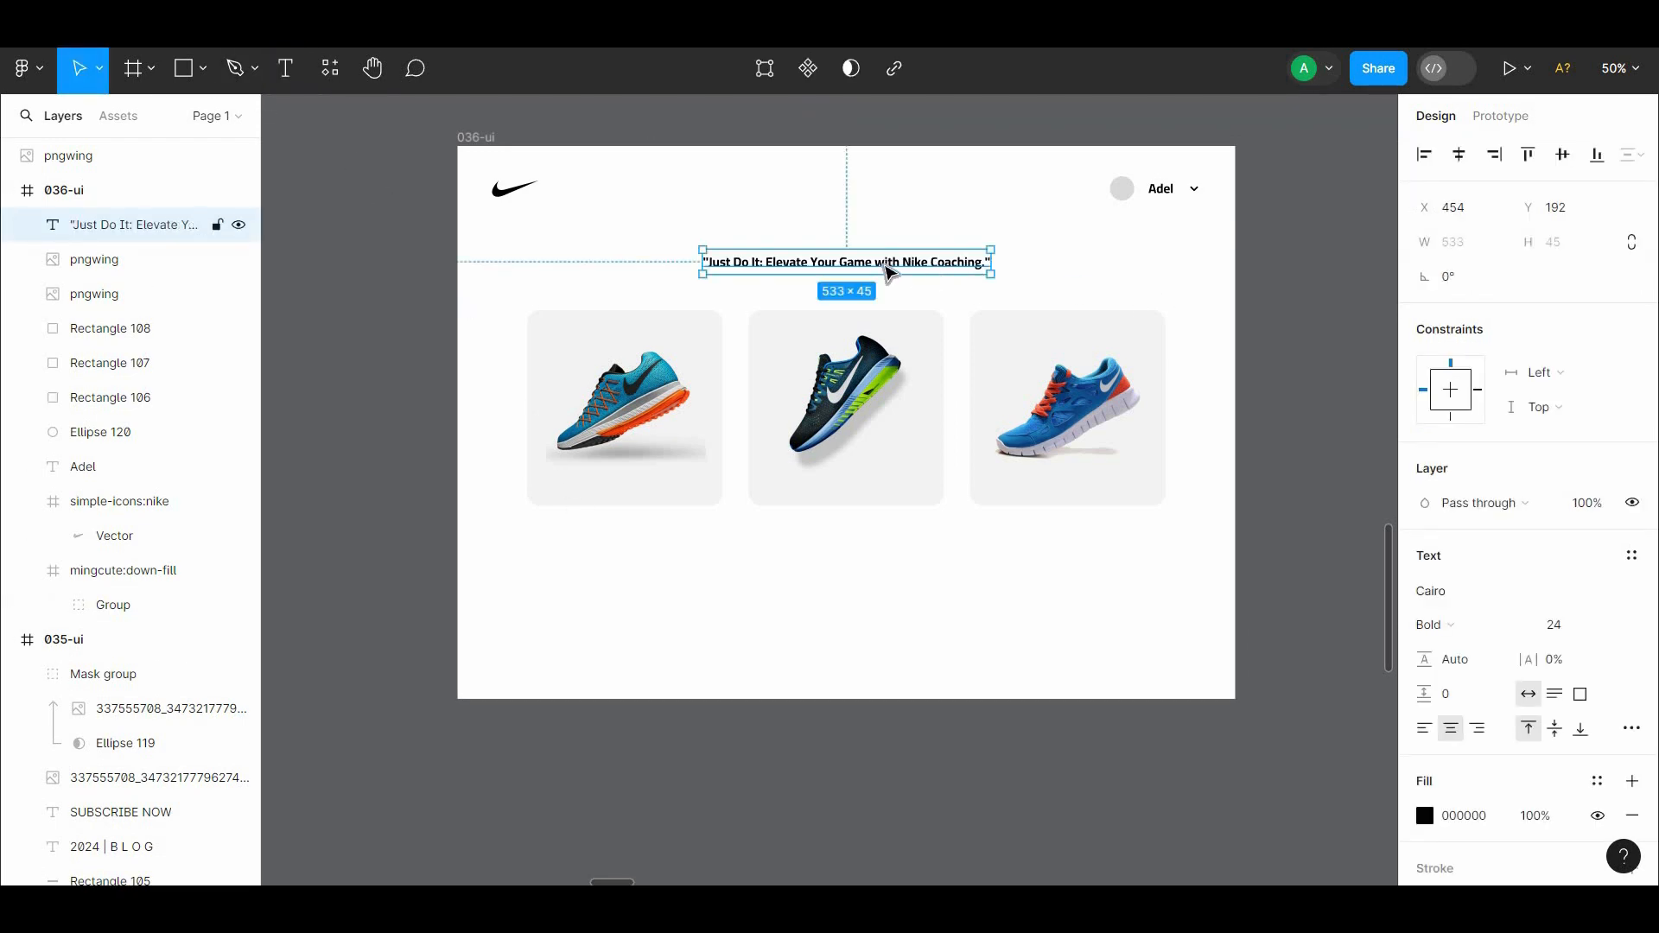
Remove "Just Do It:" and its opening quotation mark from the headline above the cards
{"action": "double_click", "coordinate": [778, 264]}
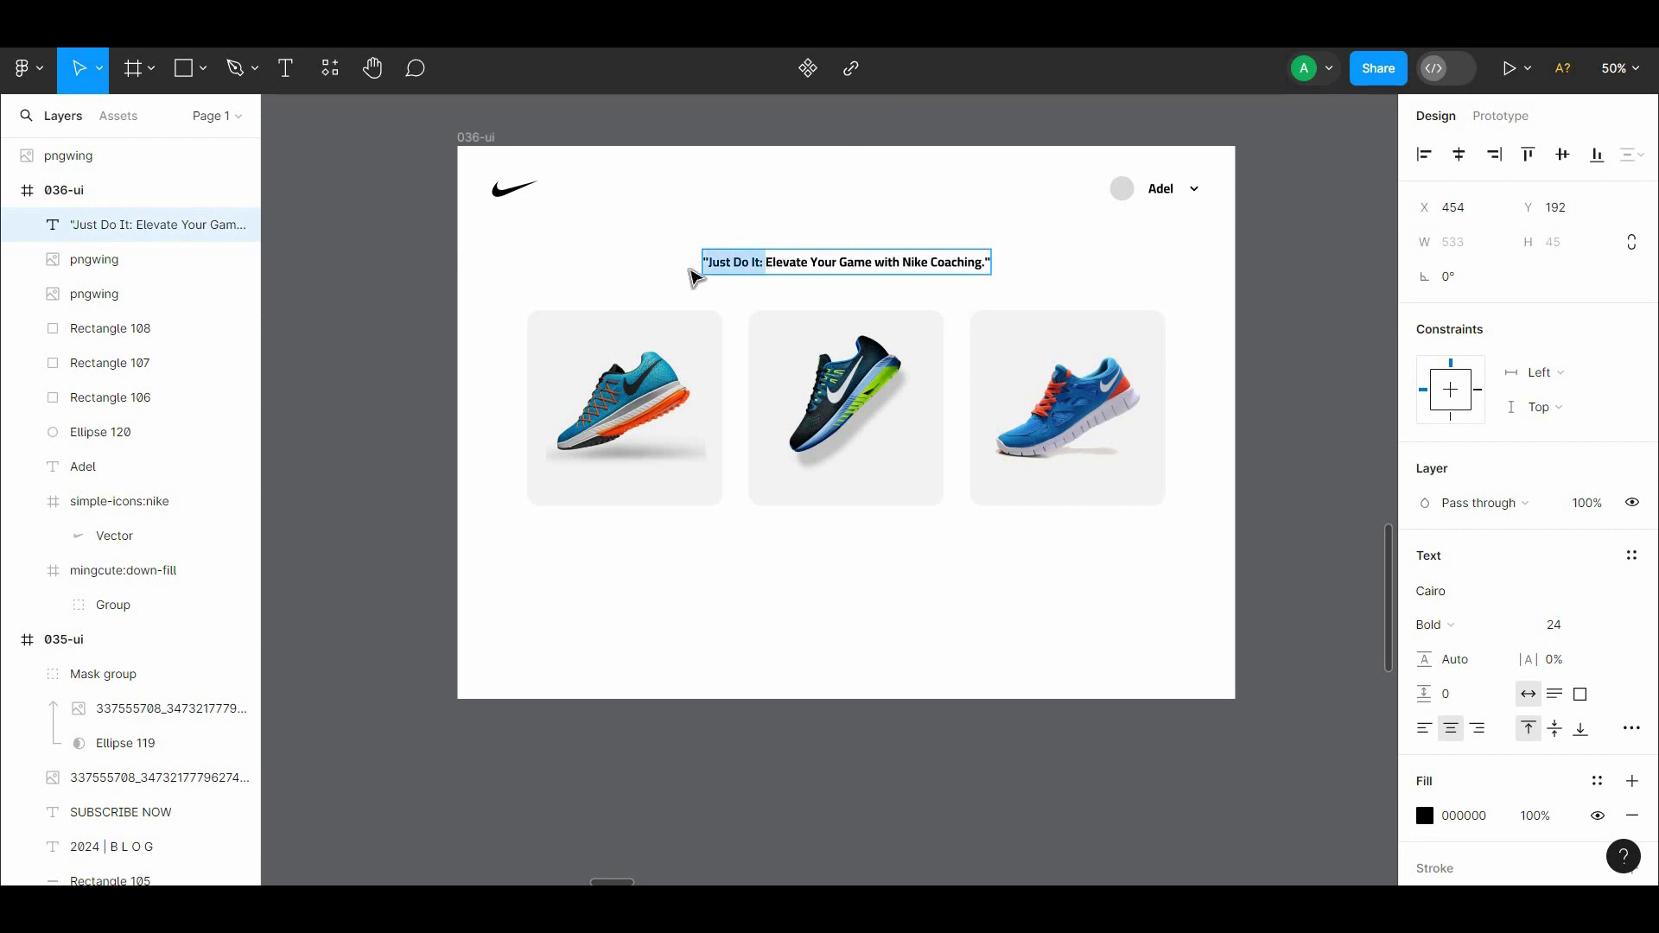
{"action": "key", "text": "BackSpace"}
{"action": "key", "text": "Escape"}
Duplicate the headline directly above itself and replace the upper copy's text with "NIKE"
{"action": "mouse_move", "coordinate": [867, 264]}
{"action": "left_mouse_down"}
{"action": "mouse_move", "coordinate": [866, 284]}
{"action": "mouse_move", "coordinate": [867, 258]}
{"action": "left_mouse_up"}
{"action": "double_click", "coordinate": [867, 258]}
{"action": "key", "text": "ctrl+a"}
{"action": "type", "text": "N"}
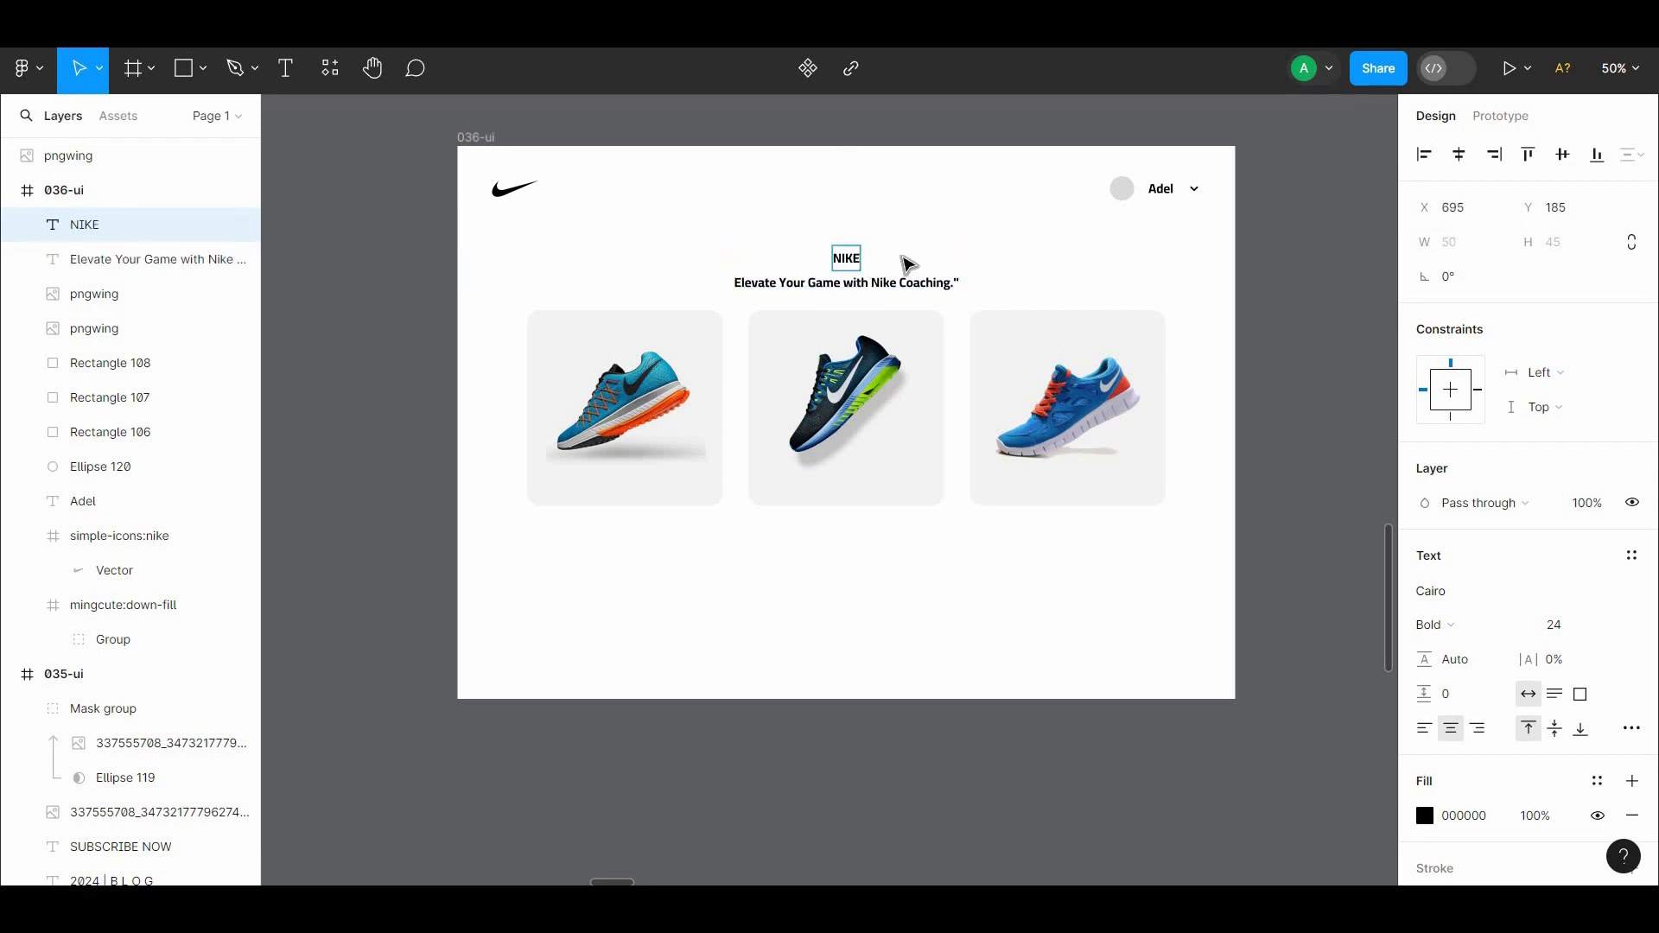
Set the "Elevate Your Game" line to fill colour 302F2F and SemiBold weight
{"action": "left_click", "coordinate": [924, 284]}
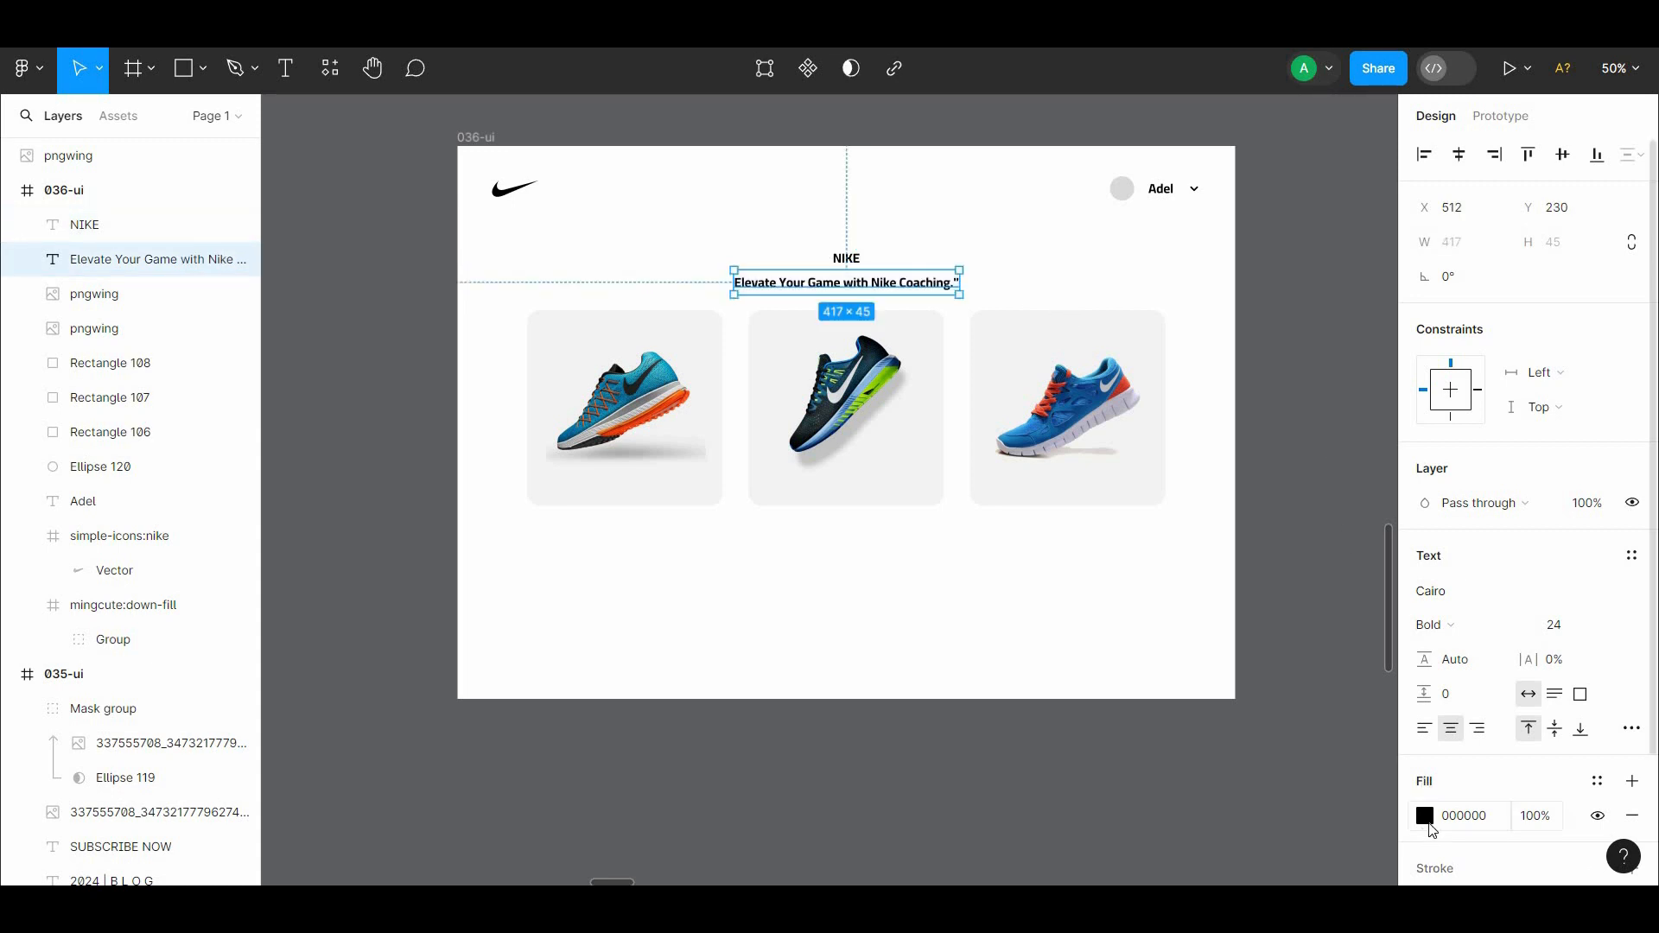
{"action": "left_click", "coordinate": [1424, 816]}
{"action": "left_click", "coordinate": [1147, 544]}
{"action": "left_click", "coordinate": [1430, 625]}
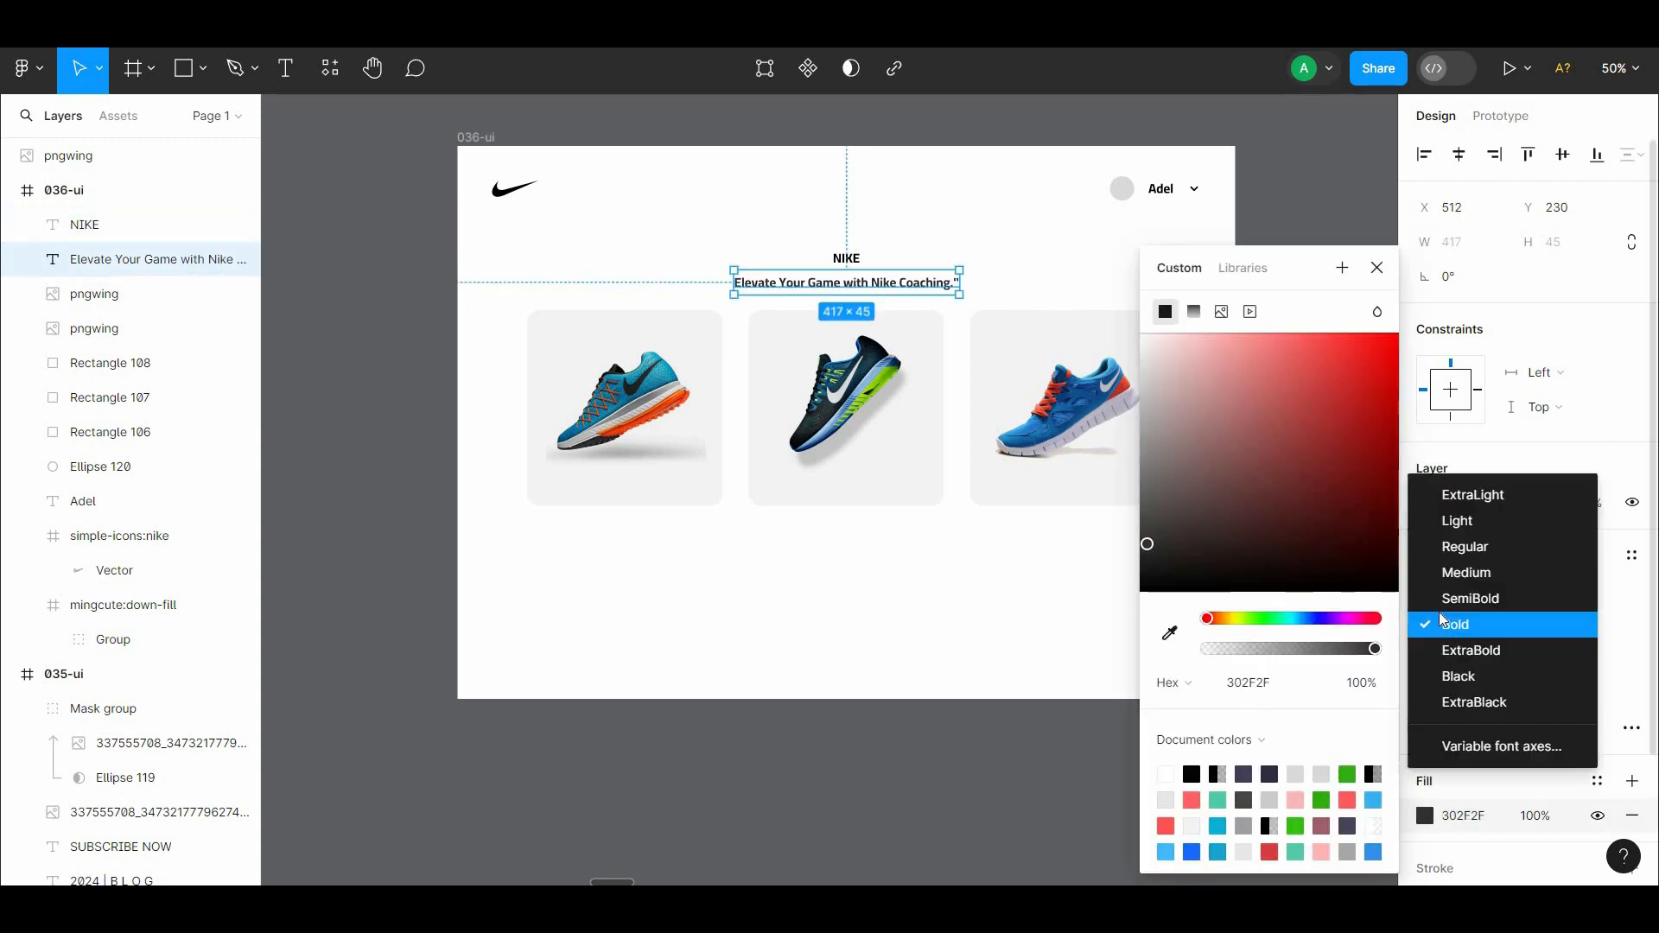
{"action": "left_click", "coordinate": [1456, 597]}
{"action": "left_click", "coordinate": [954, 740]}
Move the NIKE title and its tagline up together by 20 px, keeping them centred
{"action": "left_click", "coordinate": [885, 291]}
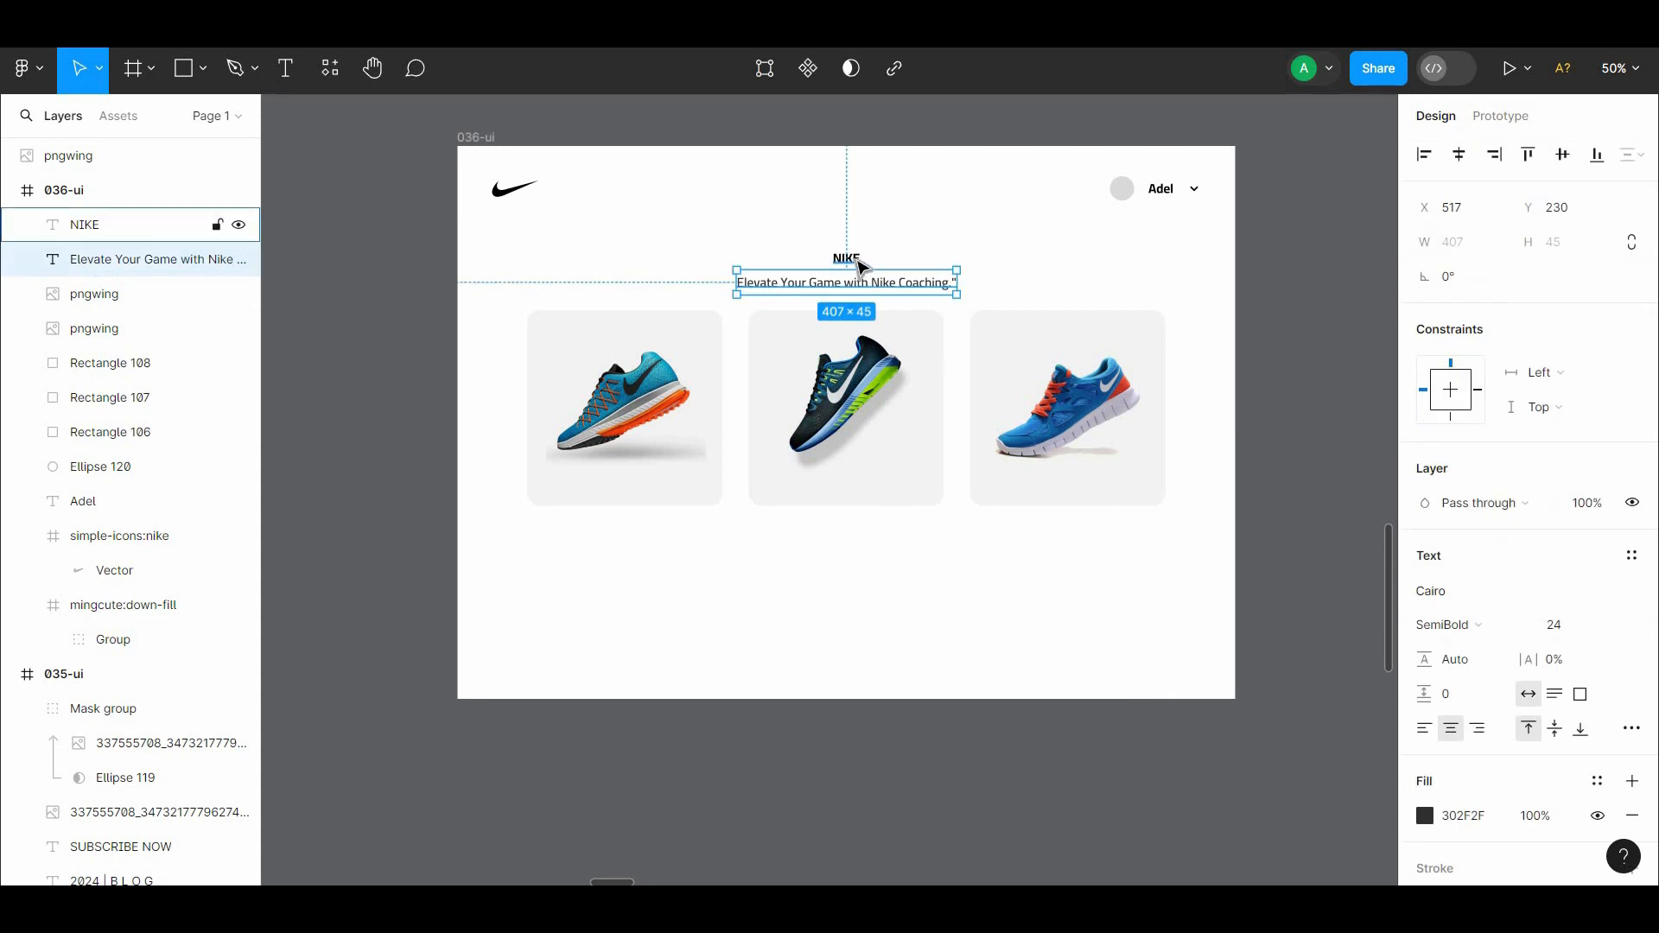
{"action": "left_click", "coordinate": [846, 258], "text": "shift"}
{"action": "left_click_drag", "start_coordinate": [874, 282], "coordinate": [885, 281]}
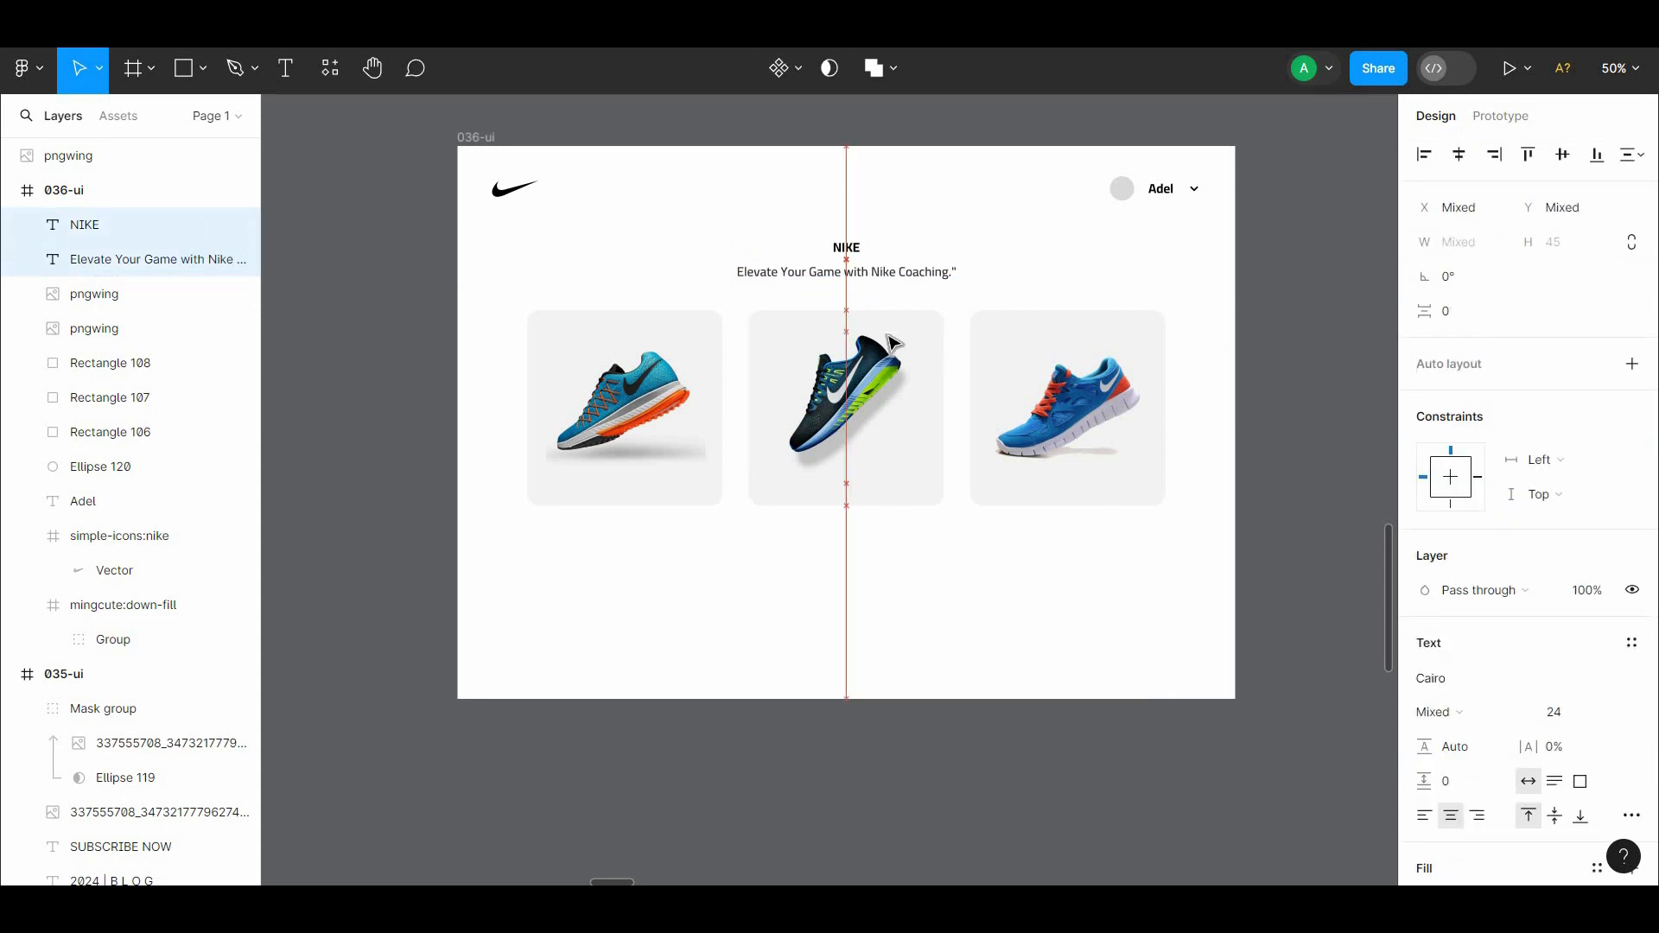
{"action": "left_click", "coordinate": [1055, 556]}
Change the NIKE title's fill from pure black to a very dark grey
{"action": "scroll", "coordinate": [844, 277], "scroll_direction": "up", "scroll_amount": 1}
{"action": "left_click", "coordinate": [845, 282]}
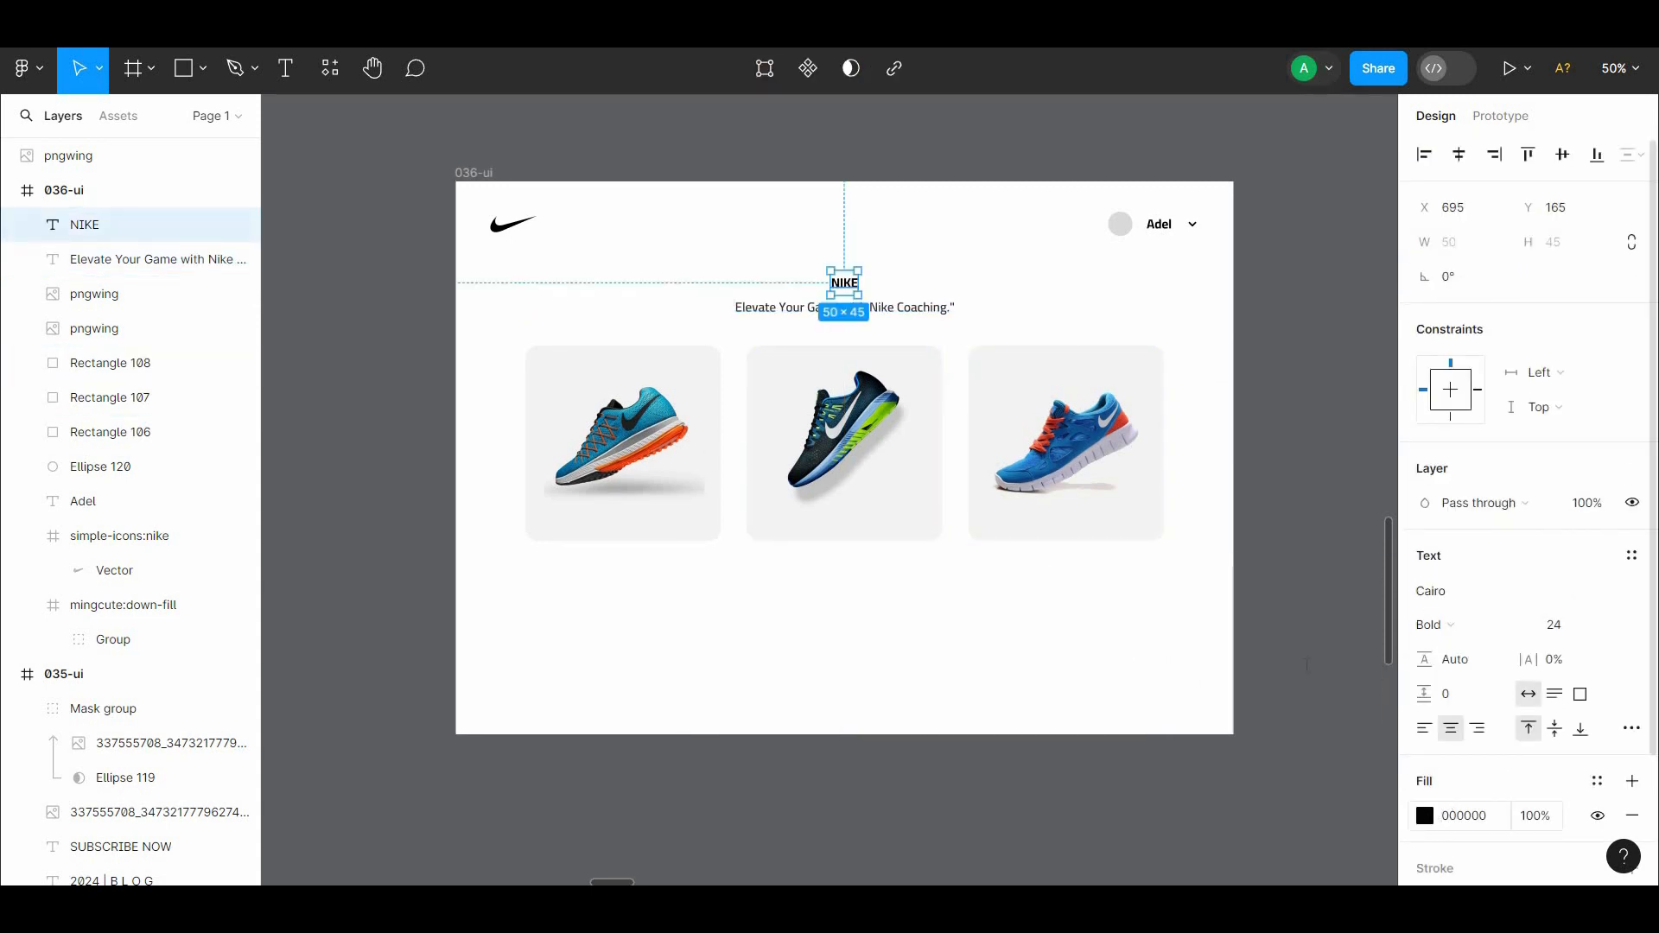
{"action": "left_click", "coordinate": [1425, 815]}
{"action": "left_click", "coordinate": [1159, 571]}
{"action": "left_click", "coordinate": [1022, 730]}
{"action": "left_click_drag", "start_coordinate": [1019, 715], "coordinate": [1006, 672]}
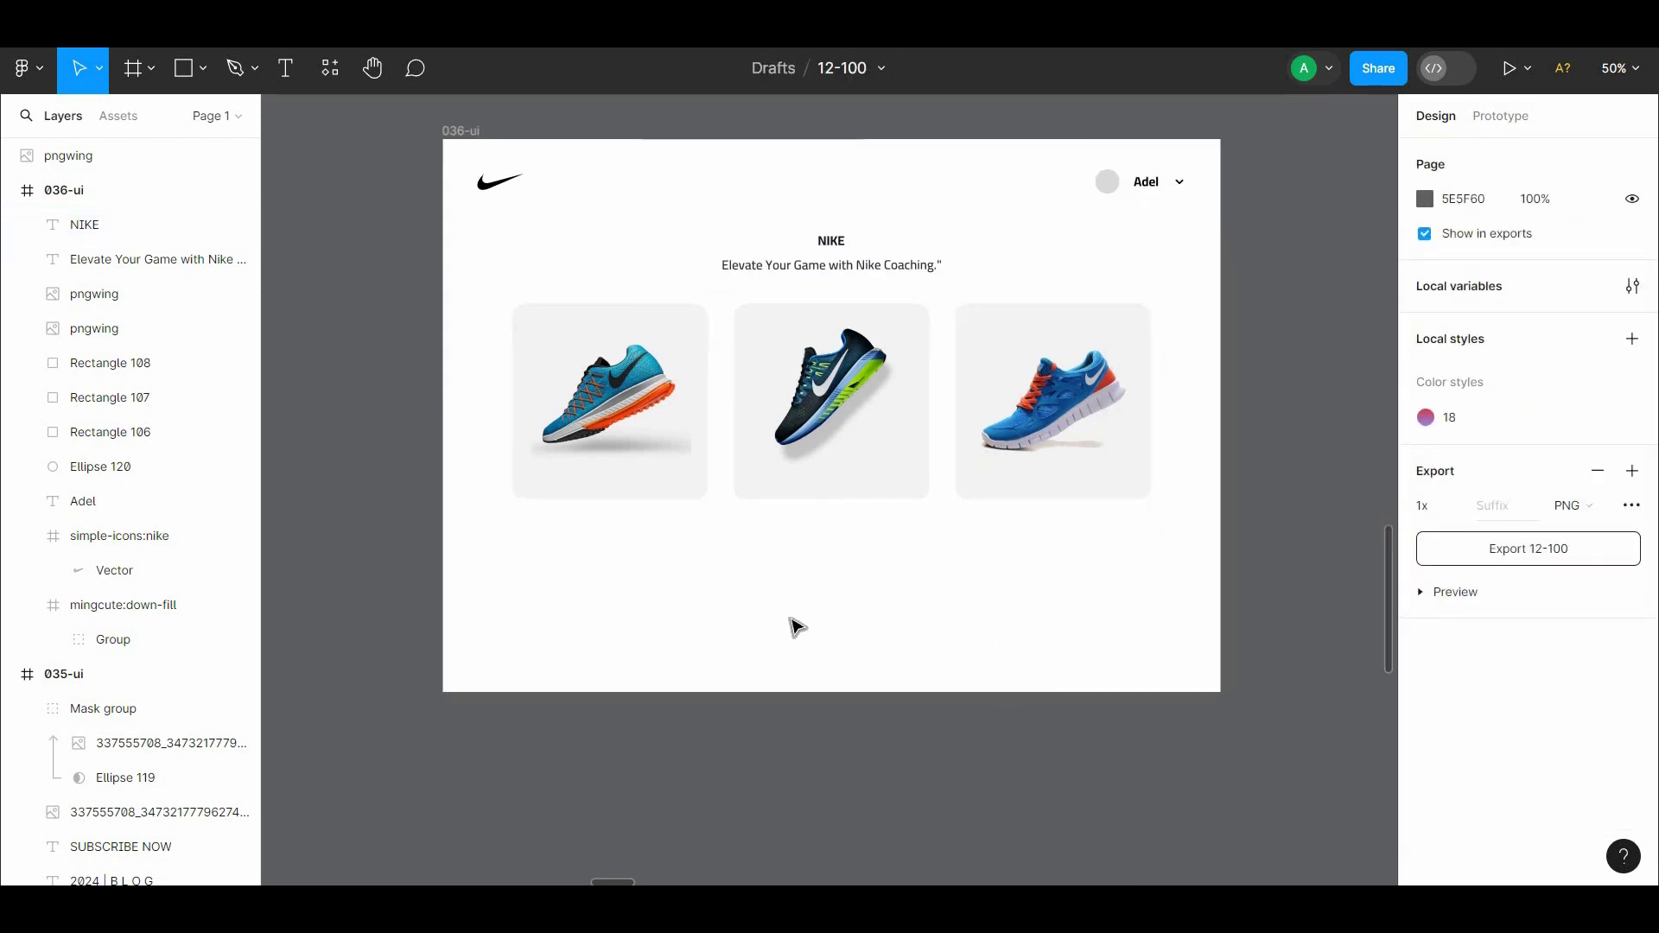
Add the text "Shoe Nike Air Max Sneakers Running" below the first card in SemiBold, size 24
{"action": "left_click", "coordinate": [558, 526]}
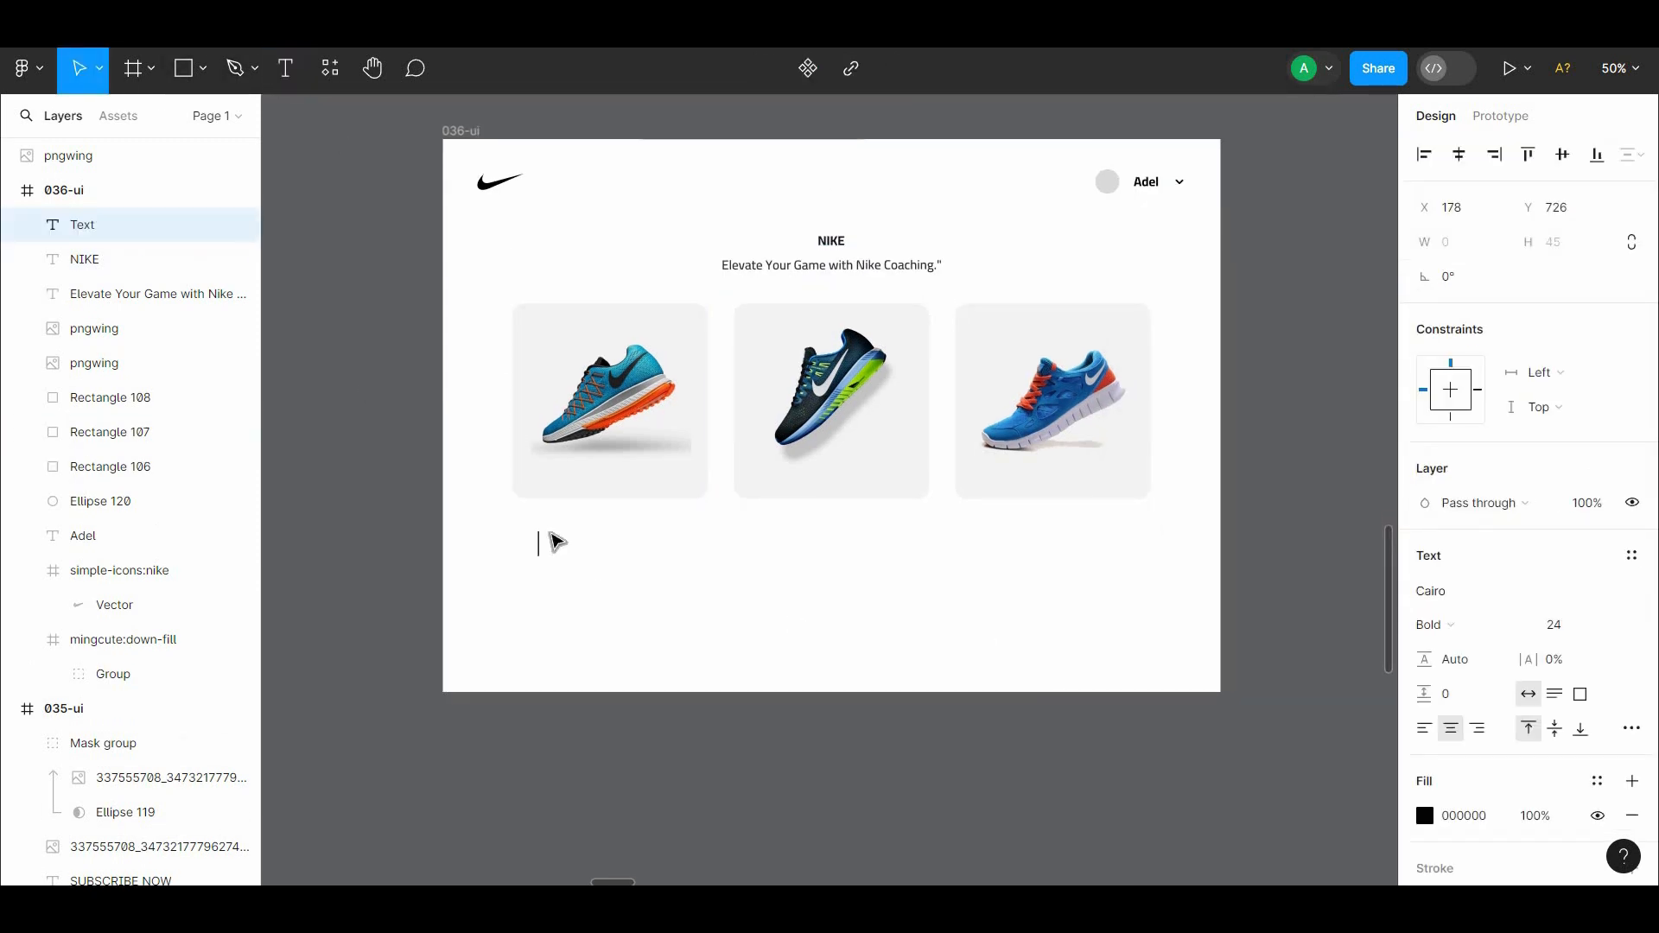
{"action": "type", "text": "Shoe Nike Air Max Sneakers Running"}
{"action": "left_click", "coordinate": [1430, 625]}
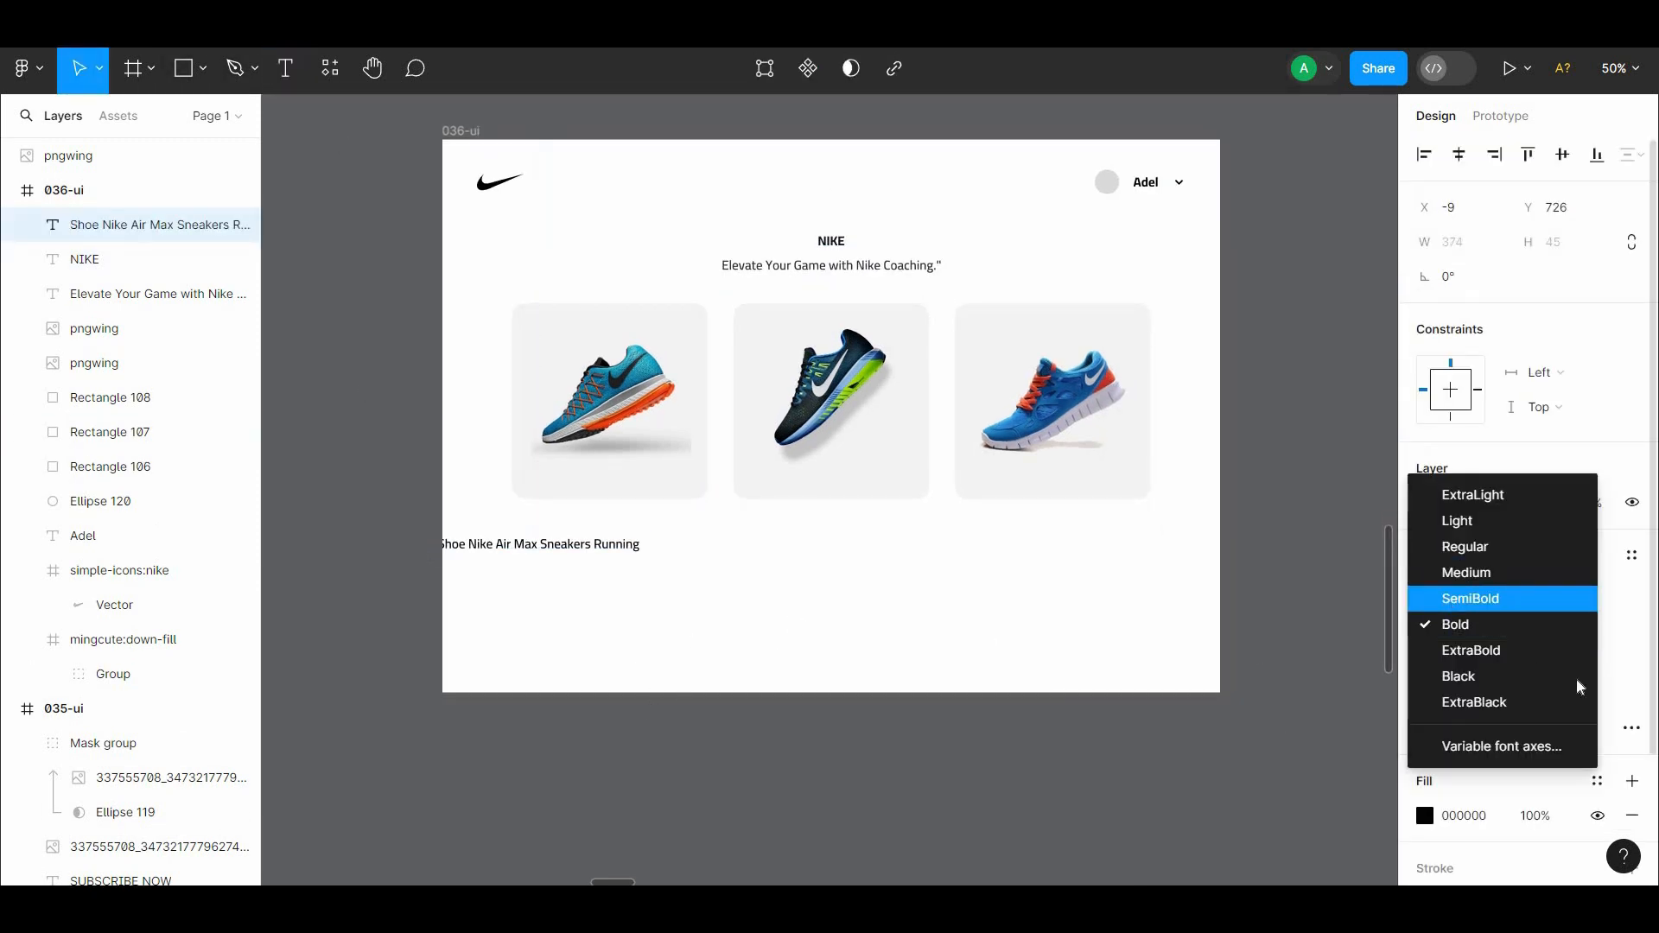
{"action": "left_click", "coordinate": [1469, 594]}
{"action": "left_click", "coordinate": [1598, 624]}
{"action": "left_click", "coordinate": [1581, 624]}
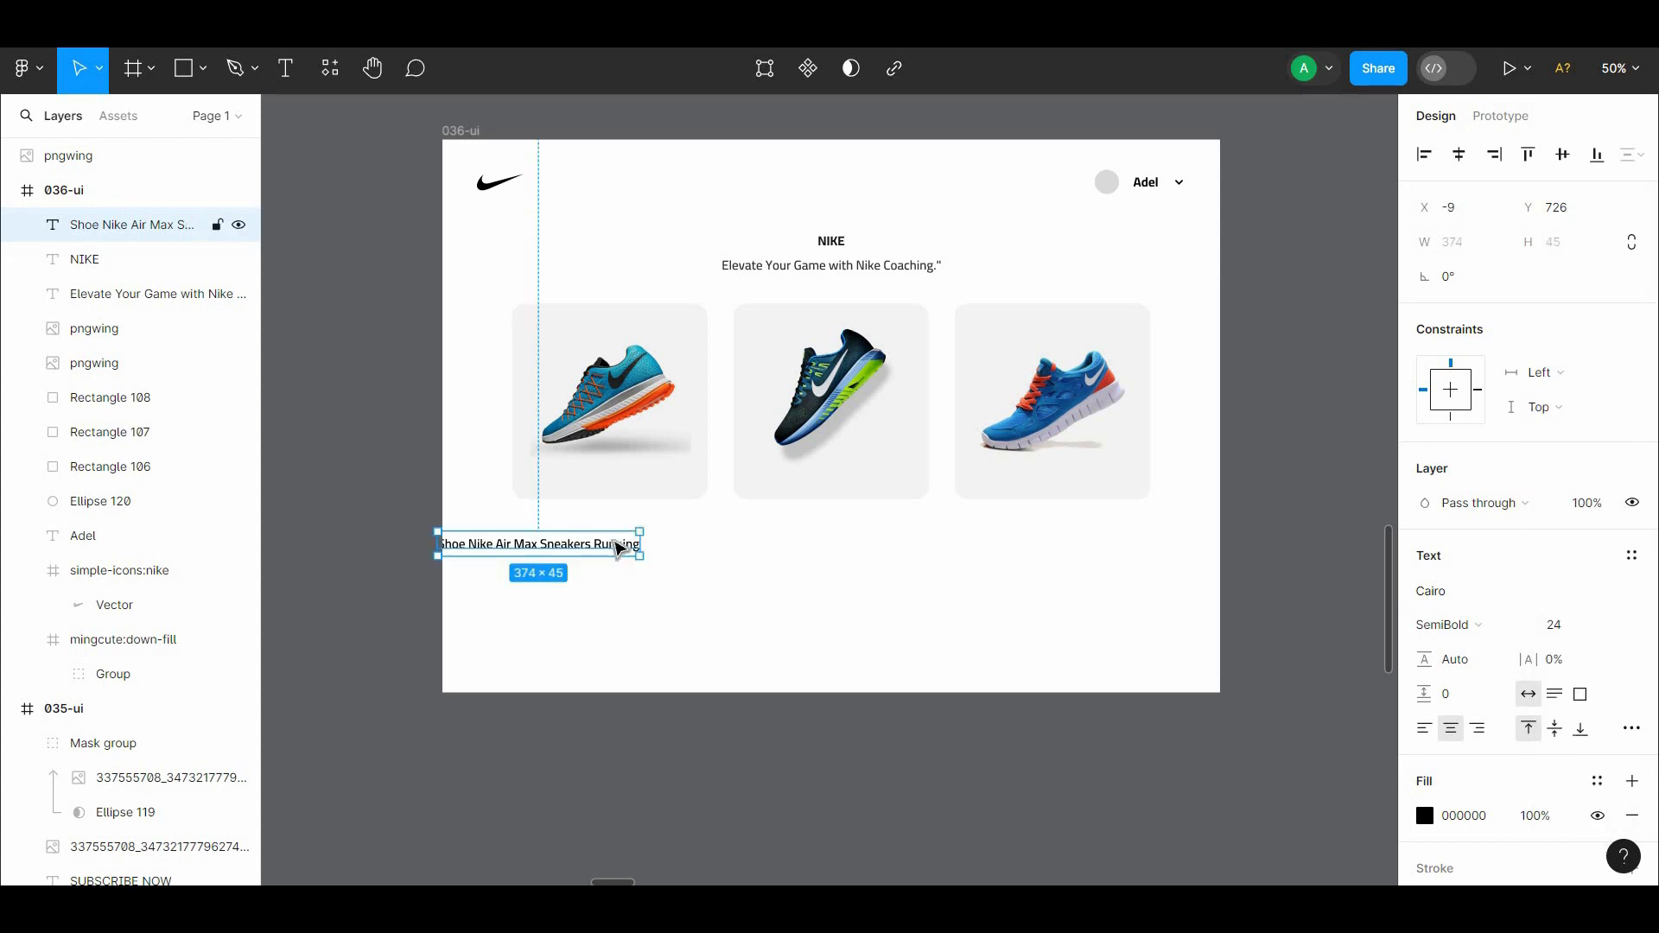
Left-align the product name with the first card's left edge, wrap it to a width of 331, and place it at Y 682
{"action": "left_click_drag", "start_coordinate": [622, 544], "coordinate": [683, 526]}
{"action": "left_click", "coordinate": [1424, 729]}
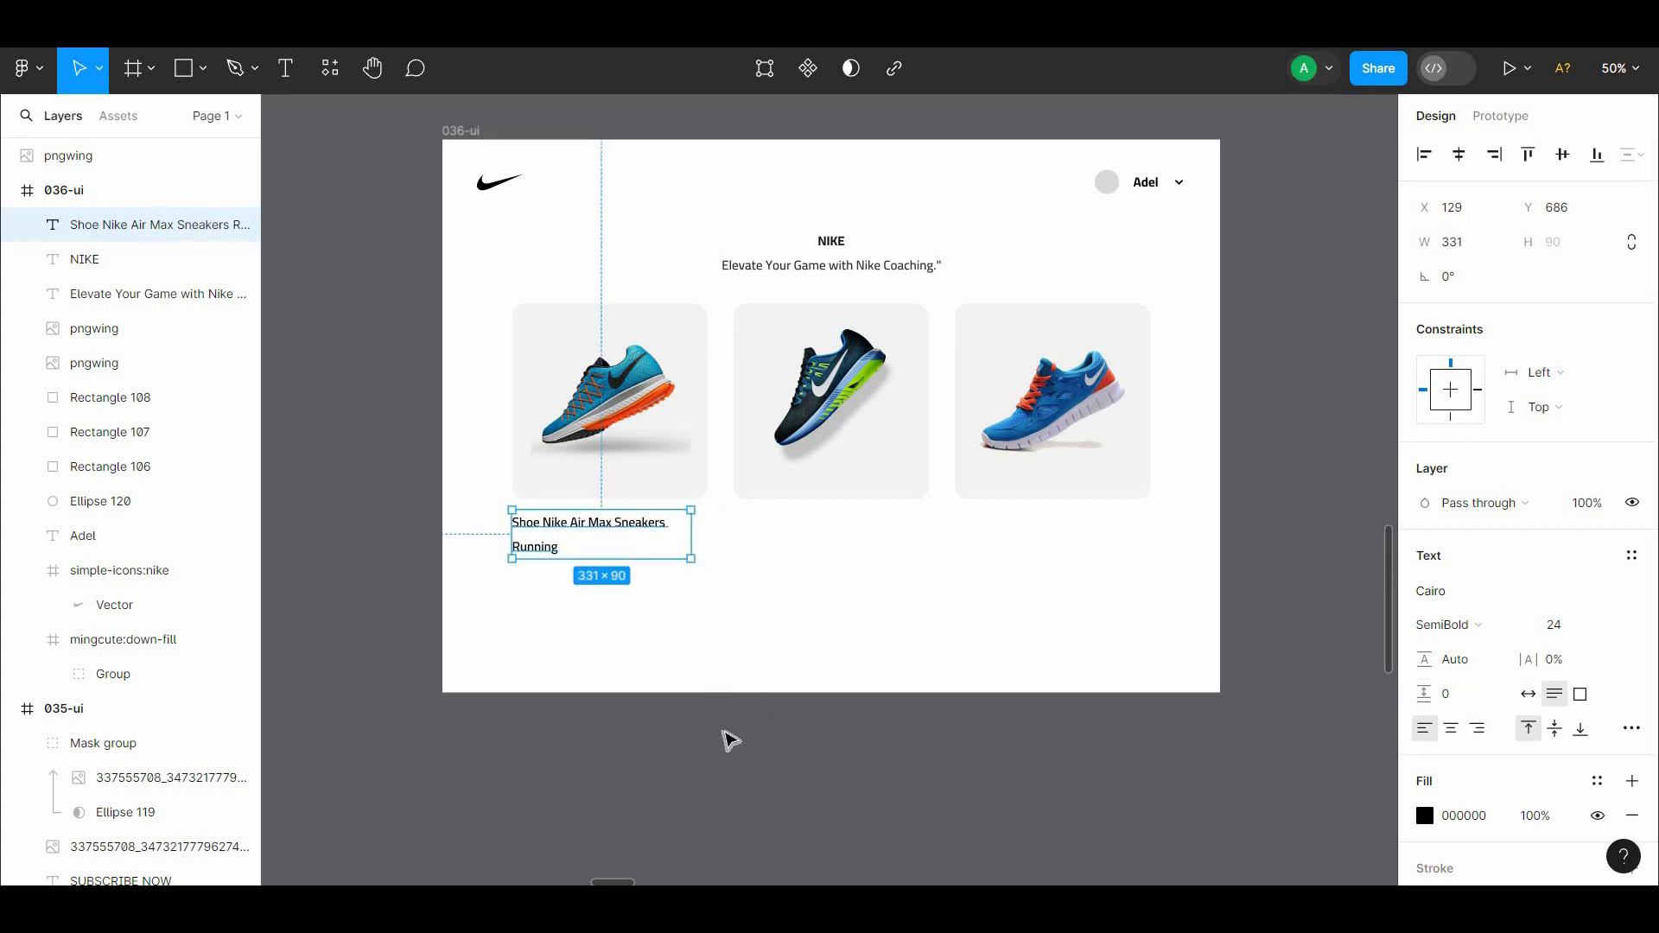
{"action": "left_click", "coordinate": [638, 607]}
{"action": "left_click", "coordinate": [618, 524]}
{"action": "key", "text": "alt+Up"}
{"action": "key", "text": "alt+Up"}
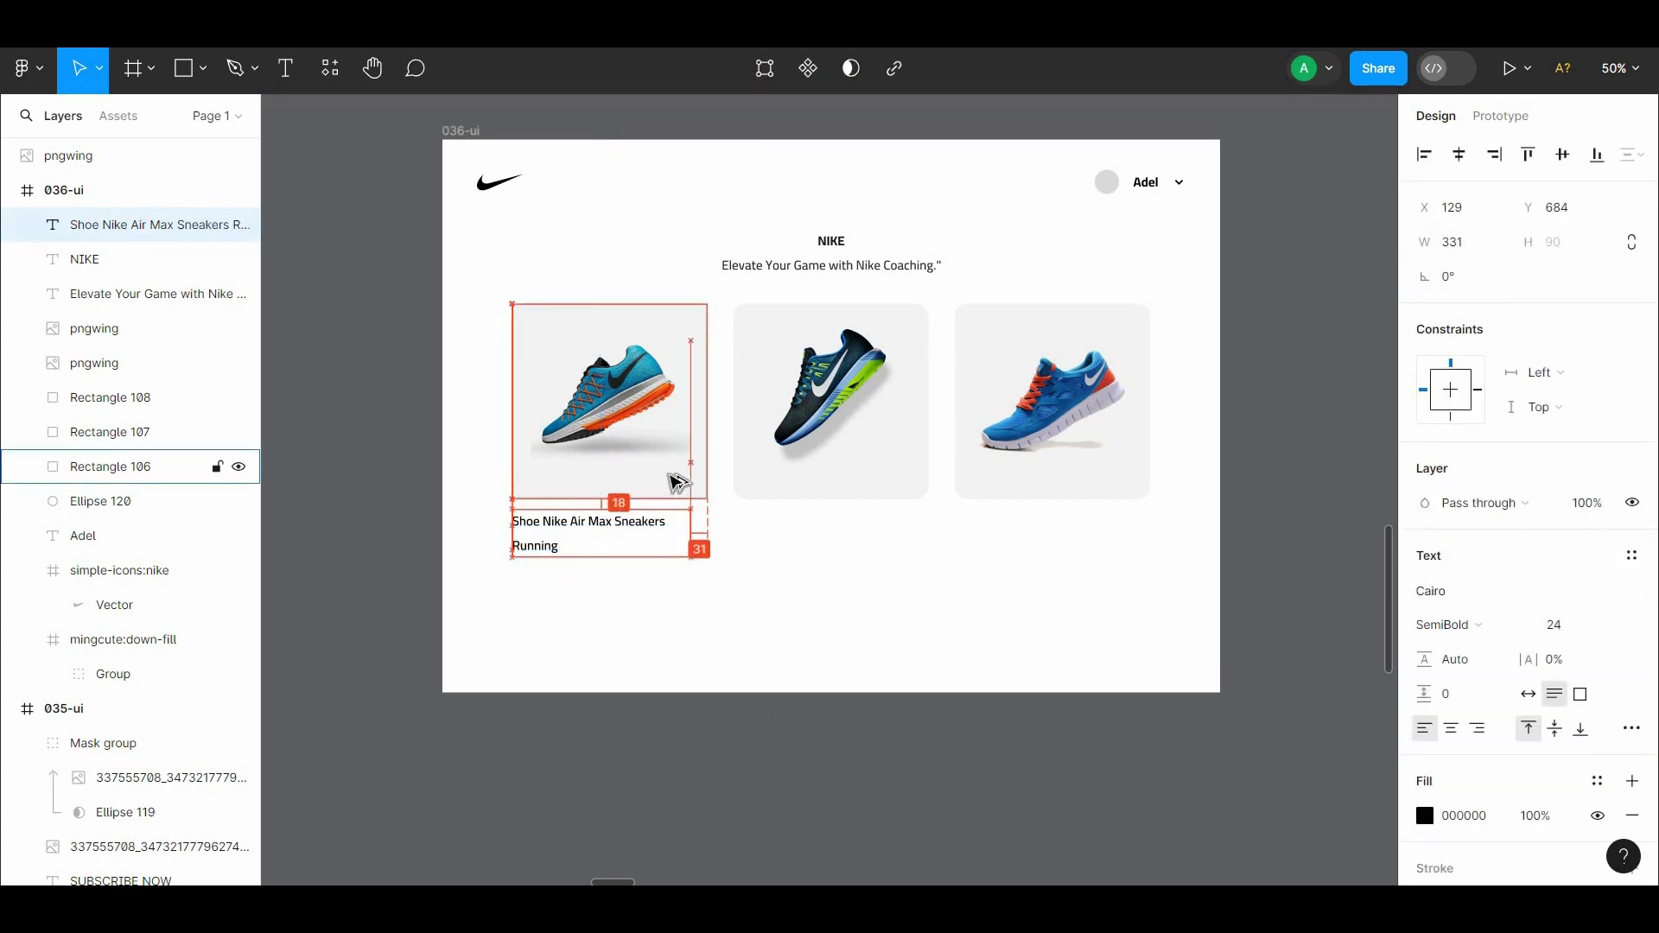
{"action": "left_click", "coordinate": [614, 563]}
{"action": "left_click_drag", "start_coordinate": [604, 538], "coordinate": [605, 537]}
{"action": "left_click", "coordinate": [1619, 625]}
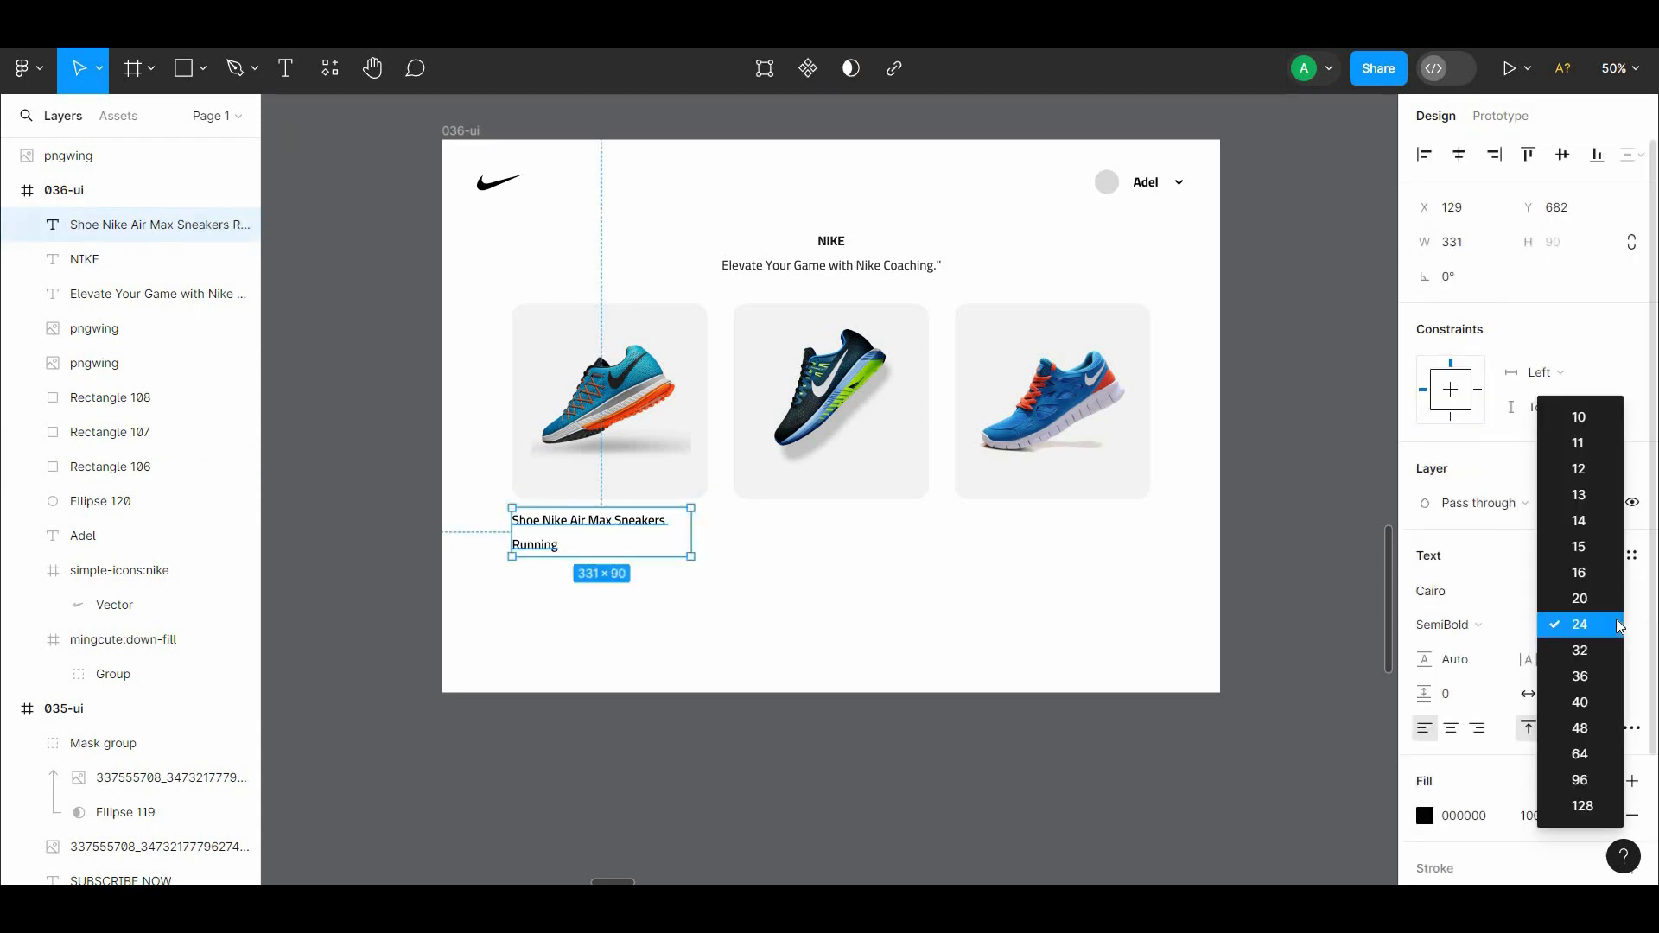
{"action": "left_click", "coordinate": [644, 652]}
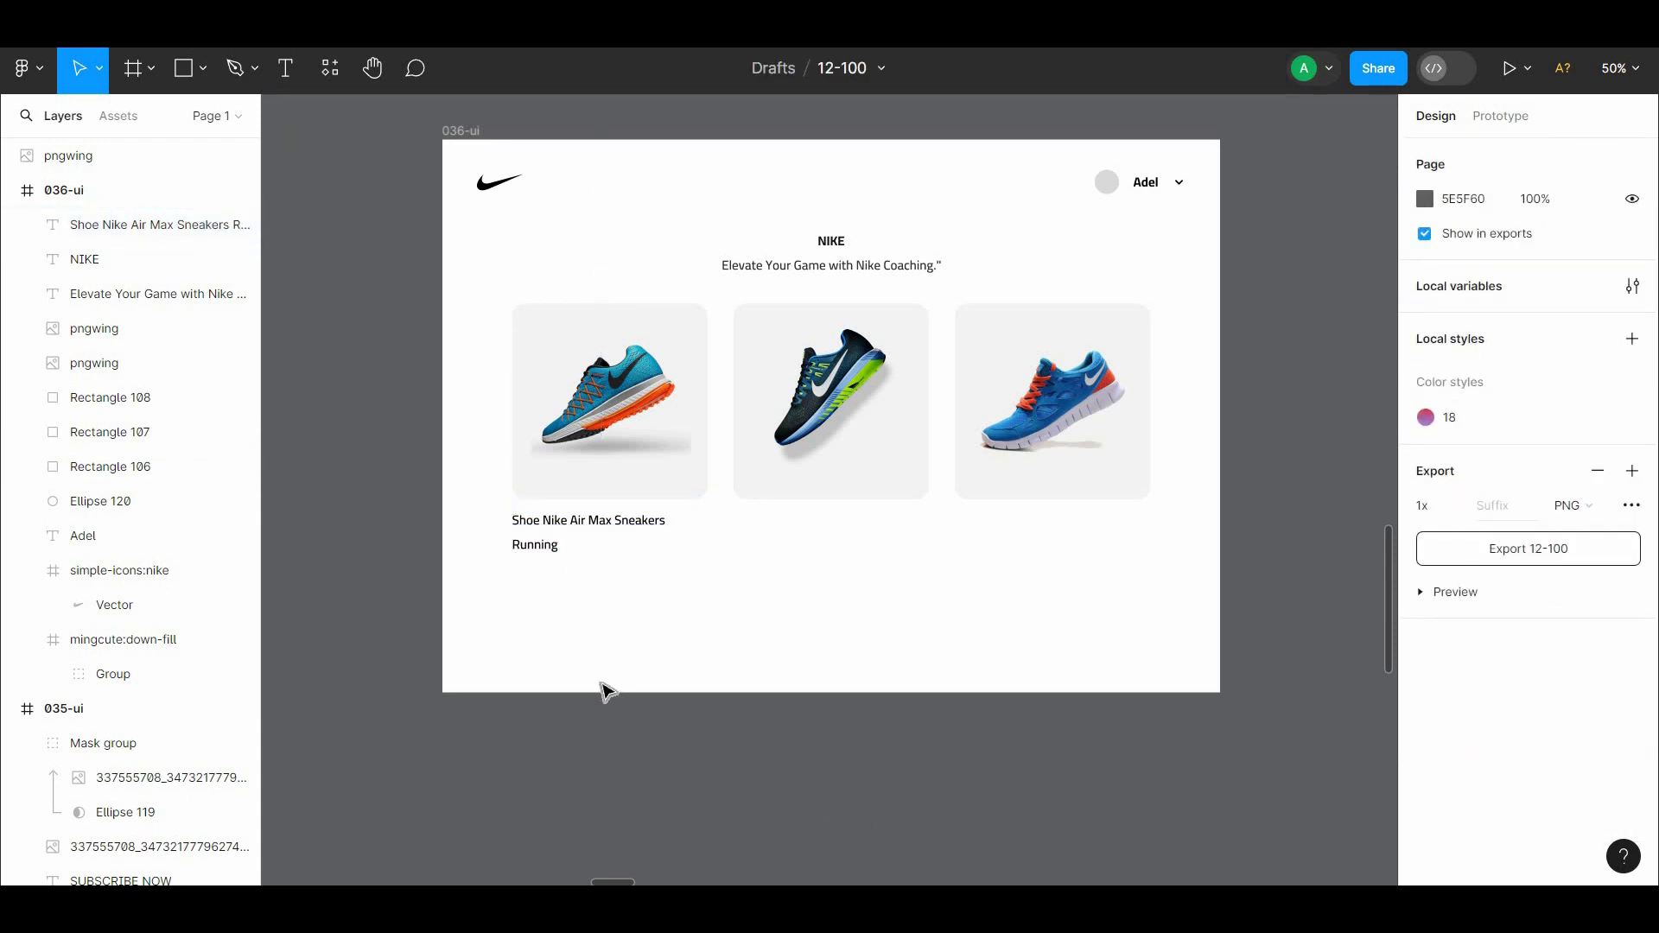
Add the price "$ 135" below the first product name in Bold, size 36
{"action": "left_click", "coordinate": [284, 67]}
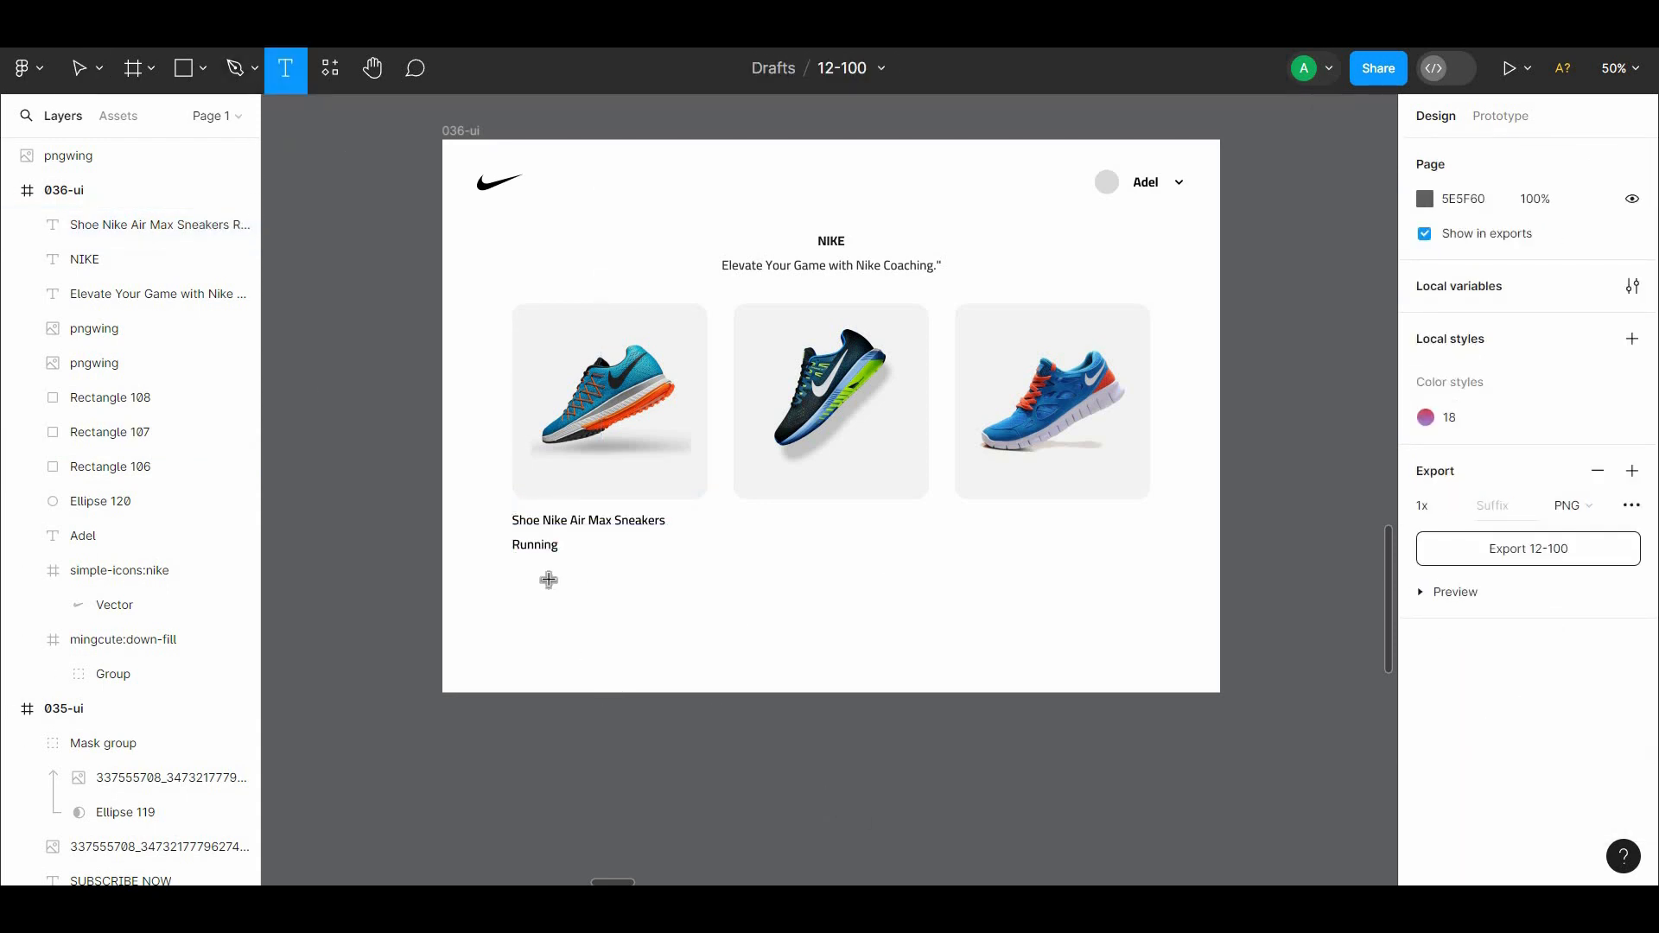
{"action": "left_click", "coordinate": [547, 577]}
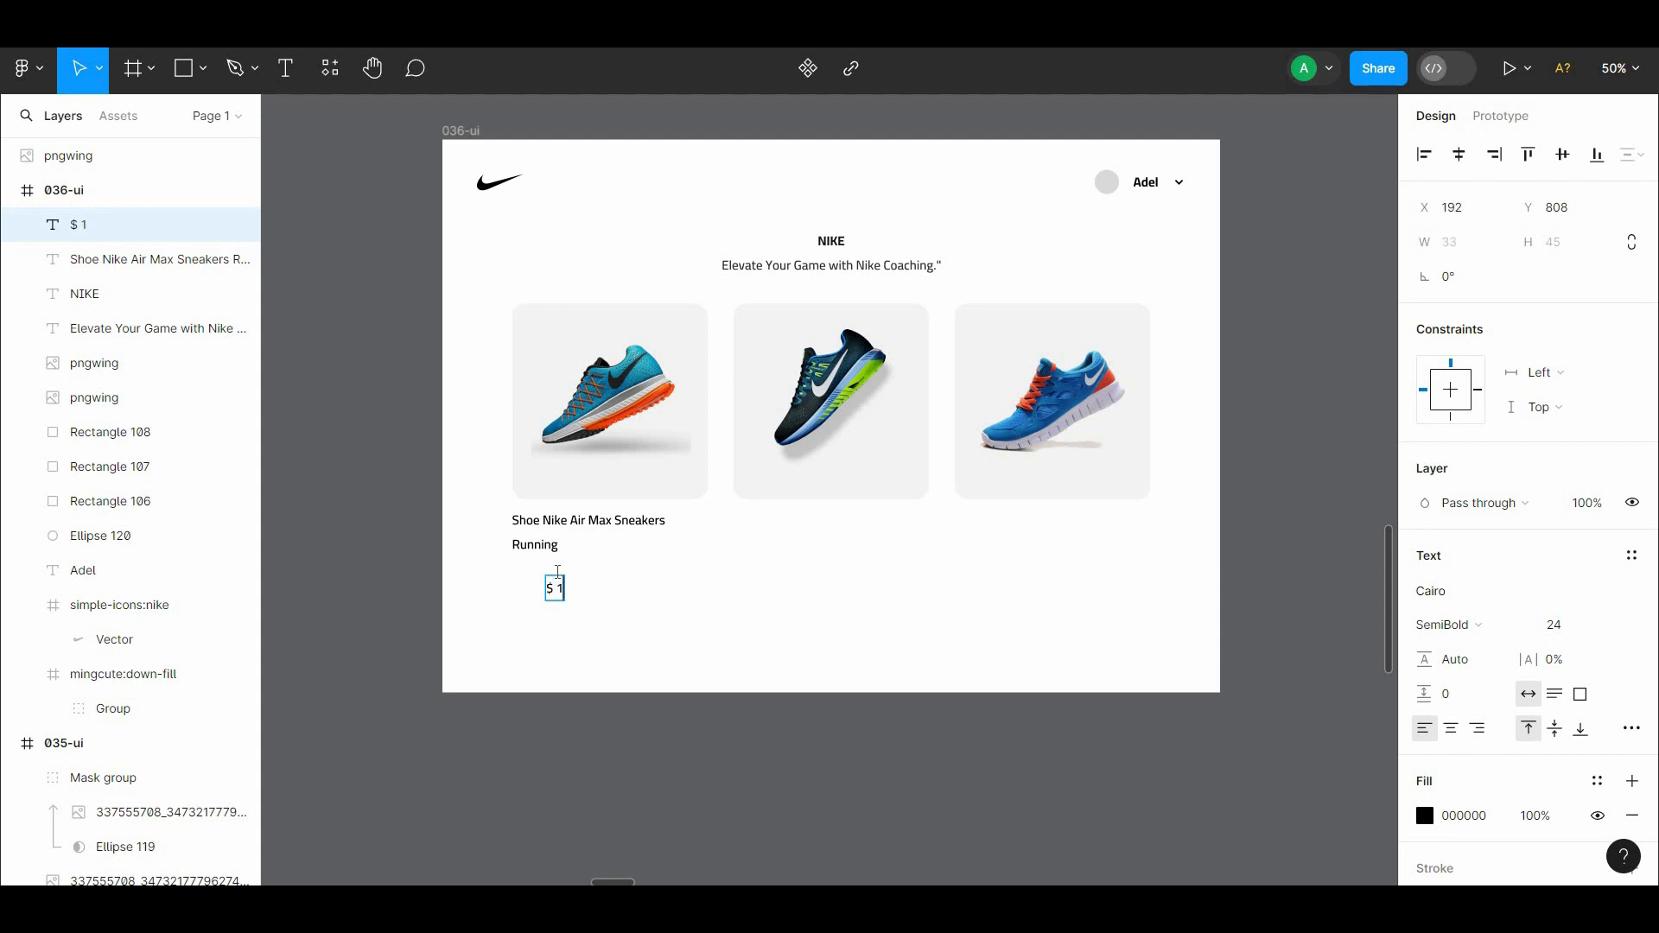
{"action": "key", "text": "Escape"}
{"action": "left_click", "coordinate": [1553, 624]}
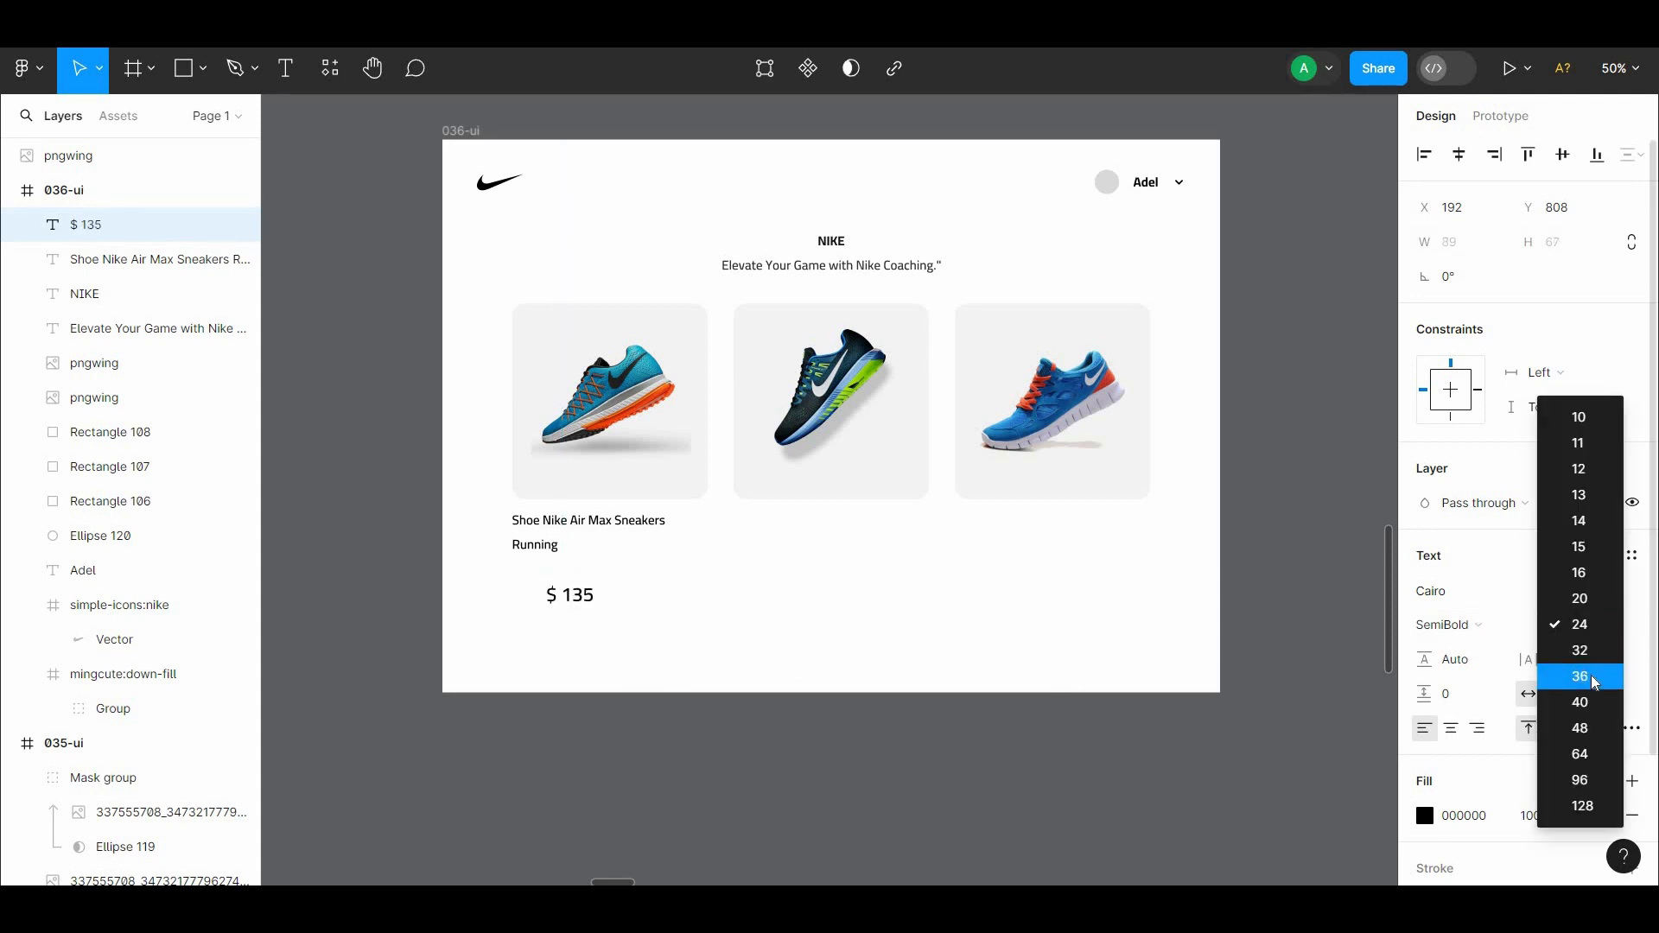
{"action": "left_click", "coordinate": [1595, 676]}
{"action": "left_click", "coordinate": [1448, 624]}
{"action": "left_click", "coordinate": [1469, 650]}
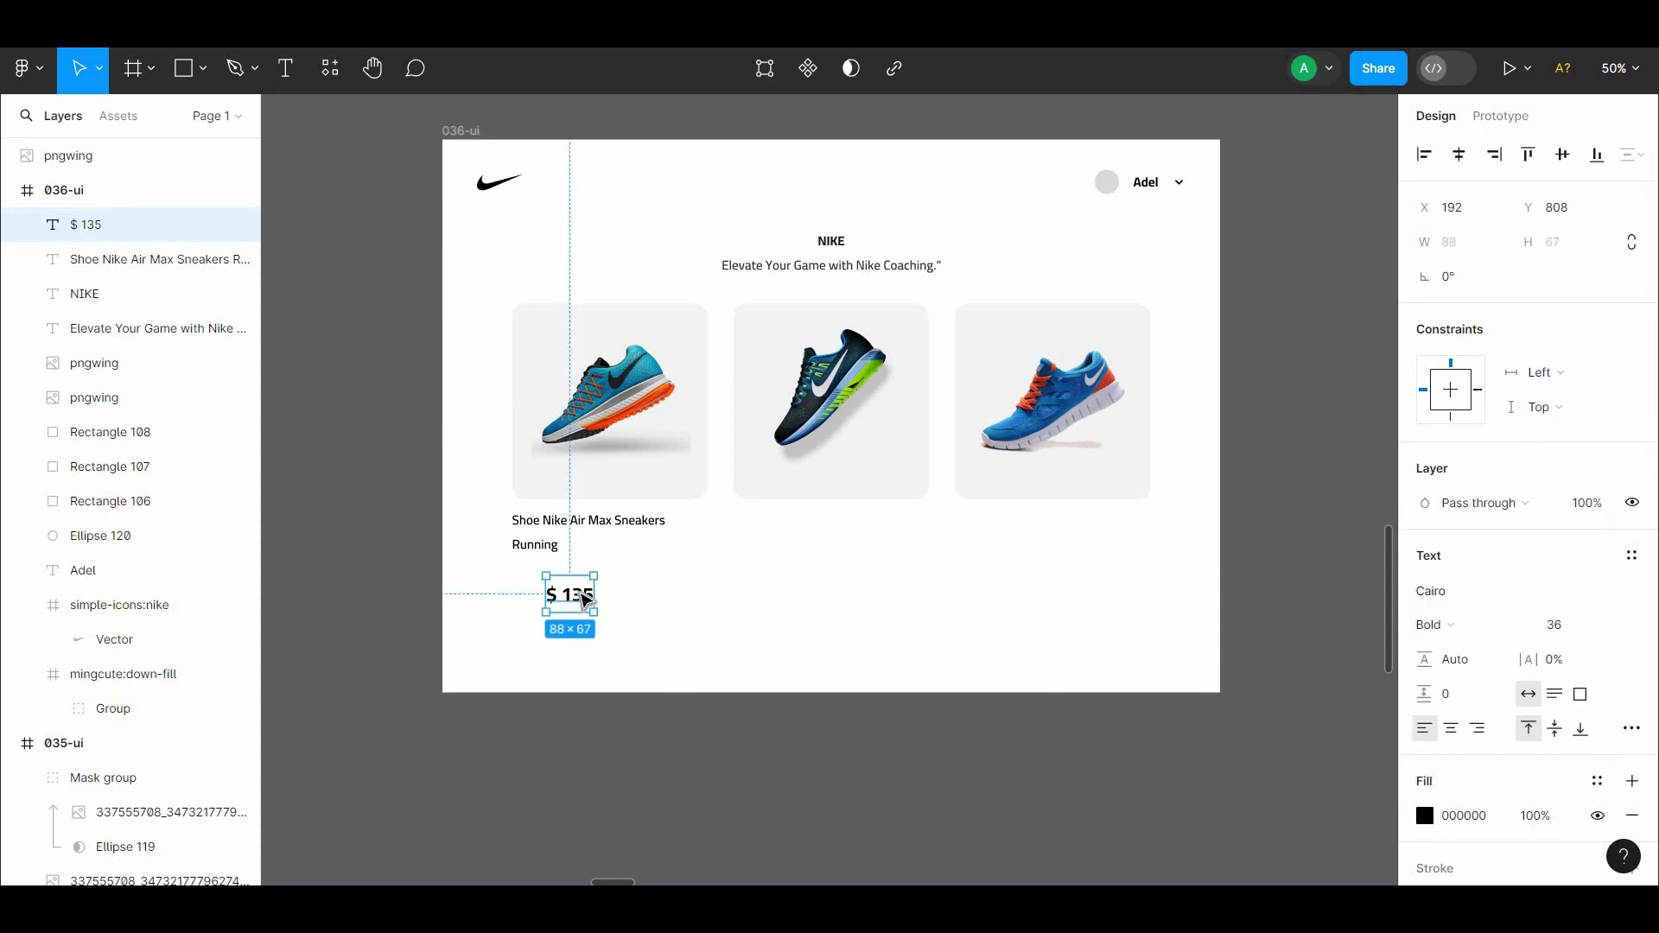
Move the price directly under the product name, left-aligned, and duplicate both texts under the second and third cards
{"action": "left_click_drag", "start_coordinate": [550, 579], "coordinate": [540, 542]}
{"action": "left_click_drag", "start_coordinate": [543, 615], "coordinate": [562, 522]}
{"action": "left_click_drag", "start_coordinate": [534, 556], "coordinate": [767, 562], "text": "alt"}
{"action": "key", "text": "ctrl+d"}
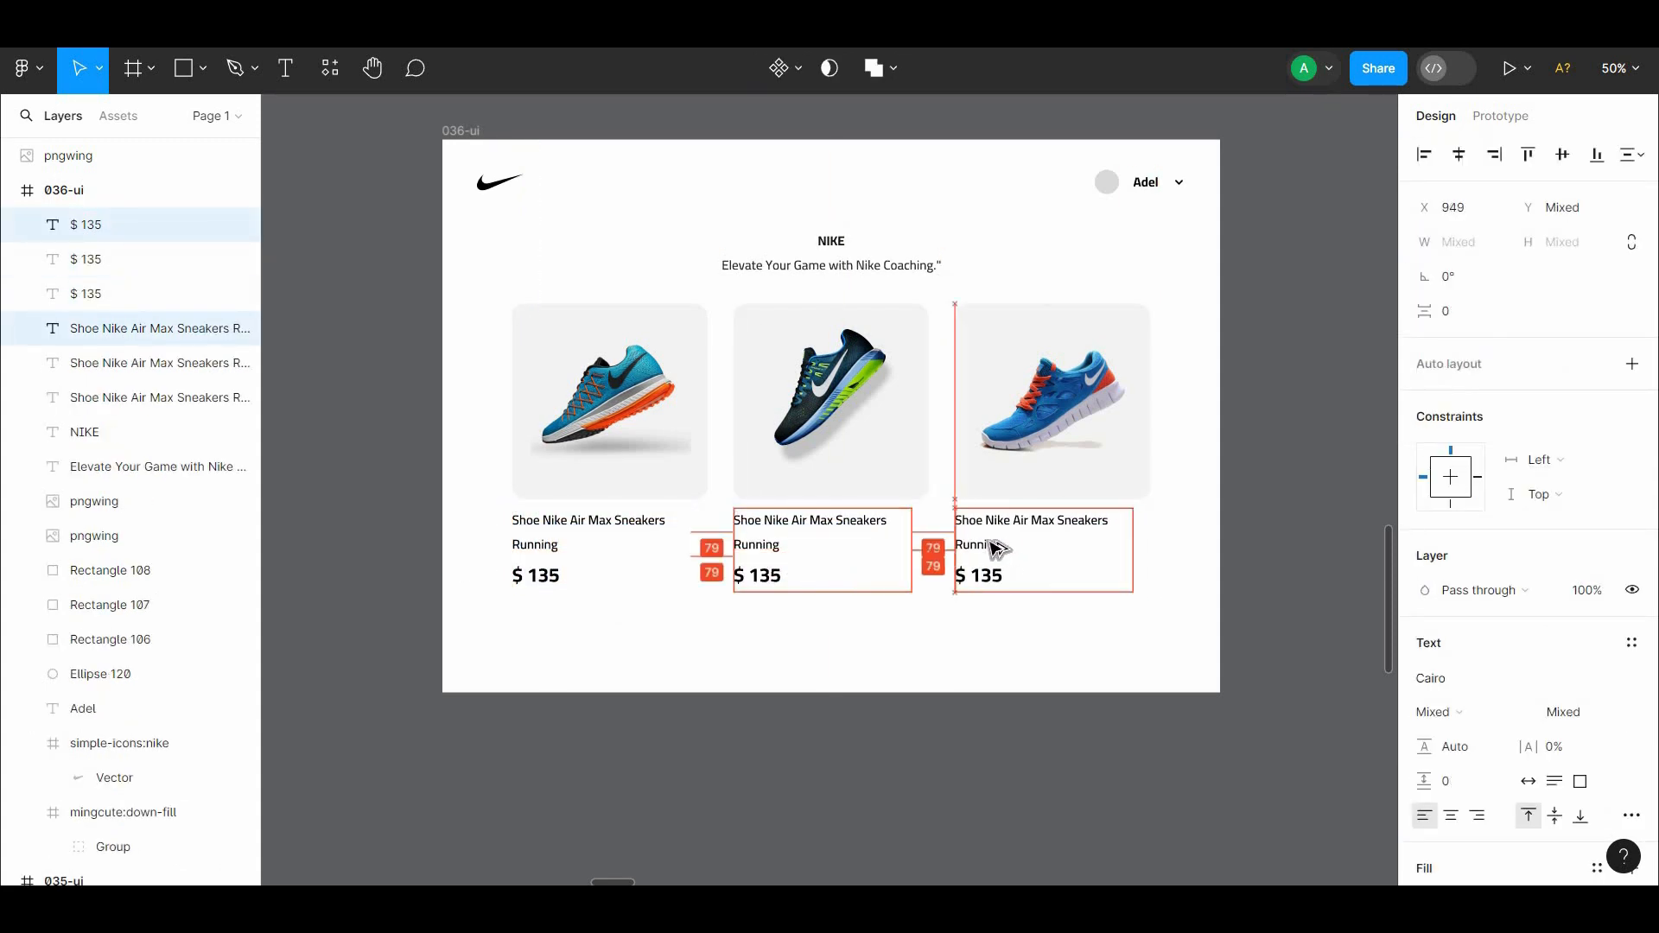
{"action": "key", "text": "Escape"}
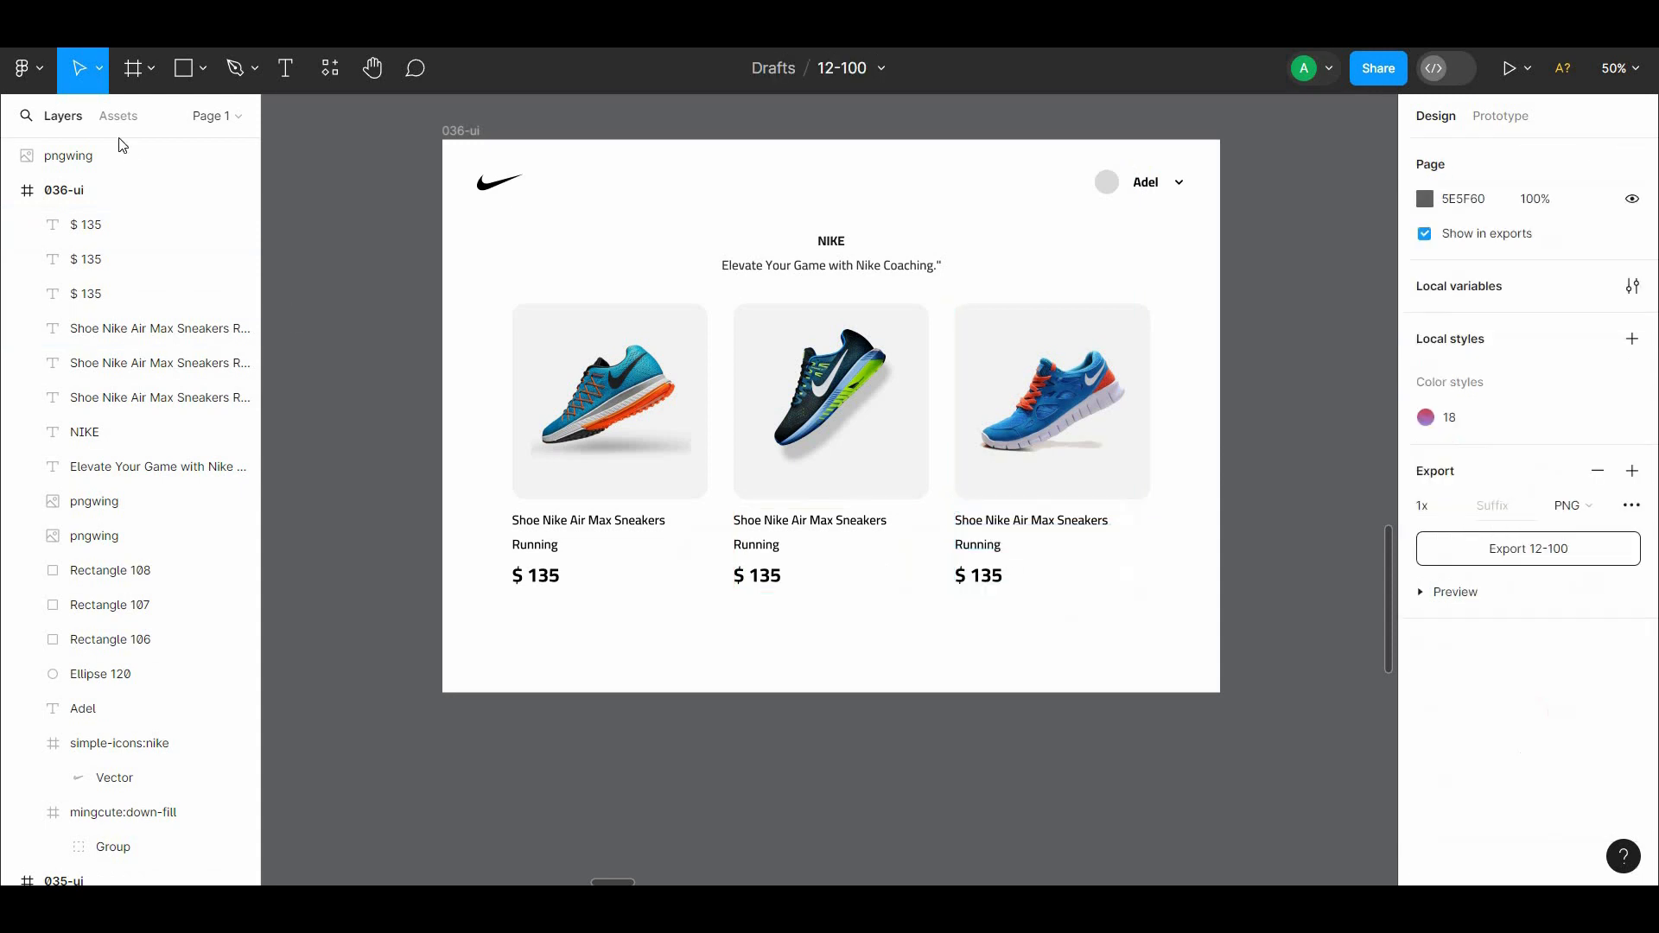
Rename the second product "Sneakers Basketball shoe Sportswea" and the third "unpaired blue and orange Nike running shoe"
{"action": "double_click", "coordinate": [823, 523]}
{"action": "key", "text": "ctrl+v"}
{"action": "key", "text": "Escape"}
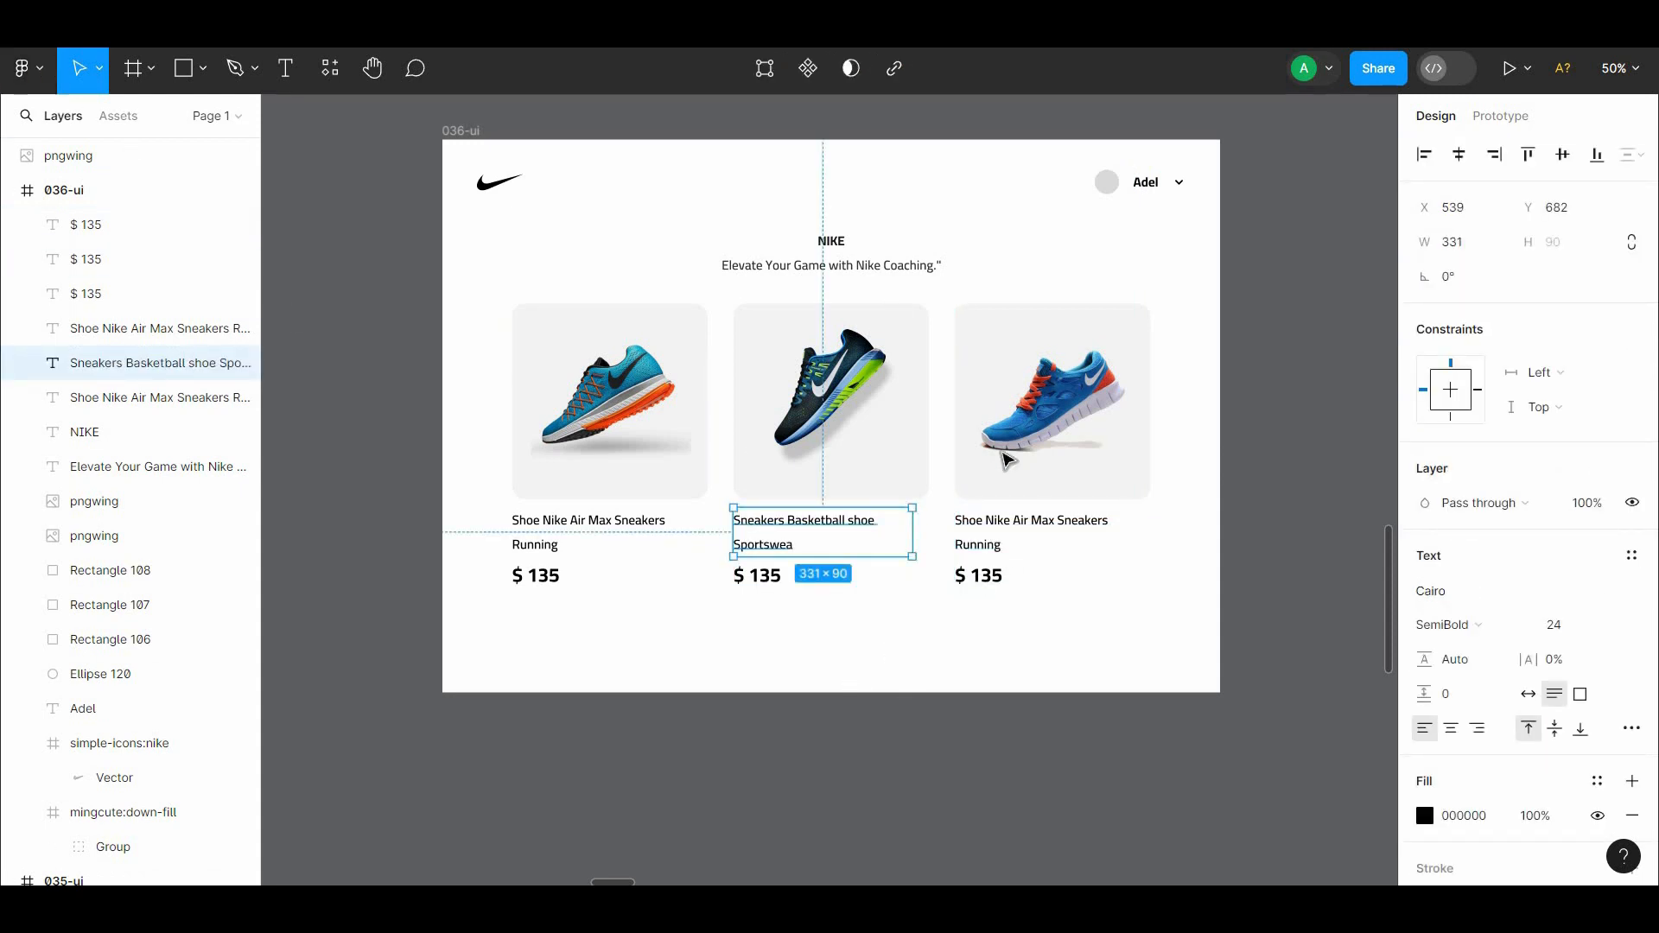
{"action": "double_click", "coordinate": [1028, 522]}
{"action": "type", "text": "unpaired blue and orange Nike running shoe"}
{"action": "left_click", "coordinate": [1042, 635]}
Set the second product's price to $ 179 and the third product's price to $ 186
{"action": "left_click", "coordinate": [776, 577]}
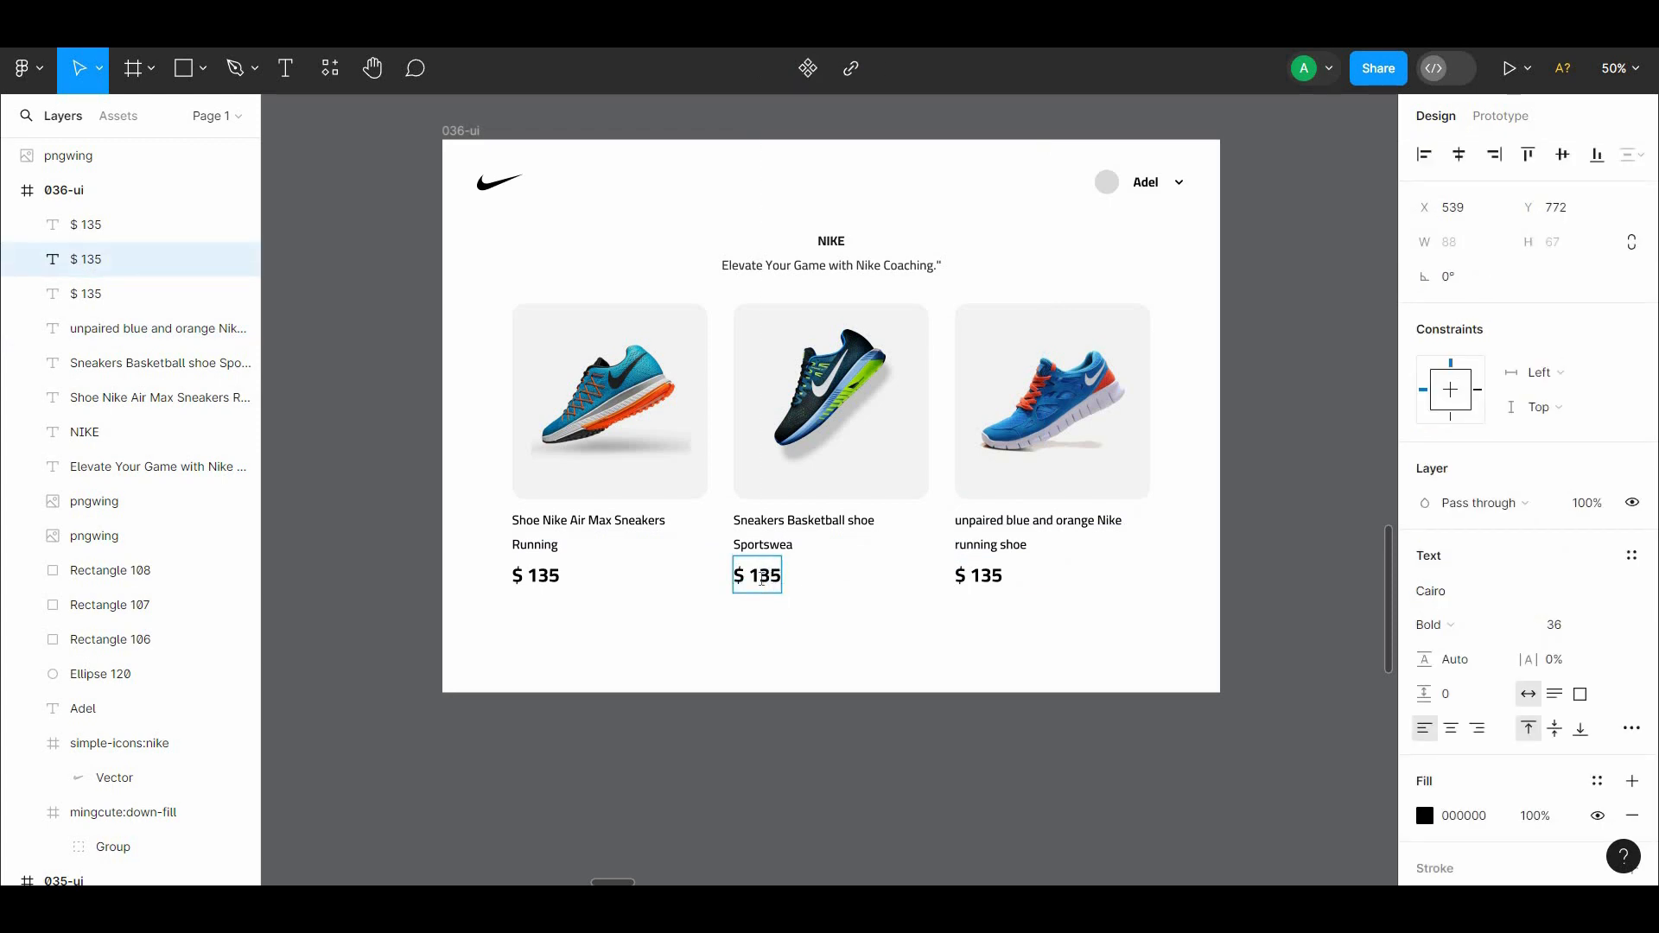
{"action": "type", "text": "179"}
{"action": "key", "text": "Escape"}
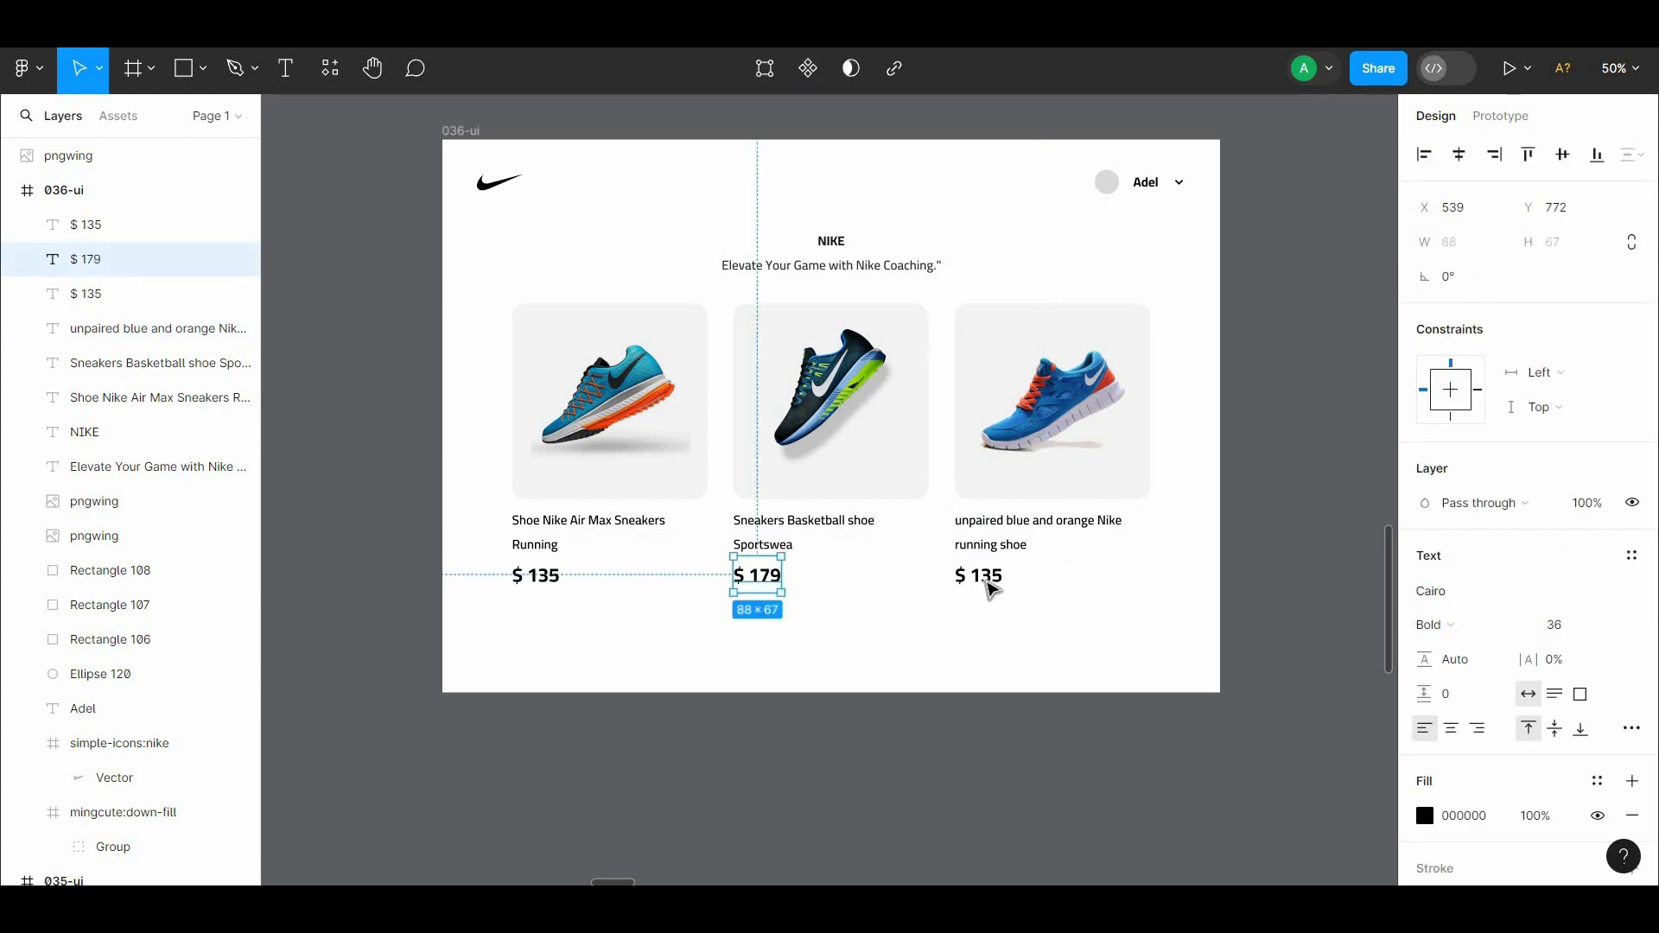
{"action": "double_click", "coordinate": [983, 579]}
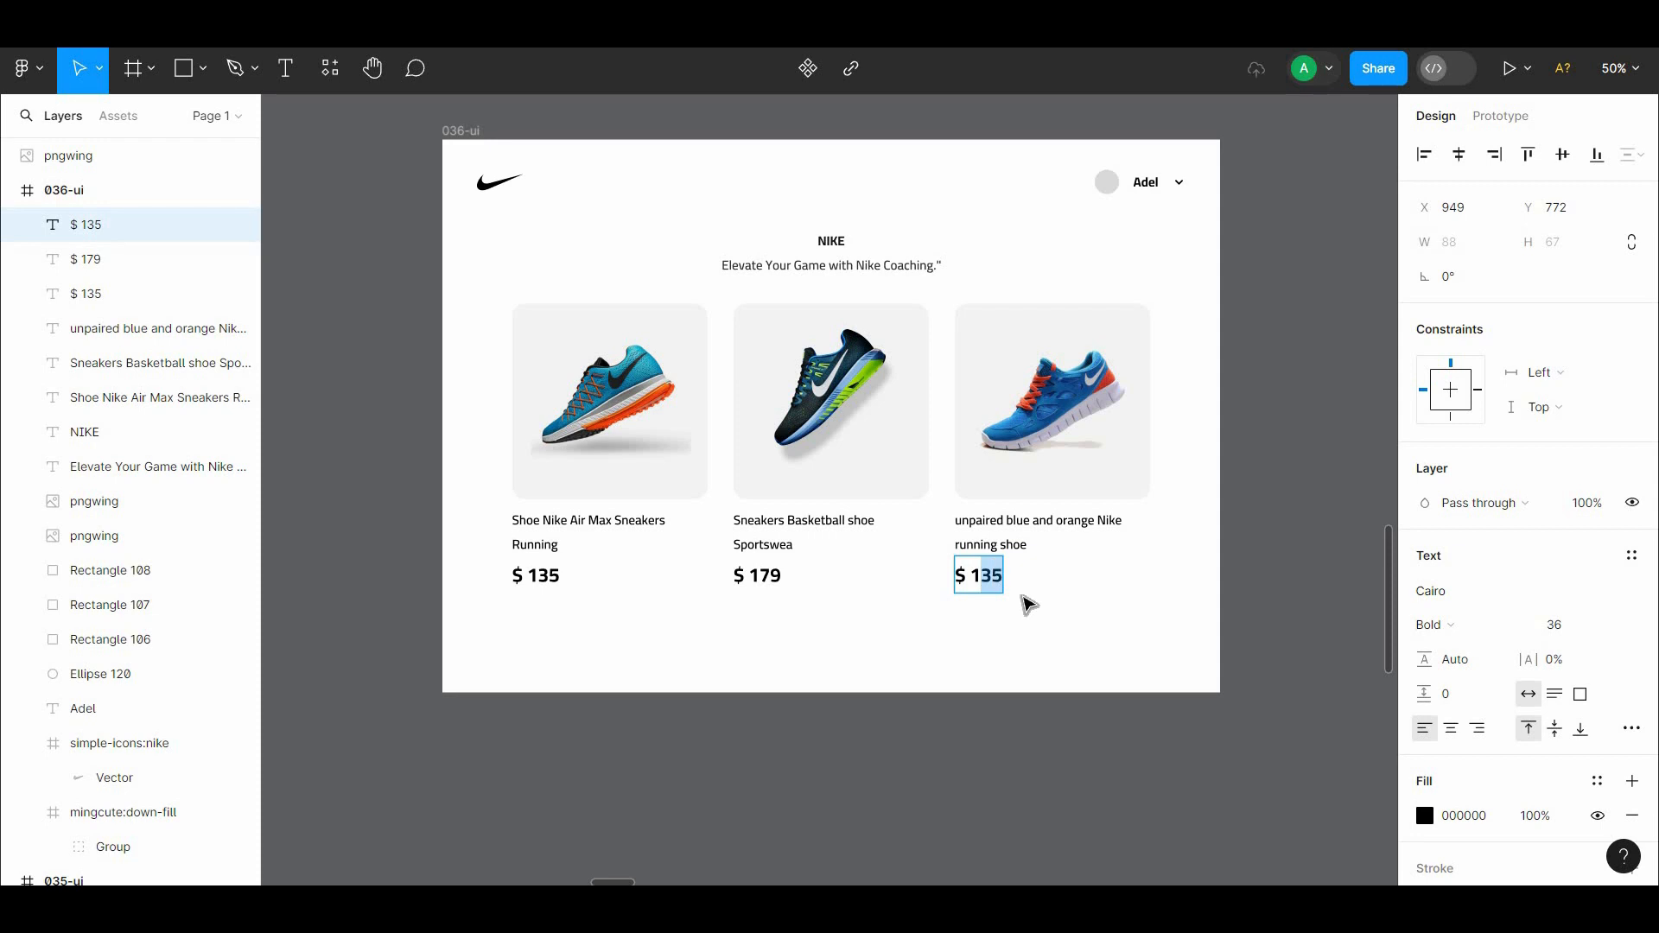
{"action": "key", "text": "Escape"}
{"action": "left_click", "coordinate": [1058, 651]}
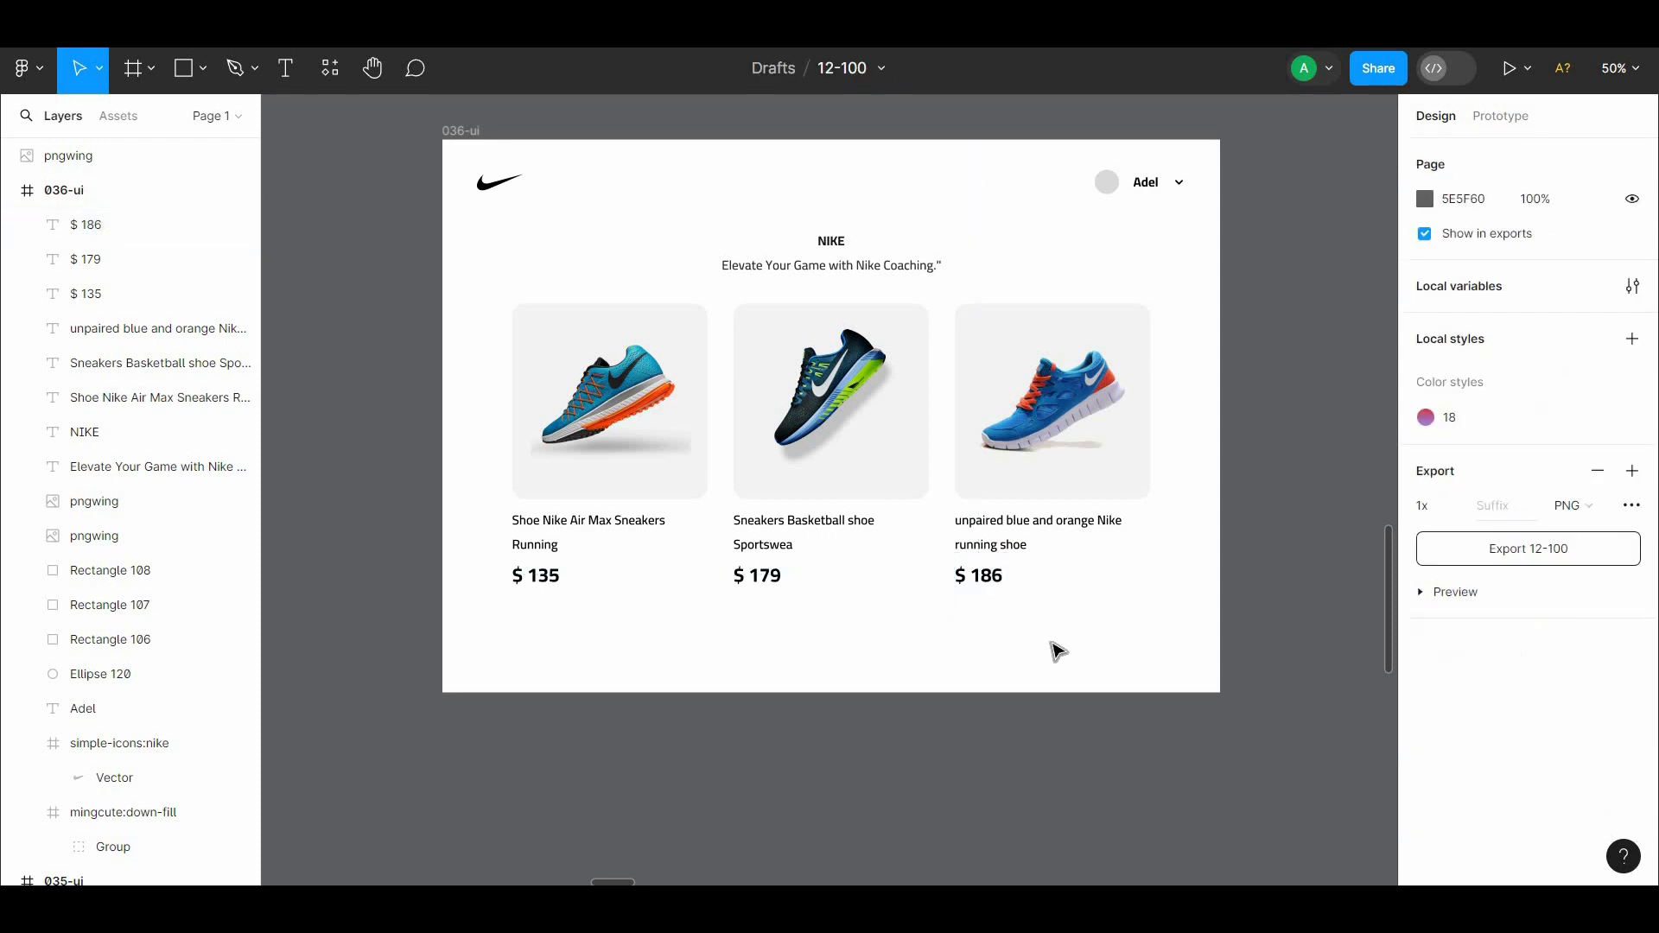
Search the Iconify plugin for "heart" and import the solar:heart-broken icon
{"action": "right_click", "coordinate": [432, 369]}
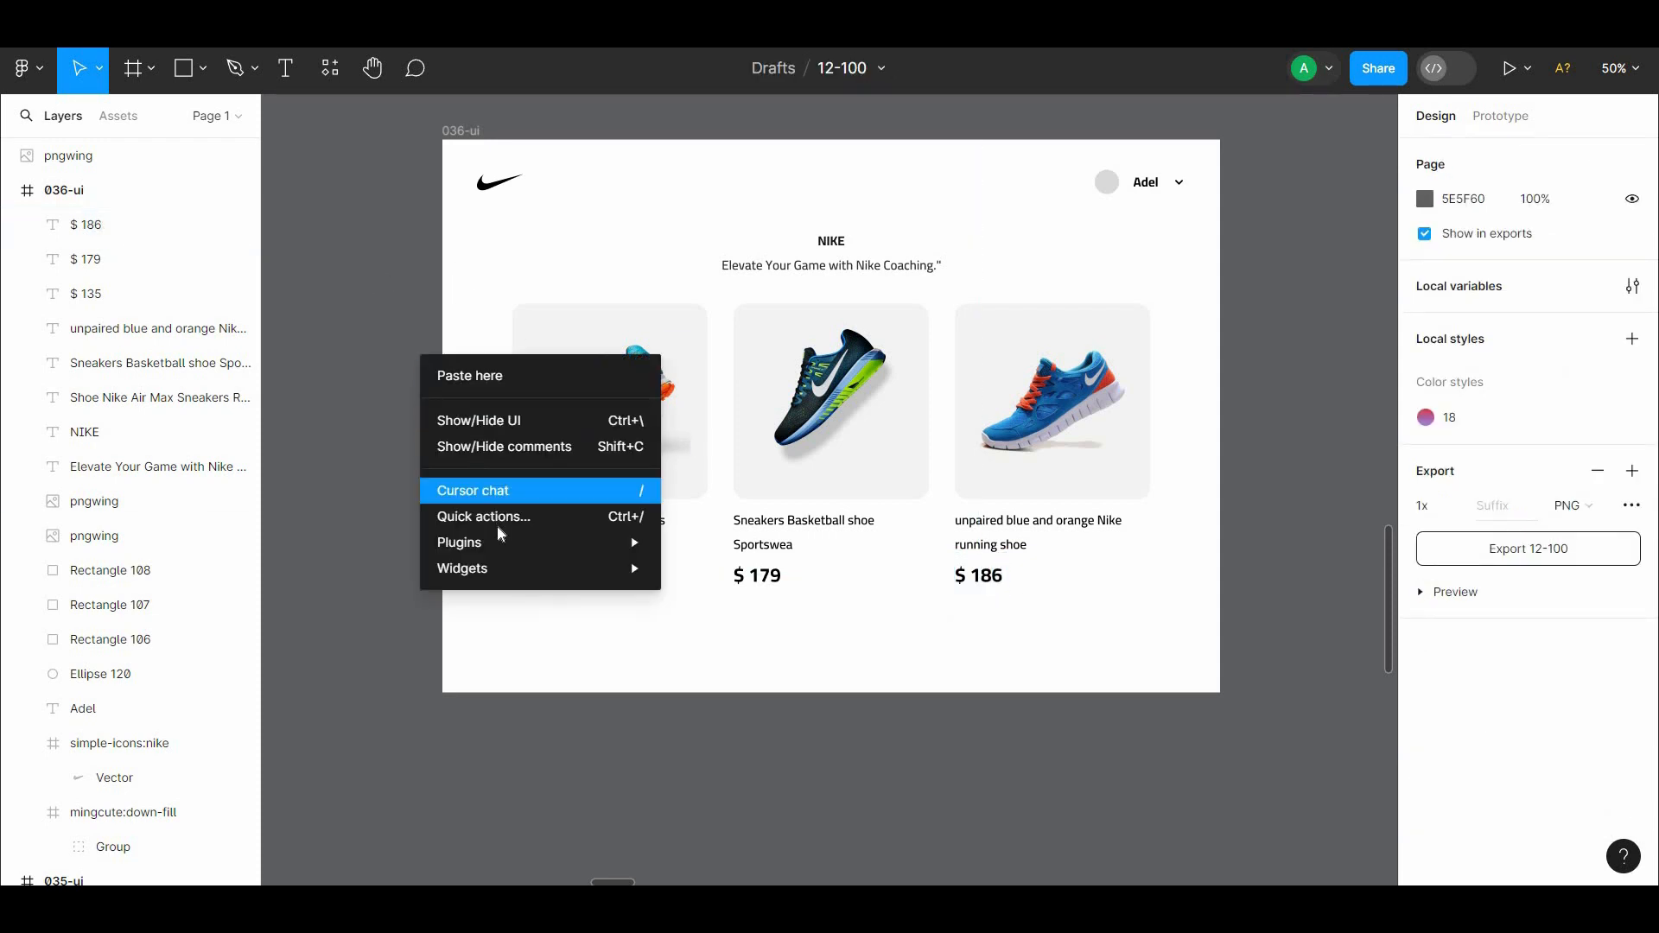
{"action": "mouse_move", "coordinate": [639, 541]}
{"action": "left_click", "coordinate": [692, 242]}
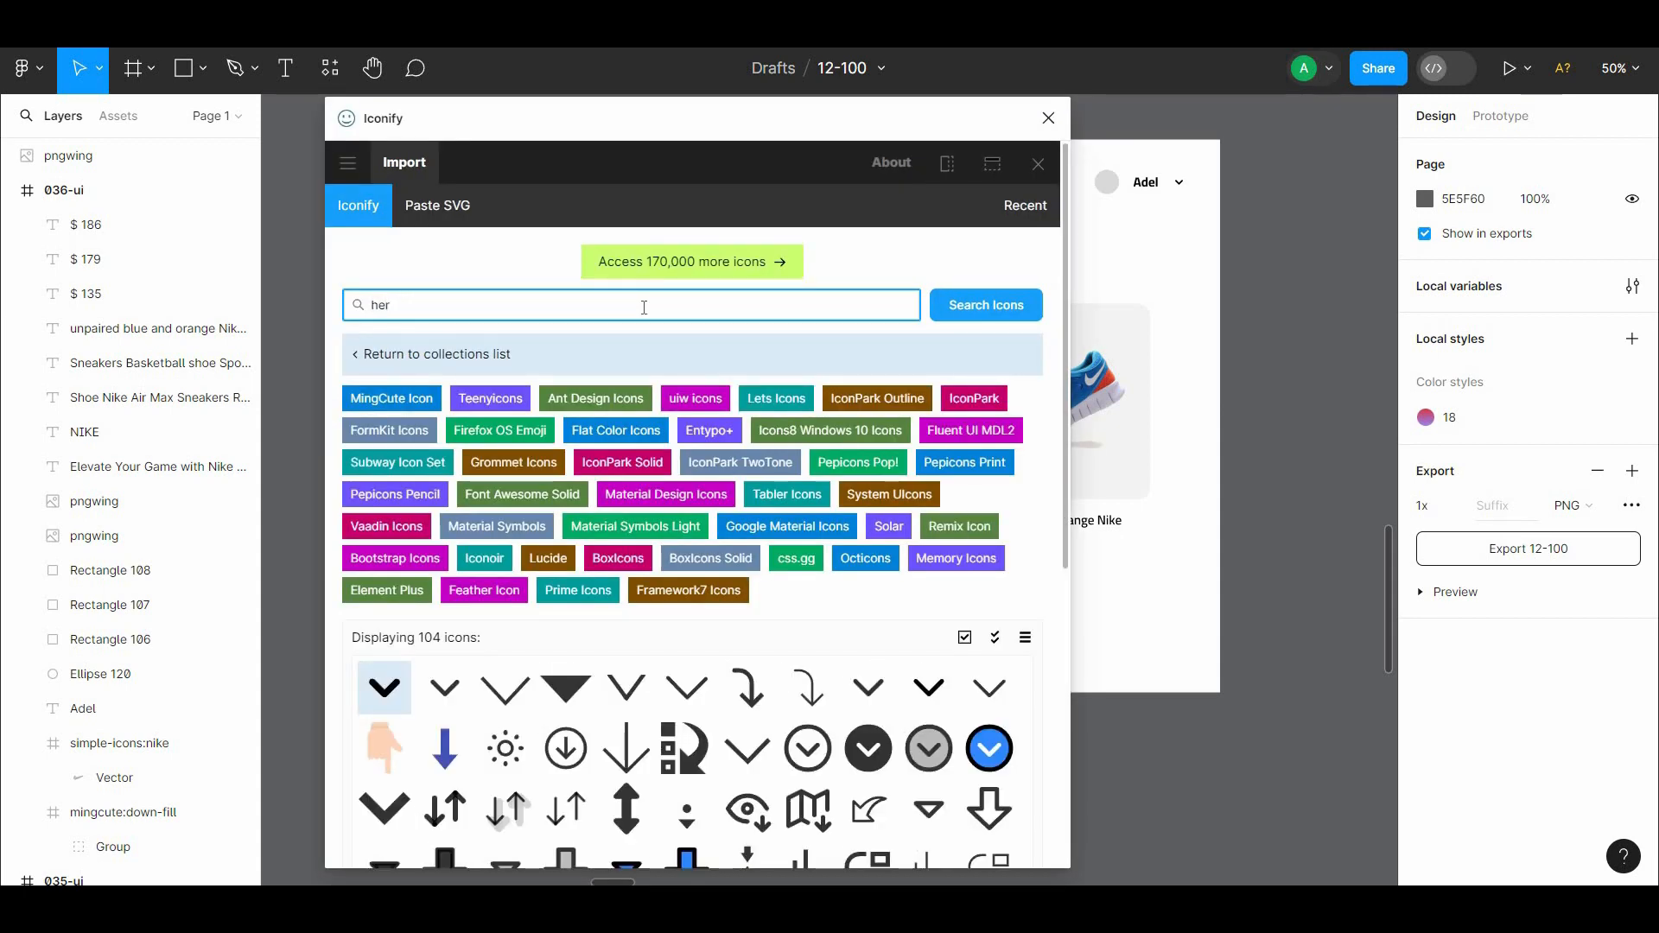
{"action": "left_click", "coordinate": [643, 306]}
{"action": "type", "text": "heart"}
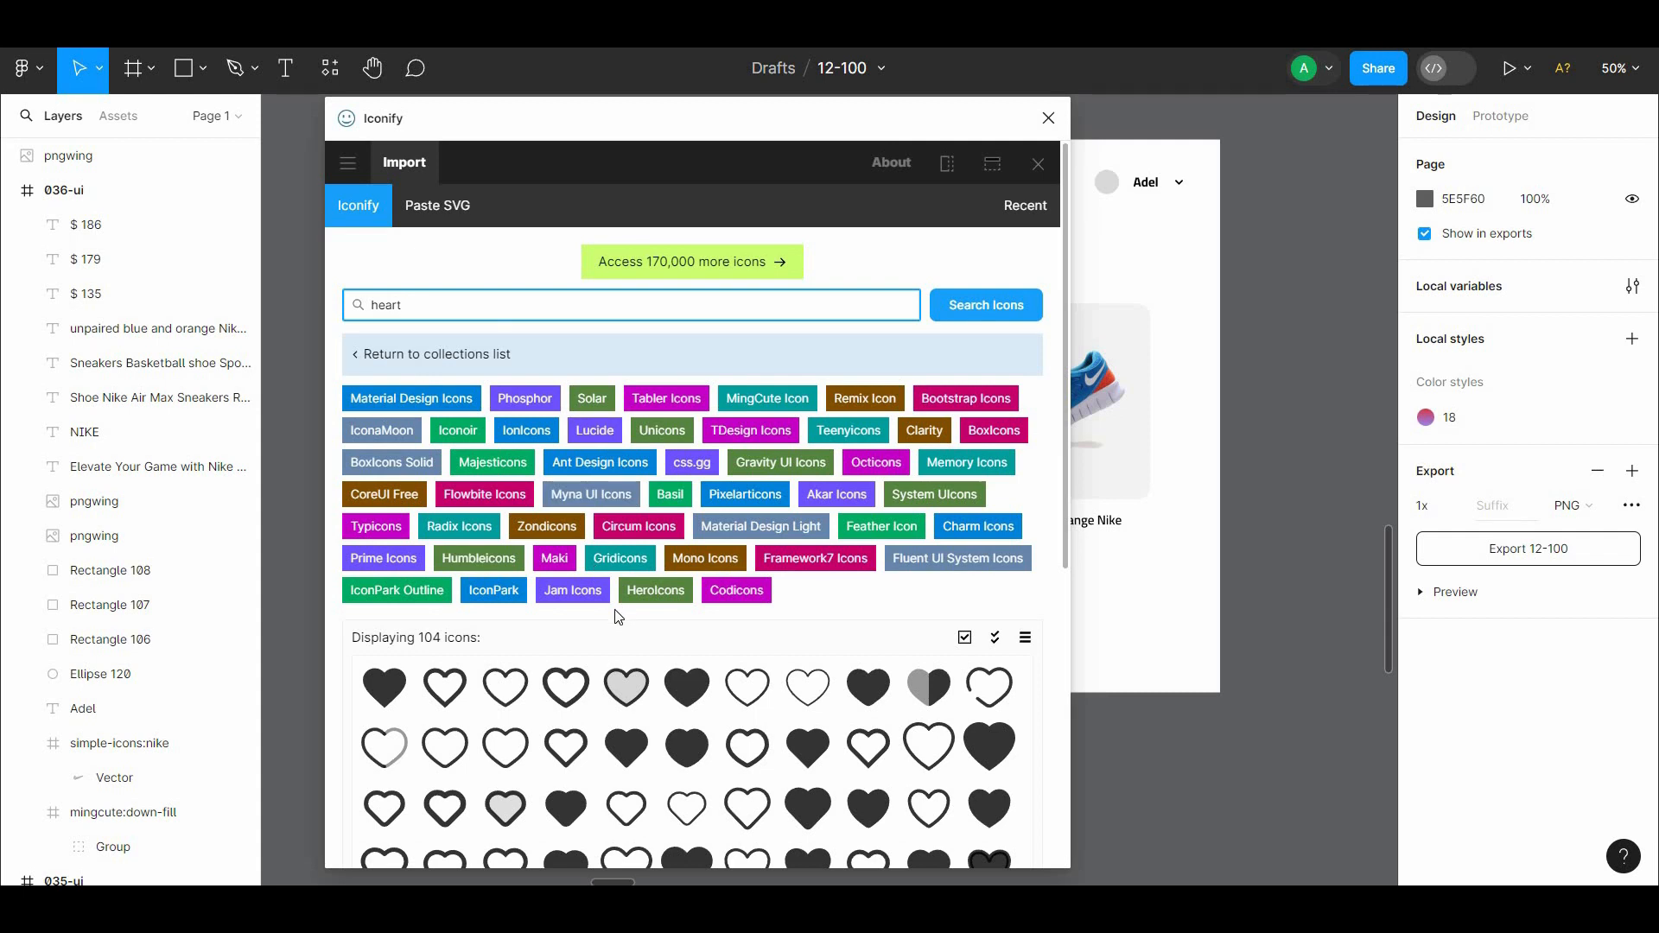
{"action": "left_click", "coordinate": [978, 689]}
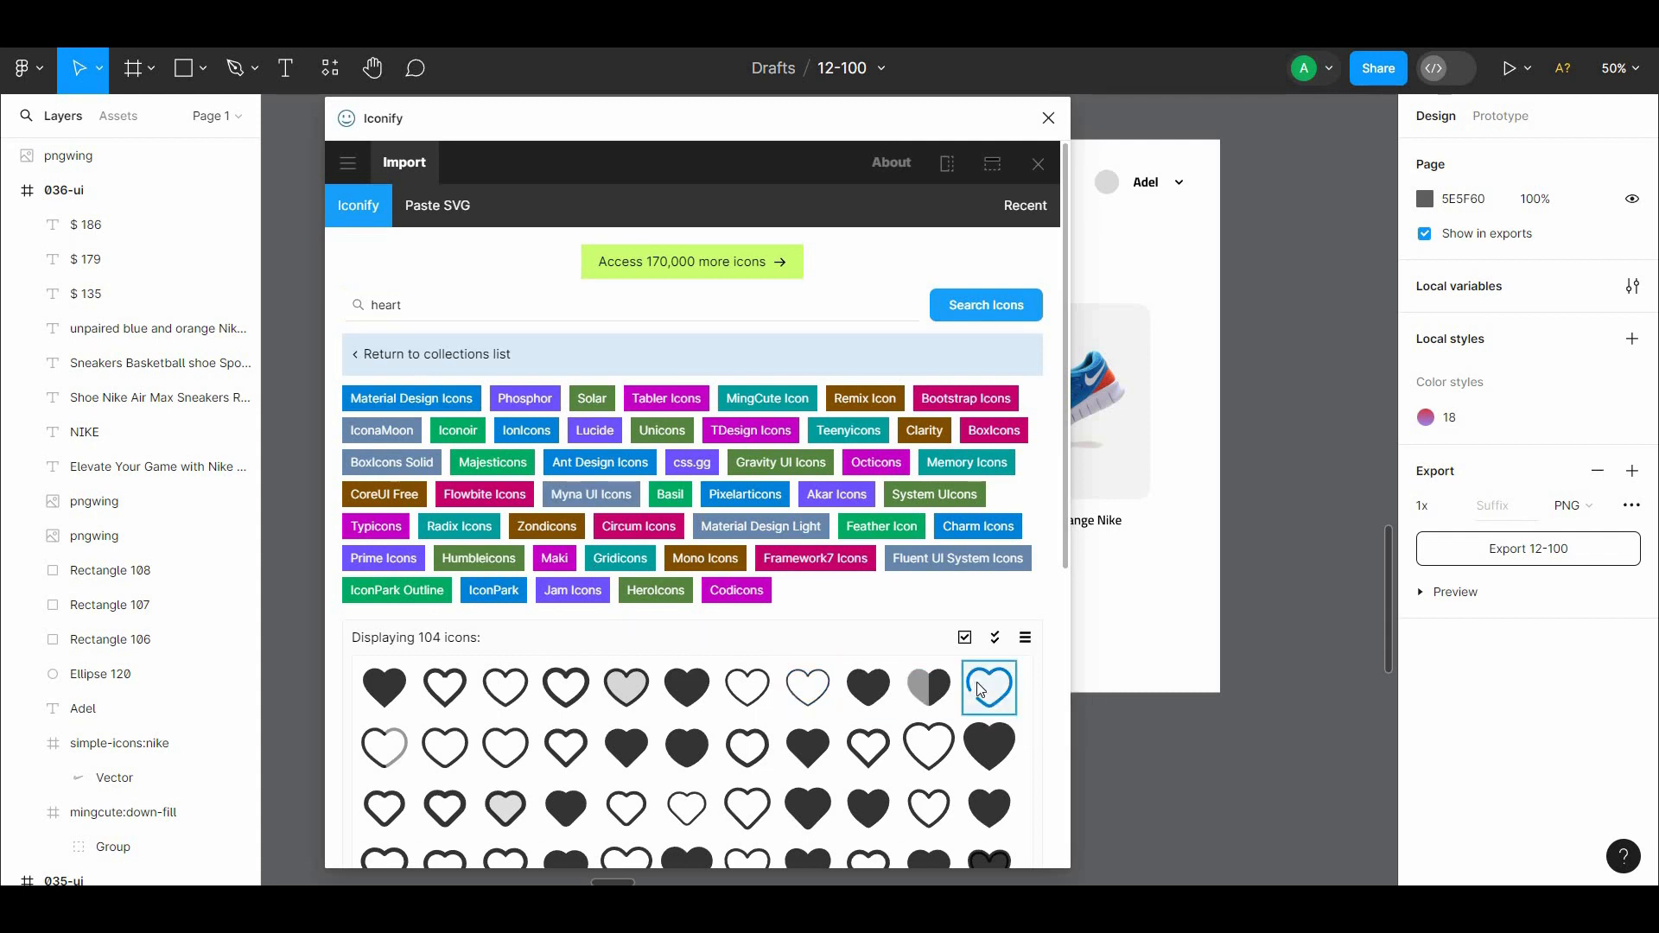
{"action": "left_click", "coordinate": [730, 832]}
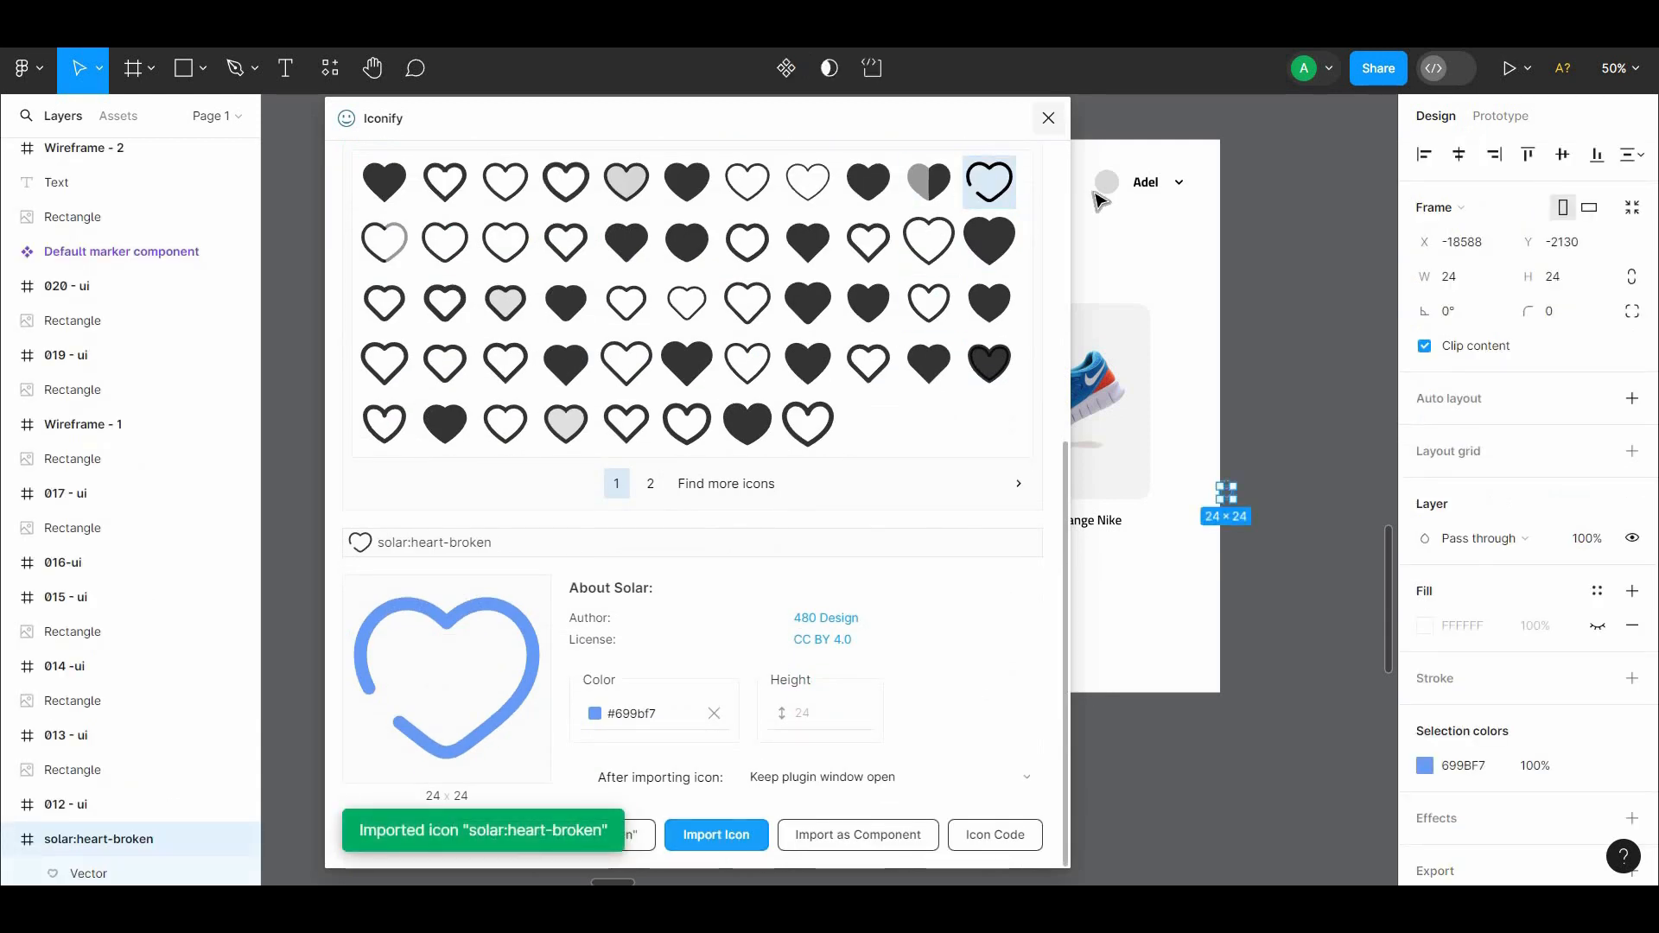
{"action": "left_click", "coordinate": [1048, 118]}
Place the heart icon on the third card's price row, to the right of the price, and colour it black
{"action": "left_click_drag", "start_coordinate": [1232, 490], "coordinate": [1099, 574]}
{"action": "left_click_drag", "start_coordinate": [1652, 537], "coordinate": [1652, 729]}
{"action": "left_click", "coordinate": [1424, 632]}
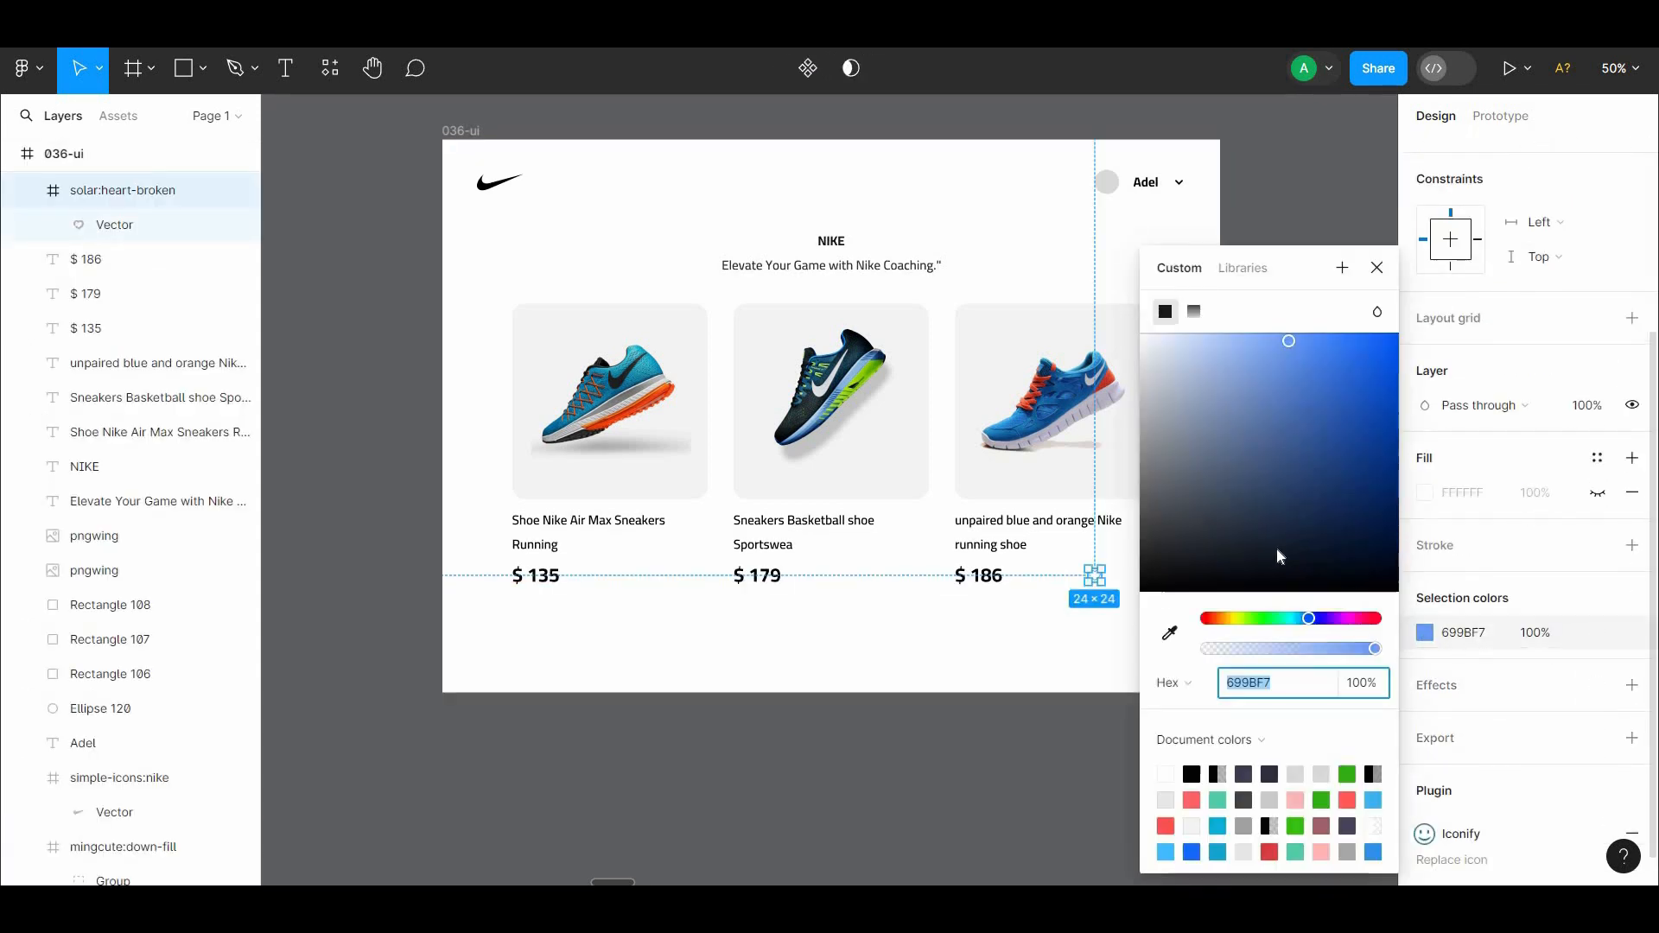
{"action": "left_click_drag", "start_coordinate": [1277, 553], "coordinate": [1288, 600]}
{"action": "left_click", "coordinate": [1074, 730]}
Resize the heart icon proportionally to 36 × 36 and move it under the third card's right edge
{"action": "left_click", "coordinate": [1095, 576]}
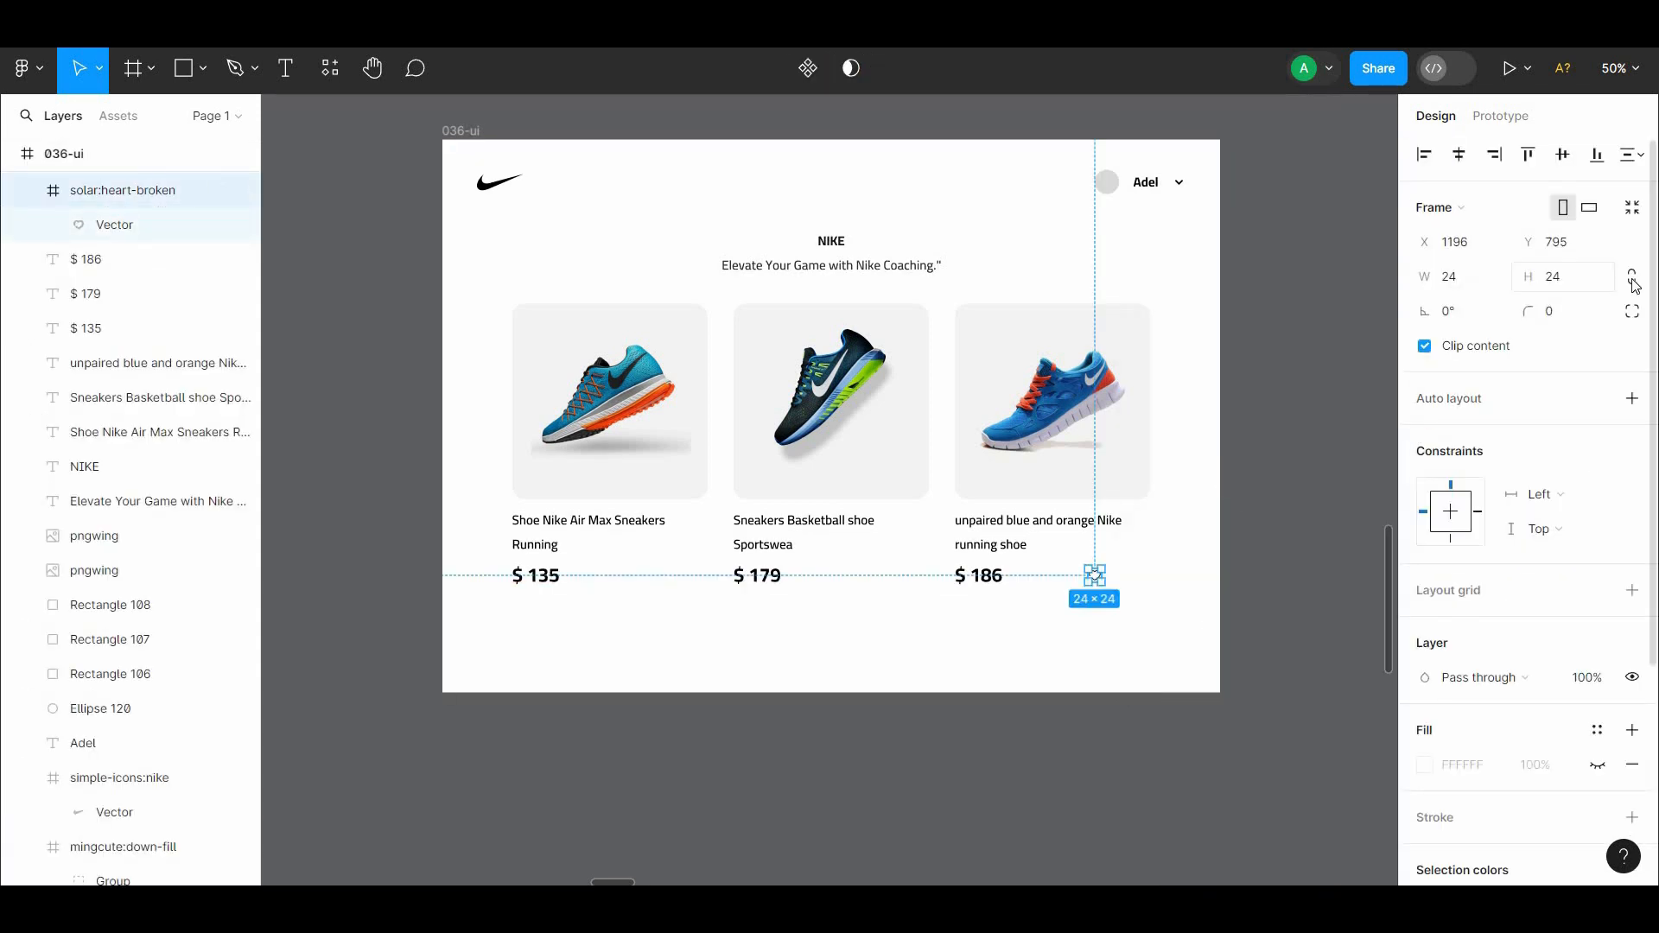
{"action": "type", "text": "36"}
{"action": "left_click", "coordinate": [1310, 386]}
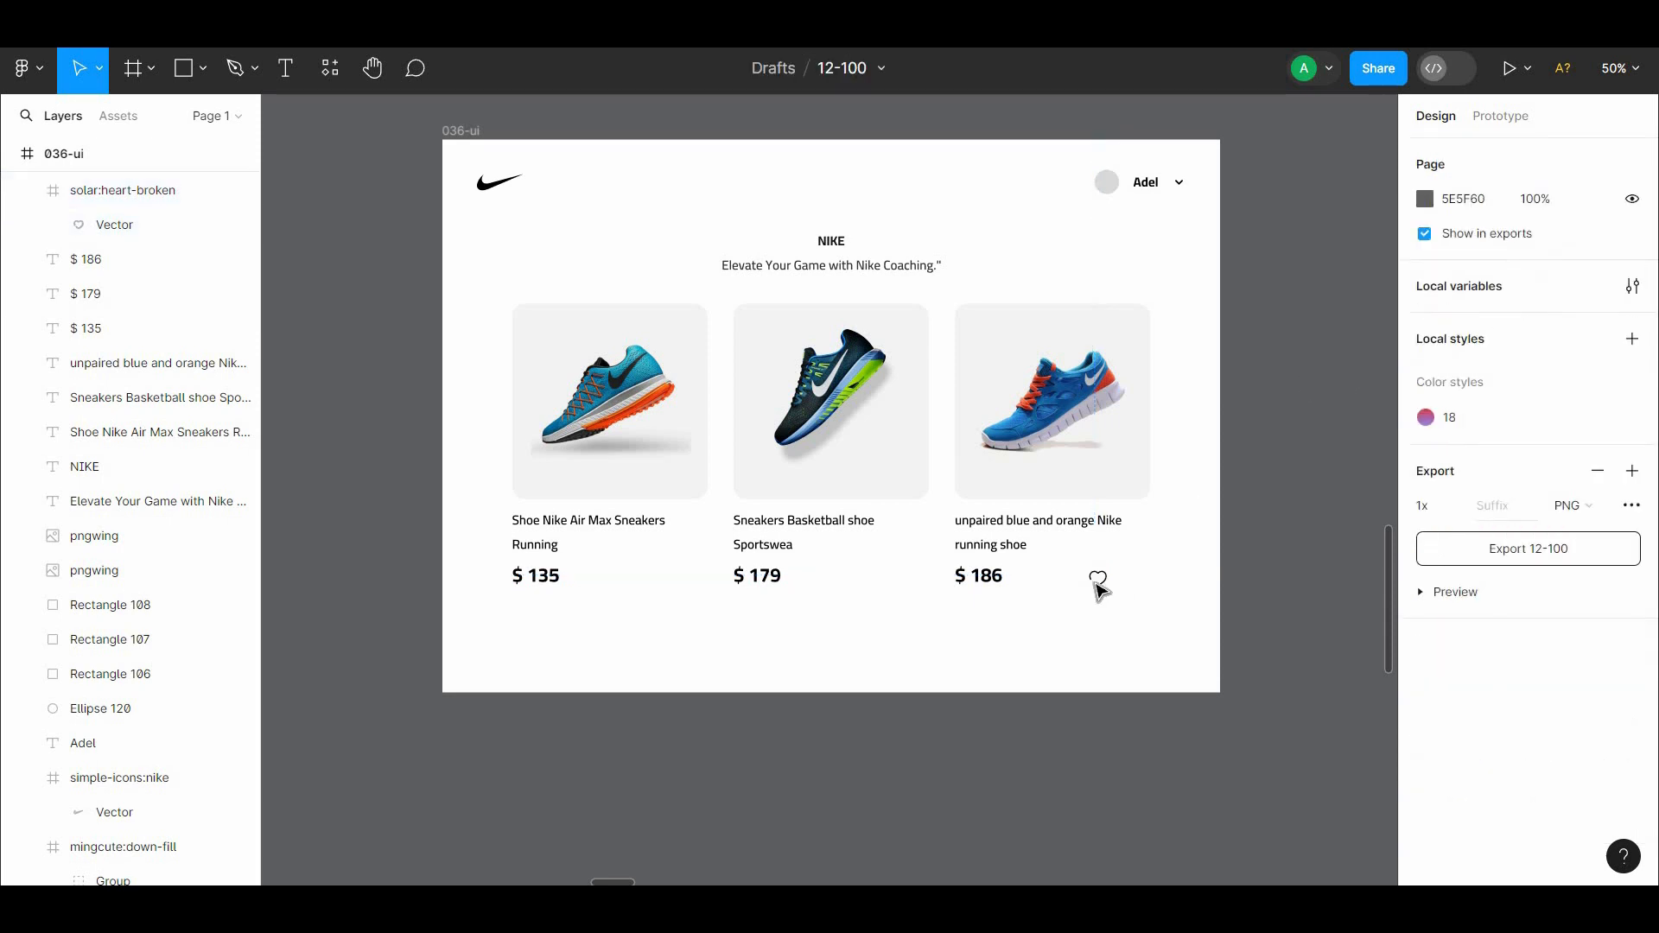
{"action": "left_click_drag", "start_coordinate": [1096, 581], "coordinate": [1139, 577]}
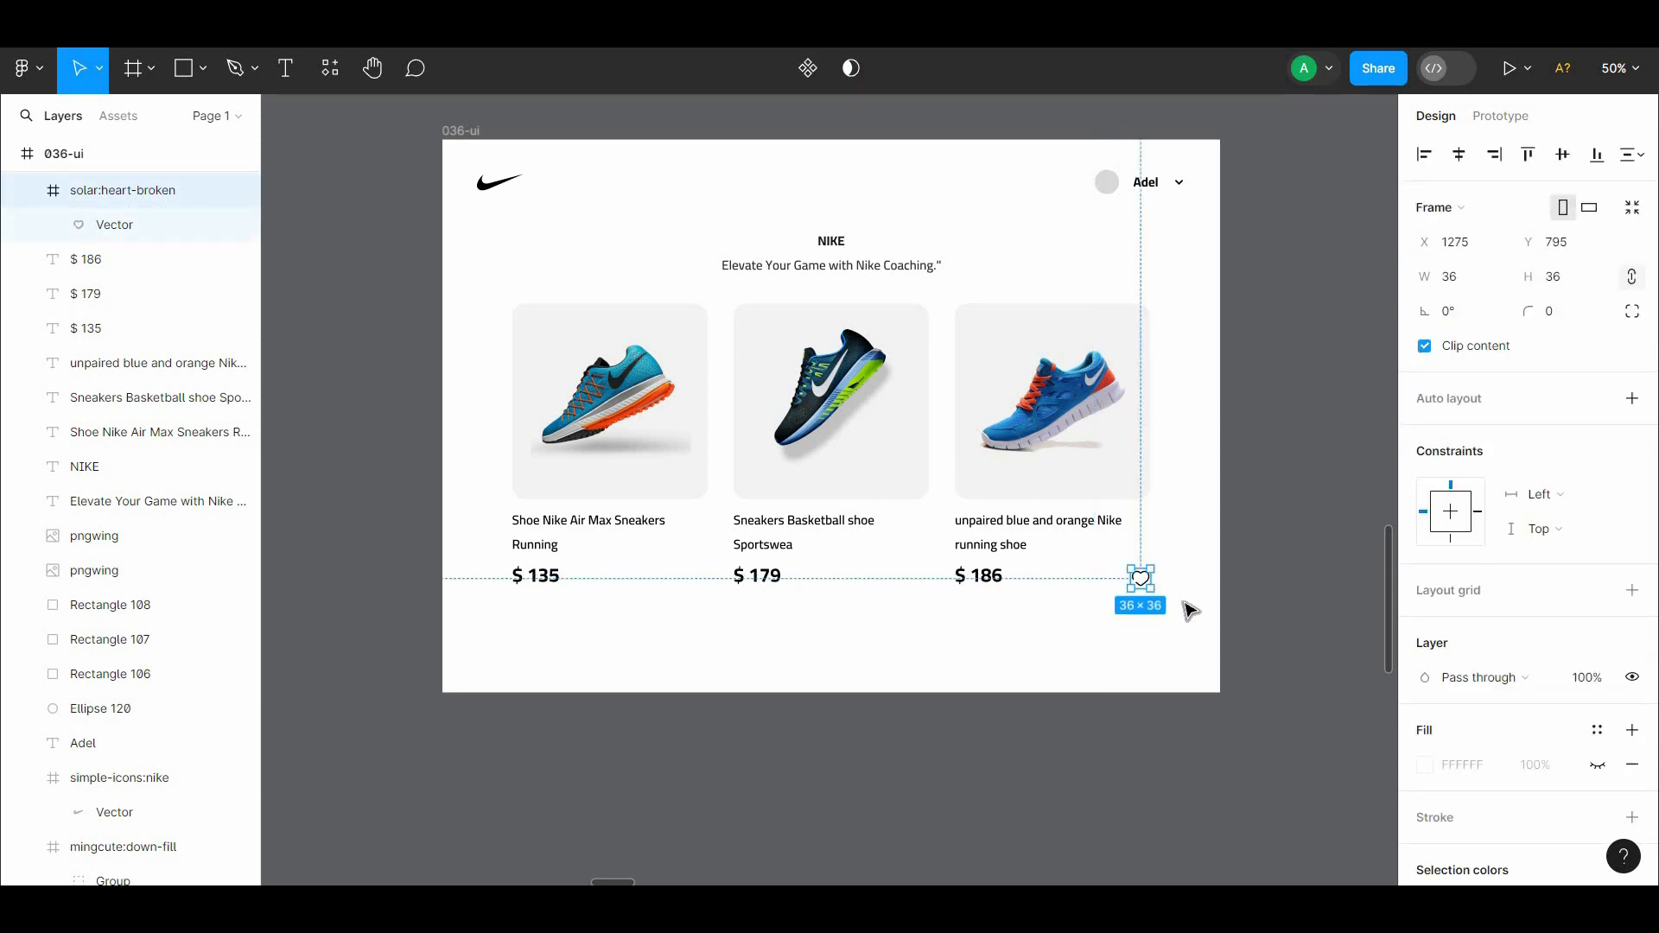
Try to align the heart icon with the third card's image background along their top edges, then undo it
{"action": "left_click", "coordinate": [1185, 611]}
{"action": "left_click", "coordinate": [1141, 577]}
{"action": "left_click", "coordinate": [1127, 480], "text": "shift"}
{"action": "left_click", "coordinate": [1527, 159]}
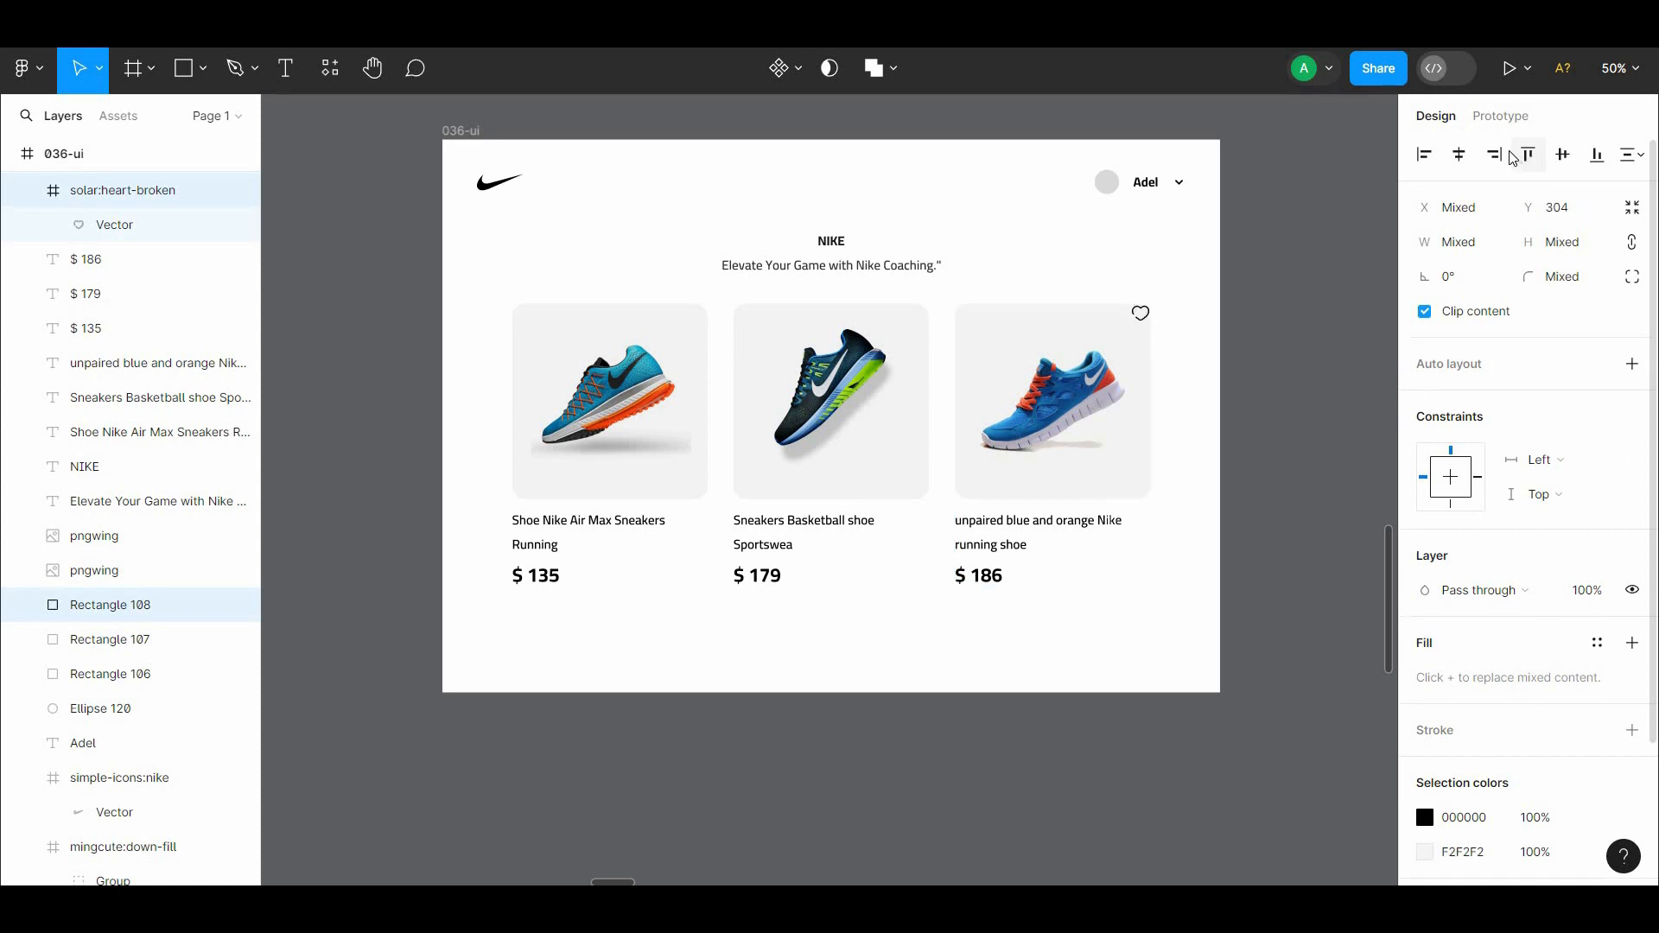
{"action": "key", "text": "ctrl+z"}
{"action": "left_click", "coordinate": [1298, 336]}
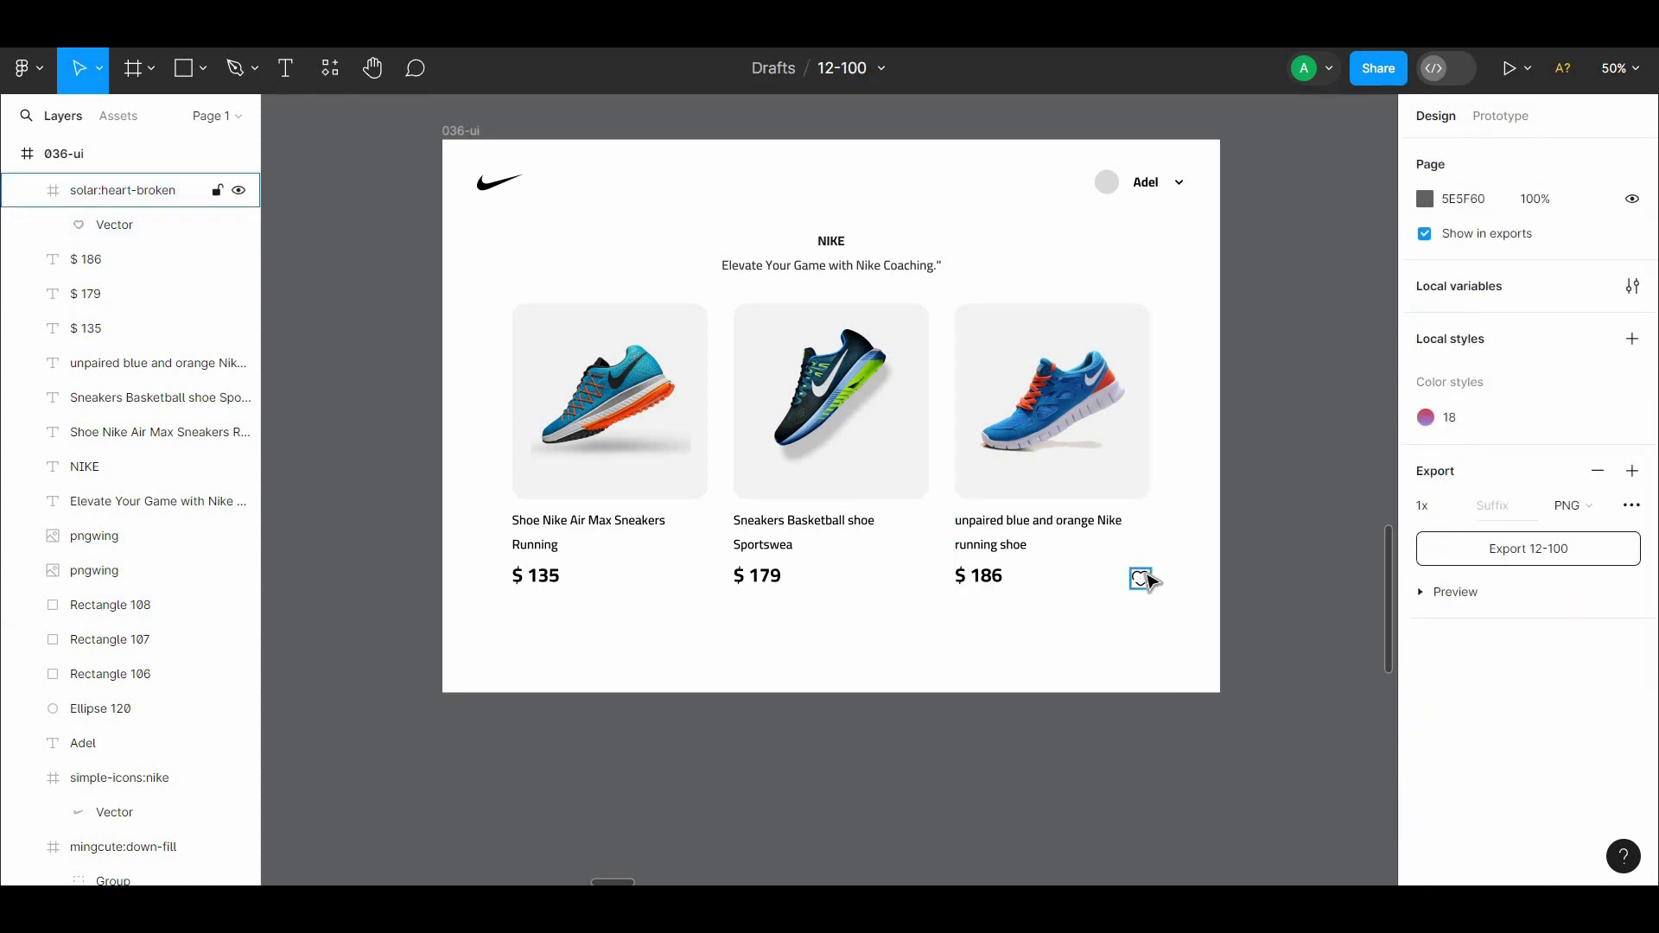
Copy the heart icon to the second and first cards, and align all prices and hearts on their vertical centres
{"action": "left_click_drag", "start_coordinate": [1140, 578], "coordinate": [702, 581]}
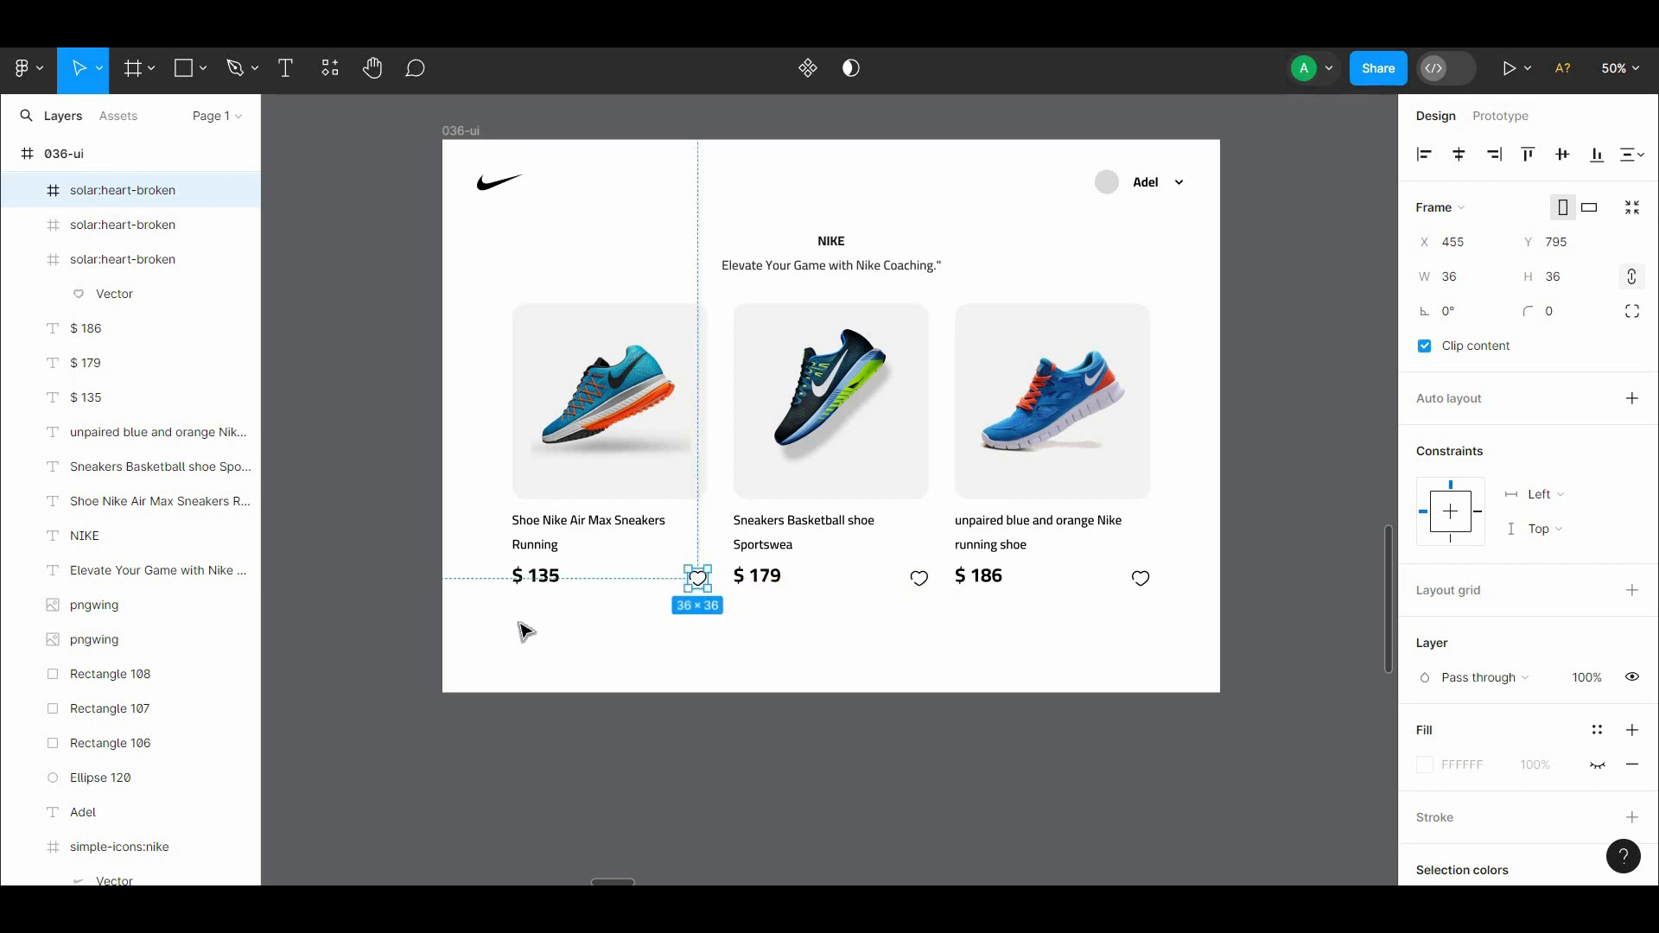
{"action": "left_click_drag", "start_coordinate": [519, 617], "coordinate": [1194, 586]}
{"action": "left_click", "coordinate": [1566, 159]}
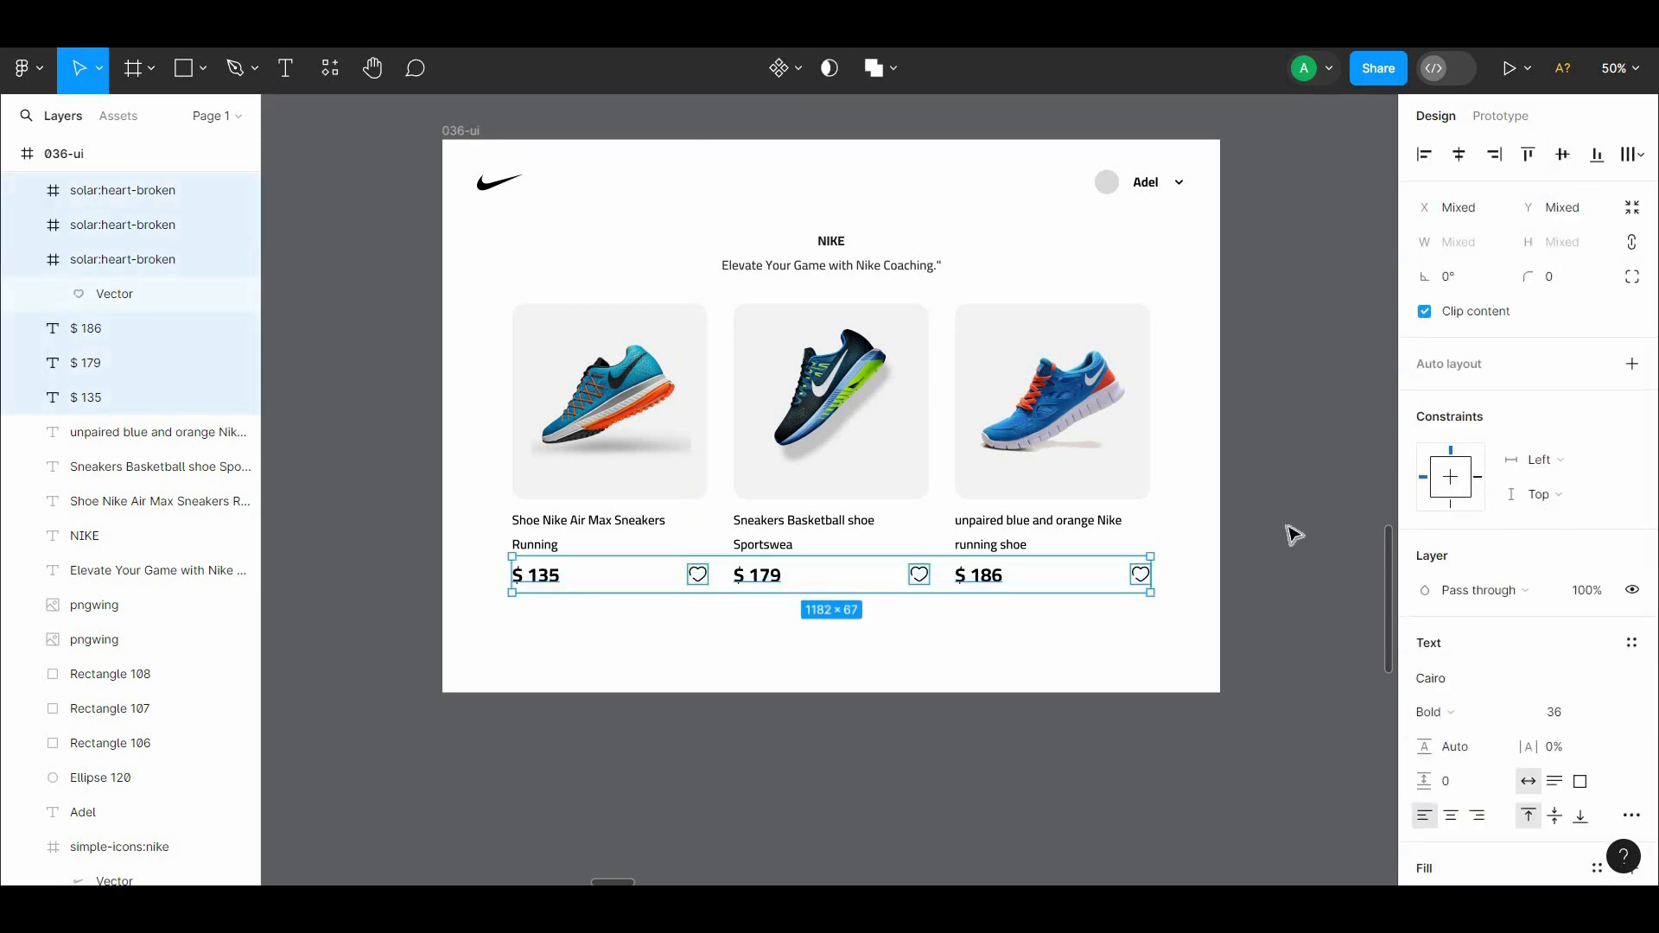
{"action": "left_click", "coordinate": [1289, 533]}
{"action": "left_click", "coordinate": [1141, 578]}
{"action": "left_click", "coordinate": [994, 574], "text": "shift"}
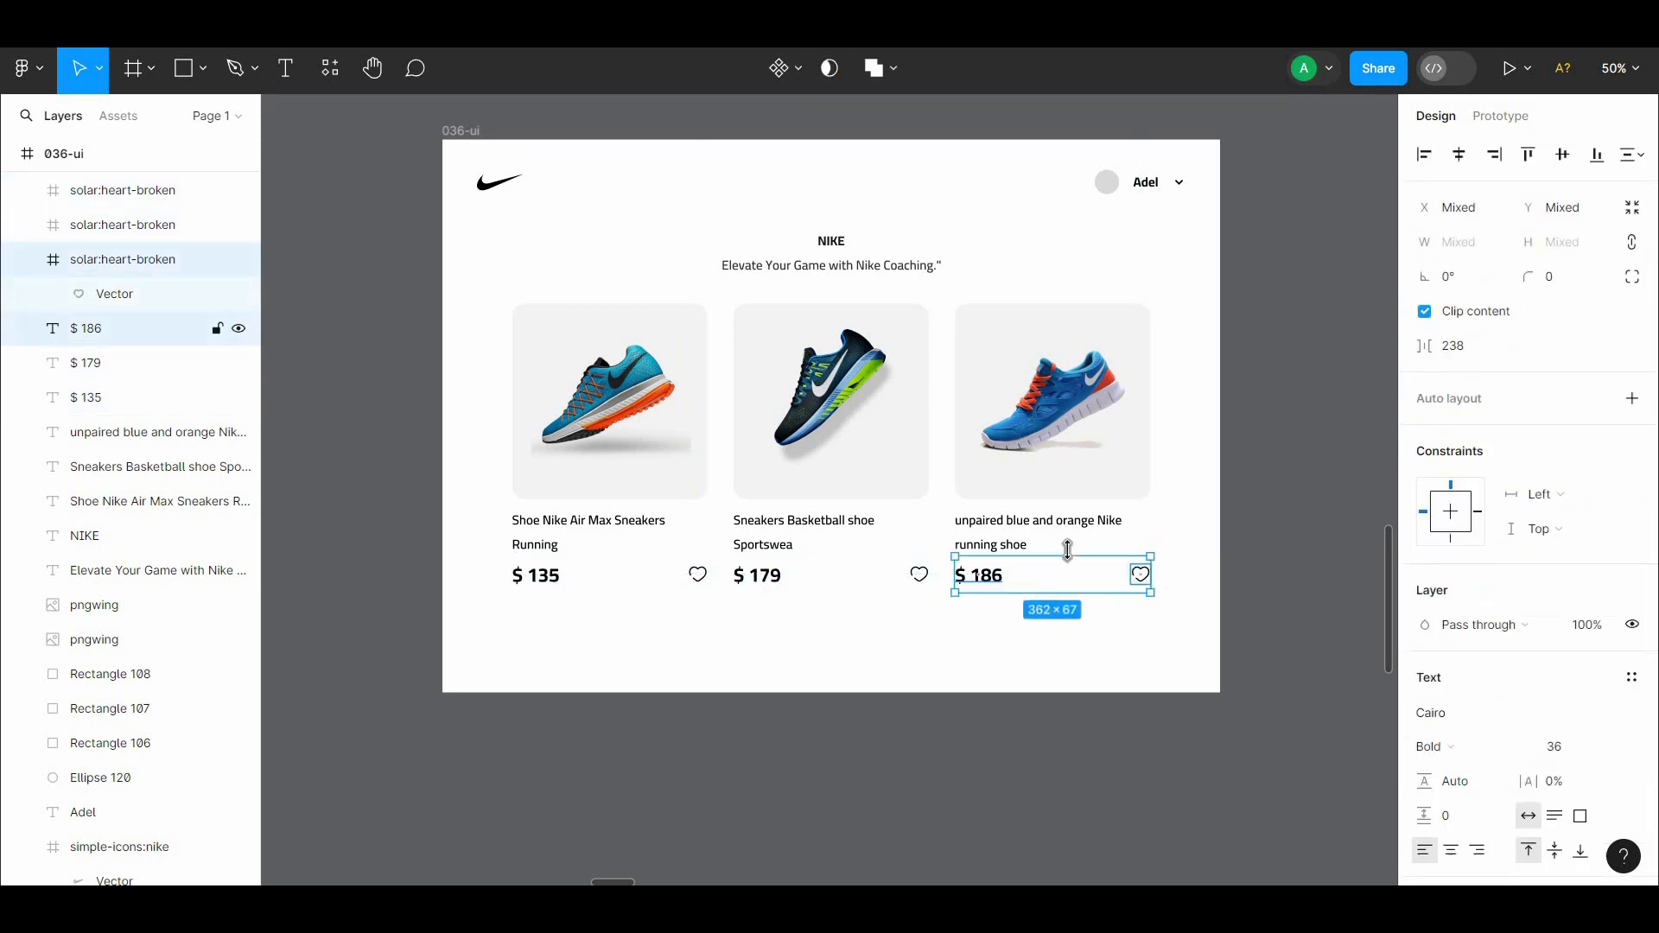
{"action": "left_click", "coordinate": [942, 639]}
{"action": "left_click_drag", "start_coordinate": [948, 637], "coordinate": [972, 662]}
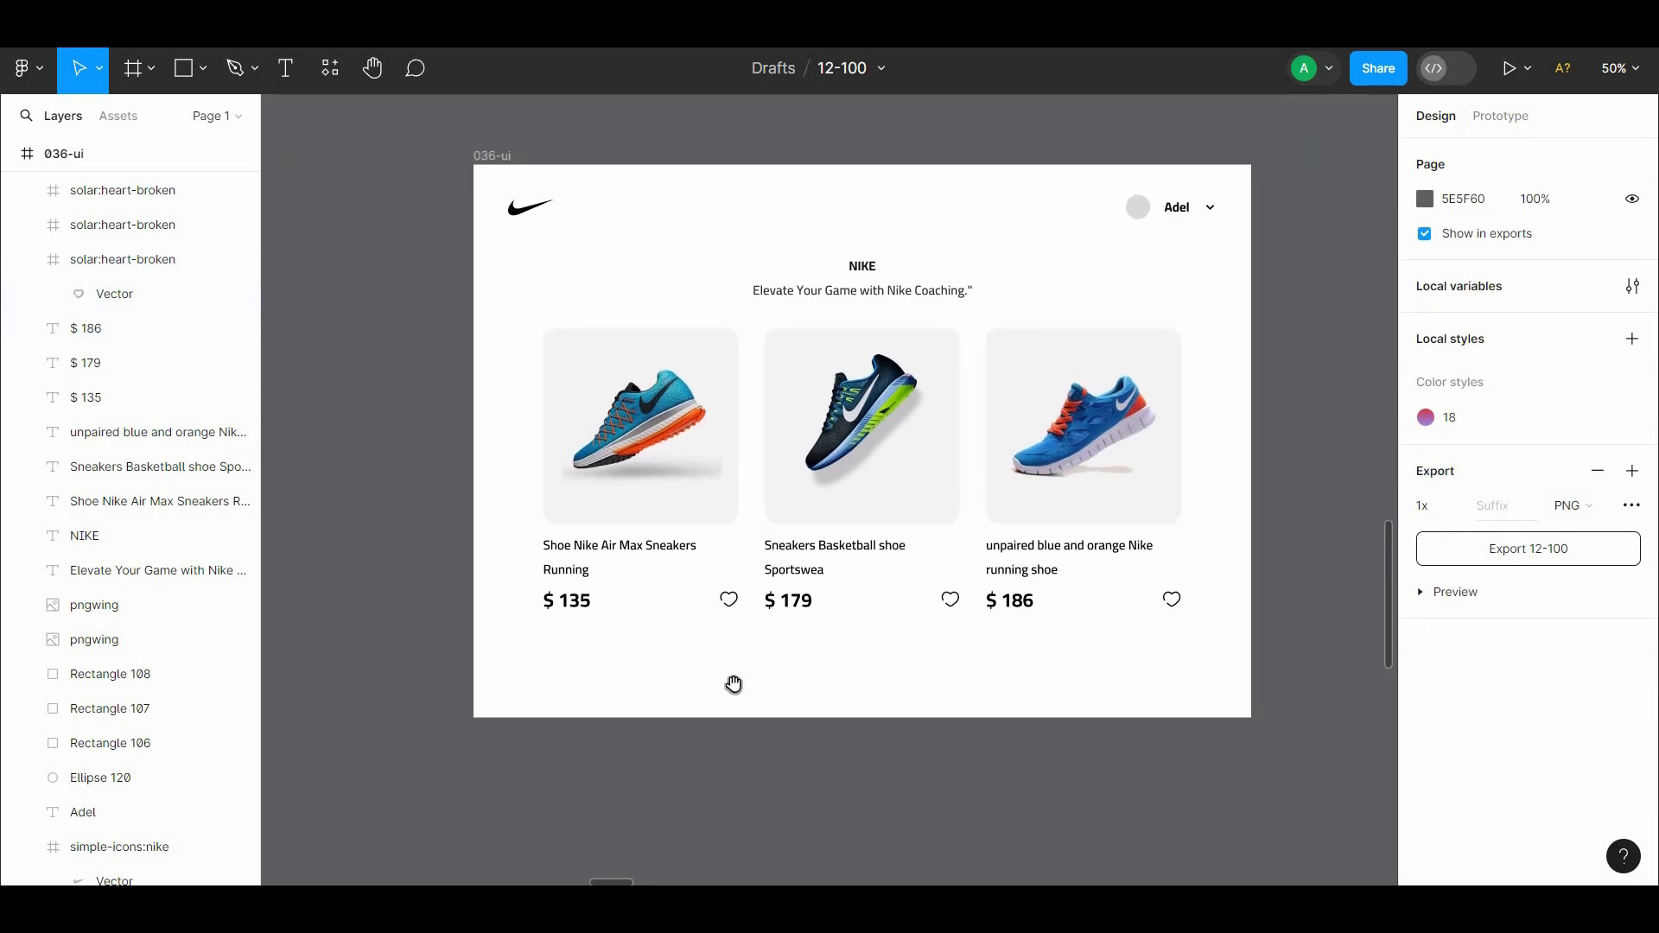
Nudge the three heart icons slightly left, just inside the right edges of their cards
{"action": "left_click", "coordinate": [1171, 602]}
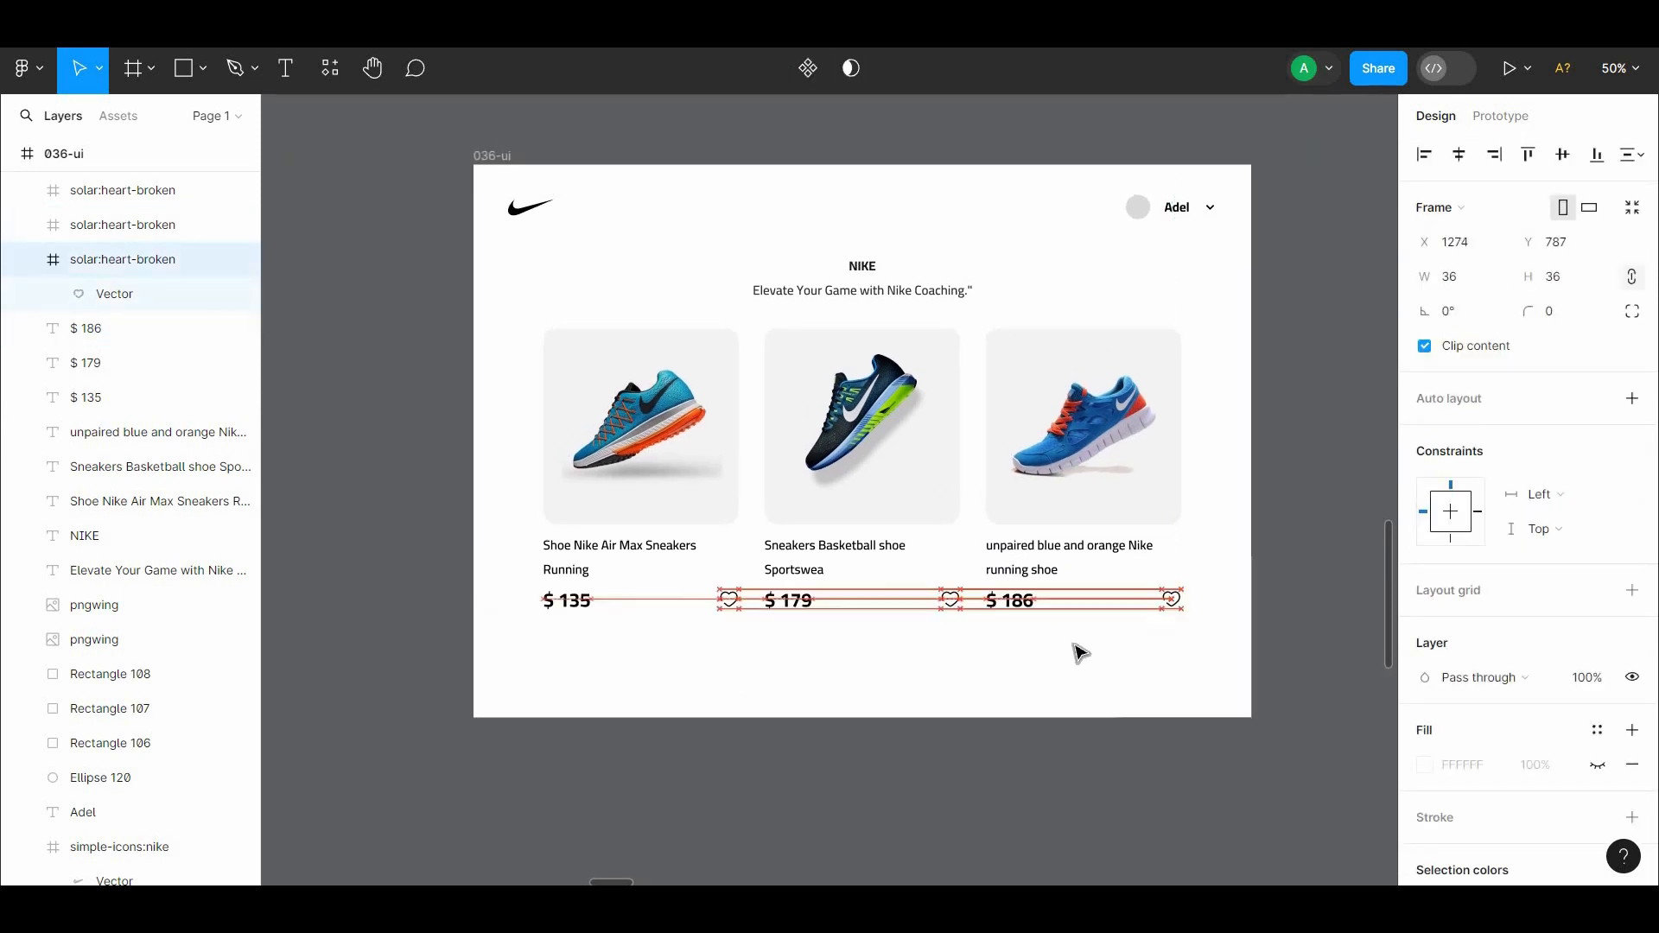
{"action": "left_click", "coordinate": [950, 602]}
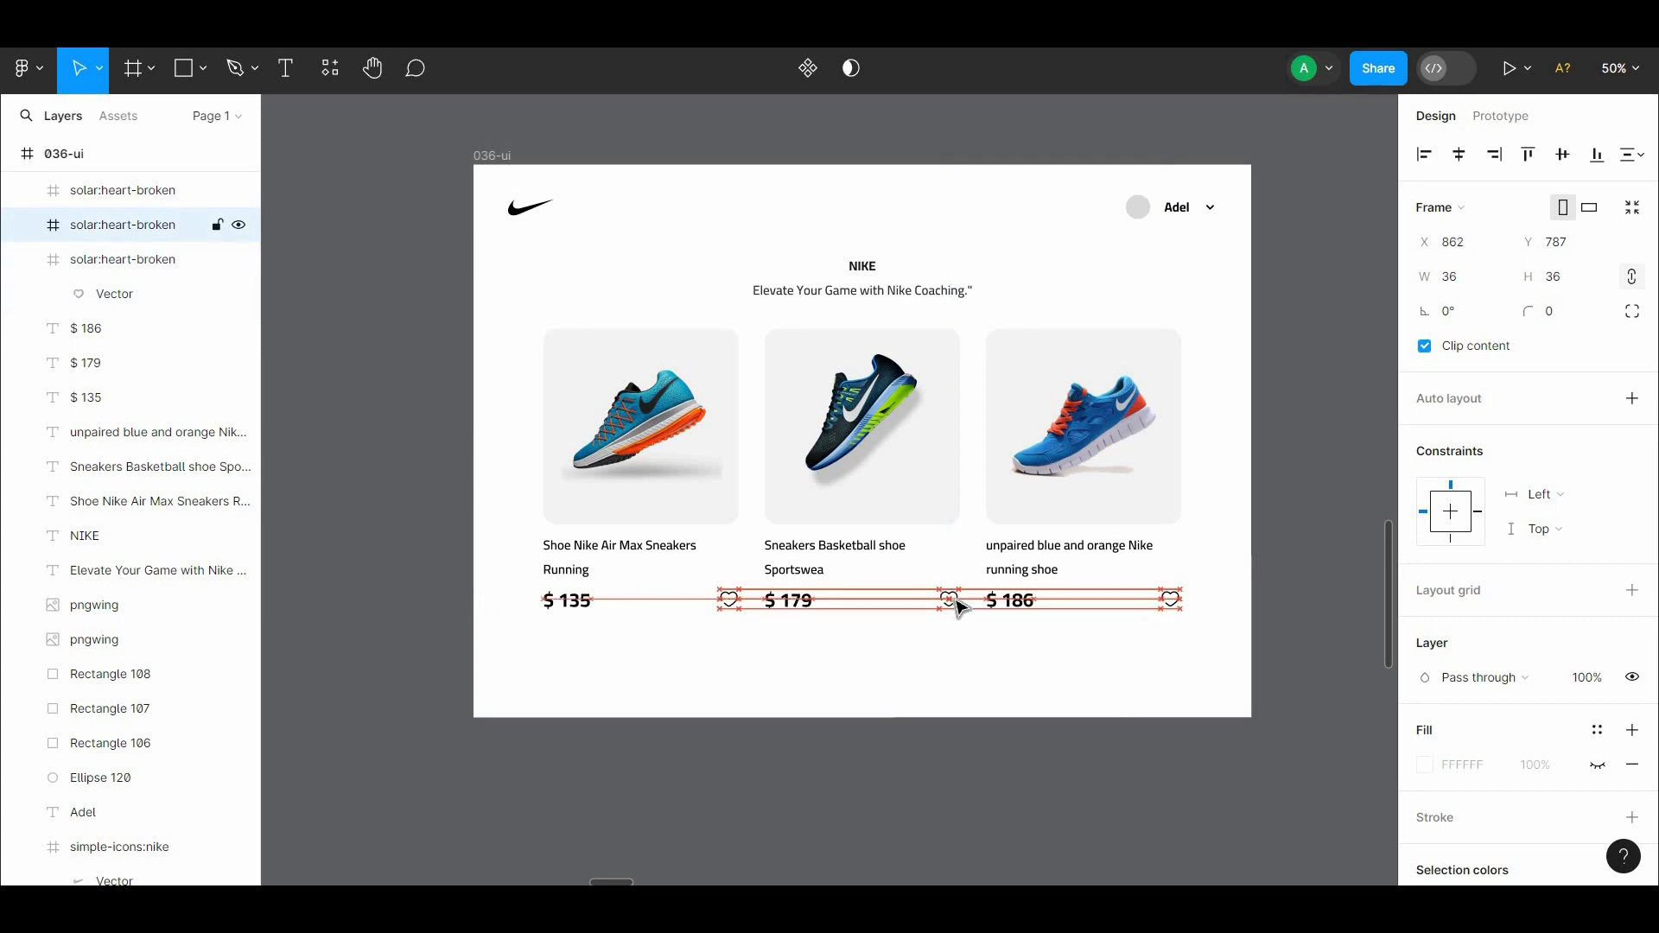
{"action": "left_click", "coordinate": [728, 602]}
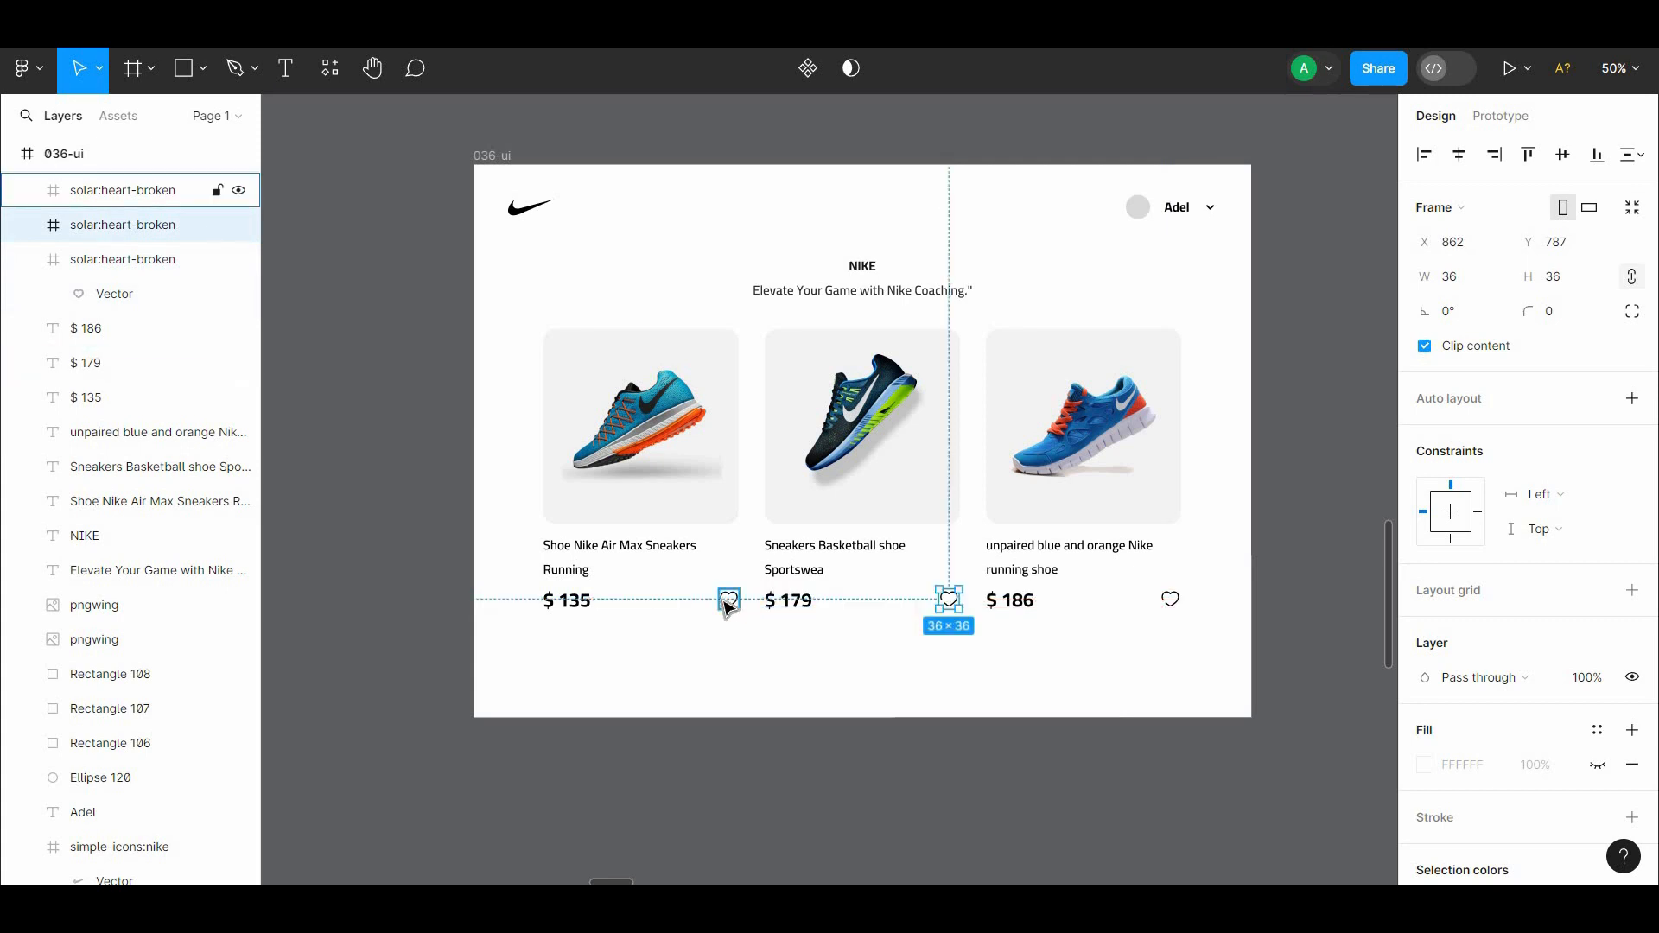
{"action": "left_click", "coordinate": [898, 663]}
{"action": "left_click_drag", "start_coordinate": [951, 670], "coordinate": [962, 703]}
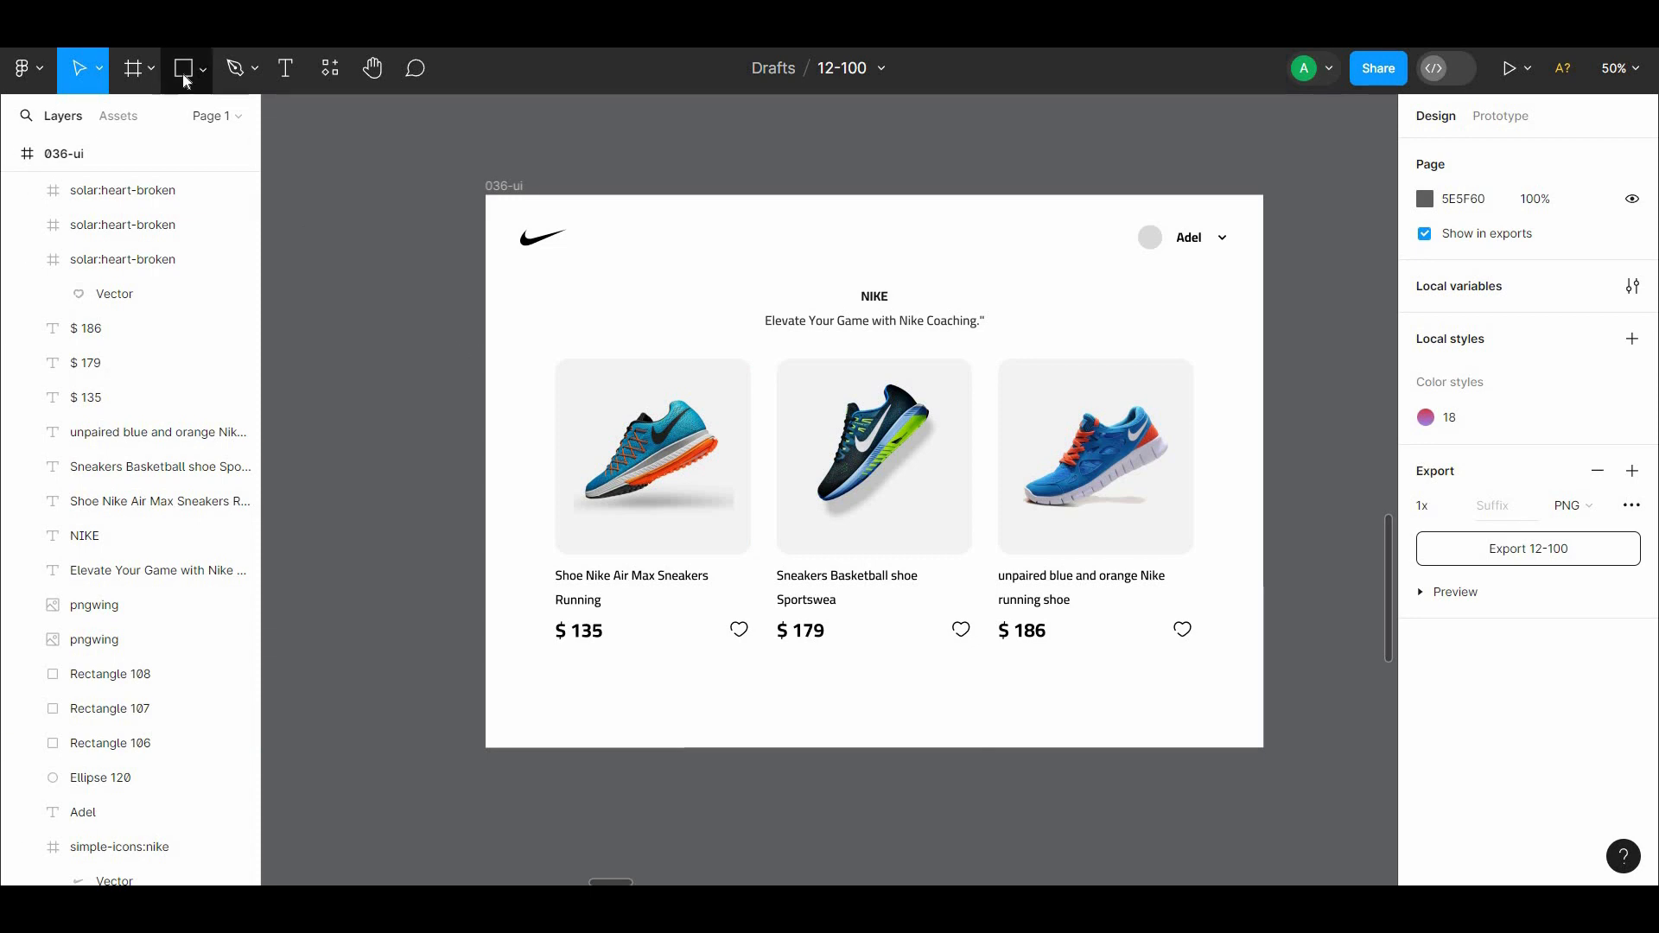
Draw a rectangle about 373 × 545 over the first card, with a black stroke and no fill
{"action": "key", "text": "r"}
{"action": "left_click", "coordinate": [622, 322]}
{"action": "left_click_drag", "start_coordinate": [612, 315], "coordinate": [793, 646]}
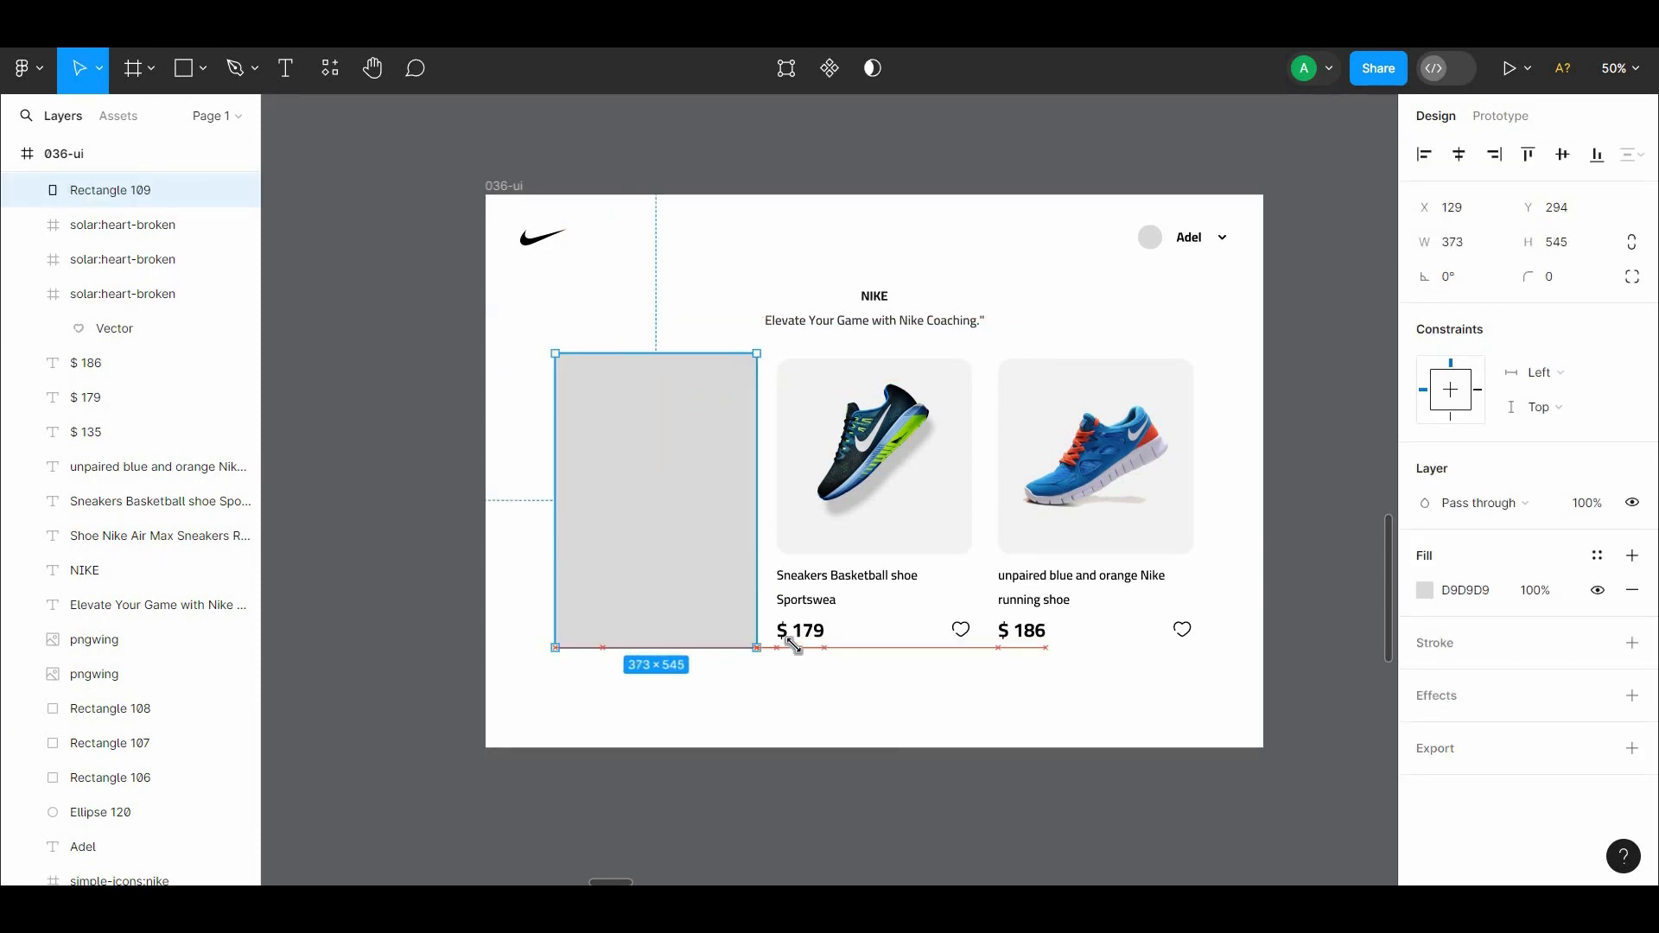
{"action": "left_click", "coordinate": [1634, 644]}
{"action": "left_click", "coordinate": [1632, 590]}
{"action": "left_click", "coordinate": [619, 633]}
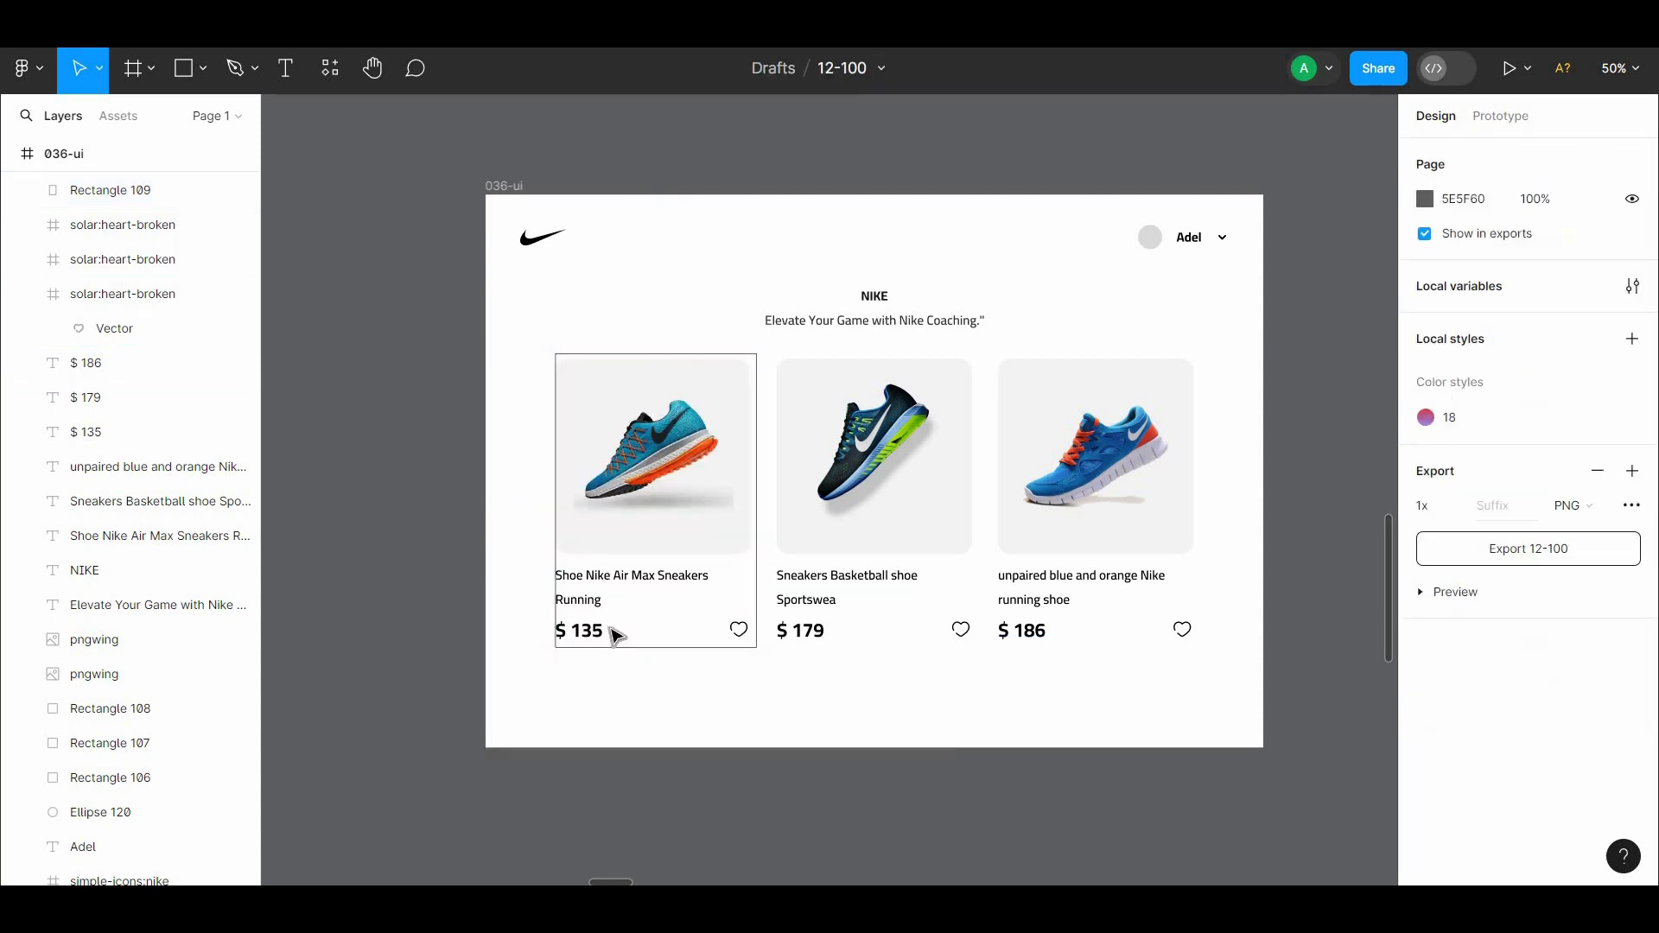
Widen the outline rectangle to 388, shorten it to frame only the first card's name and price, and delete it
{"action": "left_click", "coordinate": [548, 595]}
{"action": "left_click_drag", "start_coordinate": [550, 583], "coordinate": [547, 582]}
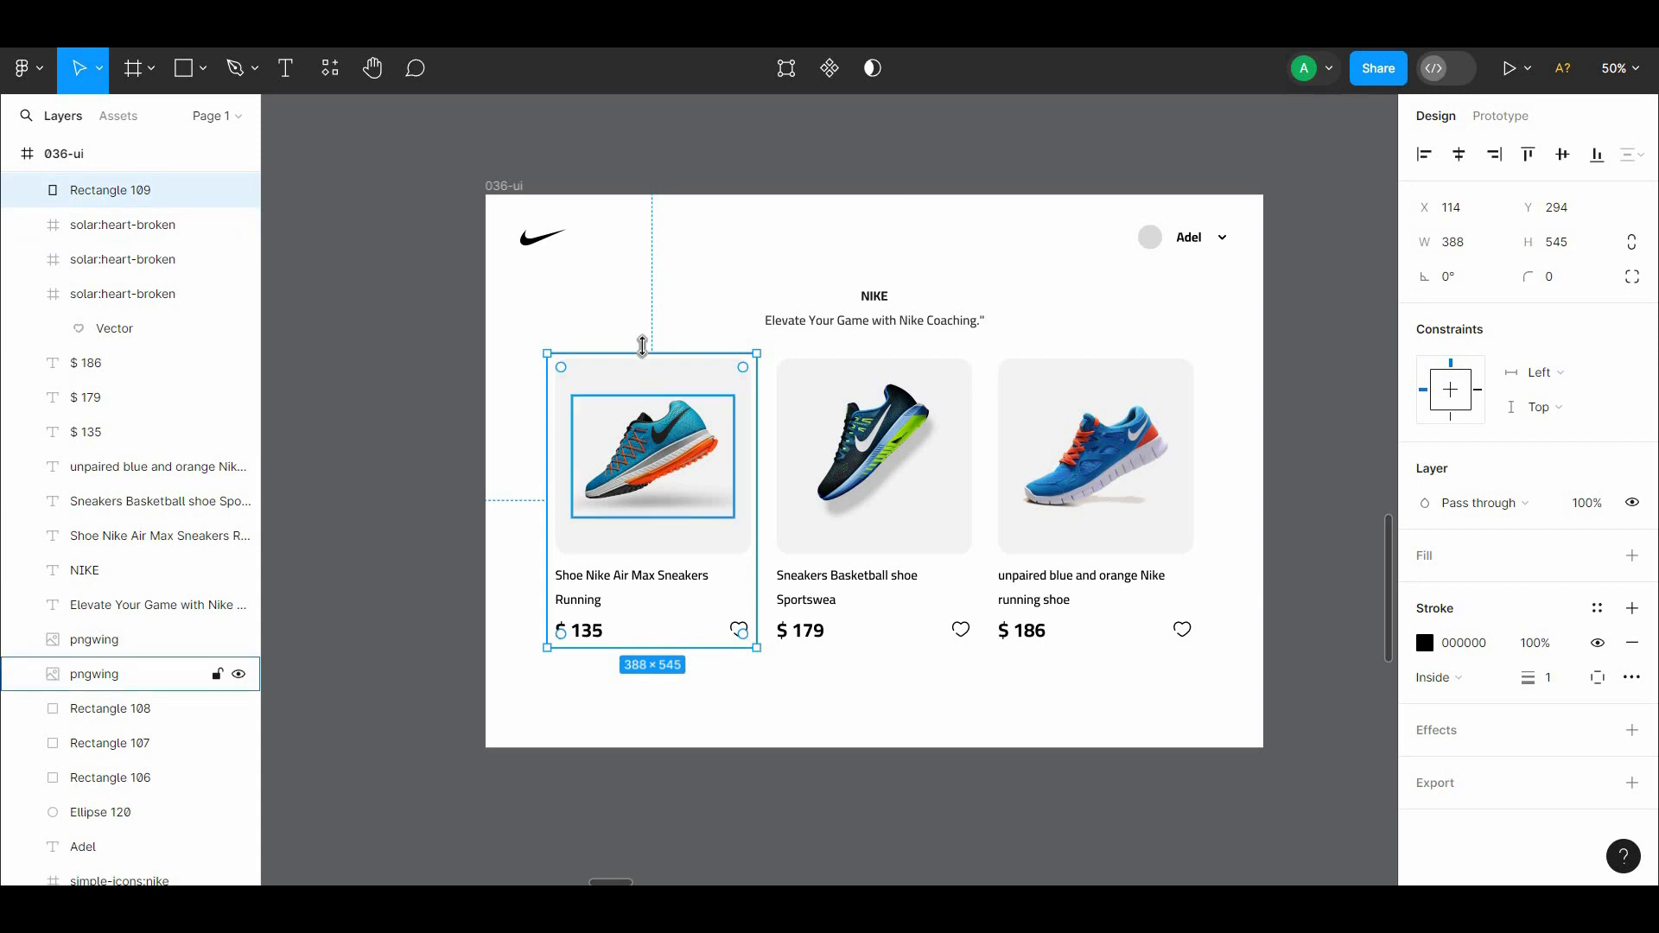
{"action": "left_click_drag", "start_coordinate": [654, 353], "coordinate": [664, 560]}
{"action": "left_click", "coordinate": [707, 682]}
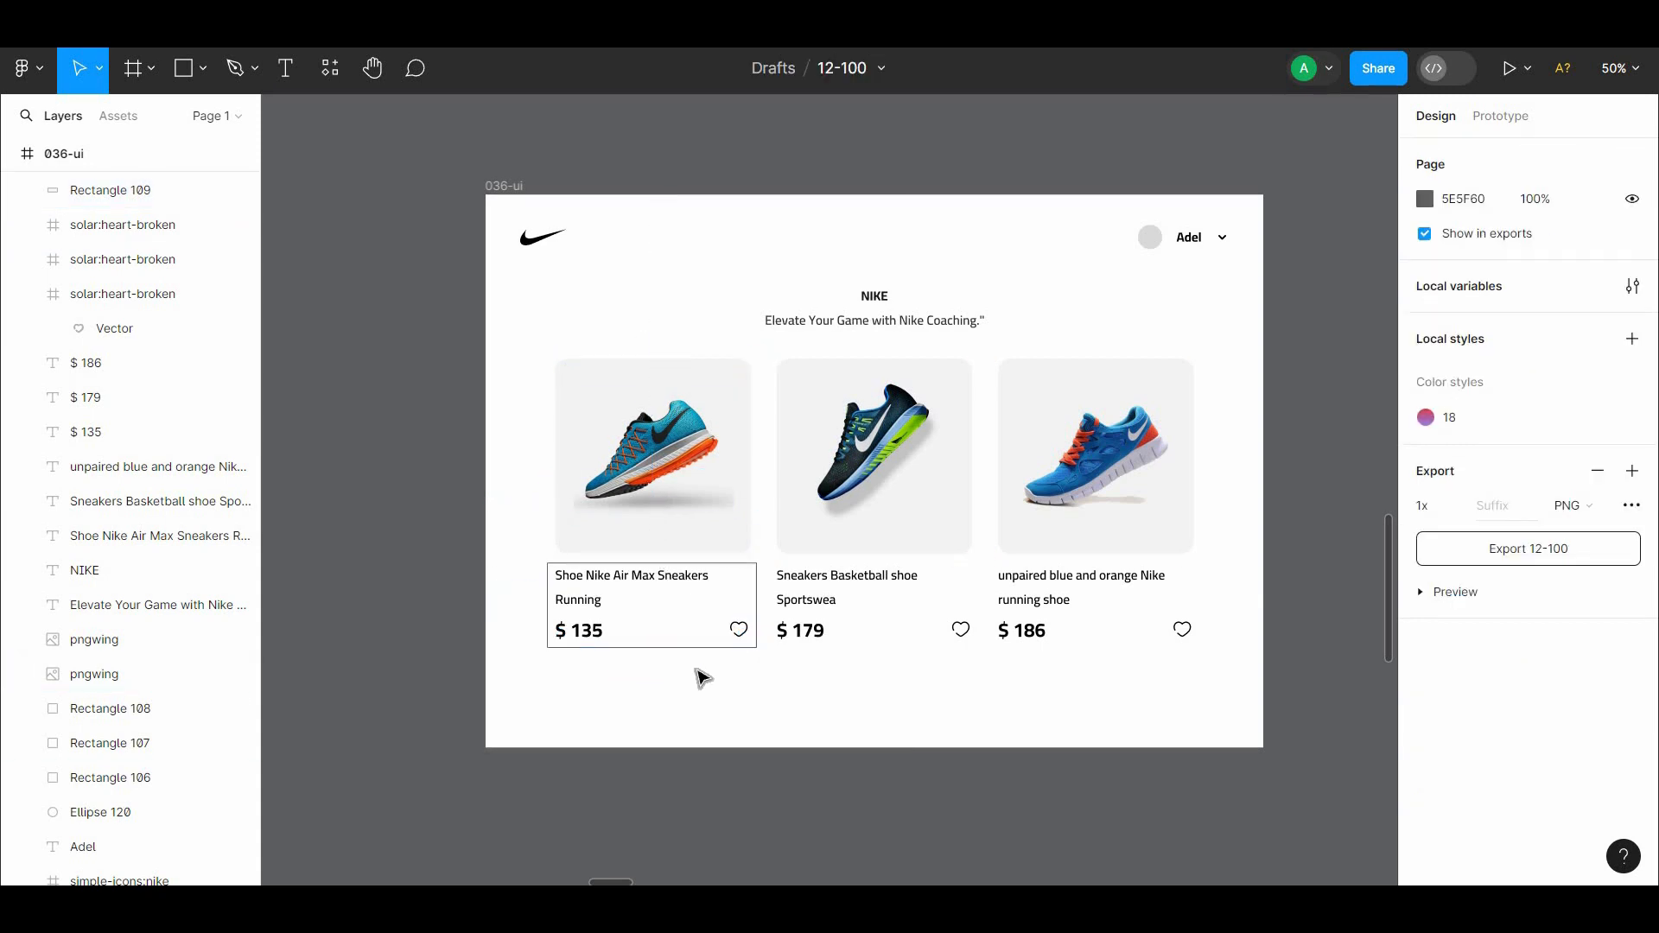
{"action": "left_click", "coordinate": [685, 648]}
{"action": "key", "text": "Delete"}
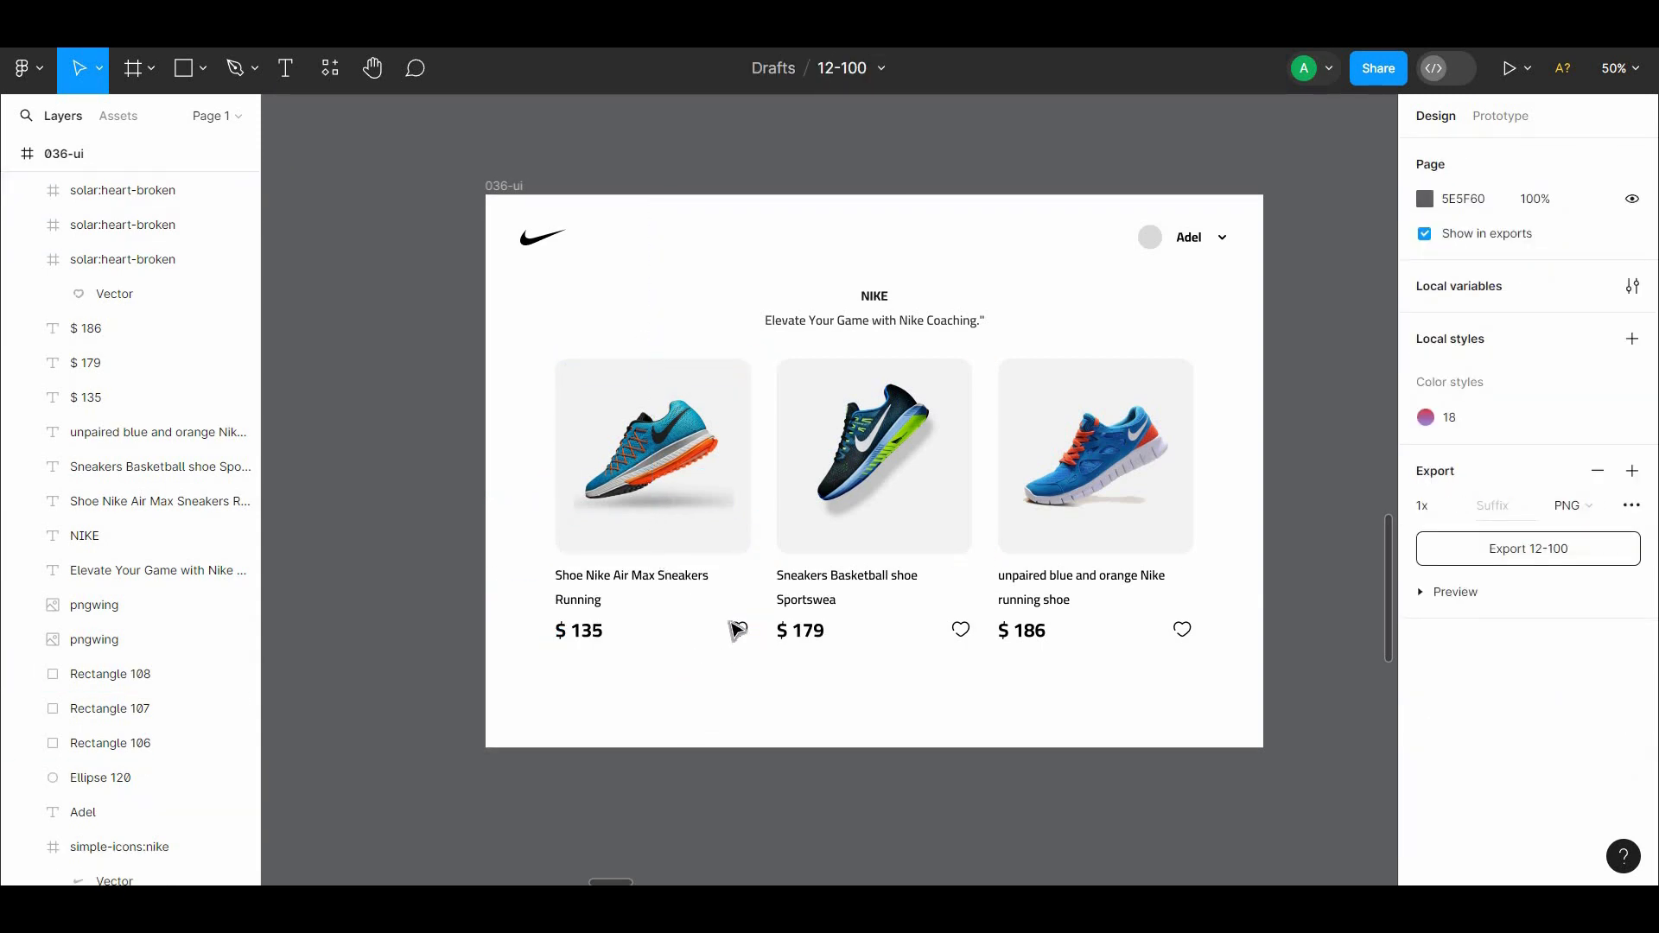
Try to extend the first card's image background down over its name and price, and undo the change
{"action": "left_click", "coordinate": [700, 361]}
{"action": "left_click_drag", "start_coordinate": [702, 553], "coordinate": [690, 650]}
{"action": "key", "text": "ctrl+z"}
{"action": "left_click", "coordinate": [308, 282]}
Square off the two bottom corners of all three shoe image backgrounds, keeping the 24 radius on the top corners
{"action": "left_click", "coordinate": [743, 381]}
{"action": "left_click", "coordinate": [817, 385], "text": "shift"}
{"action": "left_click", "coordinate": [760, 341]}
{"action": "left_click", "coordinate": [723, 378]}
{"action": "left_click", "coordinate": [938, 374], "text": "shift"}
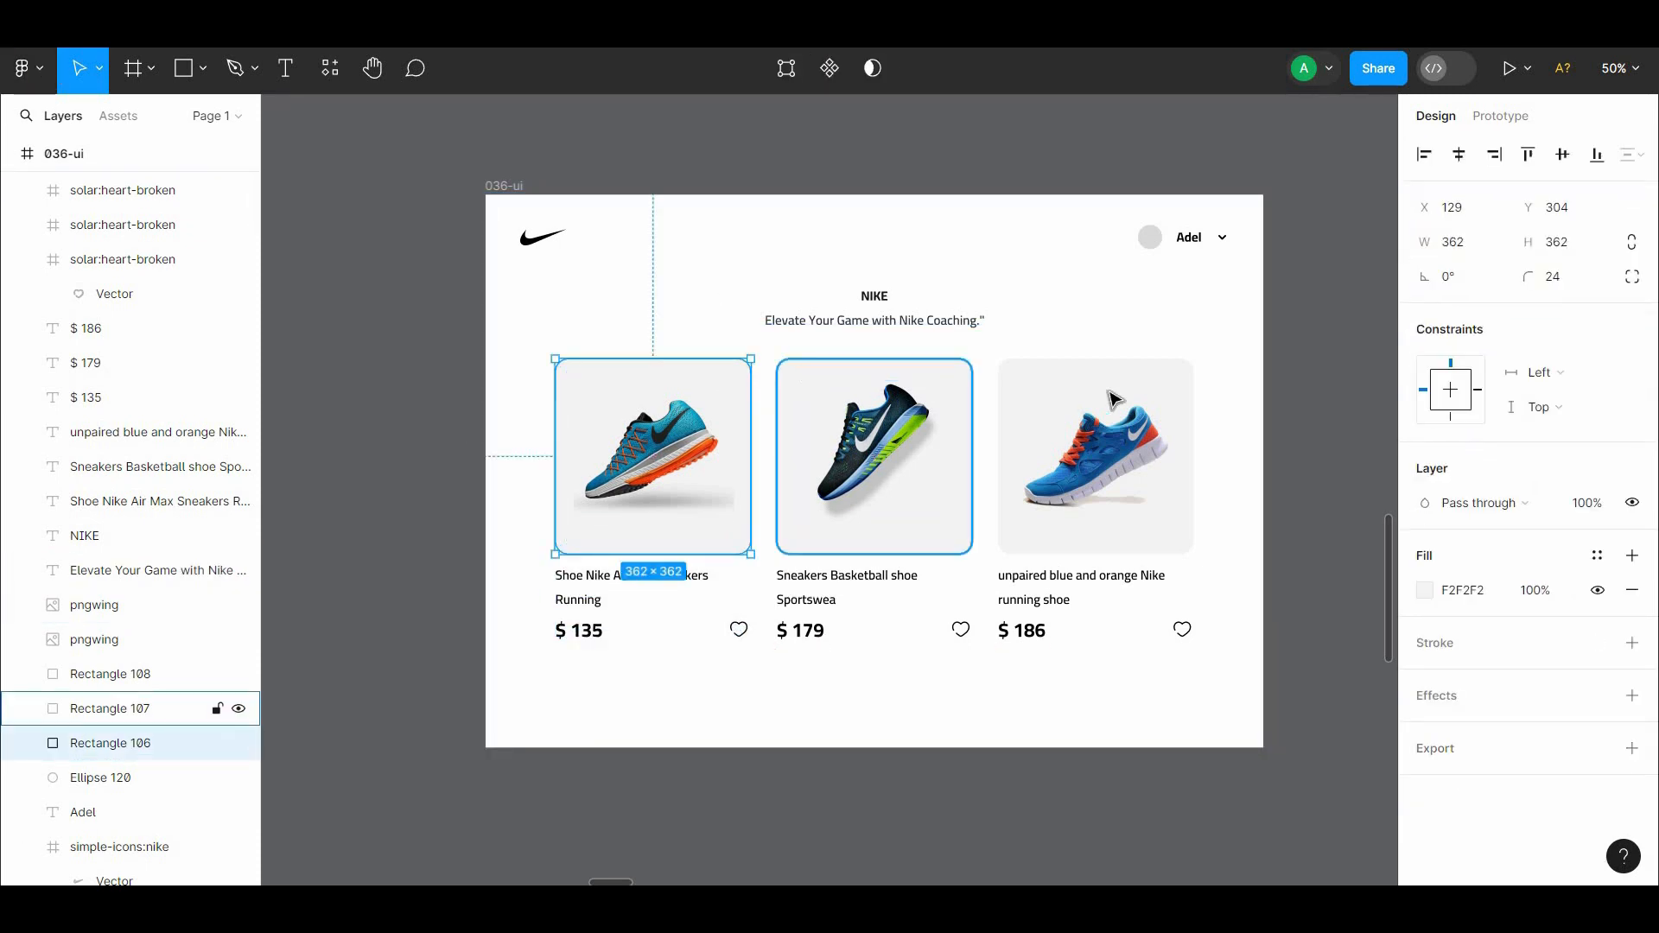
{"action": "left_click", "coordinate": [1109, 391], "text": "shift"}
{"action": "left_click", "coordinate": [1632, 277]}
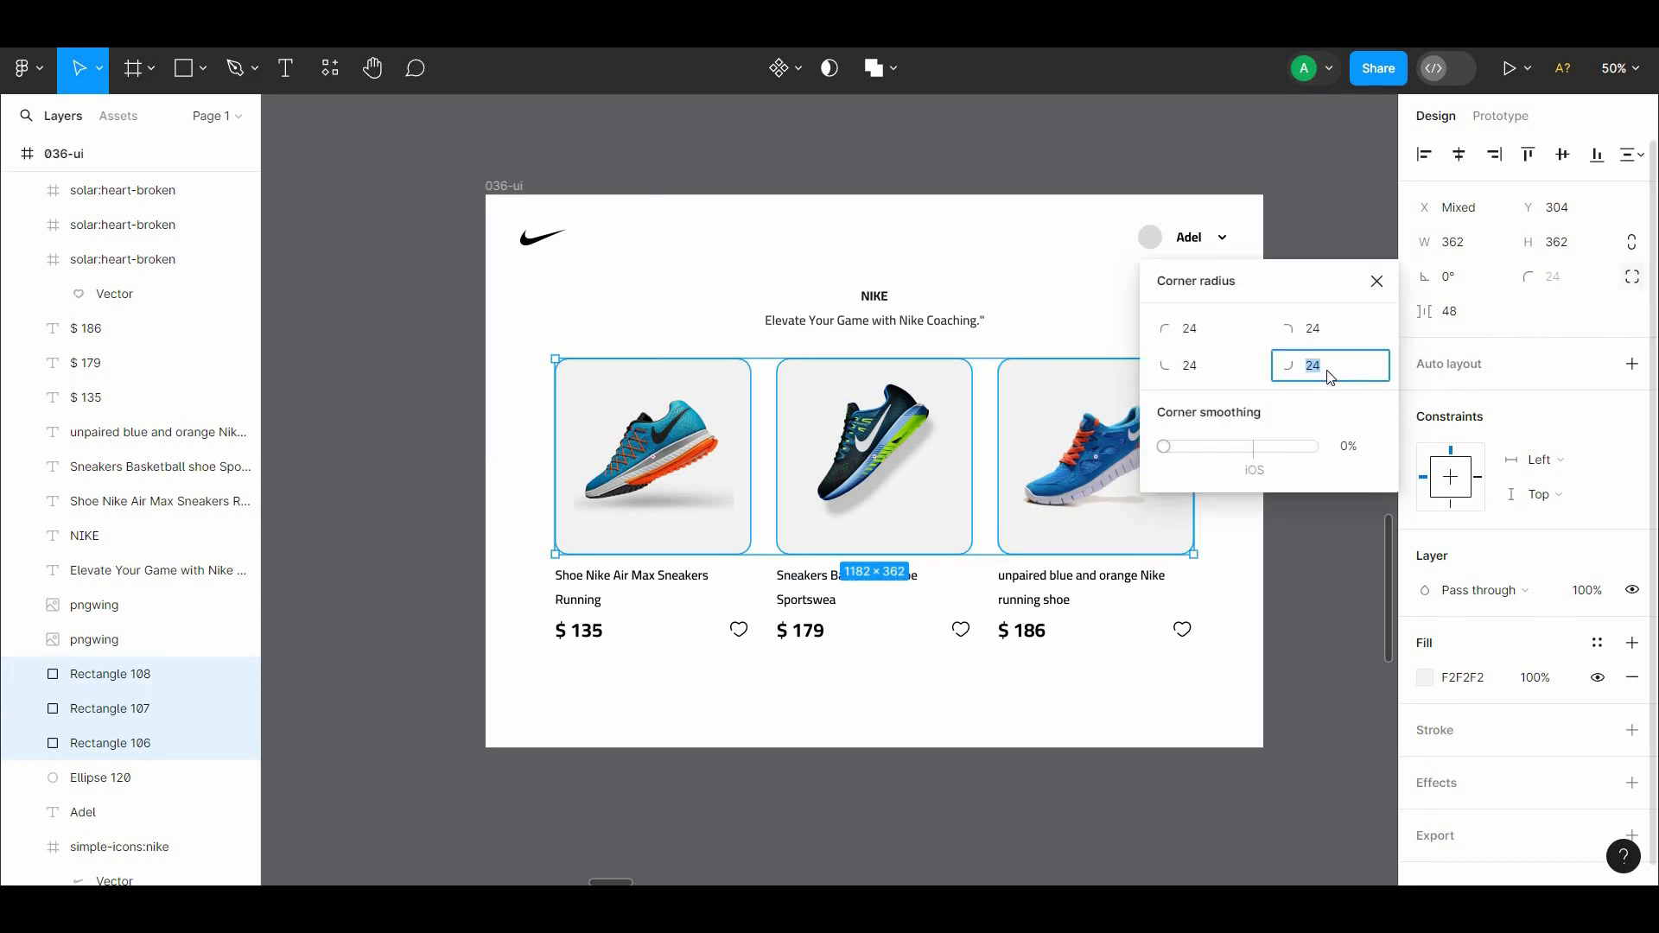
{"action": "left_click", "coordinate": [1306, 246]}
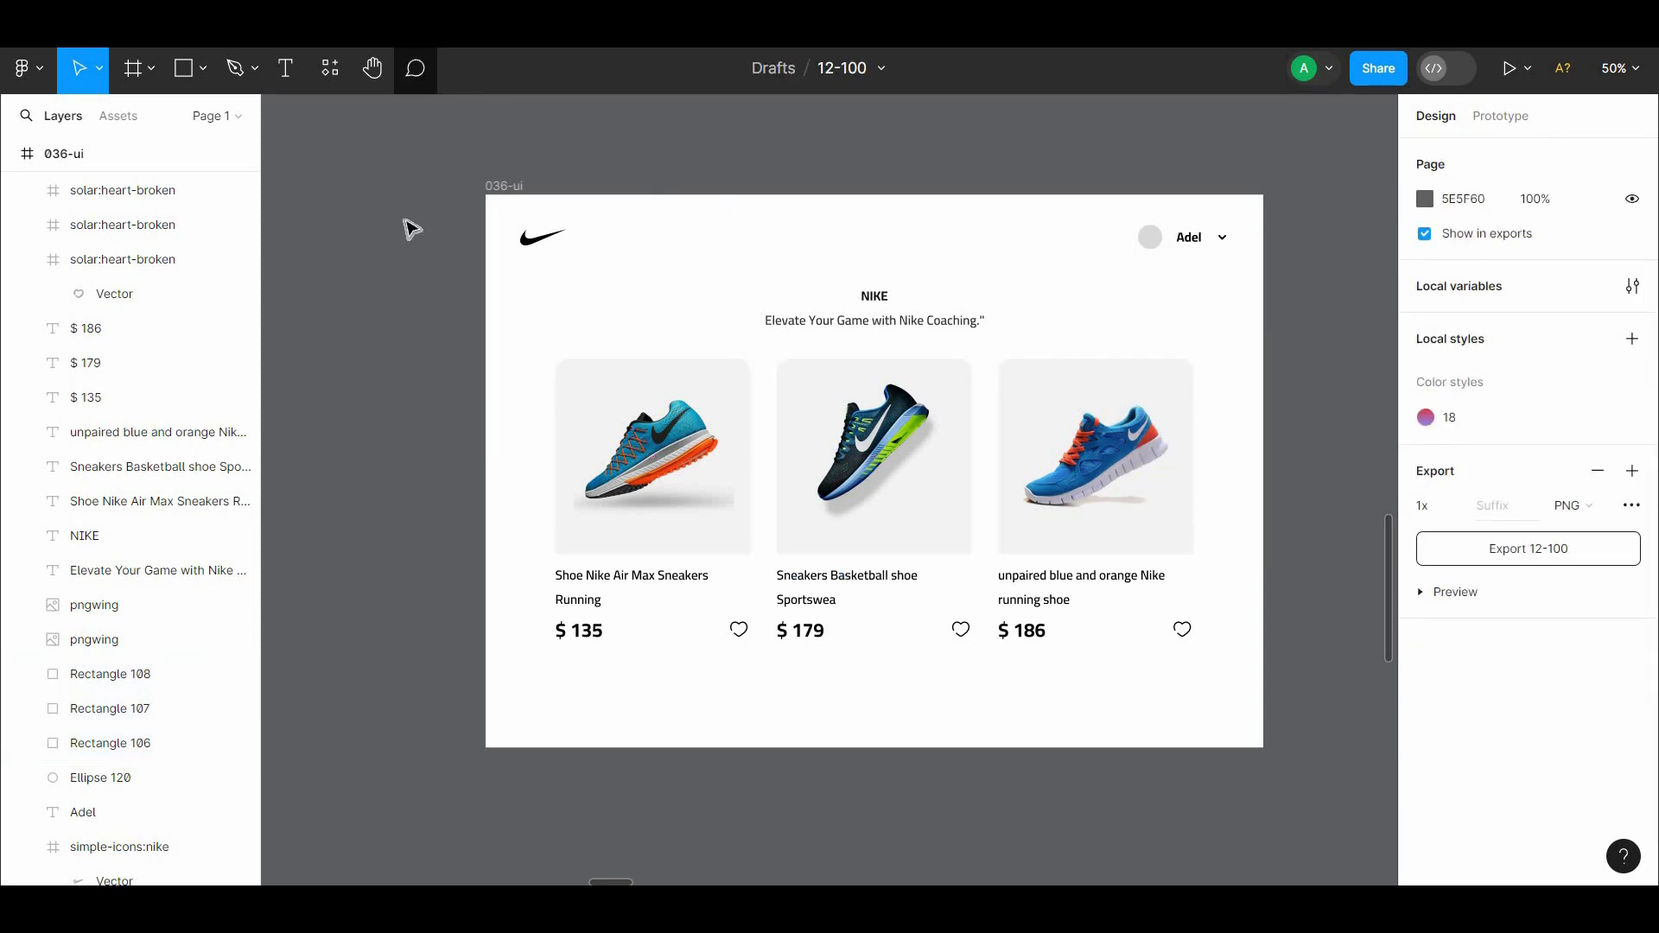
Add a 362 × 176 rectangle directly beneath the first card's image background and send it behind the name, price and heart
{"action": "left_click", "coordinate": [193, 77]}
{"action": "left_click", "coordinate": [560, 562]}
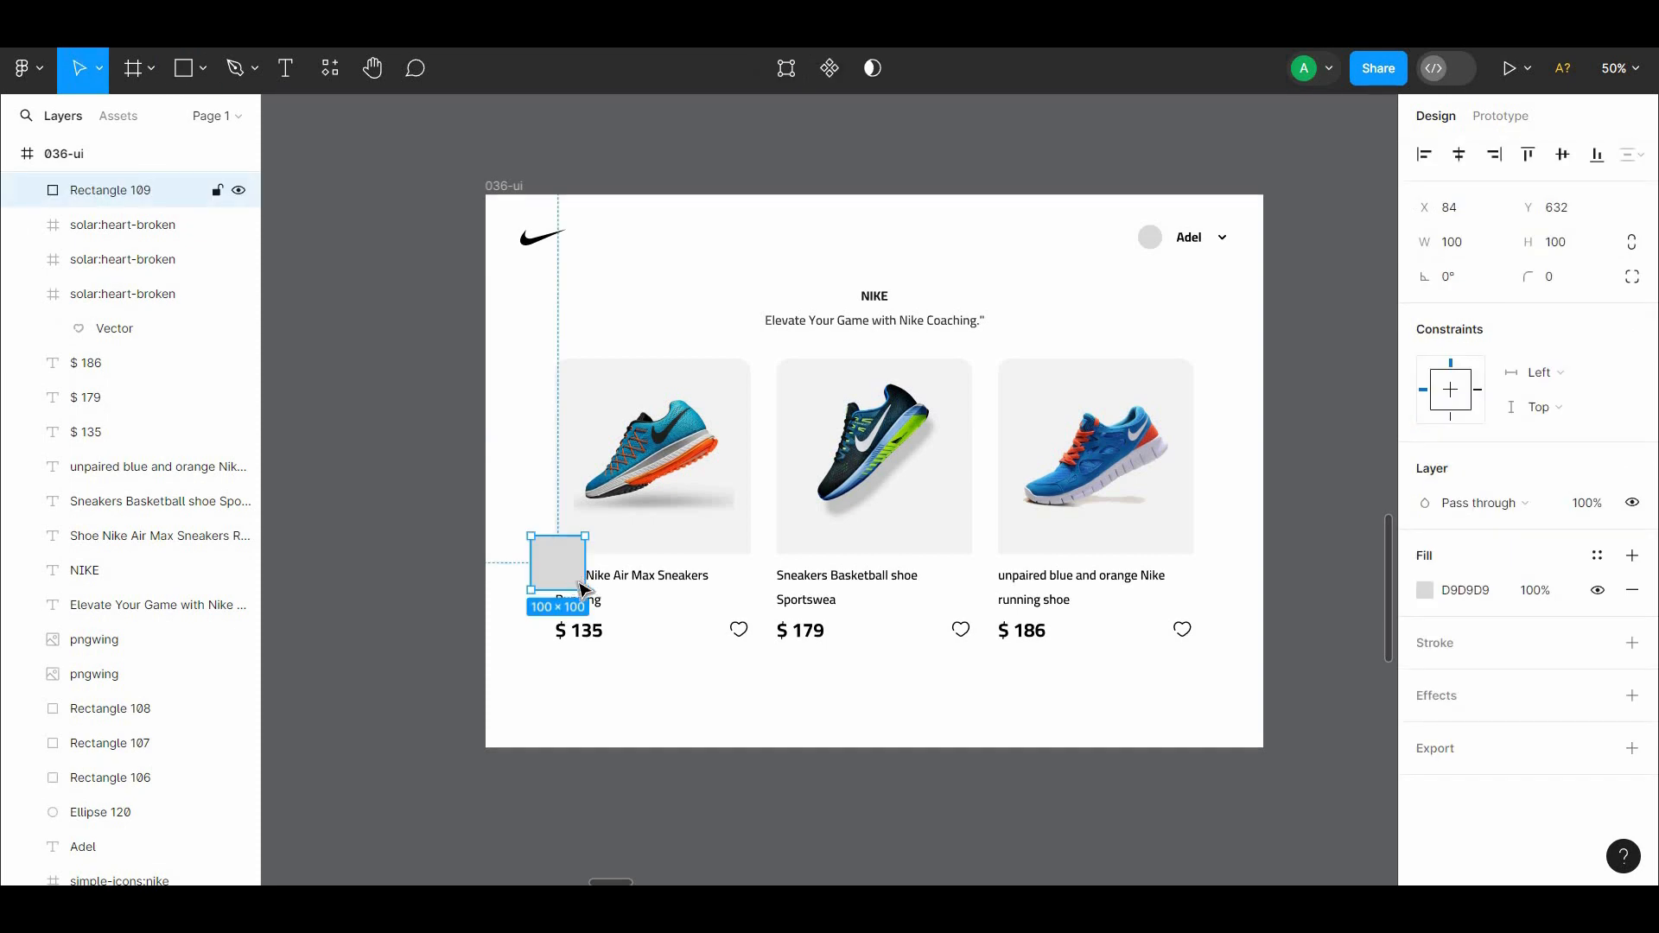
{"action": "left_click_drag", "start_coordinate": [572, 577], "coordinate": [753, 592]}
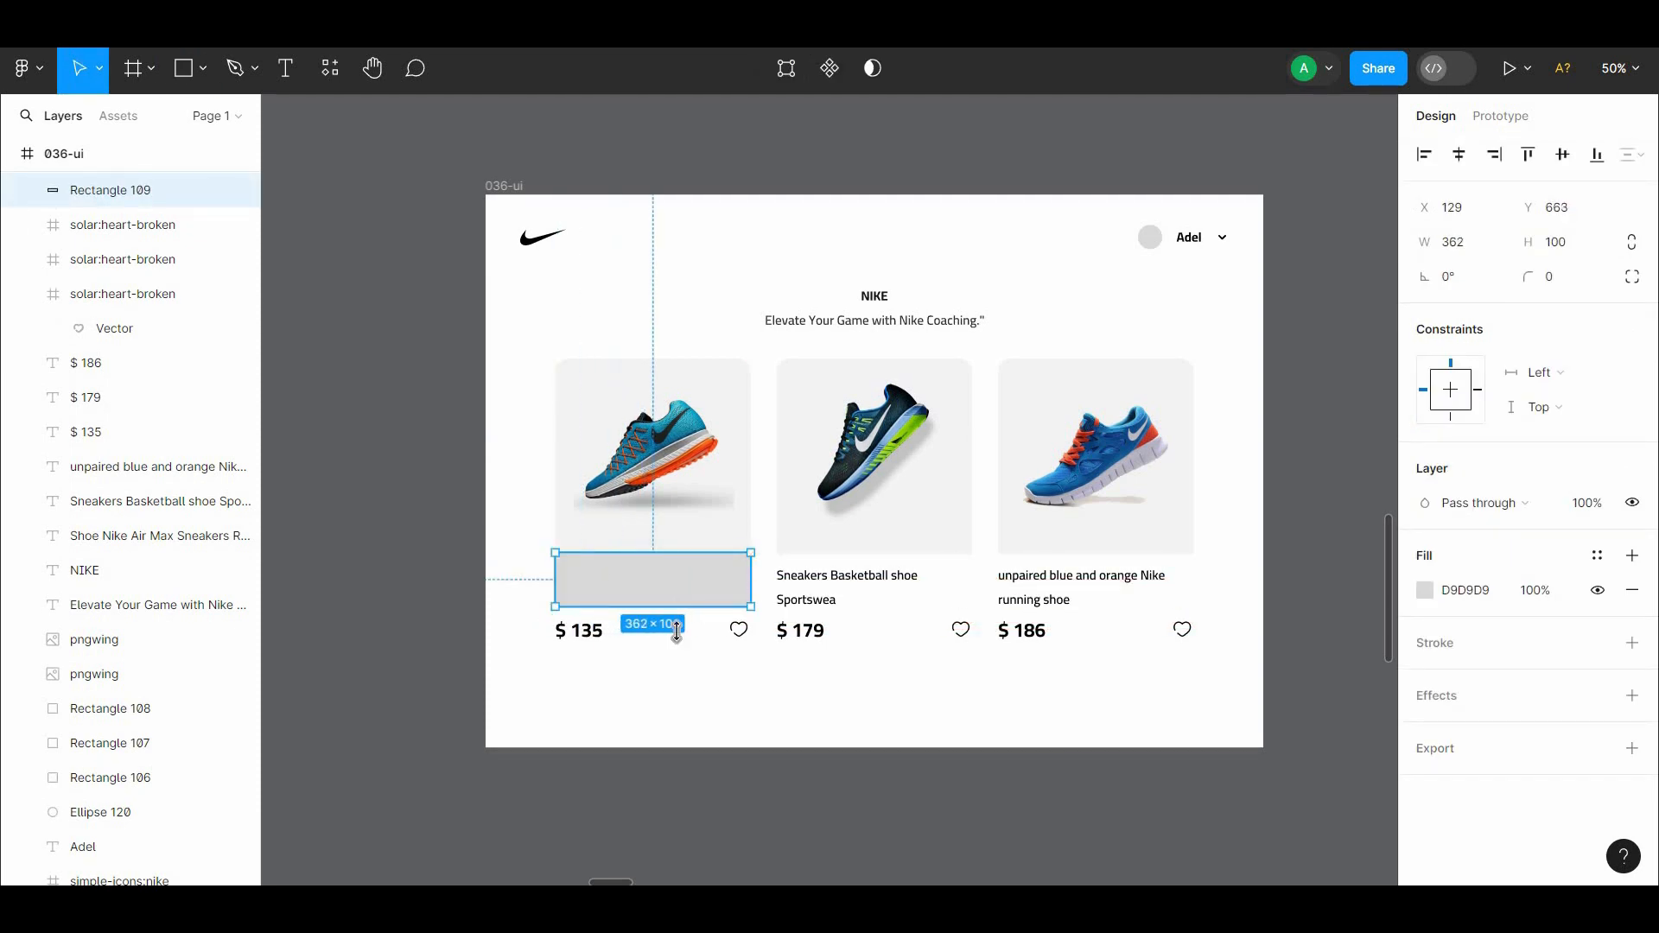
{"action": "left_click_drag", "start_coordinate": [677, 632], "coordinate": [677, 648]}
{"action": "right_click", "coordinate": [645, 572]}
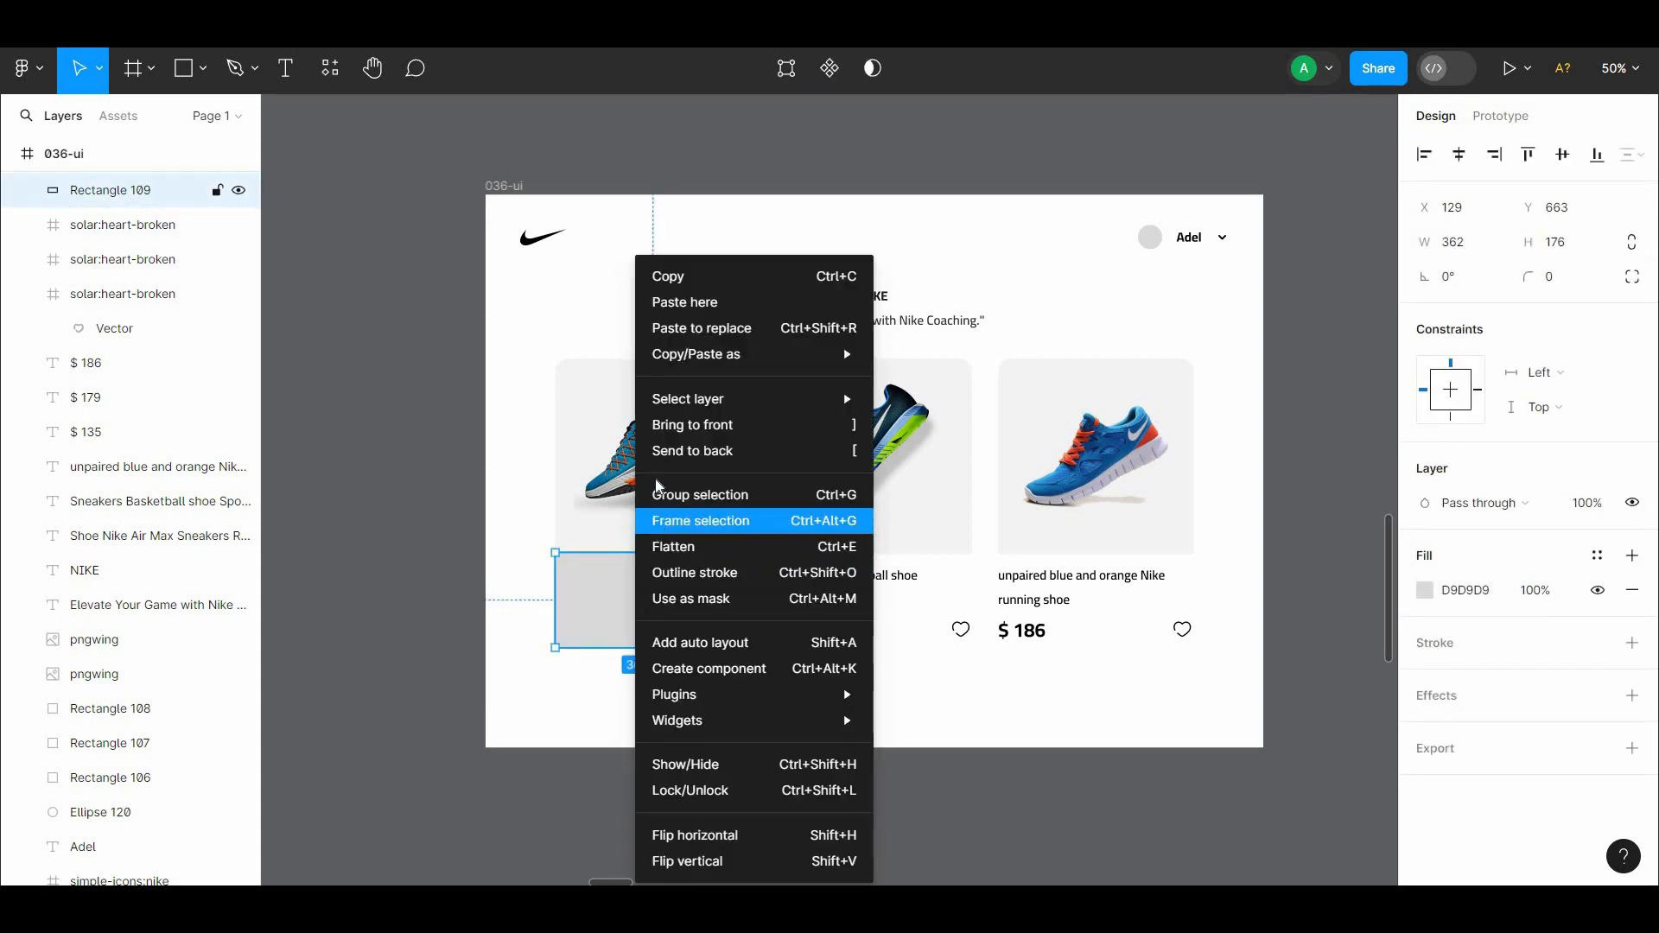
{"action": "left_click", "coordinate": [683, 451]}
{"action": "left_click", "coordinate": [624, 681]}
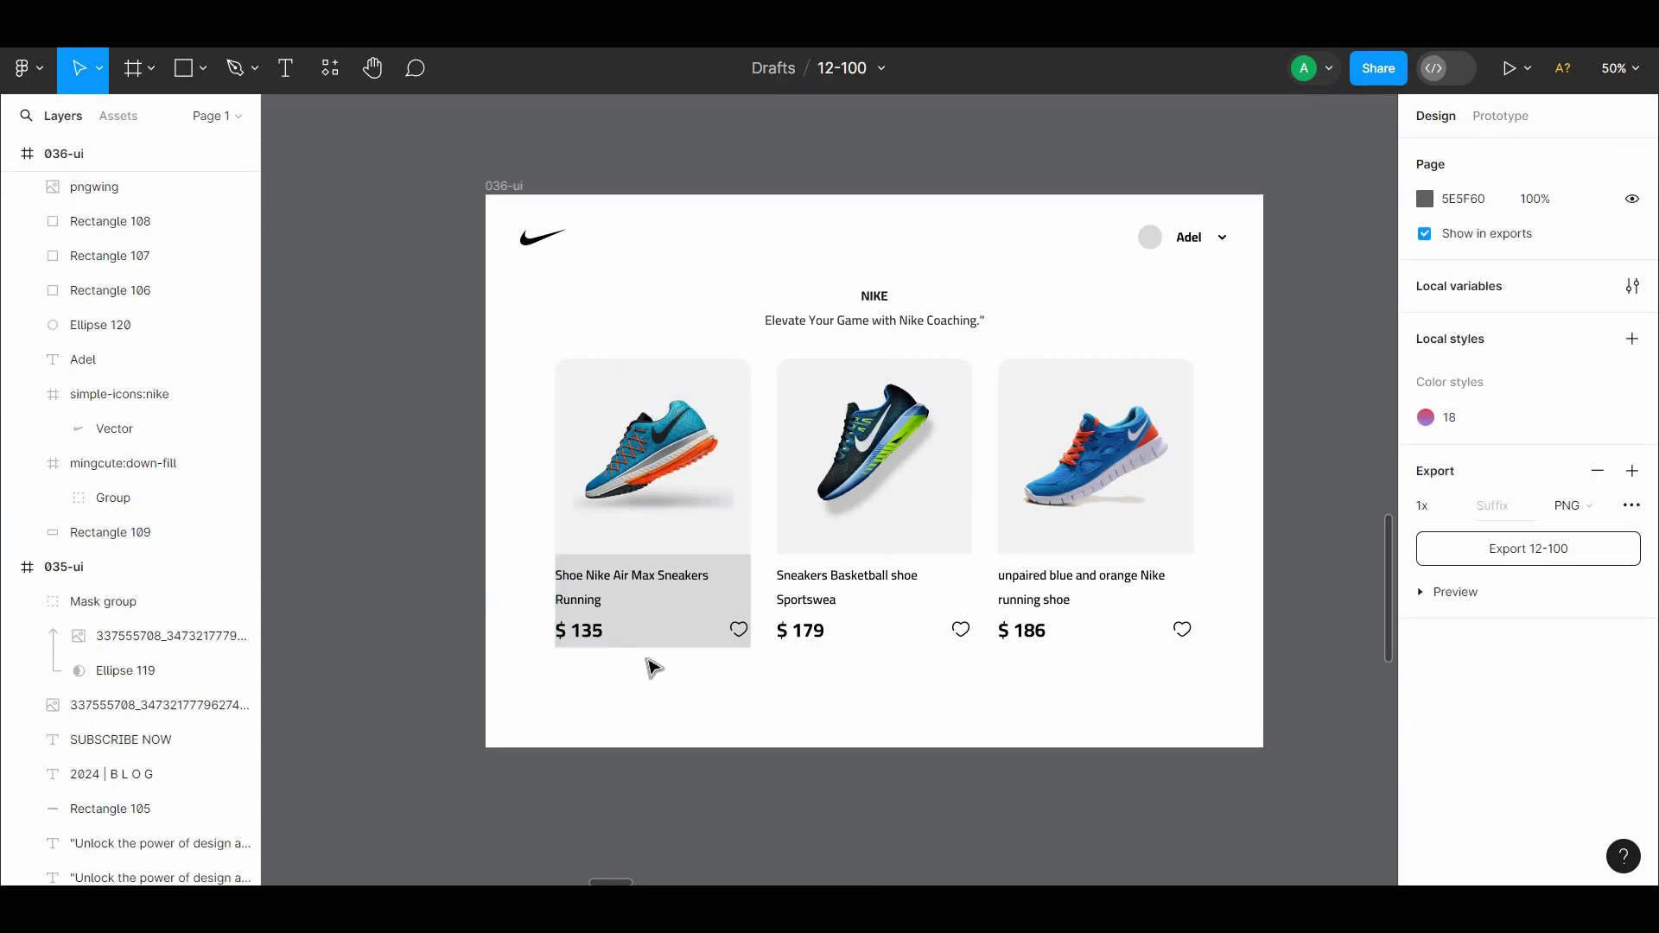
Move the first shoe's name to X 153, Y 679 and left-align the $ 135 price with it
{"action": "left_click_drag", "start_coordinate": [554, 598], "coordinate": [566, 598]}
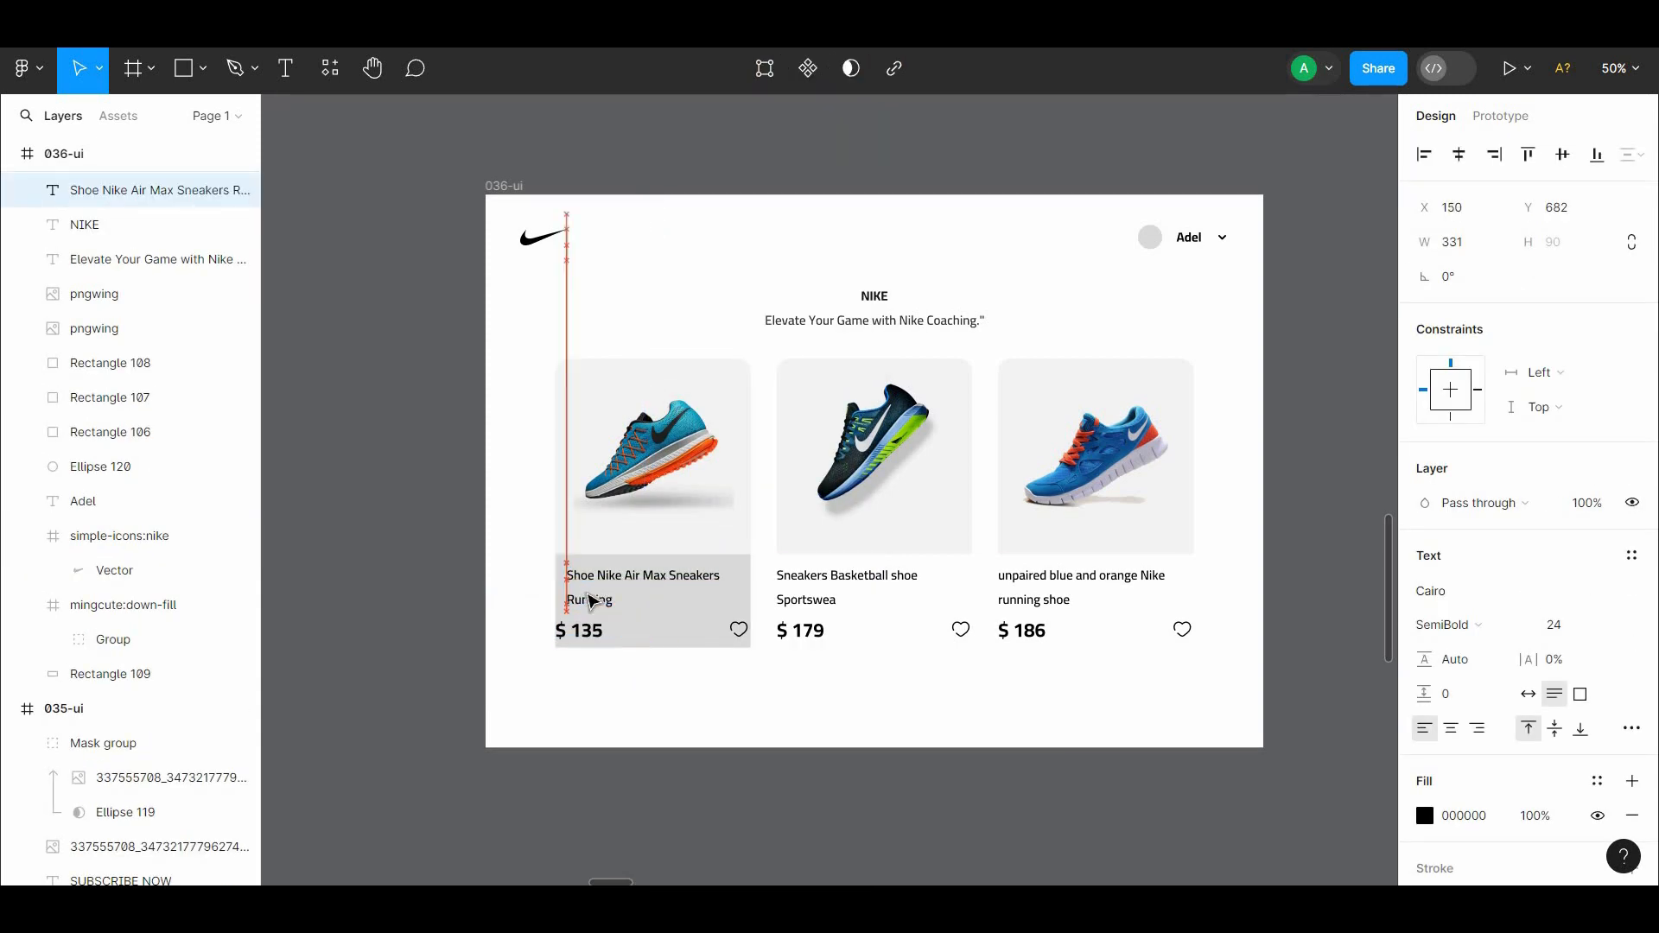
{"action": "left_click", "coordinate": [619, 698]}
{"action": "left_click", "coordinate": [606, 596]}
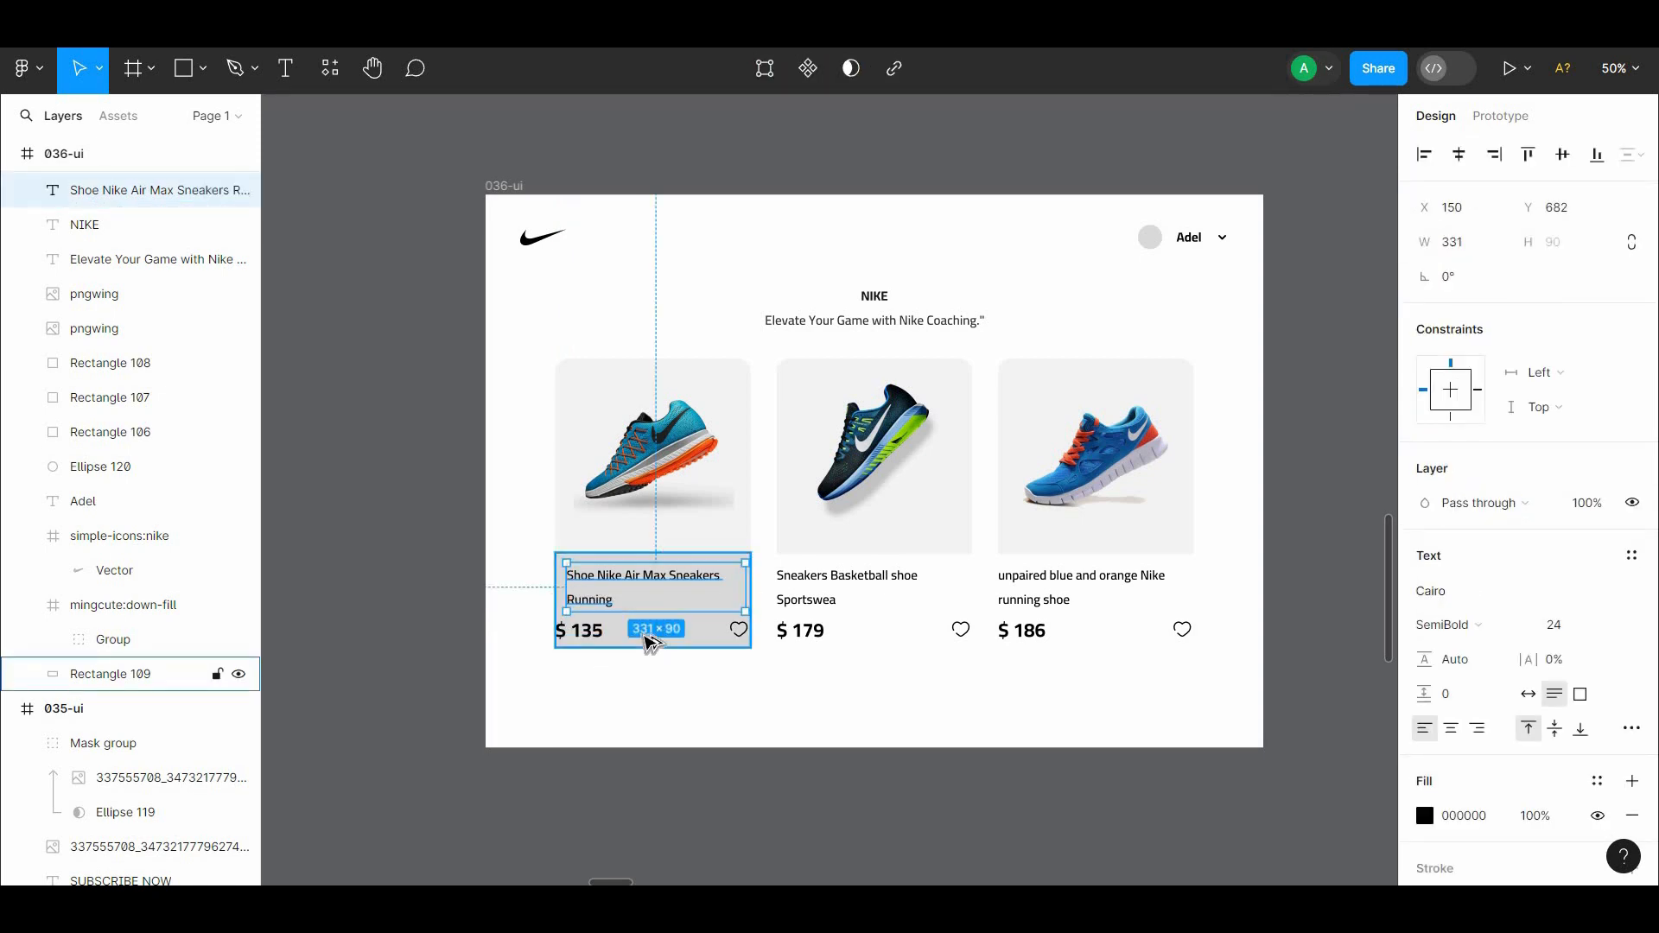
{"action": "left_click_drag", "start_coordinate": [645, 637], "coordinate": [650, 637]}
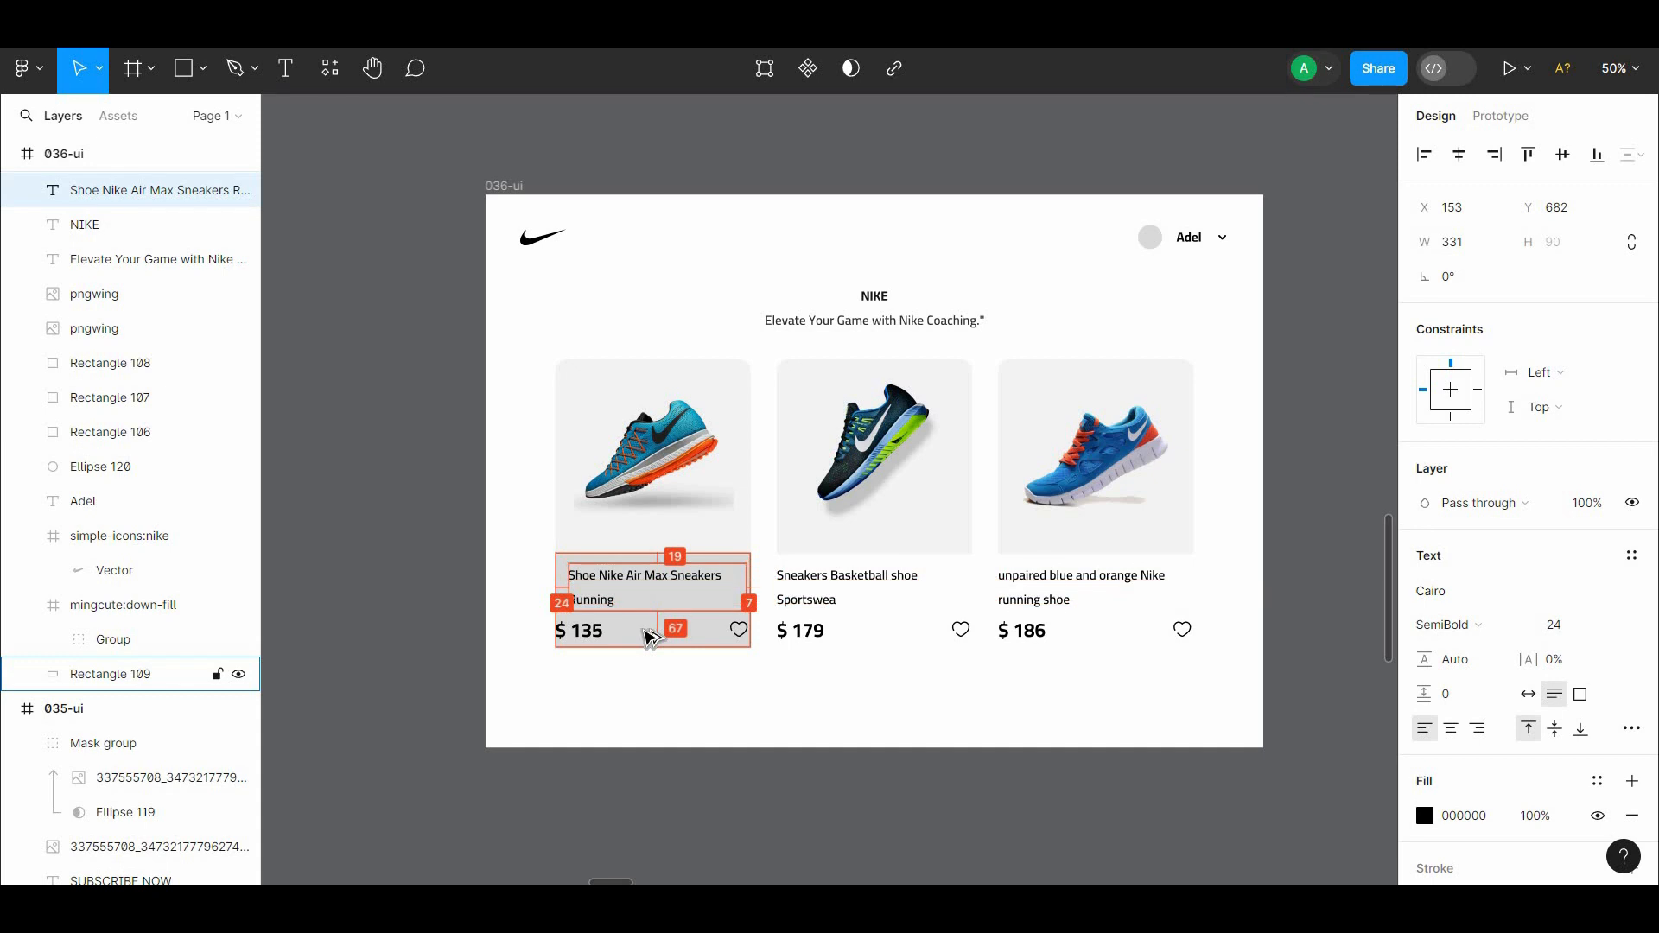
{"action": "key", "text": "Up"}
{"action": "key", "text": "Up"}
{"action": "key", "text": "Up"}
{"action": "key", "text": "Up"}
{"action": "key", "text": "Up"}
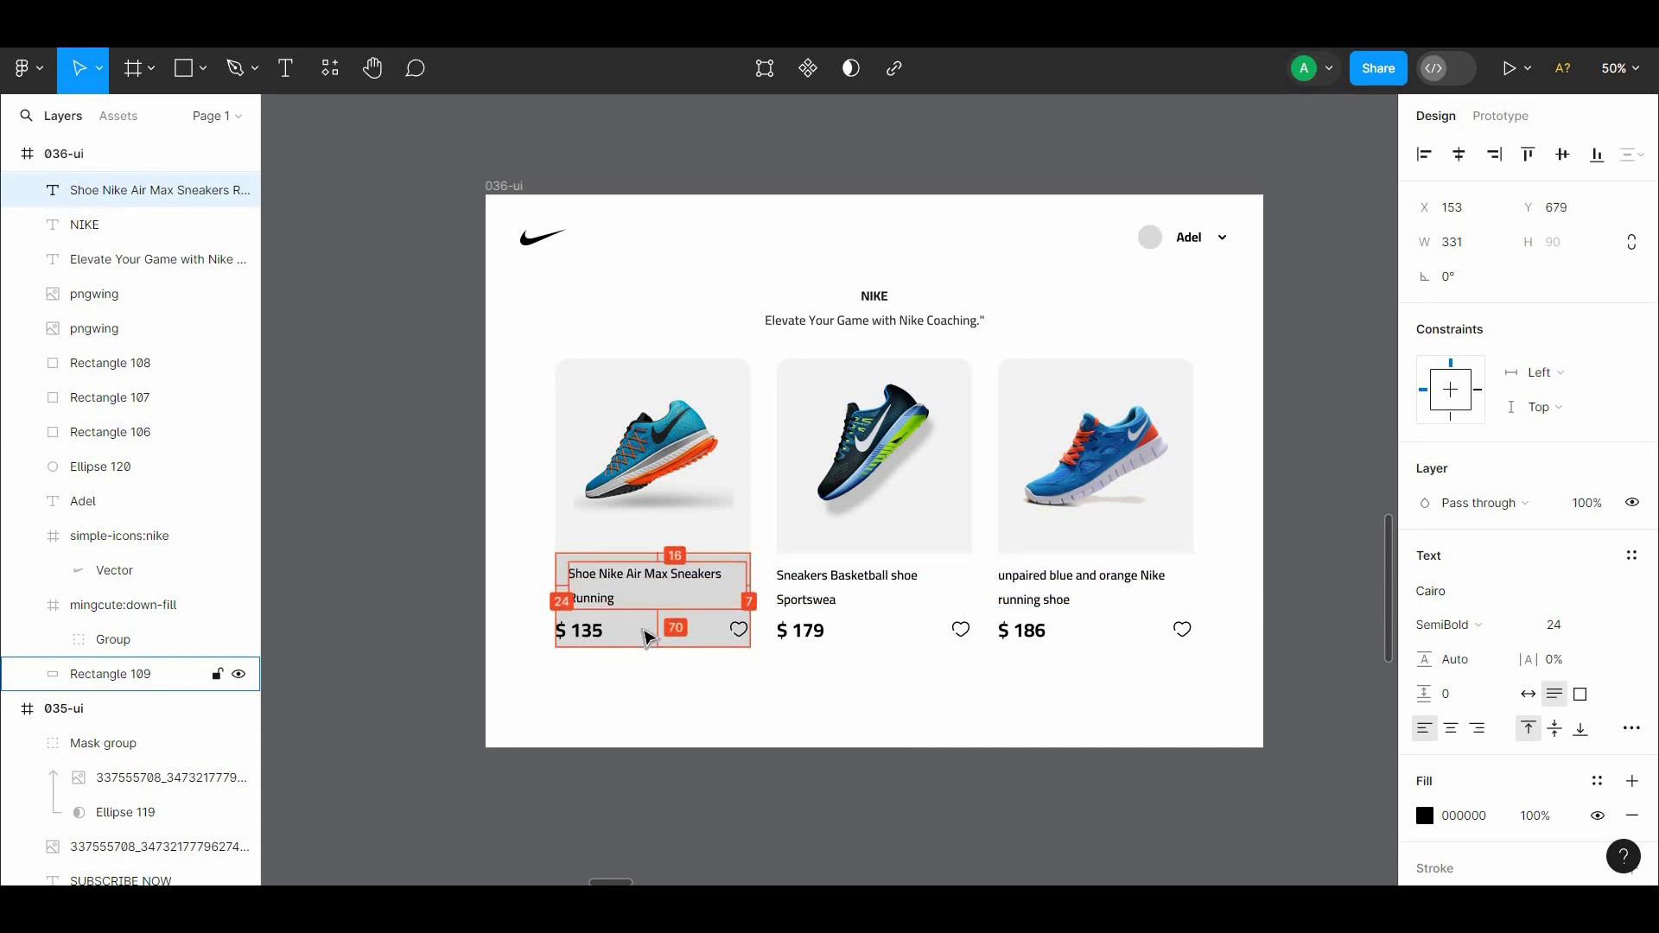
{"action": "left_click", "coordinate": [673, 716]}
{"action": "left_click_drag", "start_coordinate": [590, 641], "coordinate": [597, 640]}
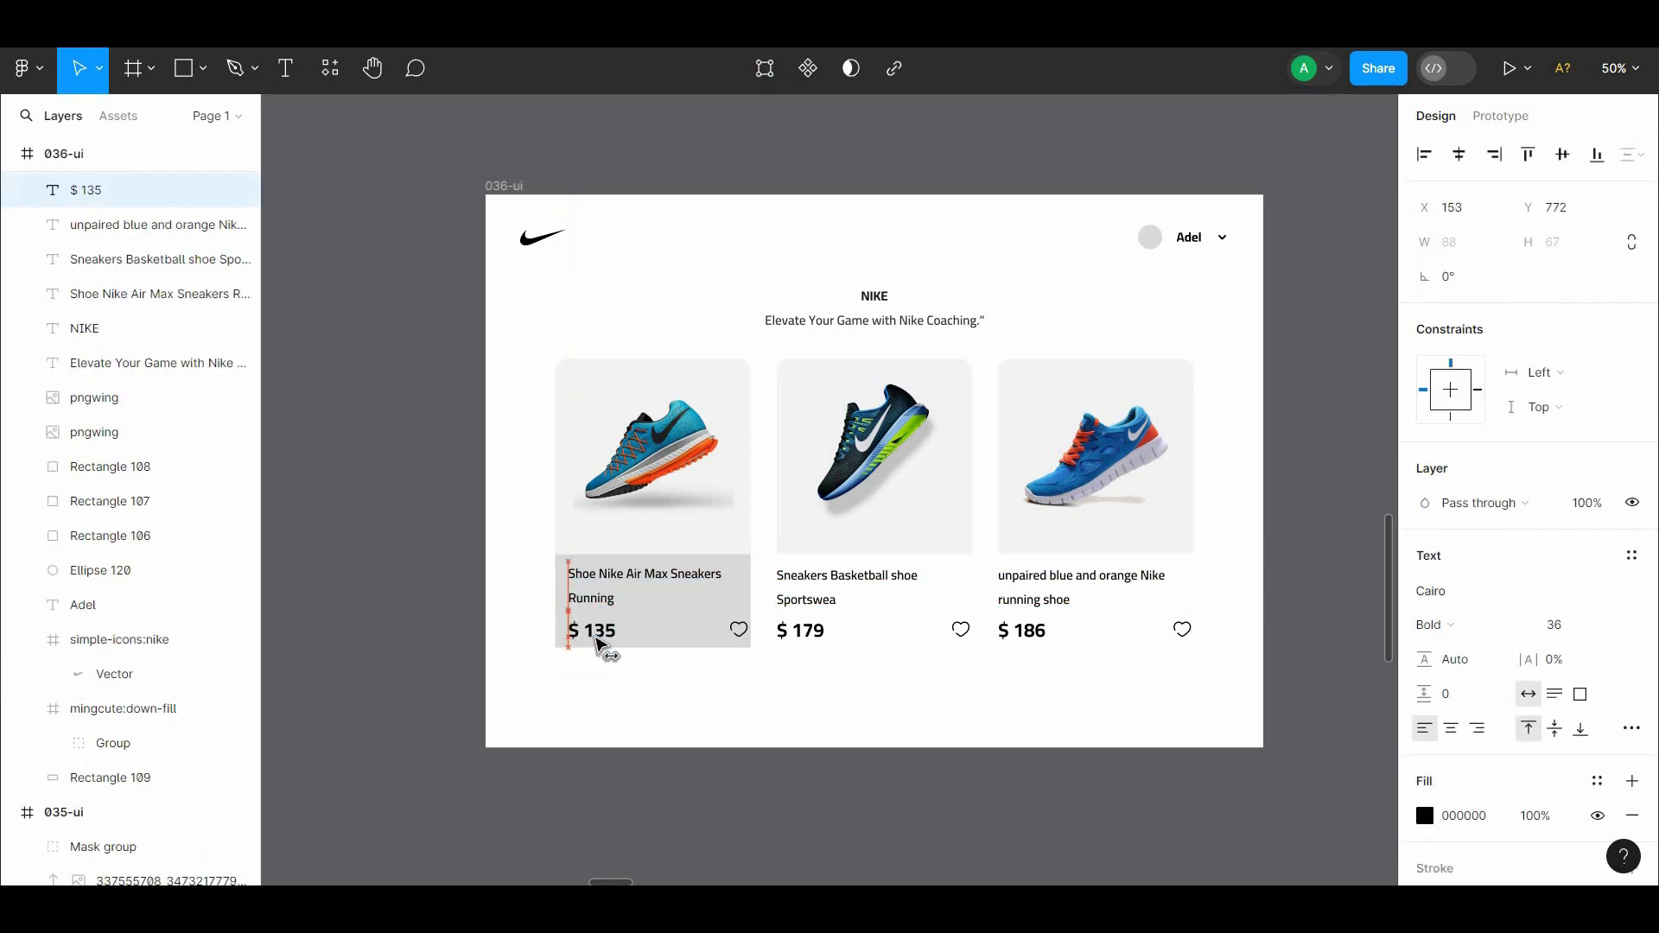
{"action": "left_click", "coordinate": [619, 687]}
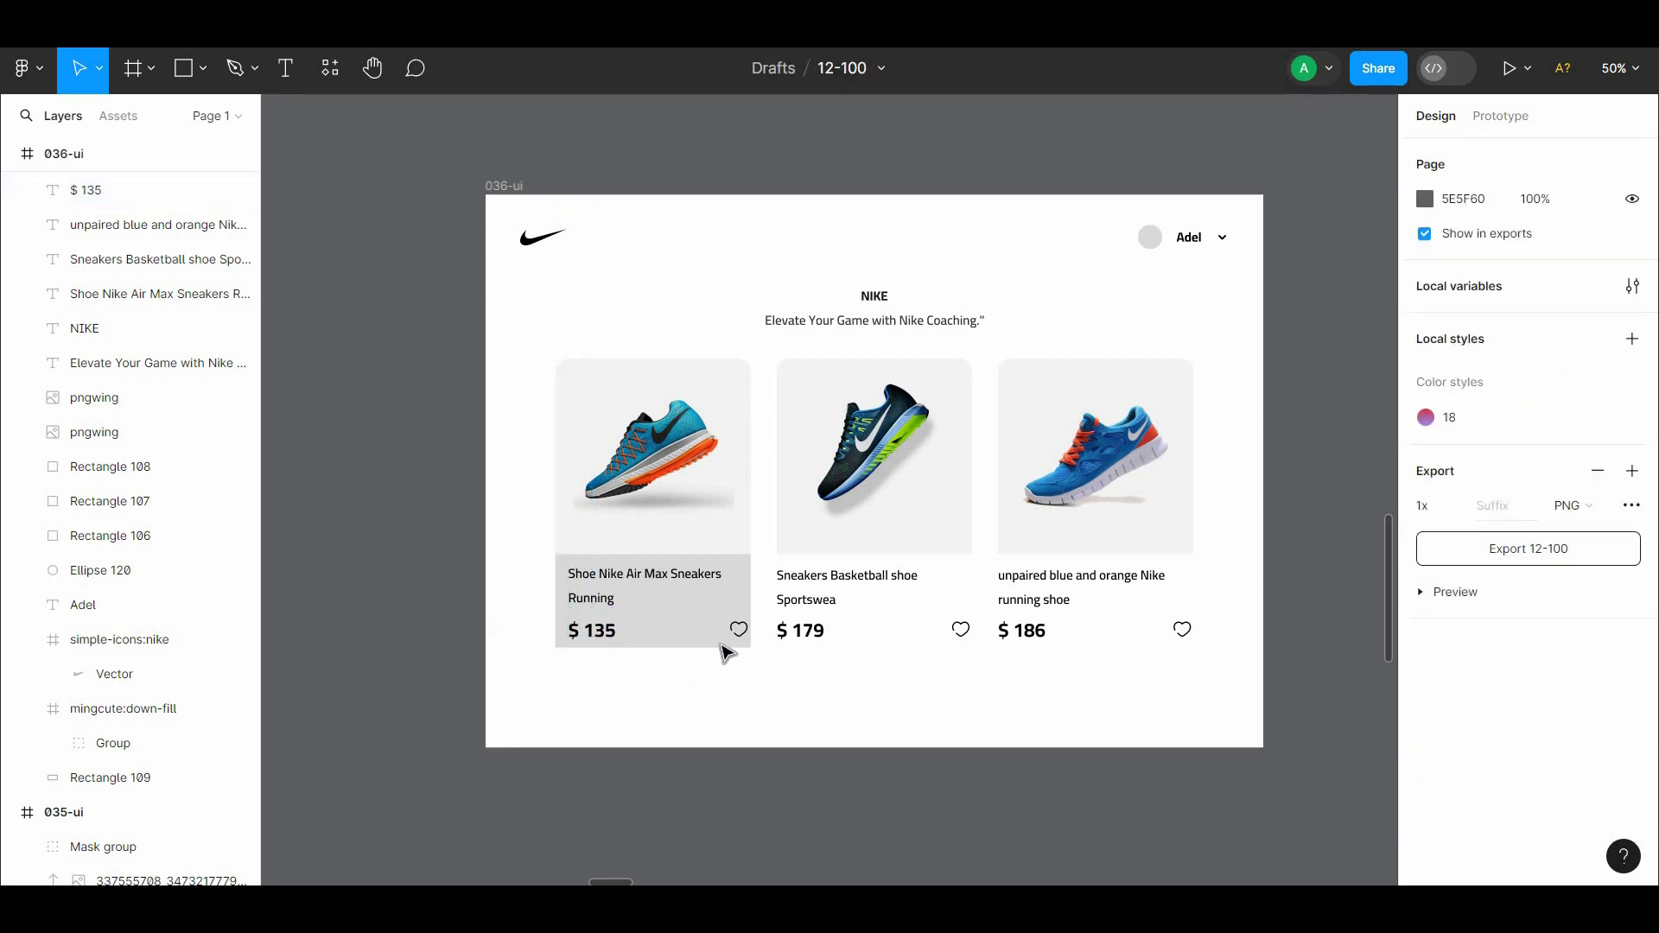
Move the first card's heart icon left until its margin to the grey rectangle's right edge matches the text's 24 px inset
{"action": "left_click", "coordinate": [738, 629]}
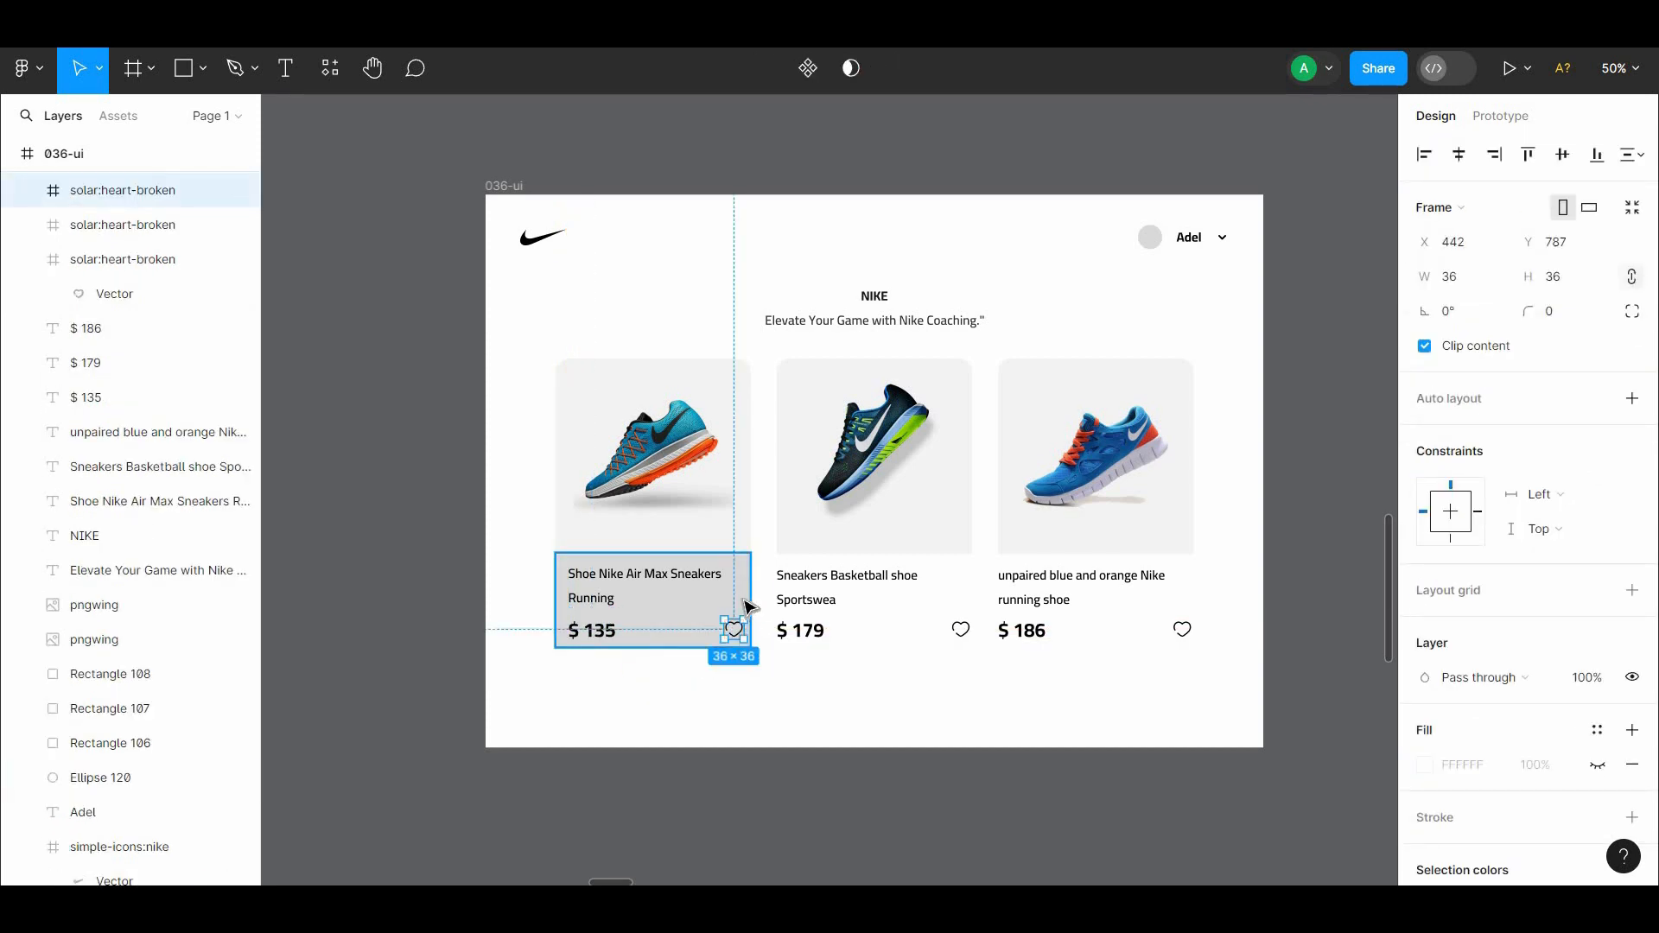
{"action": "key", "text": "Left"}
{"action": "key", "text": "Left"}
{"action": "key", "text": "Left"}
{"action": "key", "text": "Left"}
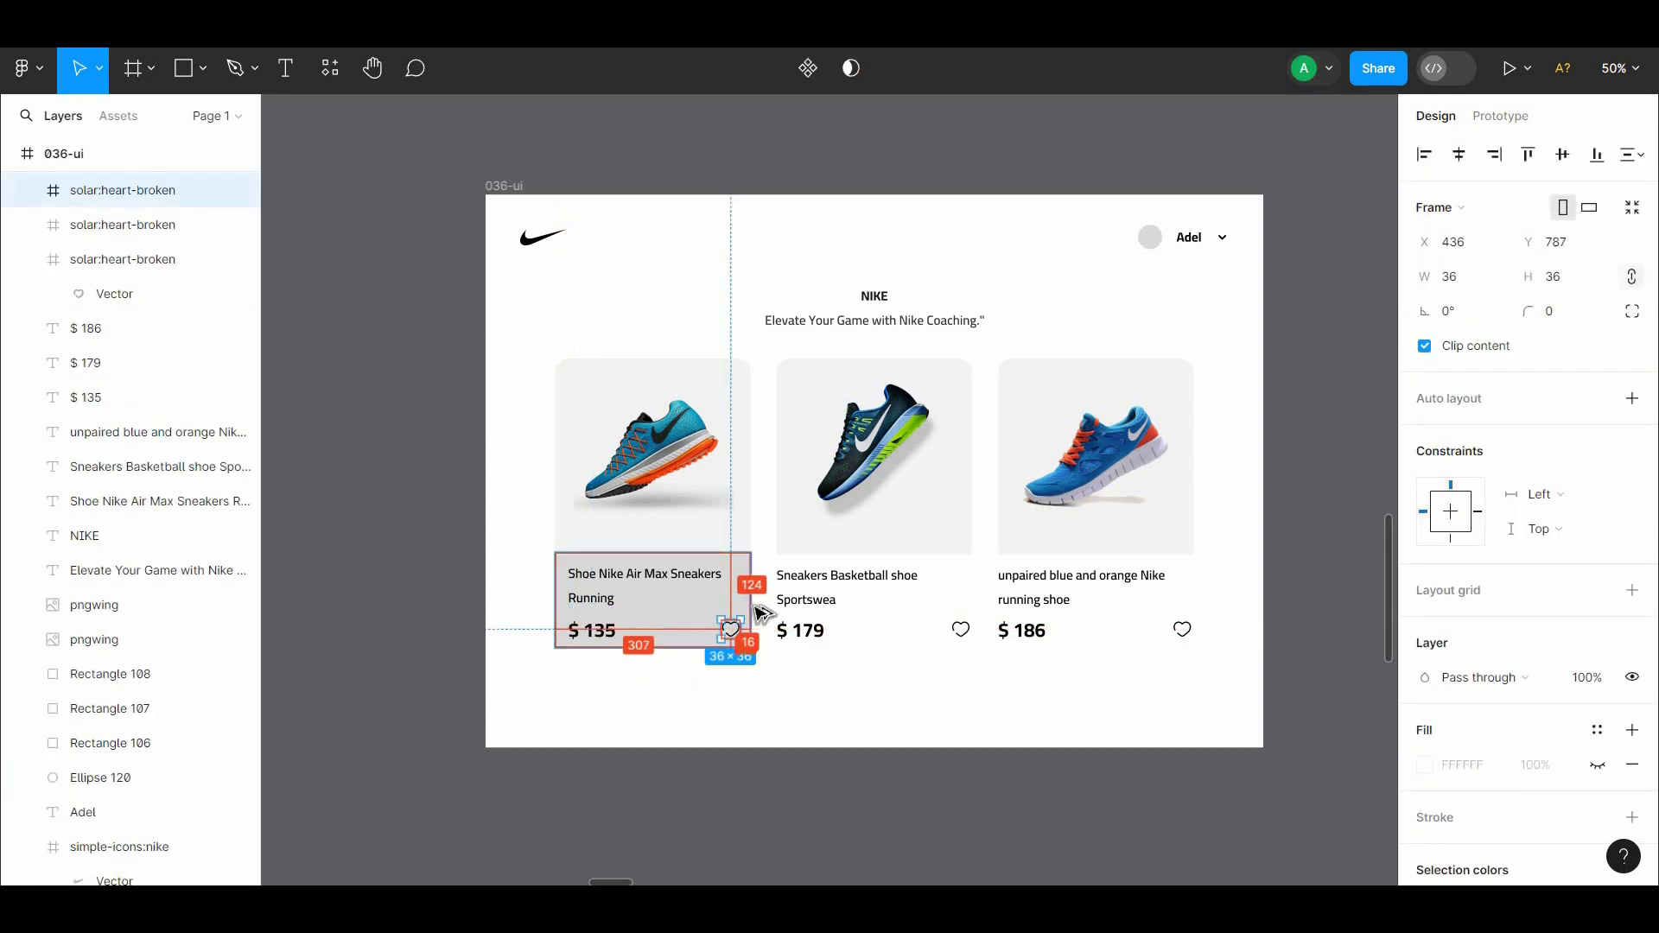
{"action": "key", "text": "ctrl+equal"}
{"action": "left_click_drag", "start_coordinate": [532, 648], "coordinate": [853, 330]}
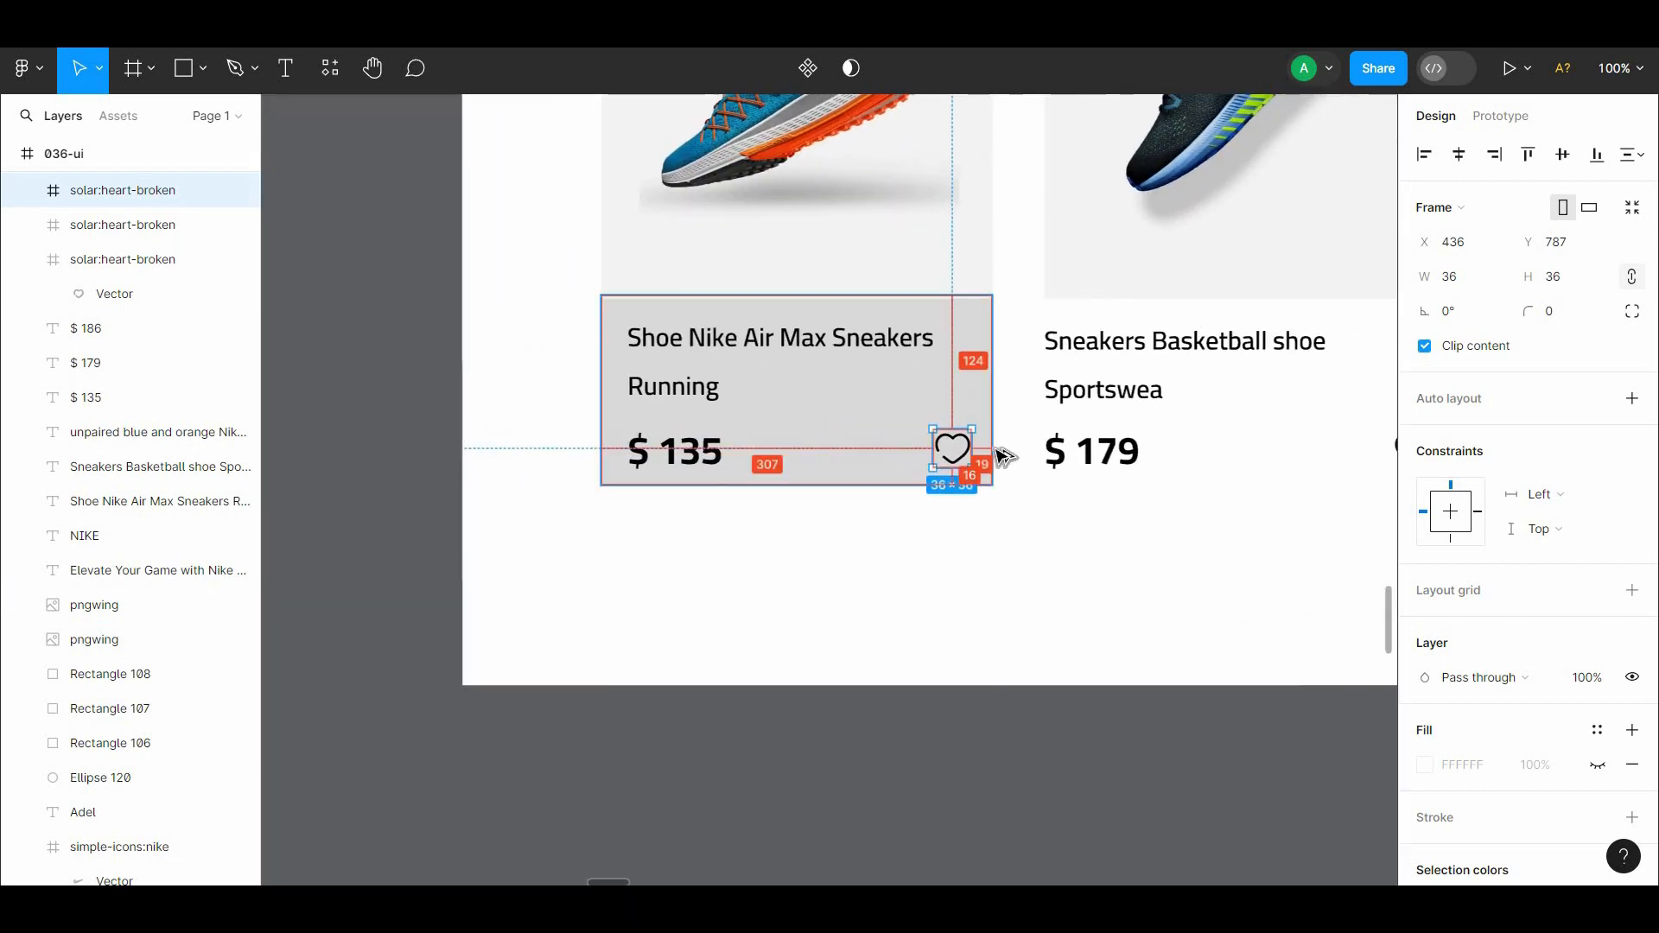
{"action": "key", "text": "Left"}
{"action": "key", "text": "Left"}
{"action": "key", "text": "Left"}
{"action": "key", "text": "Left"}
{"action": "key", "text": "Left"}
{"action": "left_click", "coordinate": [917, 496]}
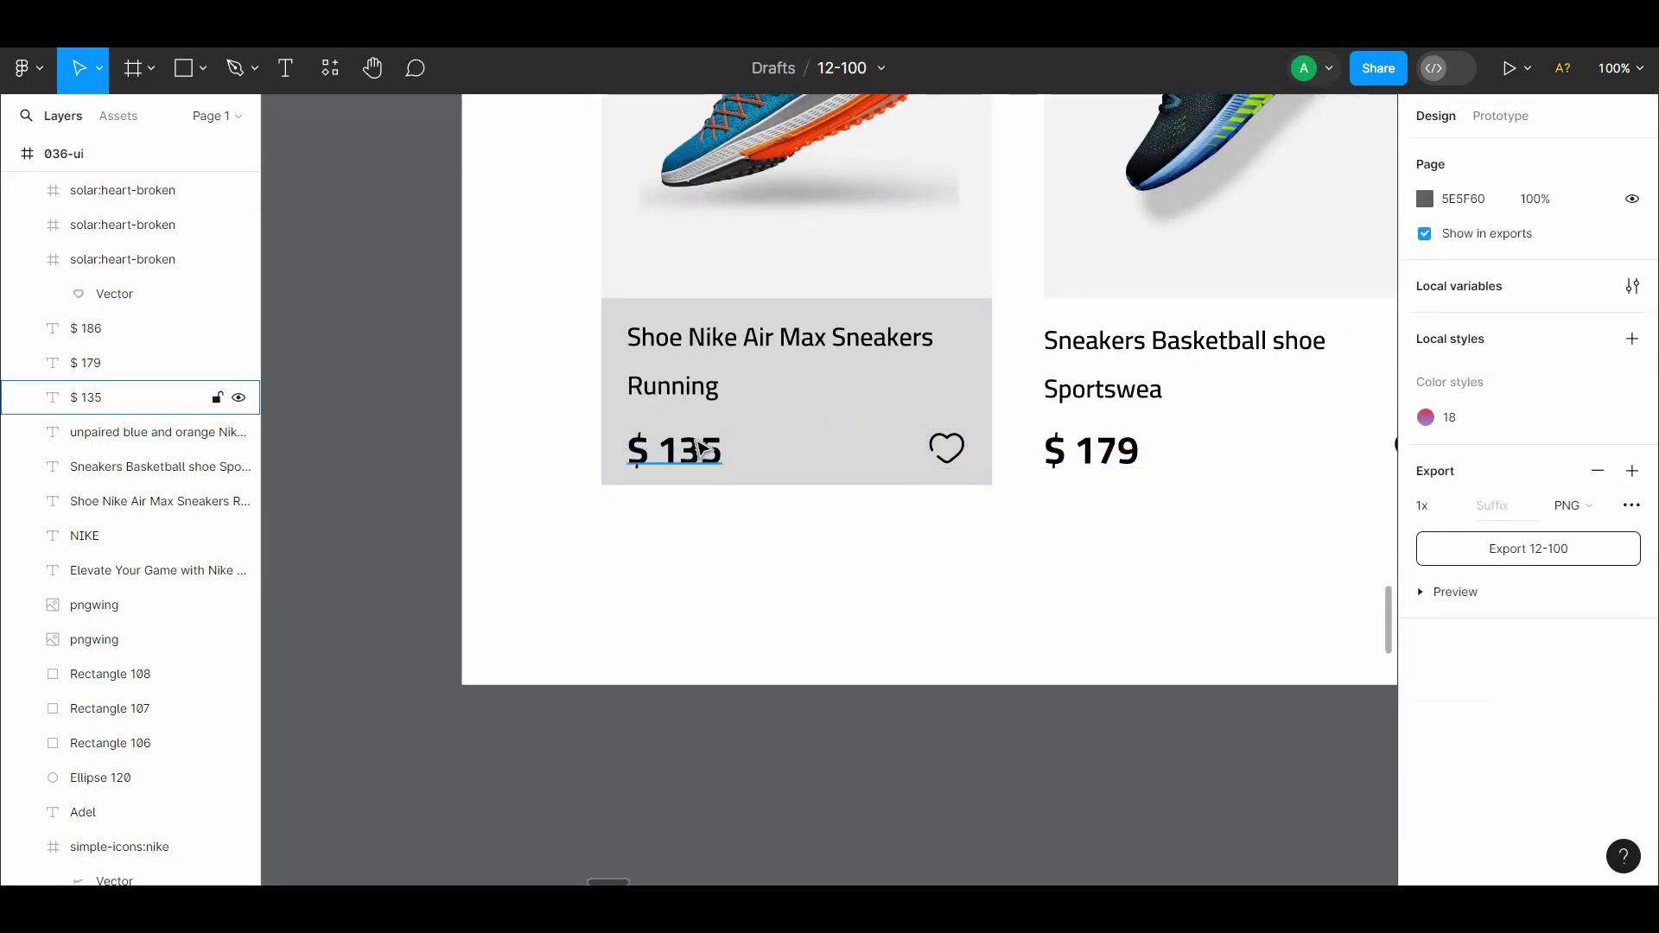
Fill the grey rectangle behind the first card's name and price with black
{"action": "left_click", "coordinate": [641, 458]}
{"action": "left_click", "coordinate": [874, 619]}
{"action": "scroll", "coordinate": [874, 618], "scroll_direction": "up", "scroll_amount": 2}
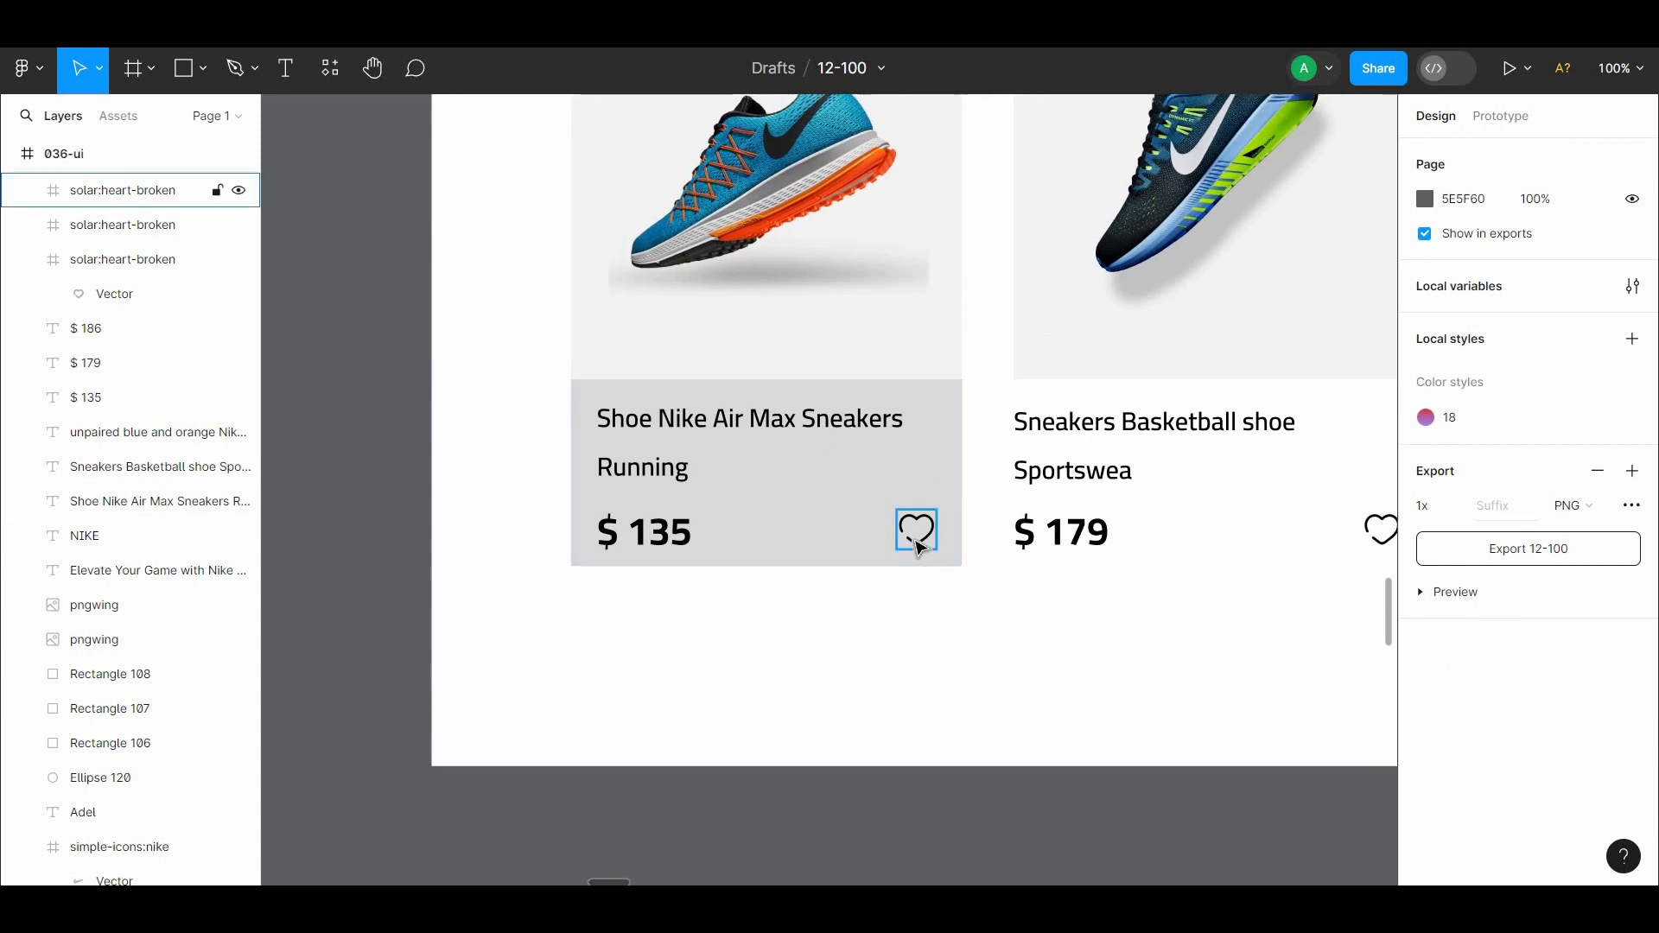
{"action": "scroll", "coordinate": [908, 711], "scroll_direction": "up", "scroll_amount": 3}
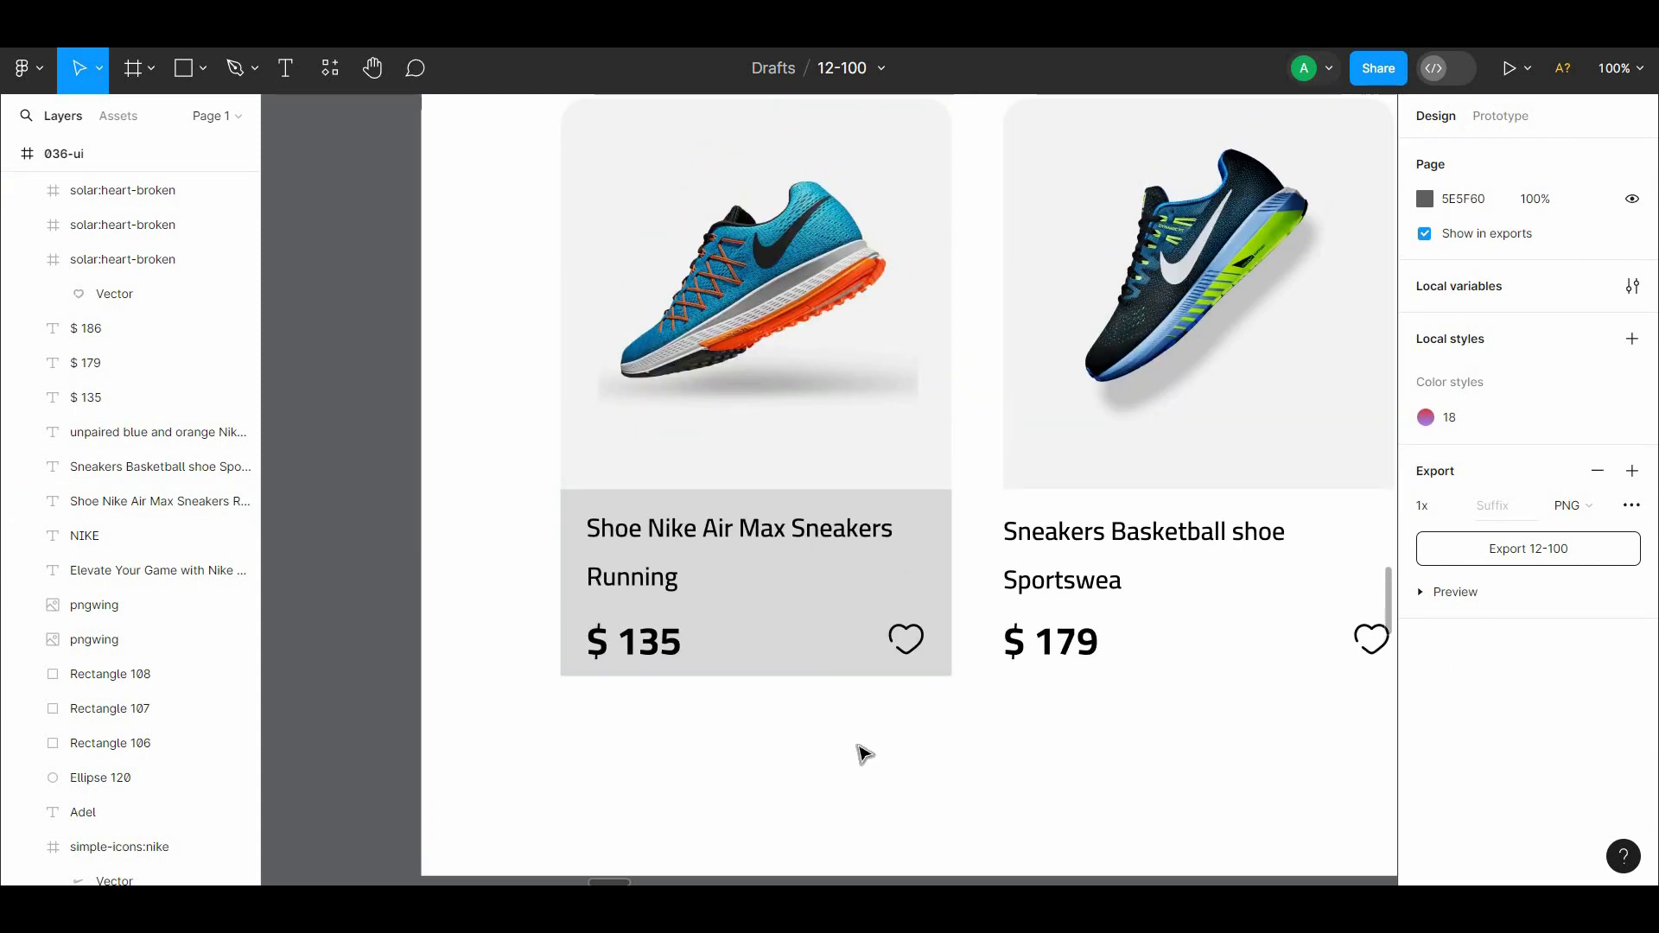
{"action": "scroll", "coordinate": [849, 786], "scroll_direction": "up", "scroll_amount": 2}
{"action": "left_click", "coordinate": [814, 723]}
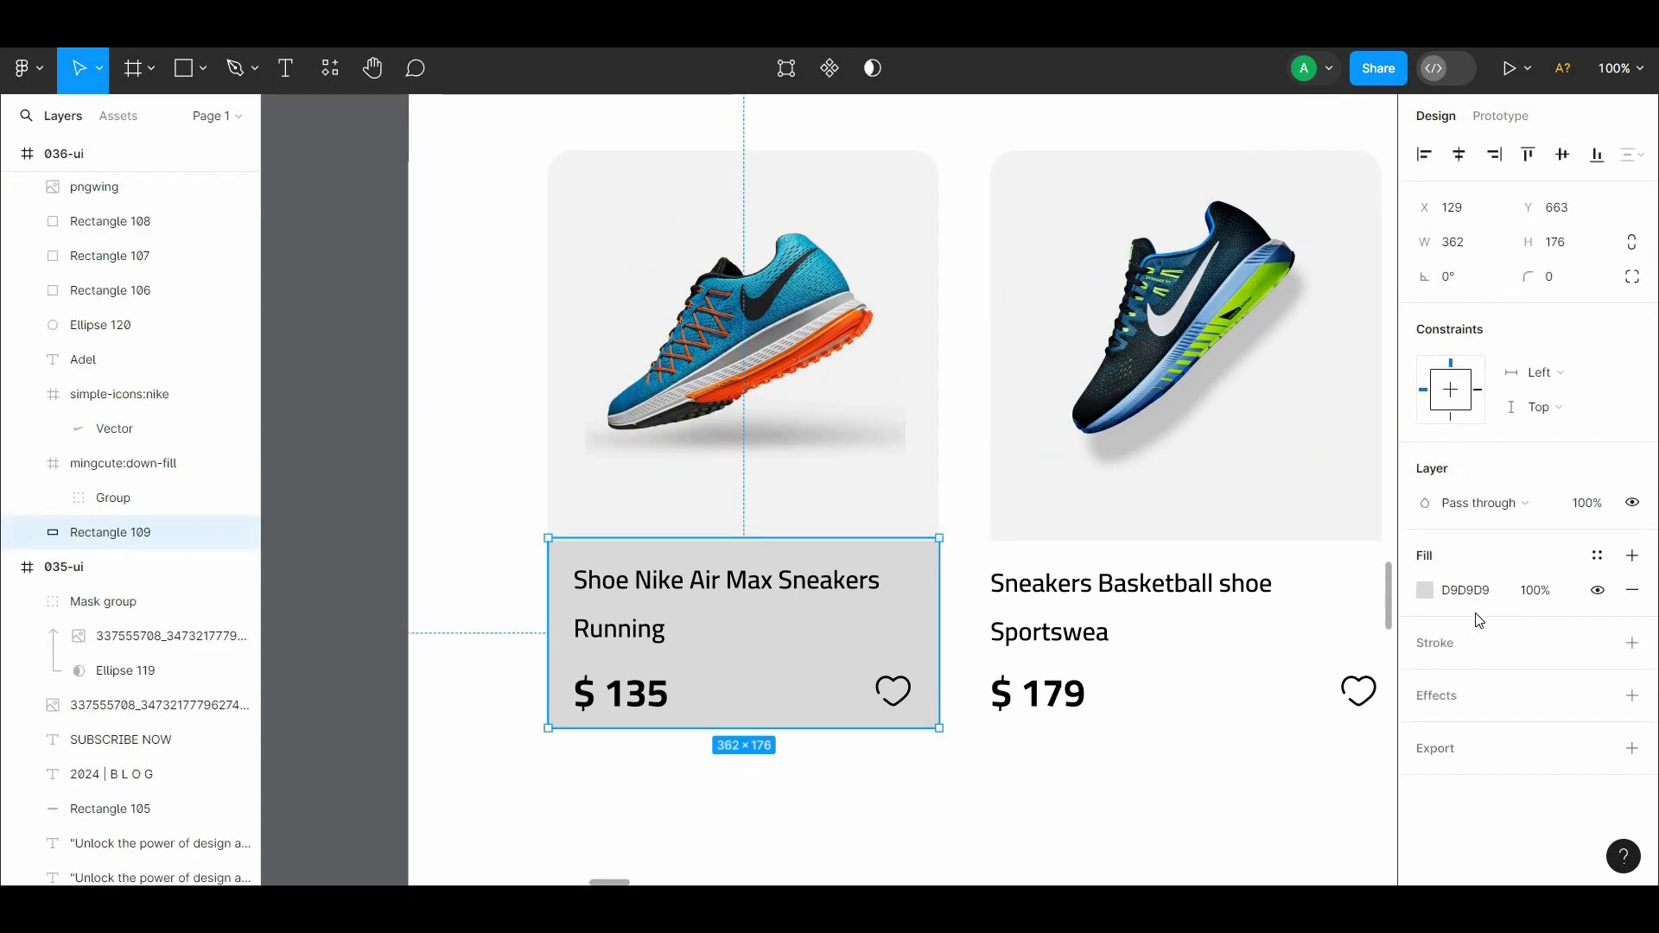
{"action": "left_click", "coordinate": [1427, 594]}
{"action": "left_click_drag", "start_coordinate": [1217, 529], "coordinate": [1070, 663]}
{"action": "left_click", "coordinate": [966, 676]}
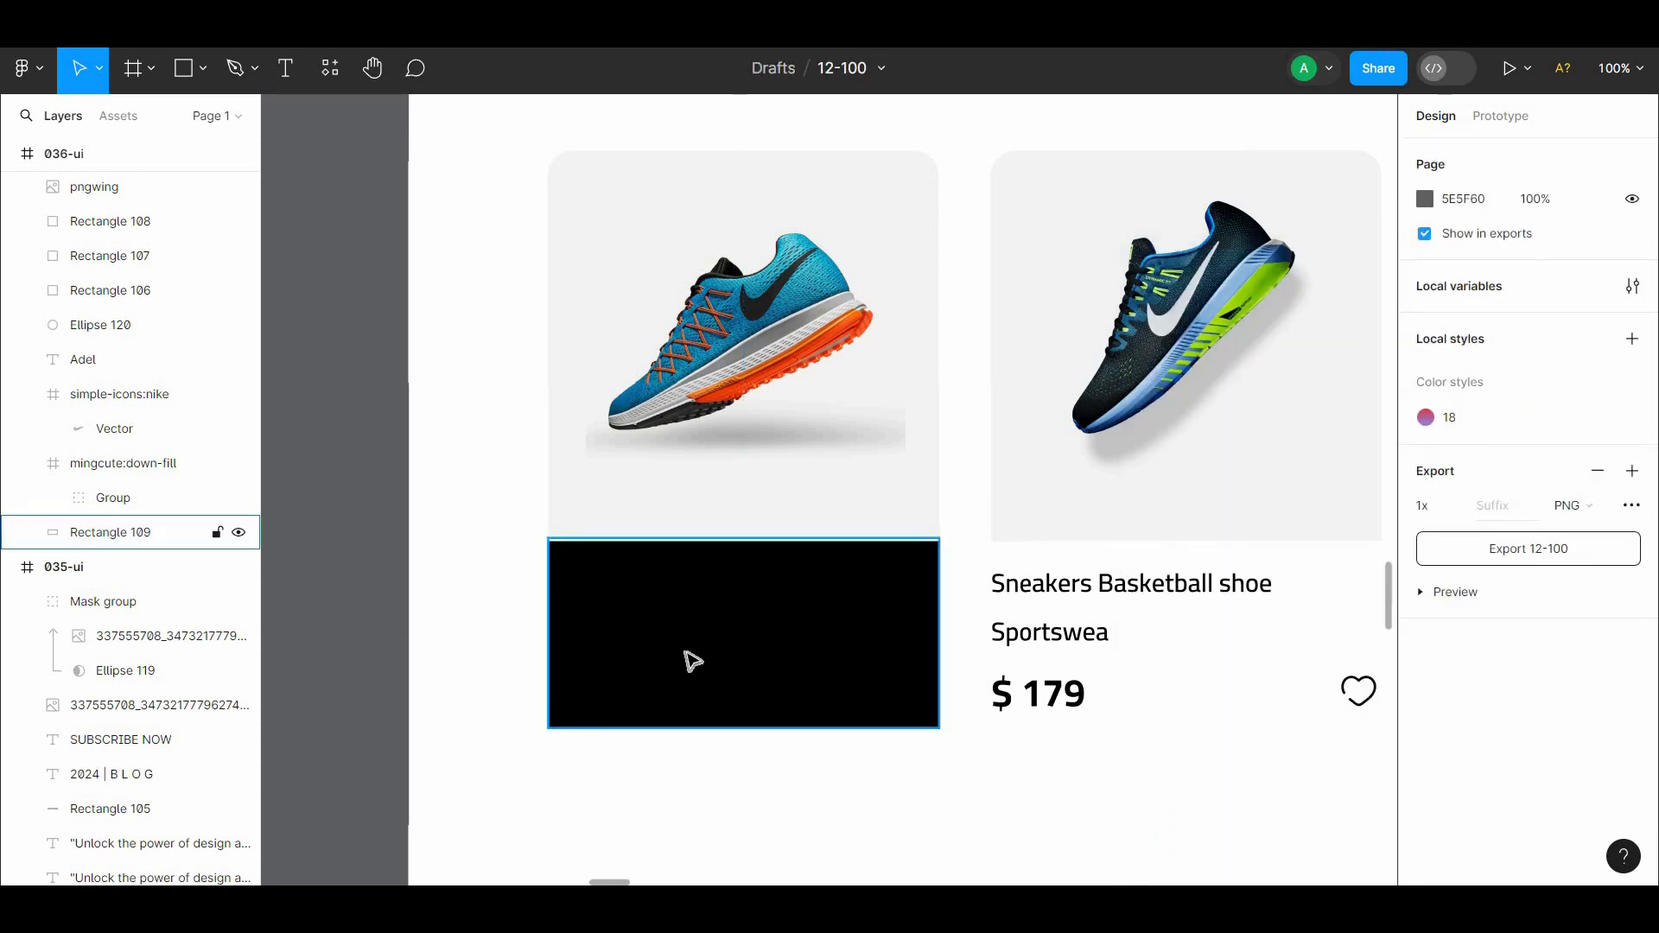
Recolour the first card's shoe name and $ 135 price to white
{"action": "left_click", "coordinate": [624, 690]}
{"action": "left_click", "coordinate": [631, 596], "text": "shift"}
{"action": "left_click_drag", "start_coordinate": [1653, 572], "coordinate": [1653, 733]}
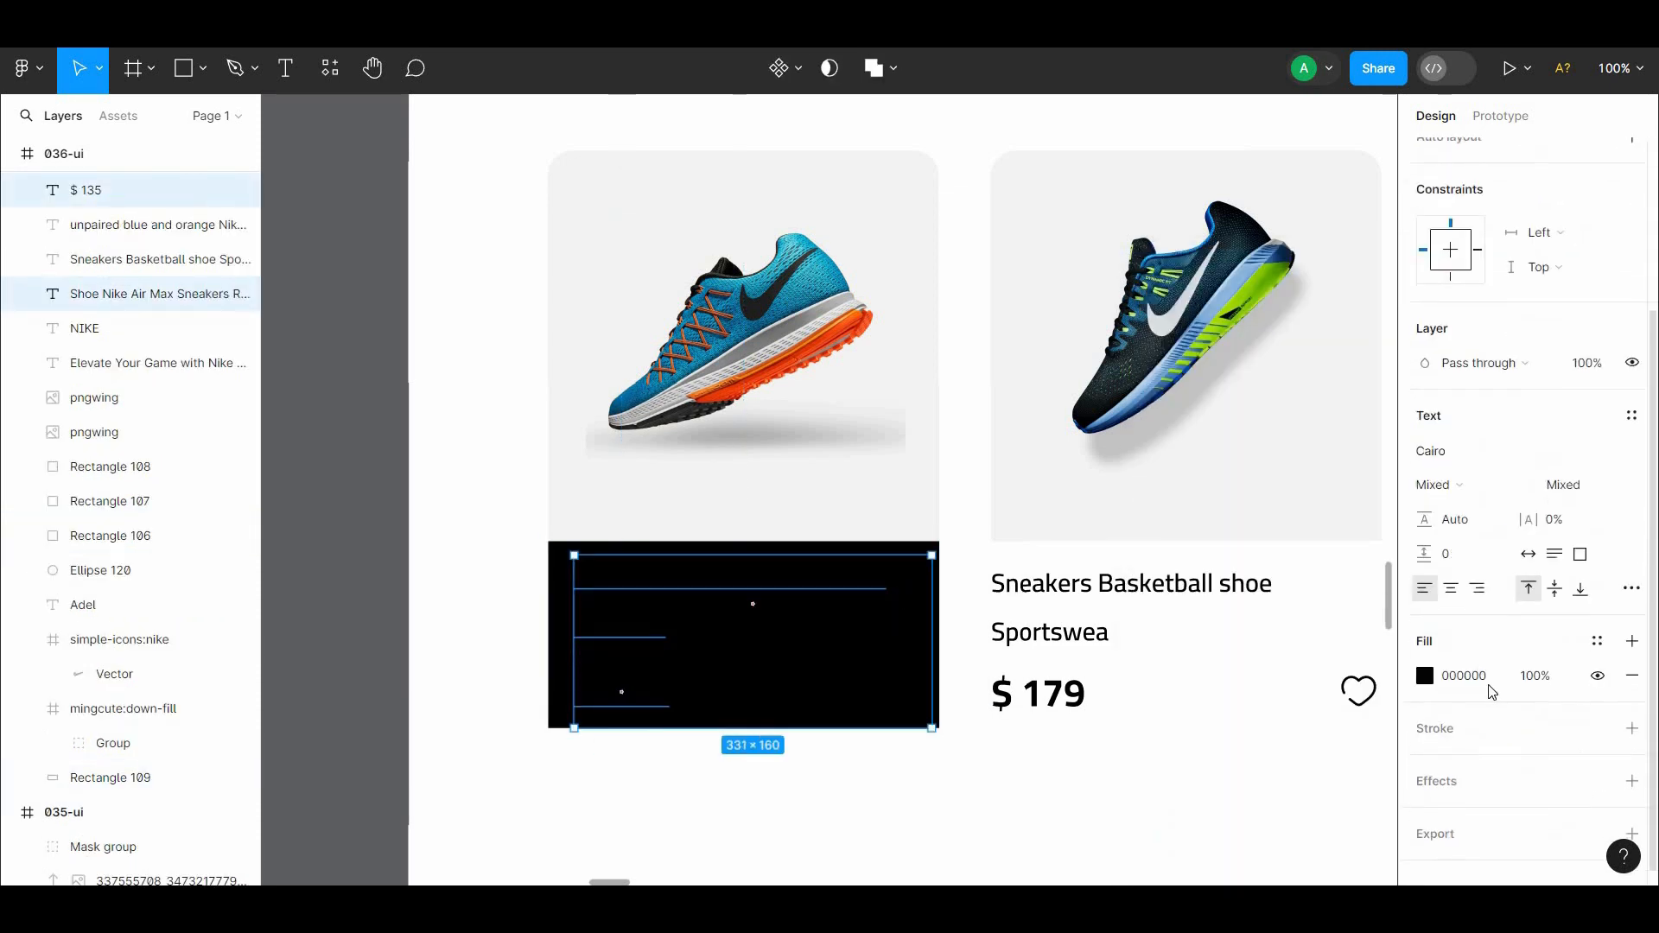
{"action": "left_click", "coordinate": [1424, 676]}
{"action": "left_click_drag", "start_coordinate": [1209, 398], "coordinate": [999, 352]}
{"action": "left_click", "coordinate": [946, 795]}
{"action": "left_click_drag", "start_coordinate": [940, 802], "coordinate": [859, 822]}
Round only the two bottom corners of the first card's black panel to a radius of 24
{"action": "left_click", "coordinate": [810, 747]}
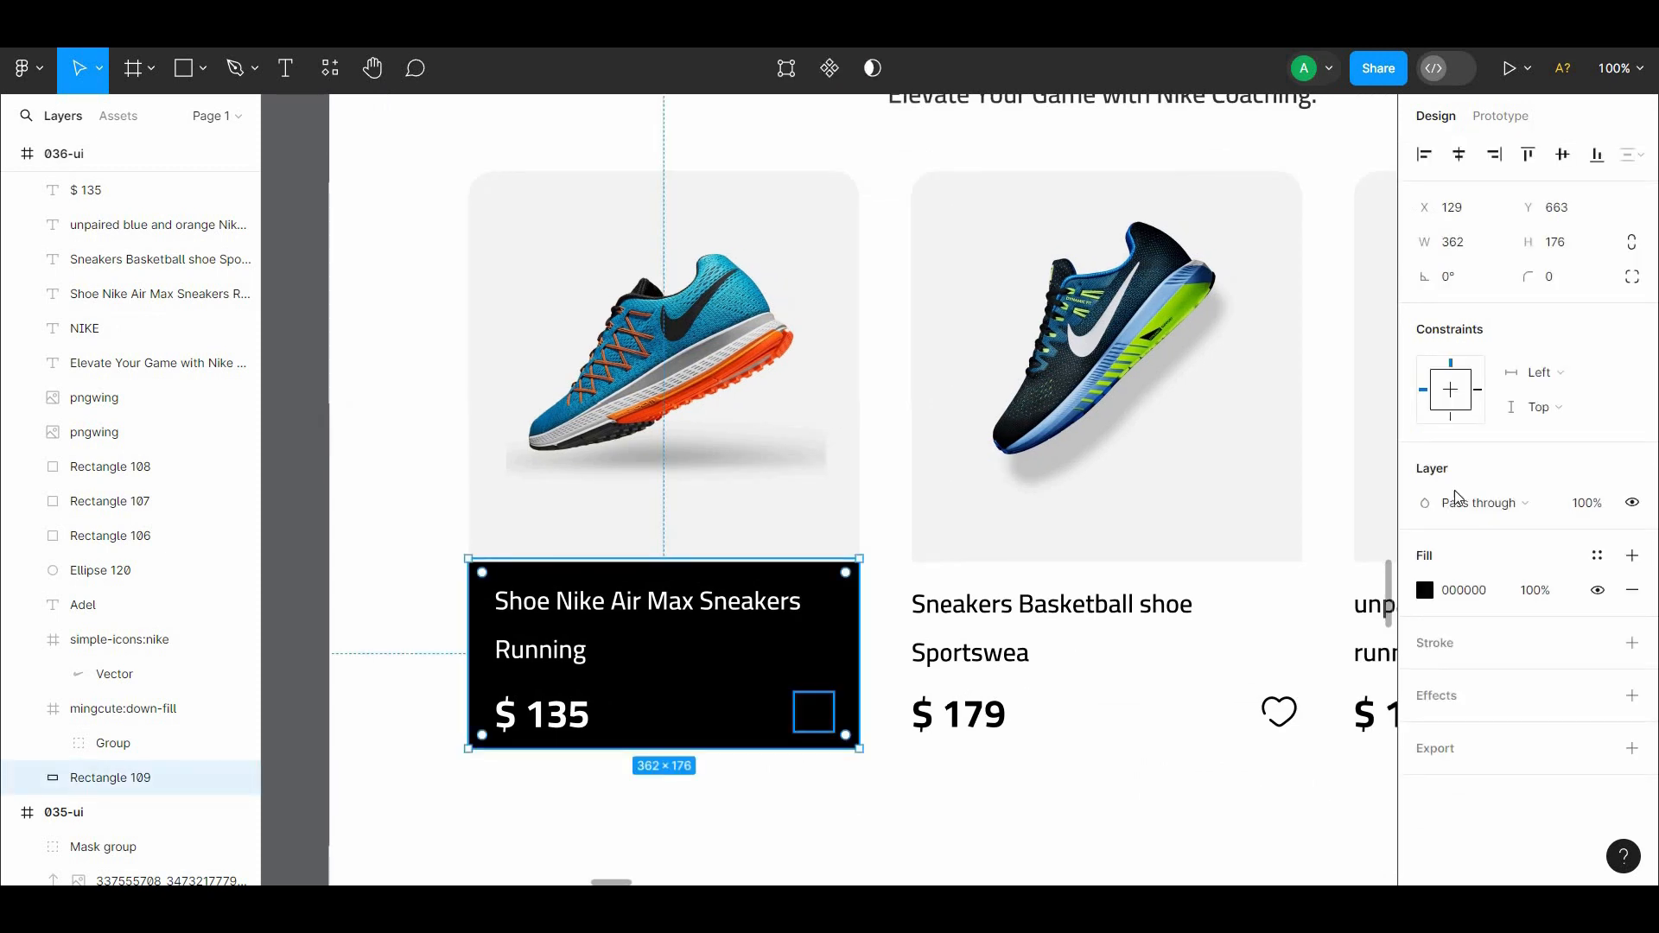
{"action": "left_click", "coordinate": [1631, 283]}
{"action": "left_click_drag", "start_coordinate": [1287, 365], "coordinate": [139, 384]}
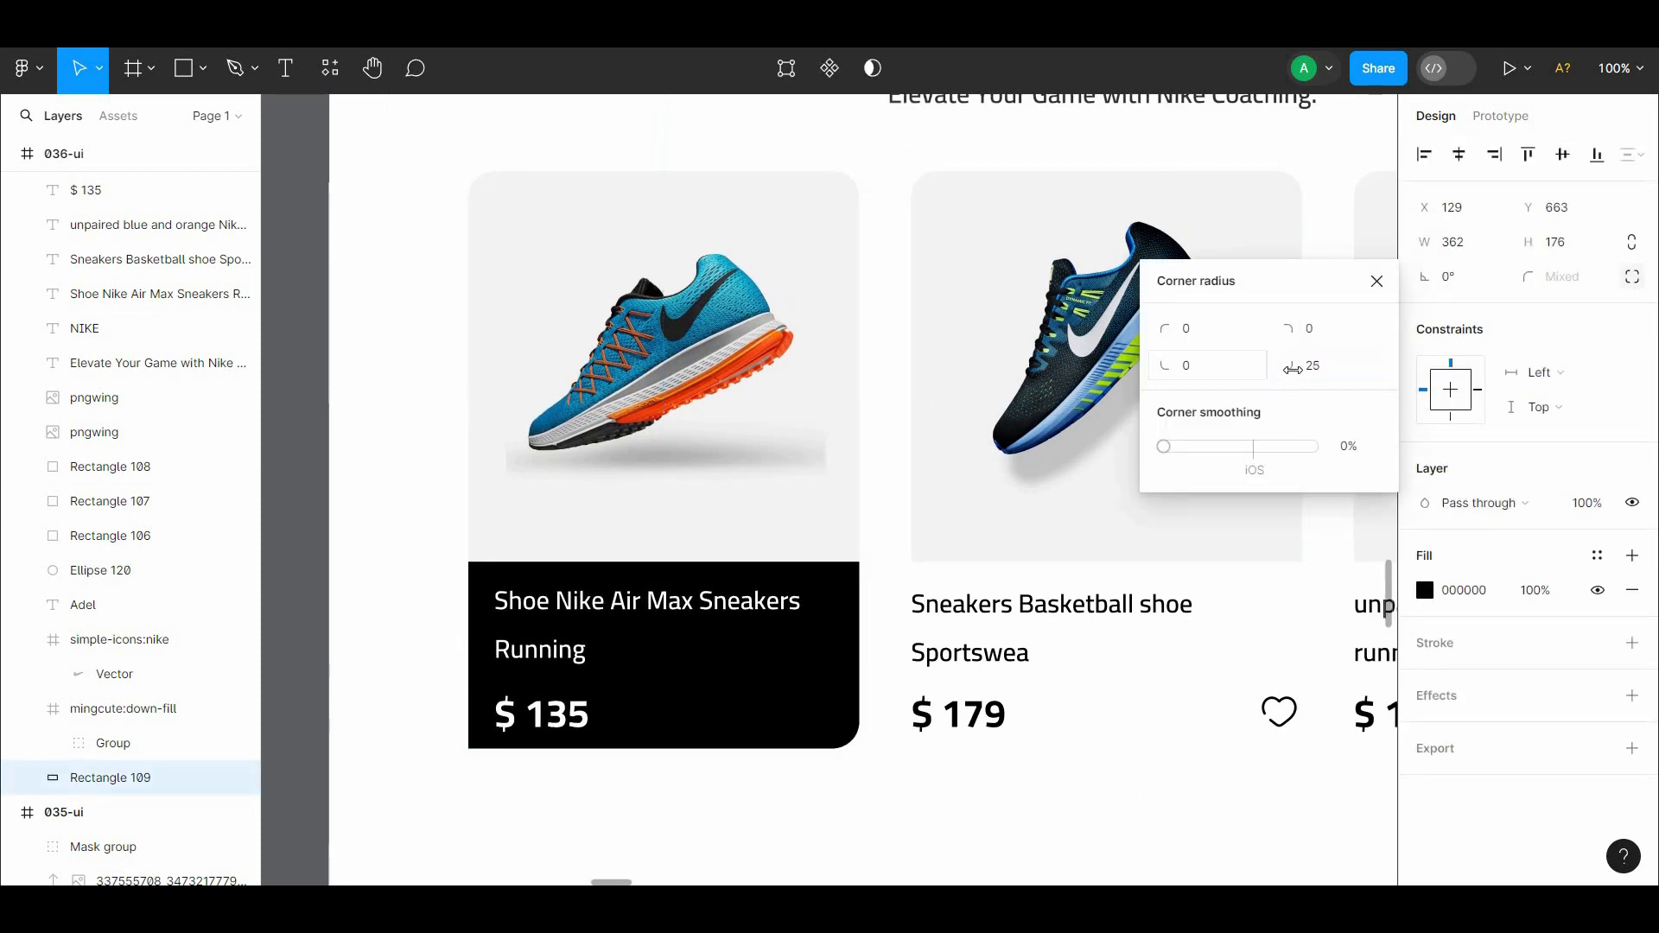
{"action": "type", "text": "24"}
{"action": "left_click", "coordinate": [1187, 366]}
{"action": "type", "text": "24"}
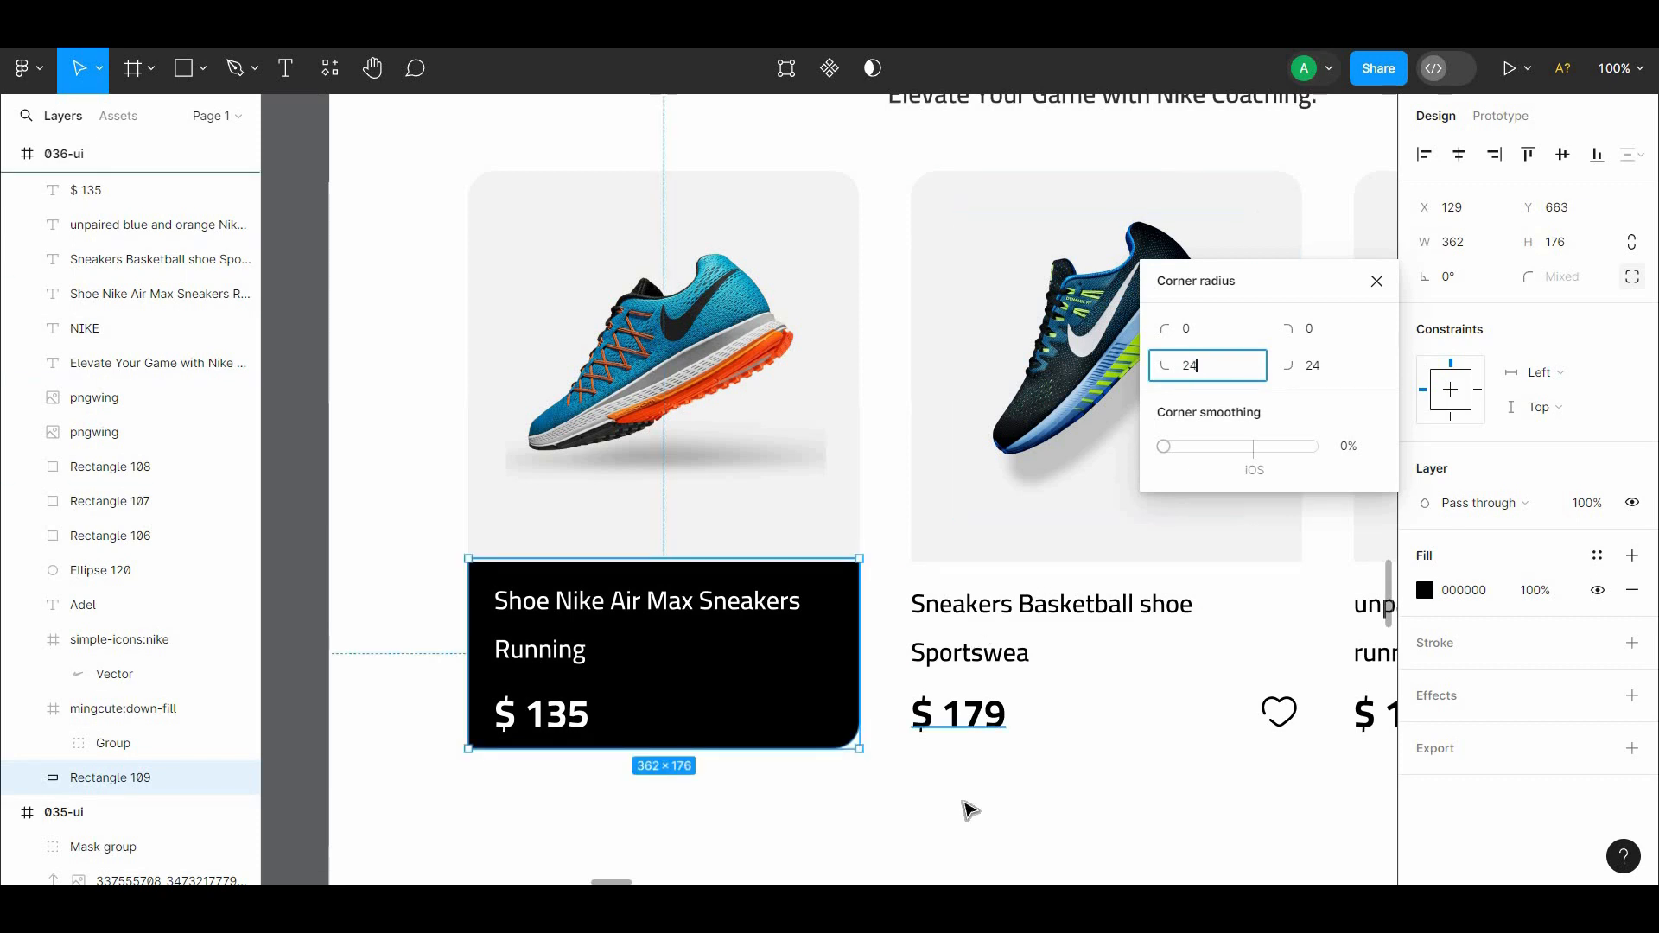
{"action": "left_click", "coordinate": [967, 811]}
{"action": "key", "text": "ctrl+minus"}
{"action": "left_click_drag", "start_coordinate": [1070, 622], "coordinate": [1023, 646]}
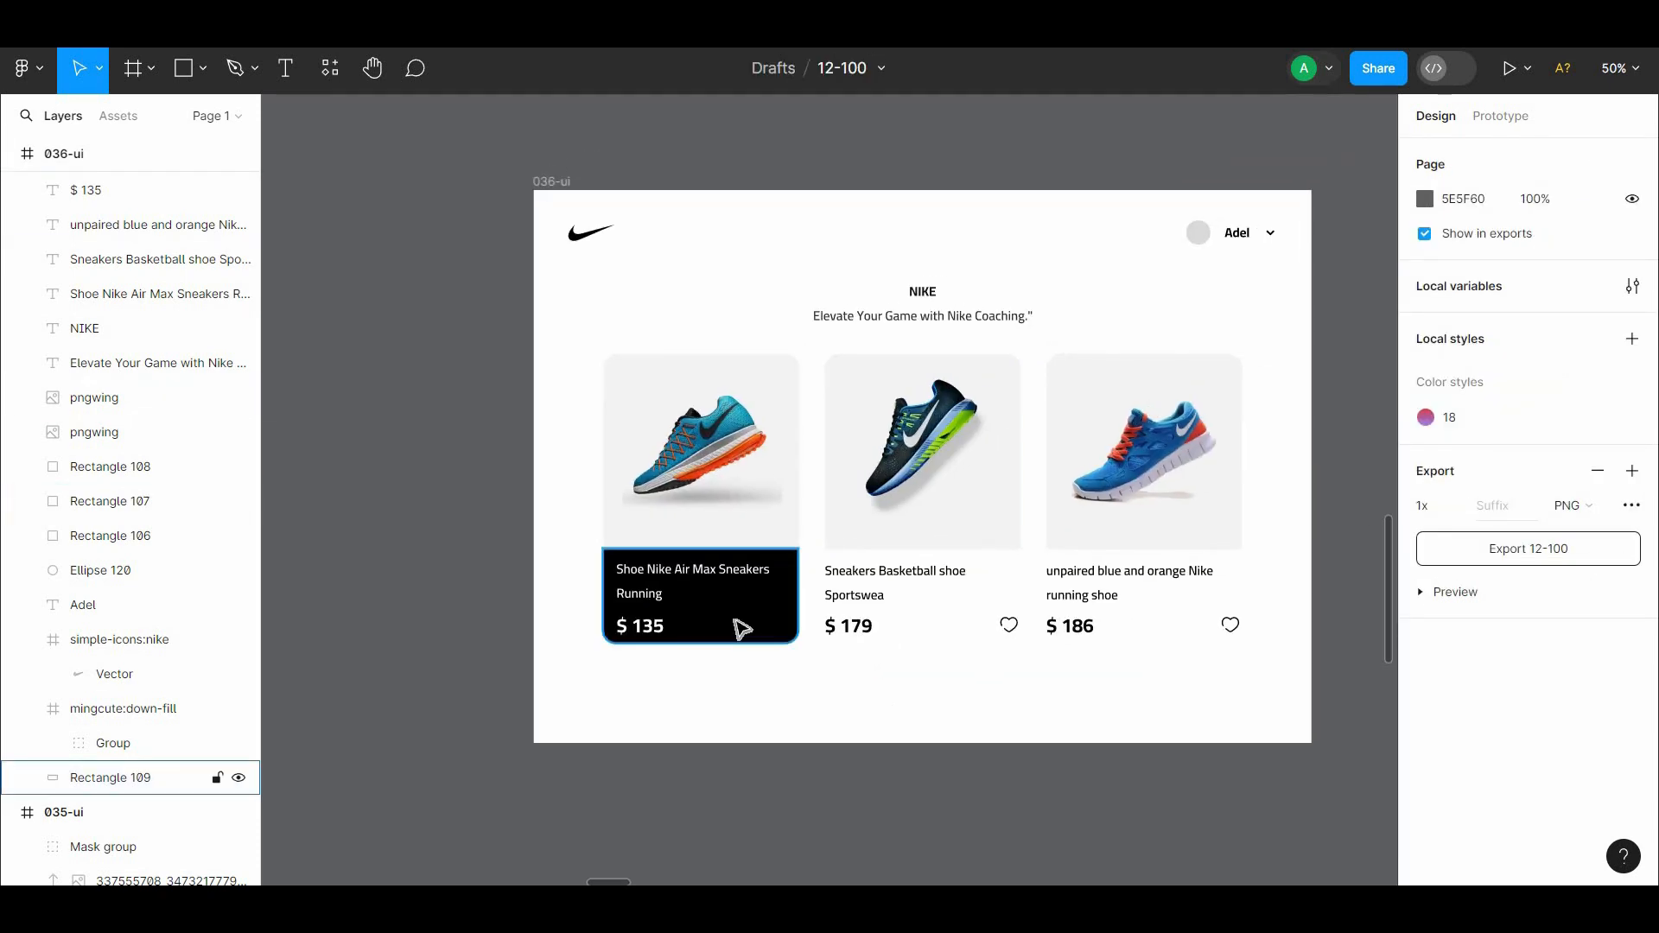
Duplicate the black panel onto the second card and send the copy to the back
{"action": "left_click", "coordinate": [725, 623]}
{"action": "left_click_drag", "start_coordinate": [726, 628], "coordinate": [950, 629]}
{"action": "right_click", "coordinate": [940, 621]}
{"action": "left_click", "coordinate": [983, 451]}
Move the duplicated black panel down, clear of the second card's name, price and heart
{"action": "left_click", "coordinate": [862, 620]}
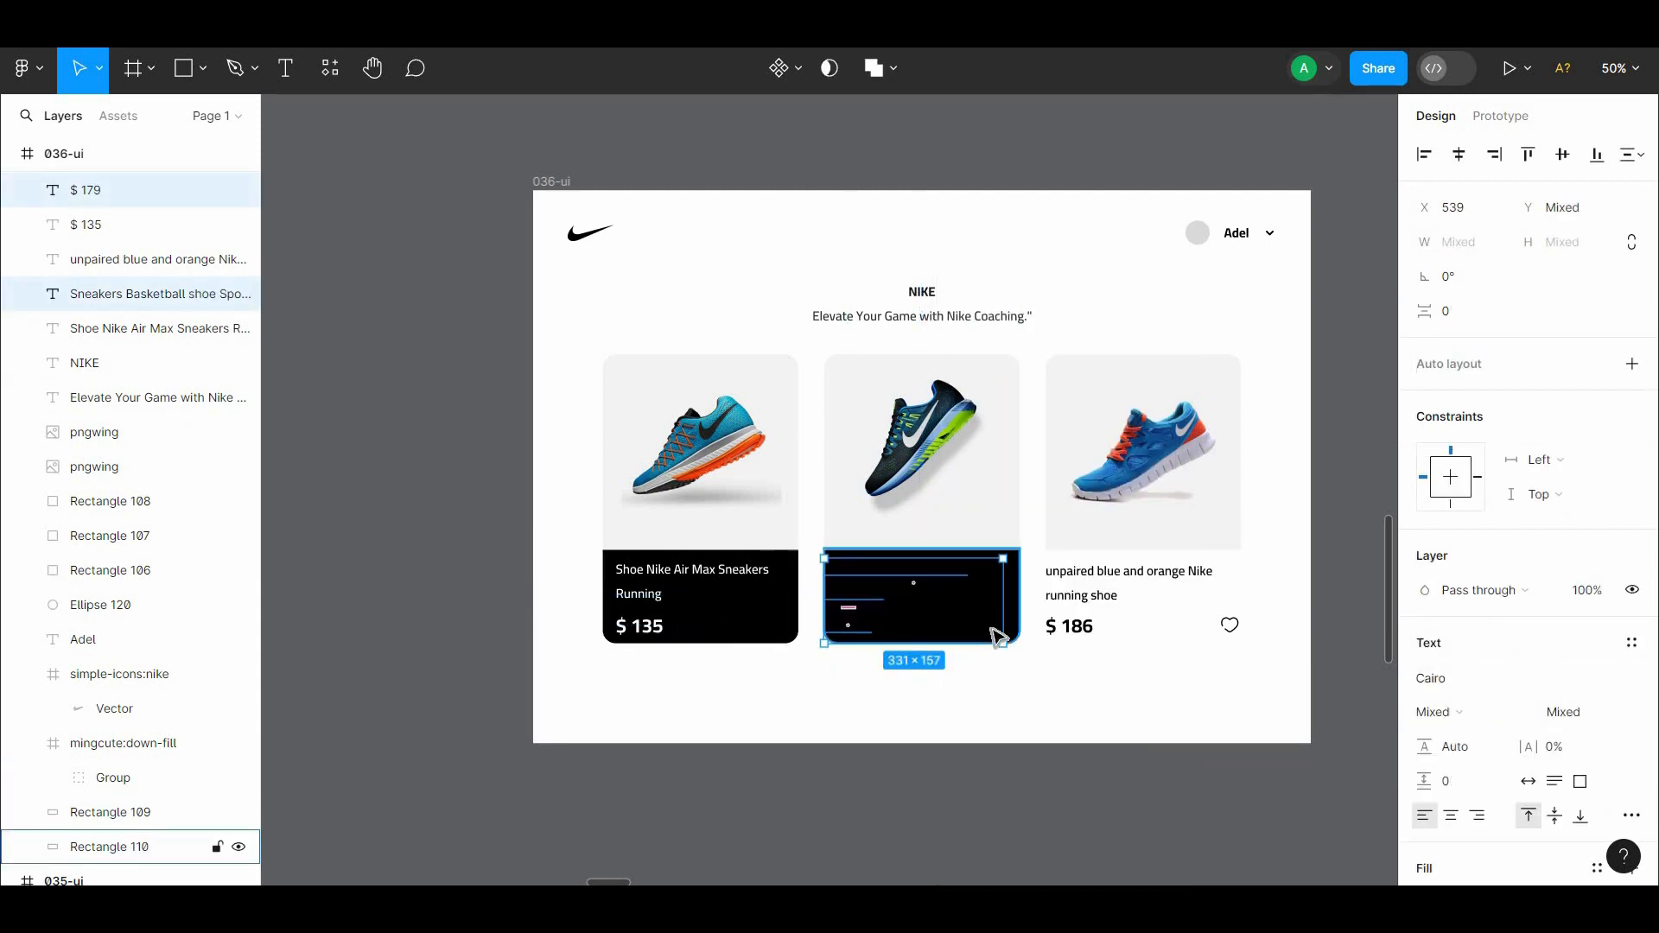
{"action": "left_click", "coordinate": [776, 624]}
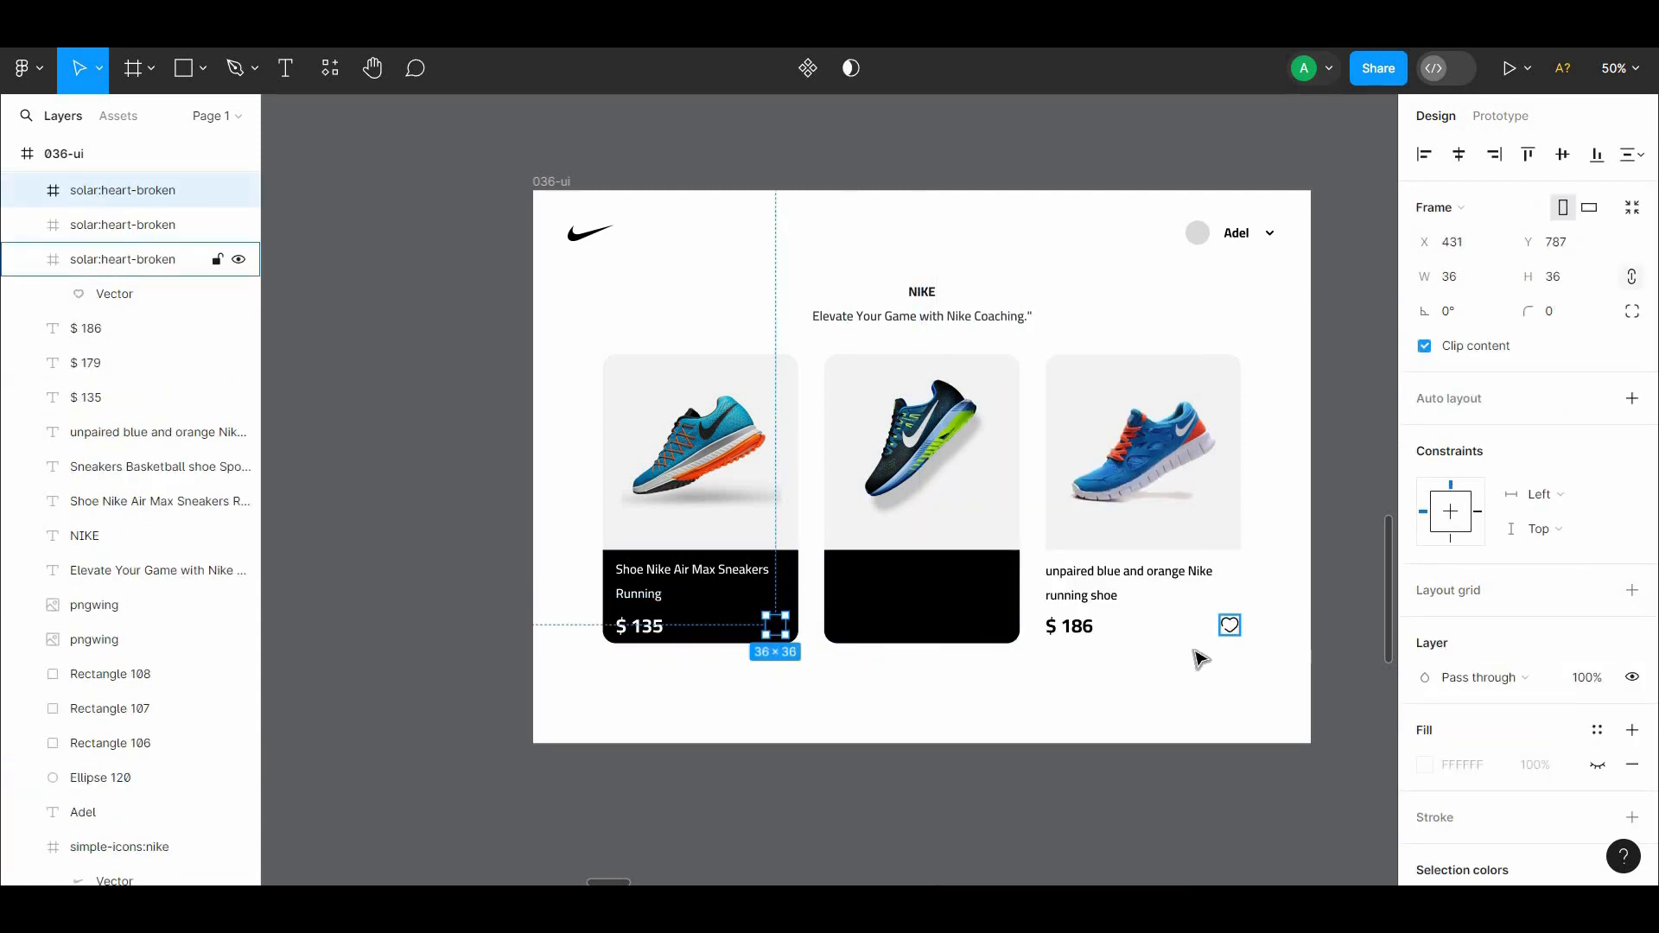
{"action": "left_click_drag", "start_coordinate": [979, 613], "coordinate": [978, 746]}
Recolour the second and third cards' names and prices, together with all three heart icons, to white
{"action": "left_click", "coordinate": [1009, 627]}
{"action": "left_click", "coordinate": [864, 629], "text": "shift"}
{"action": "left_click", "coordinate": [882, 594], "text": "shift"}
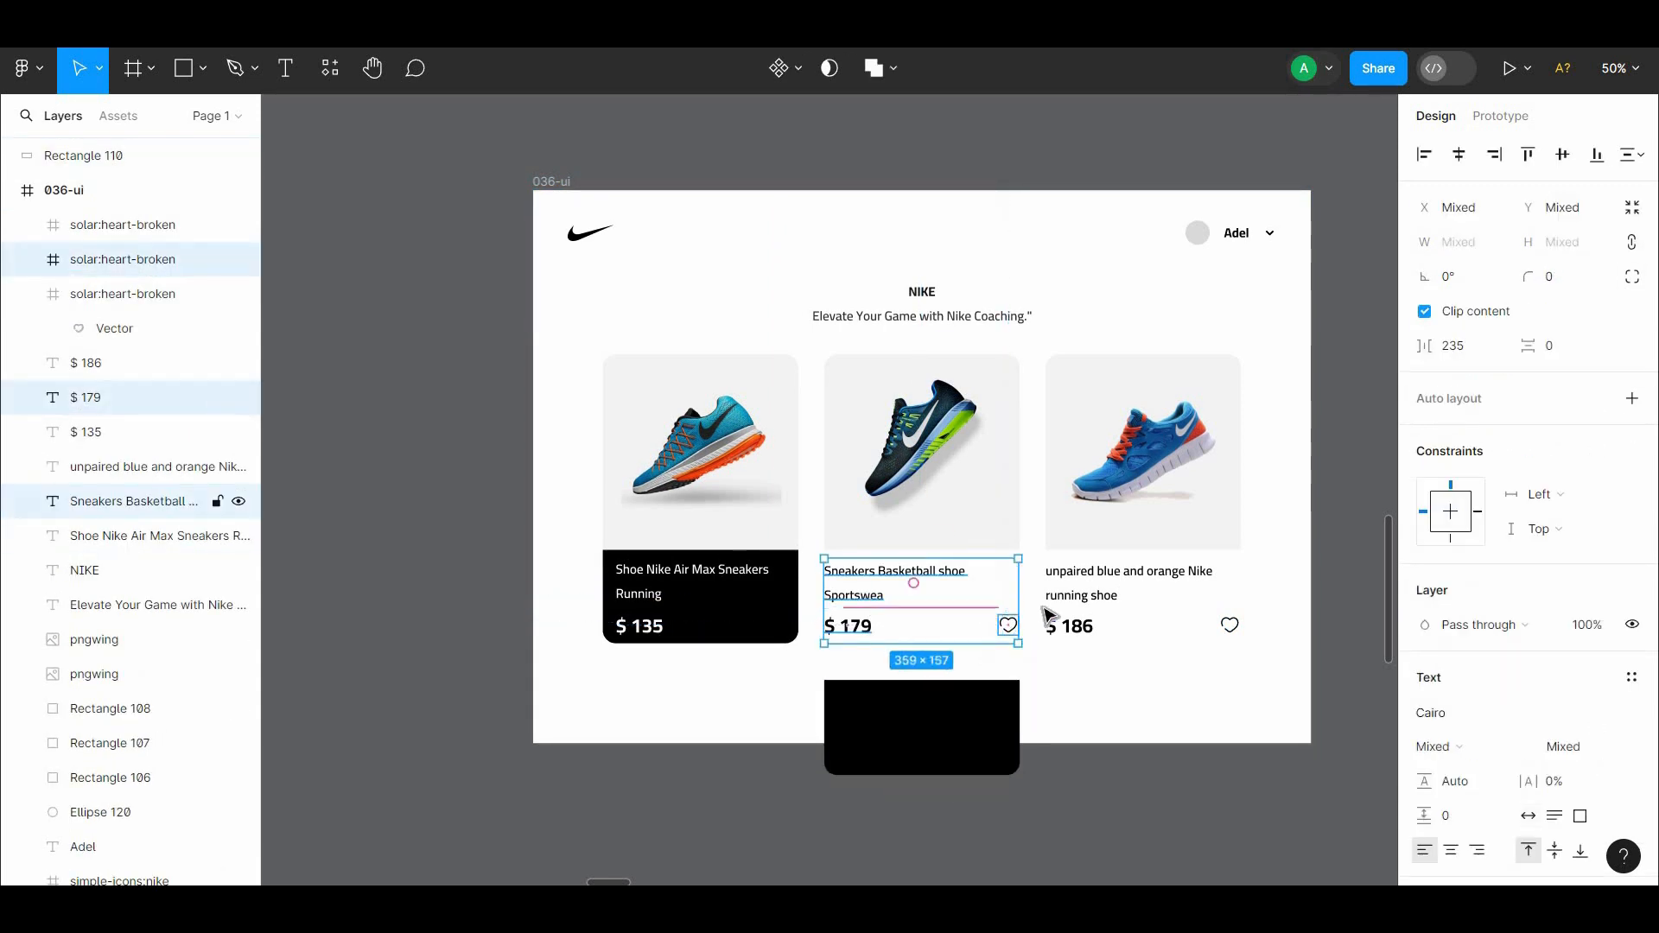
{"action": "left_click", "coordinate": [1071, 626], "text": "shift"}
{"action": "left_click", "coordinate": [1082, 596], "text": "shift"}
{"action": "left_click", "coordinate": [1231, 626], "text": "shift"}
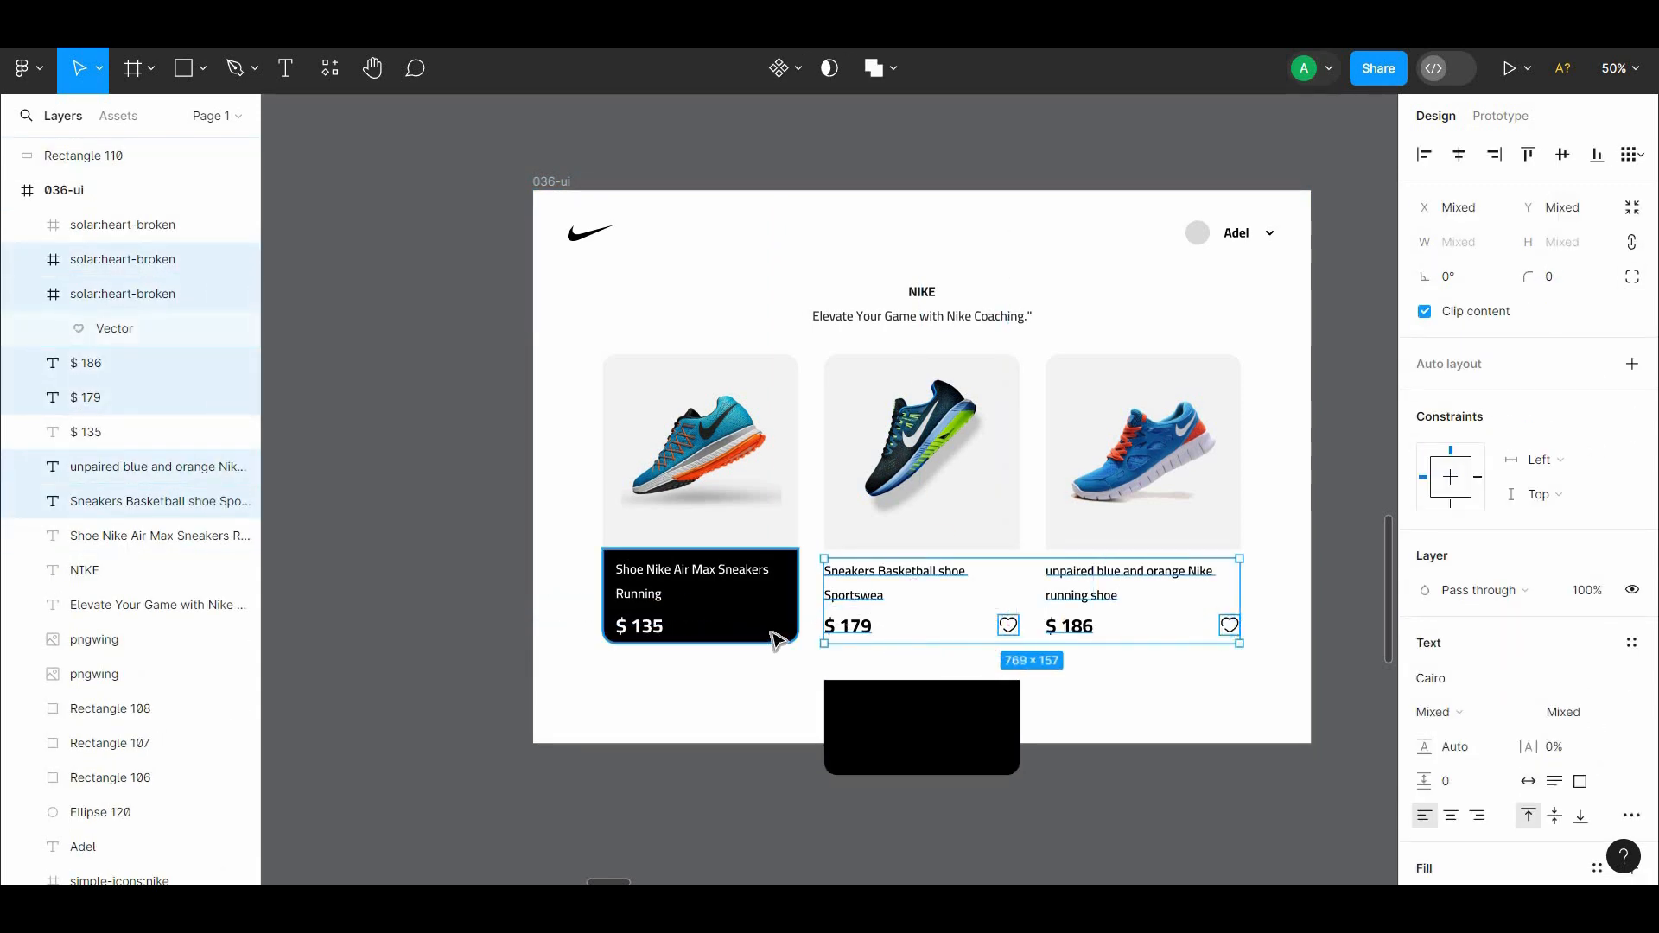
{"action": "left_click", "coordinate": [776, 624], "text": "shift"}
{"action": "scroll", "coordinate": [1497, 821], "scroll_direction": "down", "scroll_amount": 3}
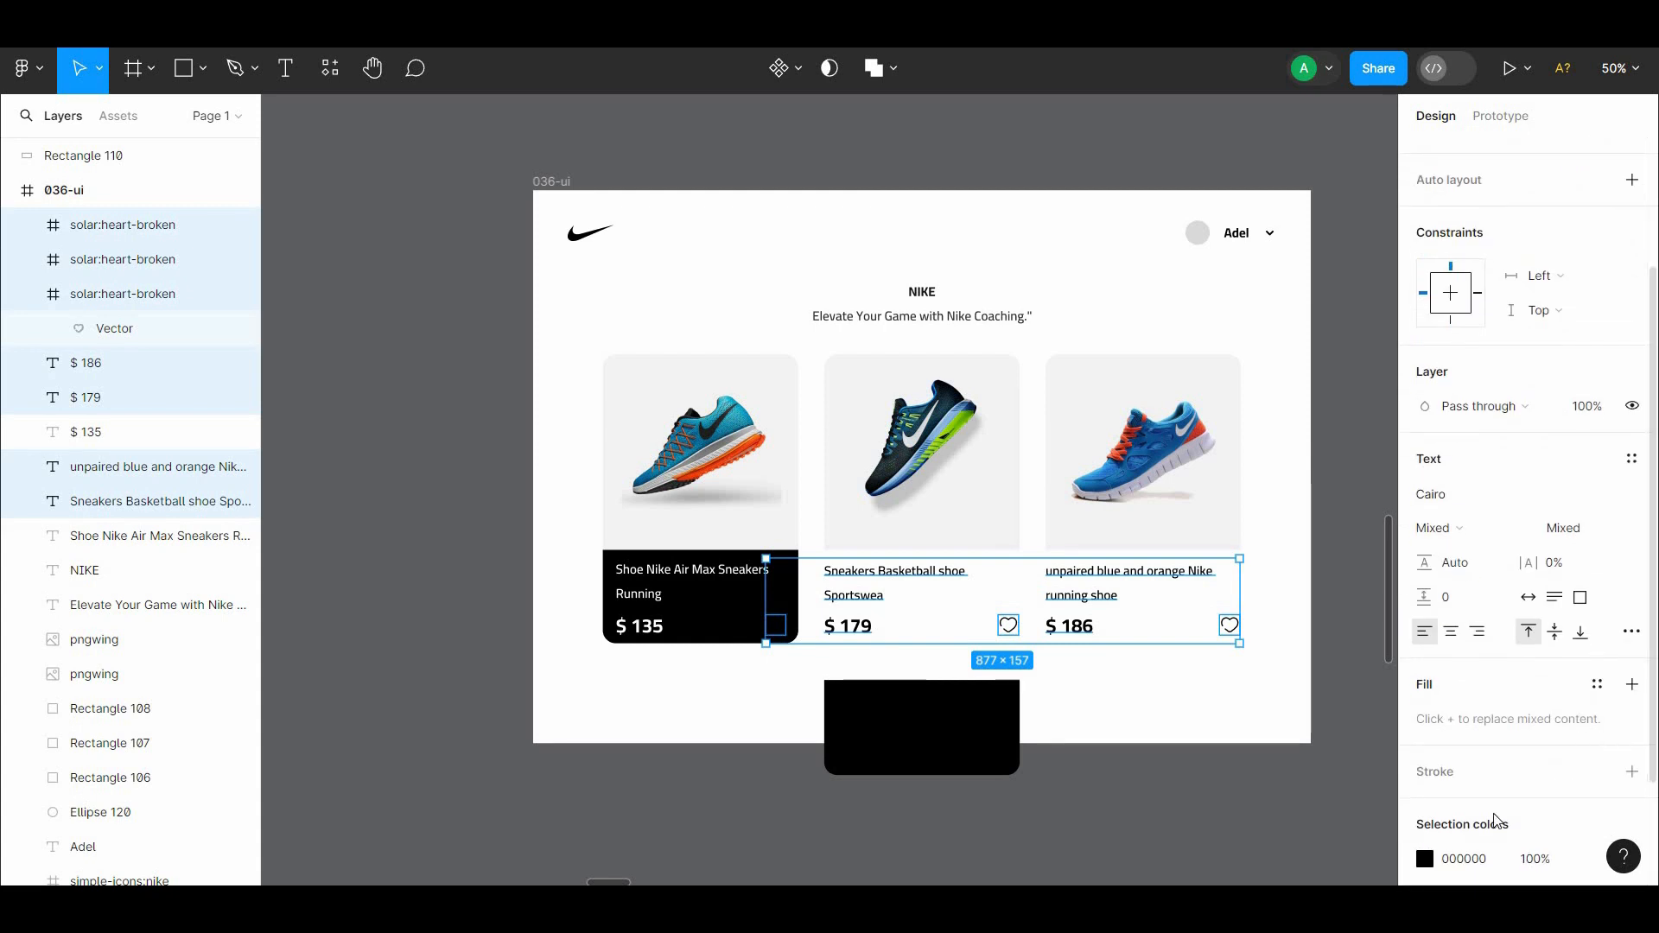
{"action": "left_click", "coordinate": [1425, 862]}
{"action": "left_click_drag", "start_coordinate": [1155, 385], "coordinate": [1048, 126]}
{"action": "left_click", "coordinate": [1048, 128]}
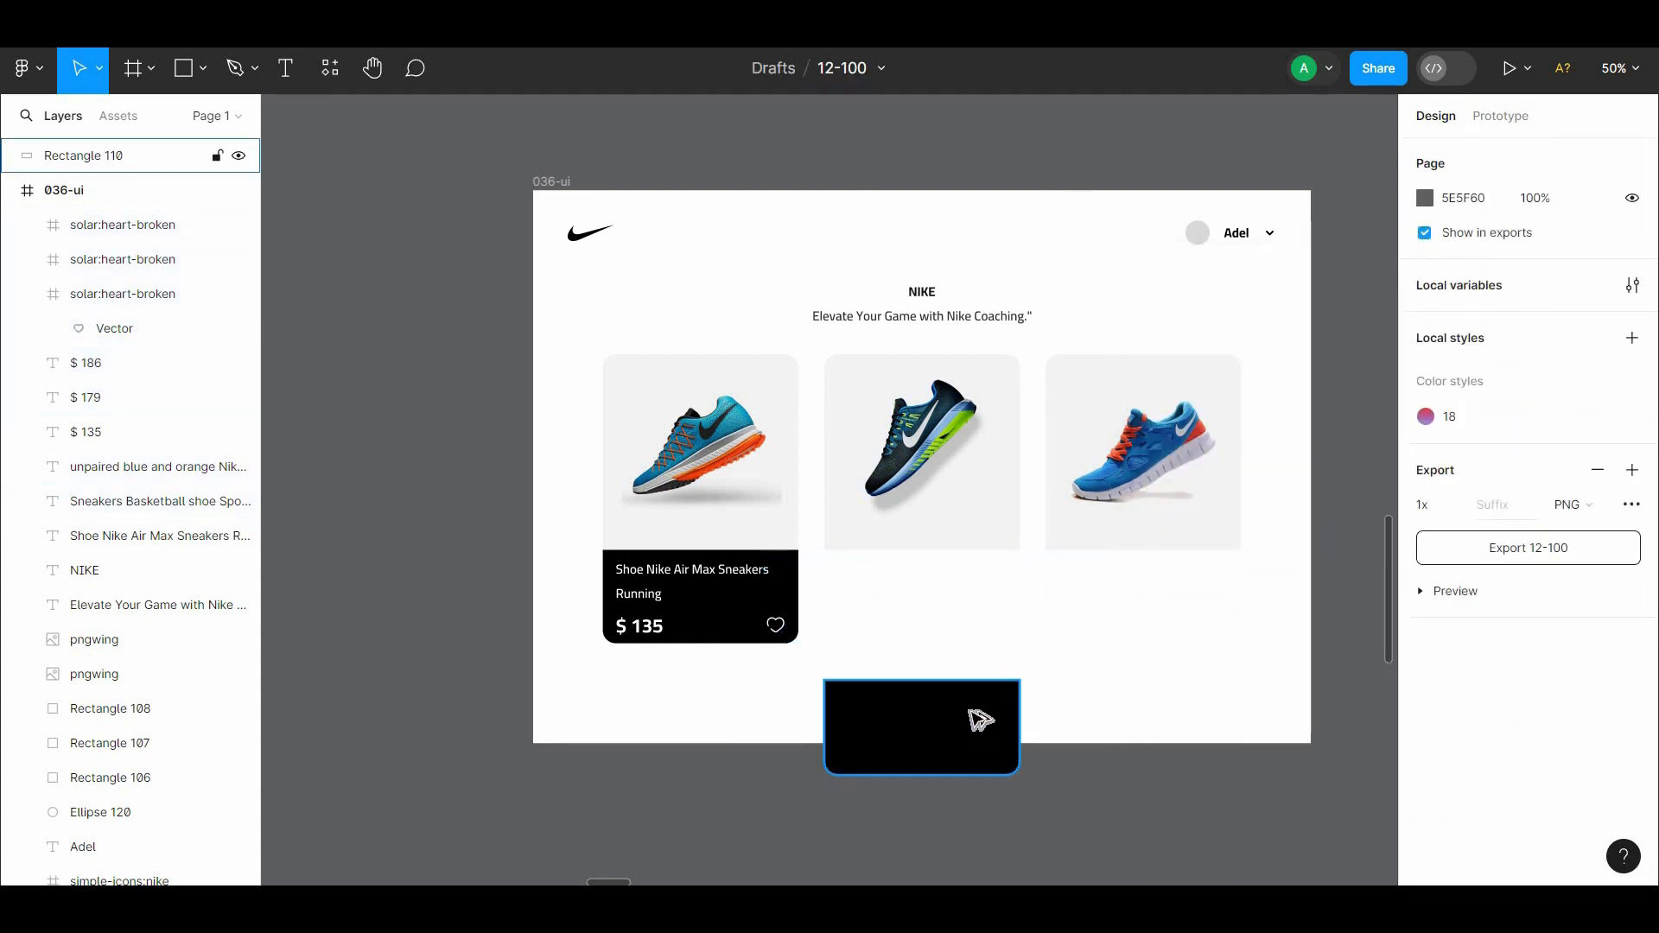
Copy the loose black panel beneath the second shoe image, try sending it to the back, and move it below the third card
{"action": "left_click_drag", "start_coordinate": [980, 728], "coordinate": [974, 614], "text": "alt"}
{"action": "right_click", "coordinate": [963, 614]}
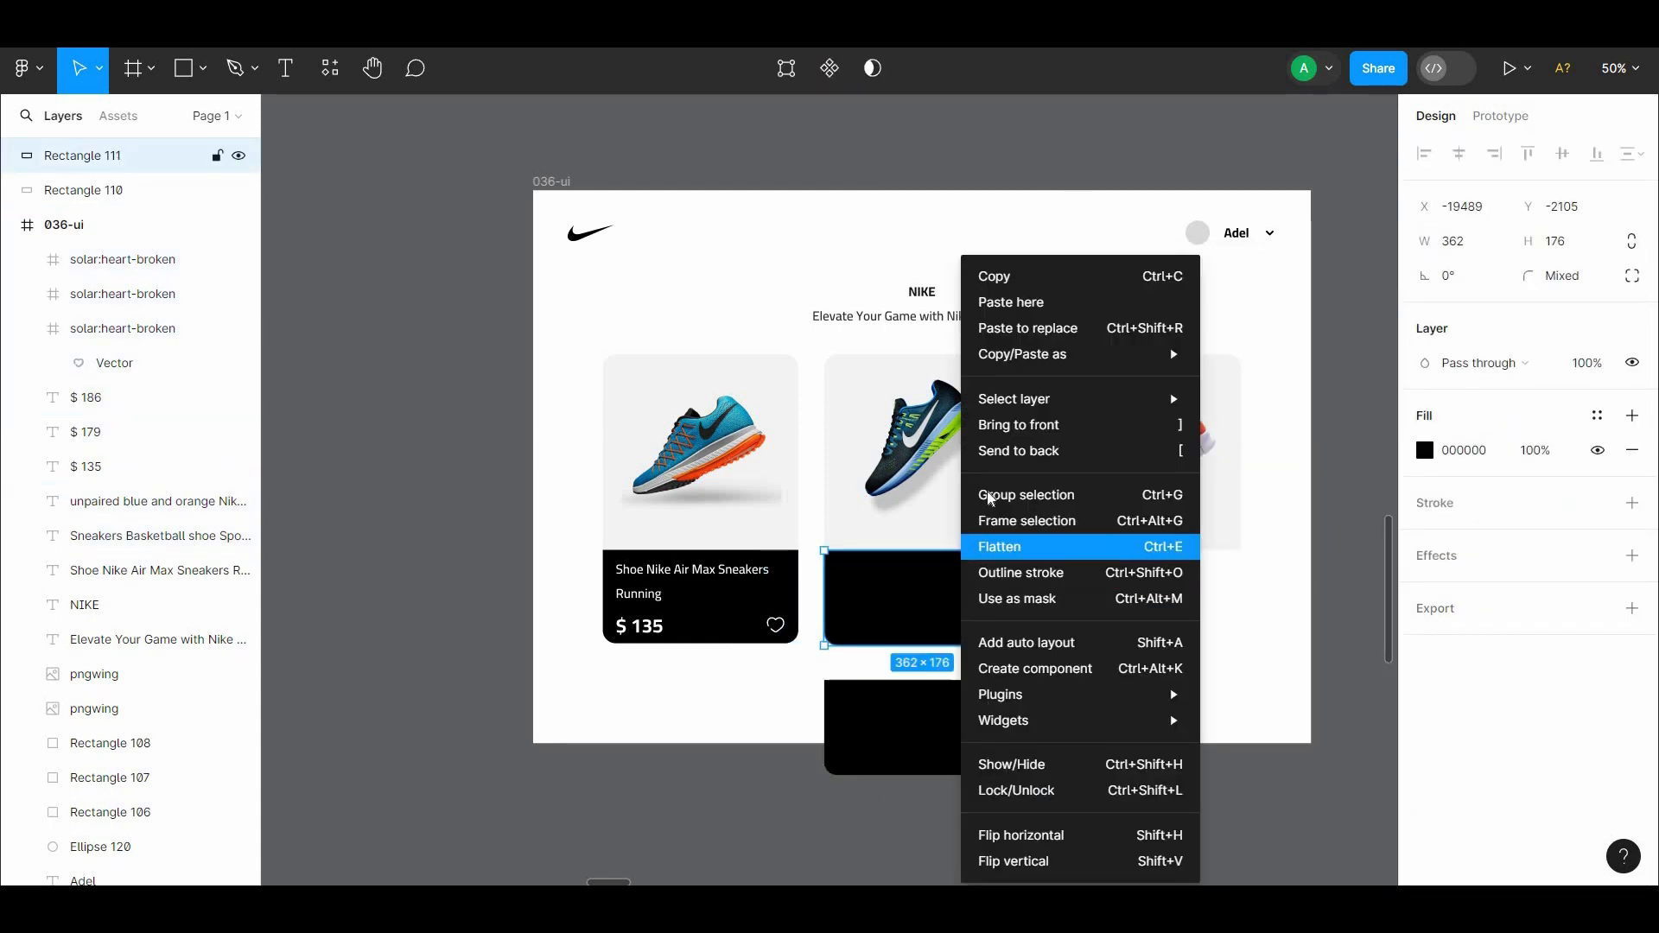
{"action": "left_click", "coordinate": [1018, 450]}
{"action": "key", "text": "ctrl+z"}
{"action": "left_click", "coordinate": [1044, 692]}
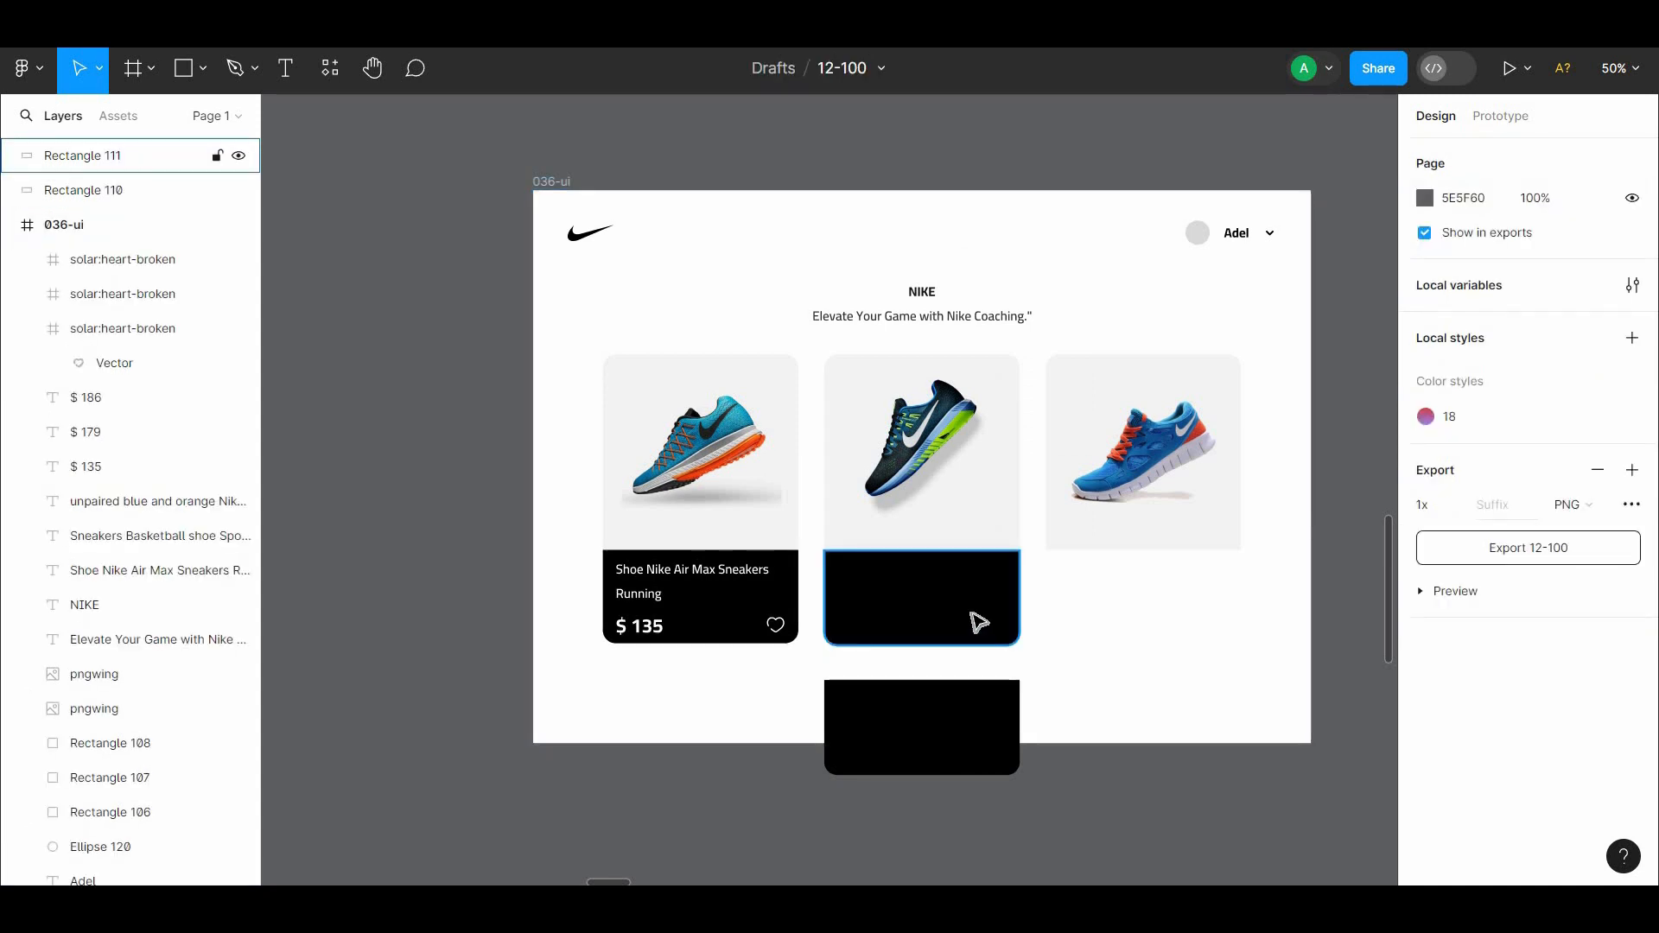
{"action": "left_click", "coordinate": [943, 607]}
{"action": "left_click_drag", "start_coordinate": [1003, 627], "coordinate": [1216, 709]}
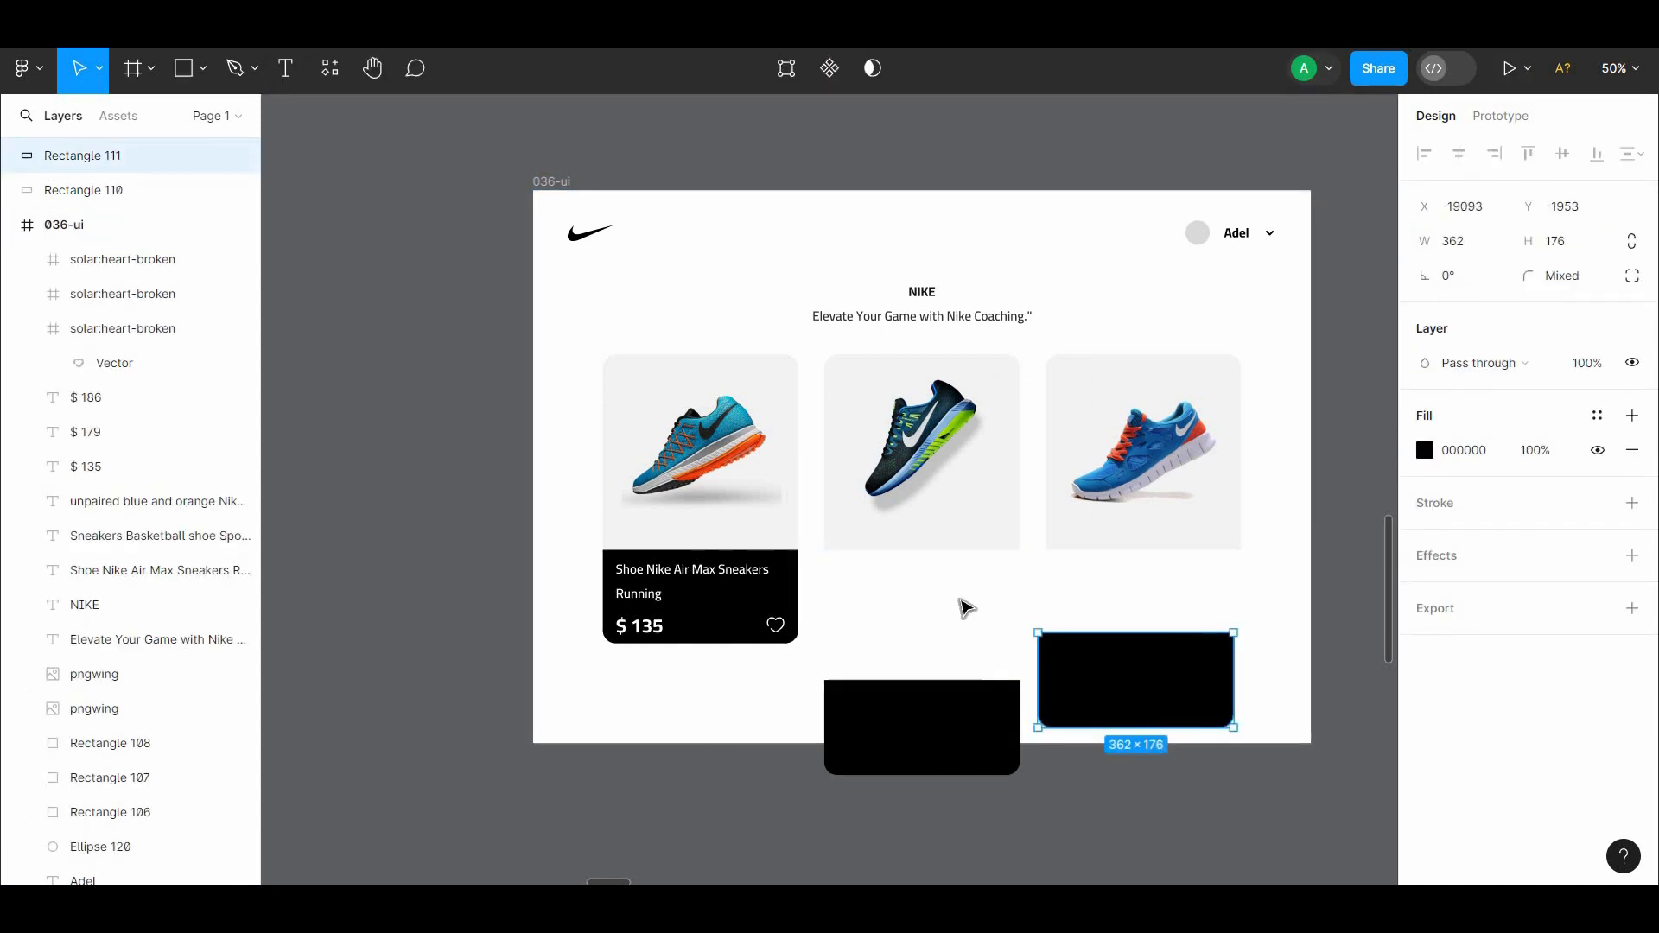
Bring the second card's name, price and heart to the front
{"action": "left_click", "coordinate": [973, 608]}
{"action": "left_click", "coordinate": [1007, 625]}
{"action": "left_click", "coordinate": [845, 629]}
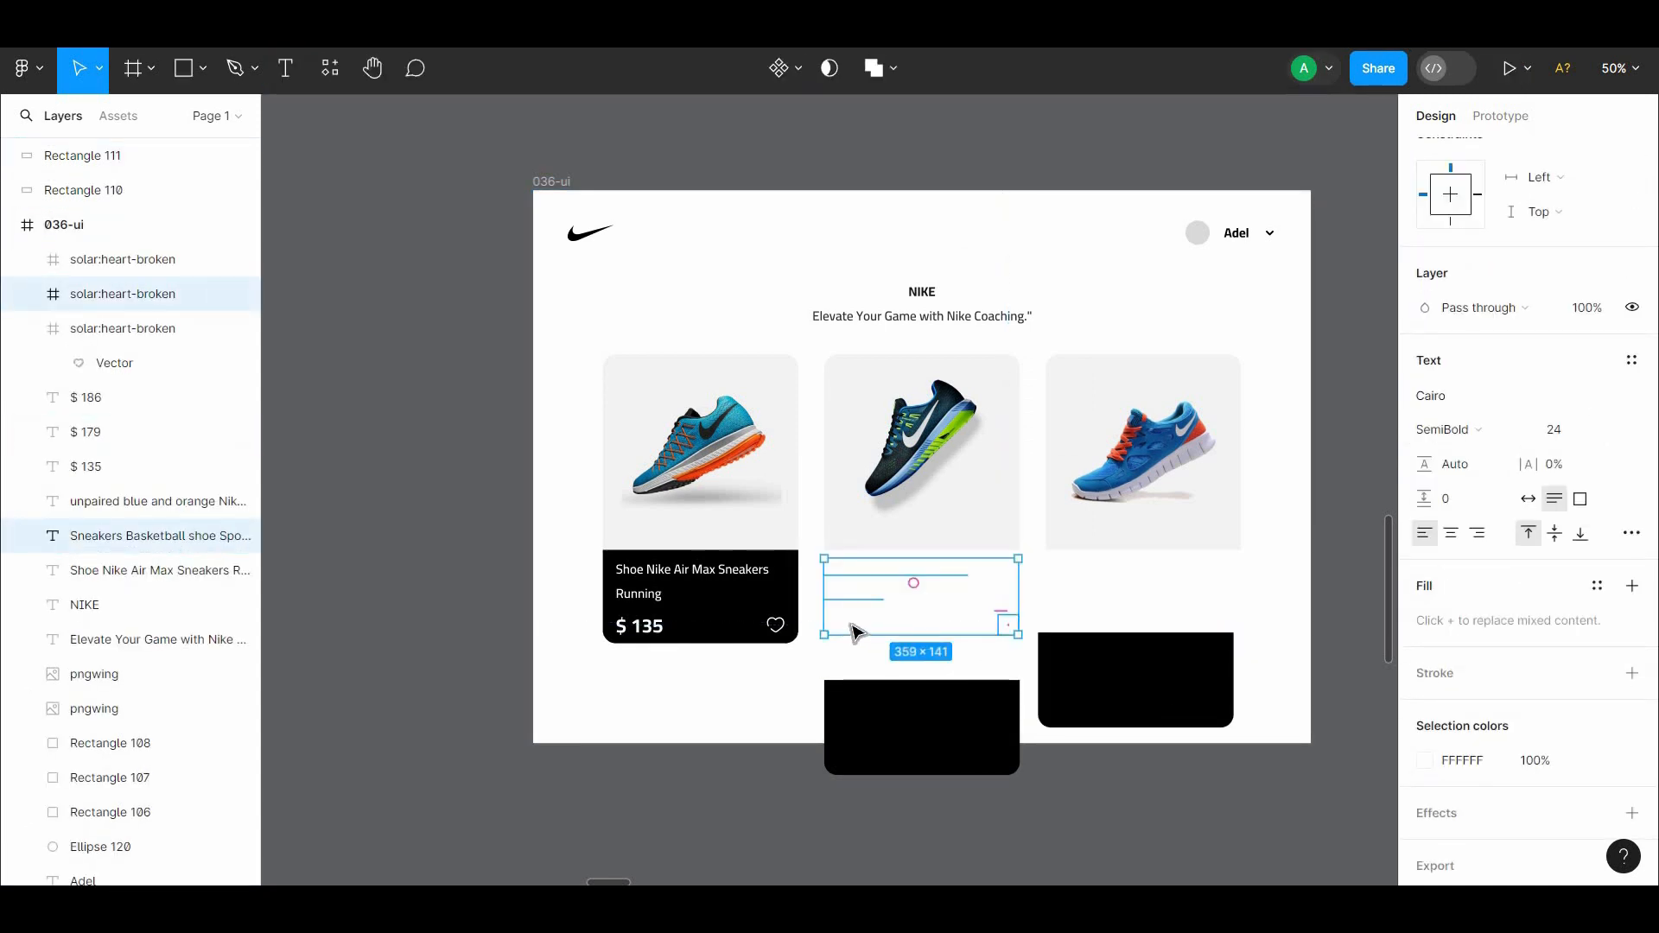
{"action": "left_click", "coordinate": [852, 634], "text": "shift"}
{"action": "right_click", "coordinate": [849, 637]}
{"action": "left_click", "coordinate": [890, 399]}
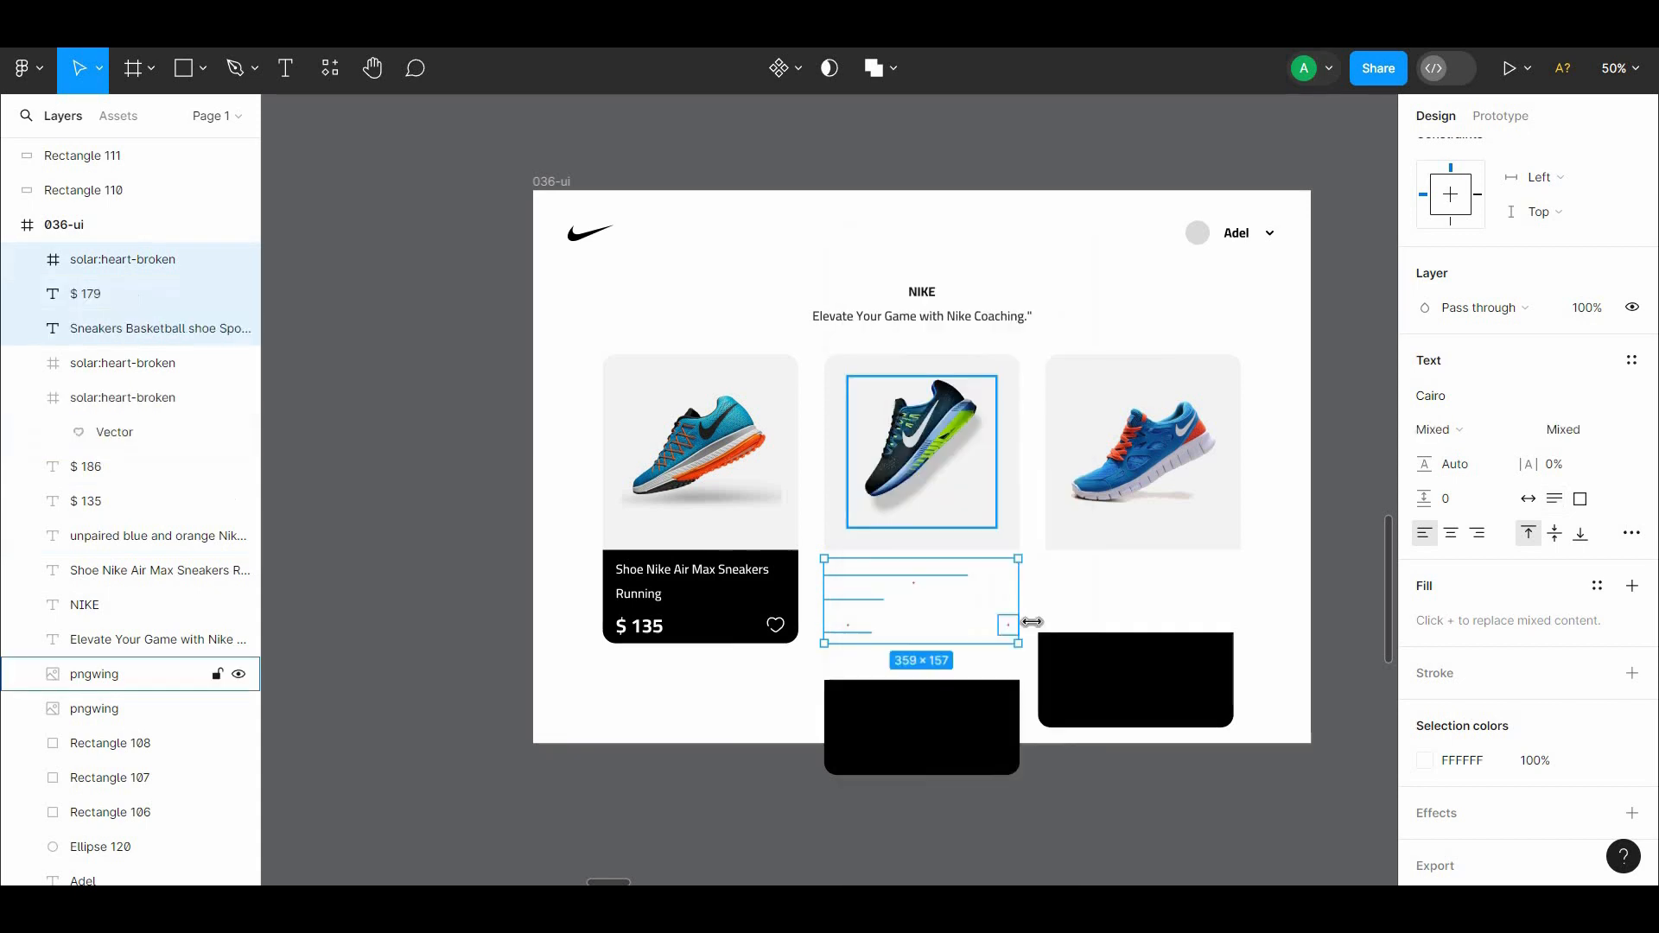
Try moving the newest black panel over the second card's name, price and heart
{"action": "left_click", "coordinate": [1055, 659]}
{"action": "left_click_drag", "start_coordinate": [1055, 659], "coordinate": [953, 659]}
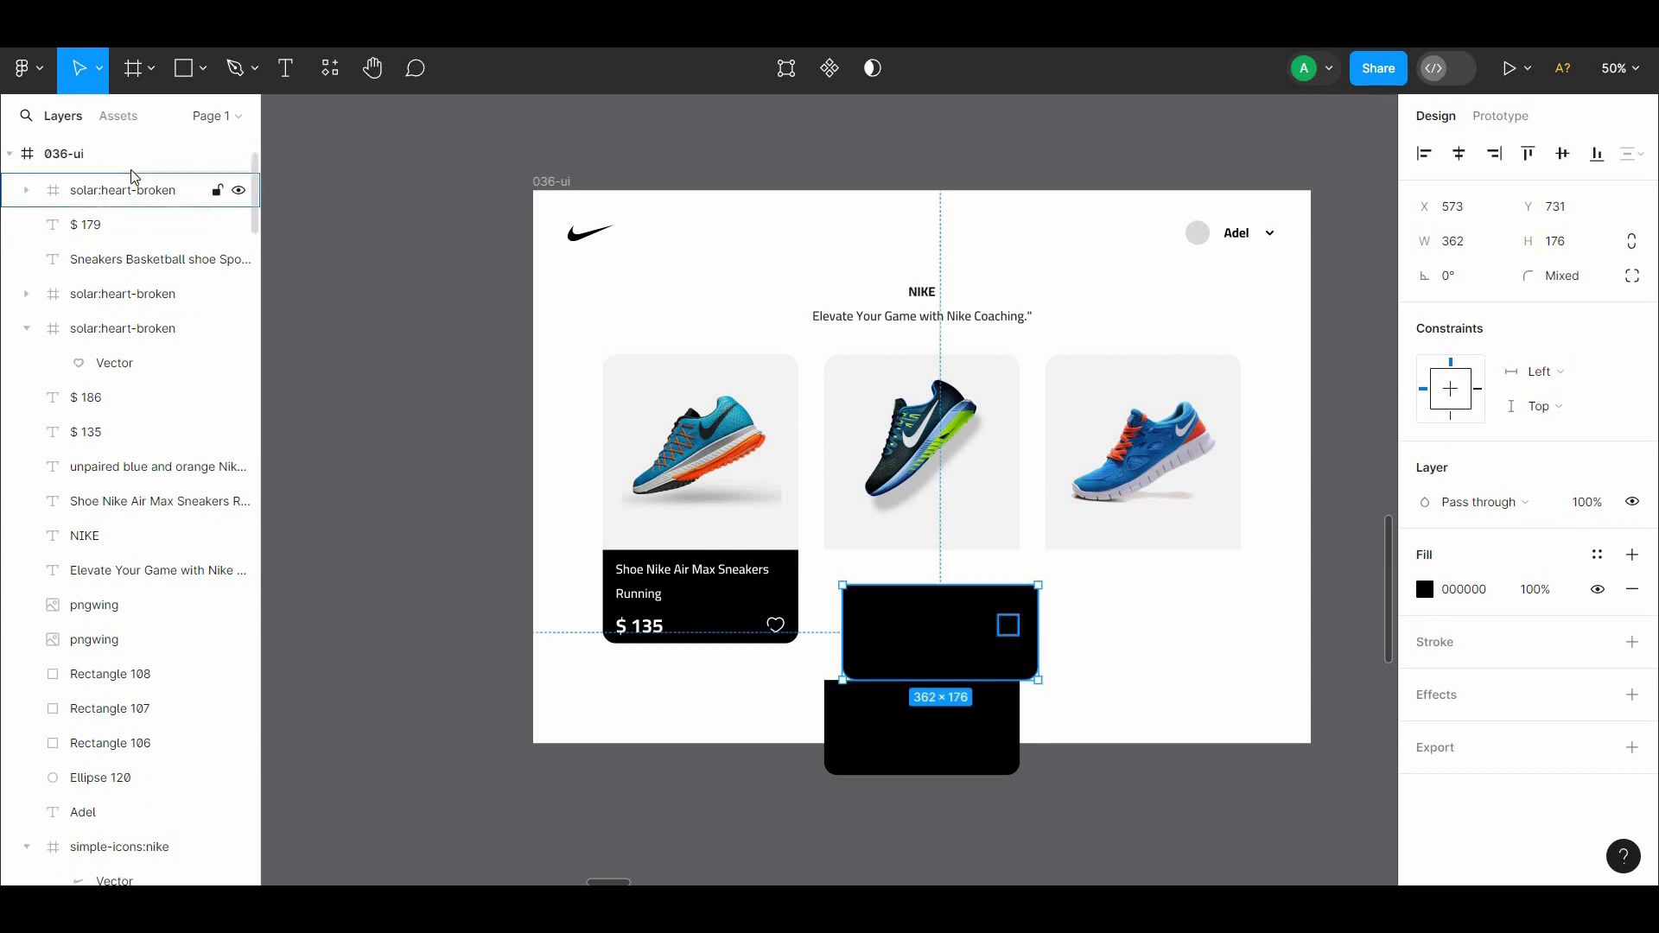
{"action": "left_click_drag", "start_coordinate": [880, 648], "coordinate": [955, 684]}
Undo the extra panel copy, the layer-order changes and the white recolouring of the texts and hearts
{"action": "key", "text": "ctrl+z"}
{"action": "key", "text": "ctrl+z"}
{"action": "key", "text": "ctrl+z"}
{"action": "key", "text": "ctrl+z"}
{"action": "key", "text": "ctrl+z"}
{"action": "key", "text": "ctrl+z"}
{"action": "key", "text": "ctrl+z"}
{"action": "left_click_drag", "start_coordinate": [110, 166], "coordinate": [117, 211]}
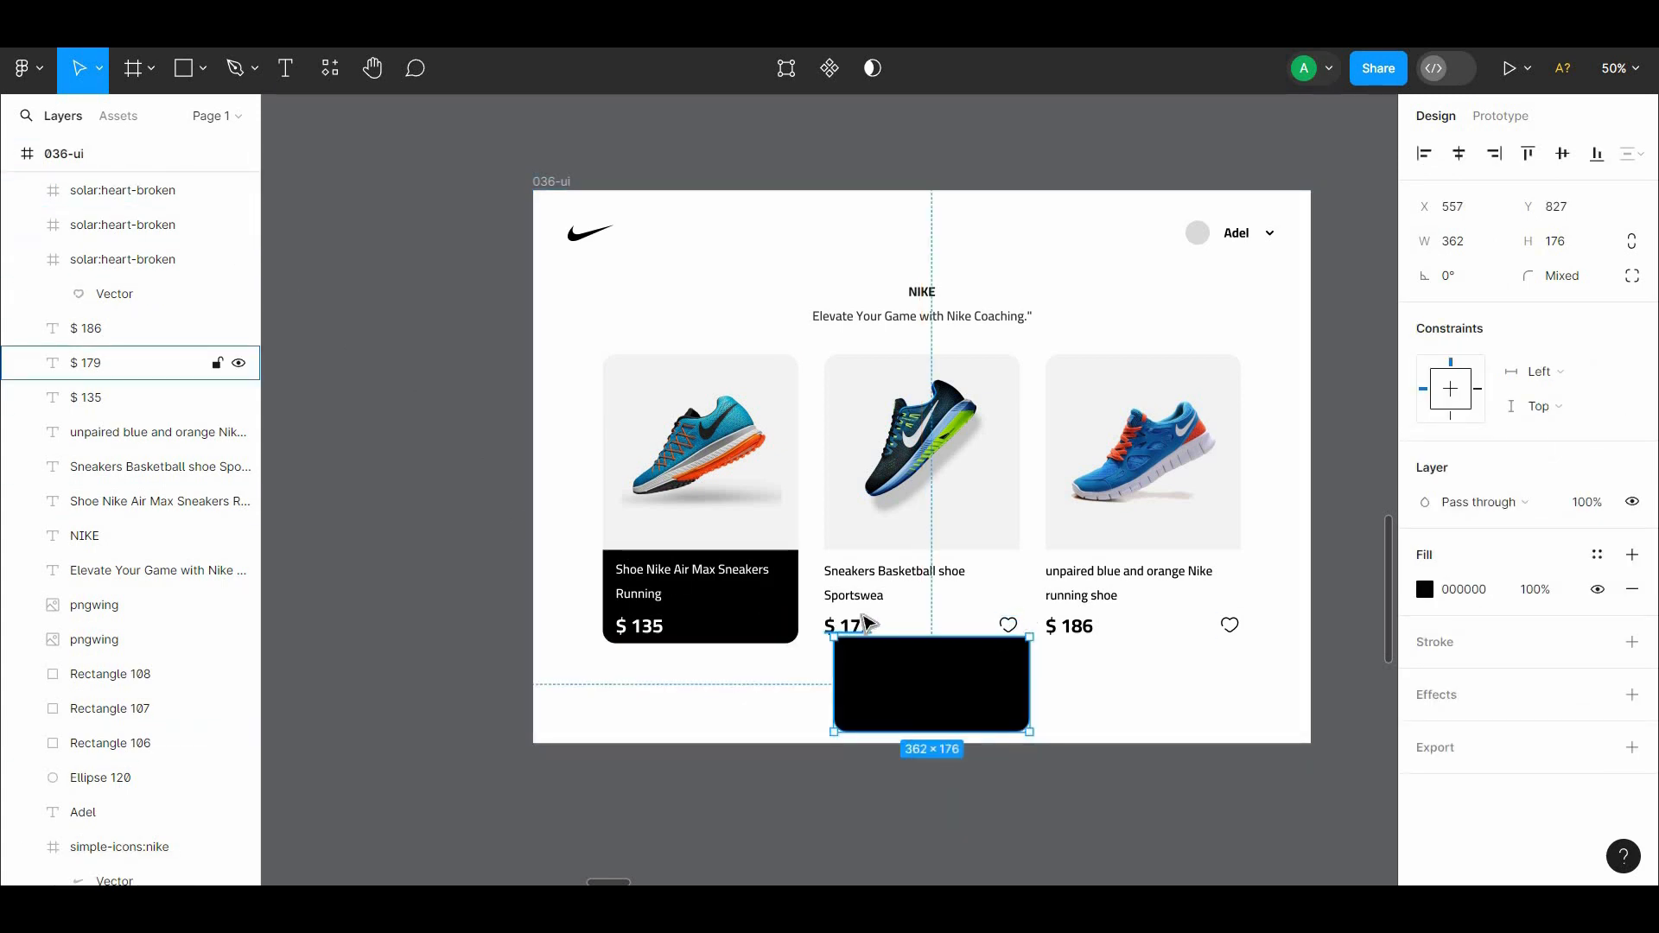
Change the duplicated panel's fill to the brown 734444
{"action": "left_click", "coordinate": [867, 623]}
{"action": "left_click", "coordinate": [868, 594], "text": "shift"}
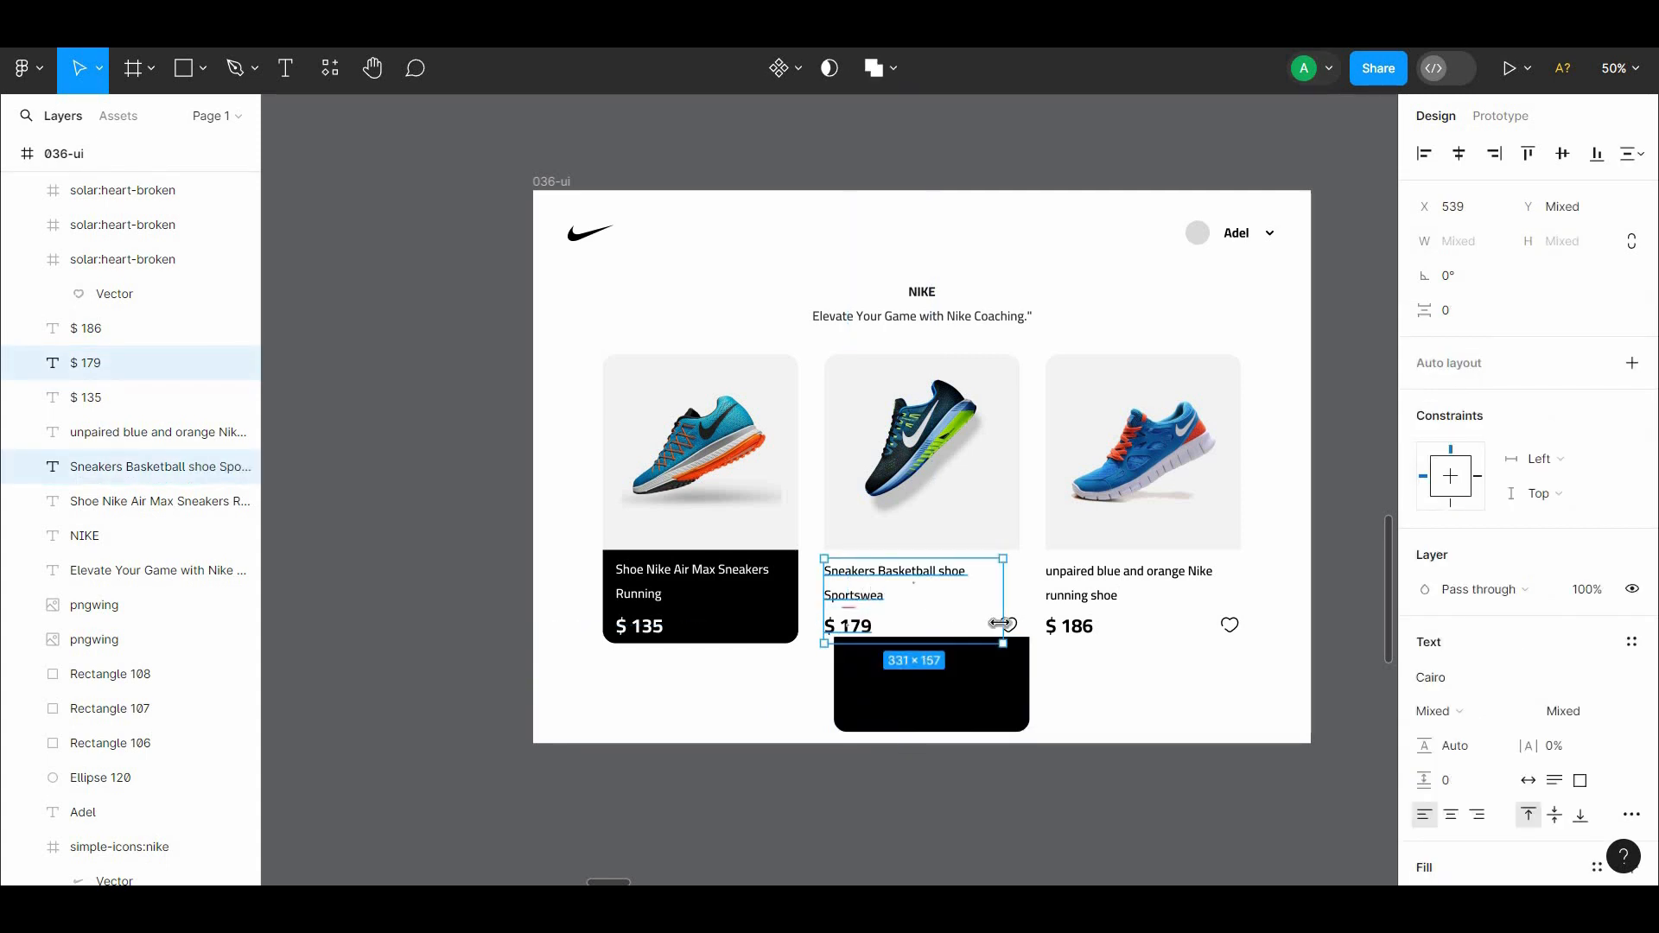
{"action": "left_click_drag", "start_coordinate": [949, 722], "coordinate": [1012, 661]}
{"action": "left_click", "coordinate": [1424, 589]}
{"action": "left_click", "coordinate": [1287, 492]}
{"action": "left_click", "coordinate": [1247, 480]}
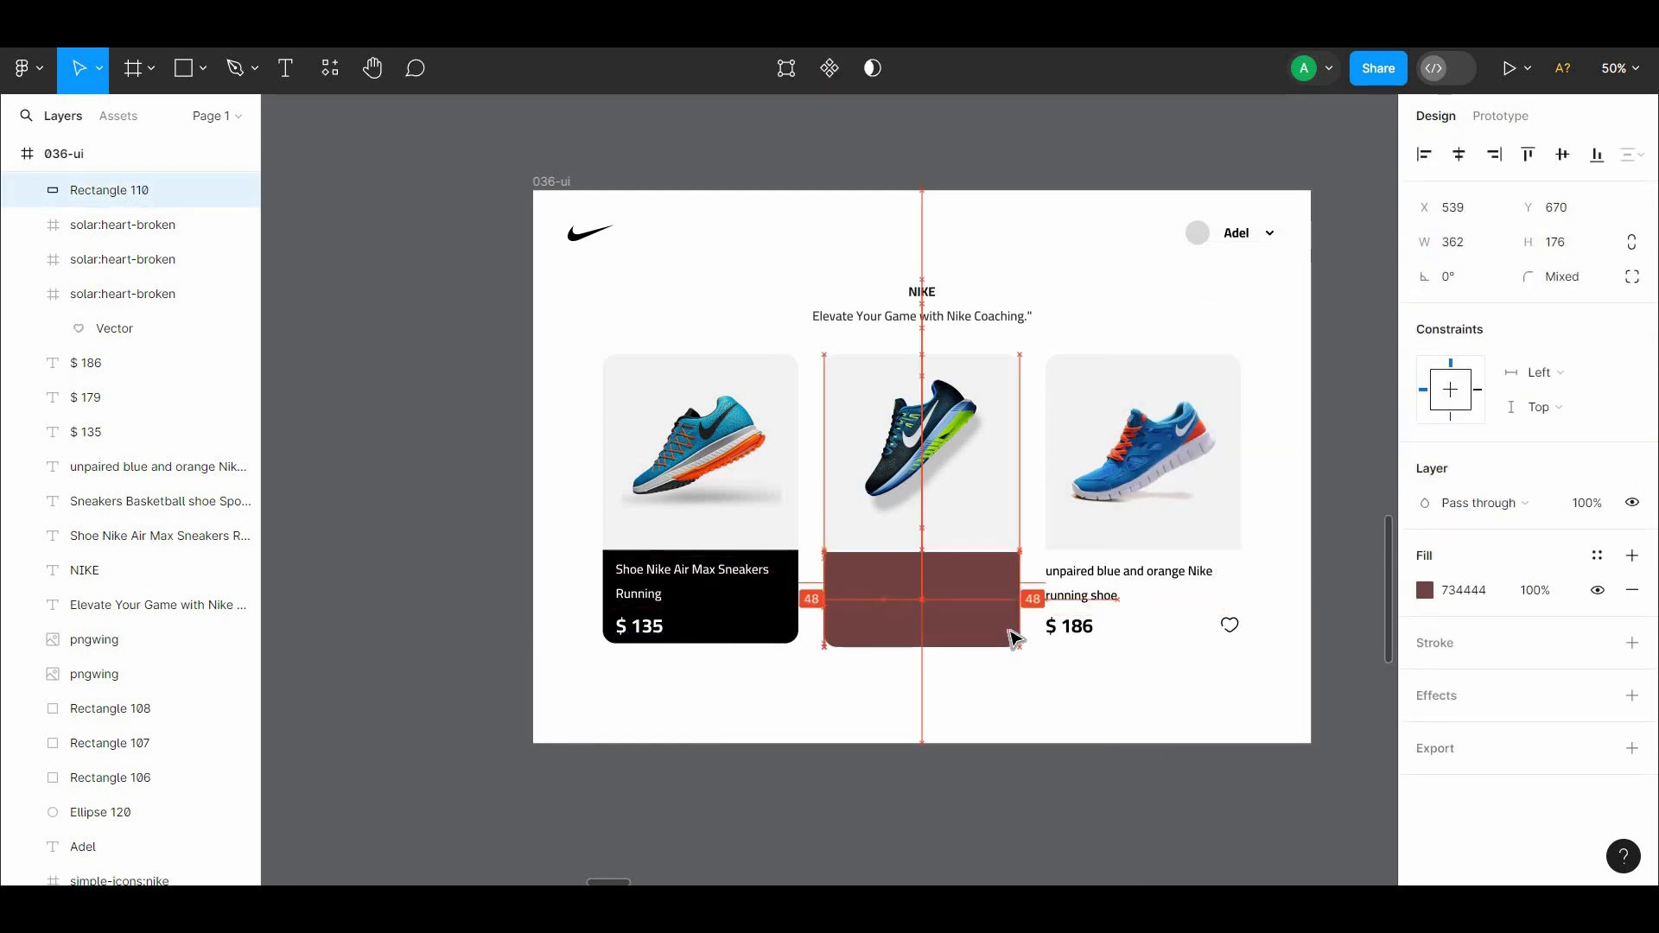
Place the brown panel directly beneath the second shoe image at X 539, Y 667 and send it to the back
{"action": "right_click", "coordinate": [1008, 636]}
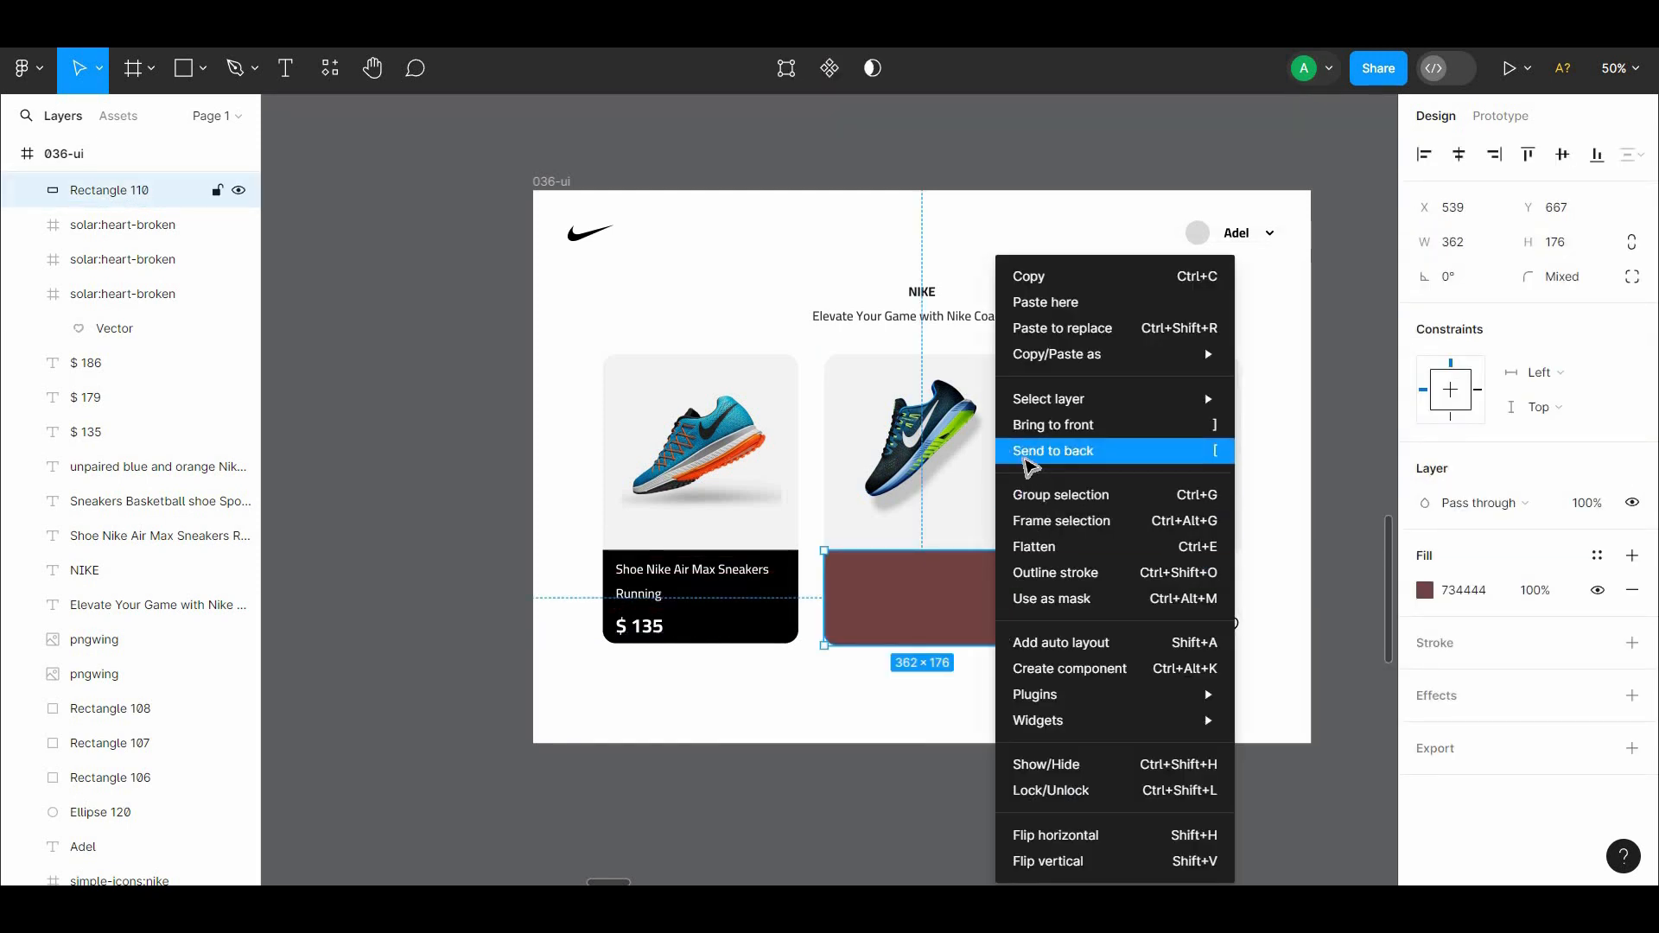
{"action": "left_click", "coordinate": [1045, 448]}
{"action": "key", "text": "Escape"}
Shift the second card's name and price inward to about 24 px from the brown panel's left edge
{"action": "left_click", "coordinate": [862, 624]}
{"action": "left_click", "coordinate": [871, 590], "text": "shift"}
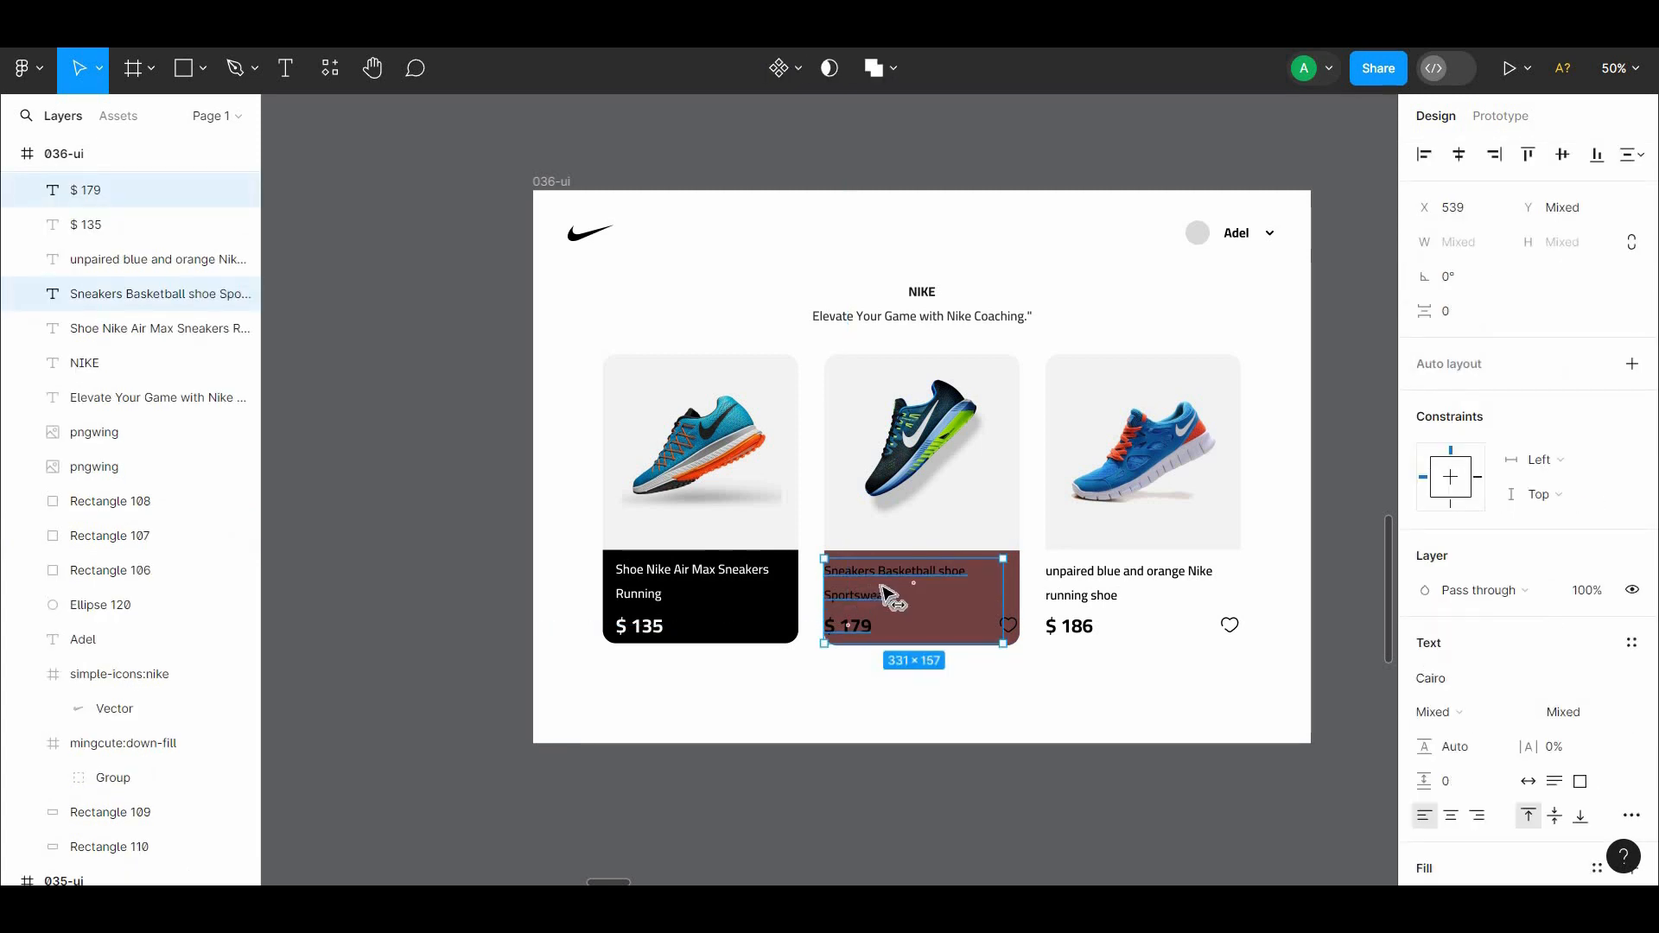
{"action": "left_click_drag", "start_coordinate": [890, 597], "coordinate": [899, 596]}
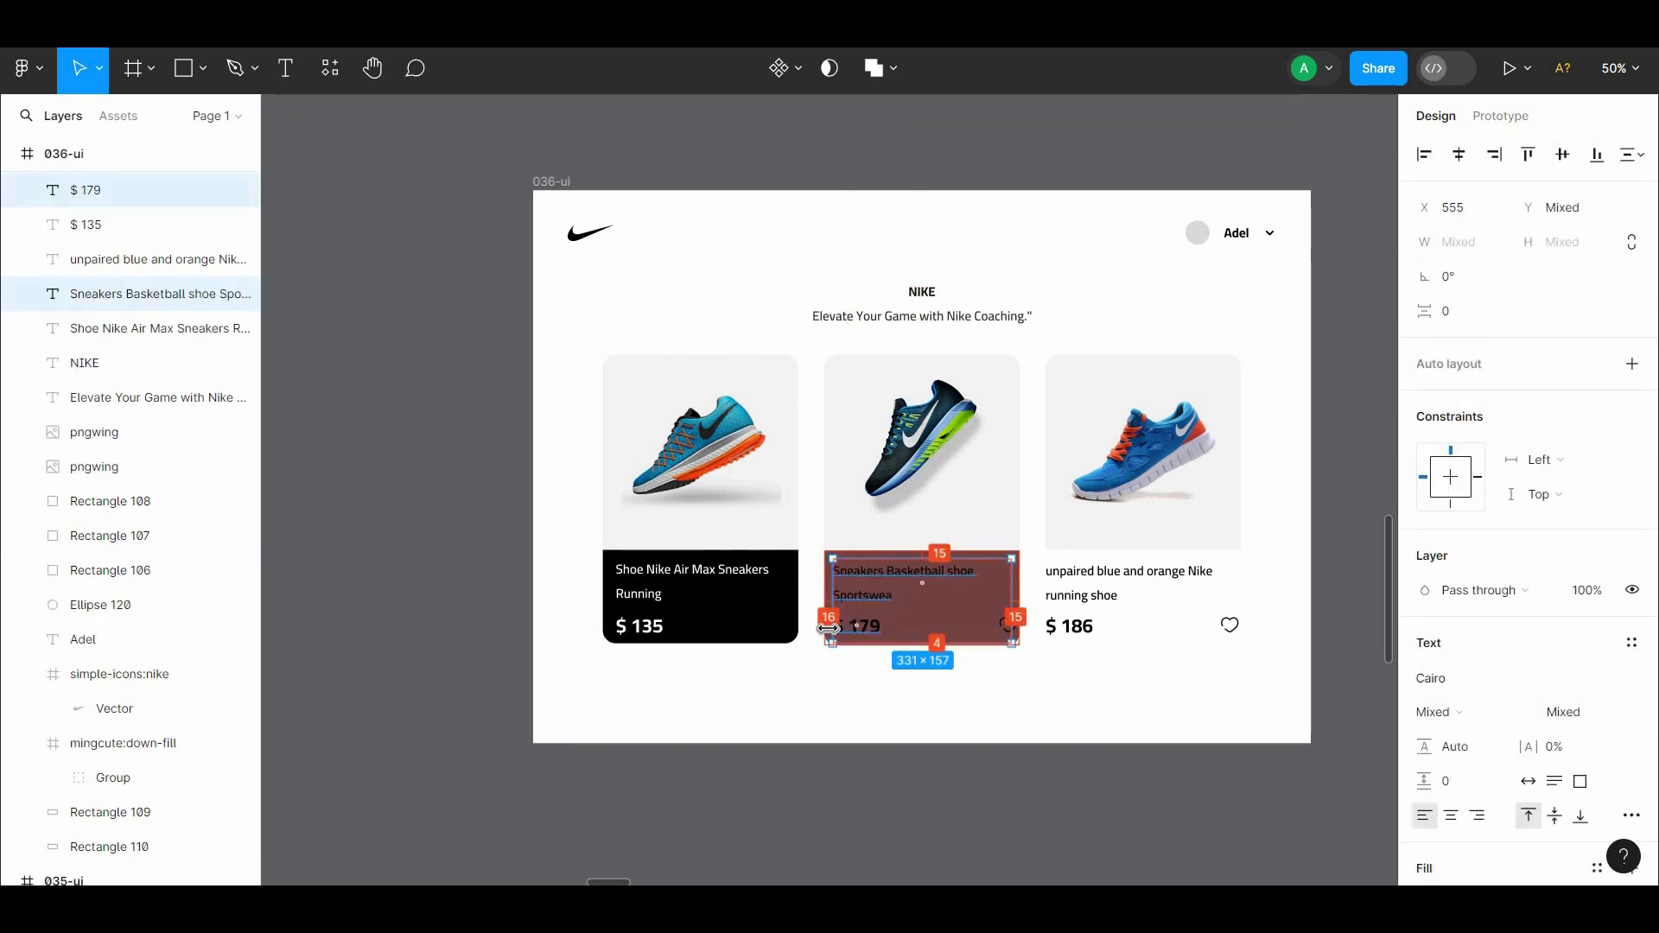
{"action": "key", "text": "Right"}
{"action": "key", "text": "Right"}
{"action": "key", "text": "Right"}
{"action": "key", "text": "Right"}
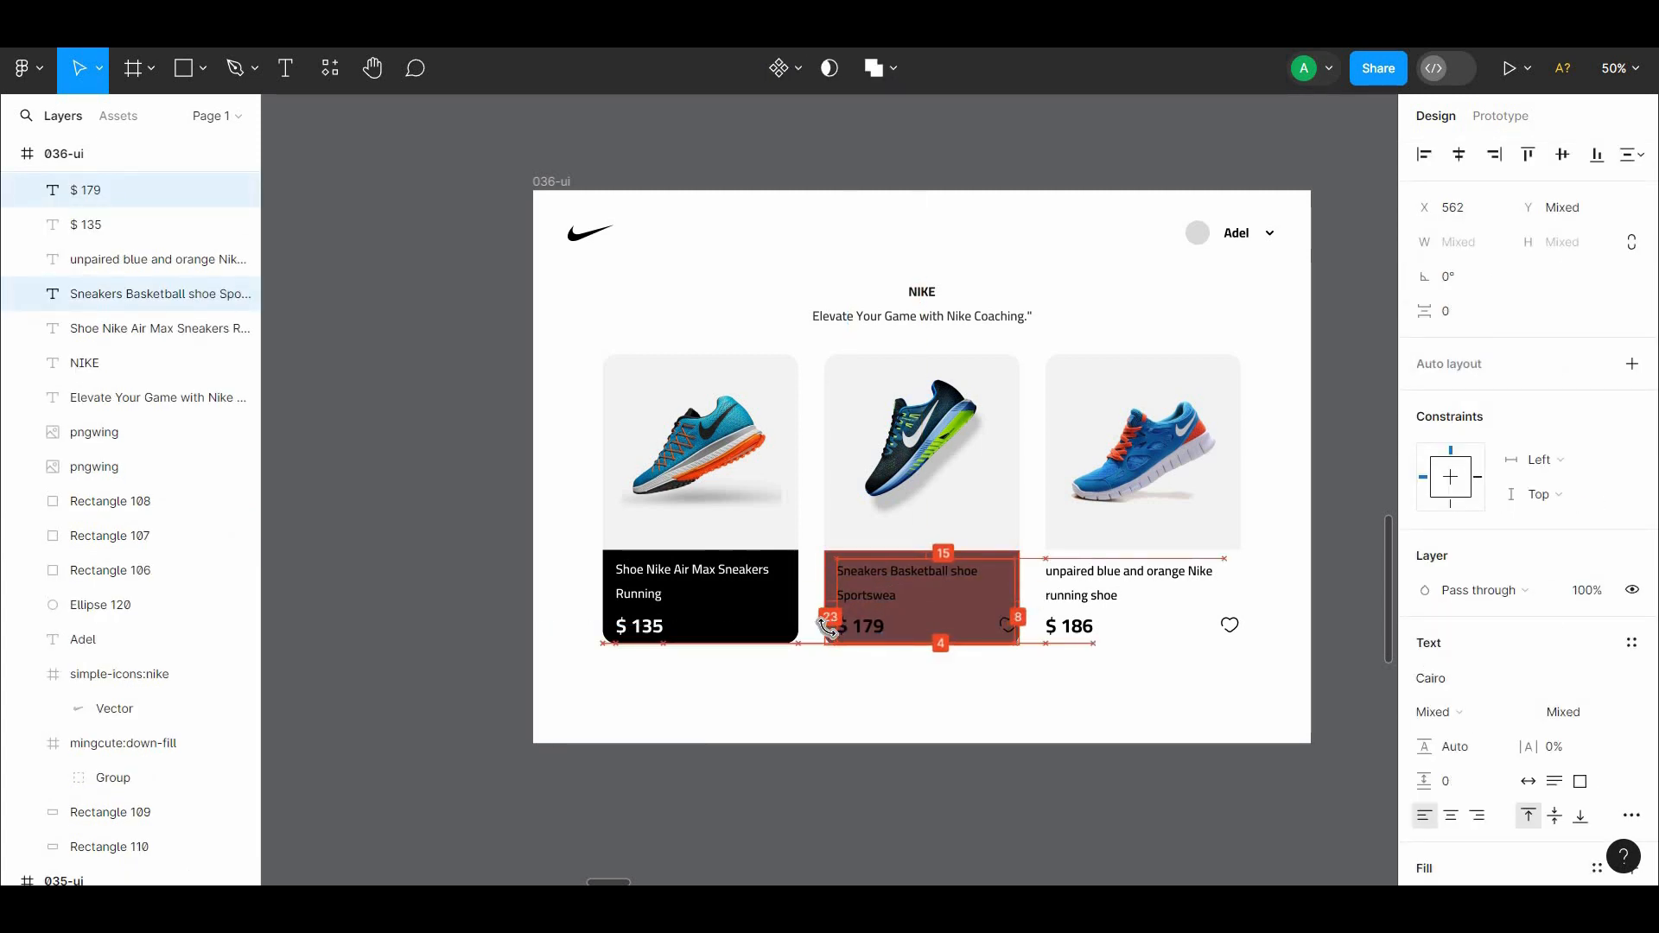
{"action": "left_click", "coordinate": [890, 730]}
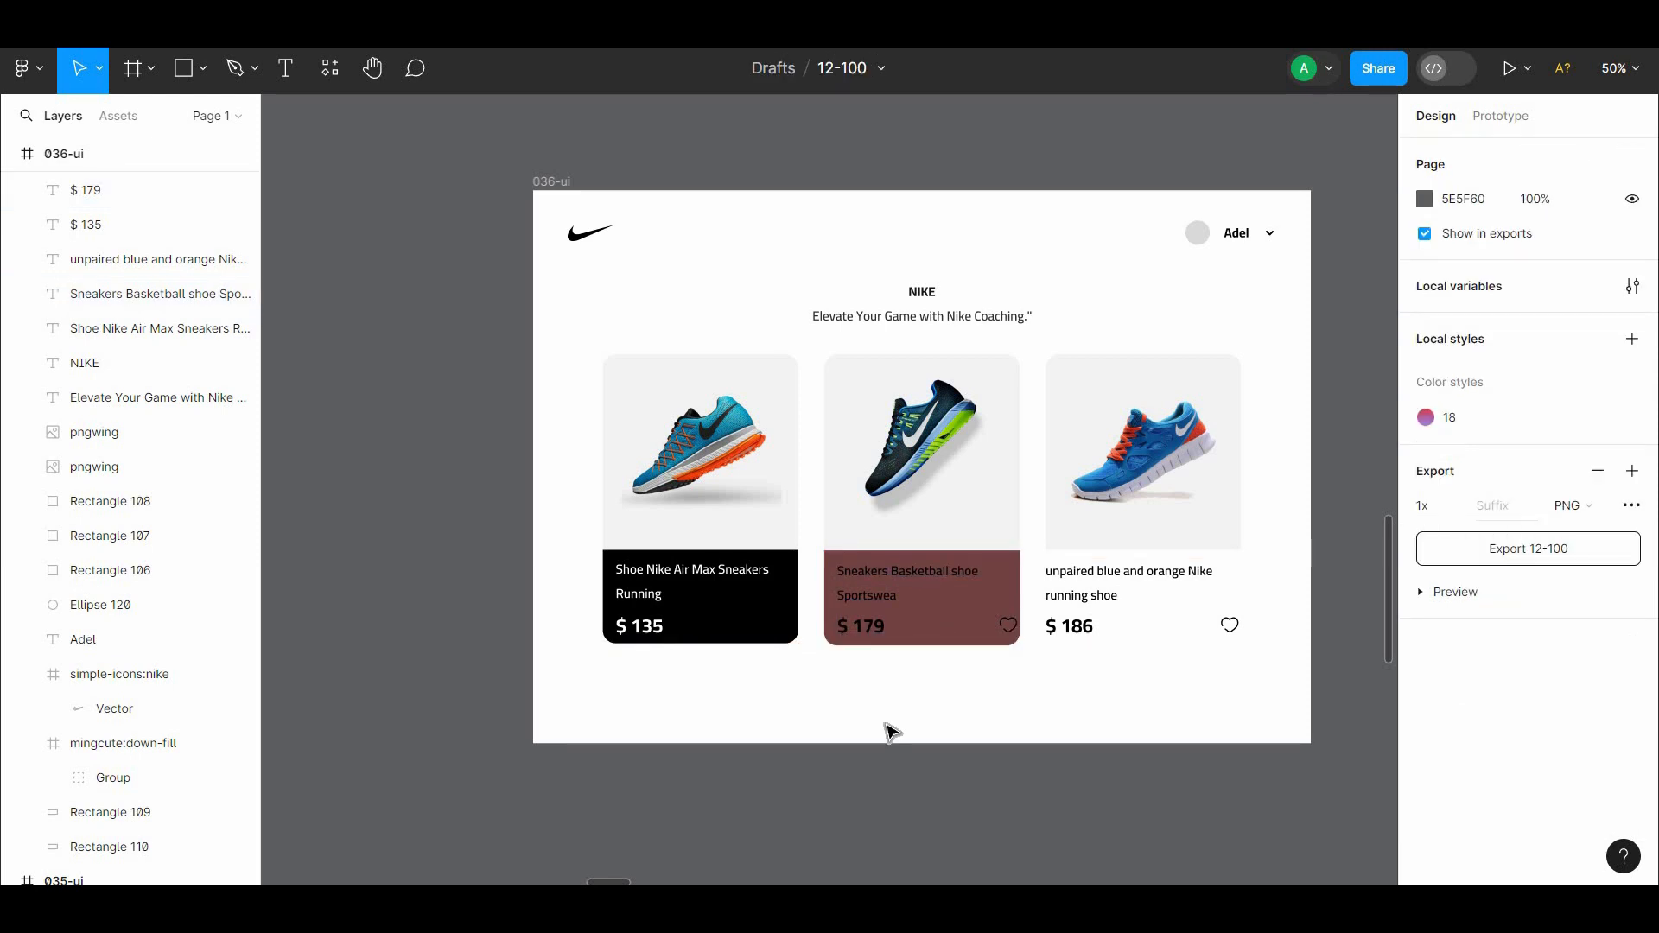
Nudge the second card's heart icon inward to X 841, keeping it level with the $ 179 price
{"action": "left_click", "coordinate": [1008, 625]}
{"action": "scroll", "coordinate": [1024, 629], "scroll_direction": "up", "scroll_amount": 8}
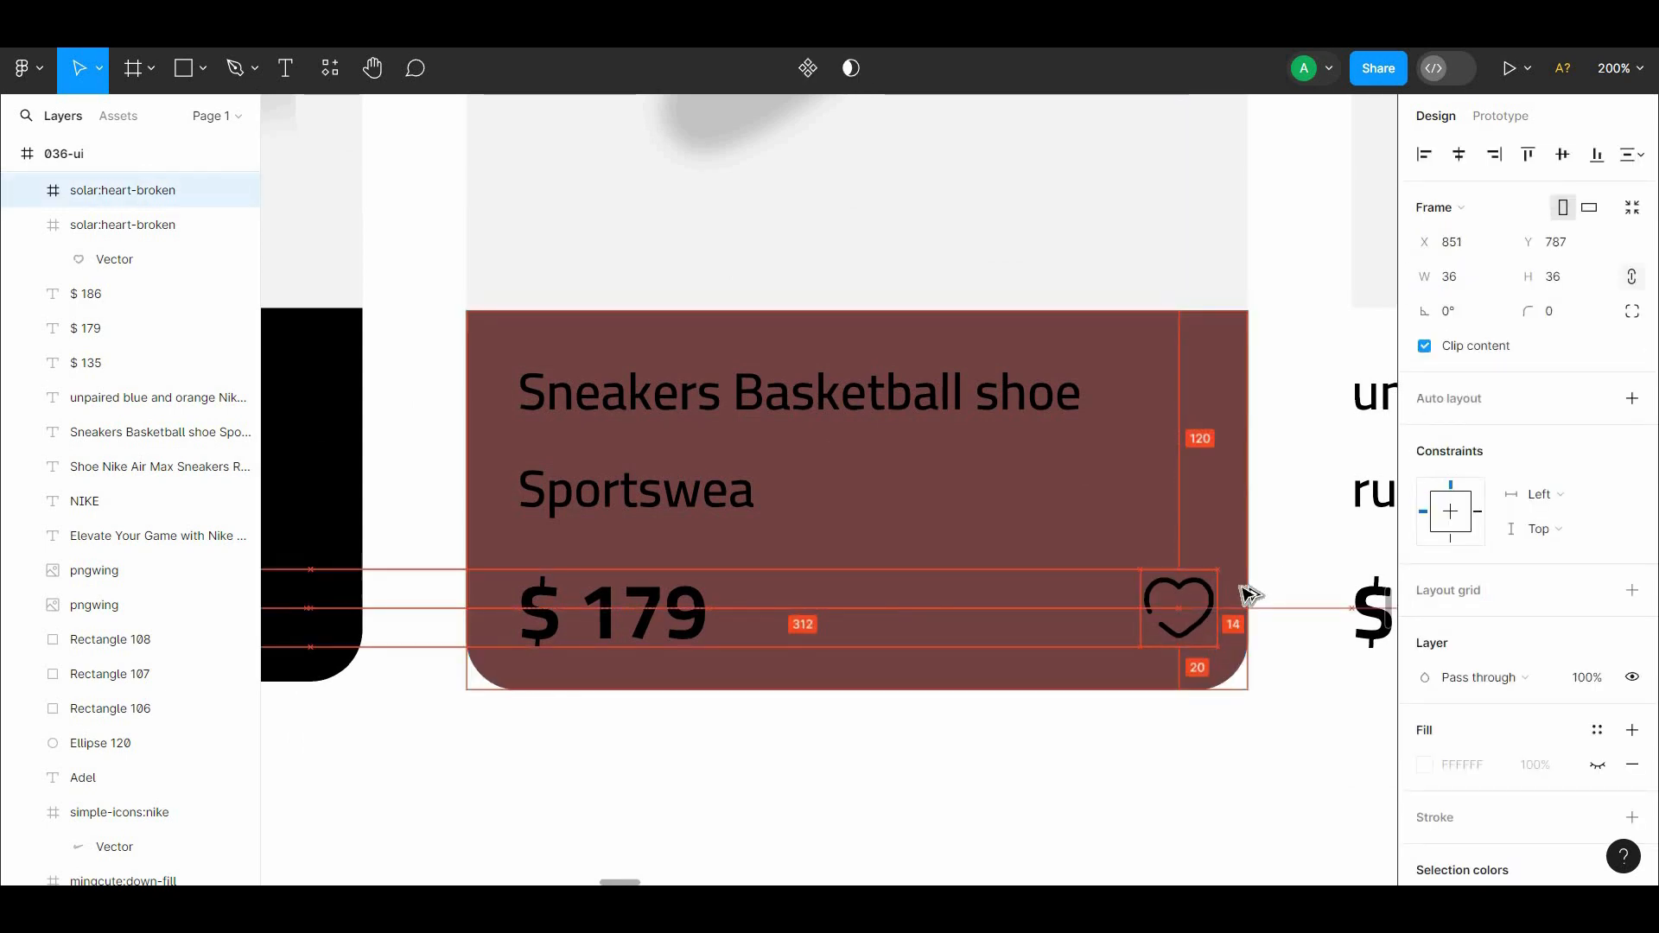
{"action": "key", "text": "Left"}
{"action": "key", "text": "Left"}
{"action": "key", "text": "Left"}
{"action": "key", "text": "Left"}
{"action": "key", "text": "Left"}
{"action": "key", "text": "Left"}
{"action": "key", "text": "Left"}
{"action": "key", "text": "Left"}
{"action": "key", "text": "Left"}
{"action": "key", "text": "Left"}
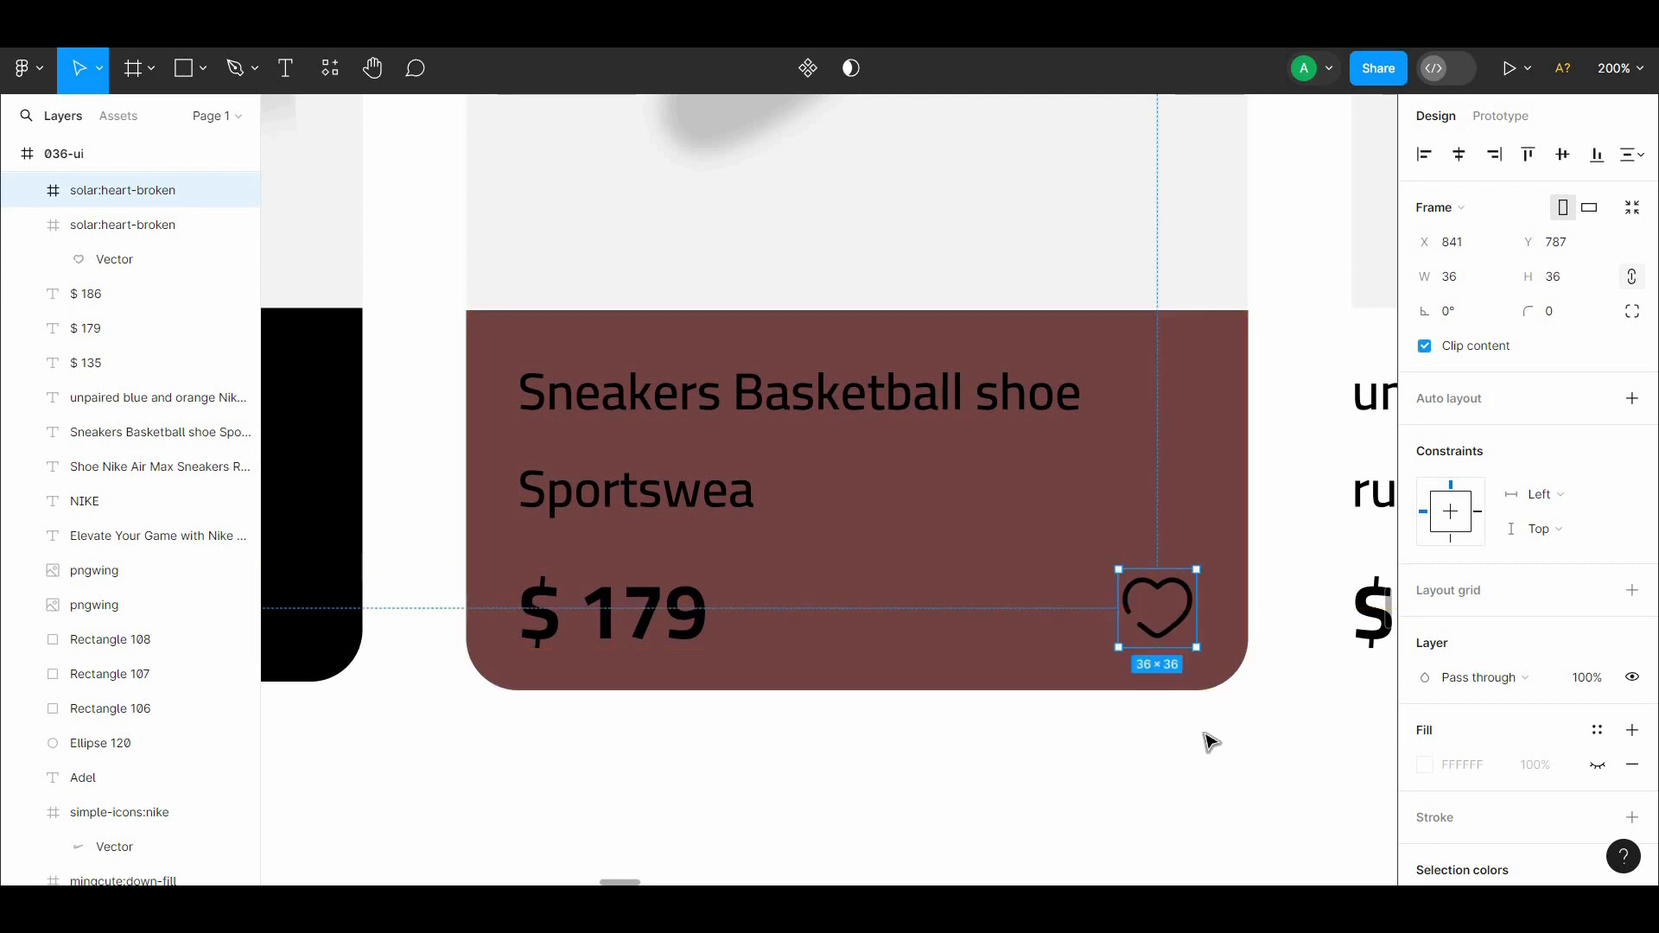
{"action": "left_click", "coordinate": [1201, 740]}
Try a darker fill on the second card's brown panel and undo it
{"action": "key", "text": "shift+0"}
{"action": "left_click_drag", "start_coordinate": [1183, 654], "coordinate": [1071, 743]}
{"action": "left_click", "coordinate": [825, 655]}
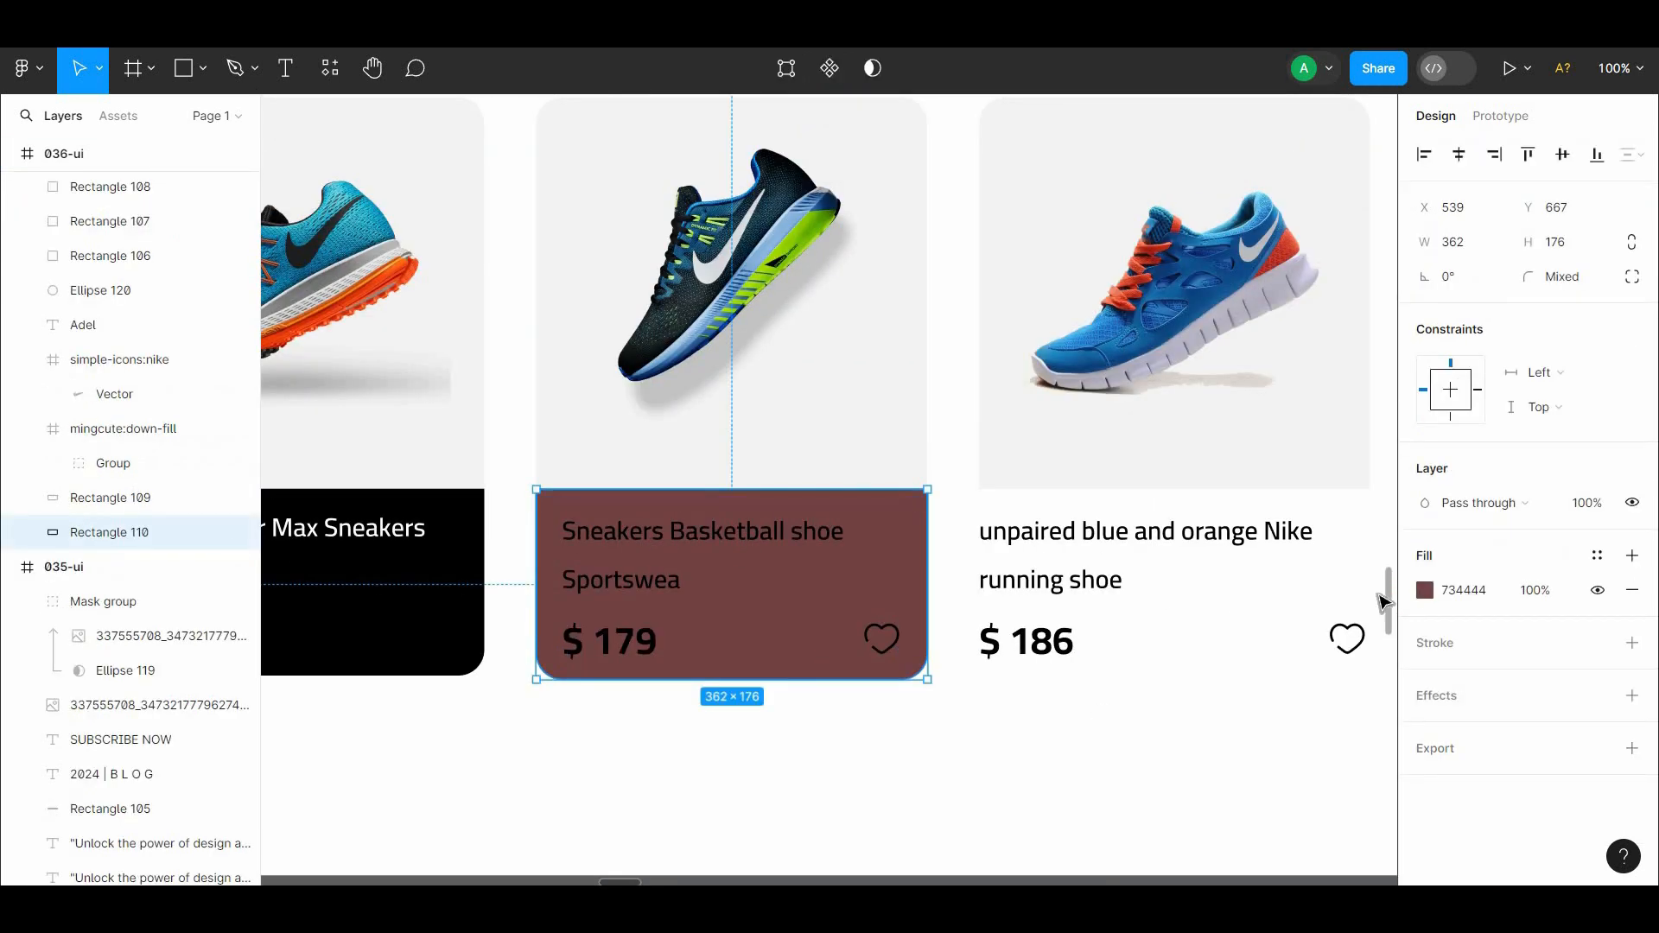
{"action": "left_click", "coordinate": [1425, 590]}
{"action": "left_click_drag", "start_coordinate": [1253, 518], "coordinate": [1118, 664]}
{"action": "key", "text": "ctrl+z"}
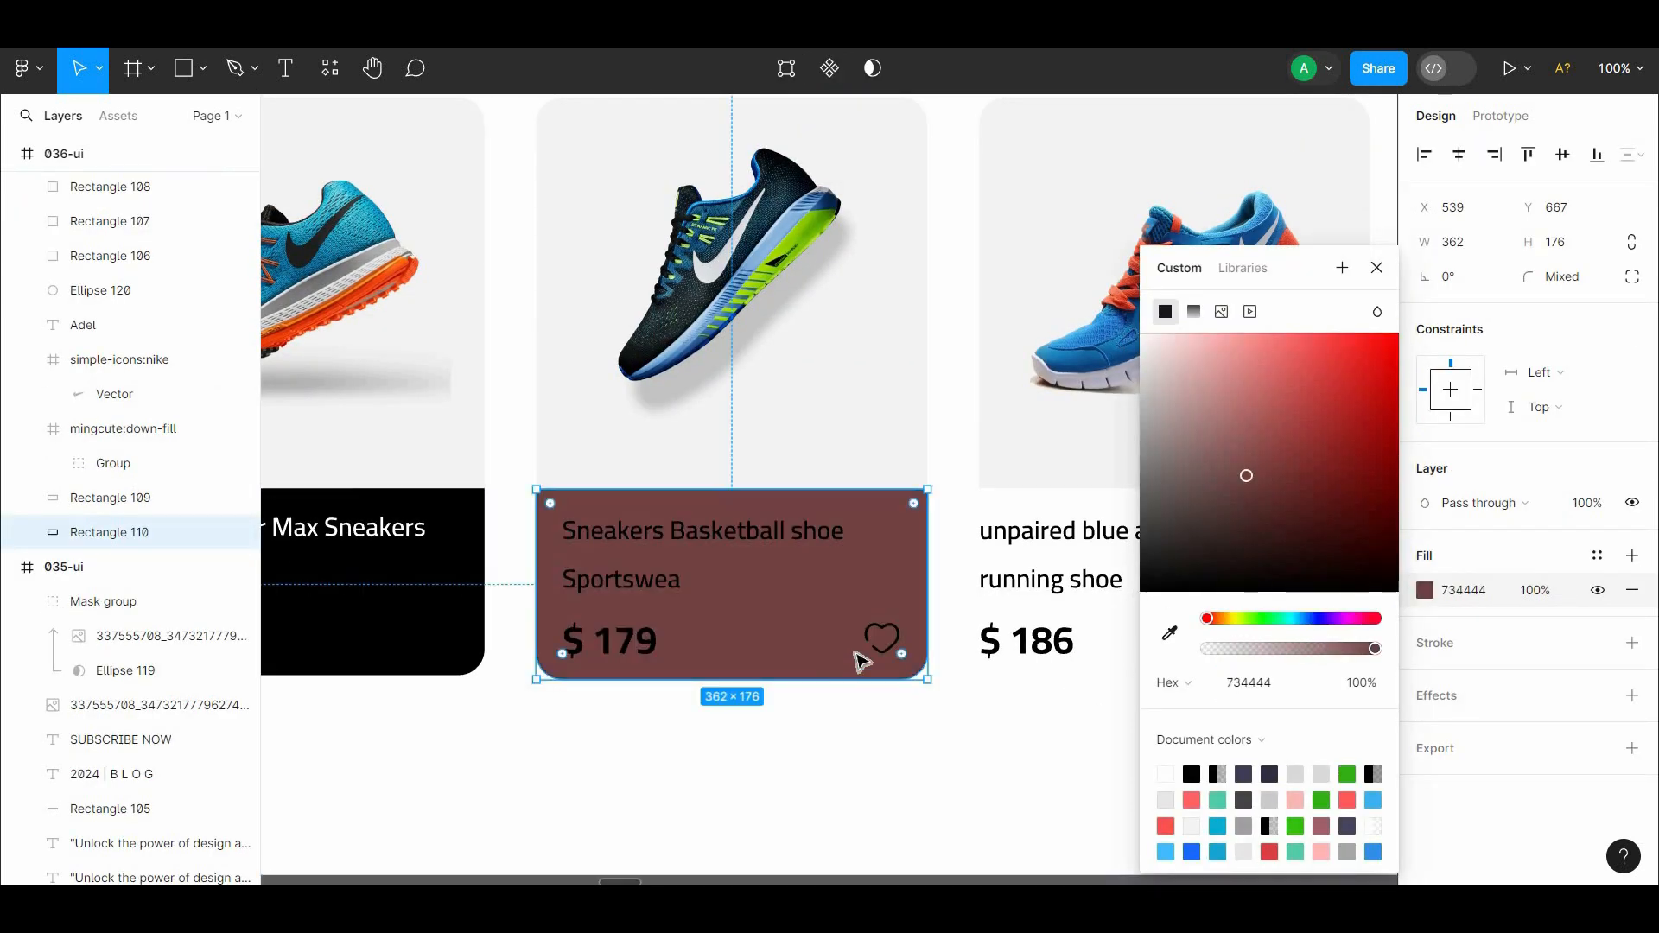
Recolour the second card's heart, $ 179 price and shoe name to white
{"action": "left_click", "coordinate": [876, 643]}
{"action": "left_click", "coordinate": [617, 654], "text": "shift"}
{"action": "left_click", "coordinate": [622, 577], "text": "shift"}
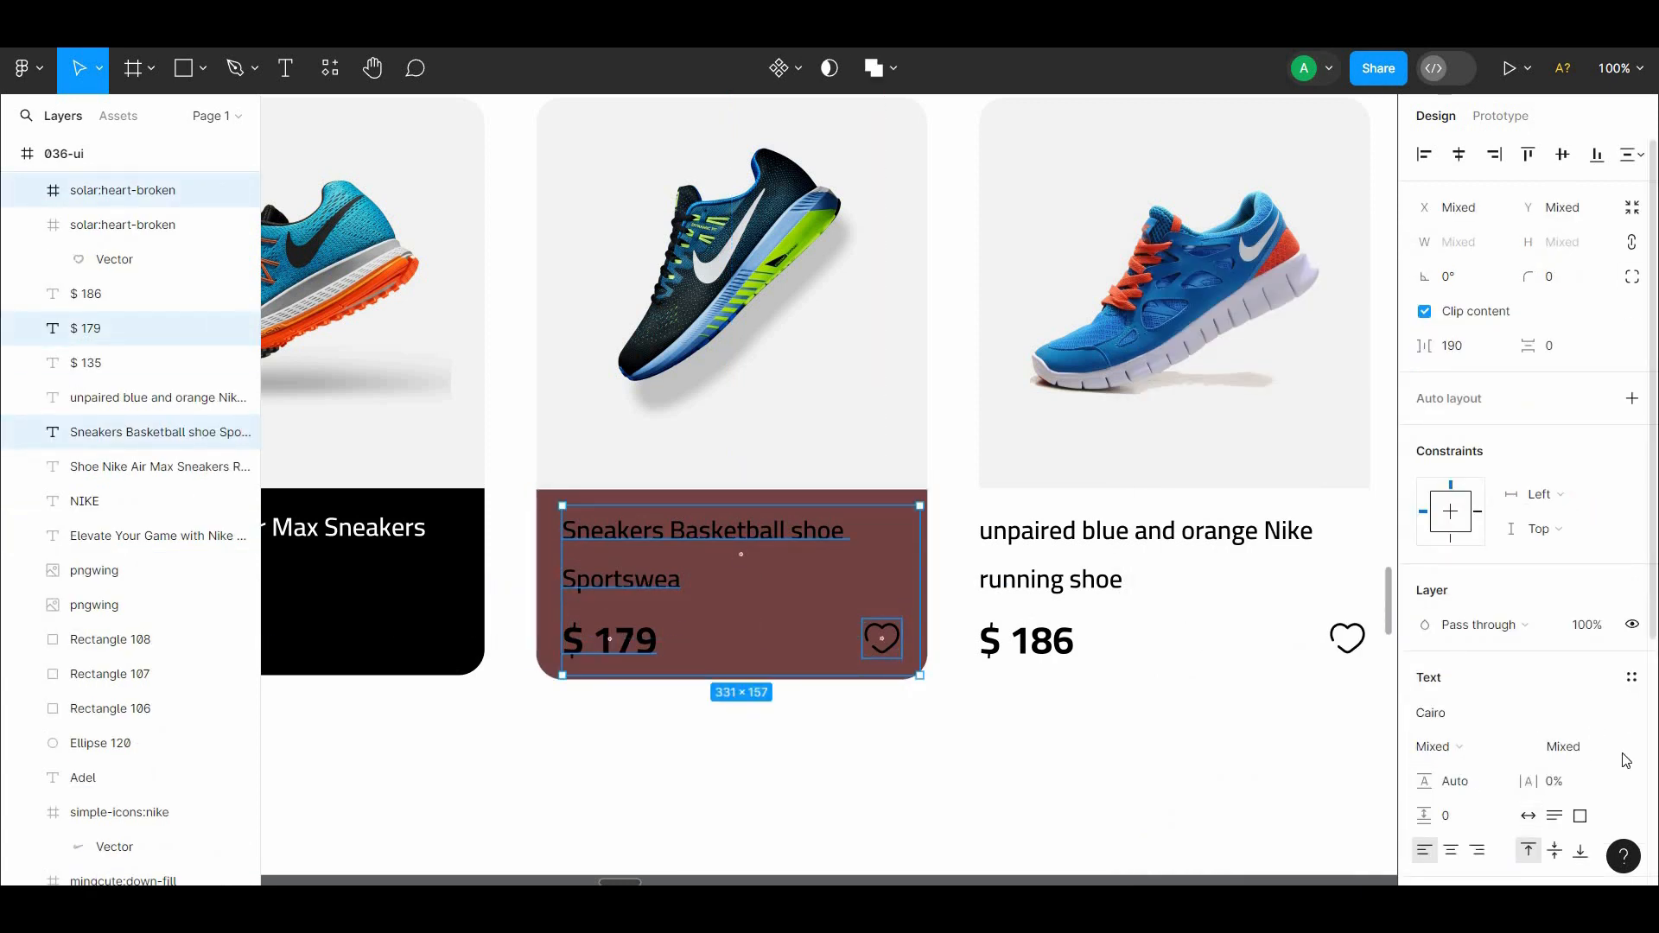
{"action": "scroll", "coordinate": [1626, 760], "scroll_direction": "down", "scroll_amount": 3}
{"action": "left_click", "coordinate": [1423, 815]}
{"action": "left_click_drag", "start_coordinate": [1200, 503], "coordinate": [1090, 302]}
{"action": "left_click", "coordinate": [1005, 786]}
{"action": "left_click", "coordinate": [803, 648]}
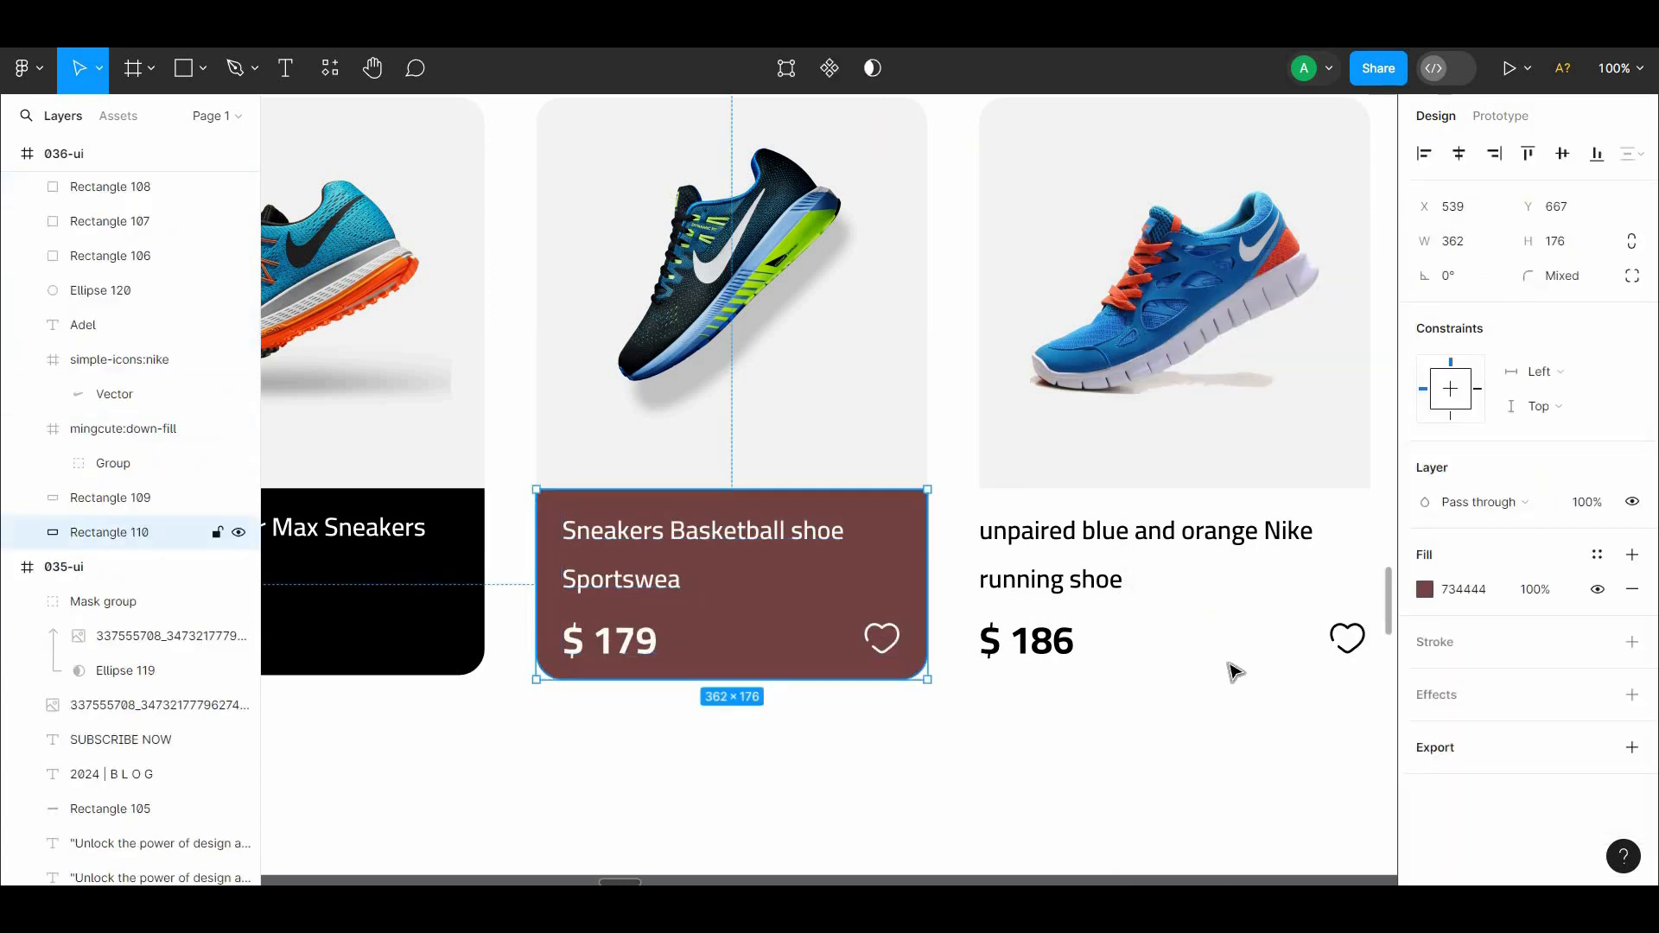
Set the second card's brown panel to the near-black fill 151313 and give the first card's panel the same dark fill
{"action": "left_click", "coordinate": [1426, 591]}
{"action": "mouse_move", "coordinate": [1148, 587]}
{"action": "left_mouse_down"}
{"action": "mouse_move", "coordinate": [1060, 659]}
{"action": "mouse_move", "coordinate": [1141, 556]}
{"action": "mouse_move", "coordinate": [1080, 577]}
{"action": "mouse_move", "coordinate": [1164, 575]}
{"action": "left_mouse_up"}
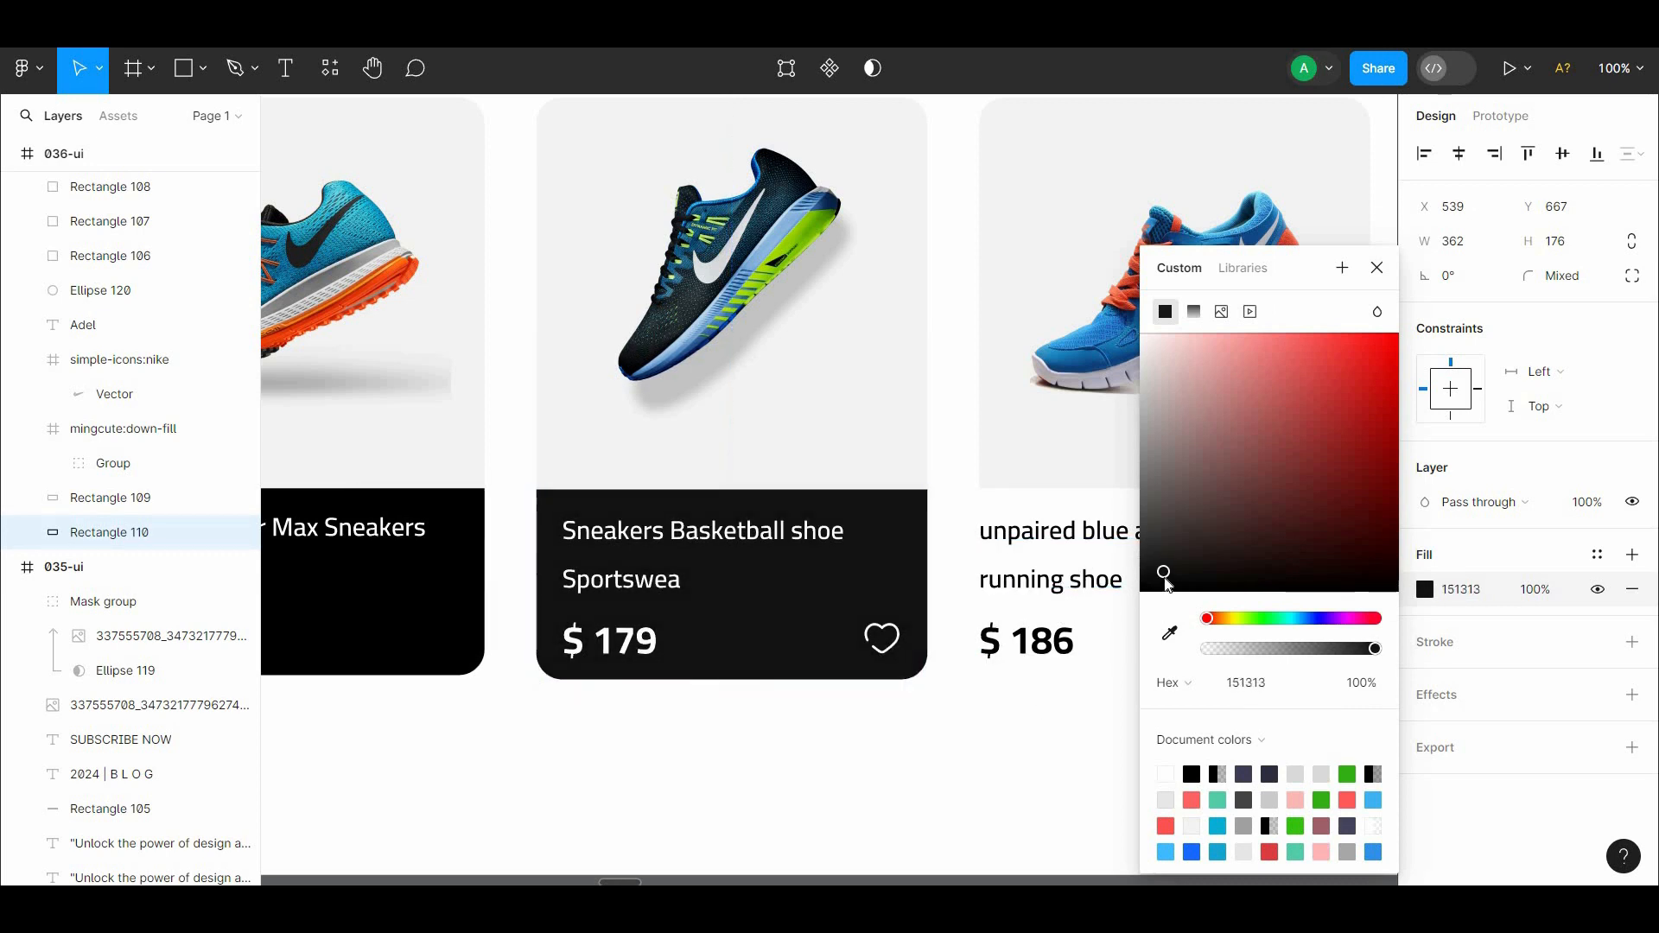
{"action": "left_click", "coordinate": [993, 725]}
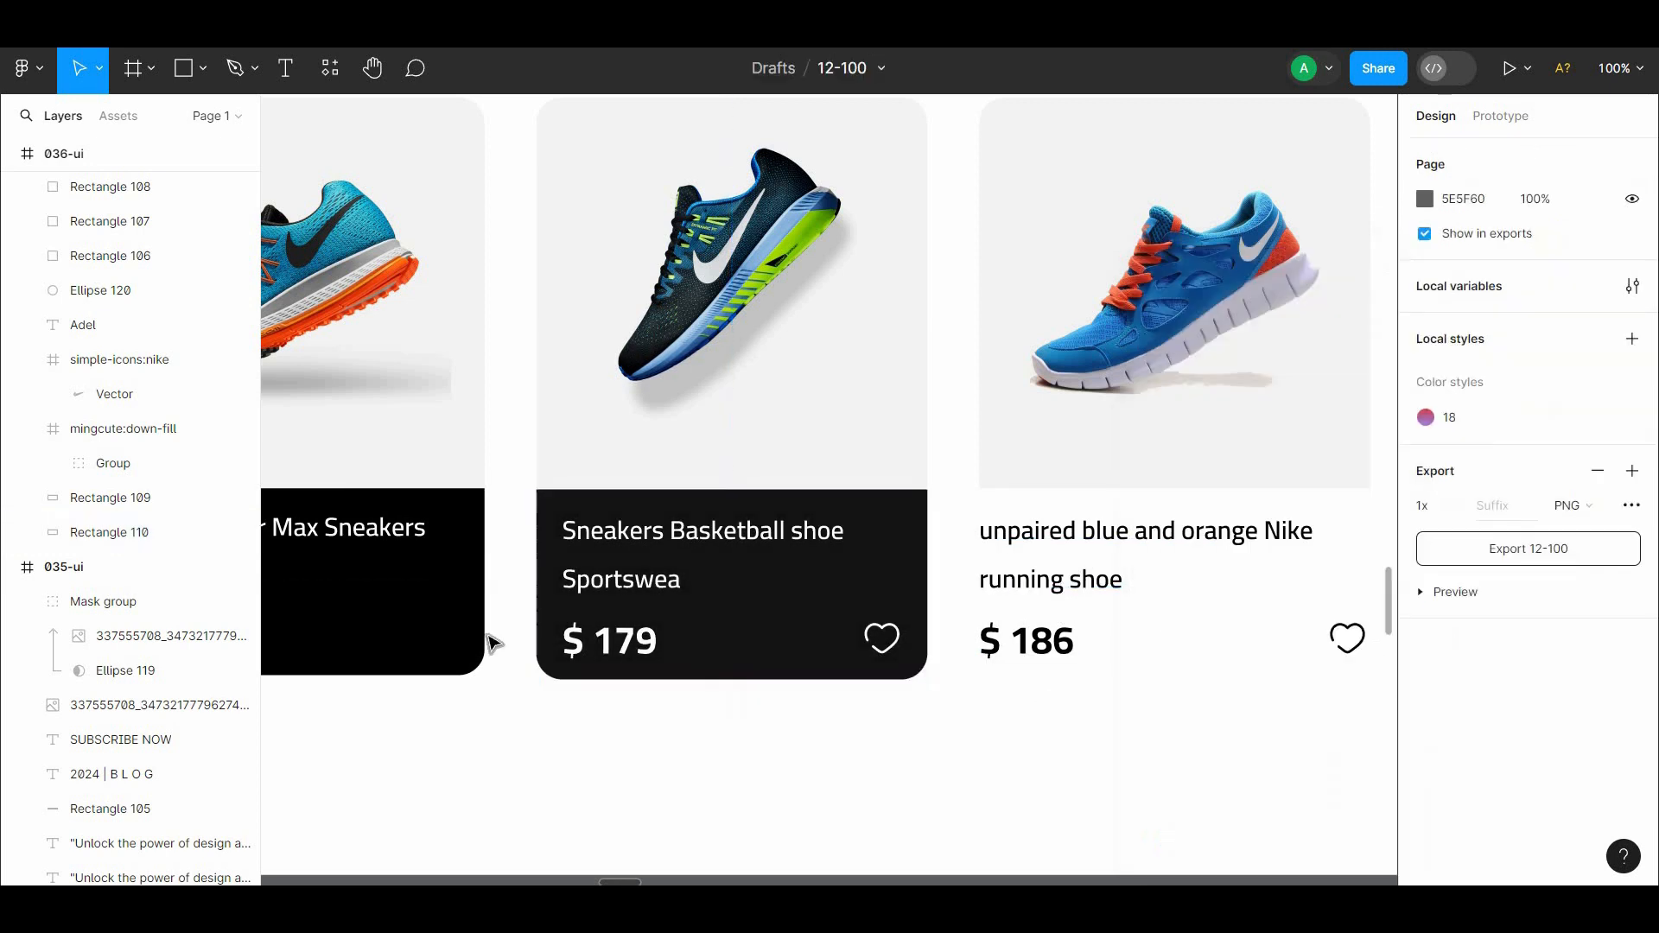
{"action": "left_click", "coordinate": [406, 605]}
{"action": "left_click", "coordinate": [868, 617]}
{"action": "left_click", "coordinate": [871, 741]}
{"action": "left_click_drag", "start_coordinate": [937, 740], "coordinate": [1275, 757]}
Recolour the first card's heart icon to white
{"action": "left_click", "coordinate": [784, 660]}
{"action": "scroll", "coordinate": [1652, 533], "scroll_direction": "down", "scroll_amount": 4}
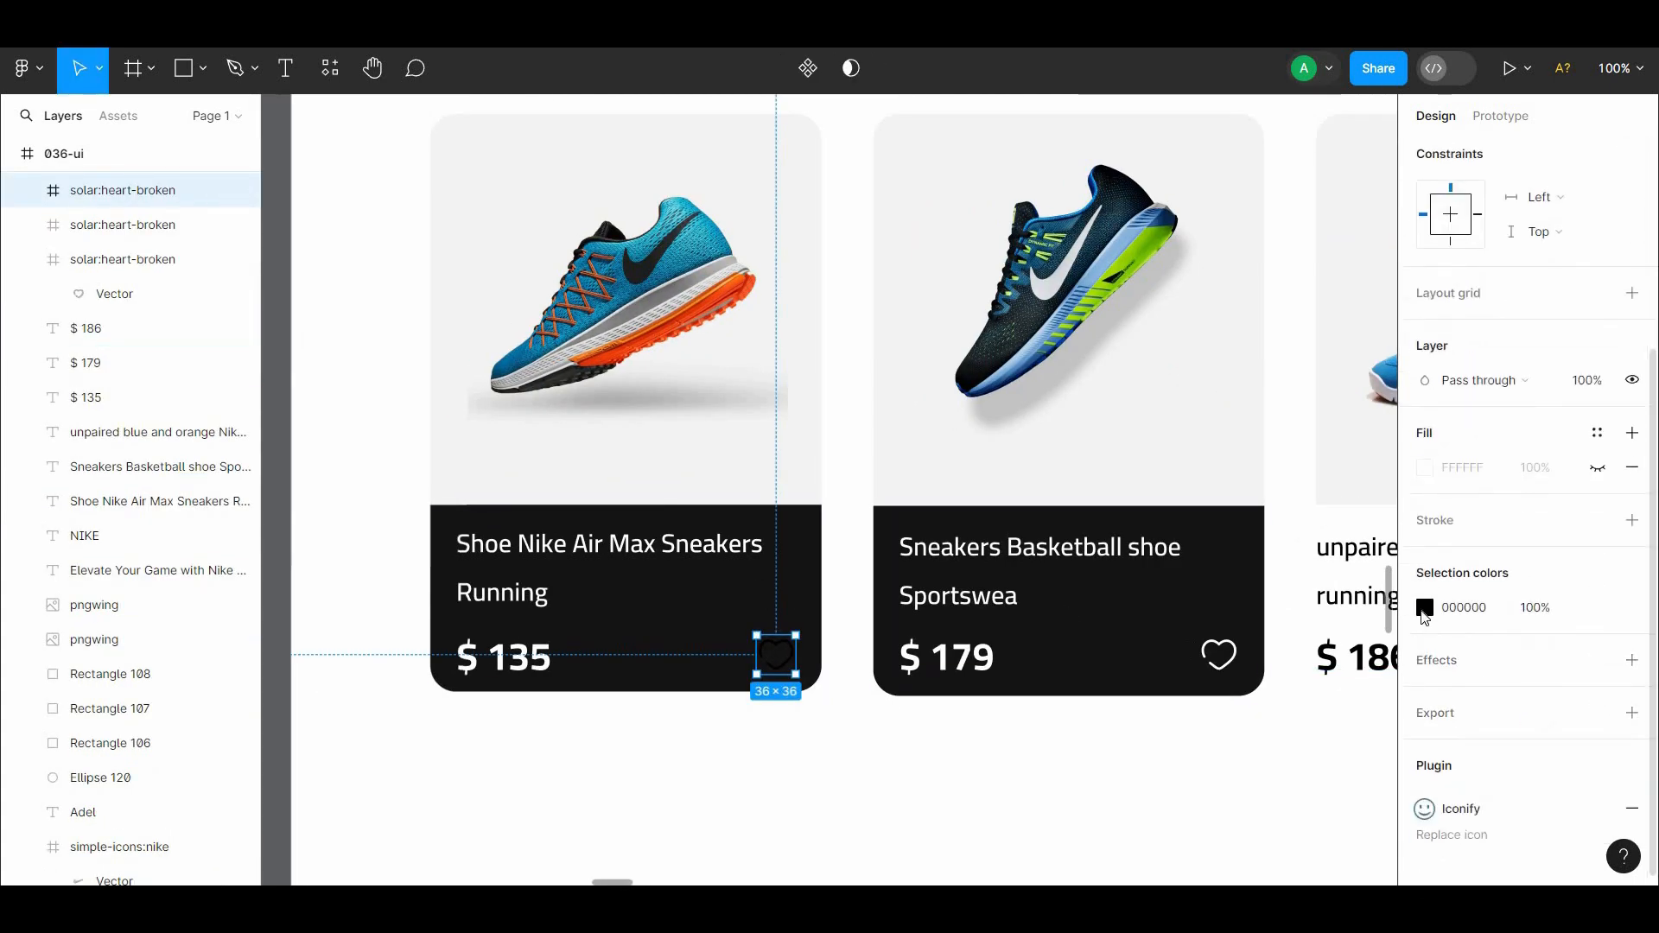
{"action": "left_click", "coordinate": [1424, 608]}
{"action": "left_click", "coordinate": [1063, 778]}
Duplicate the second card's dark panel and place the copy directly under the third card's shoe image
{"action": "left_click_drag", "start_coordinate": [1063, 783], "coordinate": [861, 814]}
{"action": "key", "text": "ctrl+minus"}
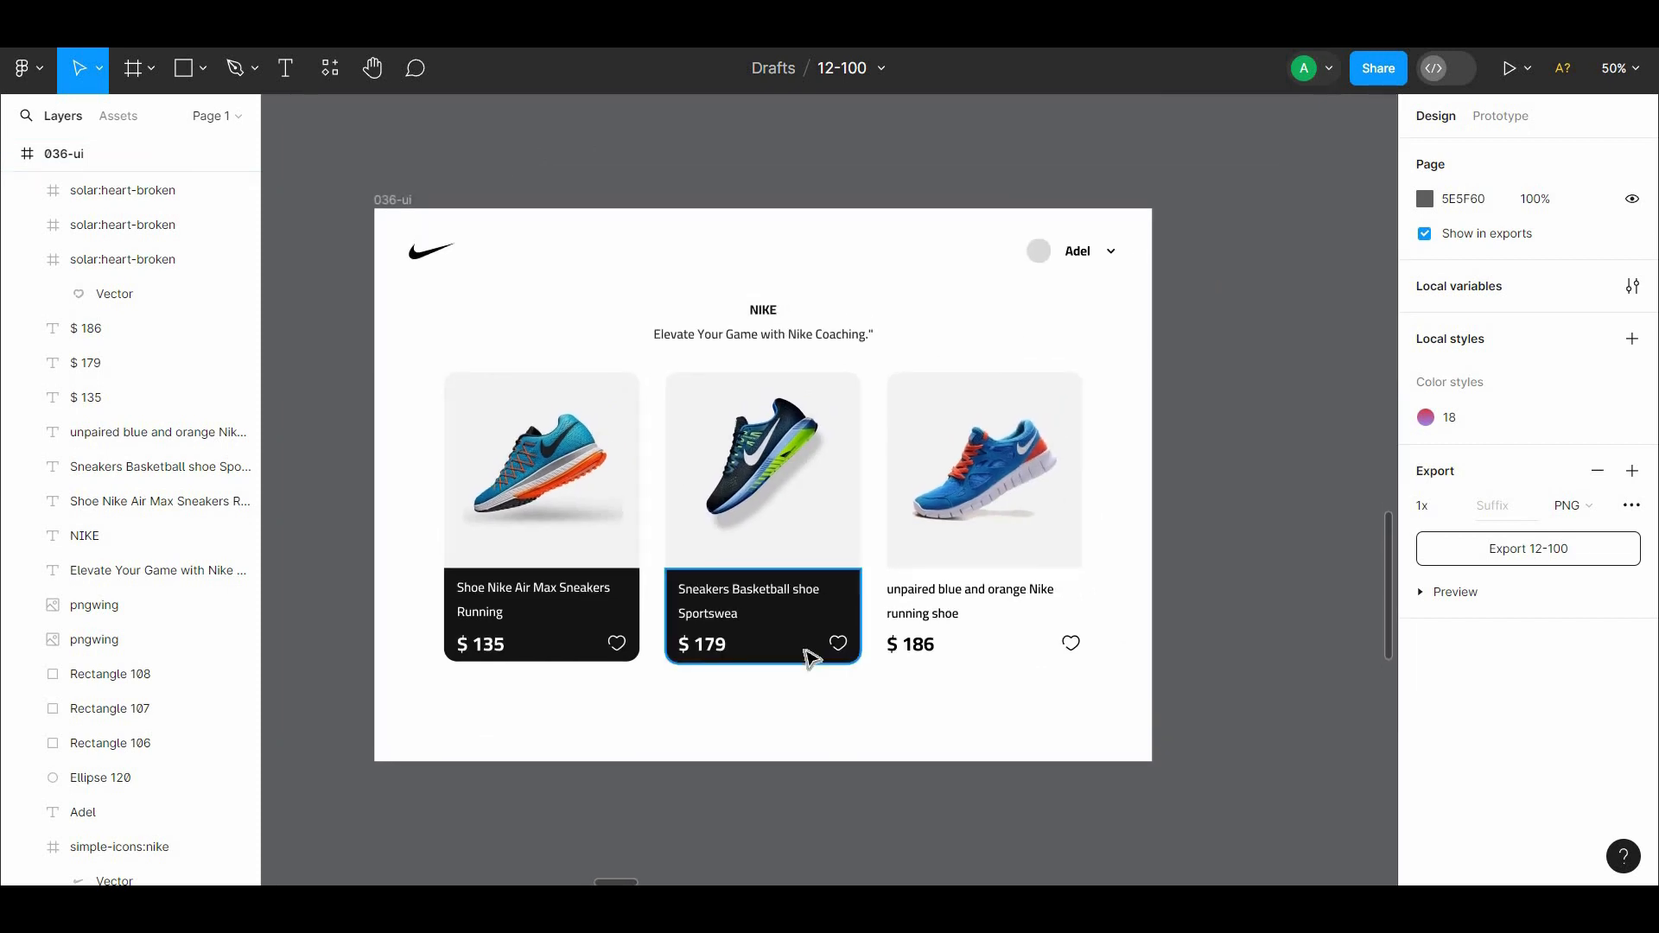
{"action": "left_click_drag", "start_coordinate": [809, 659], "coordinate": [1026, 646]}
Shift the third card's shoe name and $ 186 price inward to X 973, about 24 px from the panel's left edge
{"action": "left_click", "coordinate": [926, 649]}
{"action": "left_click", "coordinate": [938, 607], "text": "shift"}
{"action": "left_click_drag", "start_coordinate": [940, 605], "coordinate": [952, 604]}
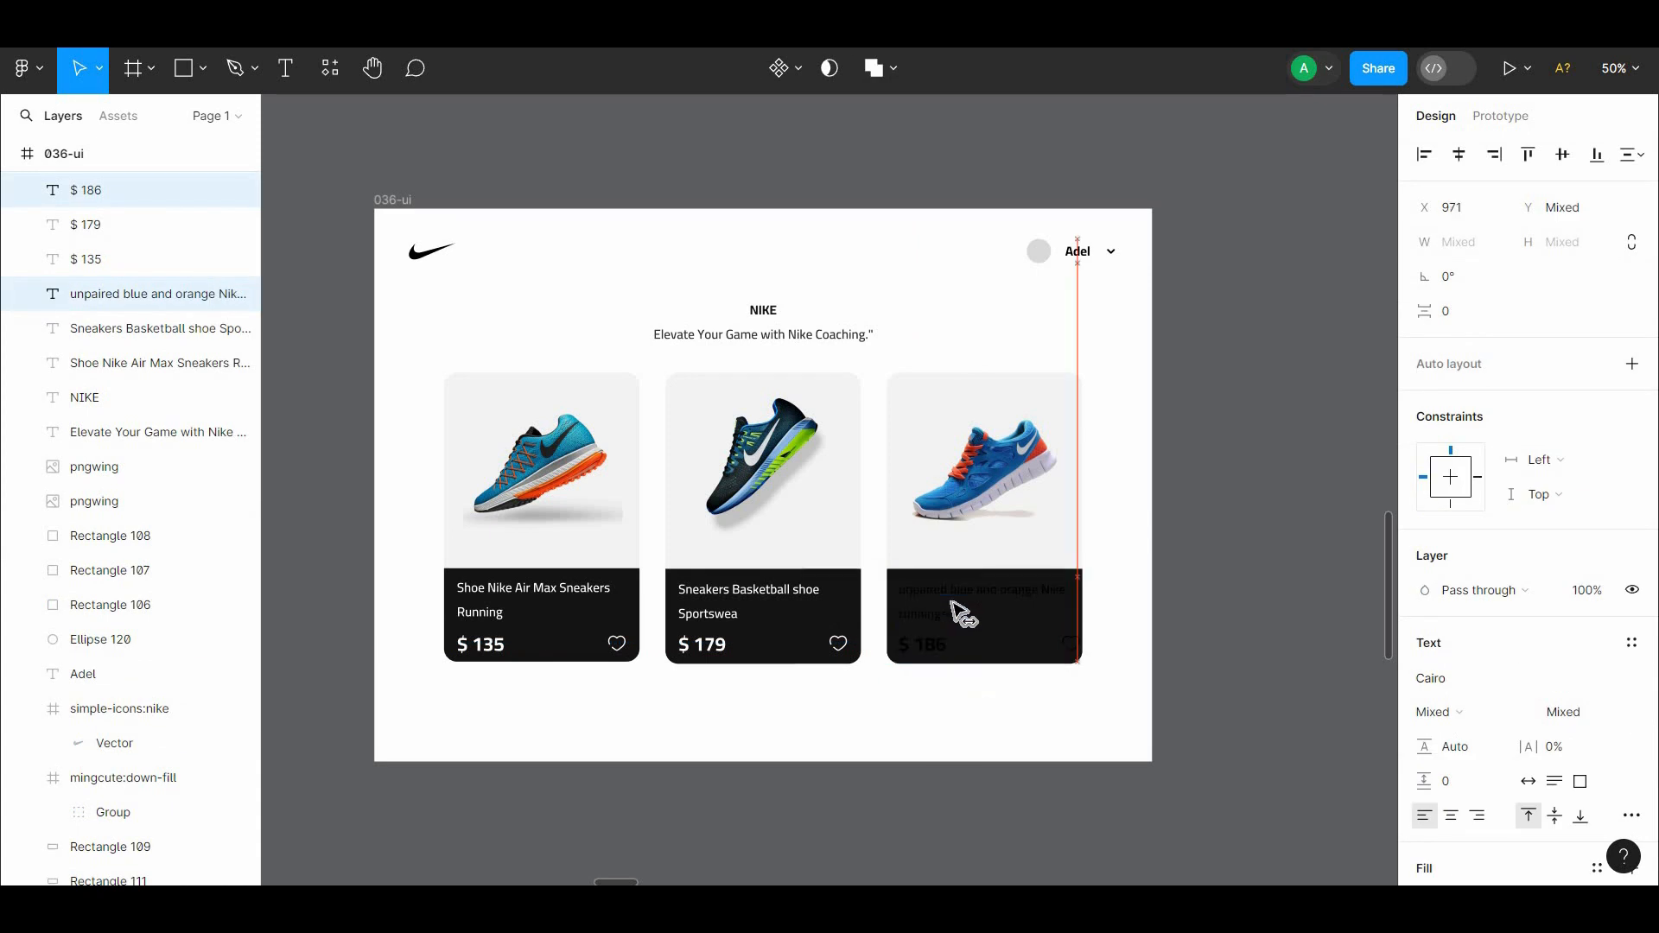
{"action": "left_click", "coordinate": [1041, 705]}
{"action": "key", "text": "ctrl+plus"}
{"action": "left_click_drag", "start_coordinate": [1045, 703], "coordinate": [982, 456]}
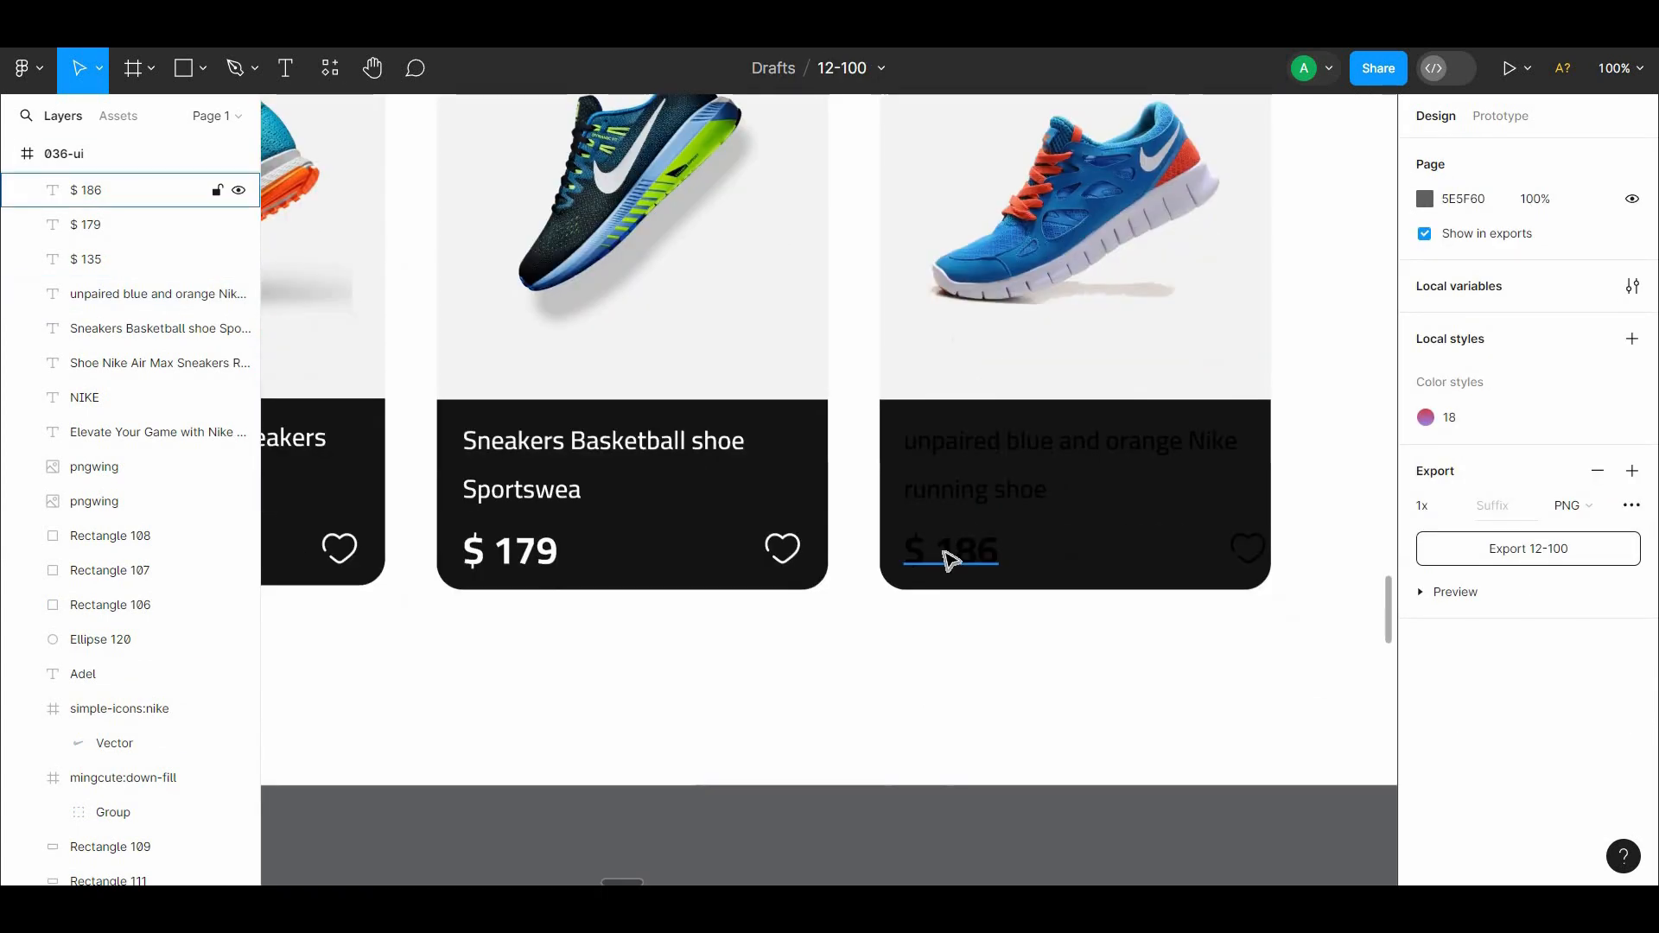
{"action": "left_click", "coordinate": [942, 555]}
{"action": "left_click", "coordinate": [938, 478], "text": "shift"}
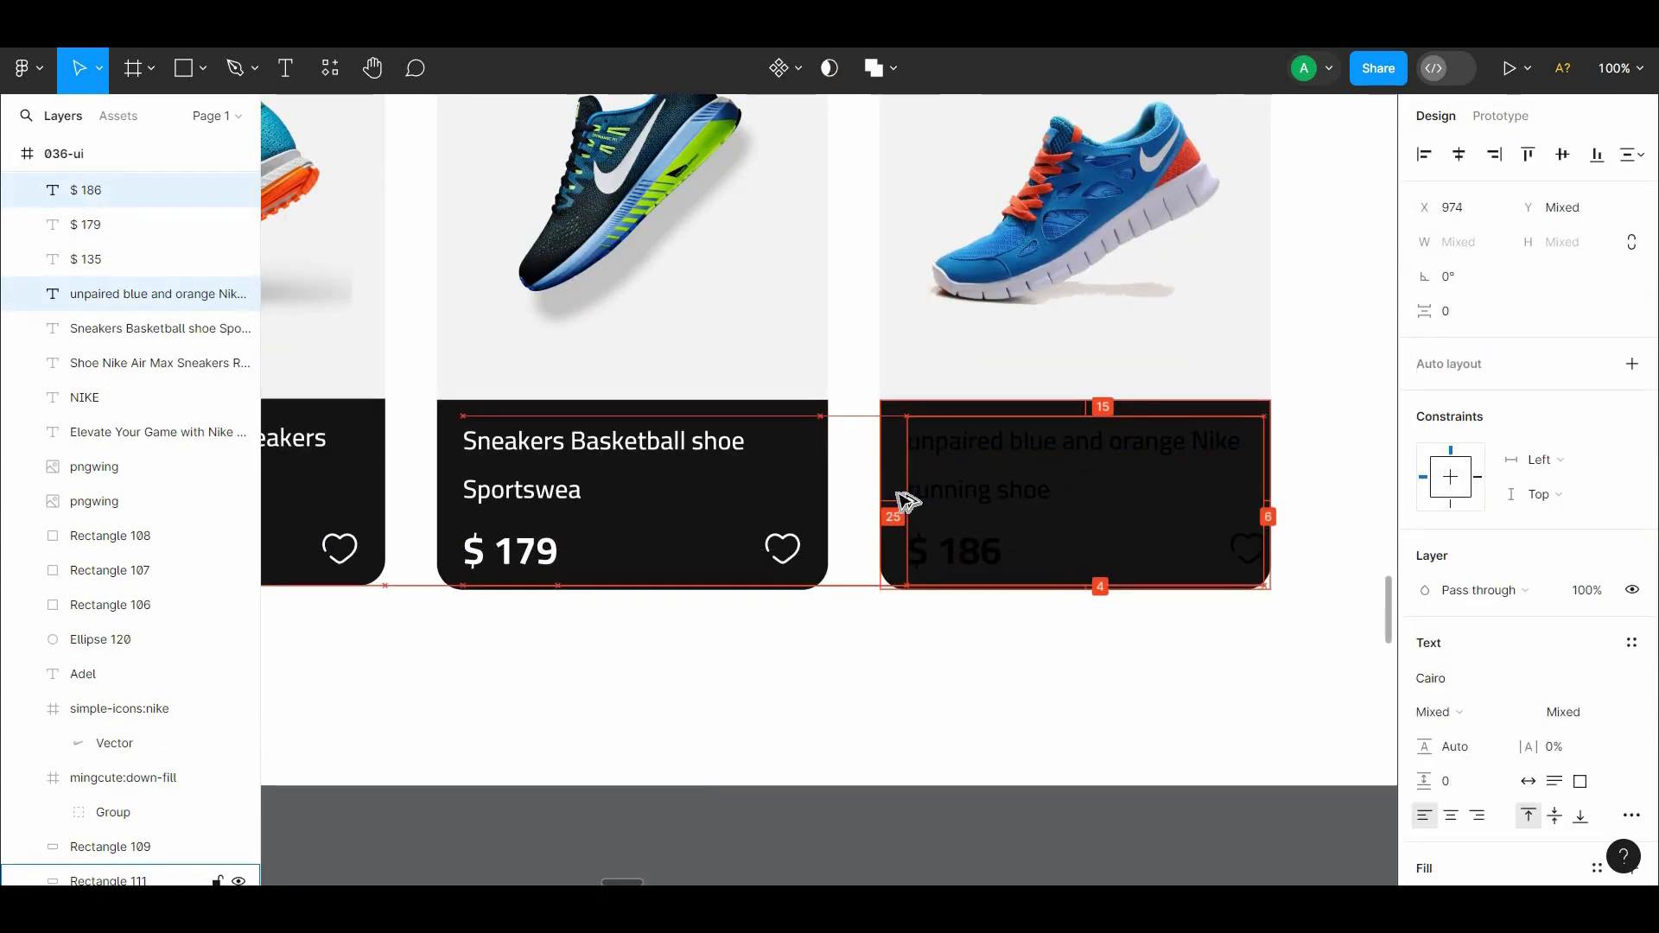
{"action": "key", "text": "Escape"}
Nudge the third card's heart icon inward to X 1251, keeping it level with the price
{"action": "left_click", "coordinate": [1244, 566]}
{"action": "key", "text": "shift+Left"}
{"action": "key", "text": "shift+Left"}
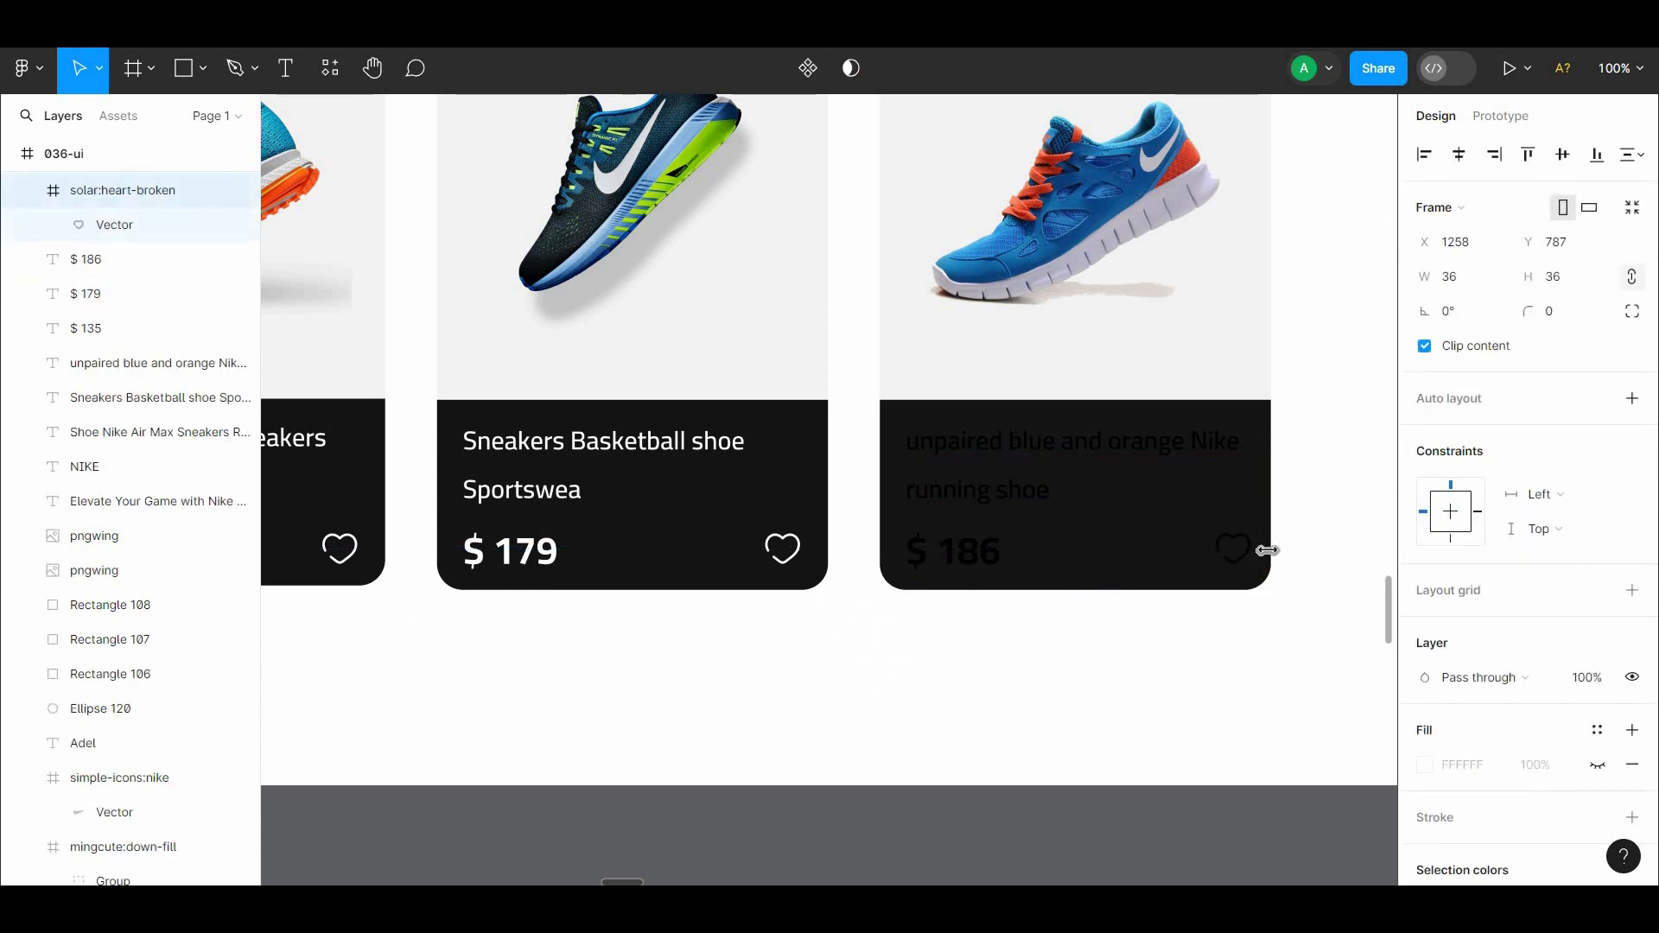
{"action": "key", "text": "alt"}
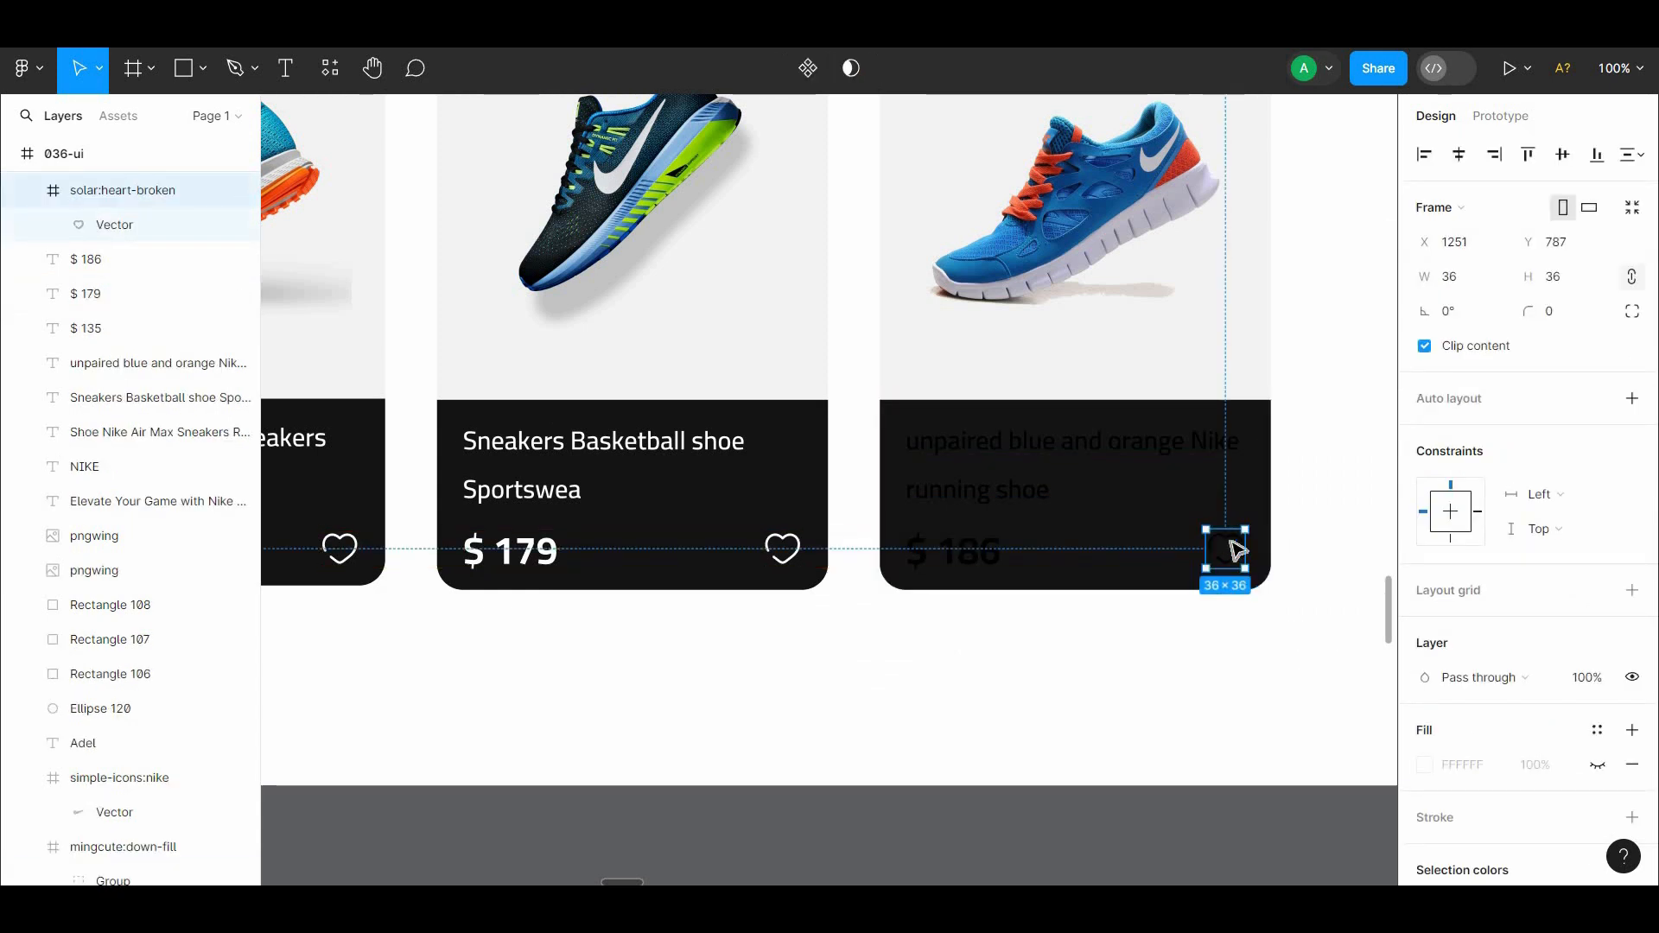
Recolour the third card's heart, $ 186 price and shoe name to white
{"action": "left_click", "coordinate": [1008, 554], "text": "shift"}
{"action": "key", "text": "Escape"}
{"action": "left_click", "coordinate": [958, 550]}
{"action": "left_click", "coordinate": [964, 469], "text": "shift"}
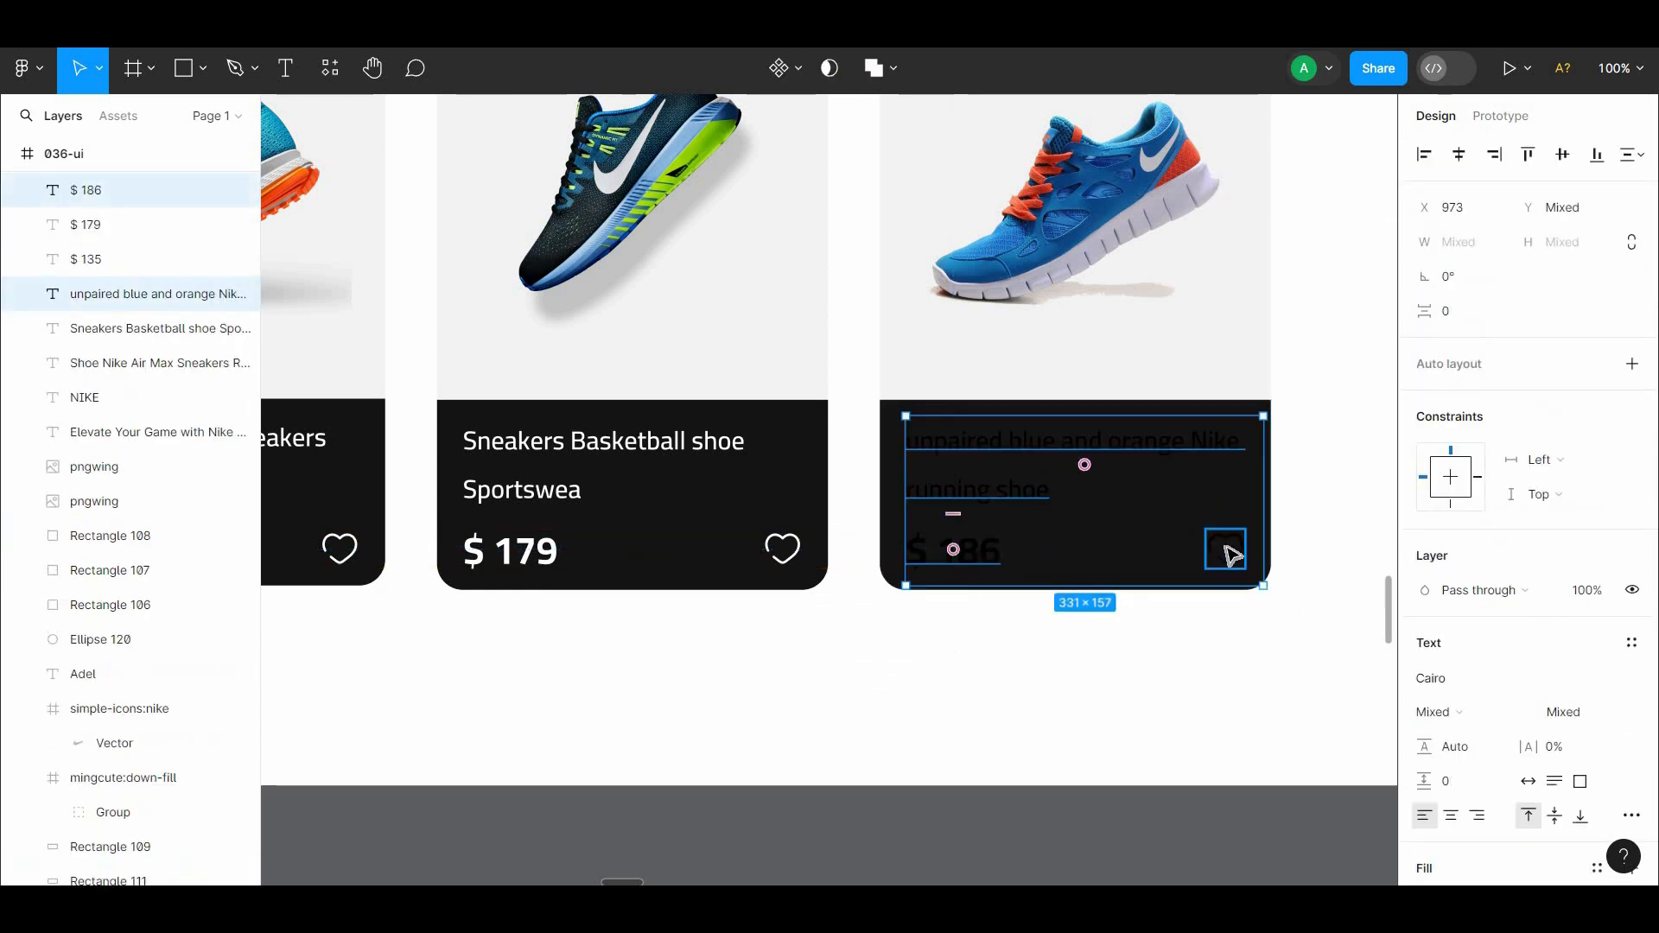
{"action": "left_click", "coordinate": [1229, 554], "text": "shift"}
{"action": "scroll", "coordinate": [1512, 735], "scroll_direction": "down", "scroll_amount": 3}
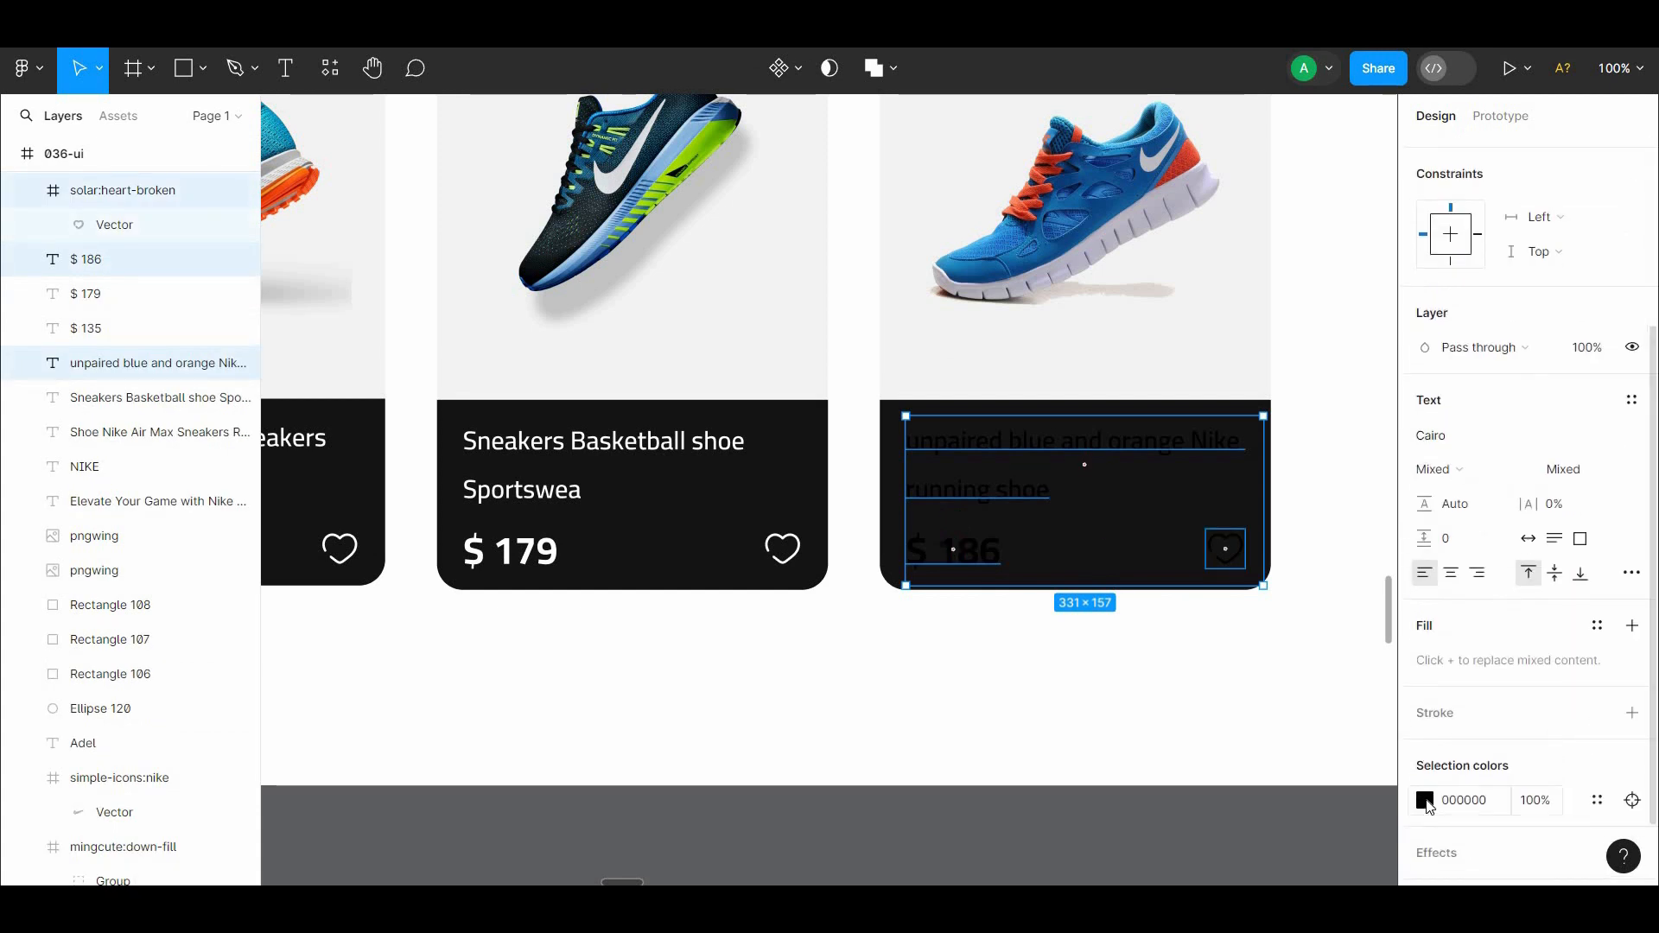
{"action": "left_click", "coordinate": [1427, 801]}
{"action": "left_click_drag", "start_coordinate": [1251, 574], "coordinate": [1035, 225]}
{"action": "left_click", "coordinate": [977, 642]}
Check the spacing around the $ 186 price and extend the bottom edges of all three dark panels slightly downward
{"action": "left_click", "coordinate": [967, 557]}
{"action": "key", "text": "alt"}
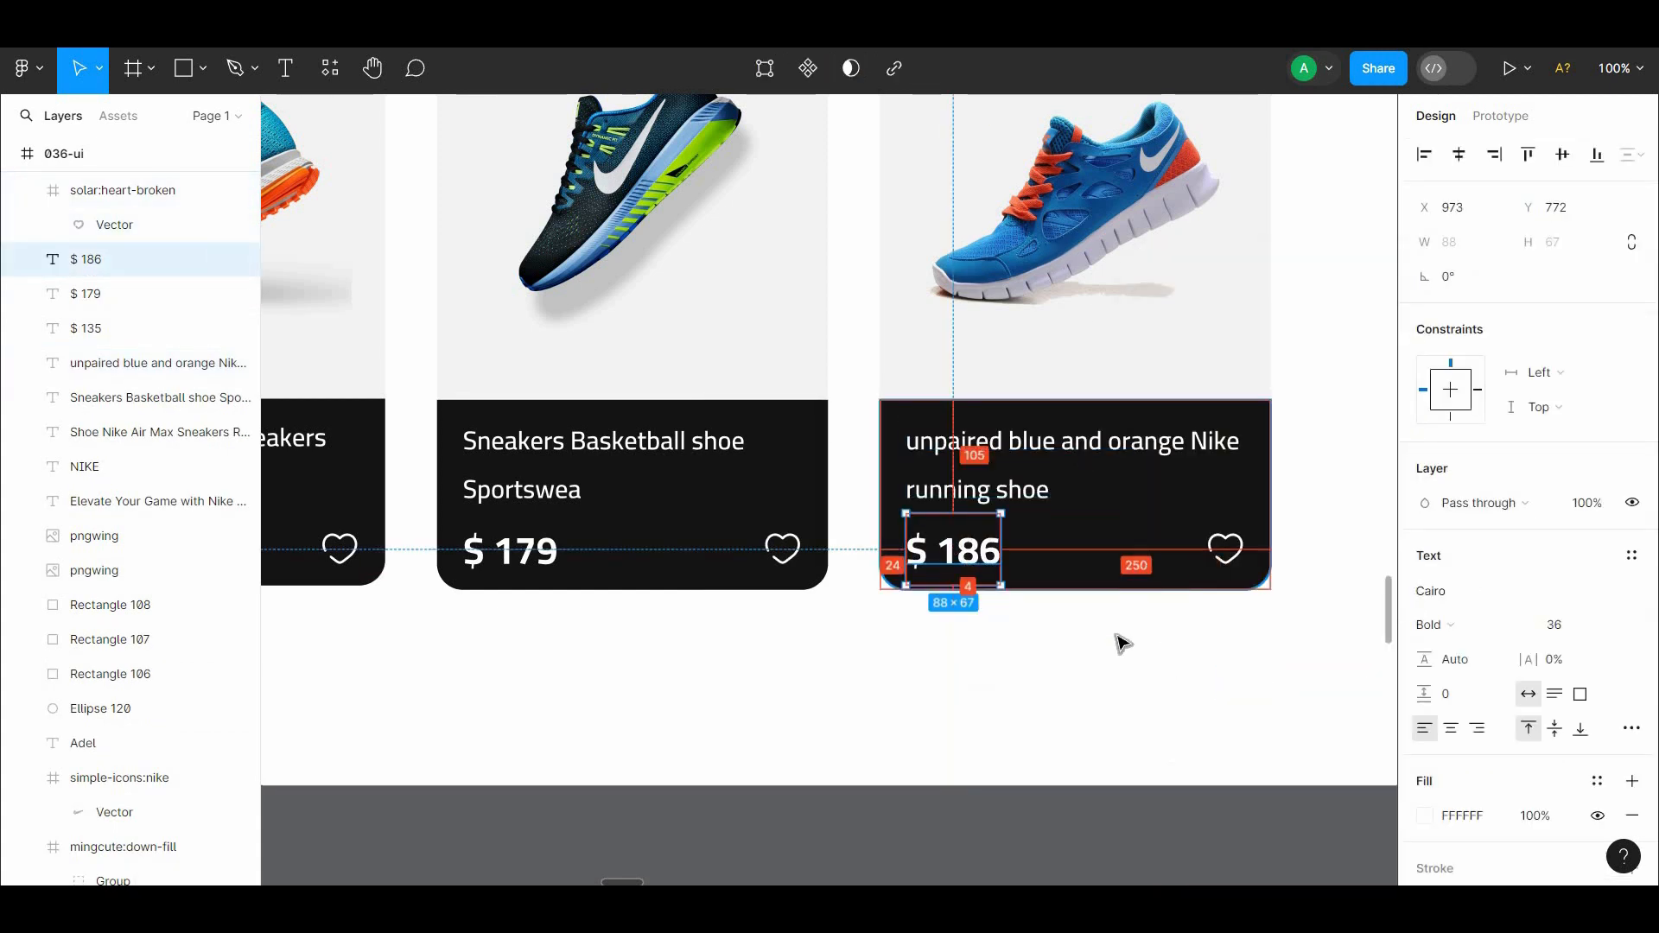
{"action": "left_click", "coordinate": [1059, 564]}
{"action": "left_click", "coordinate": [747, 574], "text": "shift"}
{"action": "left_click_drag", "start_coordinate": [1040, 701], "coordinate": [1509, 757]}
{"action": "left_click", "coordinate": [741, 619], "text": "shift"}
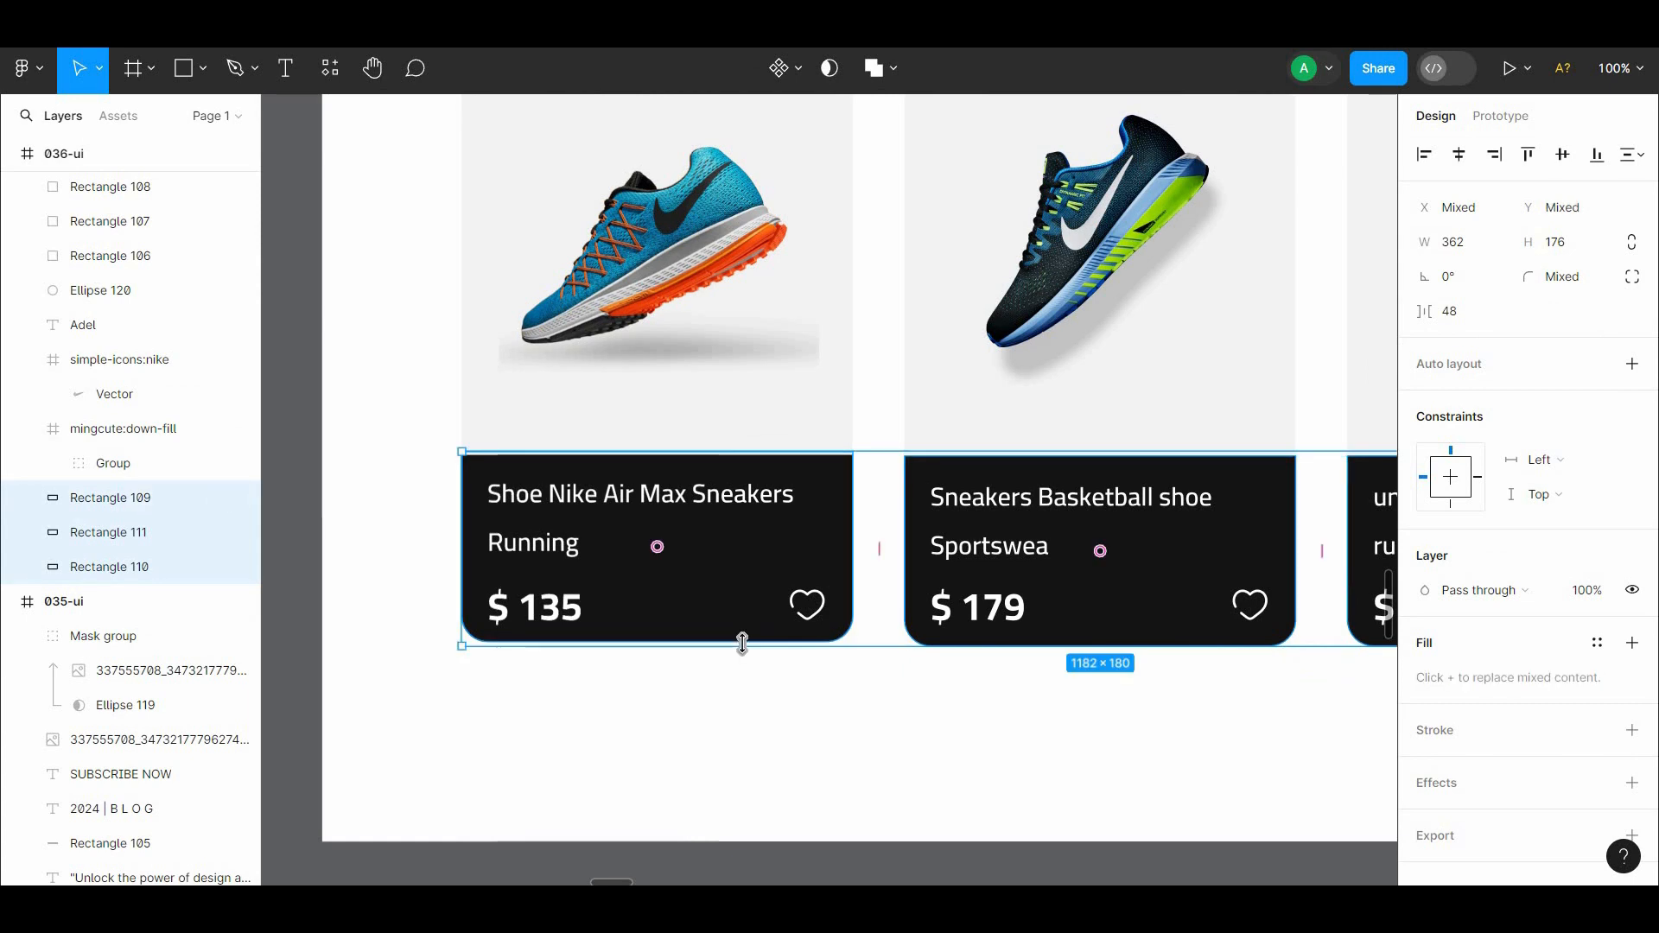
{"action": "left_click_drag", "start_coordinate": [742, 646], "coordinate": [743, 658]}
{"action": "left_click", "coordinate": [857, 714]}
Draw a circle 308 px across over the upper part of the third card and send it behind the cards
{"action": "scroll", "coordinate": [861, 714], "scroll_direction": "right", "scroll_amount": 10}
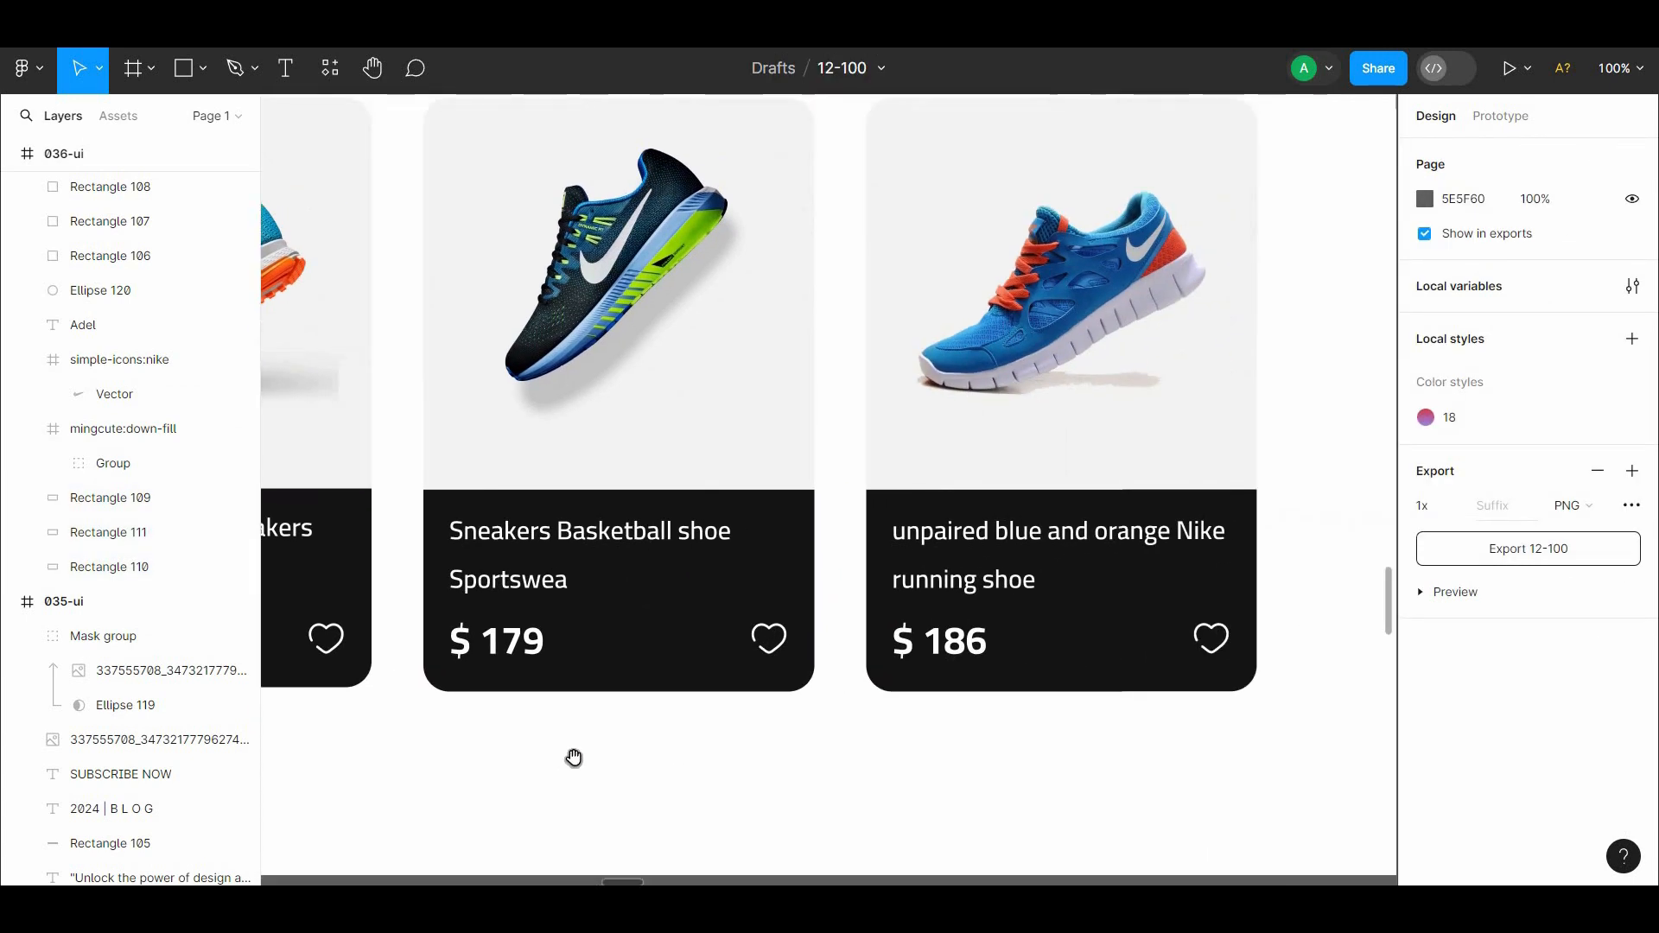
{"action": "scroll", "coordinate": [818, 696], "scroll_direction": "down", "scroll_amount": 5}
{"action": "scroll", "coordinate": [887, 724], "scroll_direction": "up", "scroll_amount": 1}
{"action": "scroll", "coordinate": [887, 724], "scroll_direction": "left", "scroll_amount": 1}
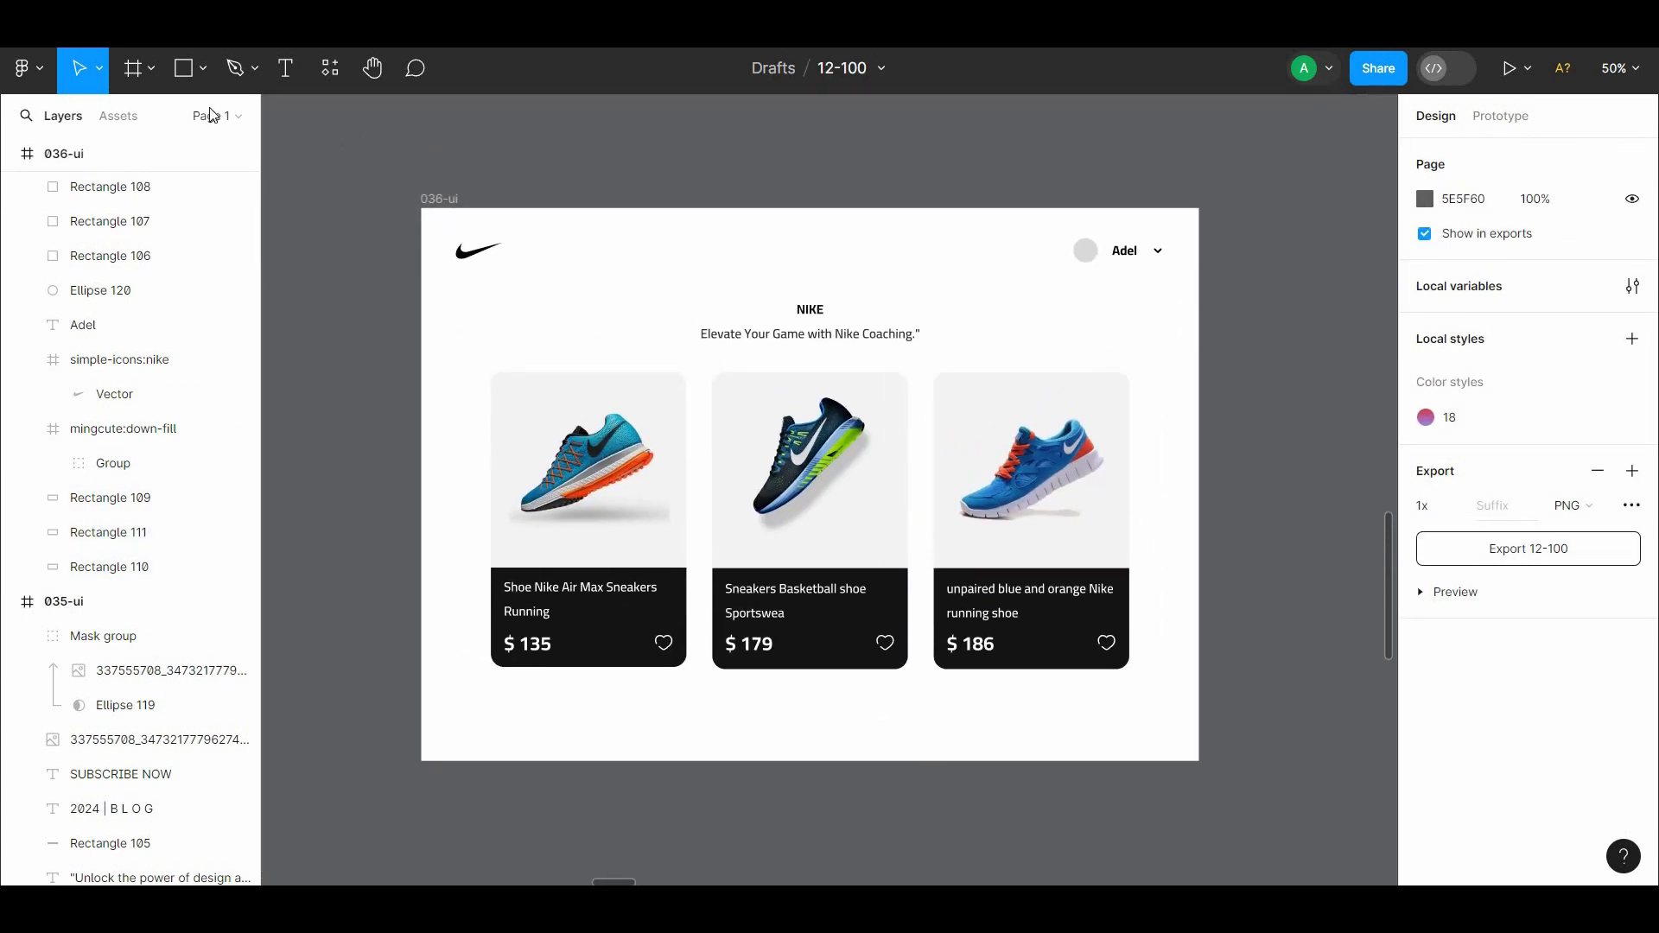
{"action": "left_click", "coordinate": [203, 69]}
{"action": "left_click", "coordinate": [232, 198]}
{"action": "left_click", "coordinate": [1014, 337]}
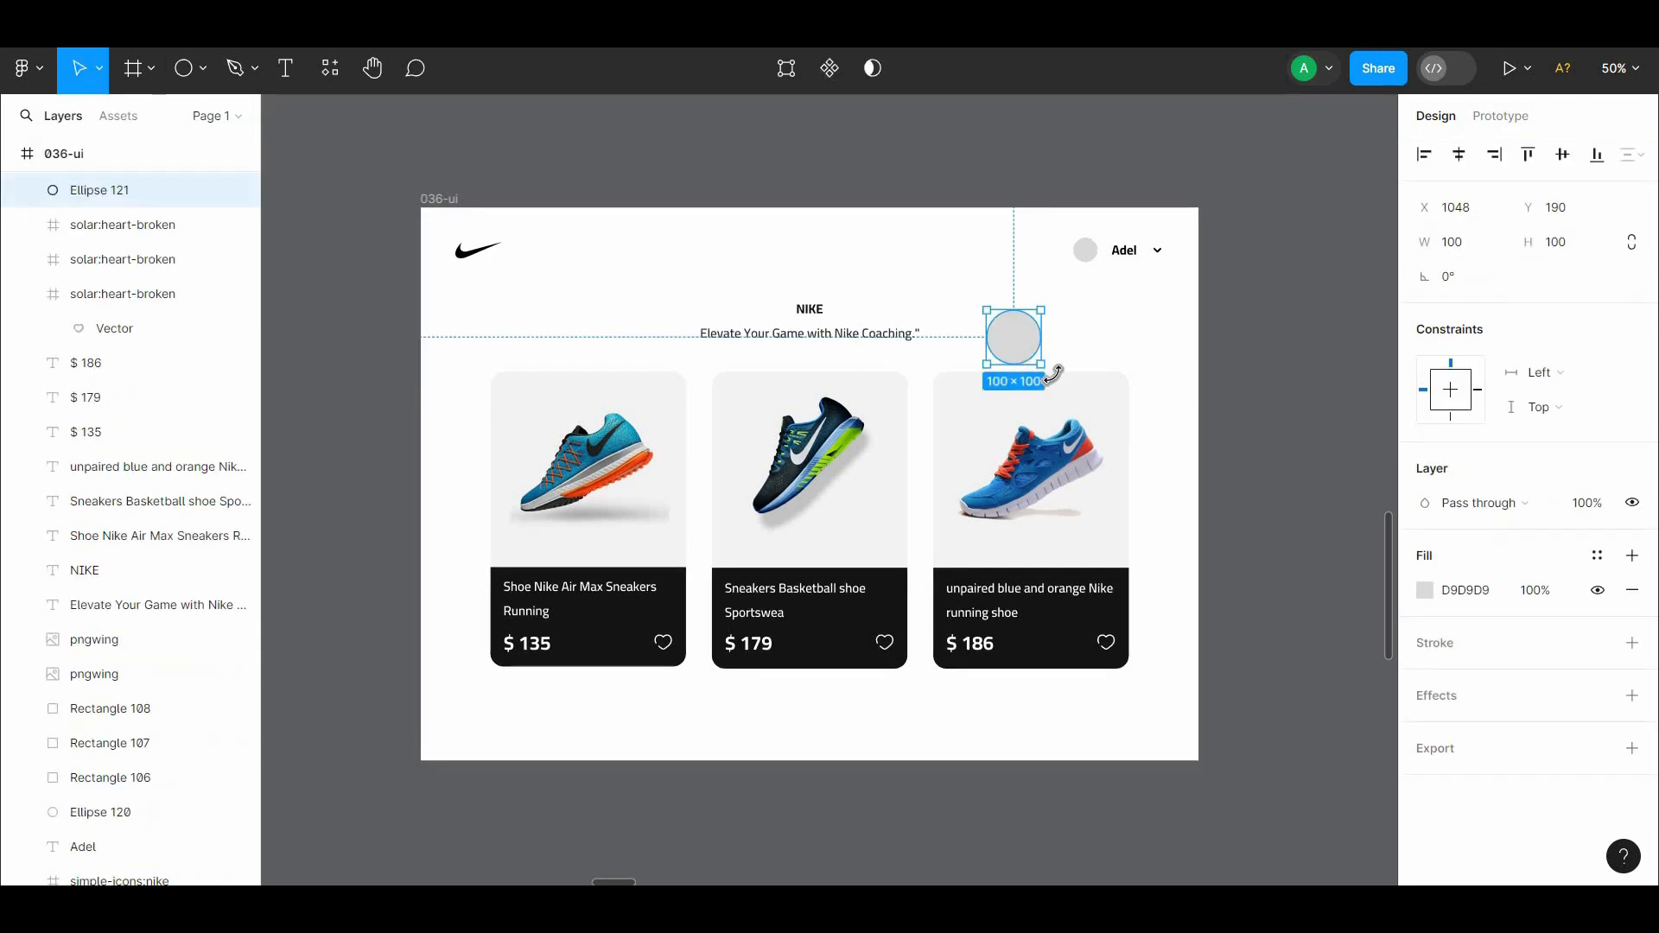
{"action": "left_click_drag", "start_coordinate": [1041, 364], "coordinate": [1071, 431]}
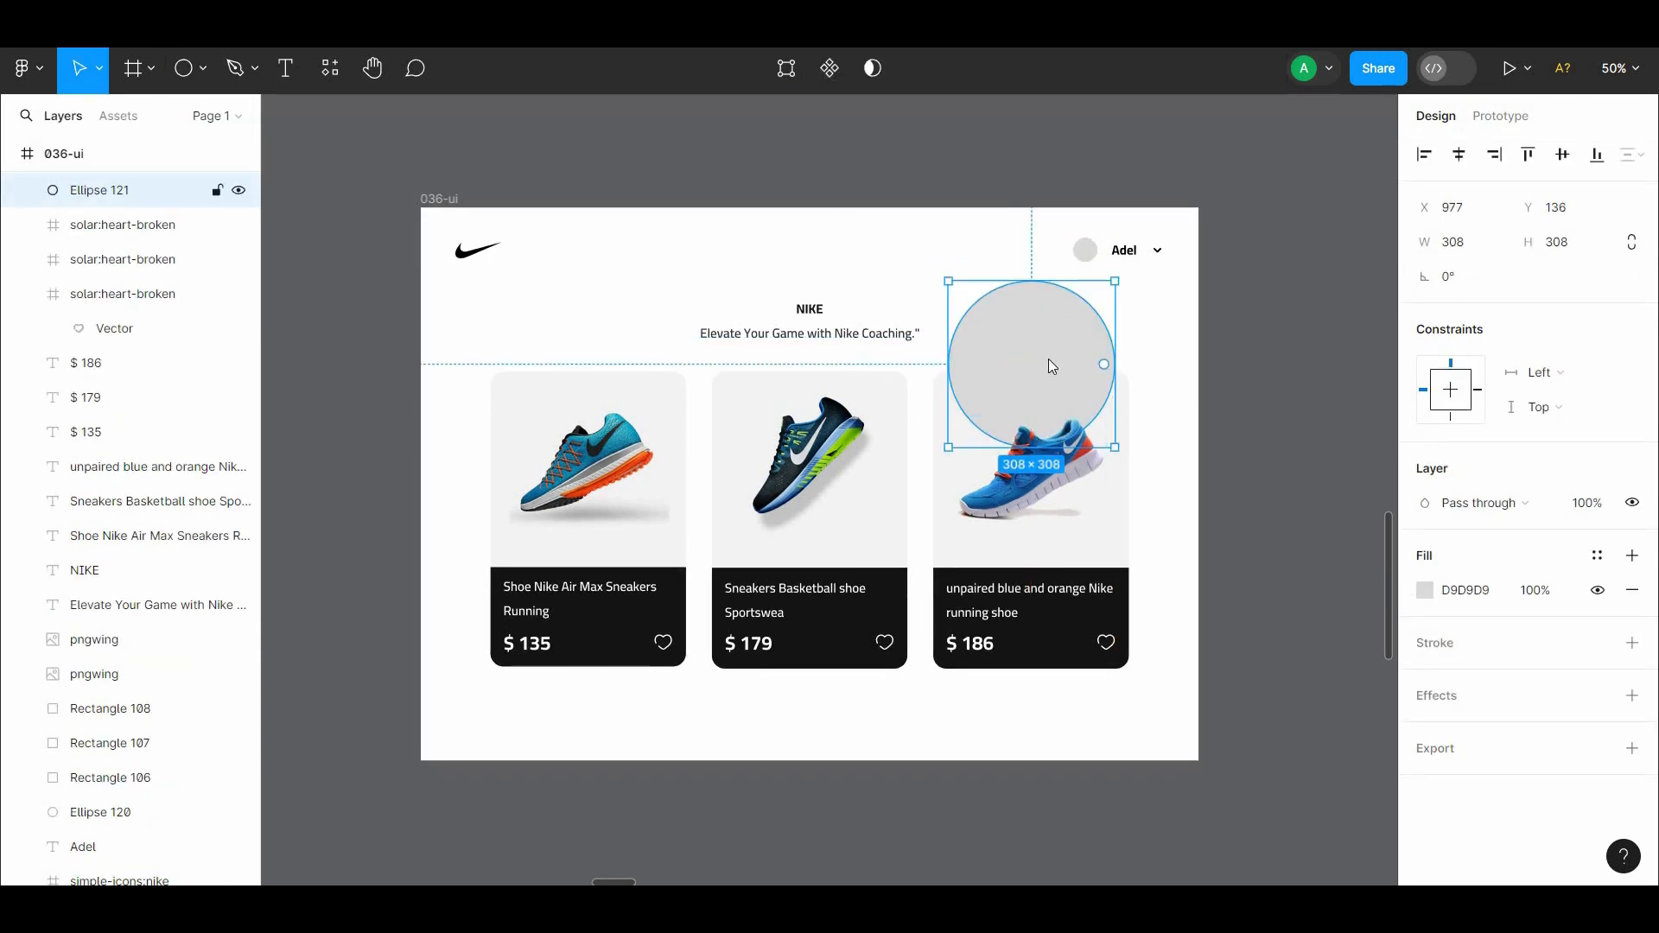
{"action": "right_click", "coordinate": [1041, 363]}
{"action": "left_click", "coordinate": [1098, 451]}
Fill the circle with a linear gradient from blue 599CFF to fully transparent white FFFFFF
{"action": "left_click", "coordinate": [1425, 591]}
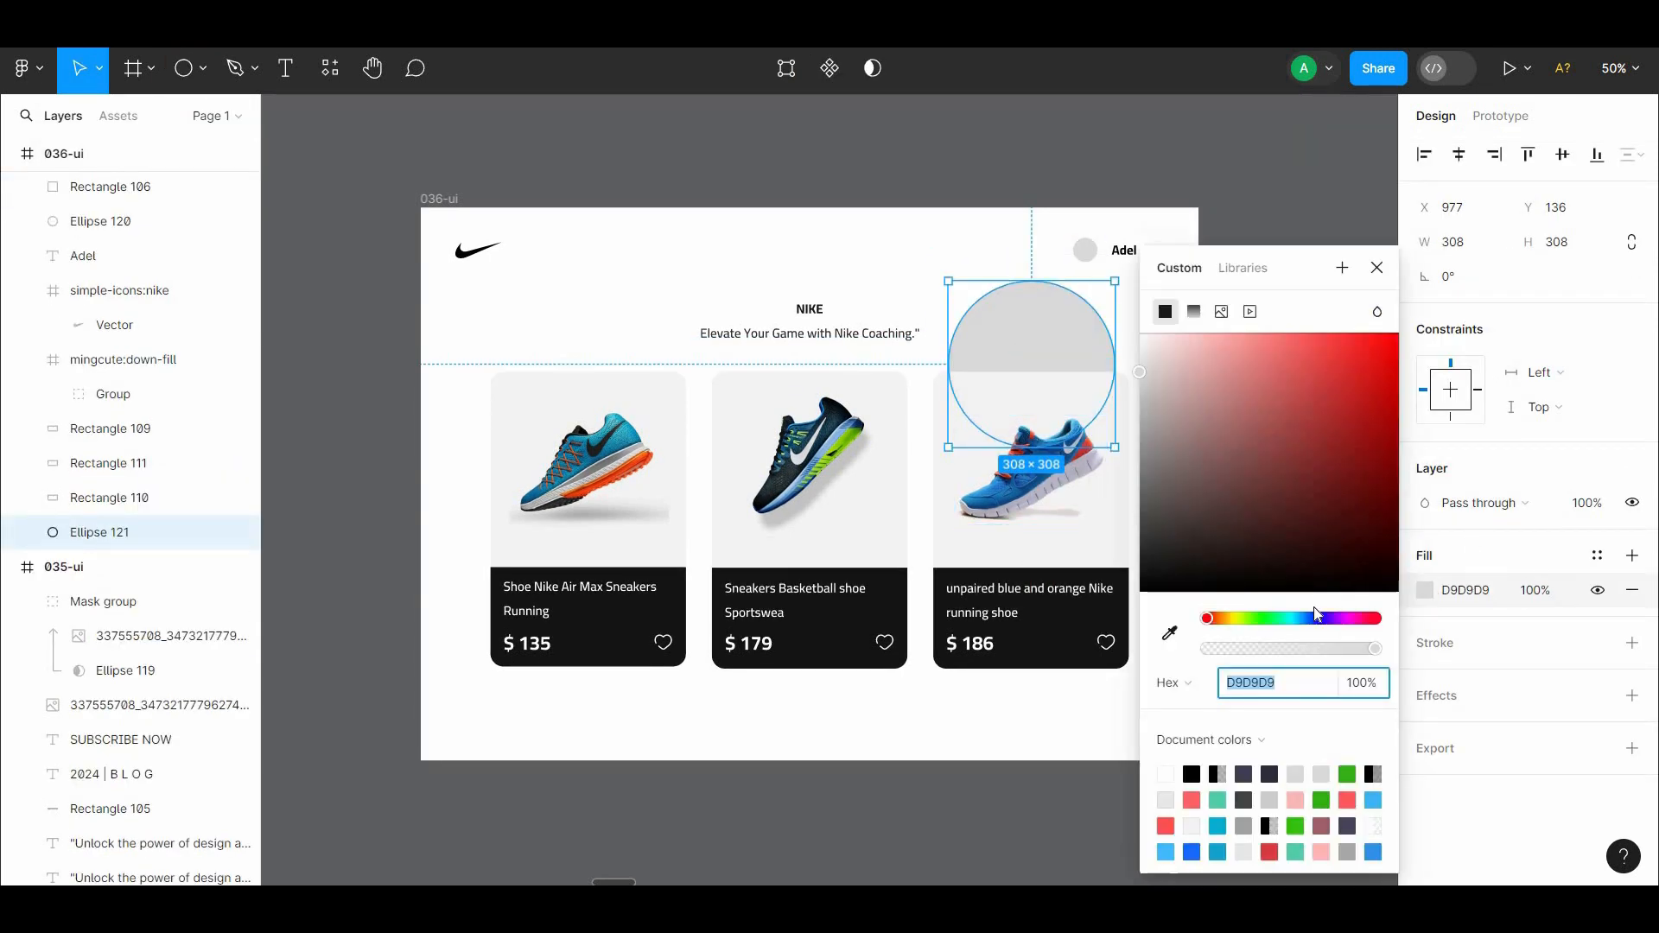
{"action": "left_click", "coordinate": [1309, 618]}
{"action": "left_click", "coordinate": [1307, 332]}
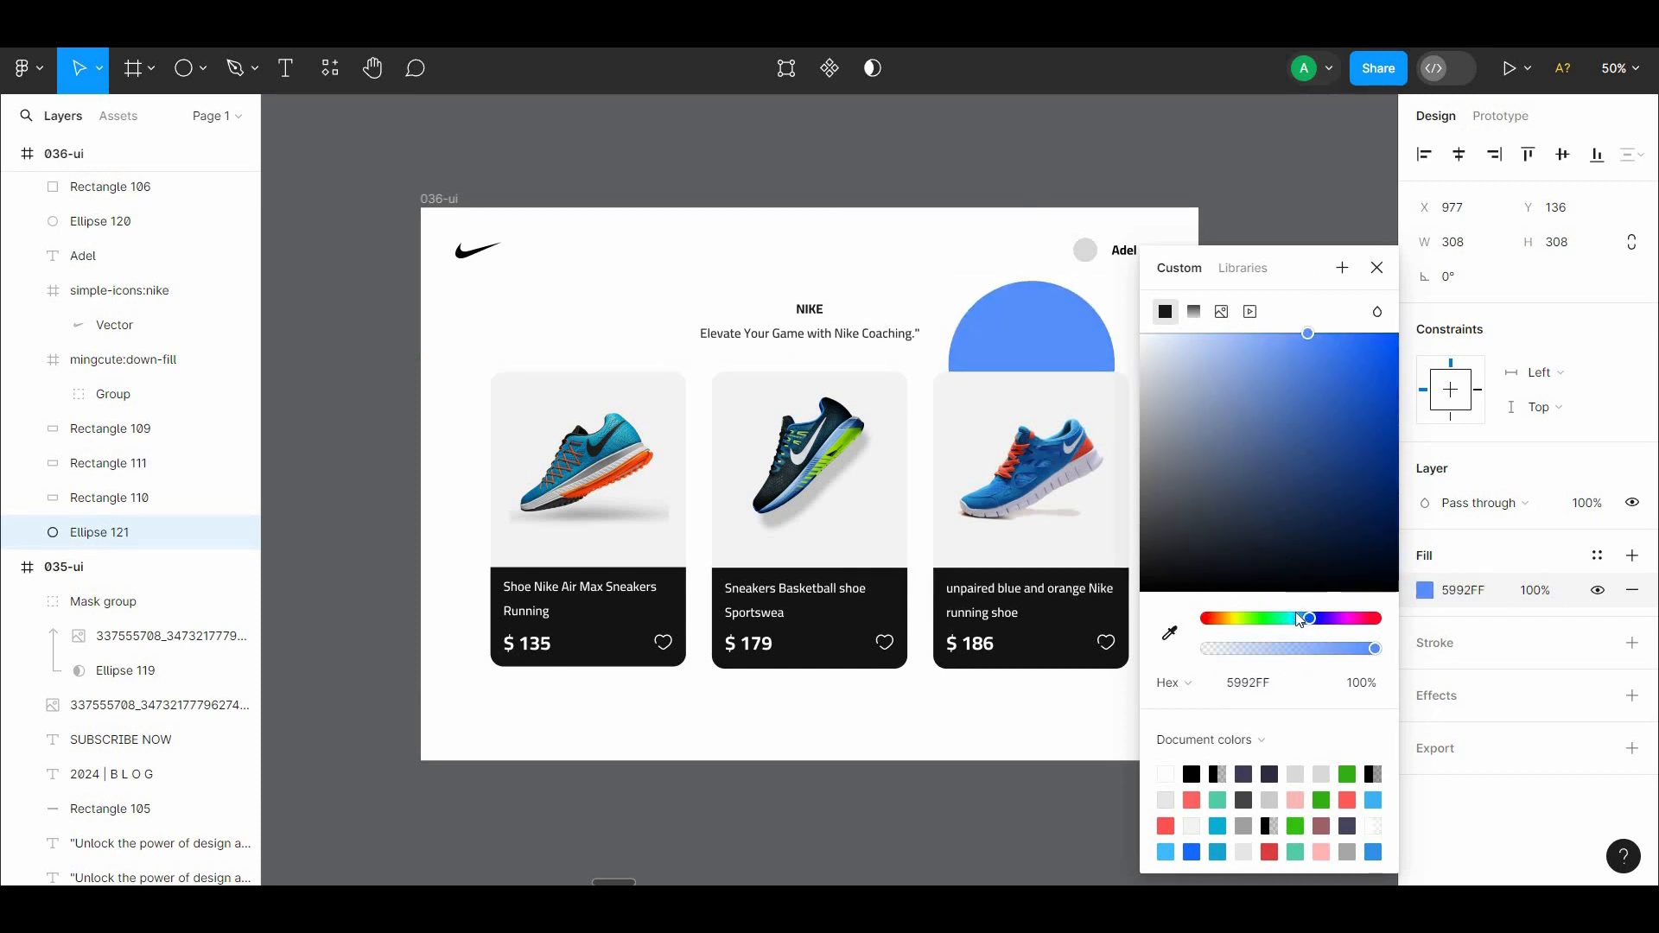
{"action": "left_click_drag", "start_coordinate": [1295, 618], "coordinate": [1307, 617]}
{"action": "left_click", "coordinate": [1197, 309]}
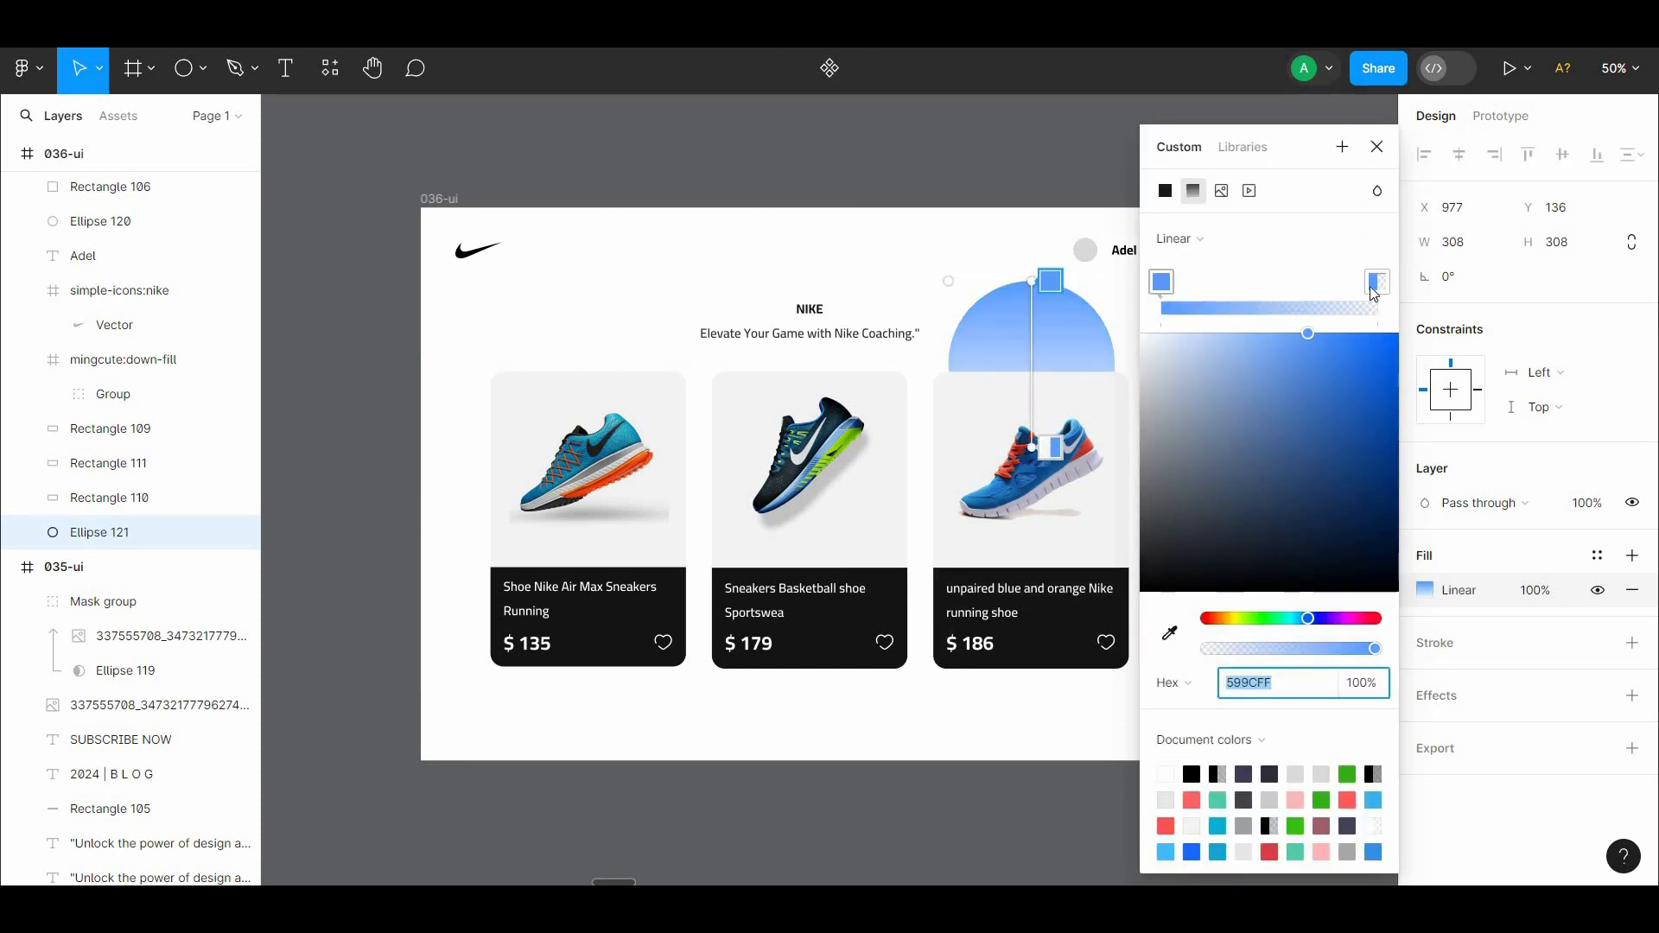
{"action": "left_click_drag", "start_coordinate": [1305, 335], "coordinate": [1044, 243]}
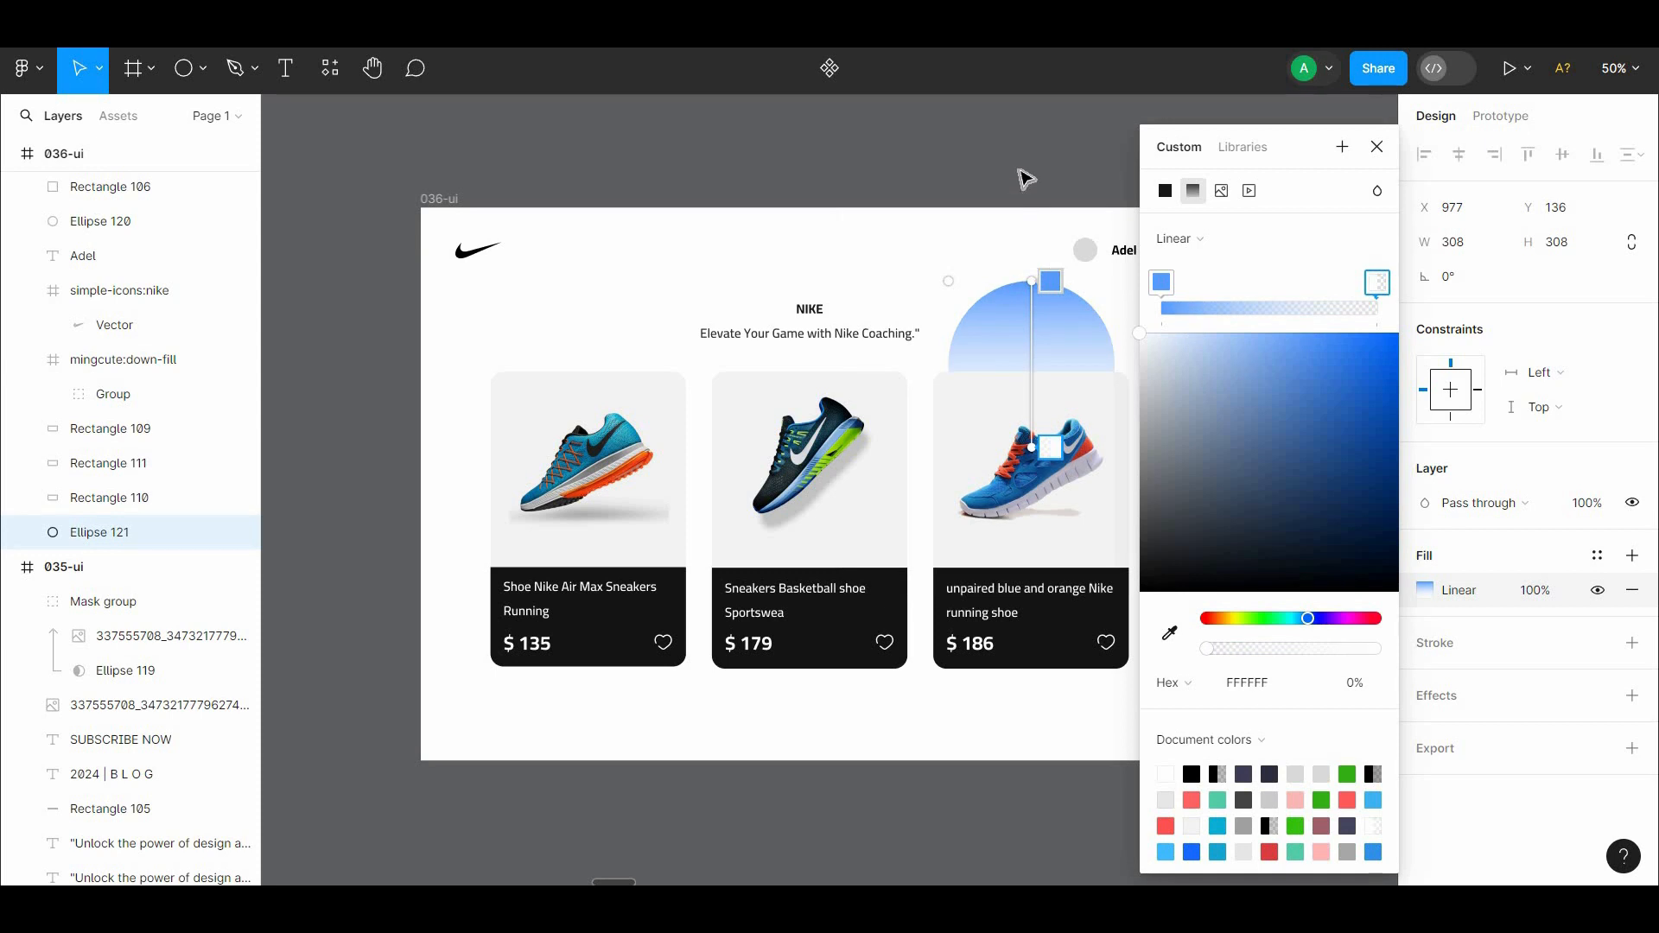
Move the gradient circle to X 1003, Y 150 so its right side lines up with the third card
{"action": "left_click", "coordinate": [1036, 145]}
{"action": "mouse_move", "coordinate": [1046, 308]}
{"action": "left_mouse_down"}
{"action": "mouse_move", "coordinate": [1083, 316]}
{"action": "mouse_move", "coordinate": [1060, 315]}
{"action": "left_mouse_up"}
{"action": "left_click", "coordinate": [1244, 399]}
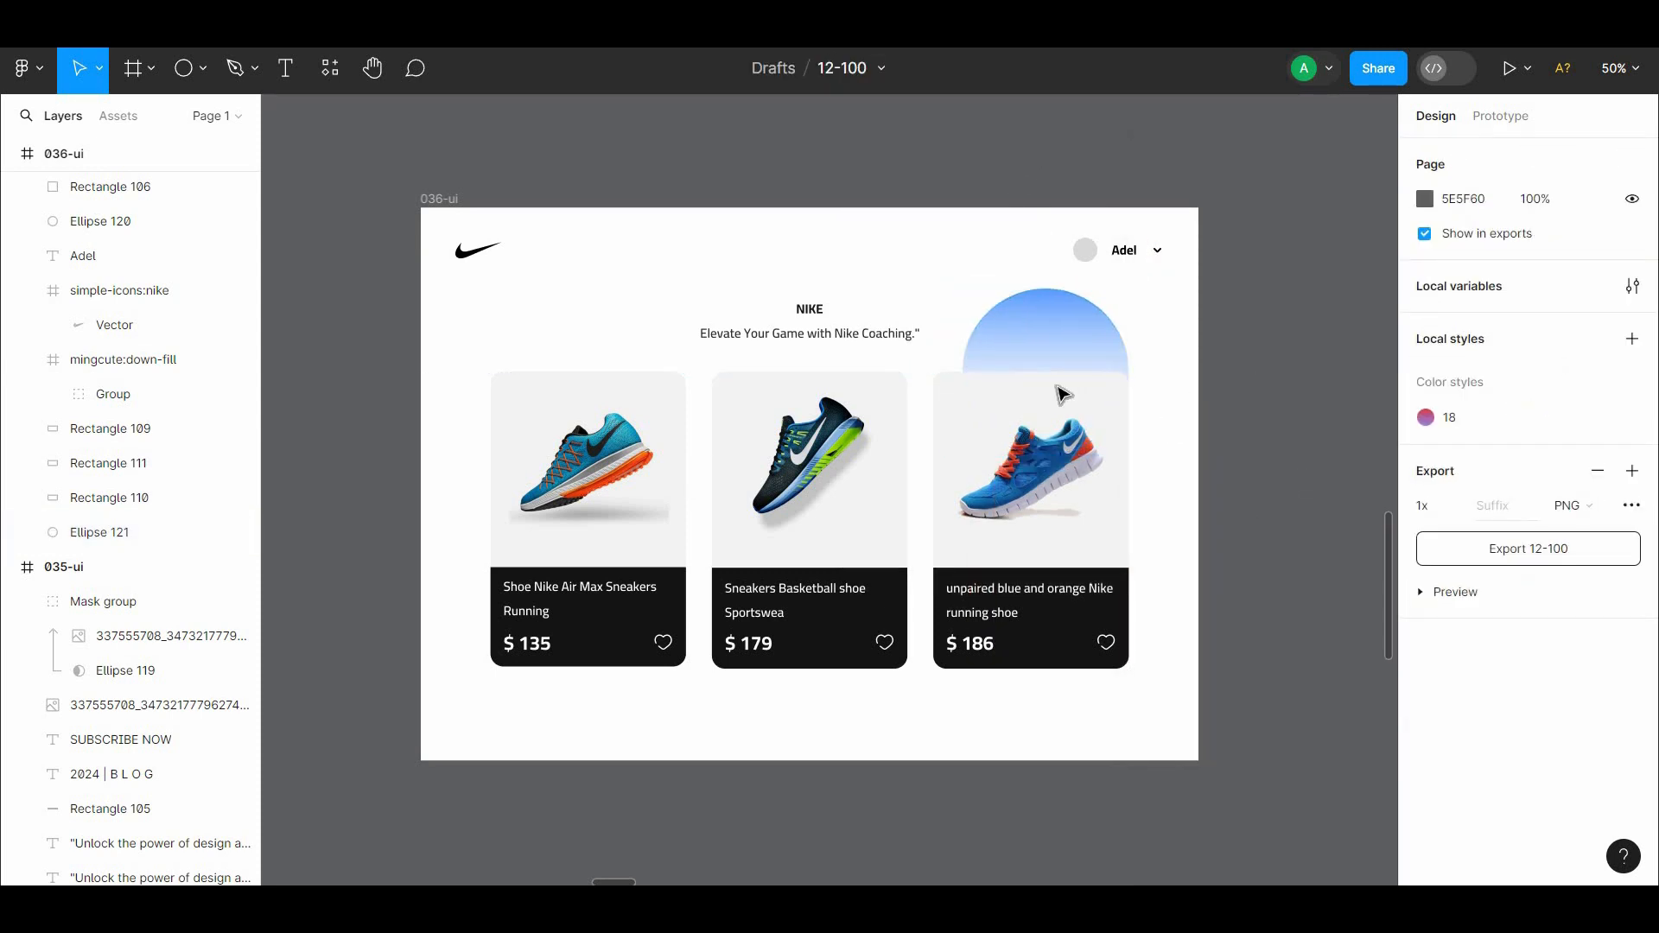
Add a drop shadow to the three light grey backgrounds behind the shoe images
{"action": "left_click", "coordinate": [1063, 415]}
{"action": "left_click", "coordinate": [812, 449], "text": "shift"}
{"action": "left_click", "coordinate": [588, 449], "text": "shift"}
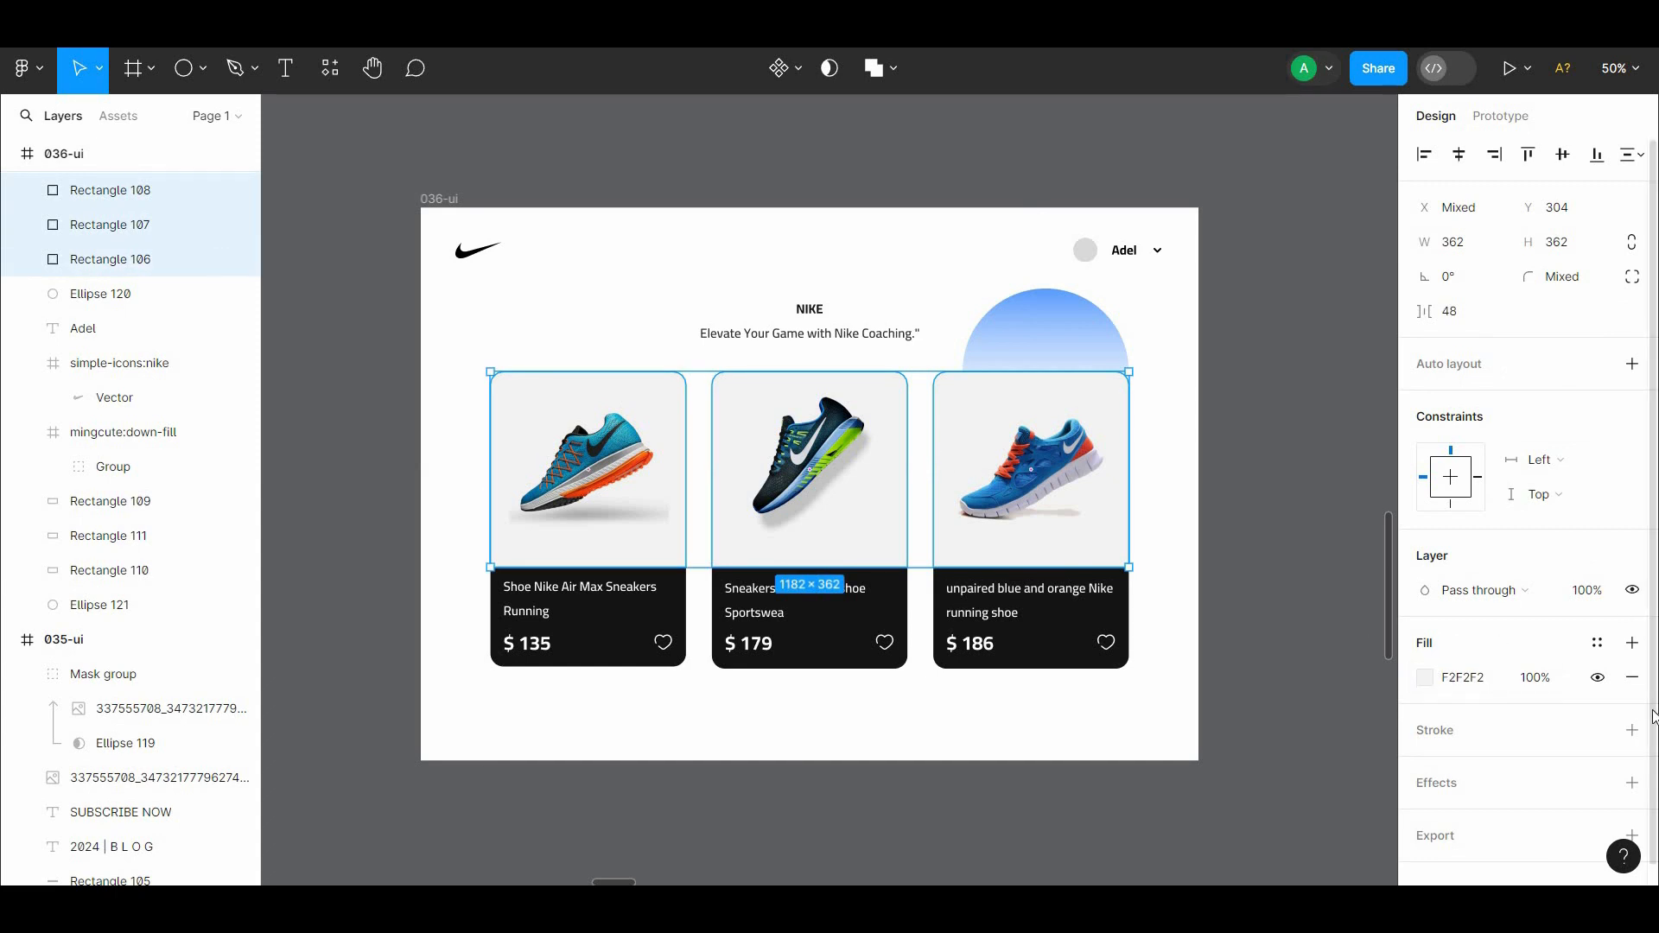
{"action": "scroll", "coordinate": [1624, 726], "scroll_direction": "down", "scroll_amount": 1}
{"action": "left_click", "coordinate": [1631, 757]}
{"action": "left_click", "coordinate": [1550, 792]}
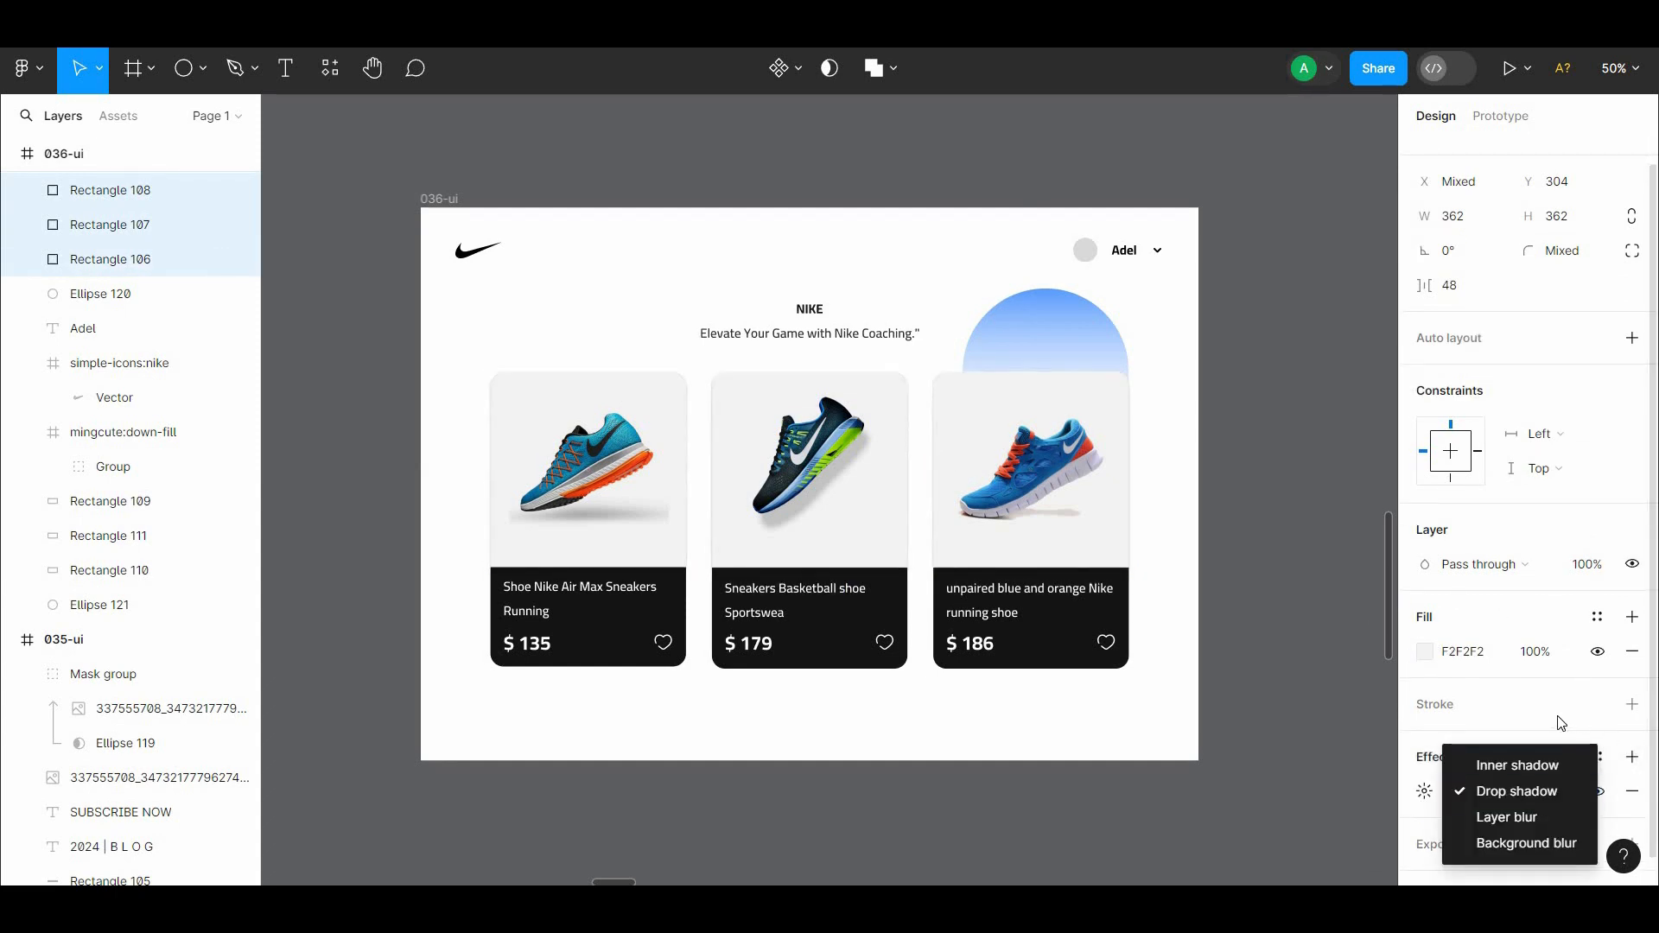
{"action": "left_click", "coordinate": [1560, 724]}
Add an inner shadow with X -2 and Y -2 offsets to the three light grey shoe backgrounds
{"action": "left_click", "coordinate": [1633, 758]}
{"action": "left_click", "coordinate": [1536, 795]}
{"action": "left_click", "coordinate": [1485, 771]}
{"action": "left_click", "coordinate": [1426, 792]}
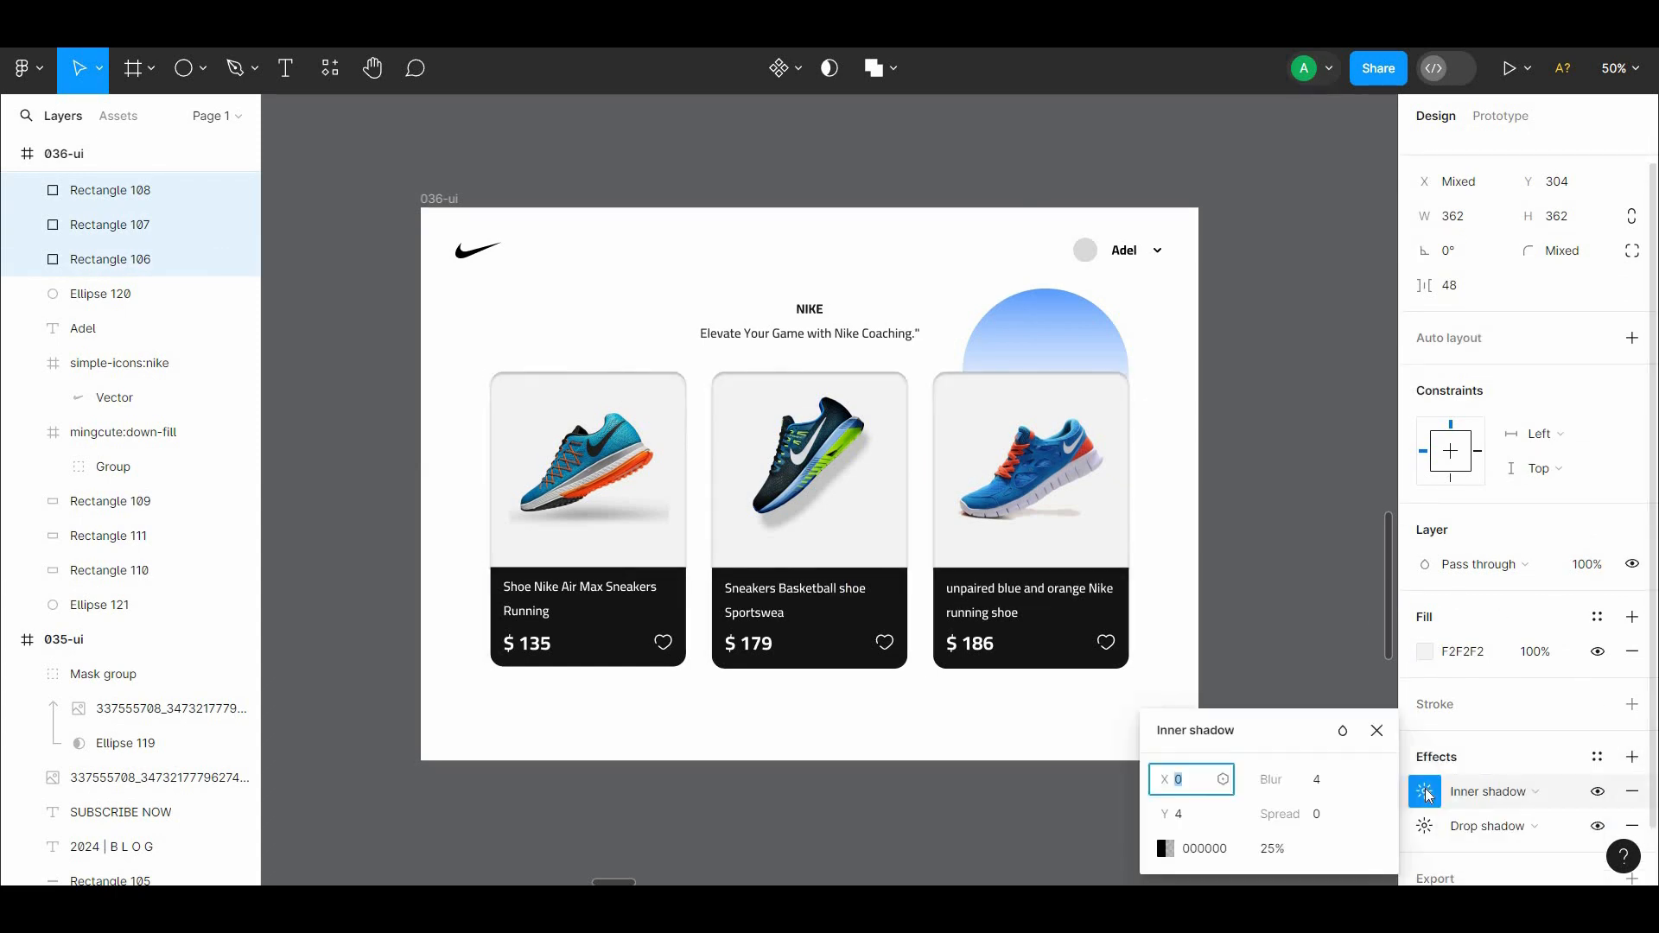
{"action": "type", "text": "-2"}
{"action": "left_click", "coordinate": [1194, 820]}
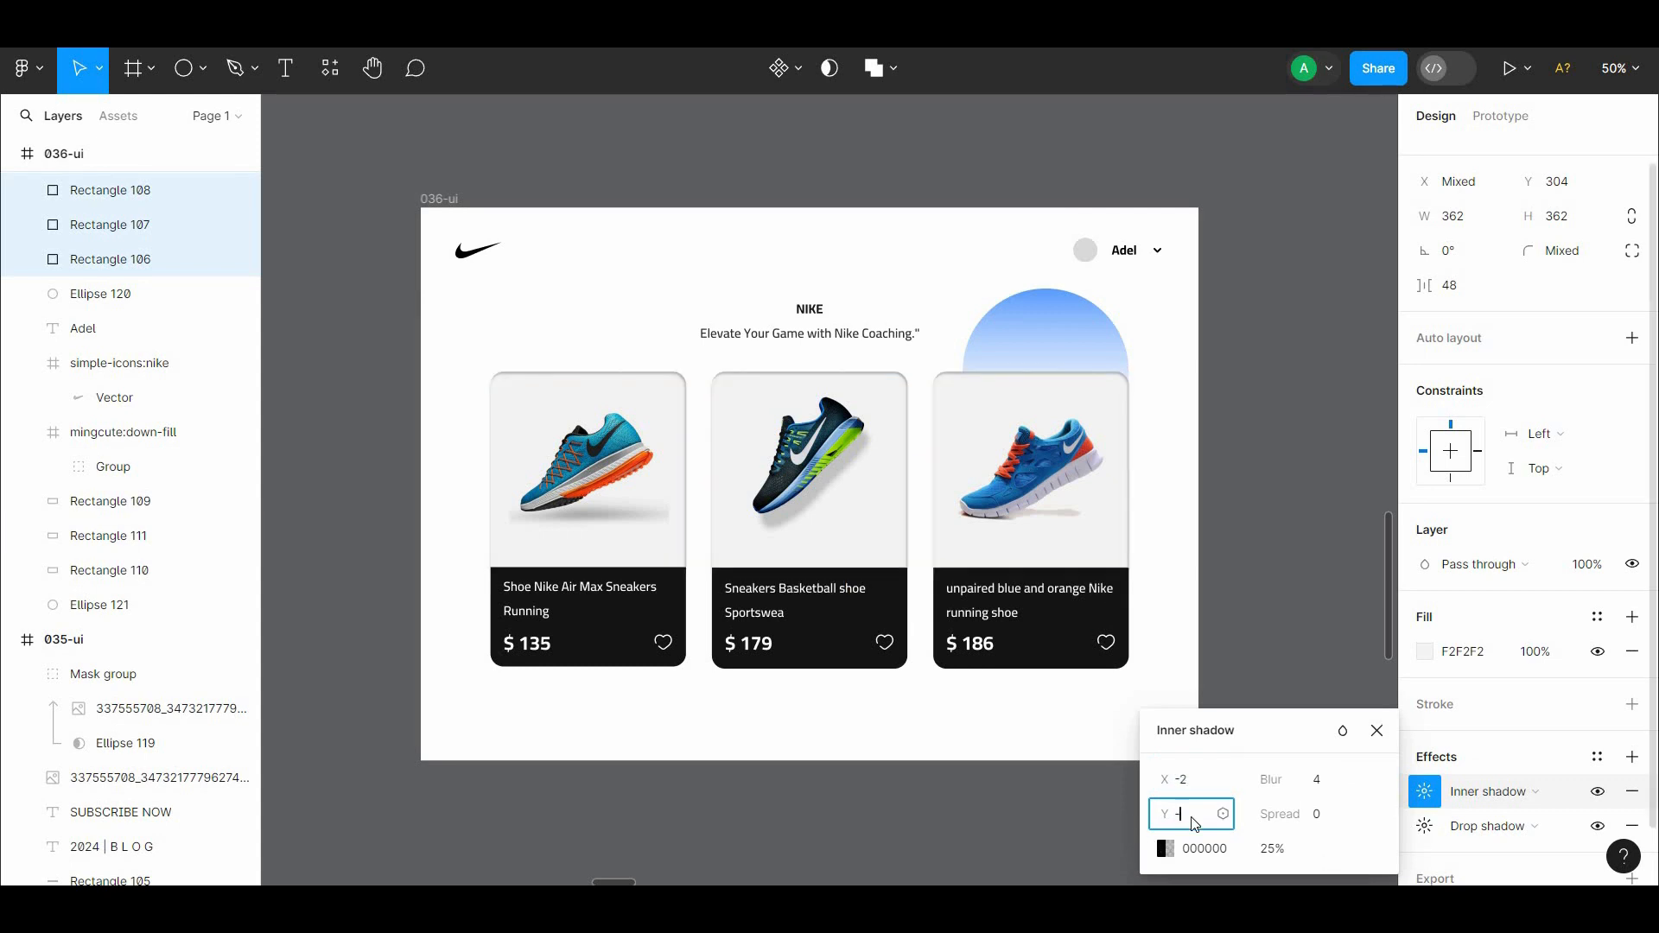
{"action": "type", "text": "-2"}
{"action": "left_click", "coordinate": [1249, 547]}
{"action": "left_click_drag", "start_coordinate": [1236, 530], "coordinate": [1262, 541]}
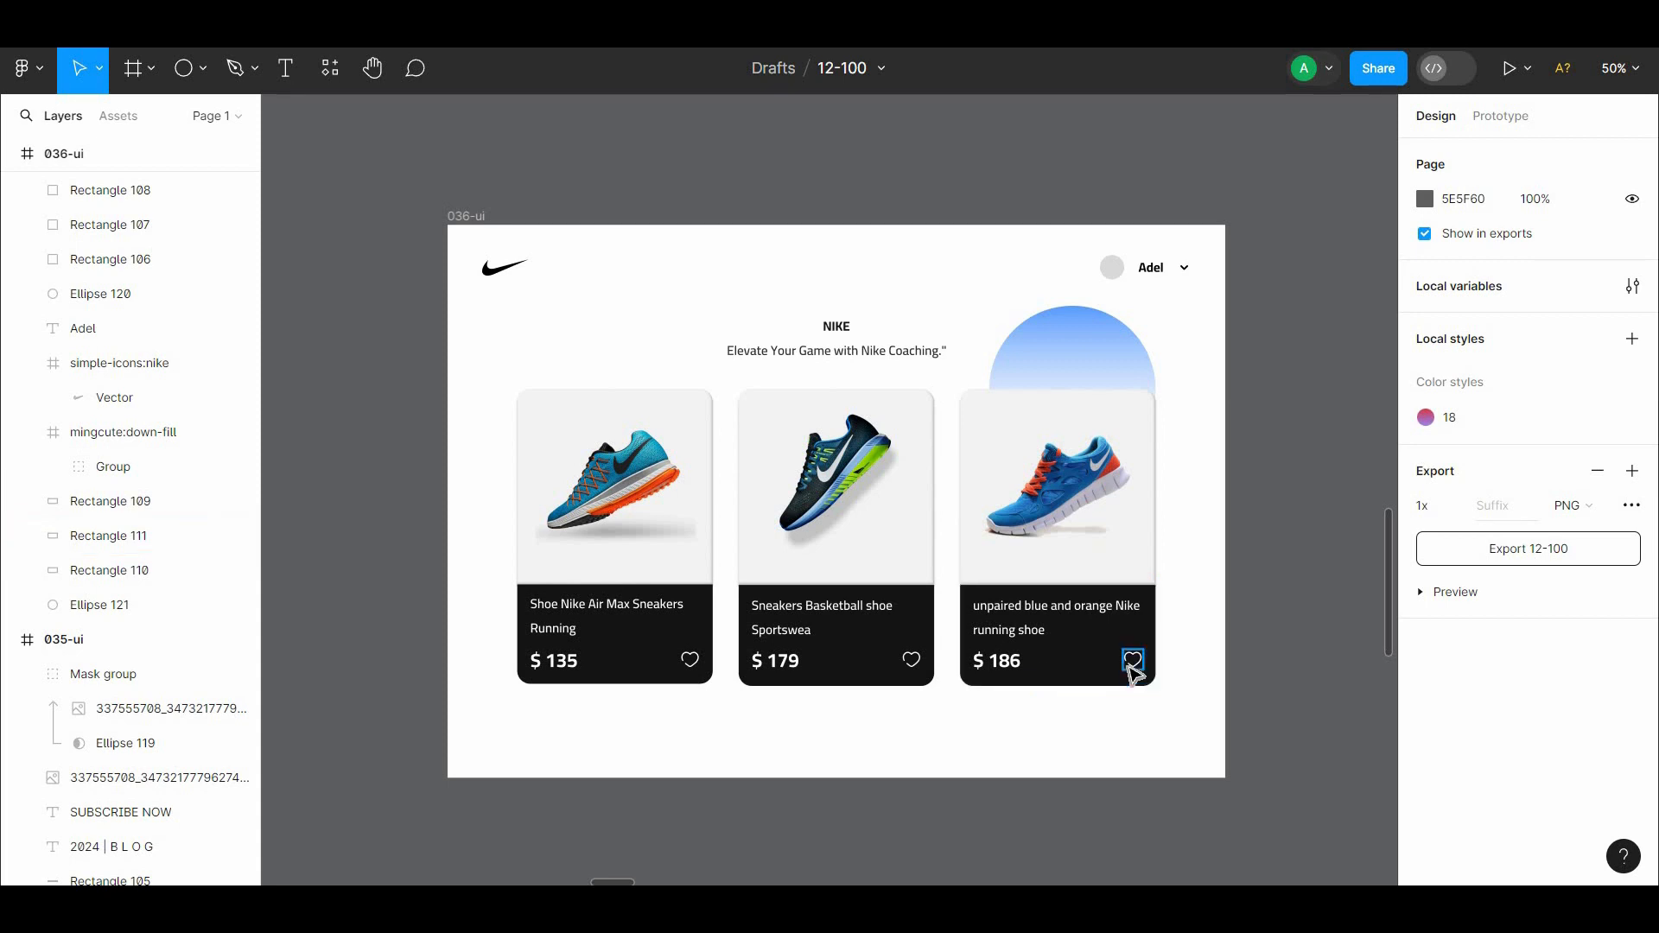
Give the blue gradient circle an inner shadow with X -2 and Y -2 offsets
{"action": "left_click", "coordinate": [1127, 341]}
{"action": "left_click", "coordinate": [1633, 696]}
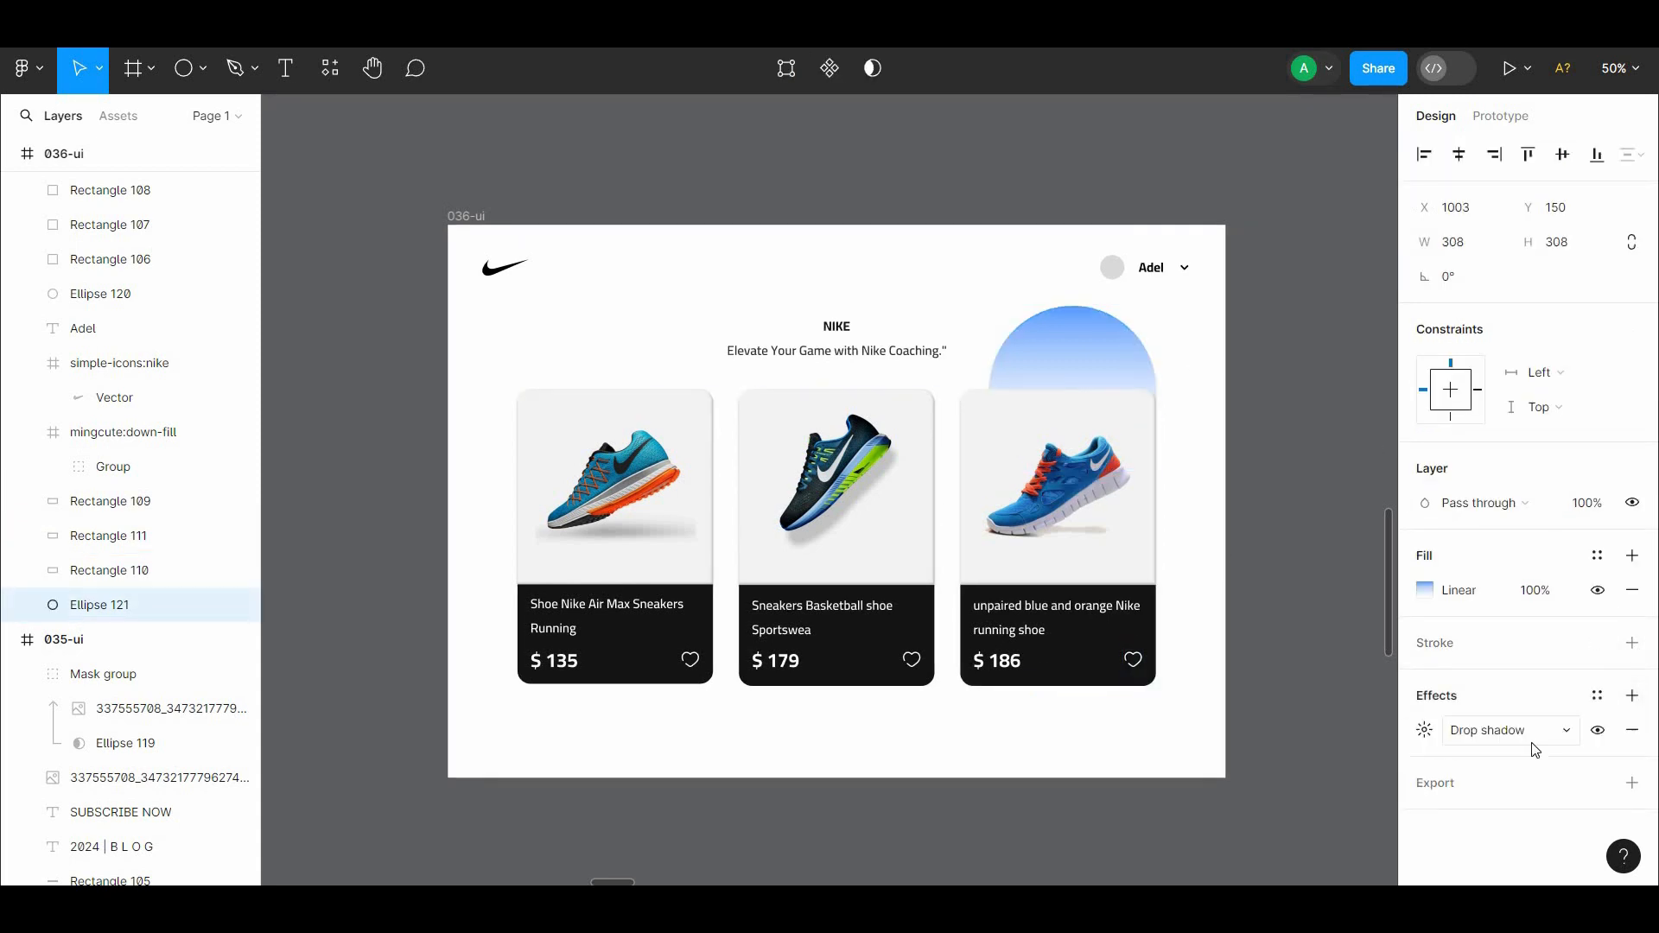
{"action": "left_click", "coordinate": [1534, 742]}
{"action": "left_click", "coordinate": [1526, 704]}
{"action": "left_click", "coordinate": [1431, 731]}
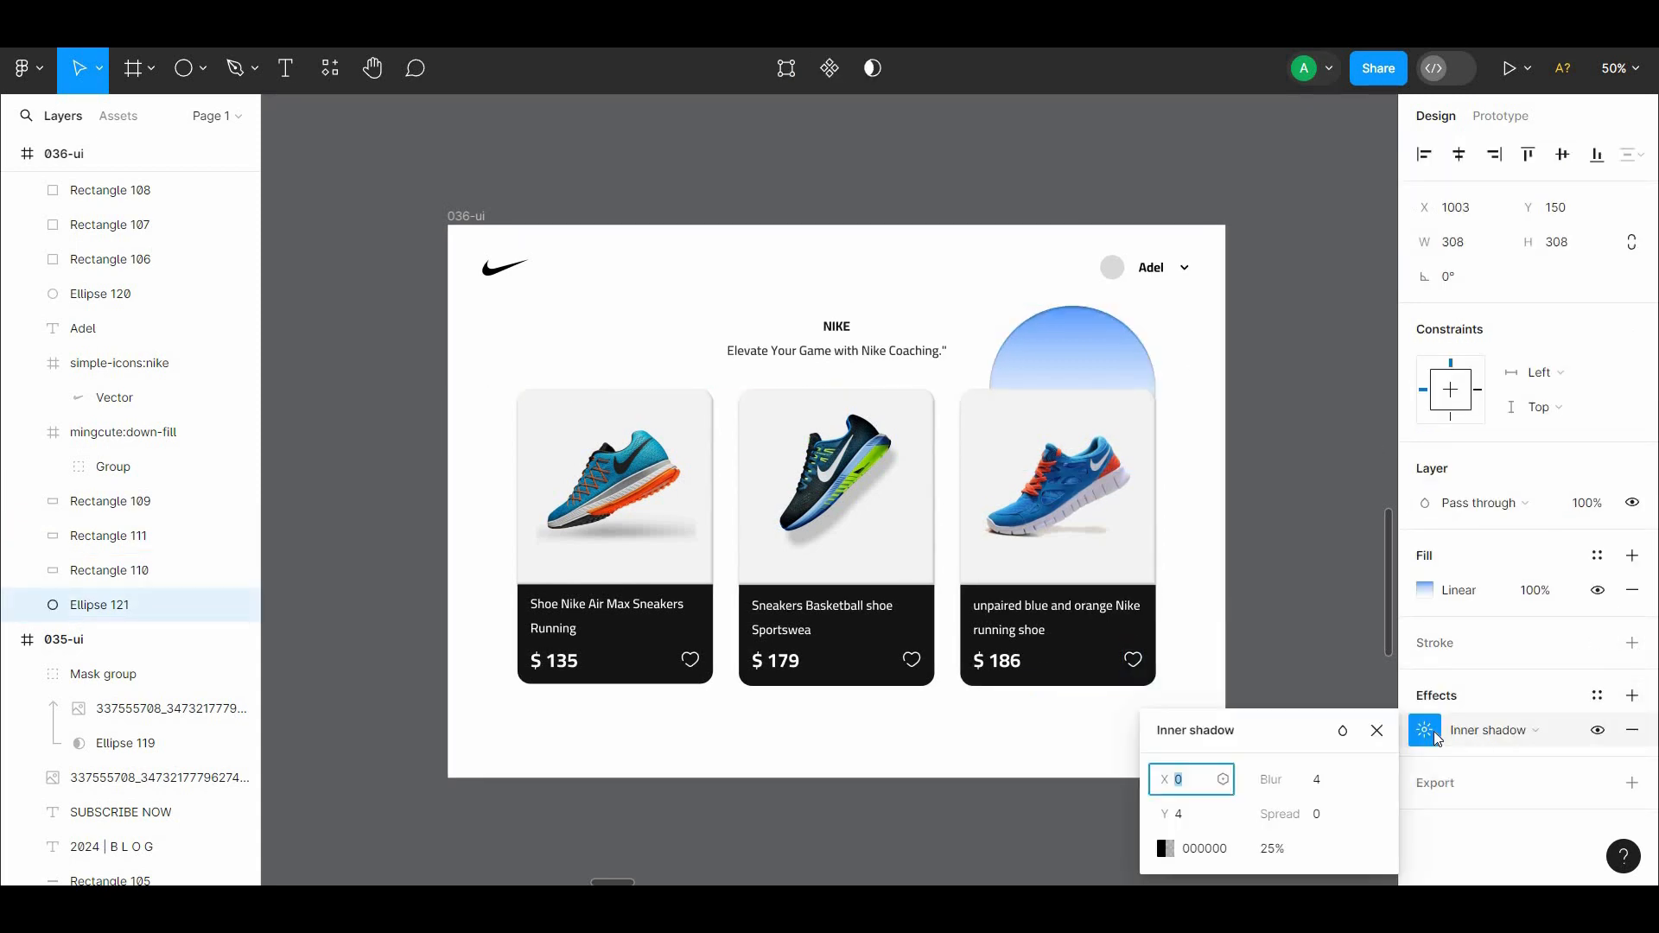
{"action": "type", "text": "-1"}
{"action": "key", "text": "BackSpace"}
{"action": "type", "text": "2"}
{"action": "left_click", "coordinate": [1202, 815]}
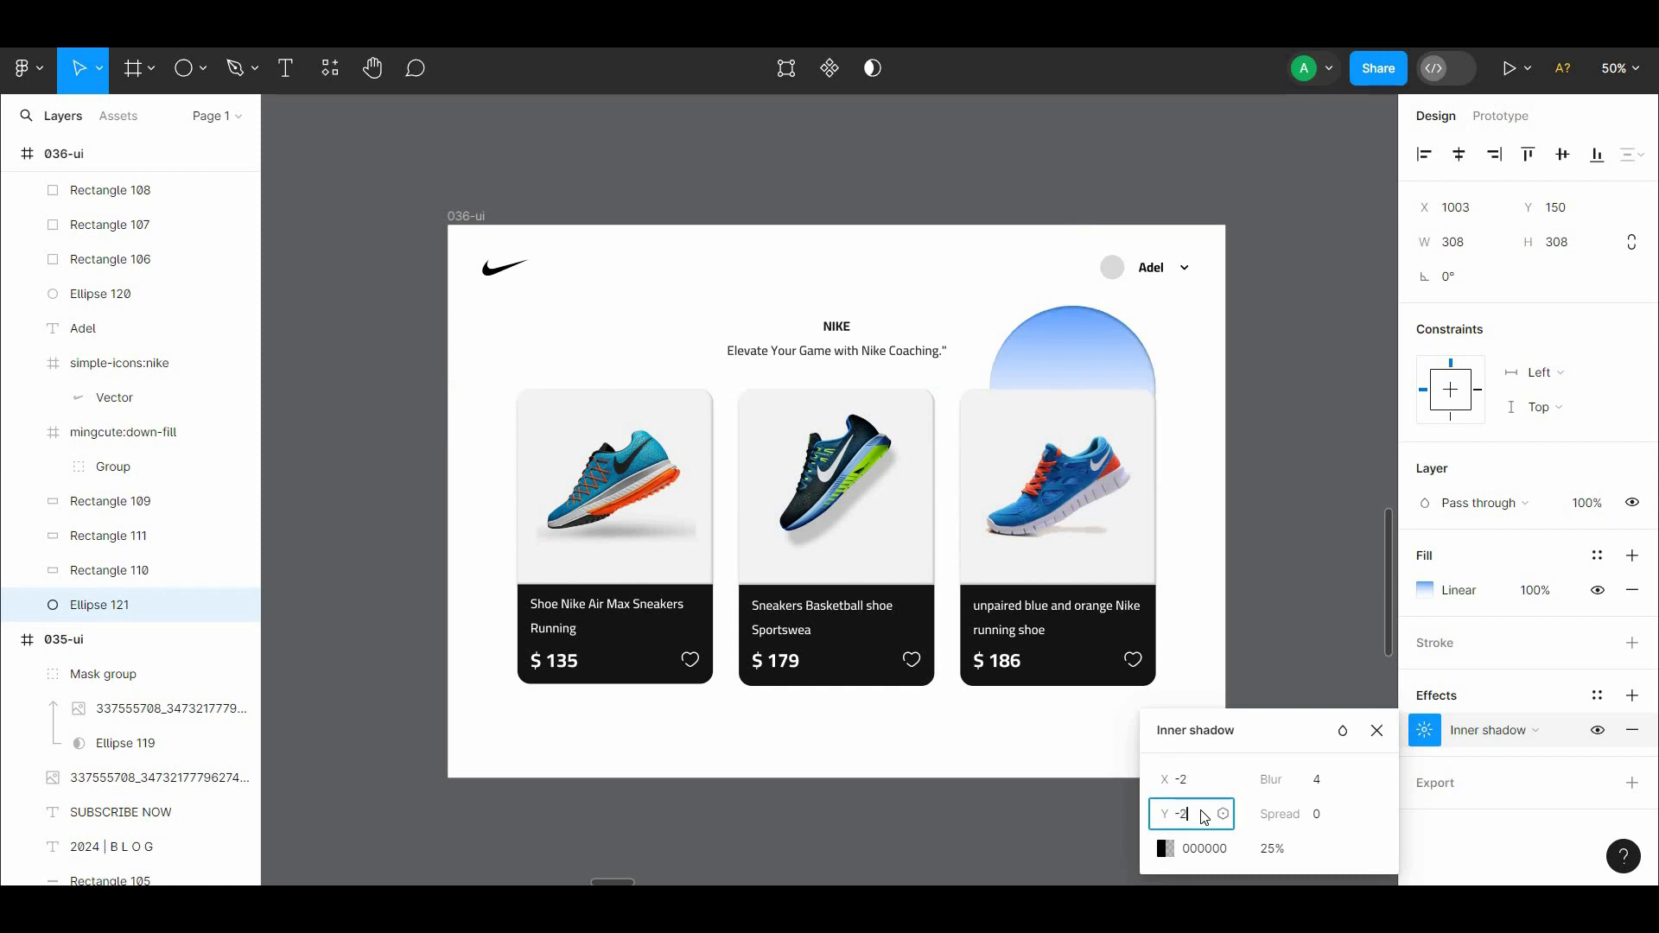
{"action": "left_click", "coordinate": [1272, 481]}
{"action": "left_click", "coordinate": [1100, 367]}
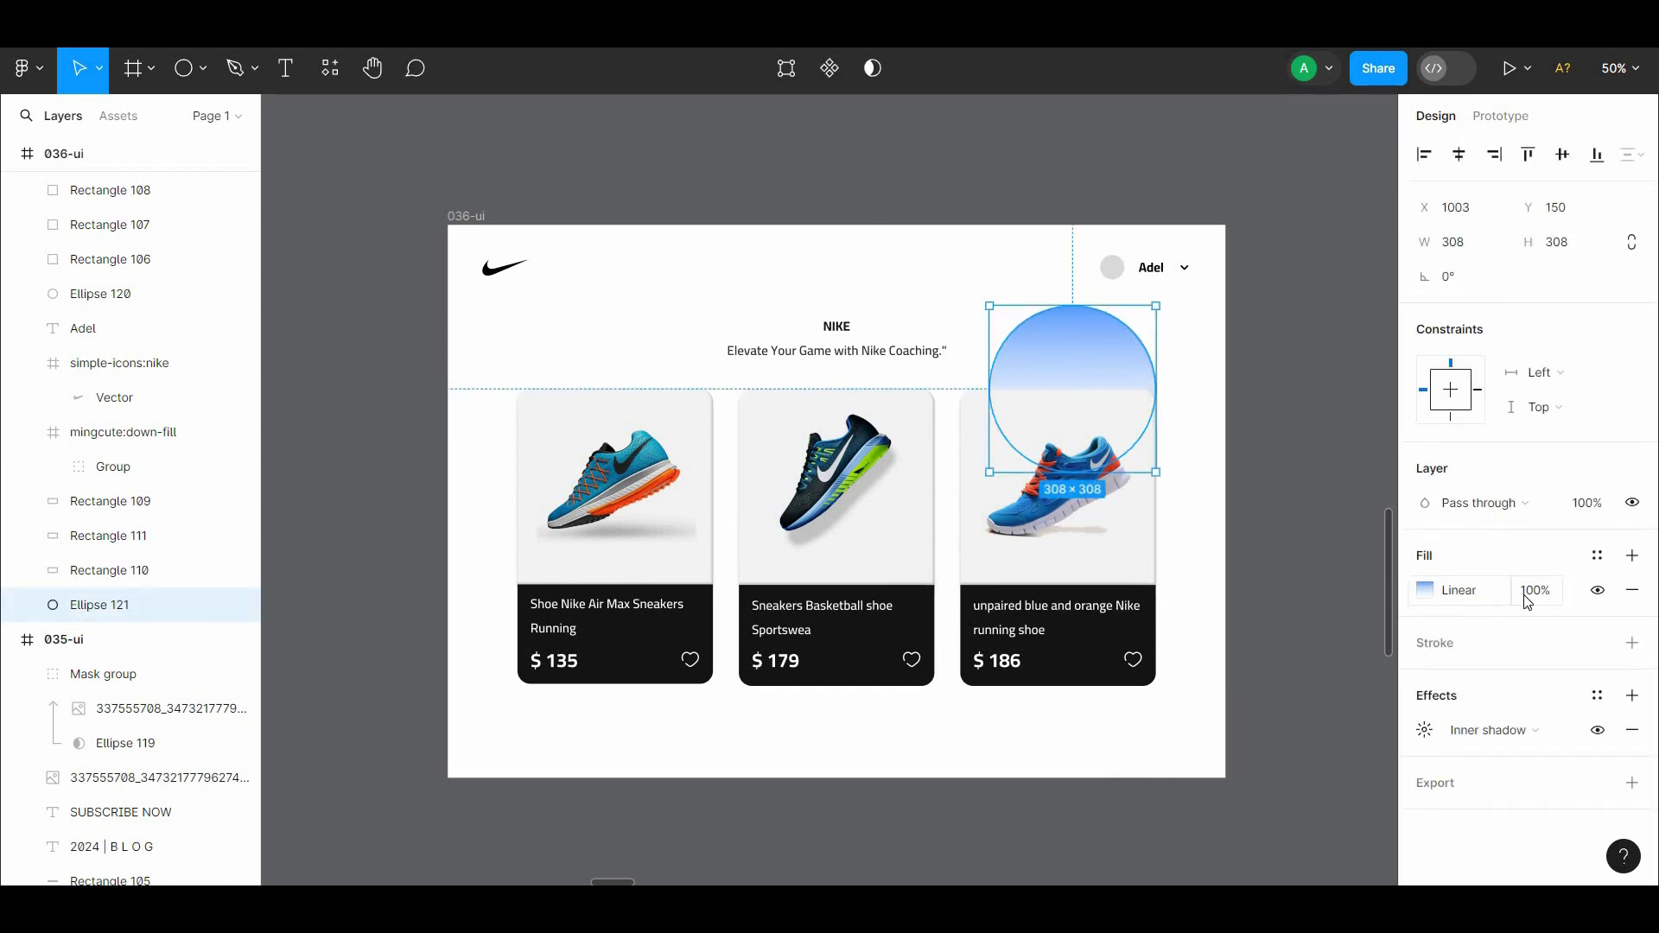
{"action": "left_click_drag", "start_coordinate": [1511, 595], "coordinate": [1483, 595]}
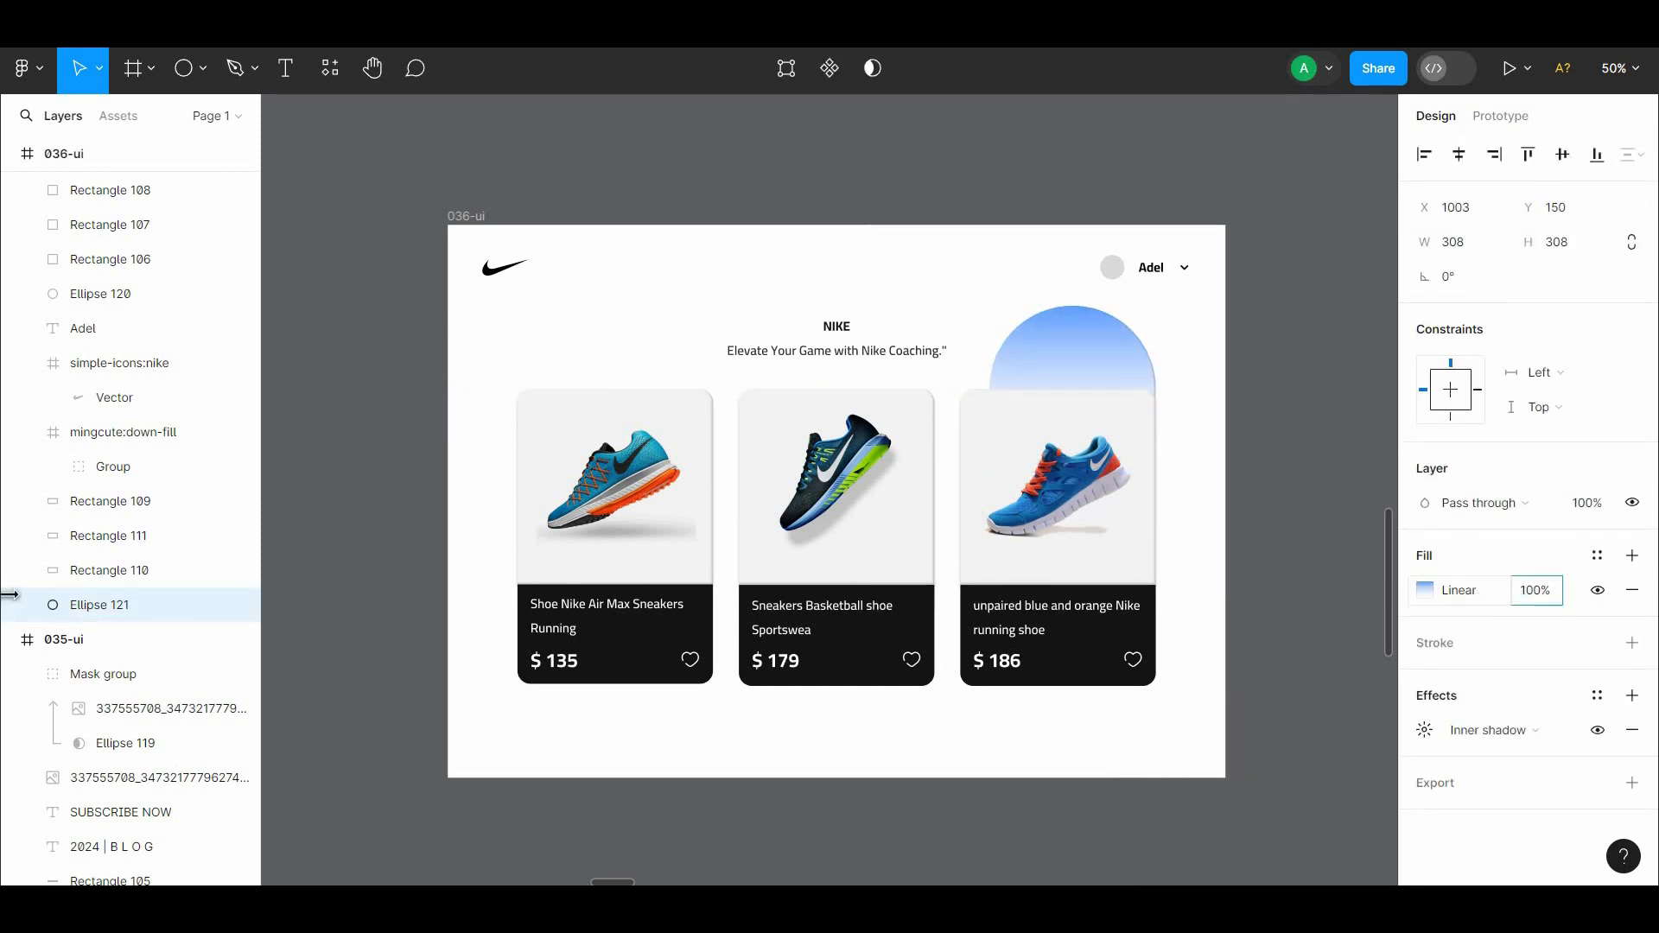
{"action": "key", "text": "Escape"}
Change the starting colour of the circle's linear gradient to the stronger blue 073BFF
{"action": "left_click", "coordinate": [1106, 365]}
{"action": "left_click", "coordinate": [1427, 592]}
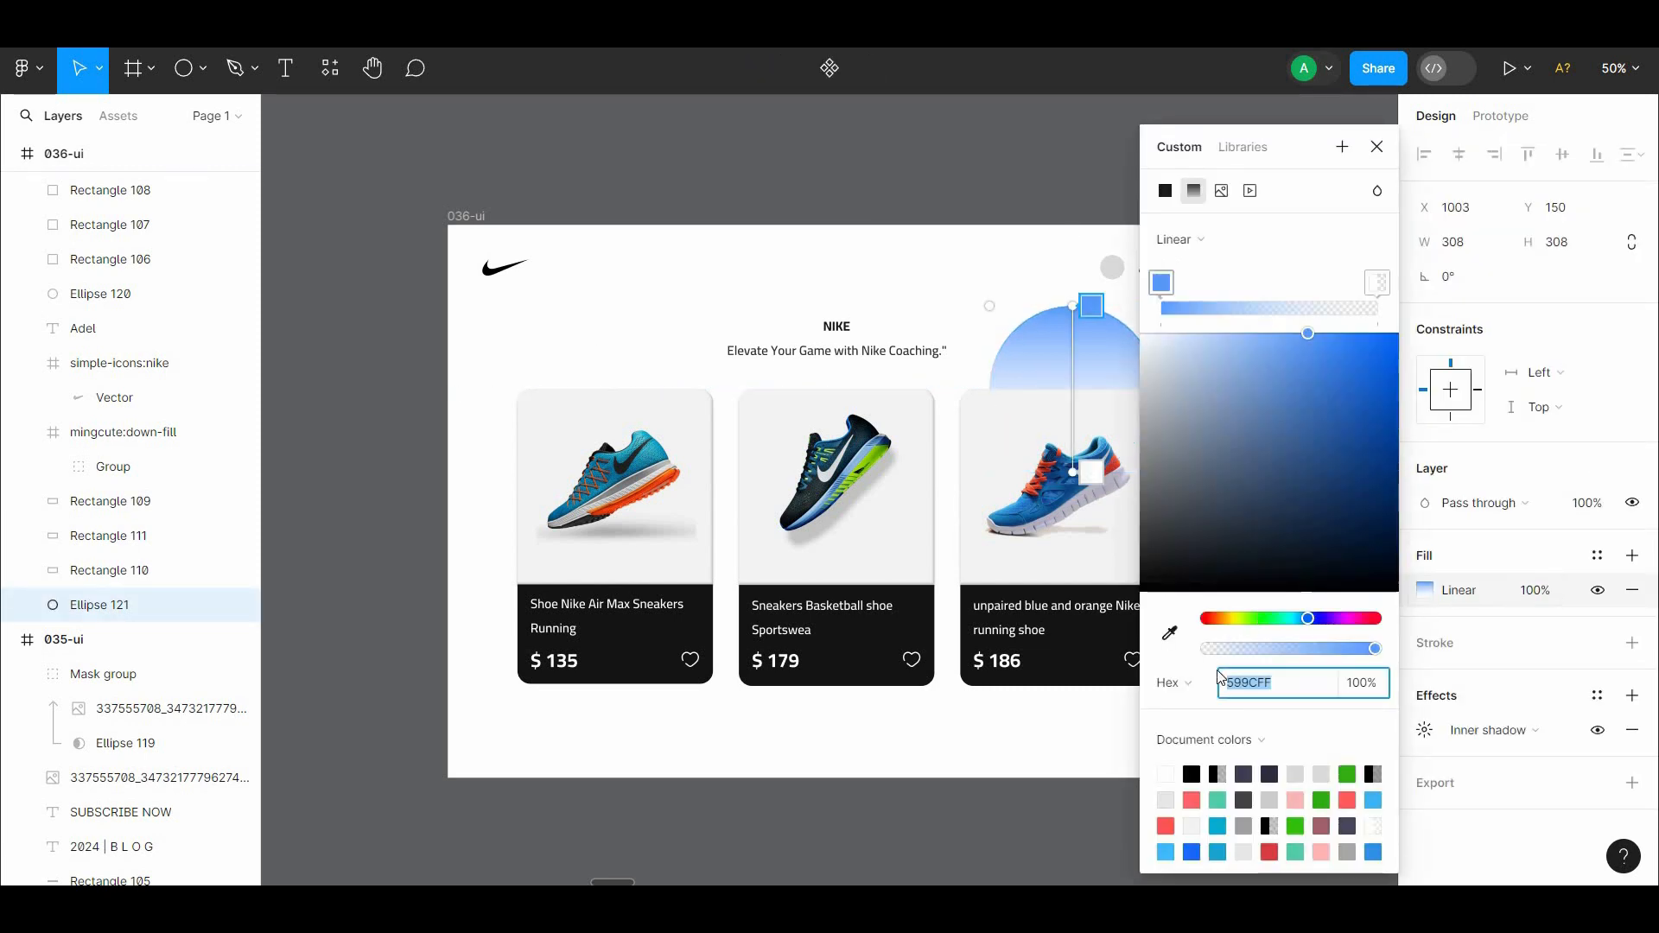
{"action": "type", "text": "073BFF"}
{"action": "key", "text": "Return"}
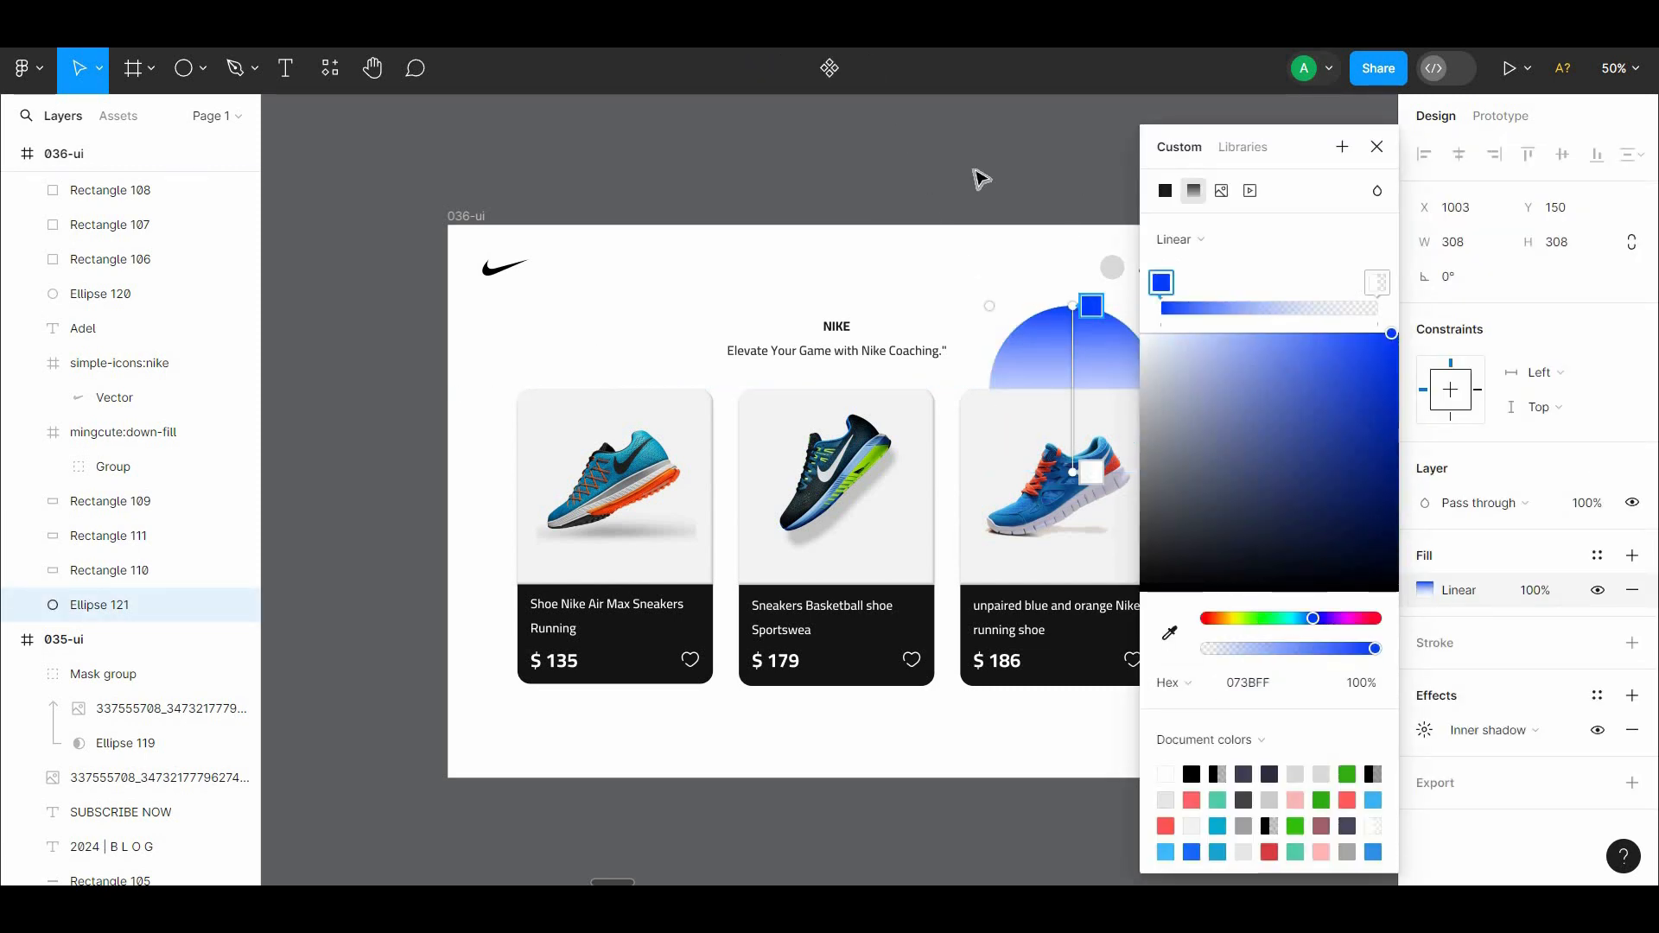
{"action": "left_click", "coordinate": [981, 179]}
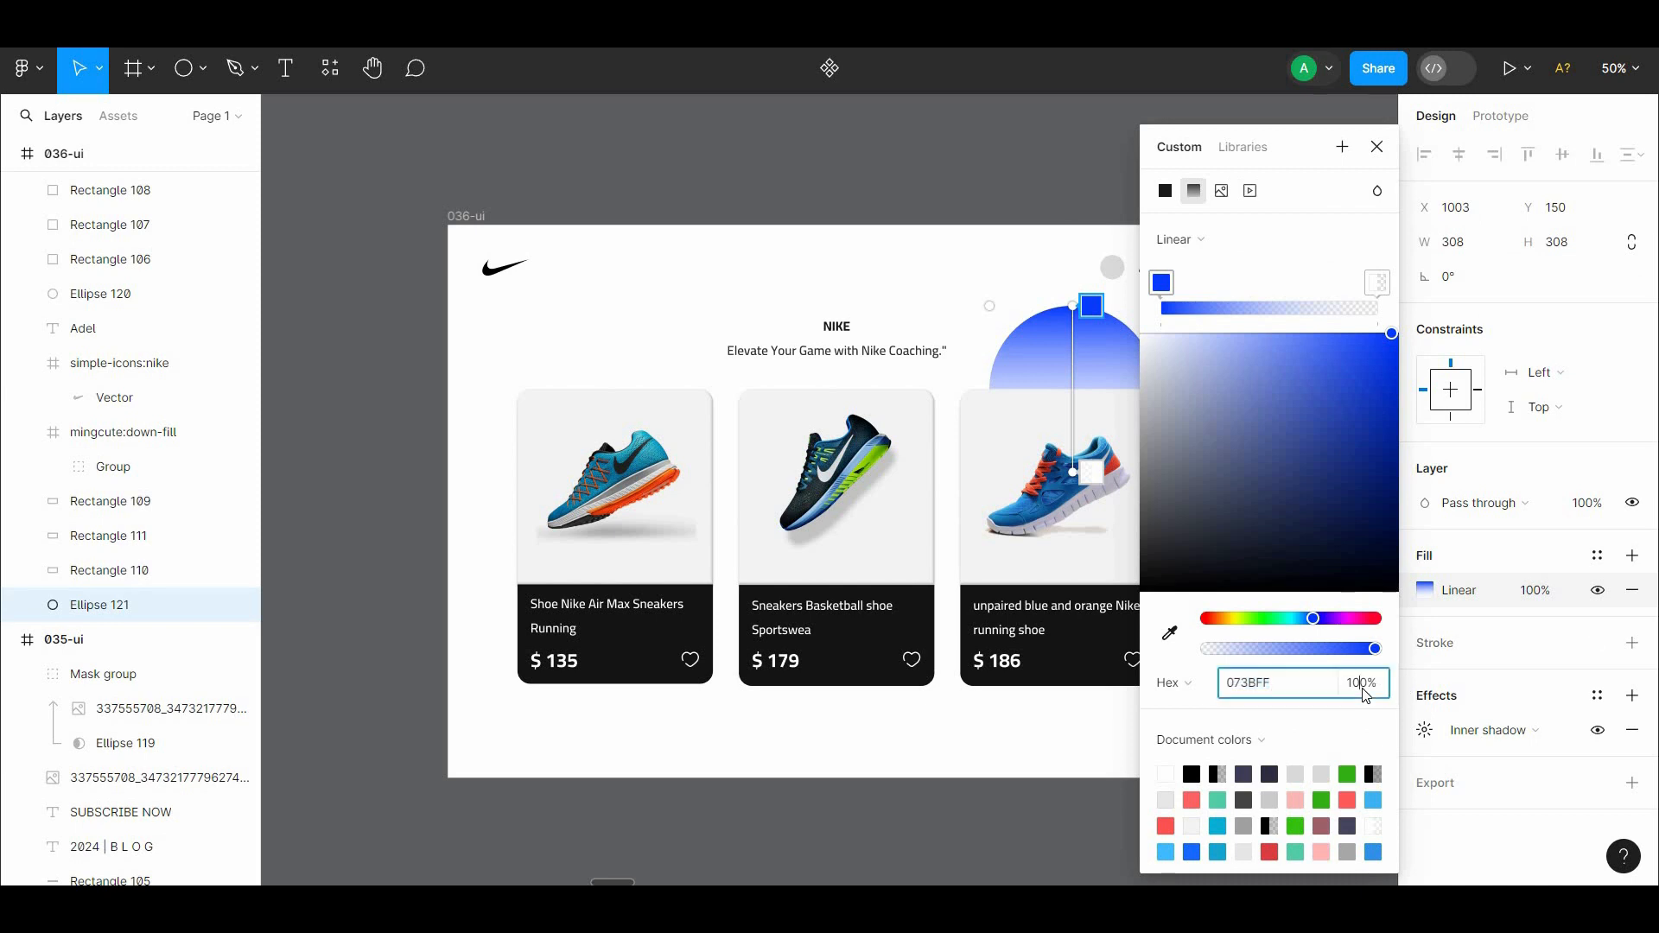
Set the opacity of the blue circle gradient's starting colour to 70% and shift the circle horizontally to X 1018
{"action": "key", "text": "Return"}
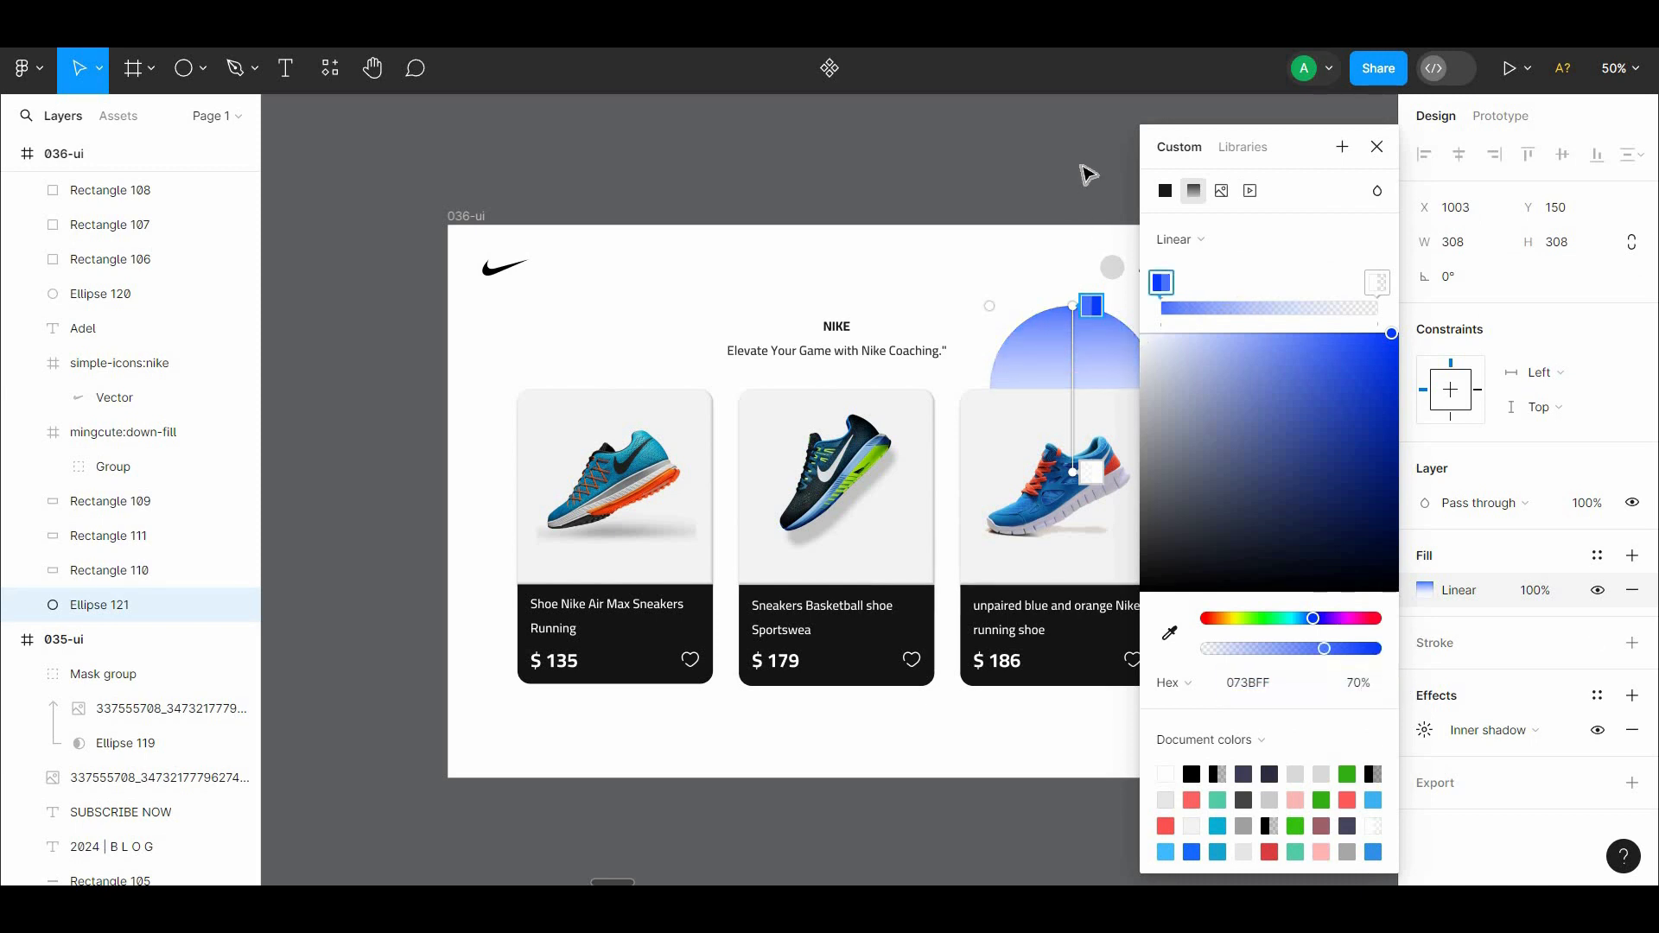
{"action": "left_click", "coordinate": [1084, 175]}
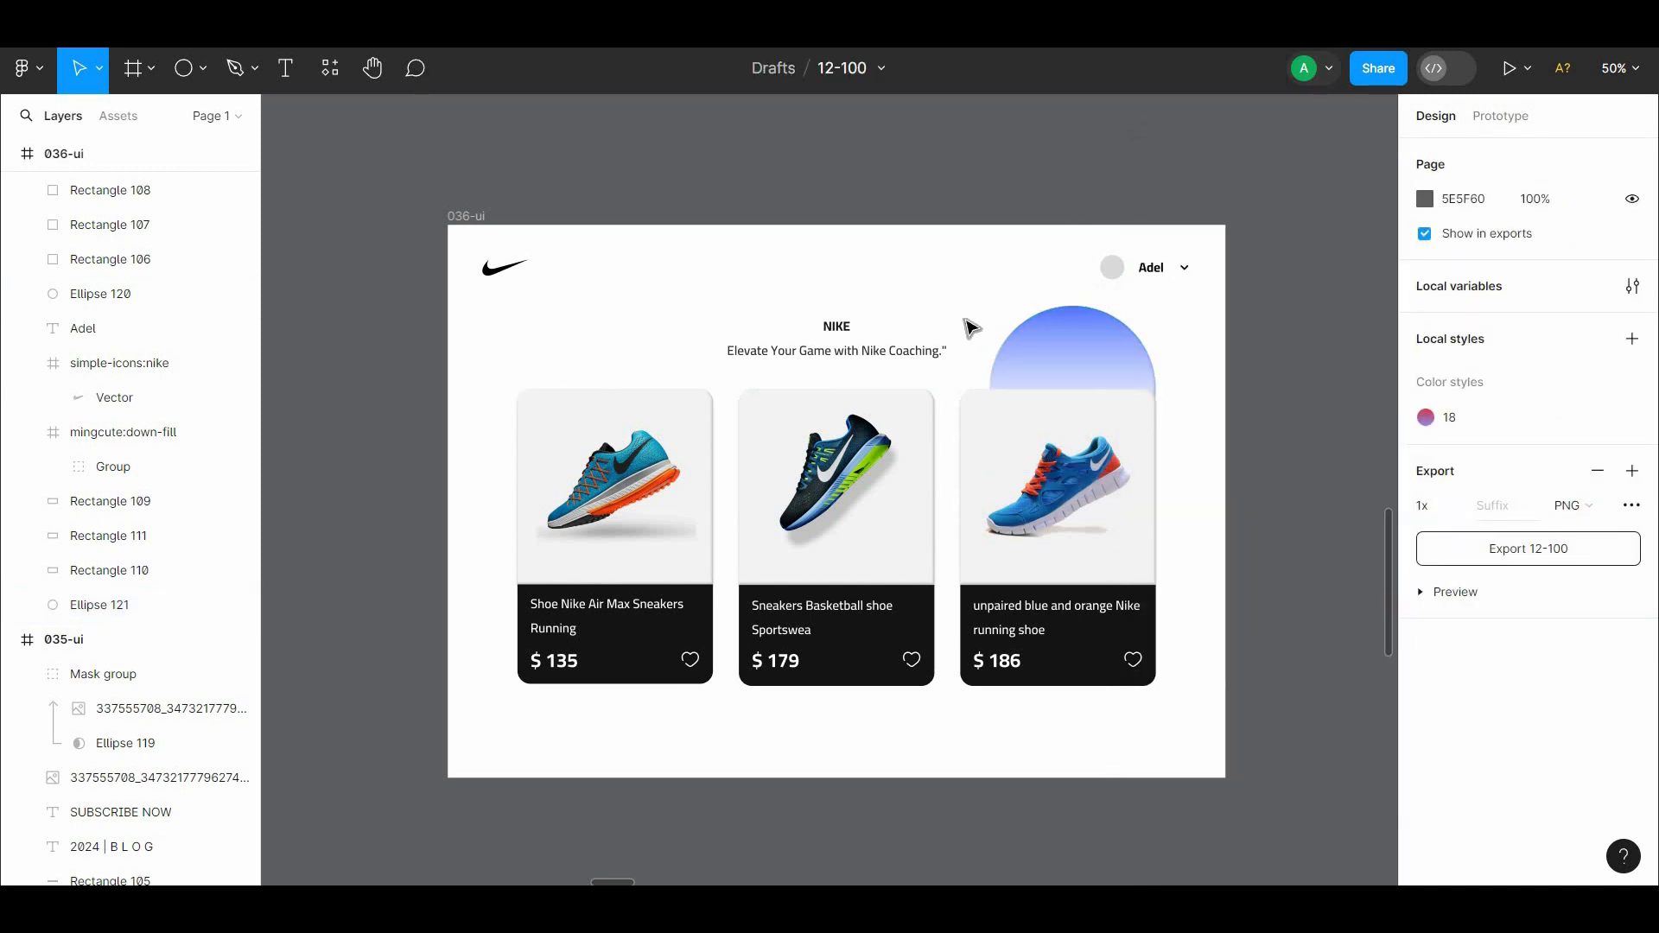
{"action": "left_click_drag", "start_coordinate": [1107, 357], "coordinate": [1114, 359]}
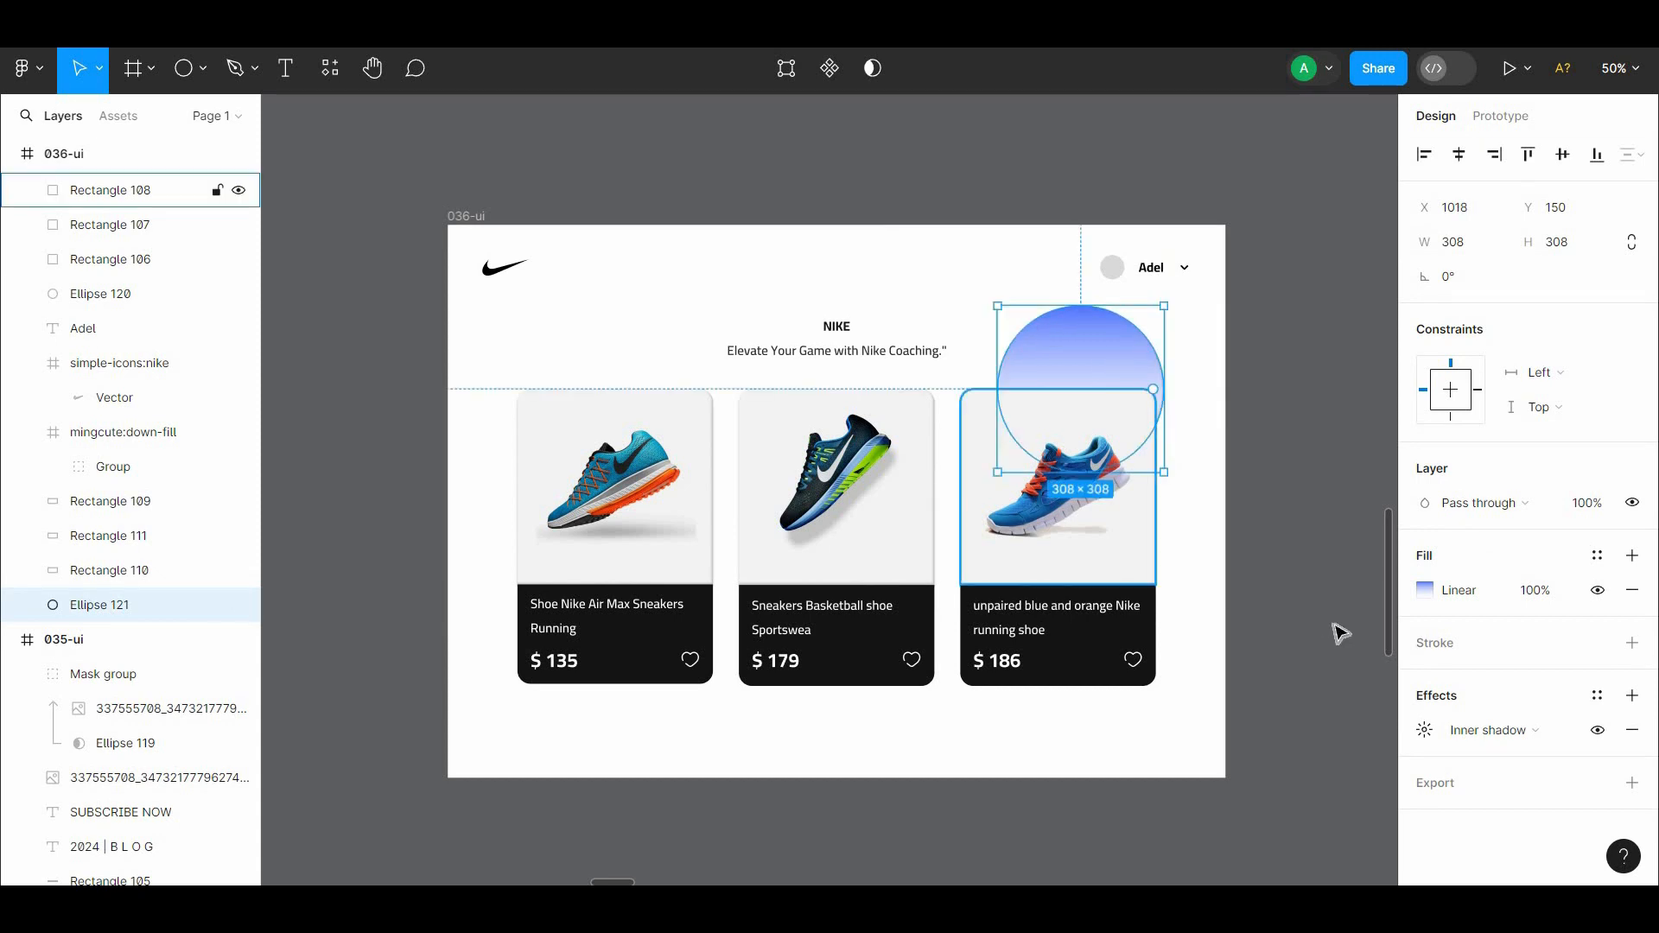
{"action": "left_click", "coordinate": [1640, 700]}
{"action": "key", "text": "ctrl+z"}
{"action": "left_click", "coordinate": [1276, 561]}
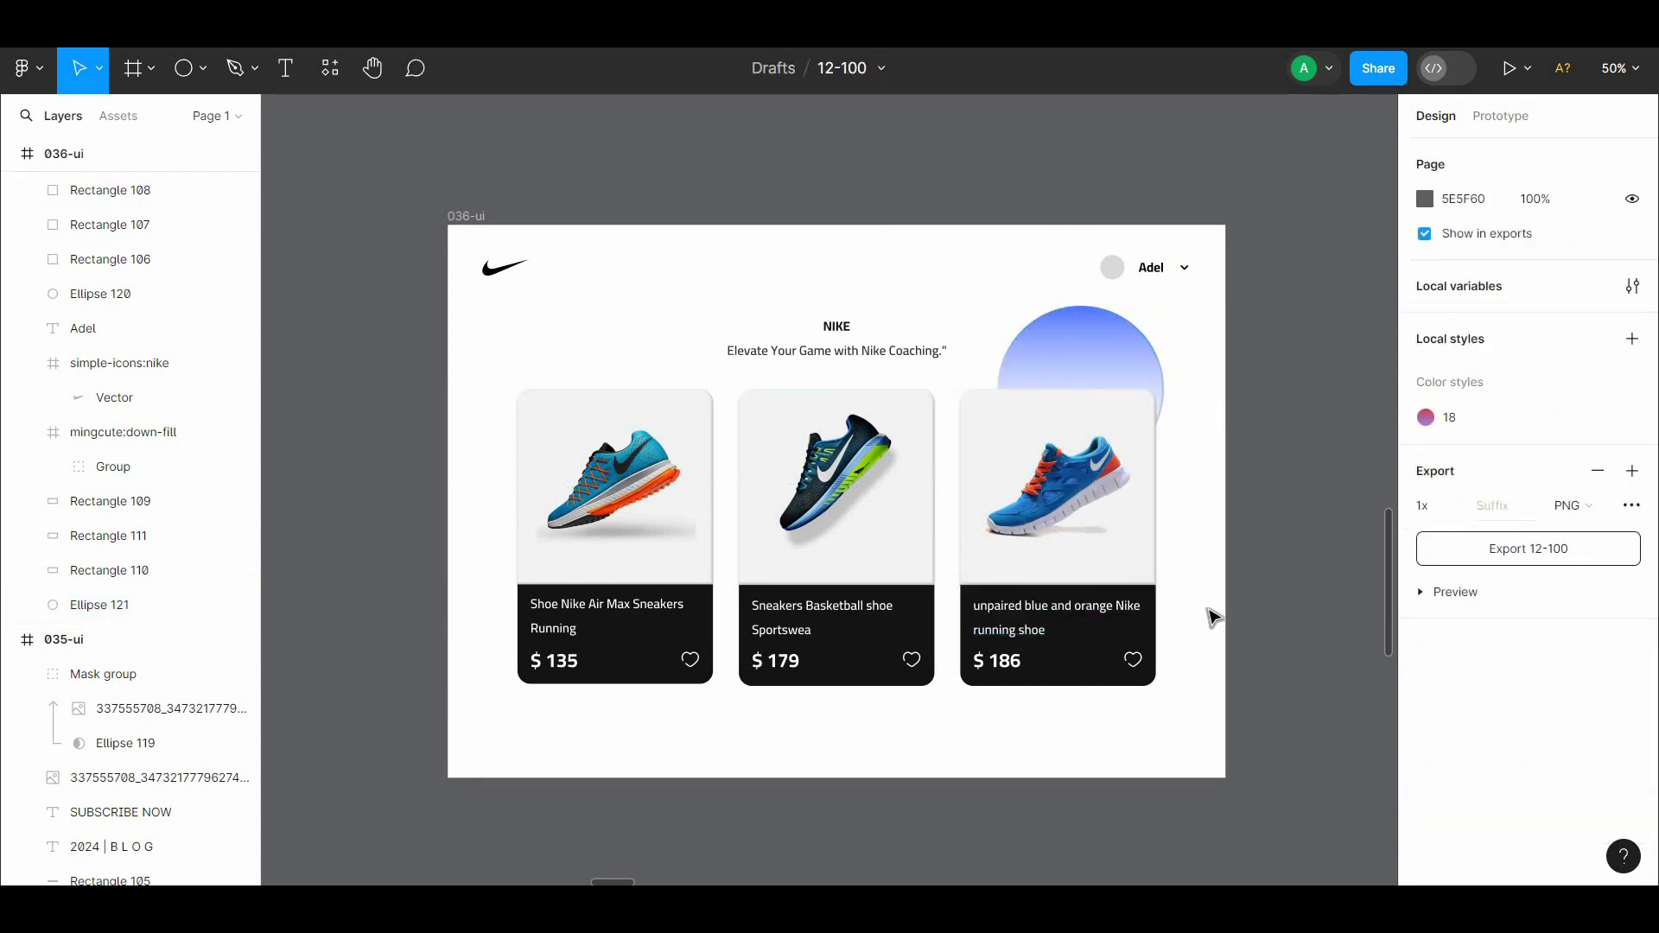
{"action": "left_click_drag", "start_coordinate": [1220, 623], "coordinate": [1248, 655]}
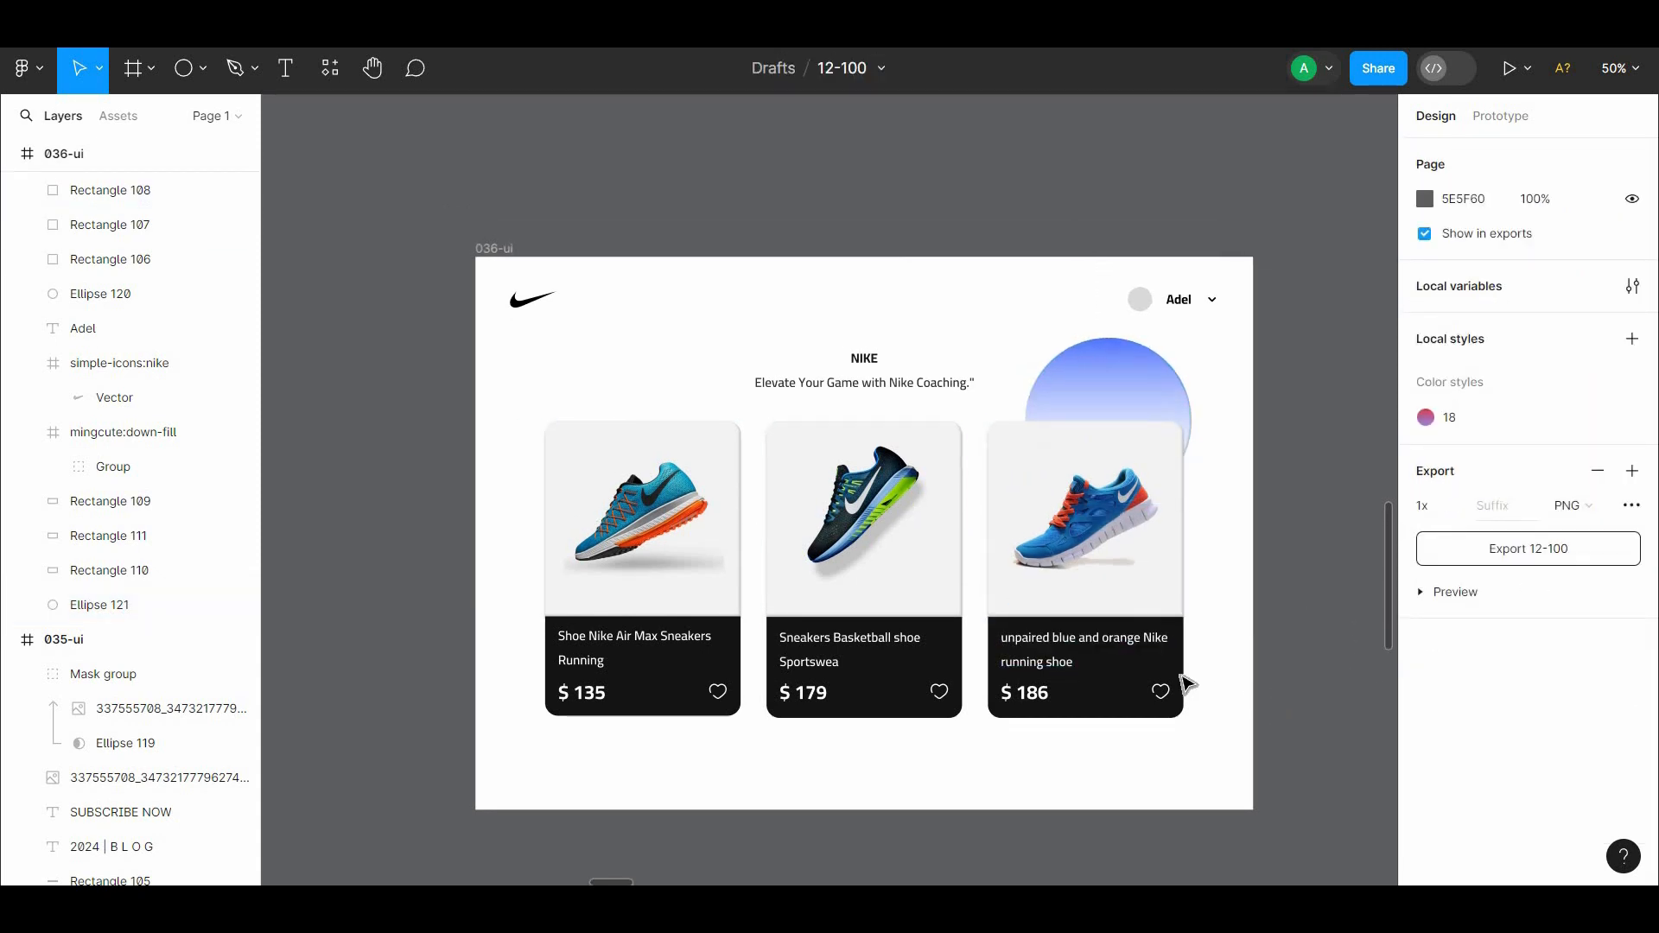
Line up the left edge of the second card's dark panel with its light grey background
{"action": "left_click", "coordinate": [817, 698]}
{"action": "left_click_drag", "start_coordinate": [766, 679], "coordinate": [766, 680]}
{"action": "left_click", "coordinate": [806, 755]}
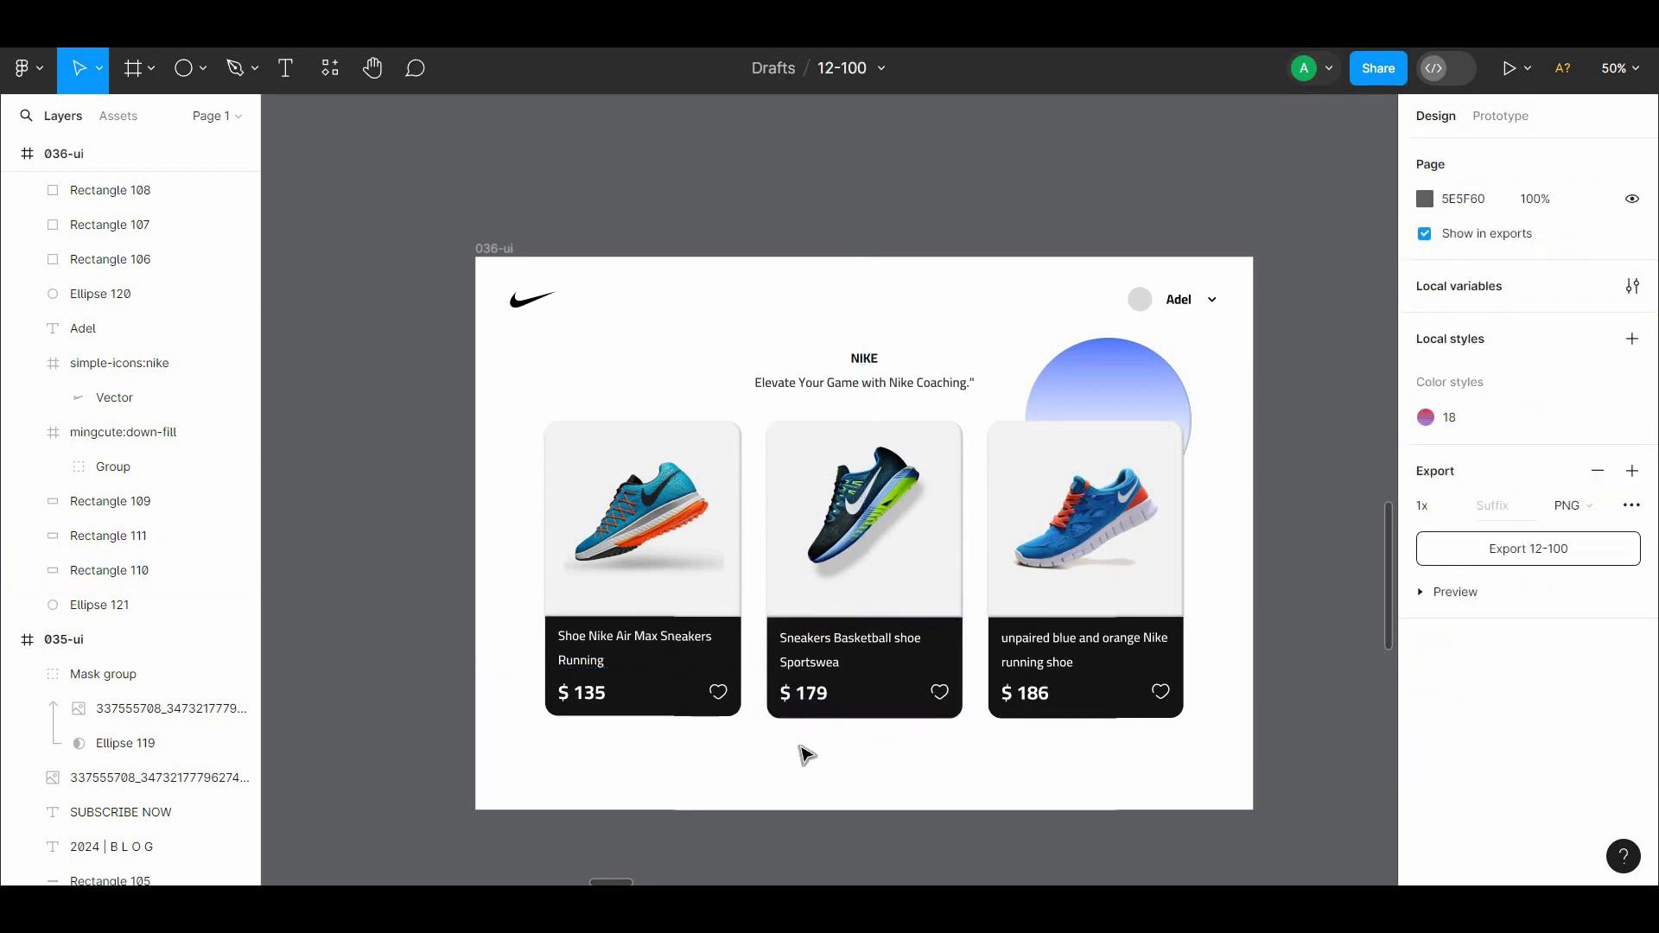
{"action": "left_click", "coordinate": [687, 691]}
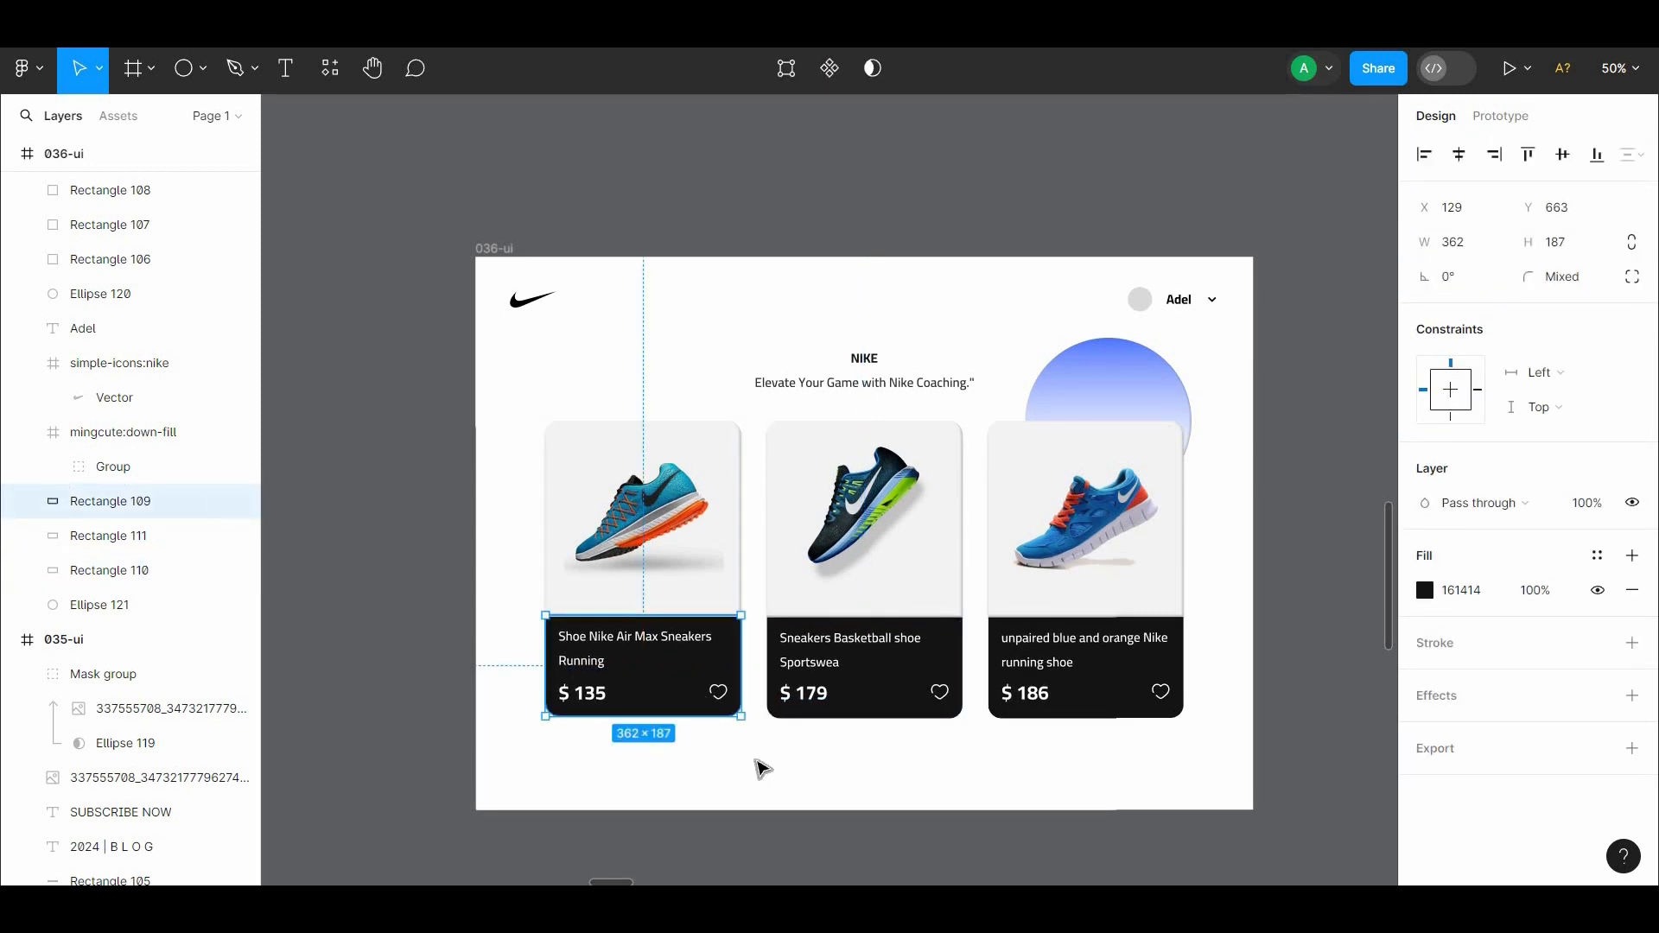
{"action": "scroll", "coordinate": [778, 760], "scroll_direction": "right", "scroll_amount": 1}
{"action": "left_click", "coordinate": [797, 759]}
Try a smaller 156 × 156 copy of the blue gradient circle above the first shoe card
{"action": "left_click_drag", "start_coordinate": [817, 398], "coordinate": [752, 467]}
{"action": "left_click_drag", "start_coordinate": [767, 508], "coordinate": [723, 465]}
{"action": "left_click_drag", "start_coordinate": [668, 406], "coordinate": [591, 380]}
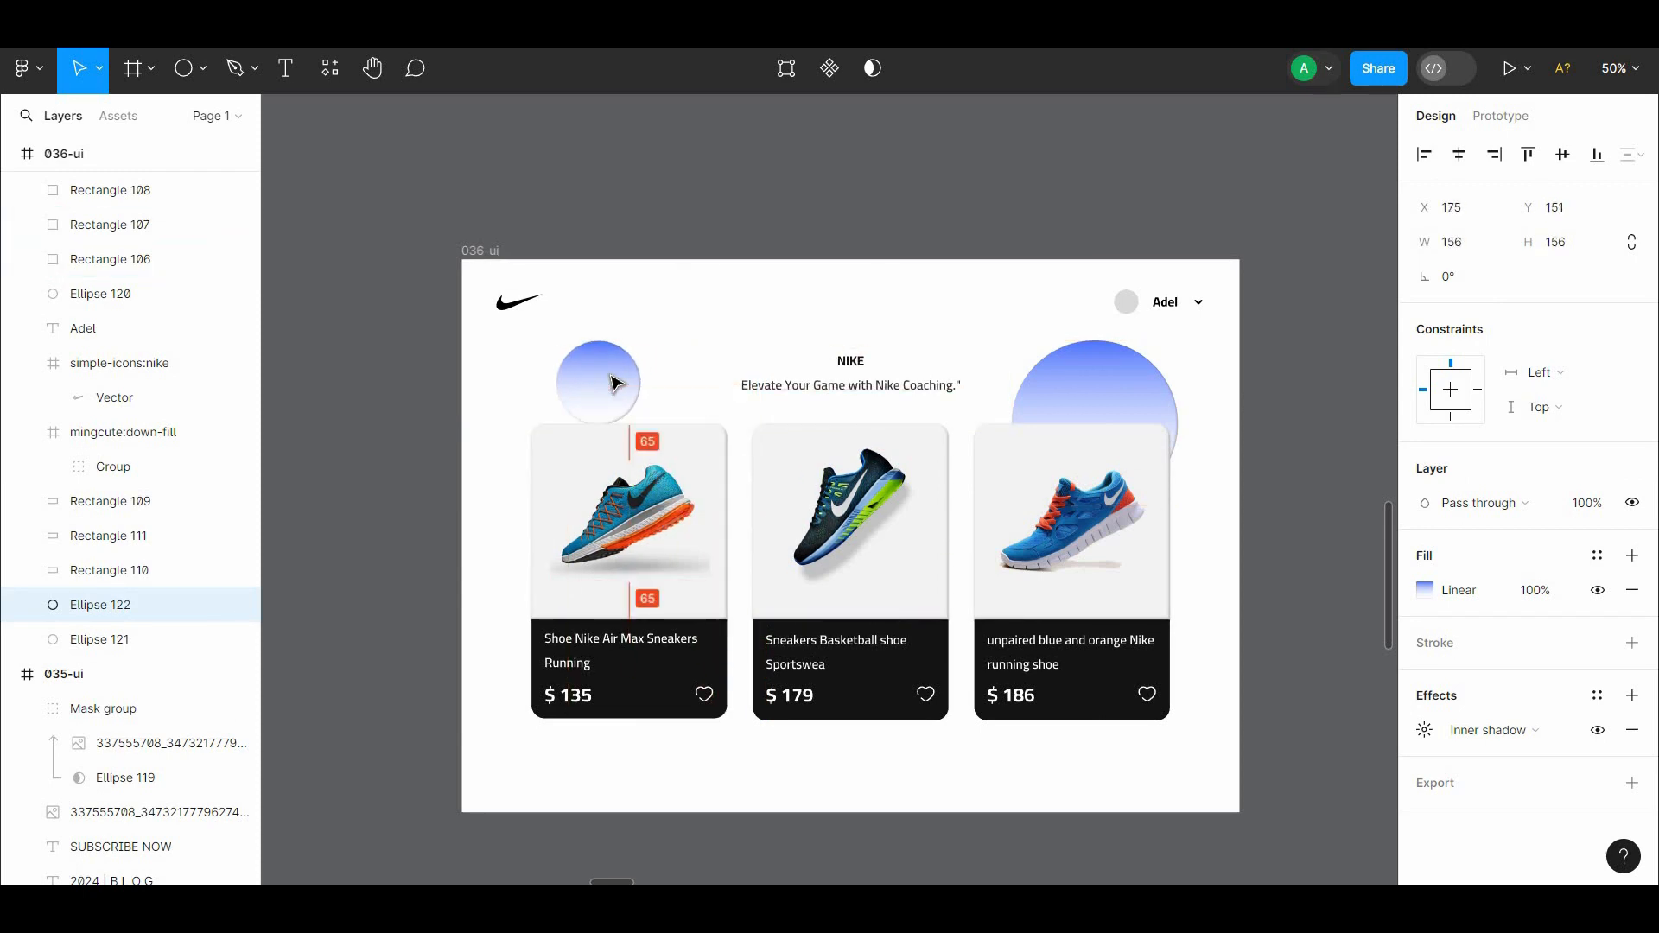
{"action": "left_click", "coordinate": [1123, 374], "text": "shift"}
{"action": "left_click", "coordinate": [1632, 823]}
{"action": "left_click", "coordinate": [1271, 573]}
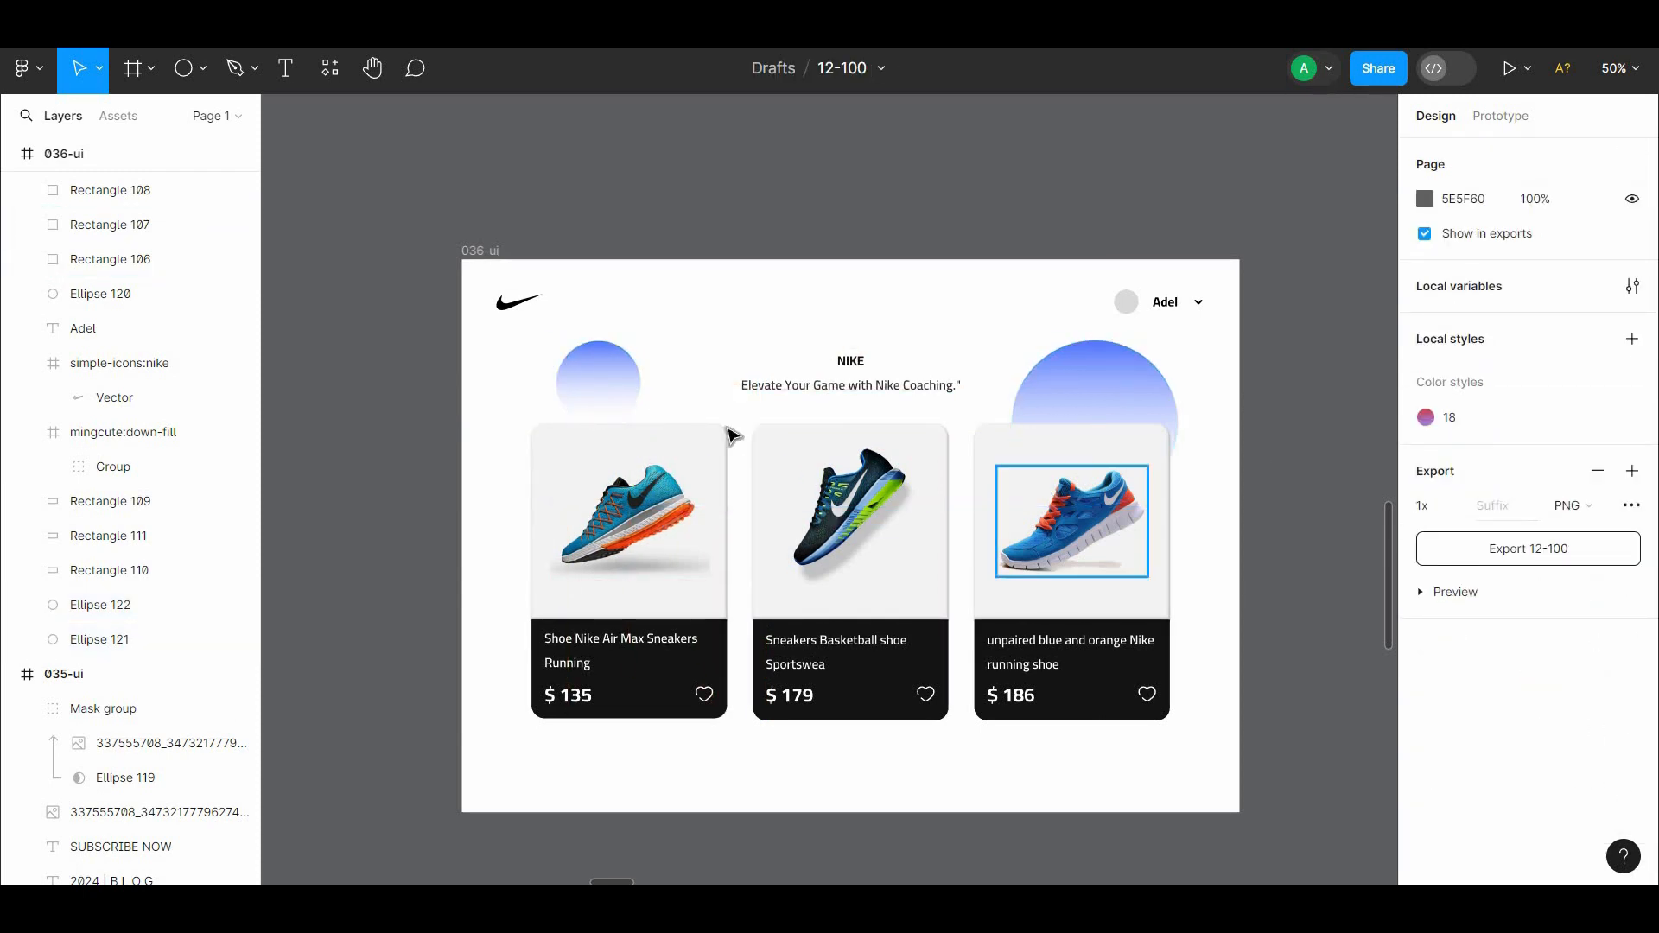
{"action": "left_click", "coordinate": [582, 385]}
{"action": "key", "text": "Delete"}
Duplicate the 308 × 308 gradient circle behind the first shoe card and select both circles to remove their inner shadow
{"action": "left_click", "coordinate": [1115, 398]}
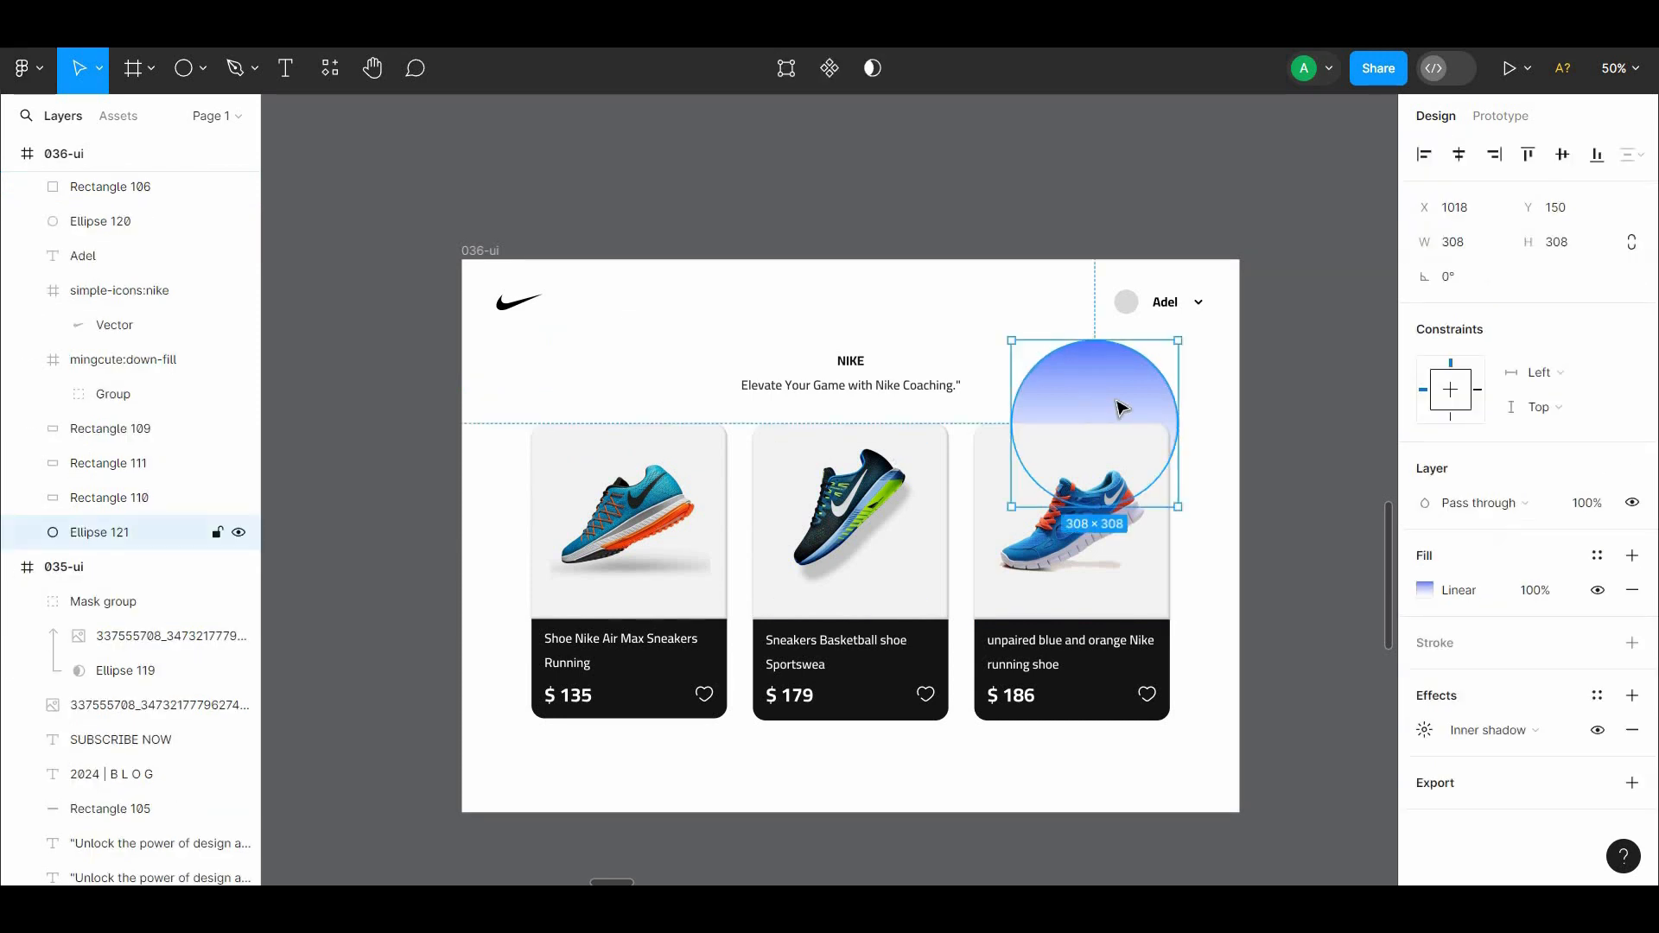
{"action": "left_click_drag", "start_coordinate": [1116, 398], "coordinate": [600, 399]}
{"action": "left_click", "coordinate": [1115, 381], "text": "shift"}
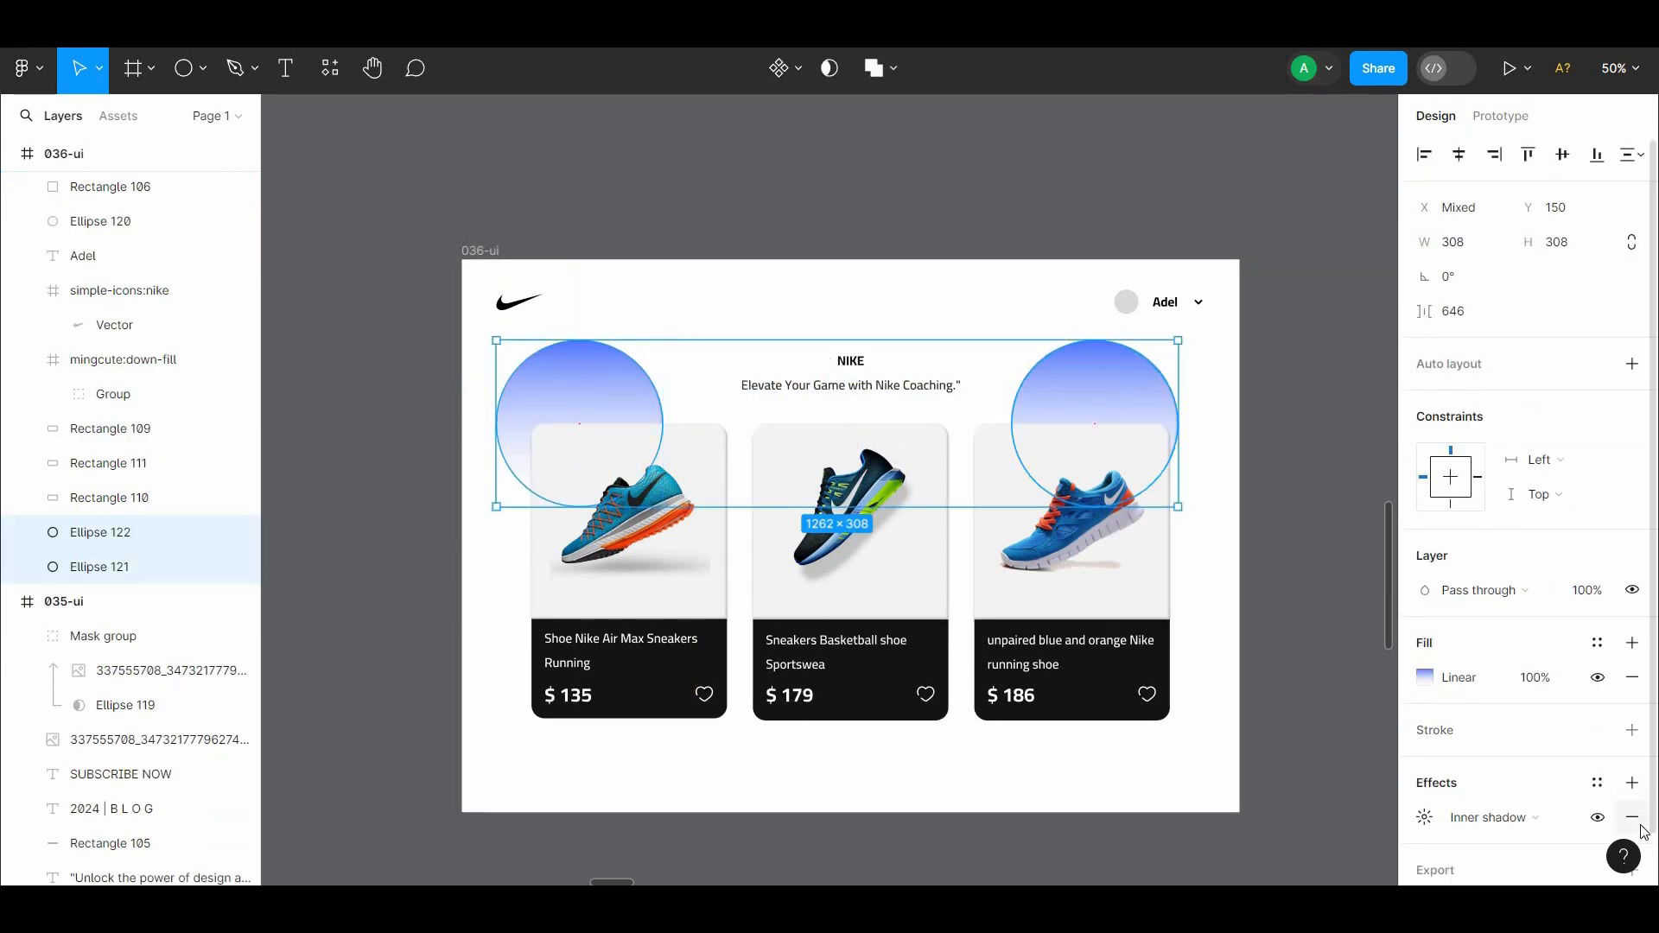
Bring the copied gradient circle to the front and shrink it to 74 × 74 above the first shoe card
{"action": "left_click", "coordinate": [547, 402]}
{"action": "left_click_drag", "start_coordinate": [547, 402], "coordinate": [680, 360]}
{"action": "right_click", "coordinate": [513, 553]}
{"action": "left_click", "coordinate": [562, 427]}
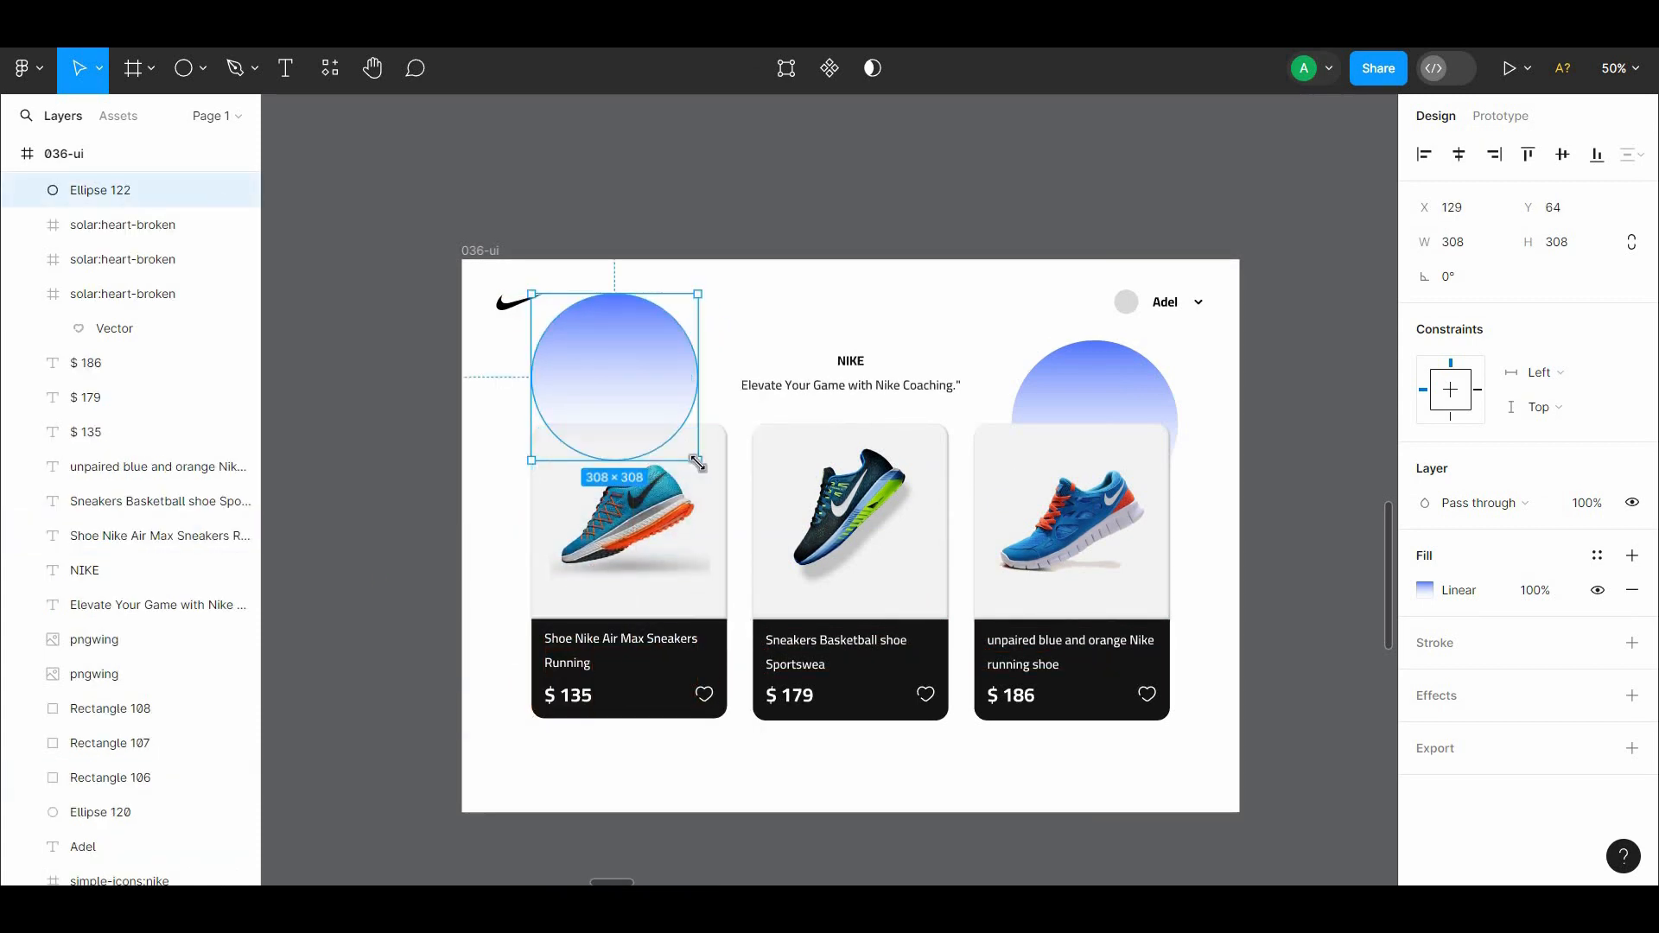
{"action": "left_click_drag", "start_coordinate": [698, 460], "coordinate": [630, 400]}
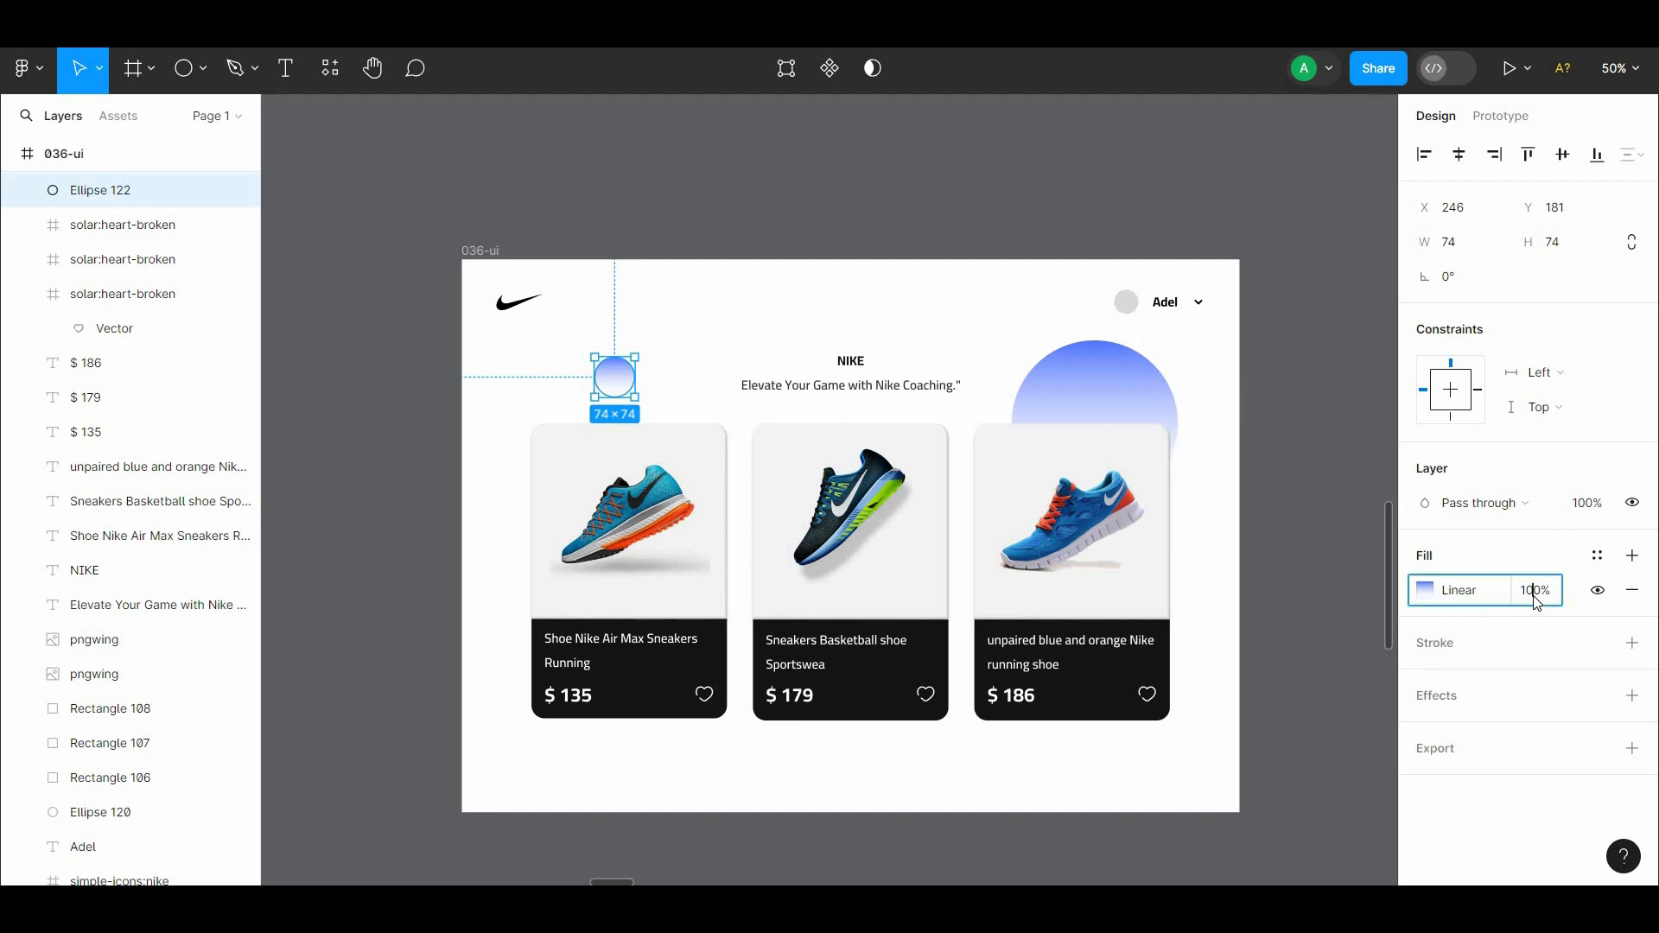
{"action": "left_click", "coordinate": [1344, 517]}
Try repositioning the small gradient circle over the second and third shoe cards
{"action": "left_click_drag", "start_coordinate": [610, 373], "coordinate": [869, 665]}
{"action": "left_click_drag", "start_coordinate": [888, 604], "coordinate": [973, 605]}
{"action": "left_click", "coordinate": [1304, 529]}
{"action": "left_click", "coordinate": [1148, 557]}
{"action": "key", "text": "Escape"}
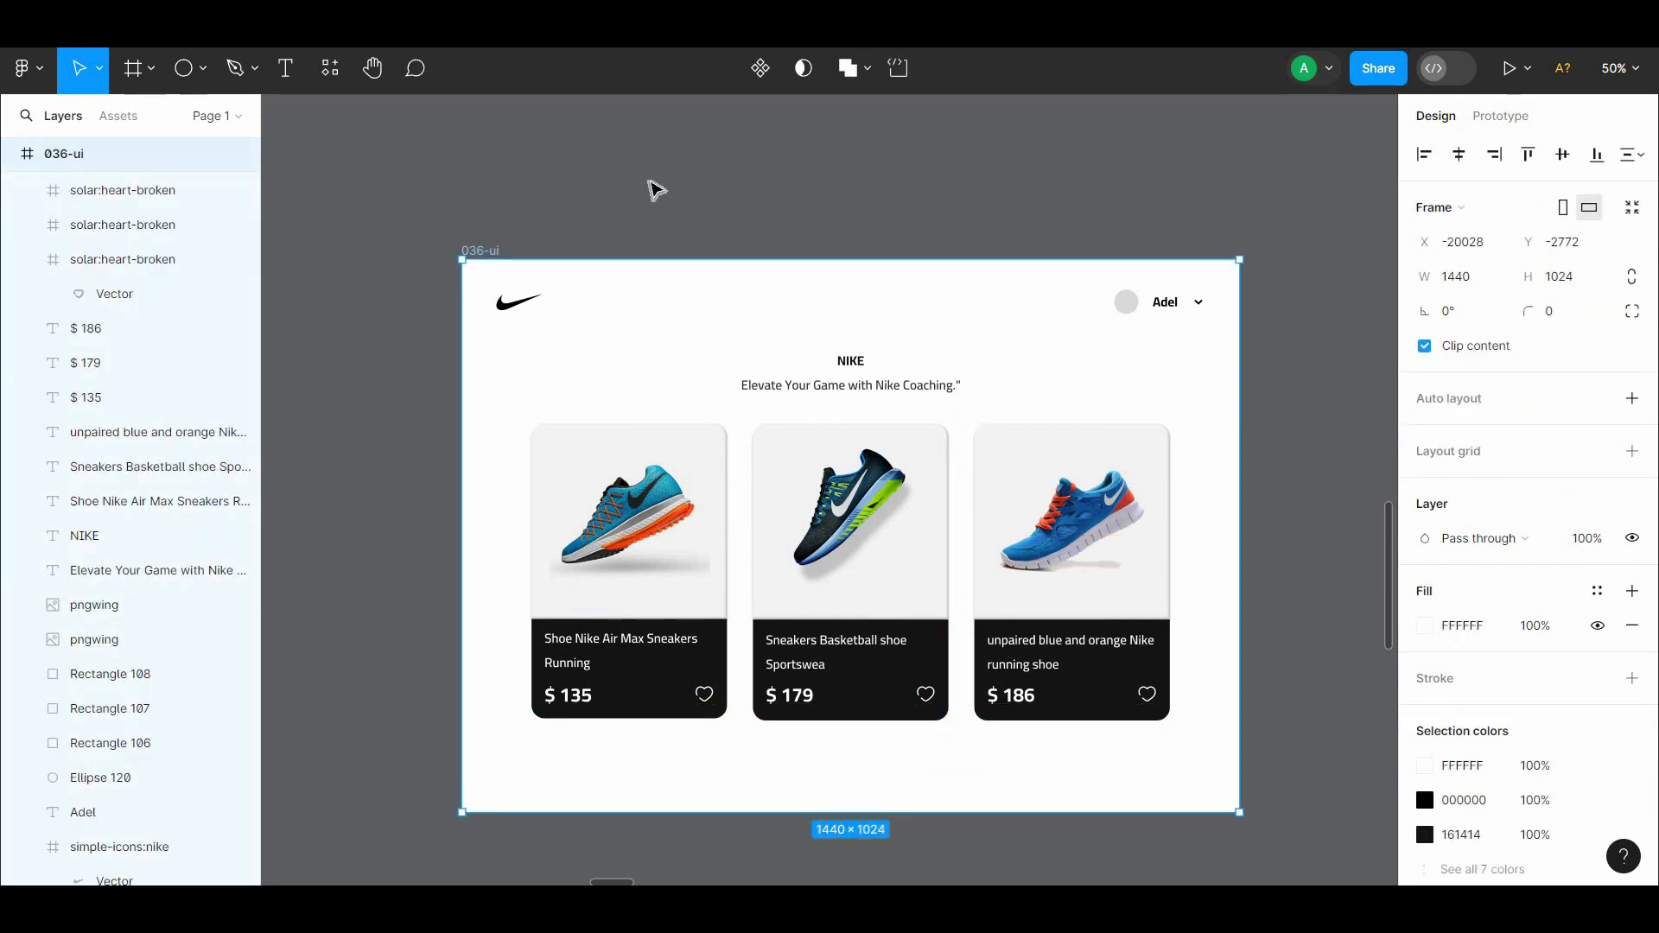
{"action": "left_click", "coordinate": [657, 190]}
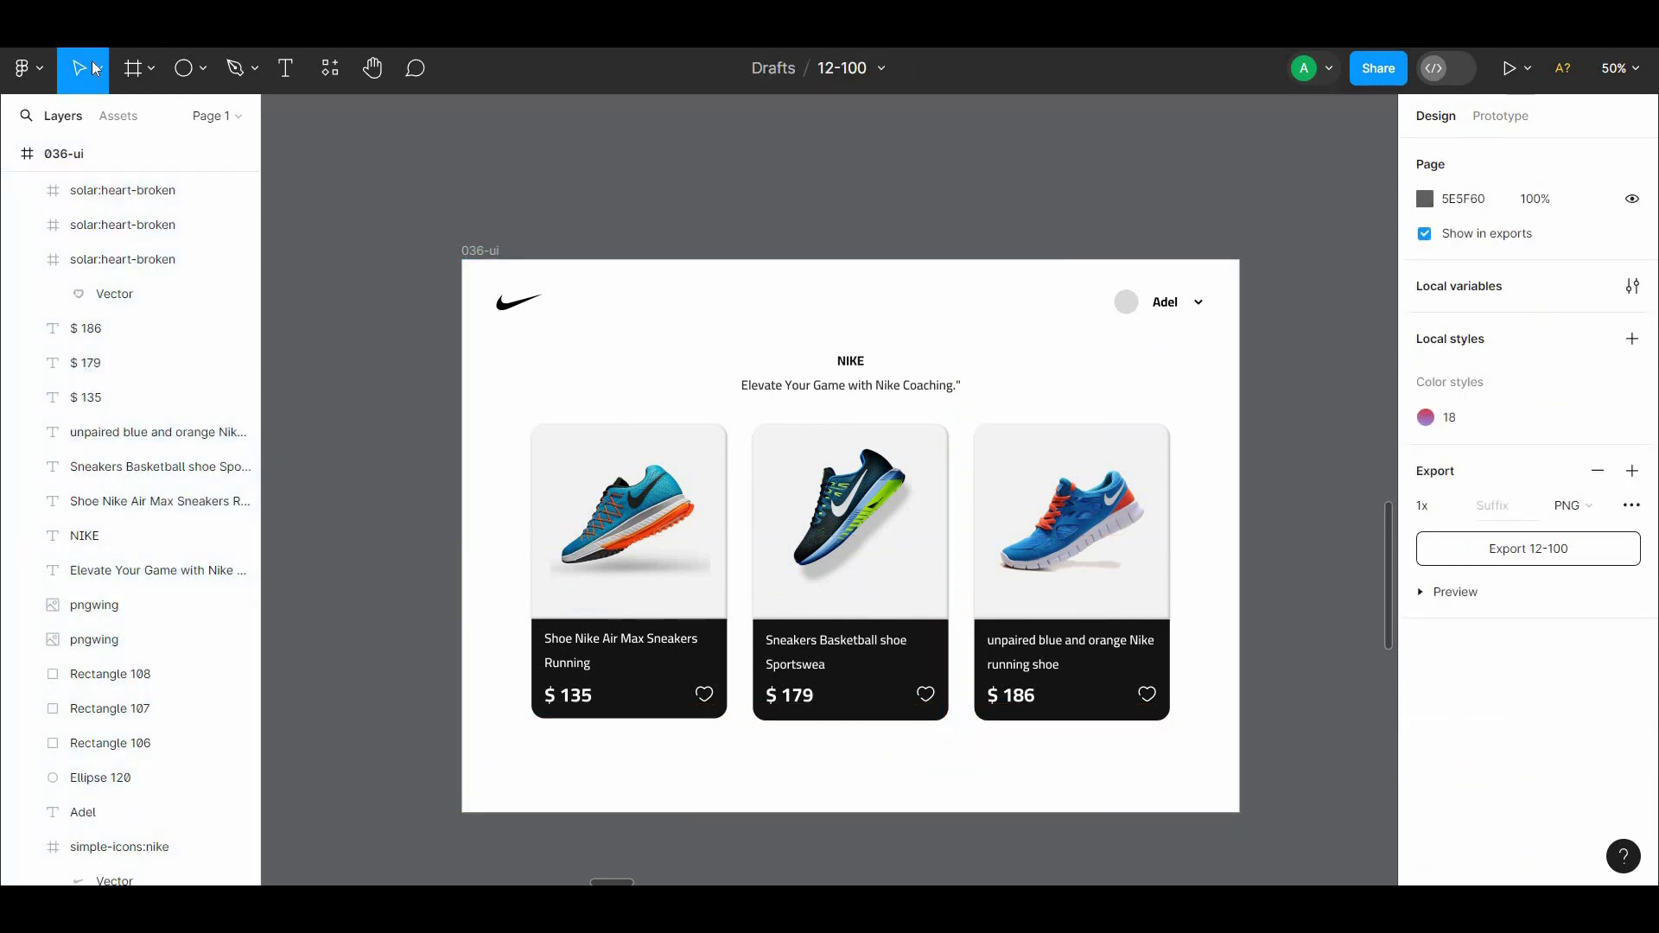
Paste the set of six blue gradient circles onto the page and enlarge the set to about 1196 × 713
{"action": "key", "text": "ctrl+v"}
{"action": "left_click_drag", "start_coordinate": [1150, 685], "coordinate": [1181, 704]}
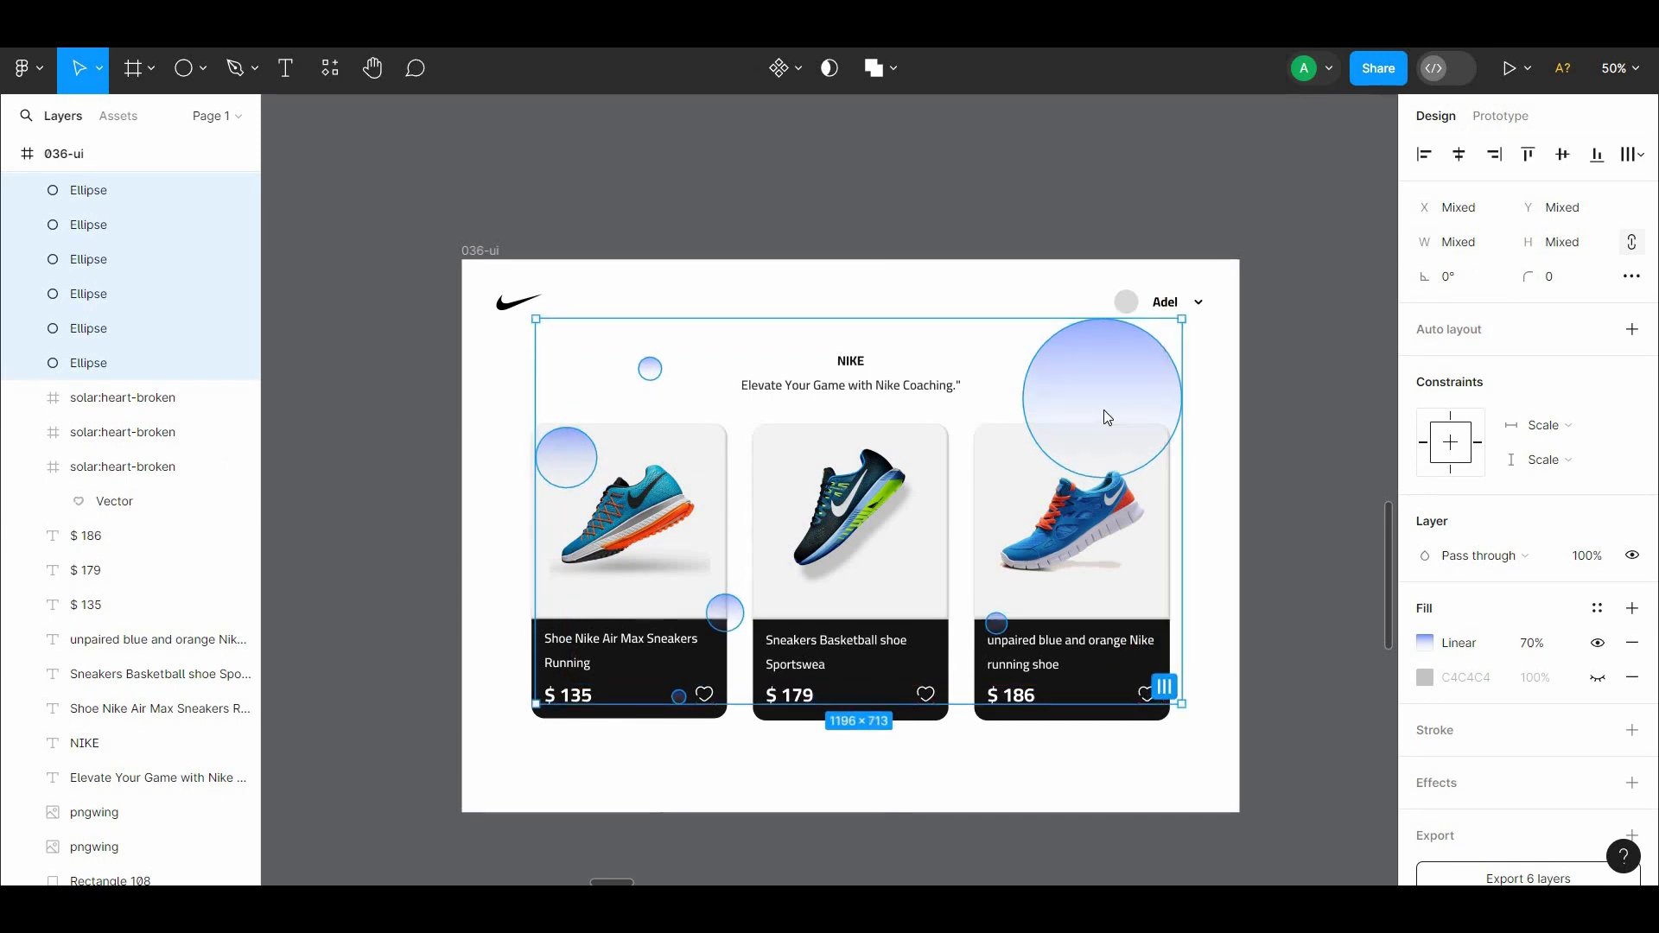
{"action": "right_click", "coordinate": [1097, 411]}
{"action": "left_click", "coordinate": [1129, 450]}
{"action": "key", "text": "ctrl+z"}
{"action": "left_click", "coordinate": [1298, 455]}
{"action": "mouse_move", "coordinate": [1299, 458]}
{"action": "left_mouse_down"}
{"action": "mouse_move", "coordinate": [1271, 416]}
{"action": "mouse_move", "coordinate": [1303, 453]}
{"action": "left_mouse_up"}
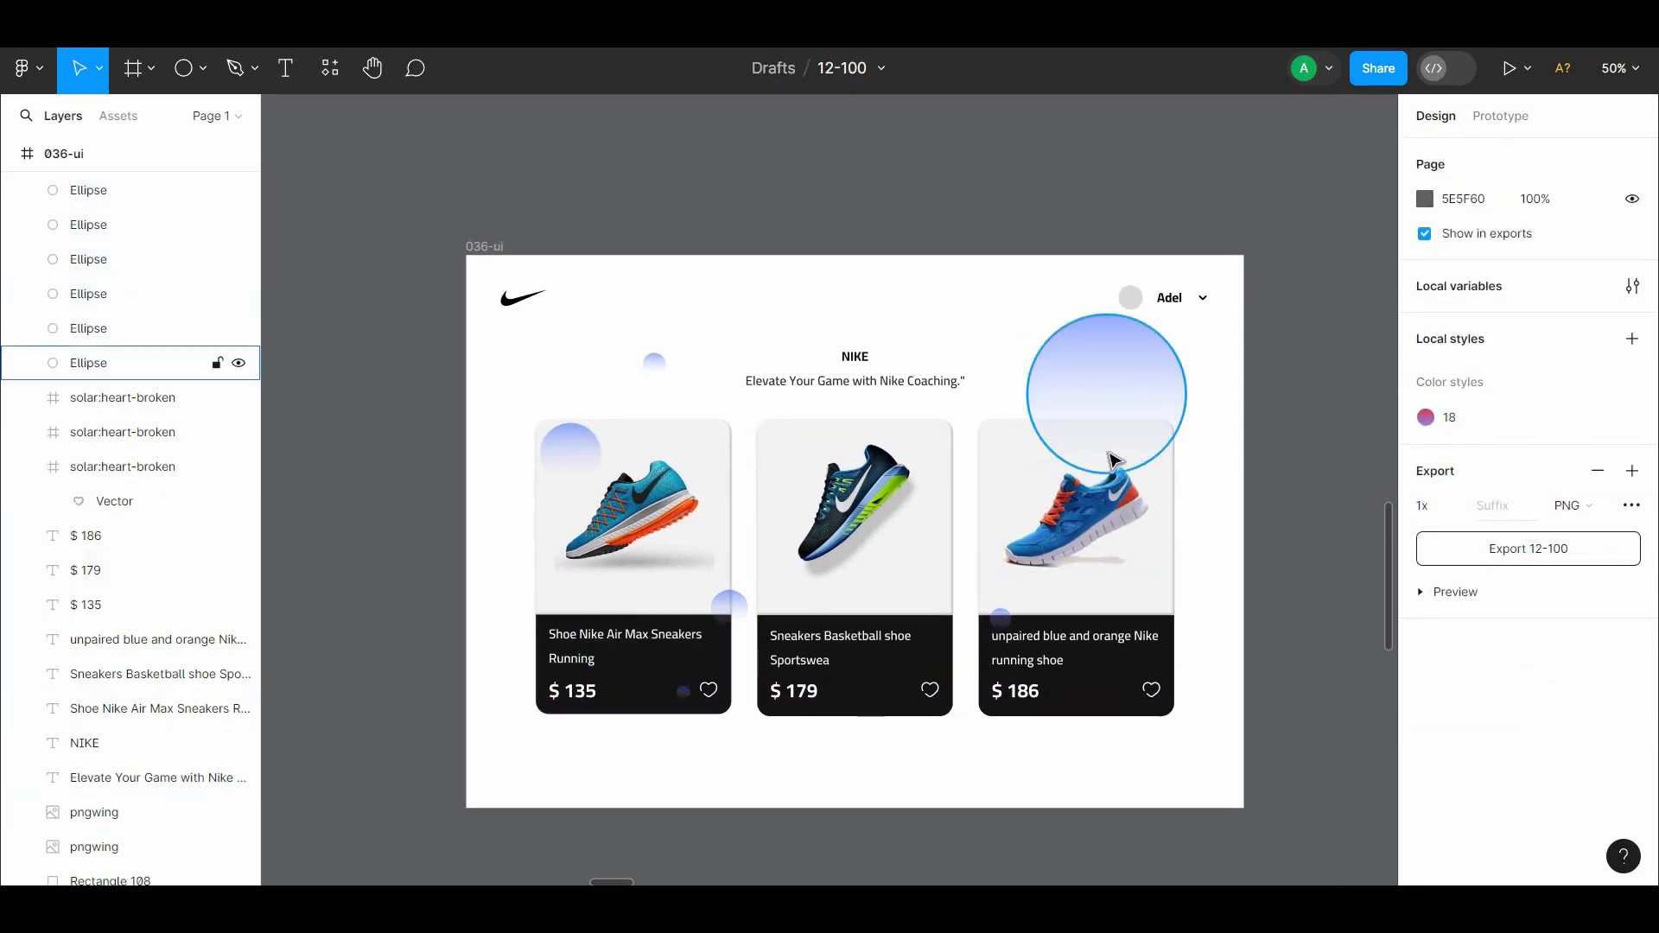
Undo the enlargement of the six gradient circles and reposition the whole set over the cards
{"action": "key", "text": "ctrl+z"}
{"action": "key", "text": "ctrl+z"}
{"action": "left_click_drag", "start_coordinate": [1043, 464], "coordinate": [1035, 465]}
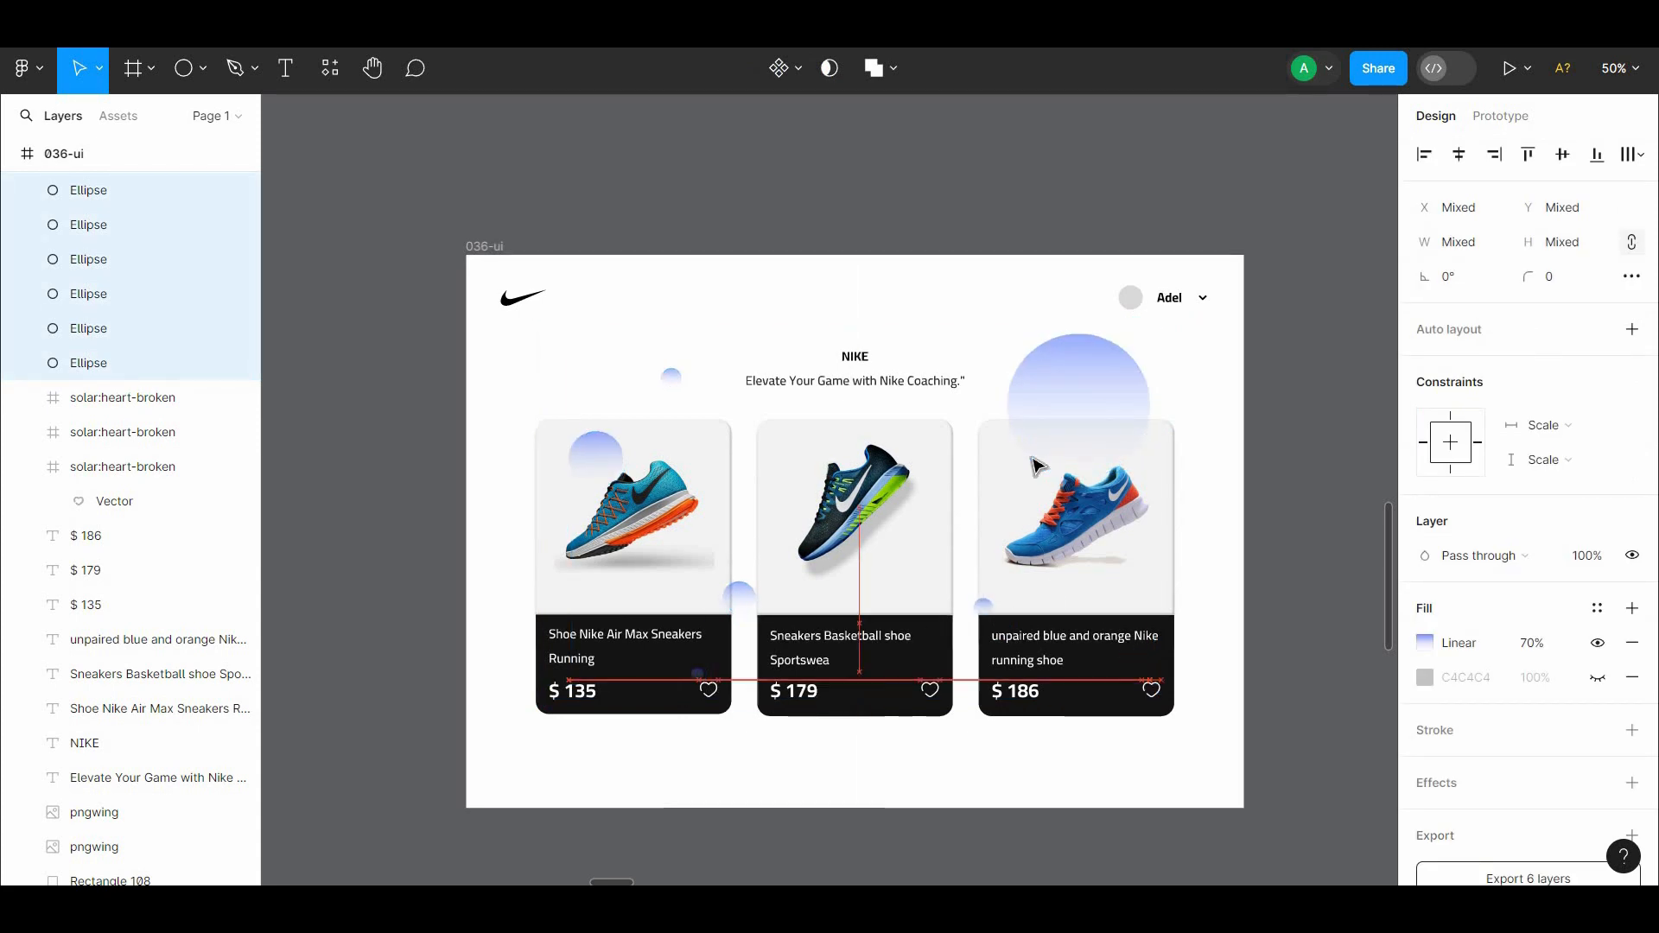
{"action": "mouse_move", "coordinate": [1568, 561]}
{"action": "left_mouse_down"}
{"action": "mouse_move", "coordinate": [1460, 573]}
{"action": "mouse_move", "coordinate": [1566, 570]}
{"action": "left_mouse_up"}
Send the largest gradient circle to the back and move it behind the upper right corner of the third card
{"action": "left_click", "coordinate": [995, 403]}
{"action": "right_click", "coordinate": [1065, 403]}
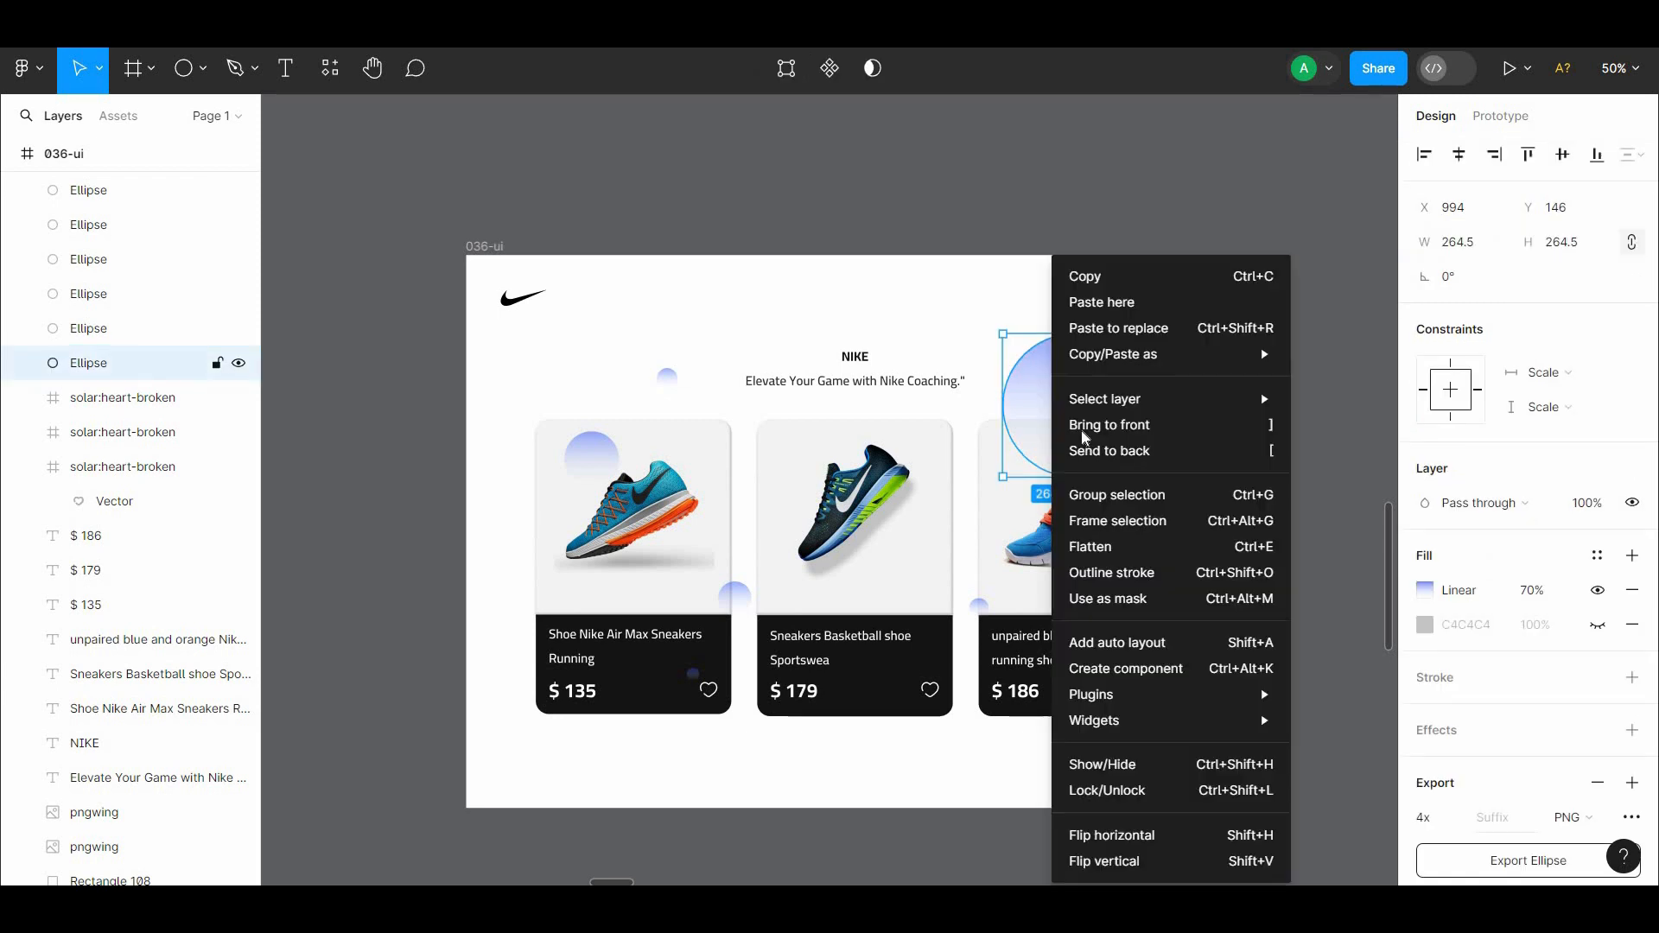
{"action": "left_click", "coordinate": [1178, 444]}
{"action": "left_click", "coordinate": [1266, 427]}
{"action": "left_click_drag", "start_coordinate": [1086, 398], "coordinate": [1136, 393]}
{"action": "left_click", "coordinate": [1209, 415]}
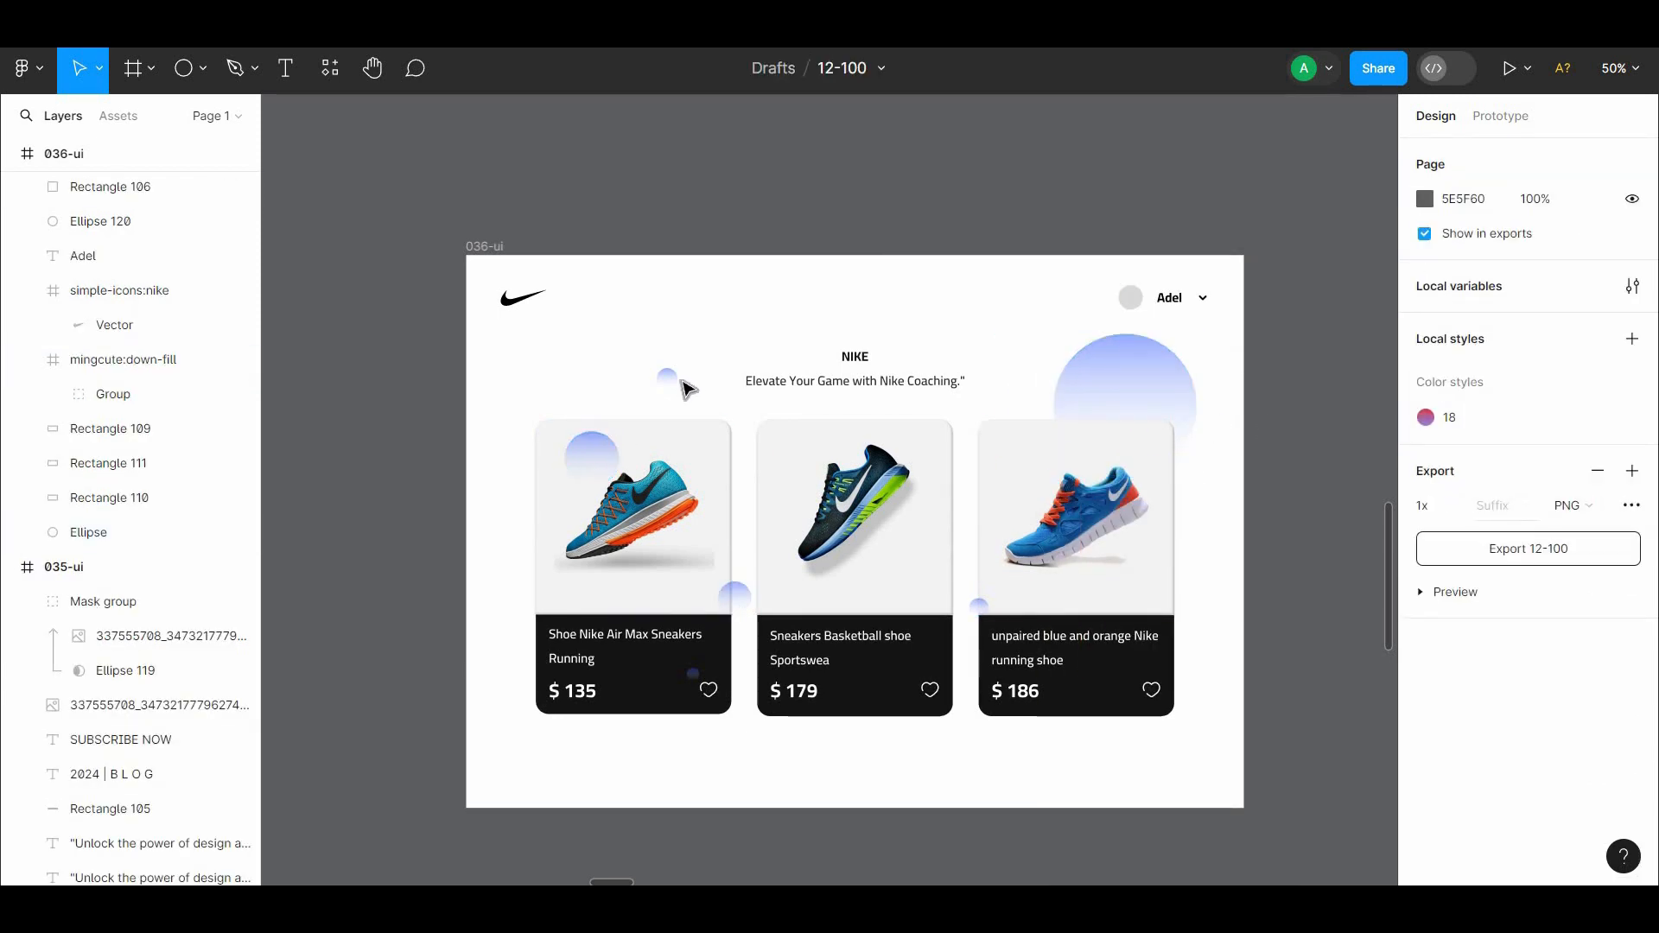
Move the 23 × 23 circle below the first card and shift the small circle at the third card's left edge
{"action": "left_click_drag", "start_coordinate": [693, 673], "coordinate": [696, 734]}
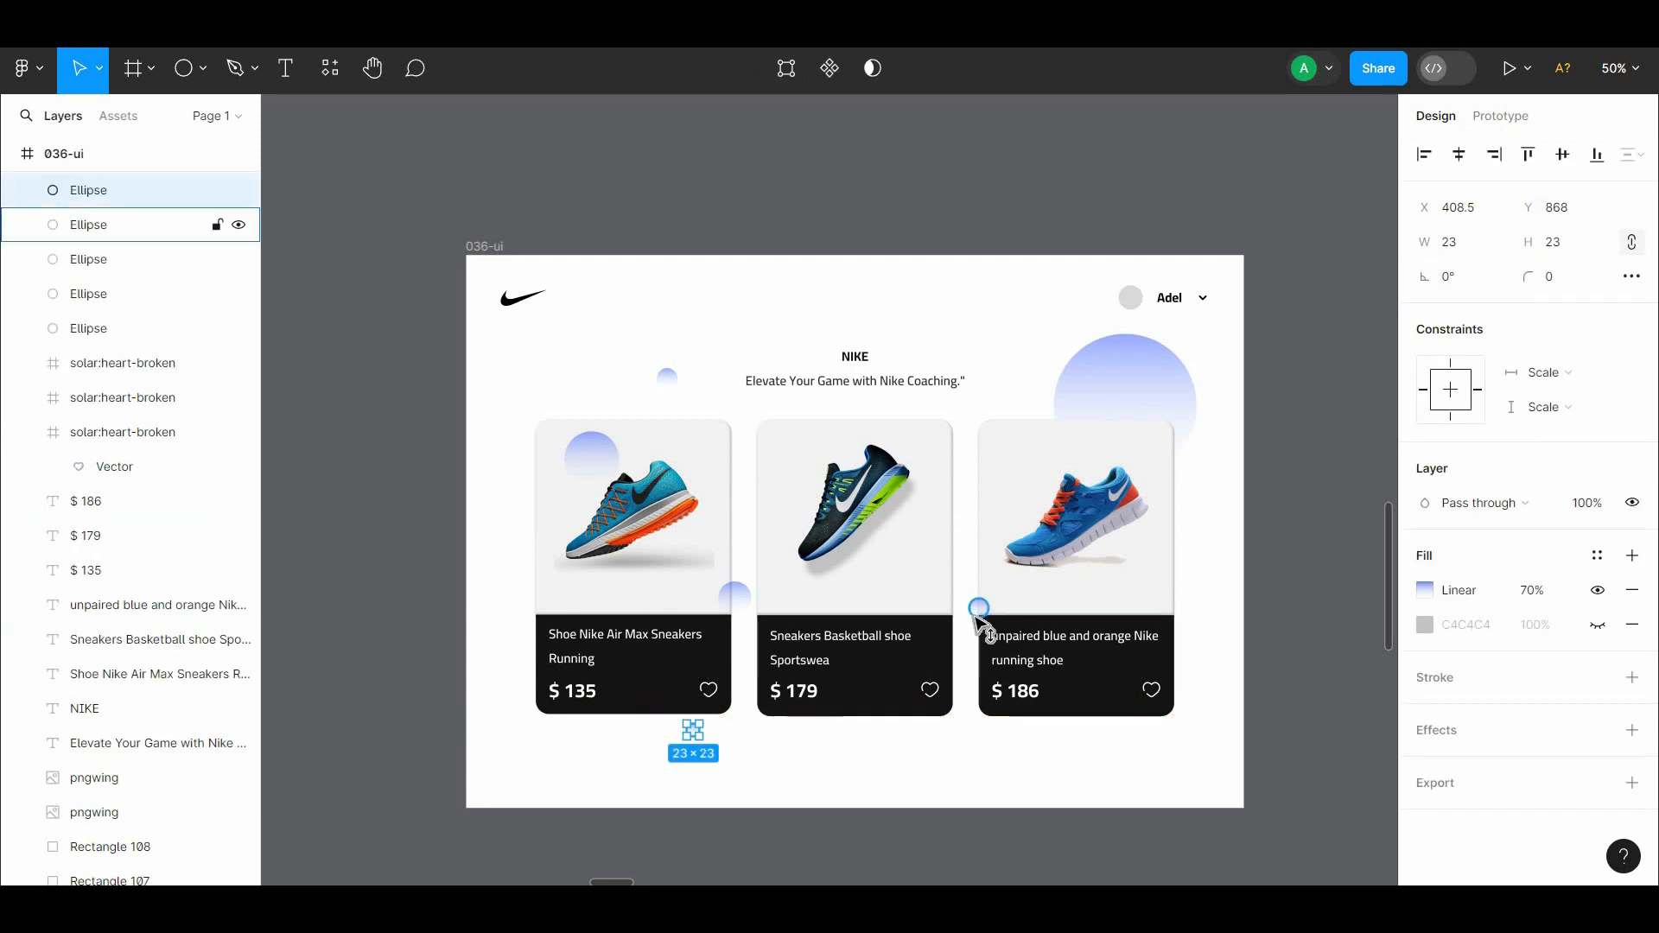
{"action": "left_click_drag", "start_coordinate": [979, 609], "coordinate": [972, 624]}
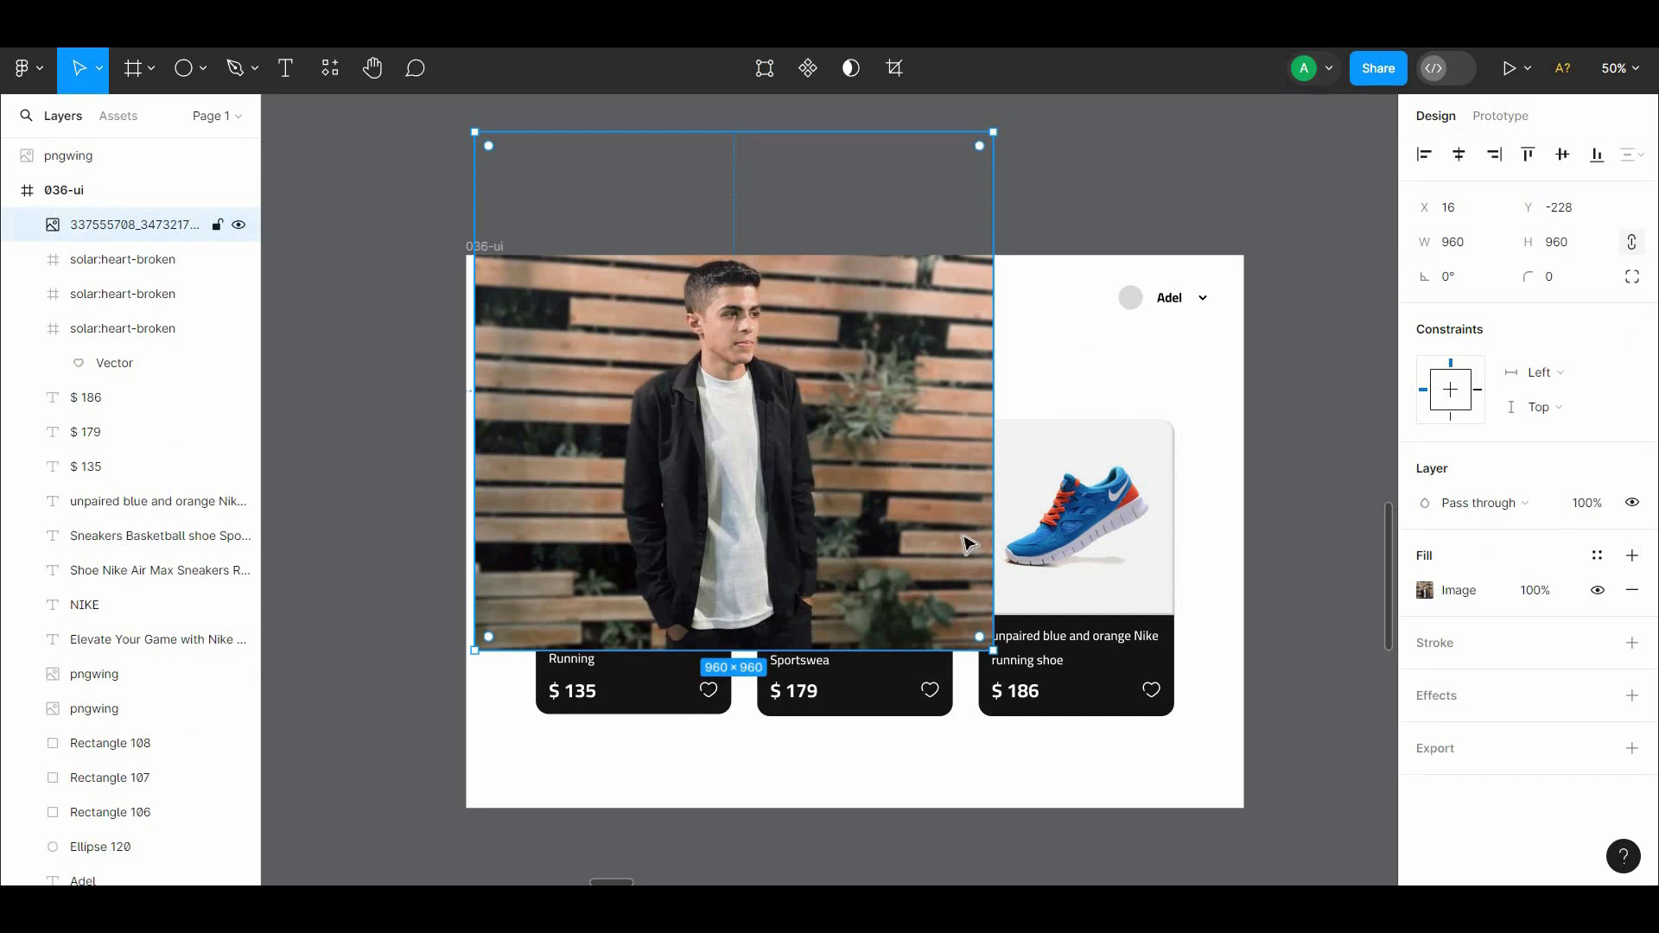
Shrink the portrait photo to 58 × 58 and place it over the grey avatar circle in the header
{"action": "left_click_drag", "start_coordinate": [971, 545], "coordinate": [1055, 544]}
{"action": "left_click_drag", "start_coordinate": [1078, 651], "coordinate": [607, 622]}
{"action": "key", "text": "ctrl+plus"}
{"action": "key", "text": "ctrl+plus"}
{"action": "left_click_drag", "start_coordinate": [1201, 234], "coordinate": [614, 652]}
{"action": "left_click_drag", "start_coordinate": [889, 558], "coordinate": [968, 413]}
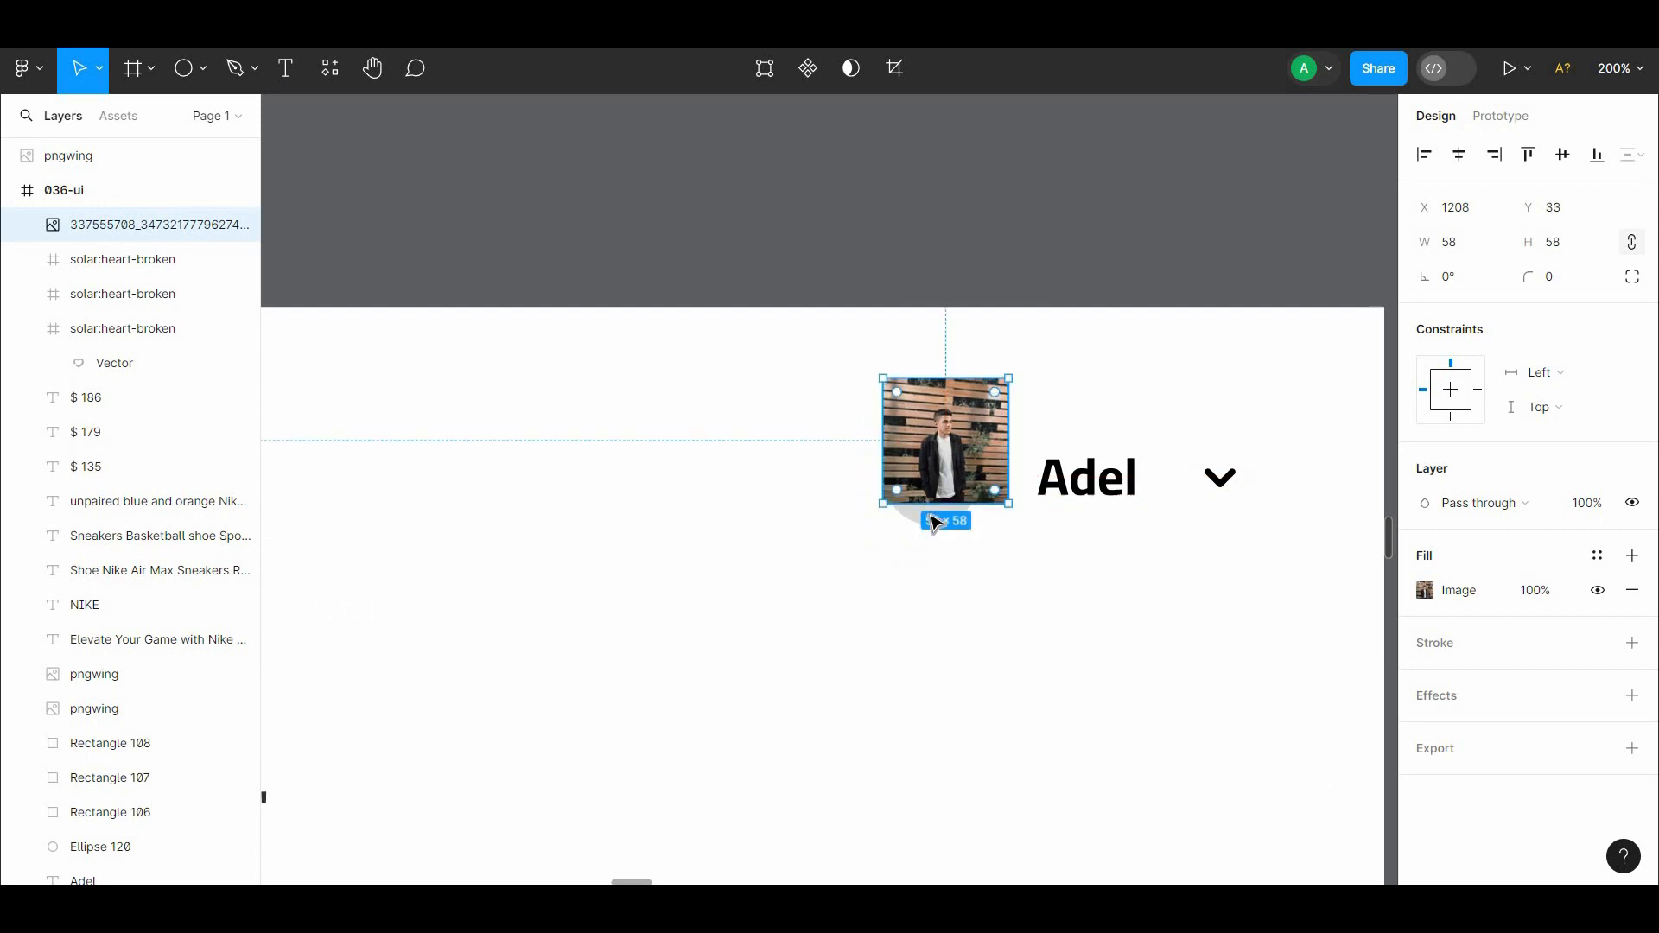
Mask the portrait photo with the grey avatar circle and enlarge the photo to 74 × 74 inside the mask
{"action": "left_click", "coordinate": [933, 516], "text": "shift"}
{"action": "left_click", "coordinate": [829, 87]}
{"action": "double_click", "coordinate": [928, 482]}
{"action": "double_click", "coordinate": [928, 481]}
{"action": "left_click_drag", "start_coordinate": [928, 482], "coordinate": [1017, 557]}
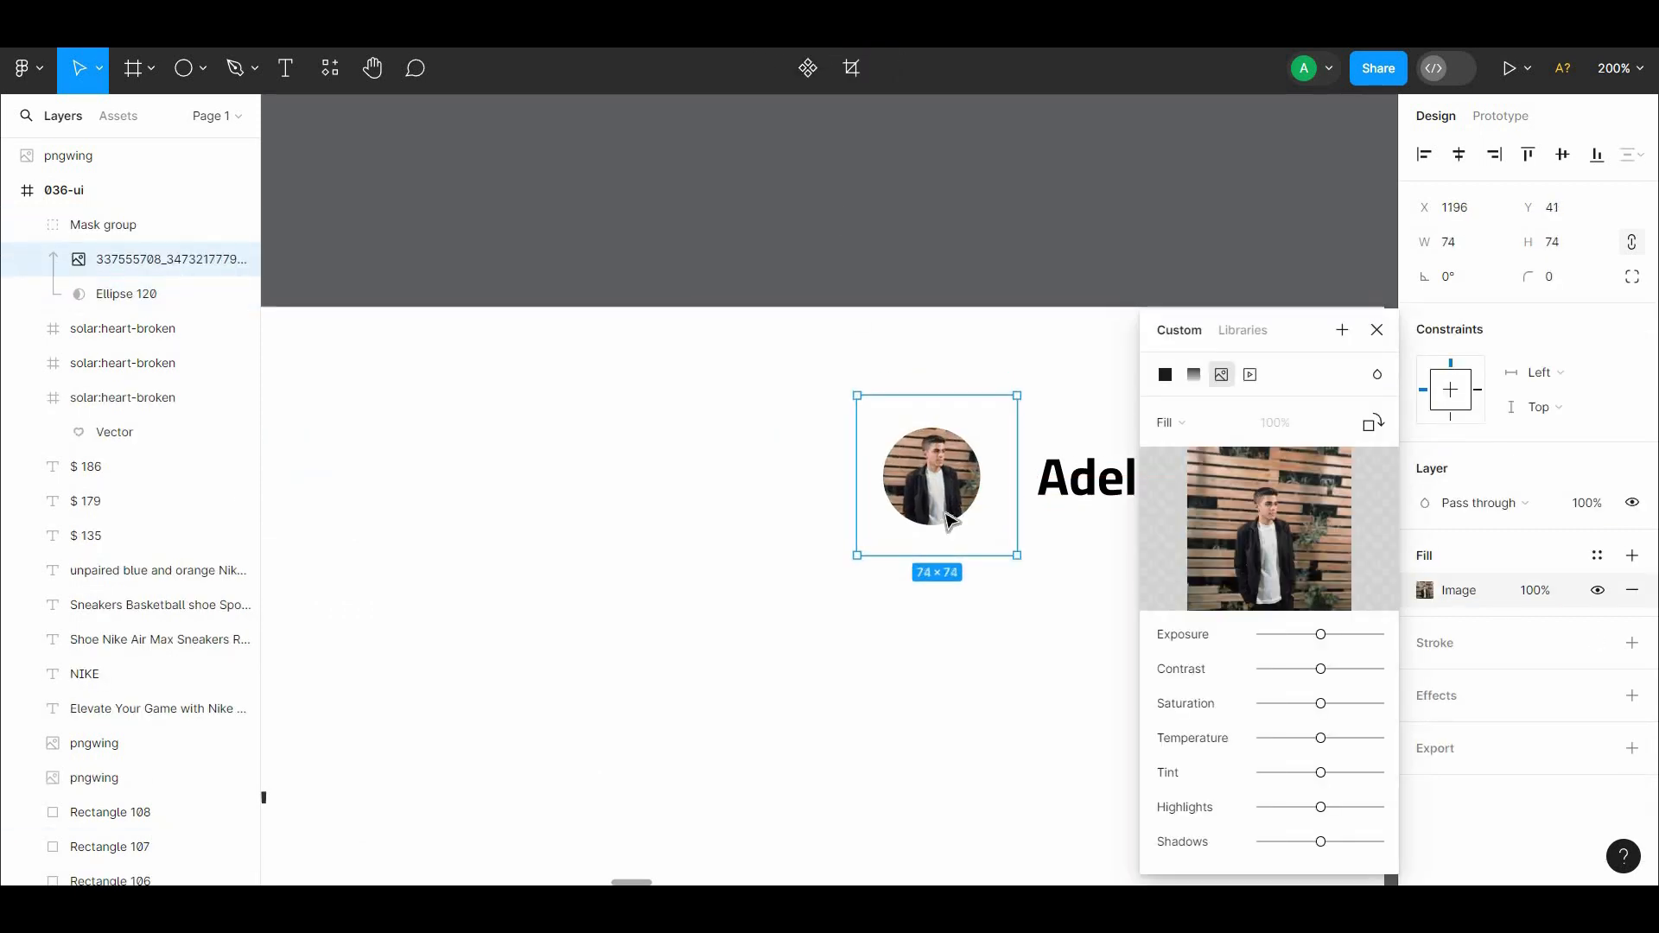
Nudge the portrait photo down 5 px inside its circular mask to Y 46
{"action": "key", "text": "Down"}
{"action": "key", "text": "Down"}
{"action": "key", "text": "Down"}
{"action": "key", "text": "Down"}
{"action": "key", "text": "Down"}
{"action": "left_click", "coordinate": [935, 266]}
{"action": "key", "text": "ctrl+minus"}
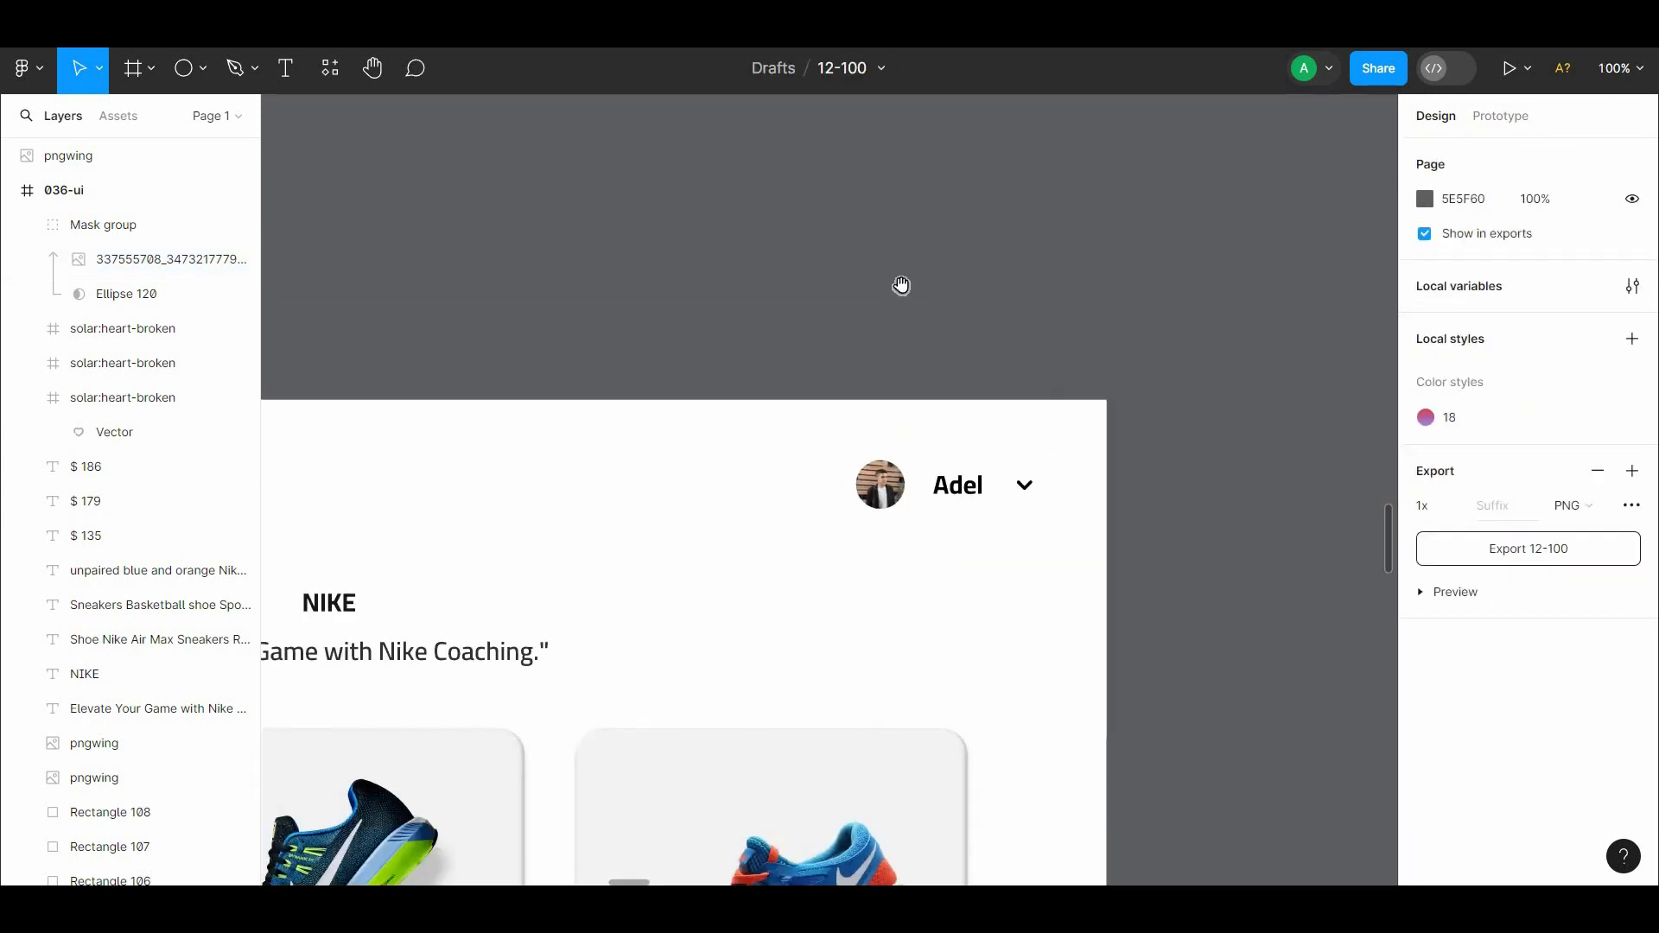
{"action": "left_click_drag", "start_coordinate": [981, 355], "coordinate": [1278, 181]}
{"action": "left_click", "coordinate": [1260, 321]}
{"action": "left_click", "coordinate": [1317, 463]}
{"action": "left_click_drag", "start_coordinate": [1108, 452], "coordinate": [1230, 289]}
{"action": "key", "text": "ctrl+minus"}
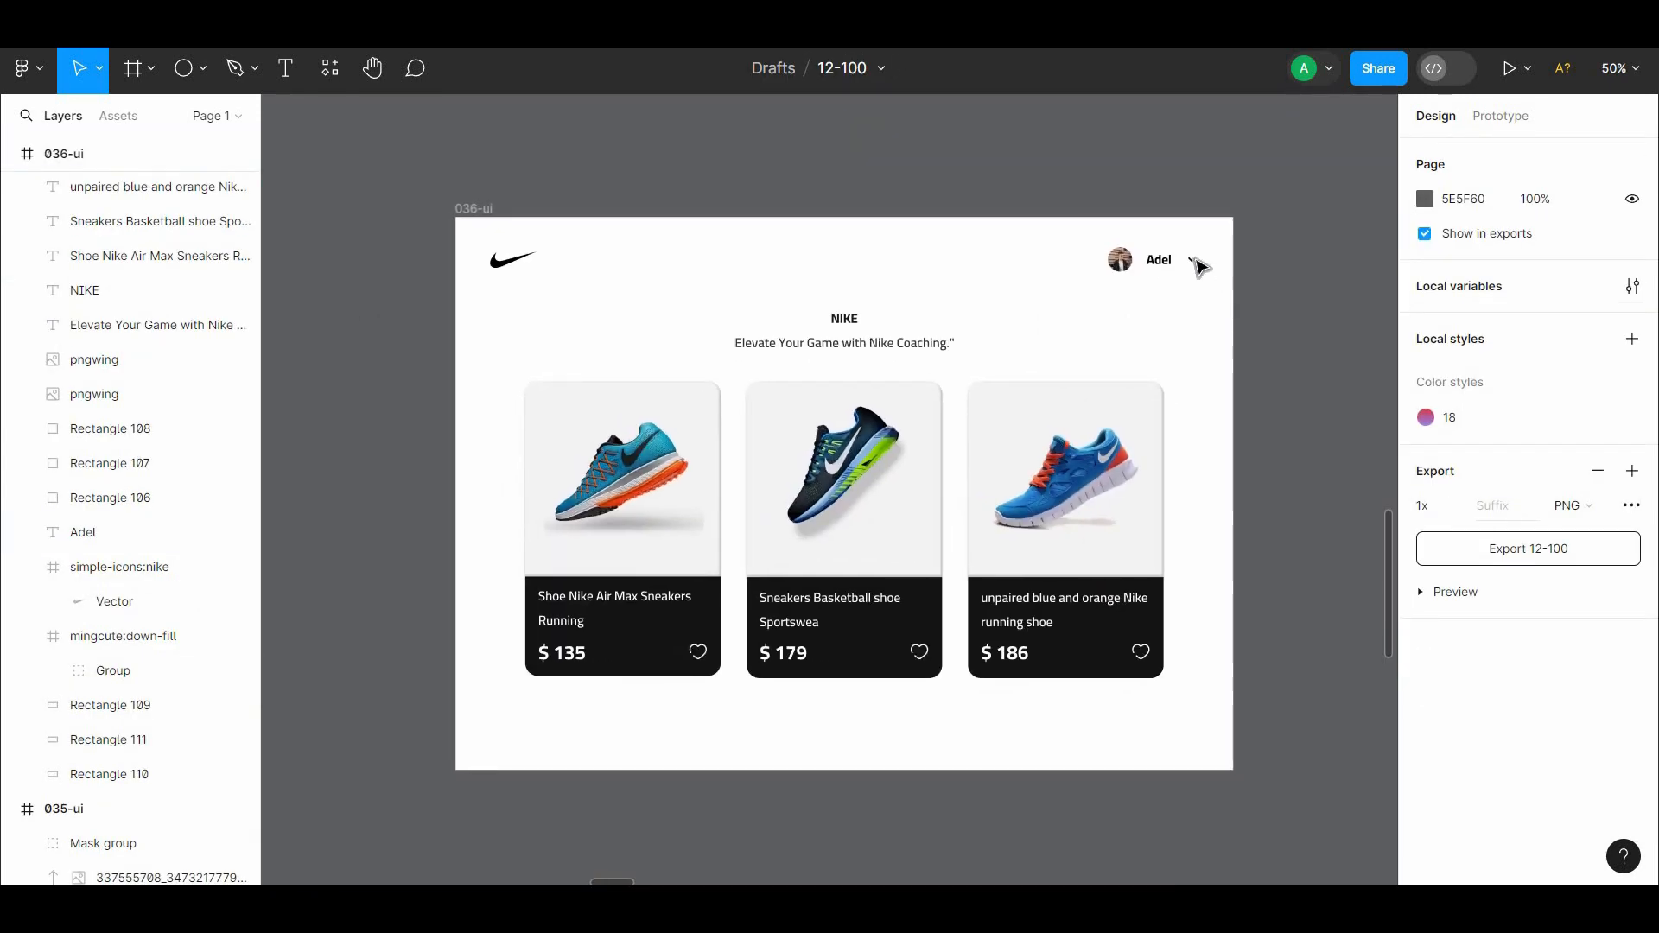
Group the header's Nike logo, profile photo and arrow, and give the group an auto layout with centre alignment
{"action": "left_click", "coordinate": [1192, 260]}
{"action": "left_click", "coordinate": [512, 260], "text": "shift"}
{"action": "right_click", "coordinate": [604, 259]}
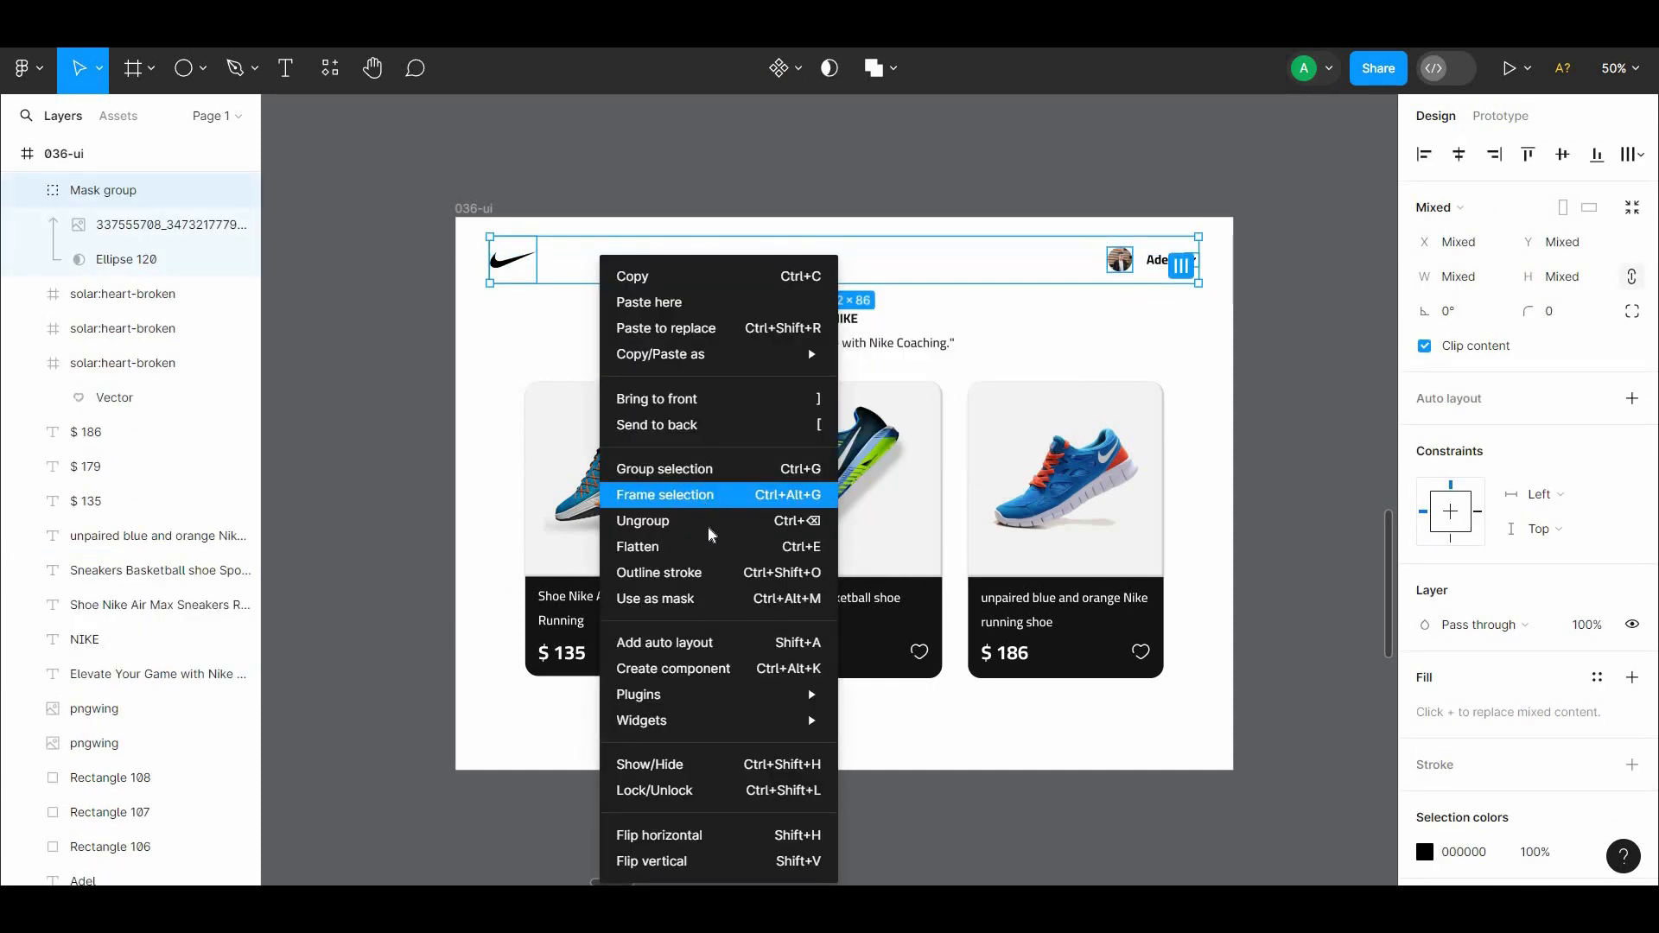
{"action": "left_click", "coordinate": [691, 469]}
{"action": "right_click", "coordinate": [1102, 276]}
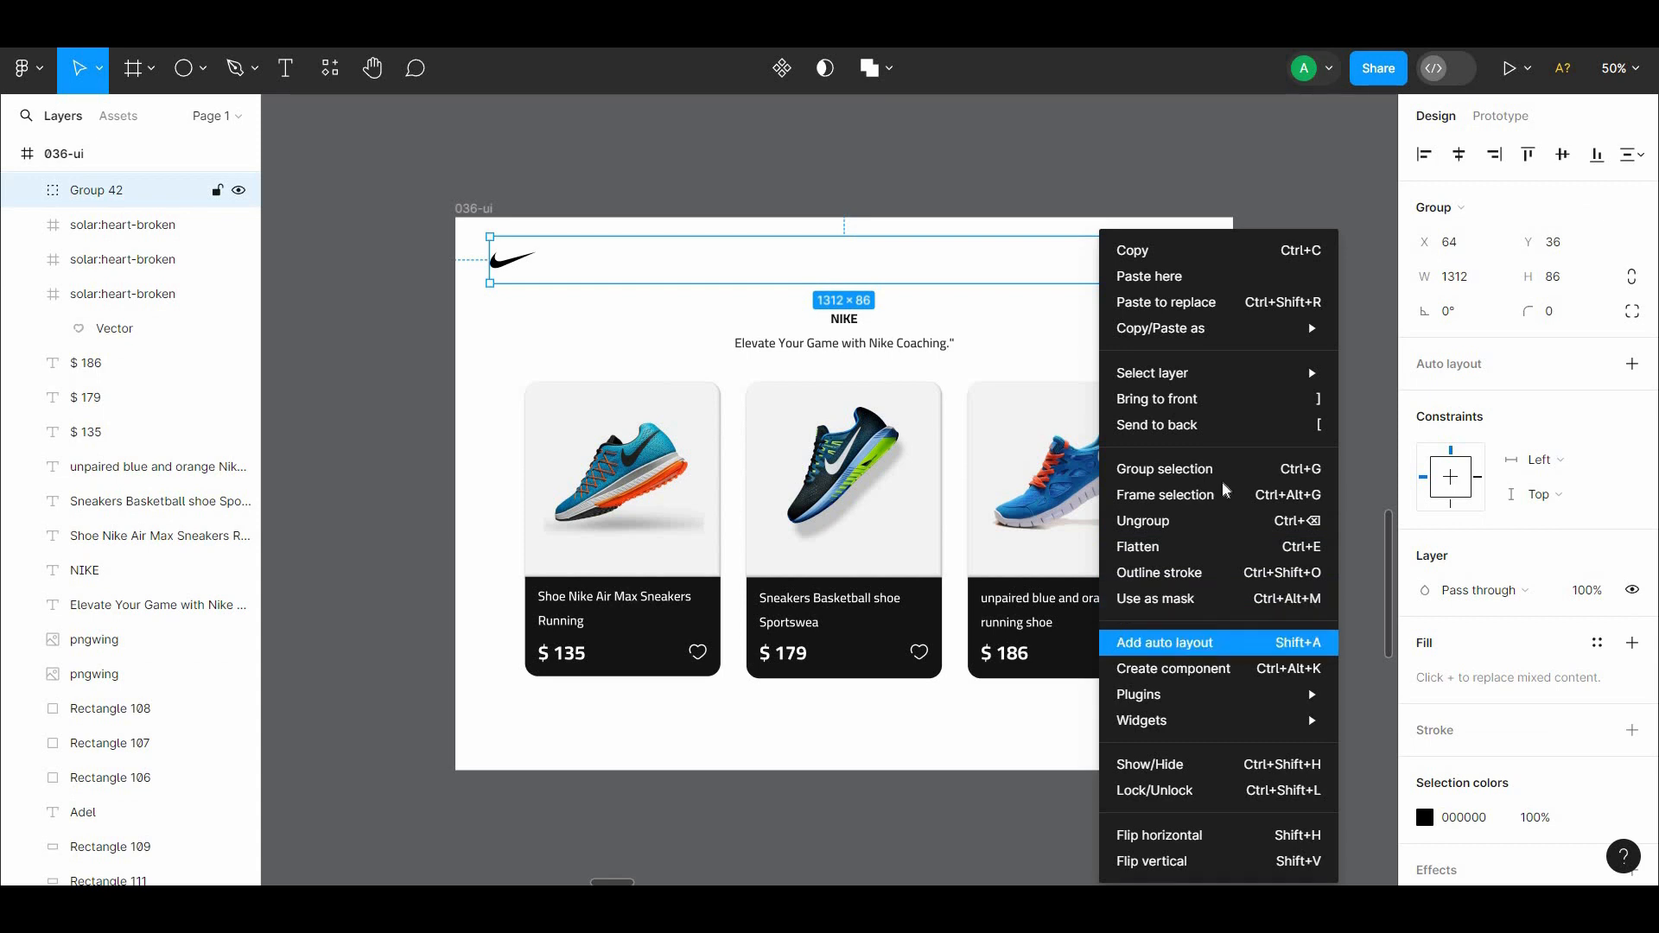
{"action": "left_click", "coordinate": [1210, 644]}
{"action": "left_click", "coordinate": [1550, 490]}
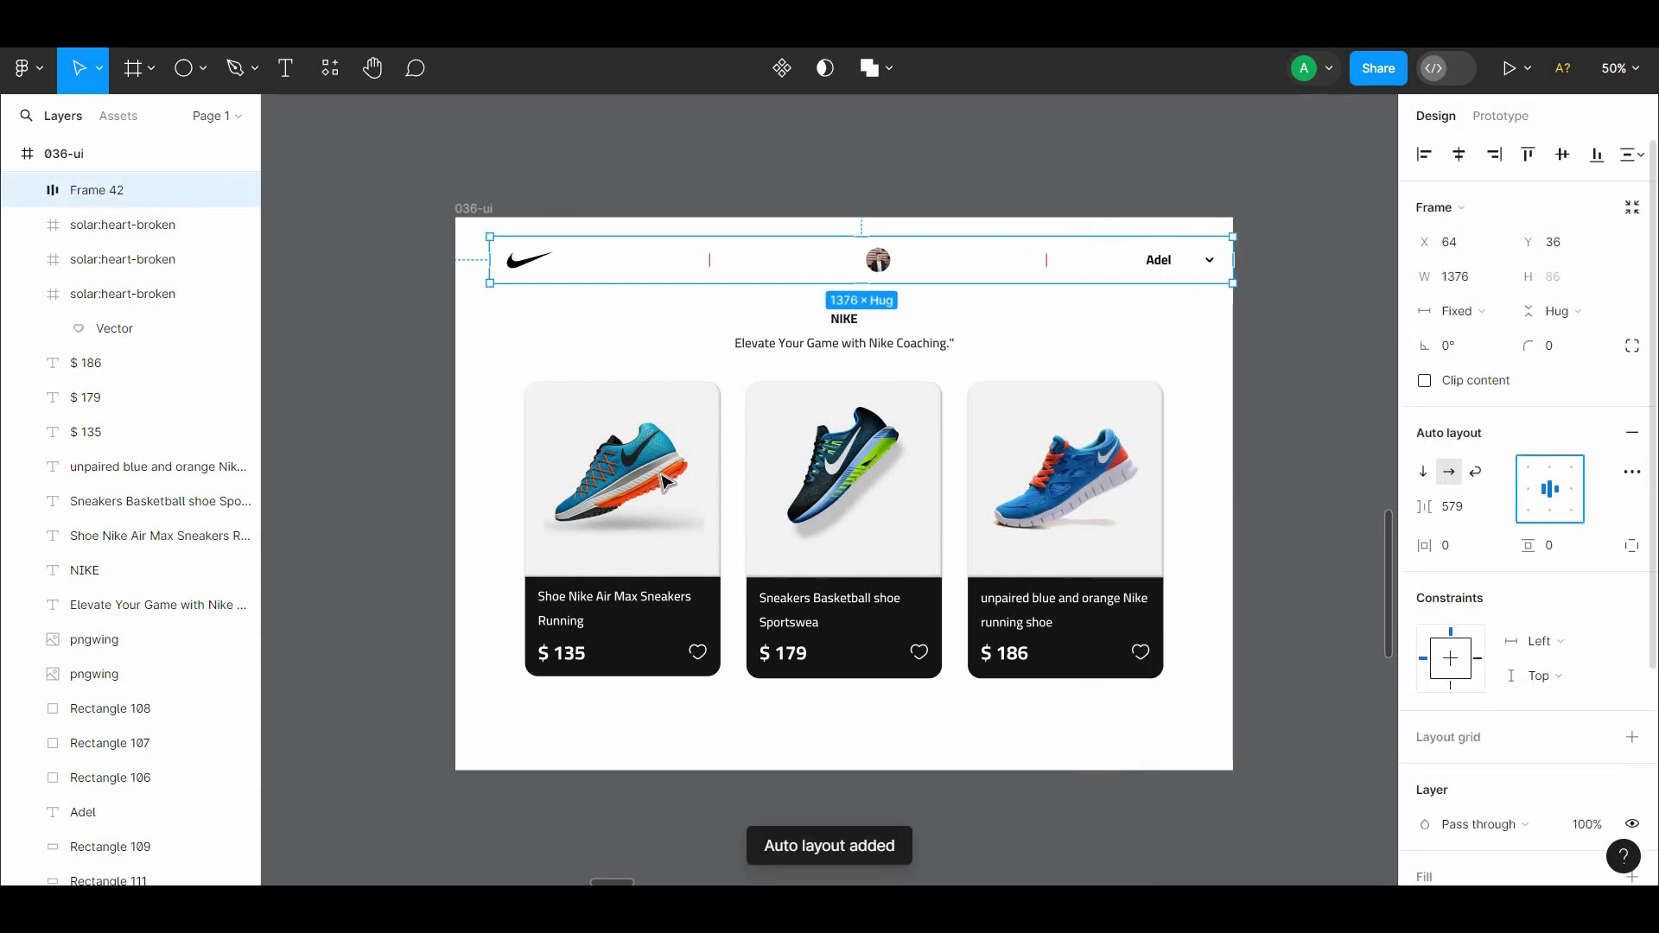
Try stretching the header frame to the full 1440 page width, and undo its auto layout and grouping
{"action": "left_click_drag", "start_coordinate": [490, 264], "coordinate": [455, 264]}
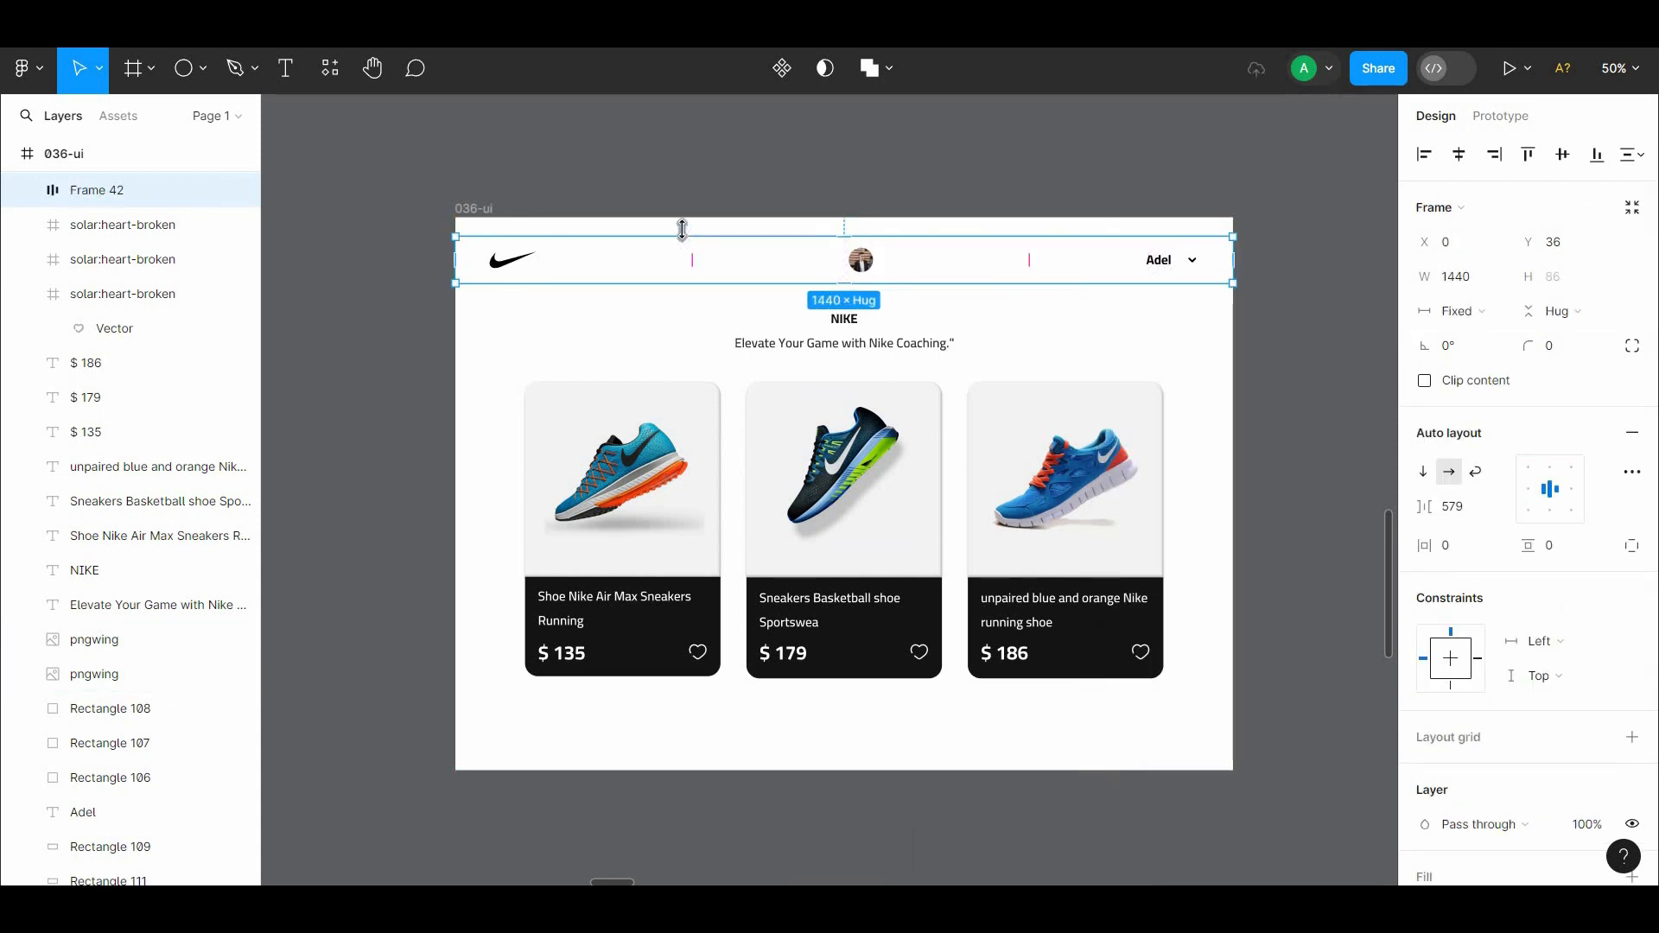
{"action": "left_click_drag", "start_coordinate": [682, 236], "coordinate": [683, 218]}
{"action": "key", "text": "ctrl+z"}
{"action": "key", "text": "ctrl+z"}
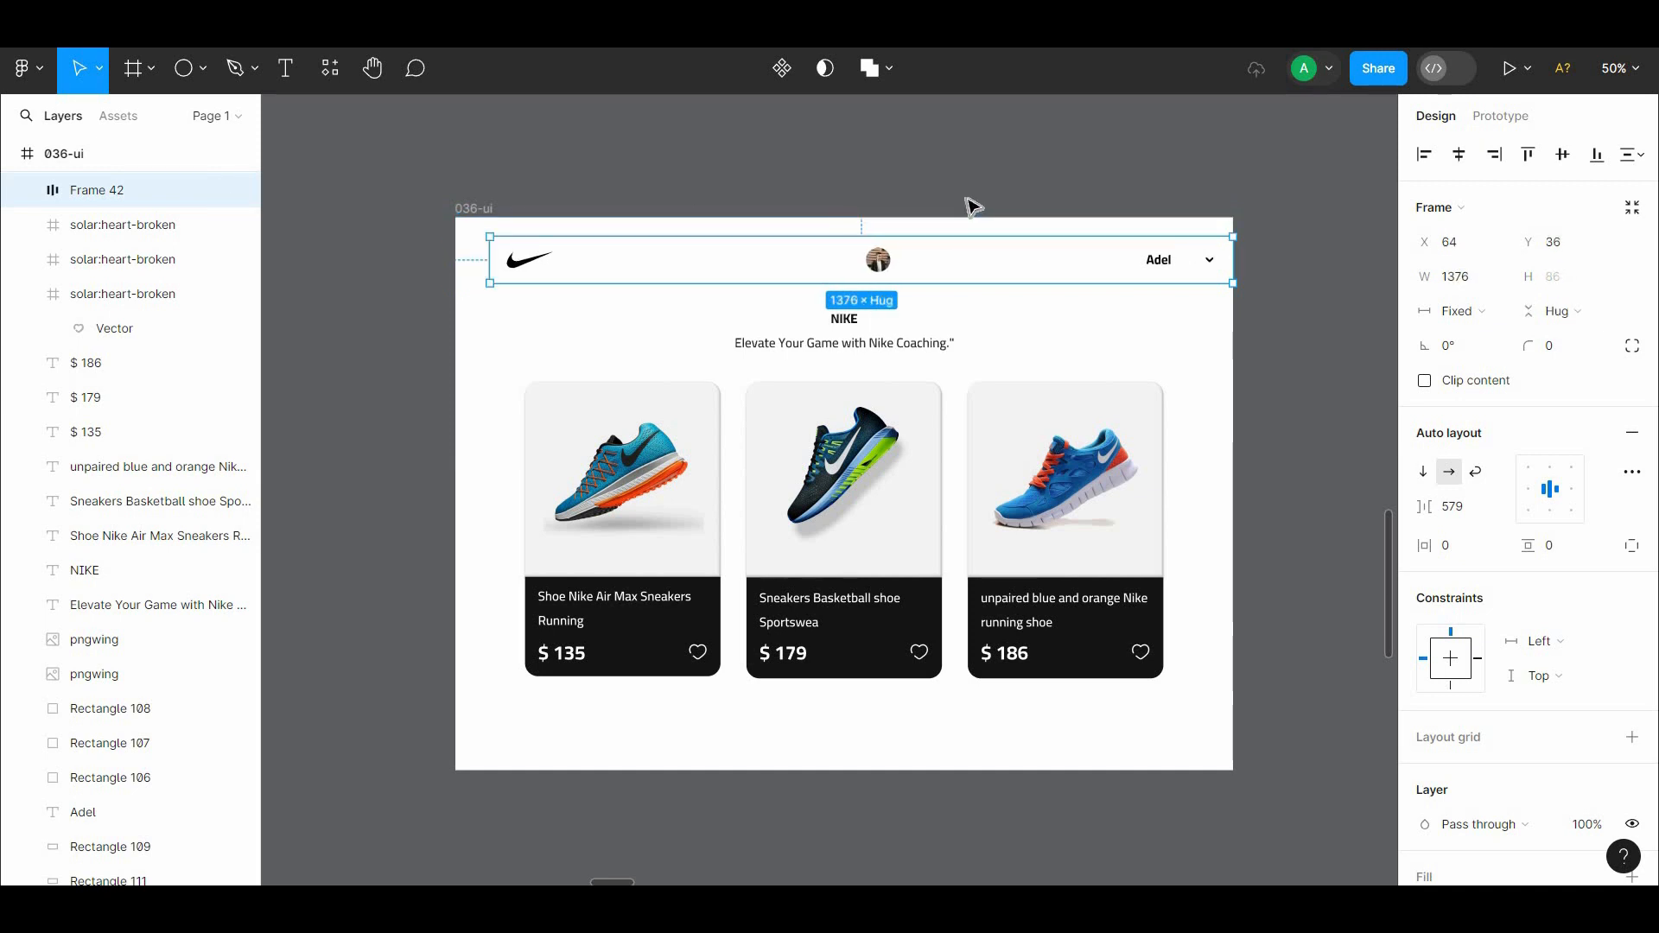
{"action": "key", "text": "ctrl+z"}
{"action": "left_click", "coordinate": [1020, 188]}
Group the masked profile photo, the profile name text and the dropdown arrow in the header
{"action": "double_click", "coordinate": [1123, 265]}
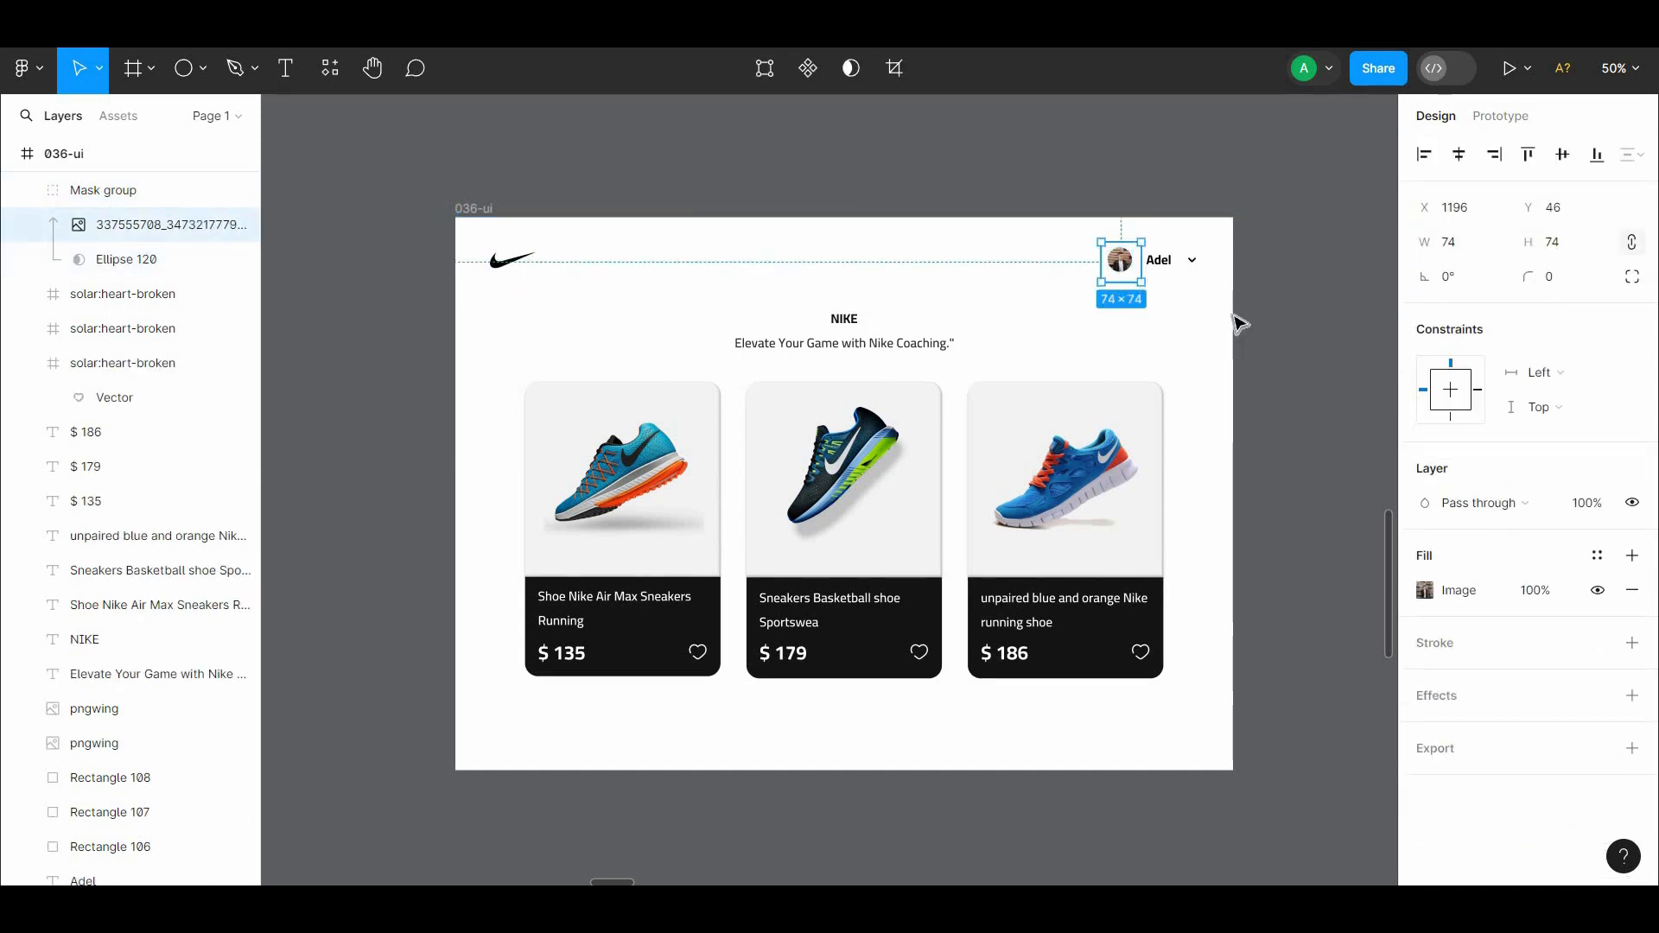
{"action": "left_click", "coordinate": [1243, 321]}
{"action": "left_click", "coordinate": [1130, 261]}
{"action": "left_click", "coordinate": [1161, 261], "text": "shift"}
{"action": "left_click", "coordinate": [1191, 261], "text": "shift"}
{"action": "right_click", "coordinate": [1176, 262]}
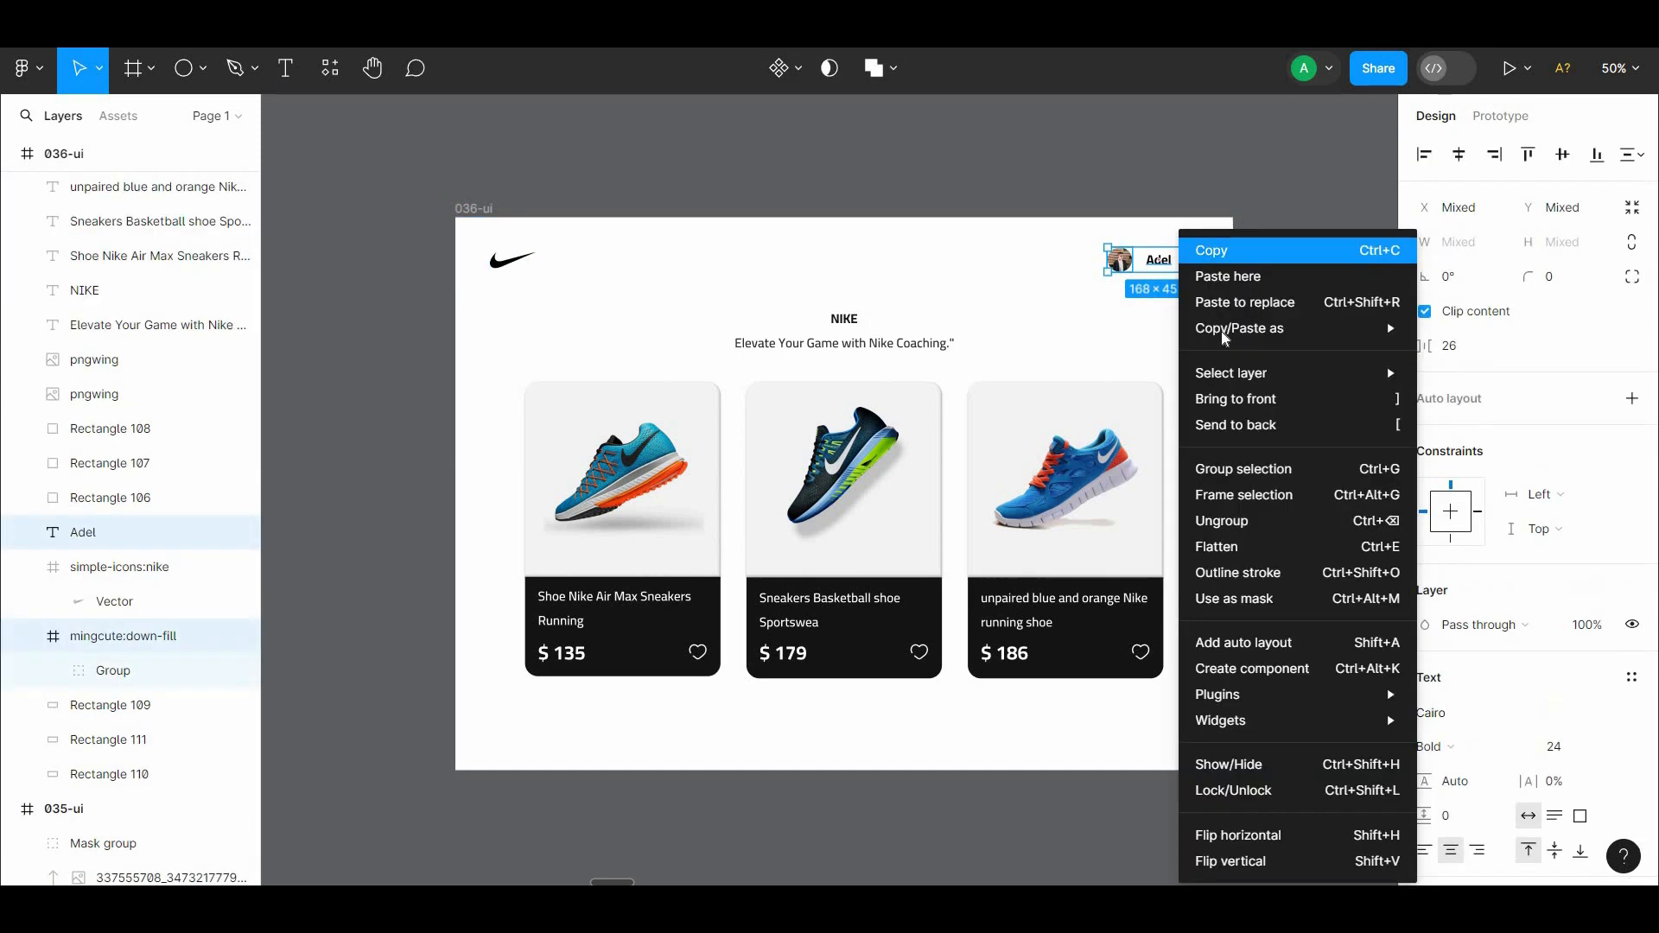
{"action": "left_click", "coordinate": [1246, 468]}
Add an auto layout to the Nike logo together with the profile group
{"action": "left_click", "coordinate": [518, 265], "text": "shift"}
{"action": "right_click", "coordinate": [519, 264]}
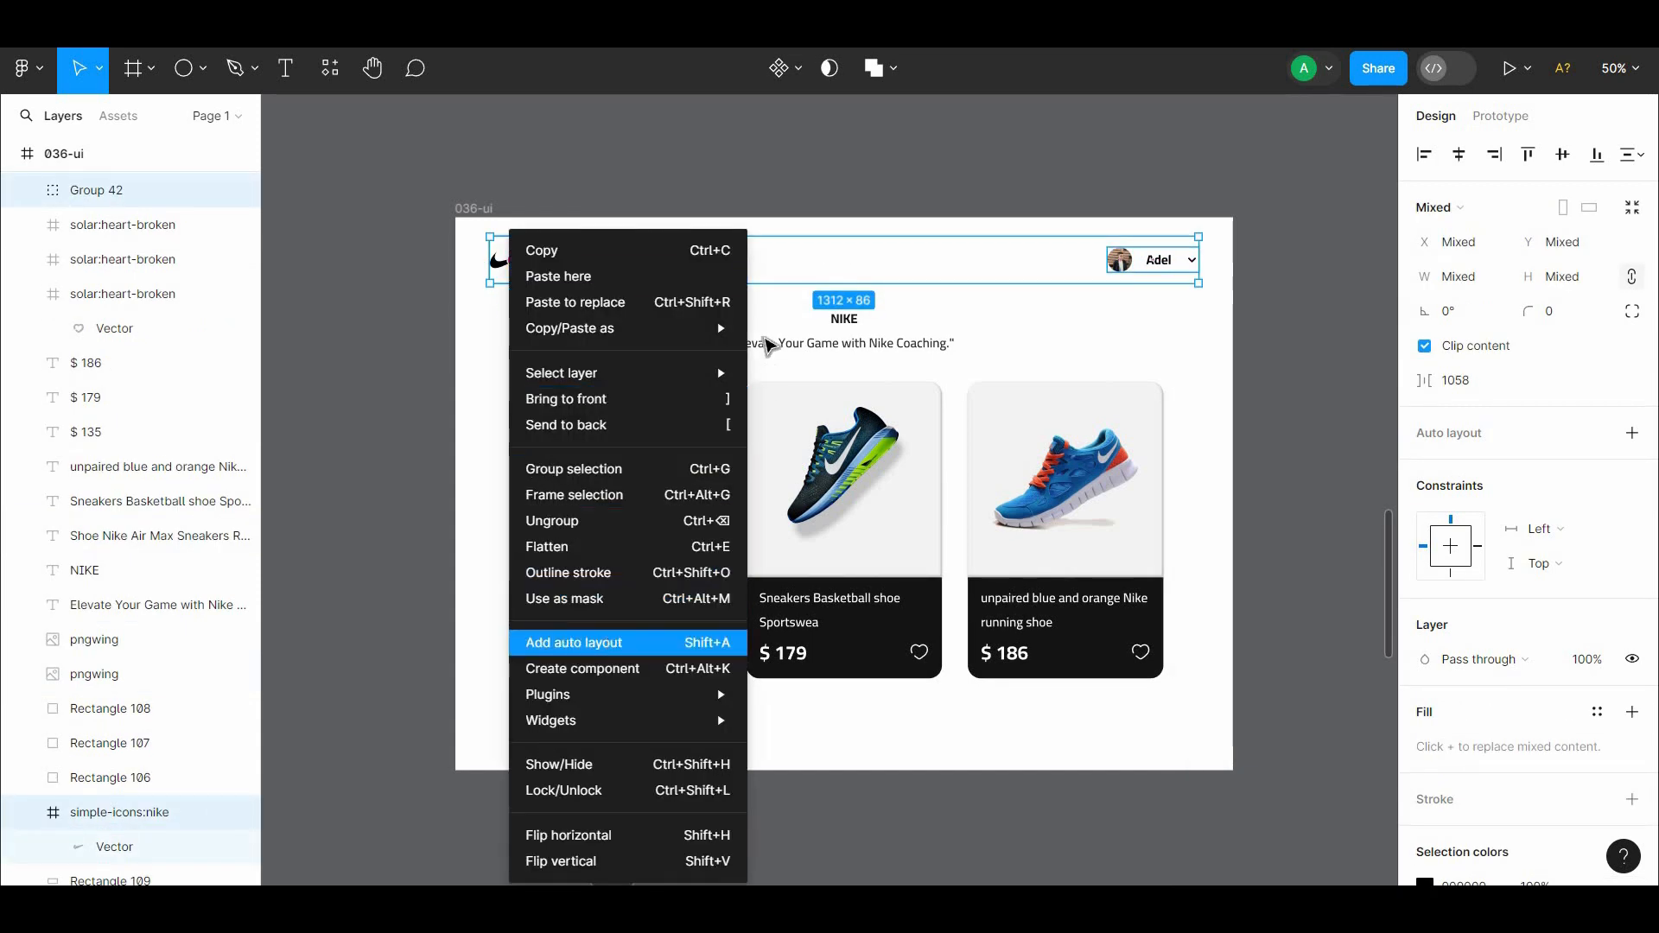
{"action": "left_click", "coordinate": [596, 640]}
{"action": "right_click", "coordinate": [758, 267]}
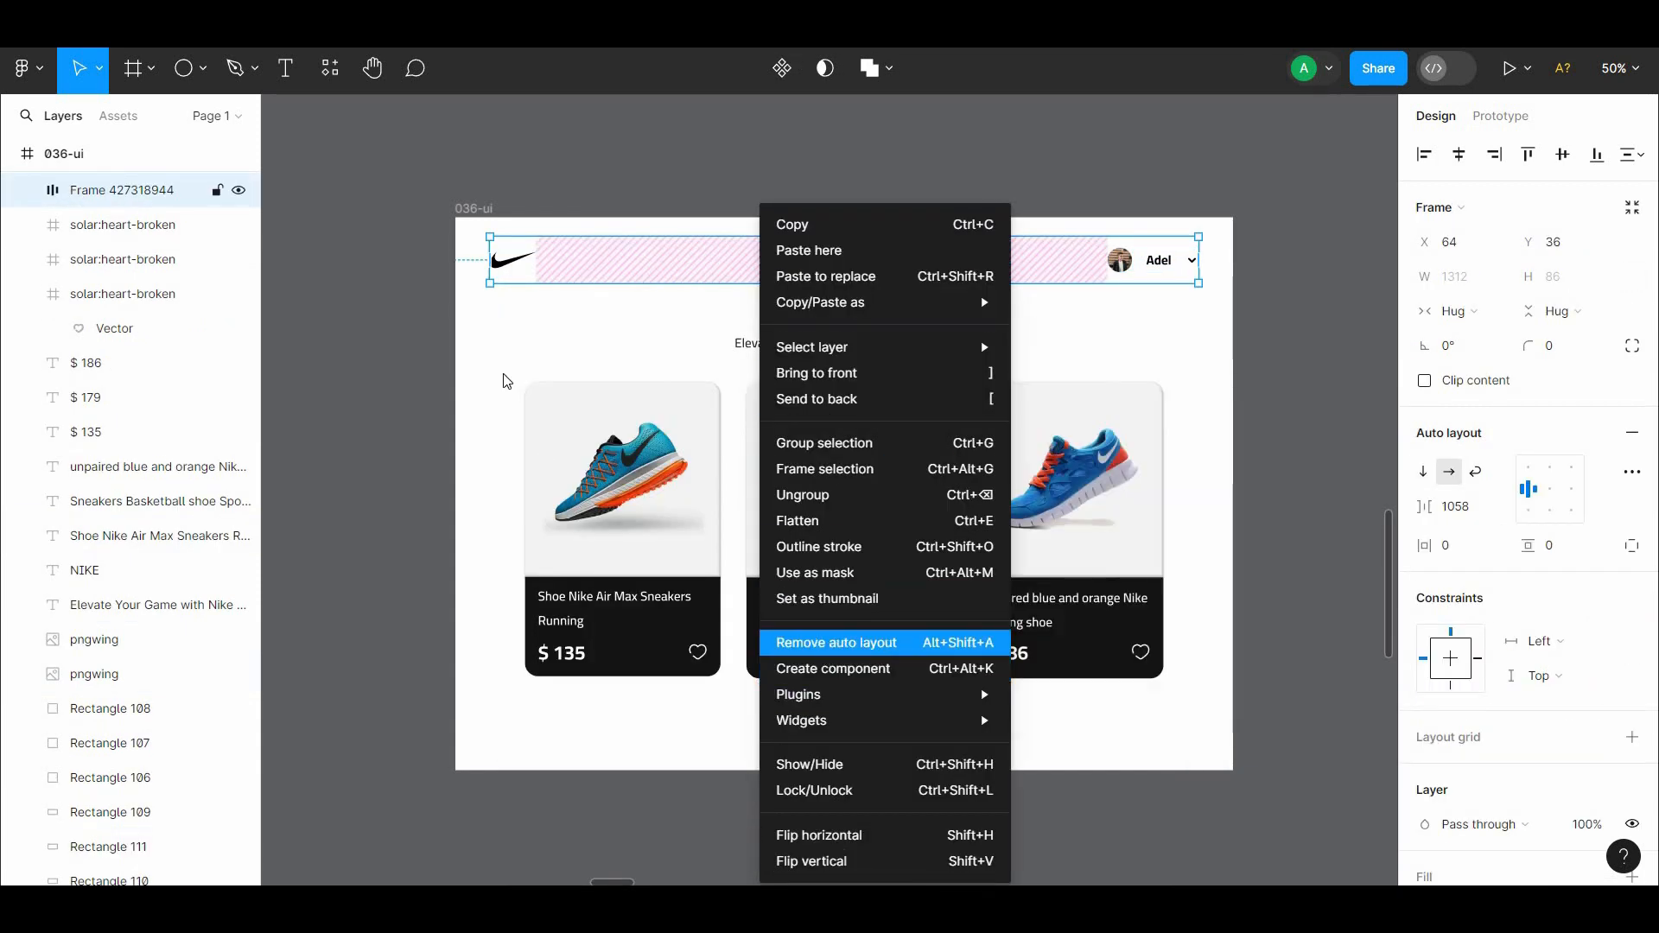
Resize the header auto-layout frame to 1440 × 122 flush with the page's top edge, and centre its contents
{"action": "left_click", "coordinate": [491, 278]}
{"action": "left_click_drag", "start_coordinate": [491, 278], "coordinate": [455, 282]}
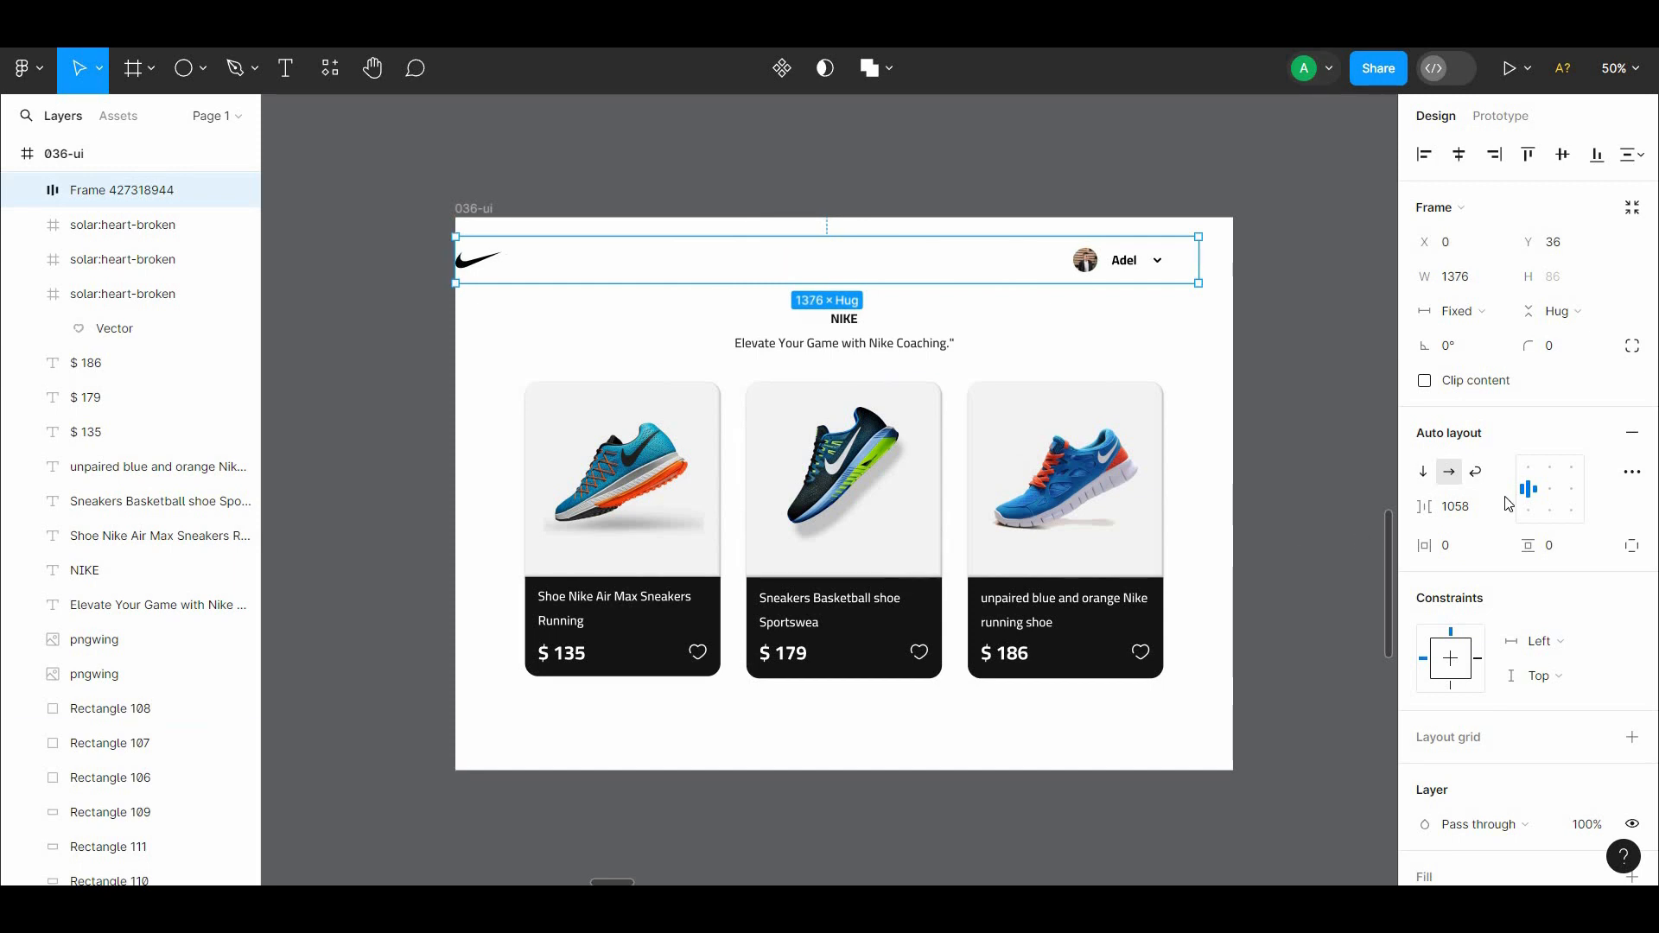
{"action": "left_click", "coordinate": [1547, 501]}
{"action": "left_click_drag", "start_coordinate": [1199, 282], "coordinate": [1233, 282]}
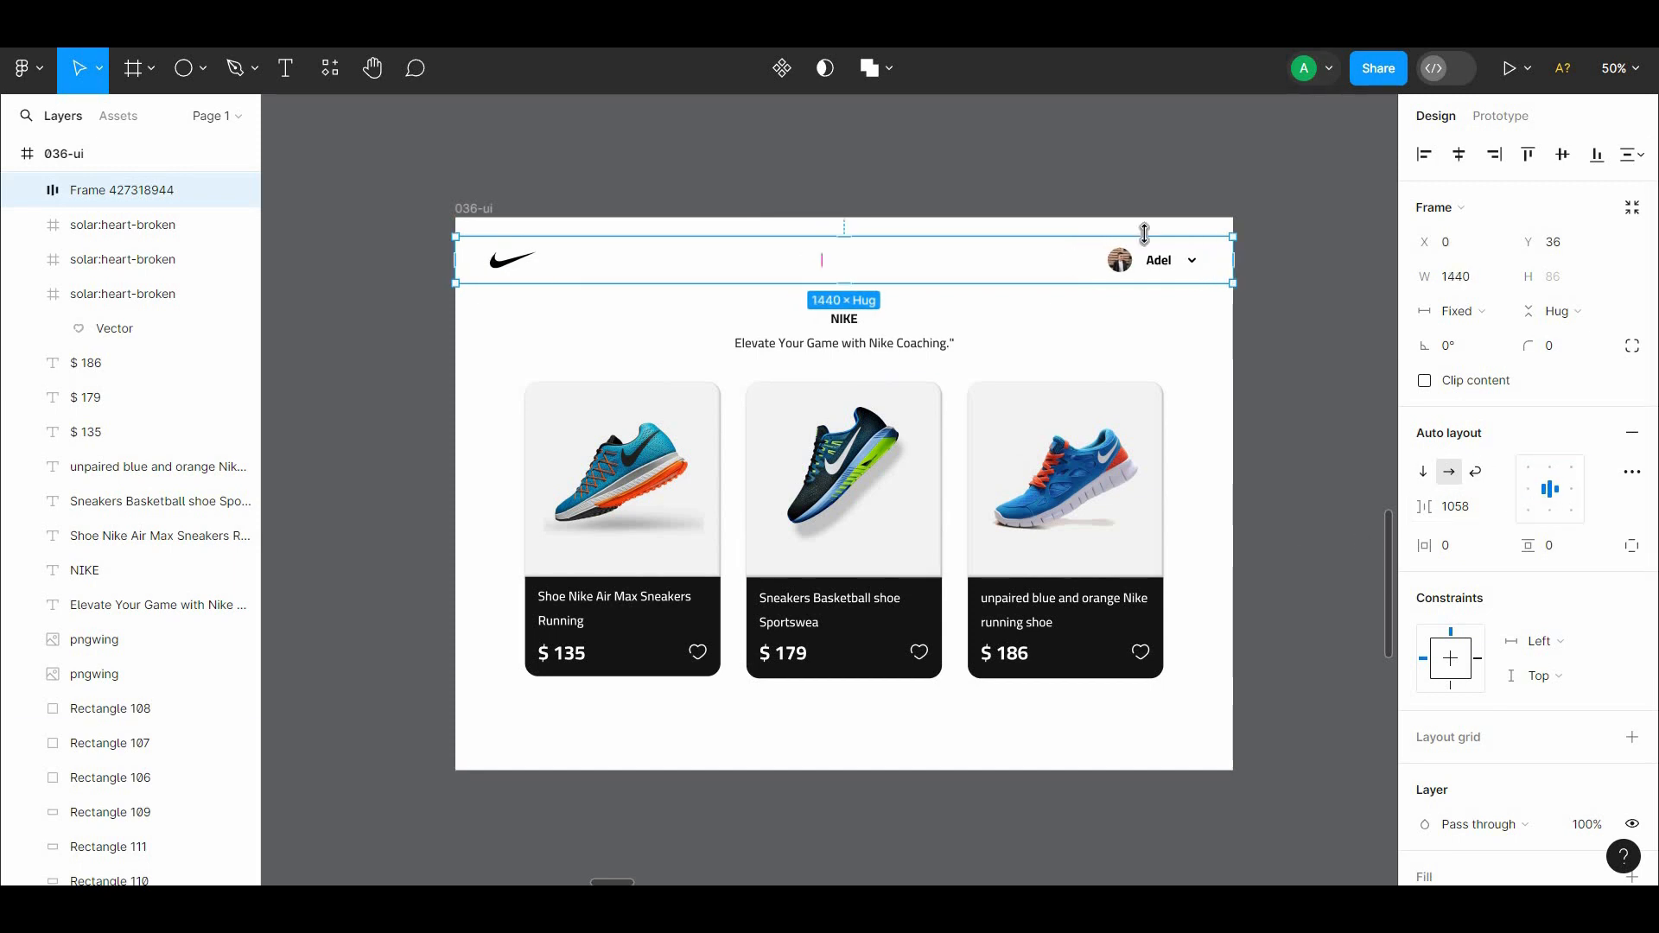
{"action": "left_click_drag", "start_coordinate": [1142, 236], "coordinate": [1141, 217]}
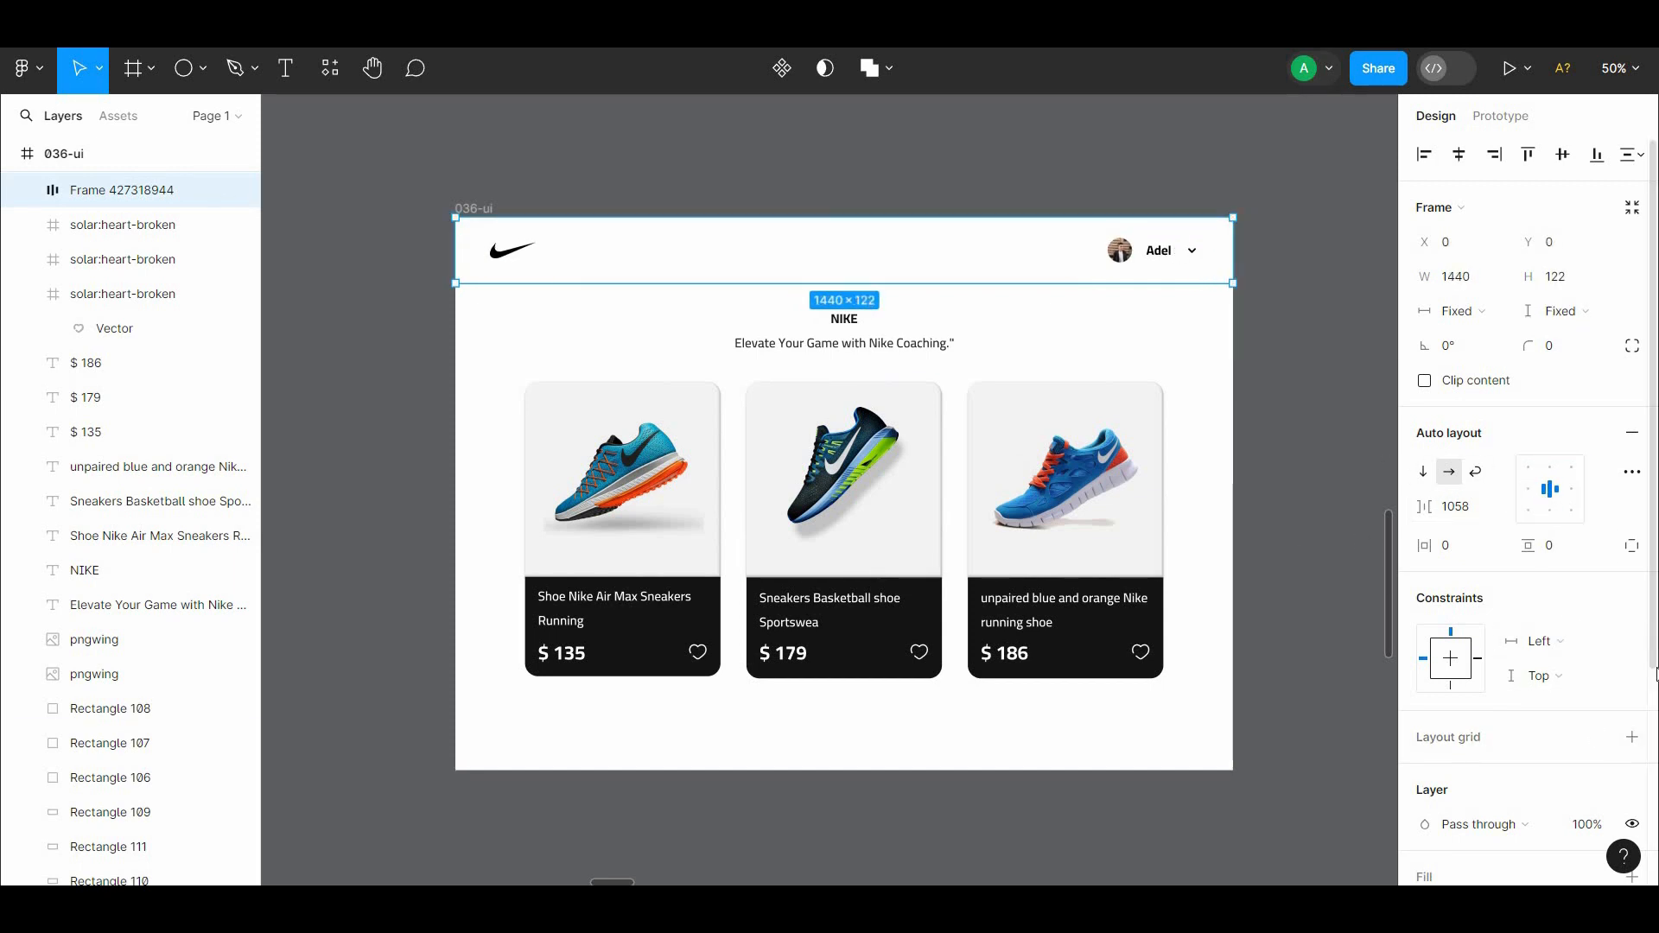
Try a light grey F2F2F2 fill on the header frame
{"action": "scroll", "coordinate": [1624, 659], "scroll_direction": "down", "scroll_amount": 3}
{"action": "left_click", "coordinate": [1628, 698]}
{"action": "left_click", "coordinate": [1425, 728]}
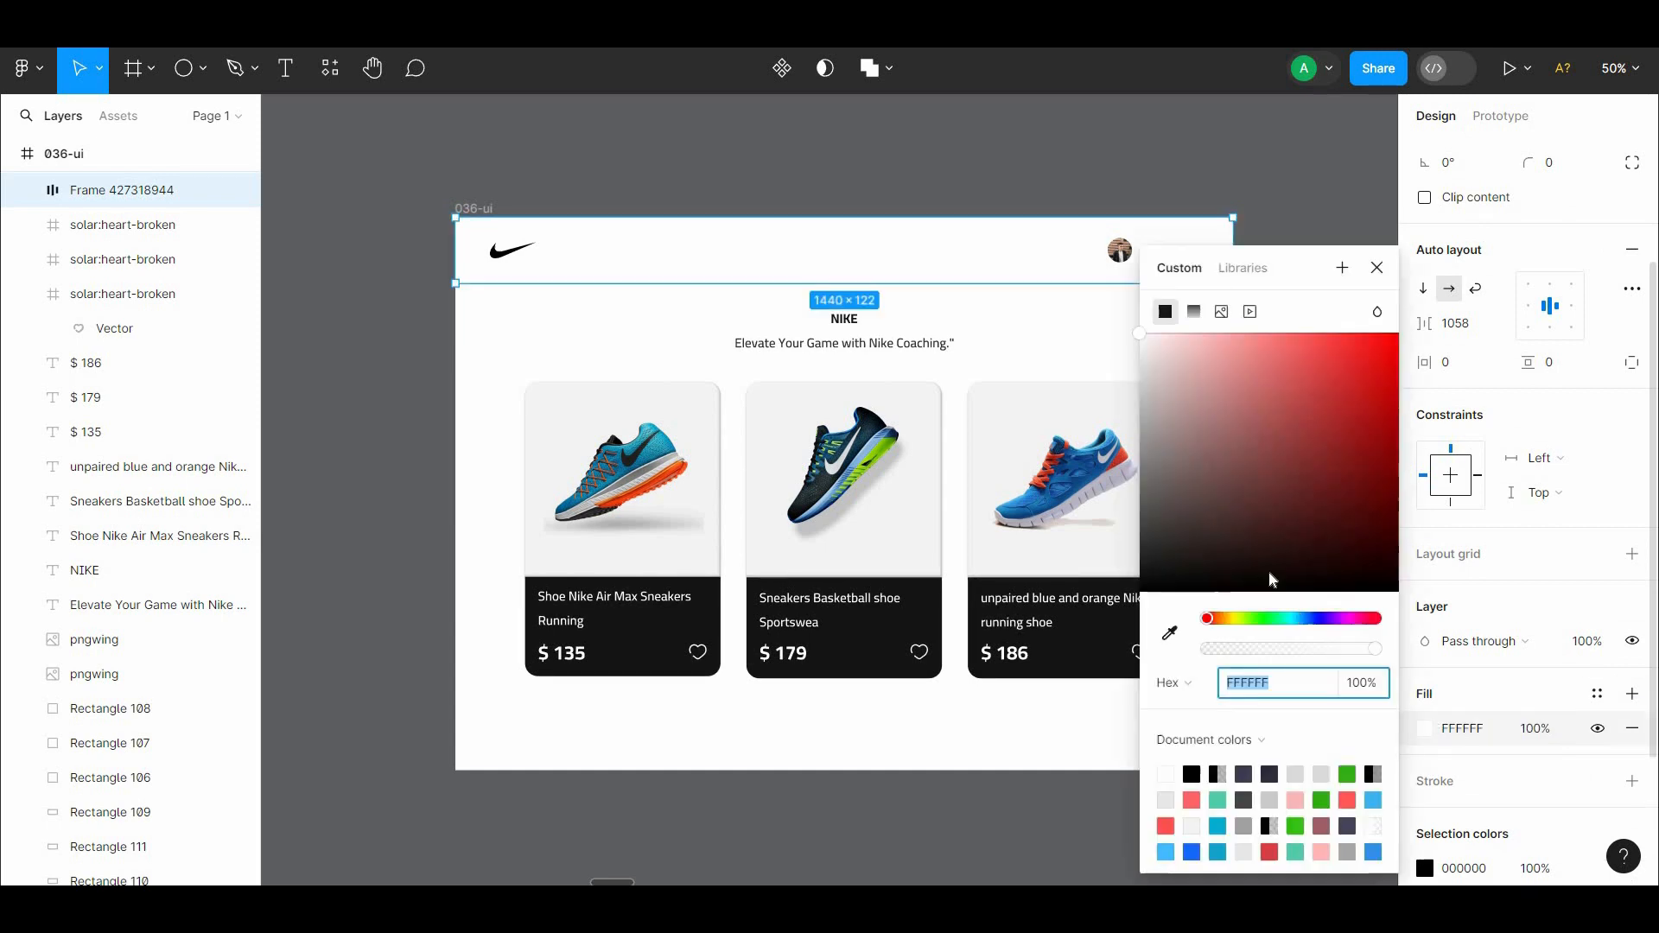
{"action": "left_click_drag", "start_coordinate": [1271, 579], "coordinate": [1139, 596]}
{"action": "left_click_drag", "start_coordinate": [1359, 649], "coordinate": [1227, 653]}
{"action": "left_click_drag", "start_coordinate": [1128, 472], "coordinate": [1139, 596]}
{"action": "mouse_move", "coordinate": [1237, 651]}
{"action": "left_mouse_down"}
{"action": "mouse_move", "coordinate": [1276, 651]}
{"action": "mouse_move", "coordinate": [1228, 650]}
{"action": "left_mouse_up"}
{"action": "left_click", "coordinate": [1173, 642]}
{"action": "left_click", "coordinate": [1028, 429]}
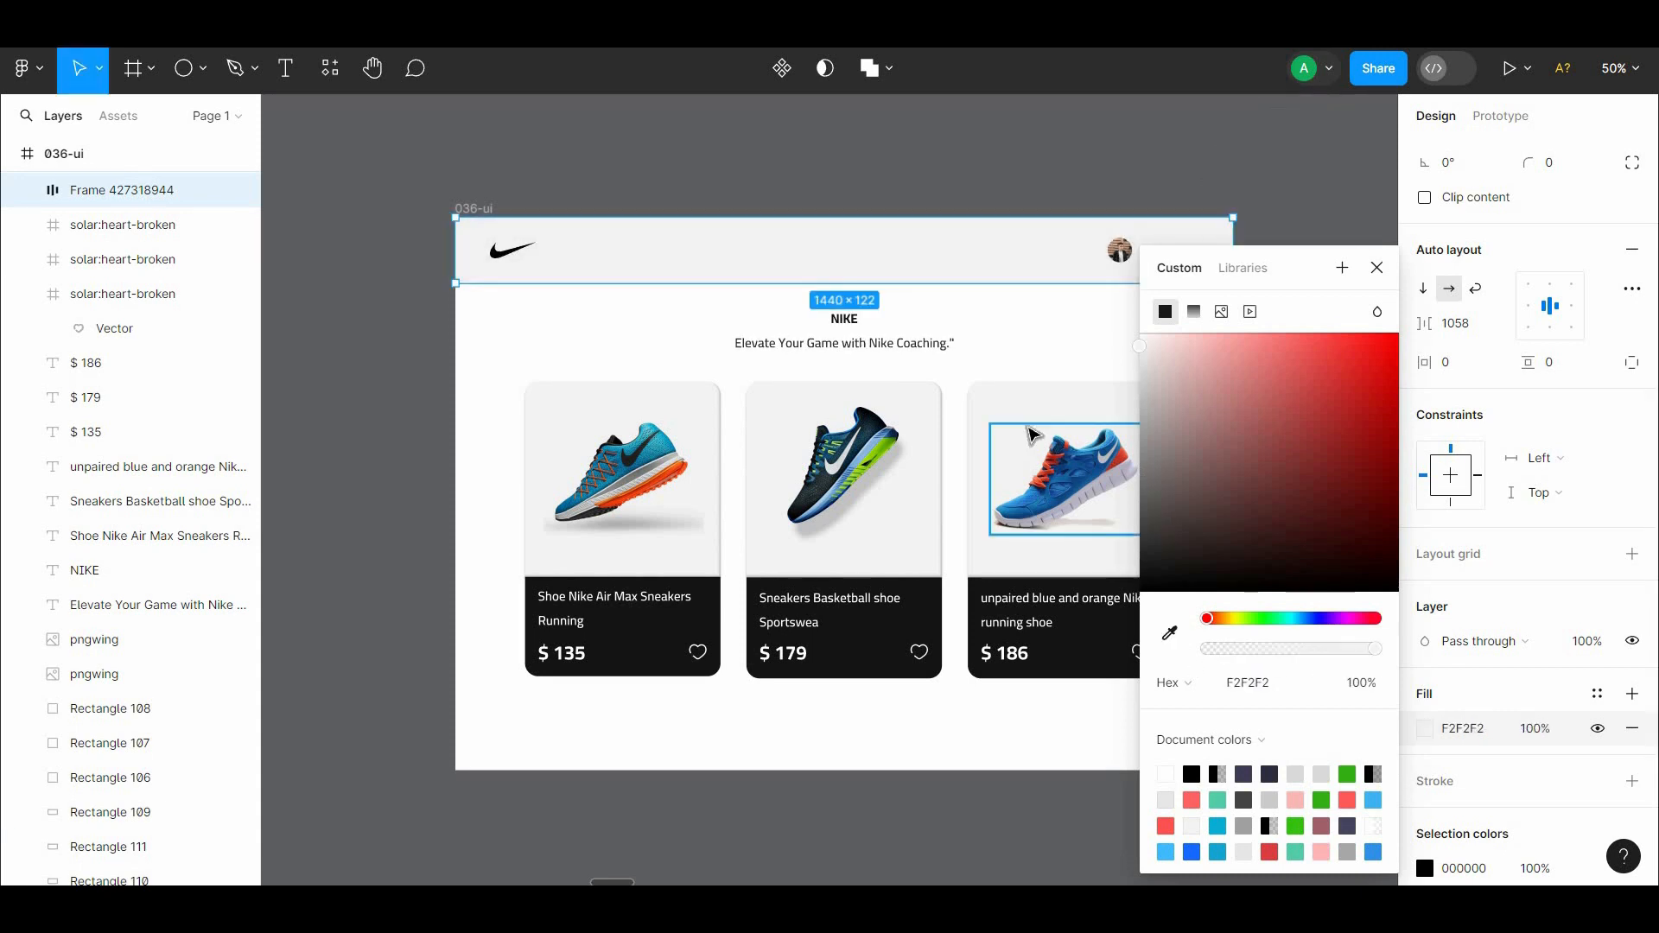
Add an inside stroke of 1 in AAAAAA to the header frame and remove its fill
{"action": "scroll", "coordinate": [1652, 735], "scroll_direction": "down", "scroll_amount": 1}
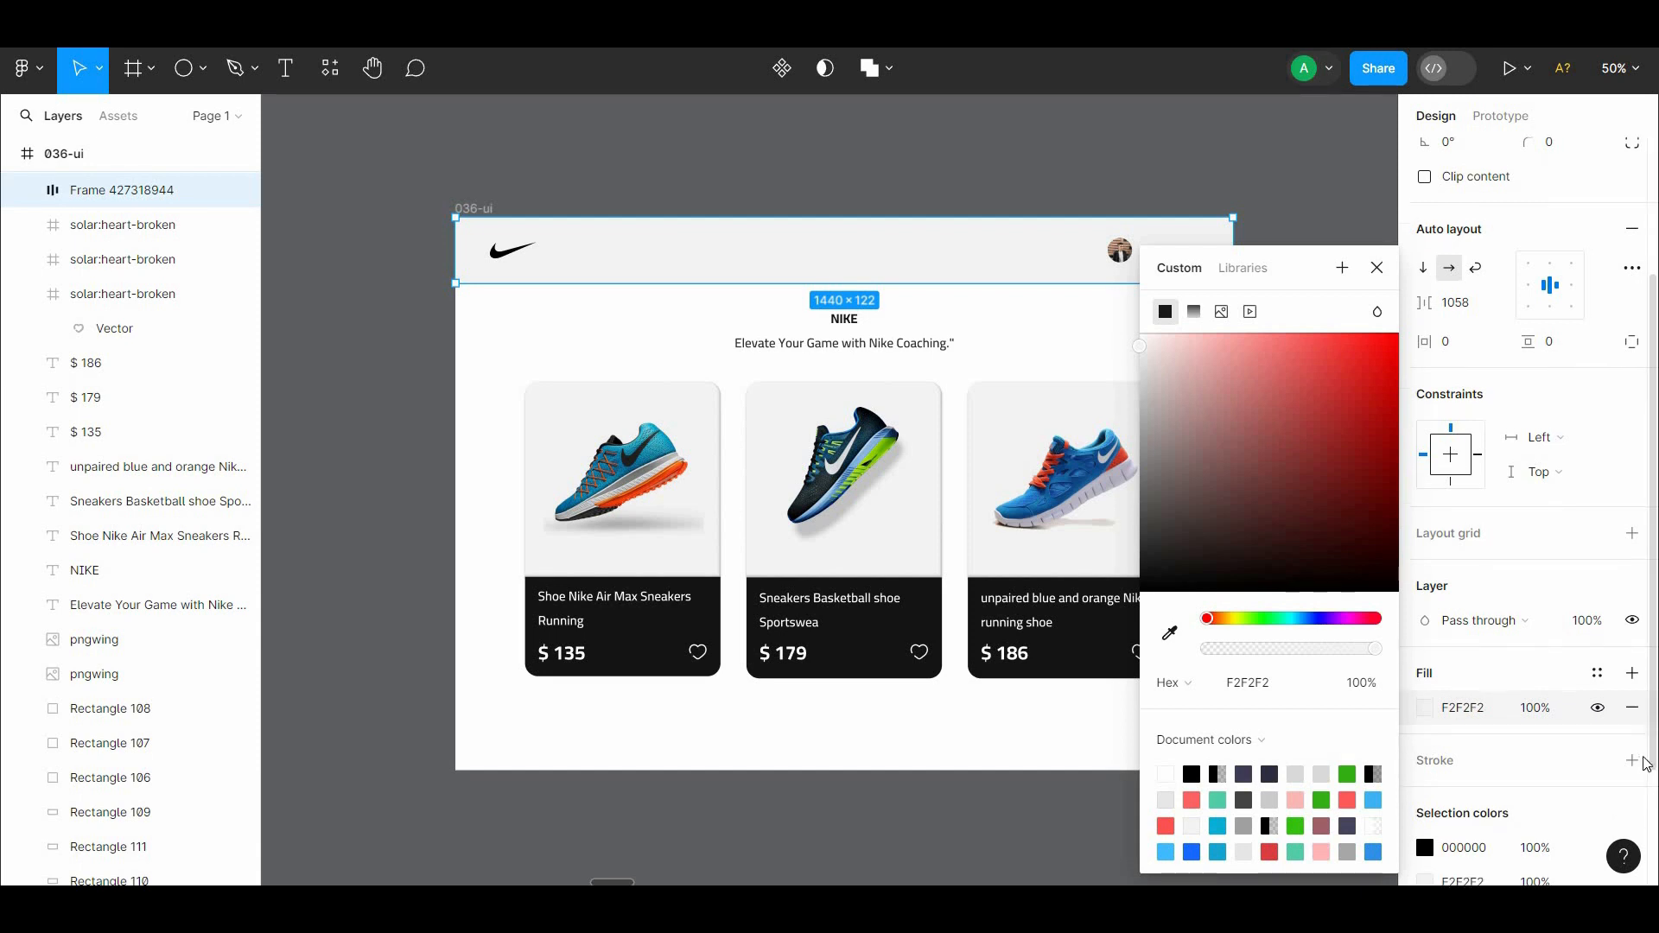
{"action": "left_click", "coordinate": [1632, 758]}
{"action": "left_click", "coordinate": [1425, 791]}
{"action": "mouse_move", "coordinate": [1231, 513]}
{"action": "left_mouse_down"}
{"action": "mouse_move", "coordinate": [1129, 366]}
{"action": "mouse_move", "coordinate": [1120, 419]}
{"action": "left_mouse_up"}
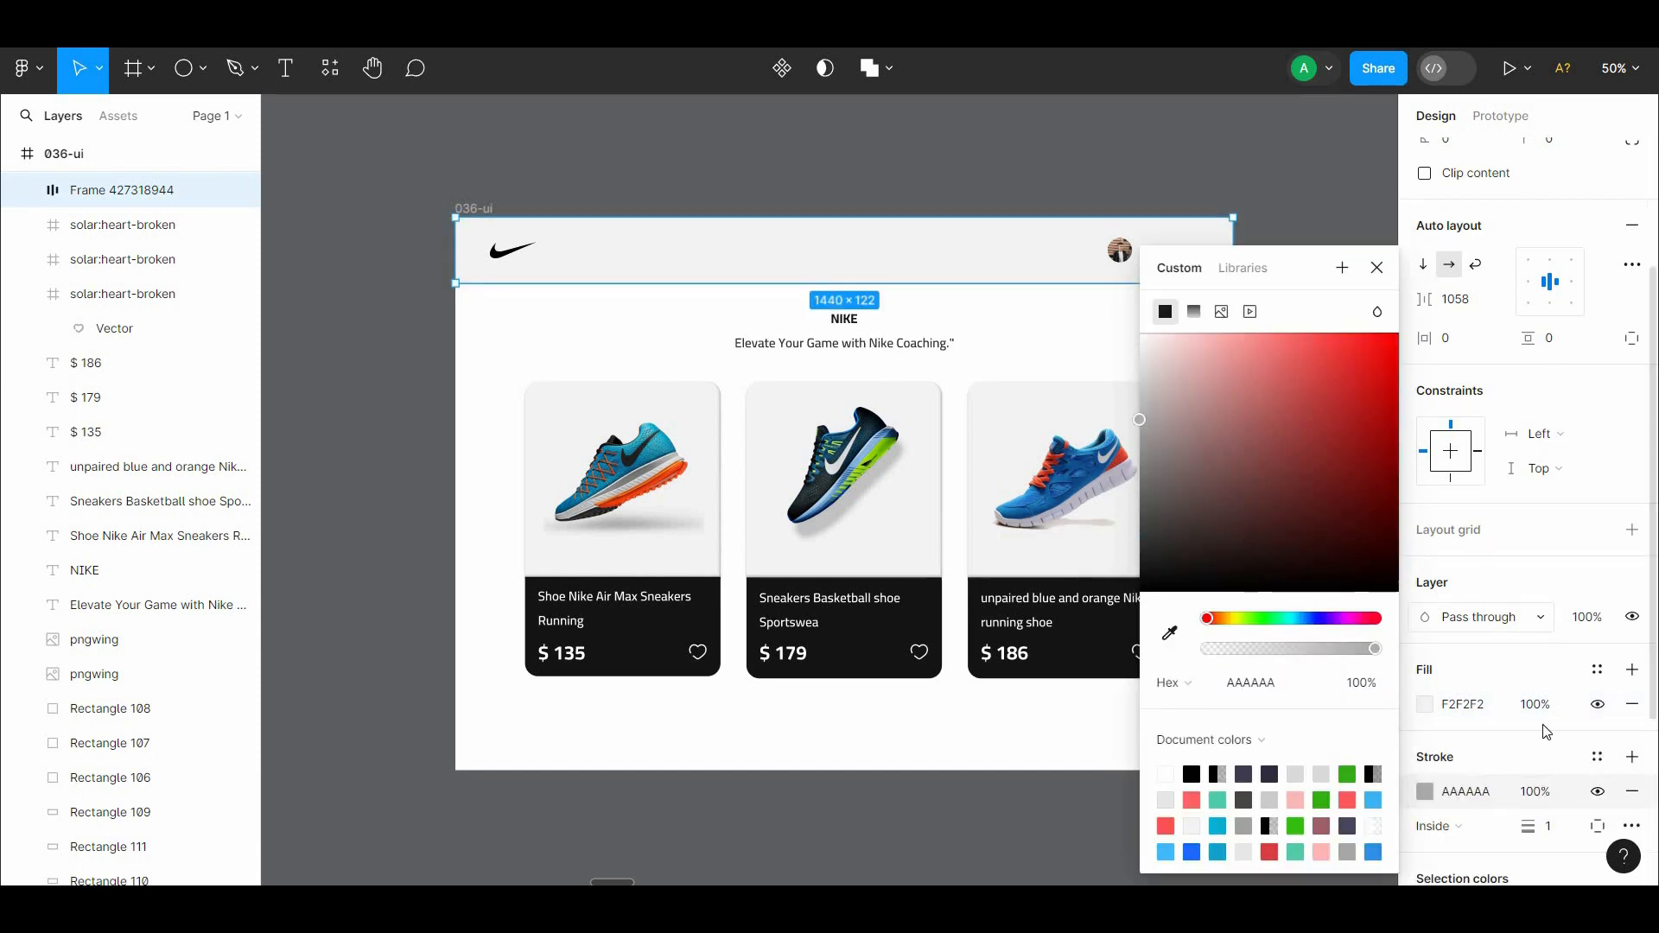
{"action": "left_click", "coordinate": [1569, 687]}
{"action": "left_click", "coordinate": [1282, 508]}
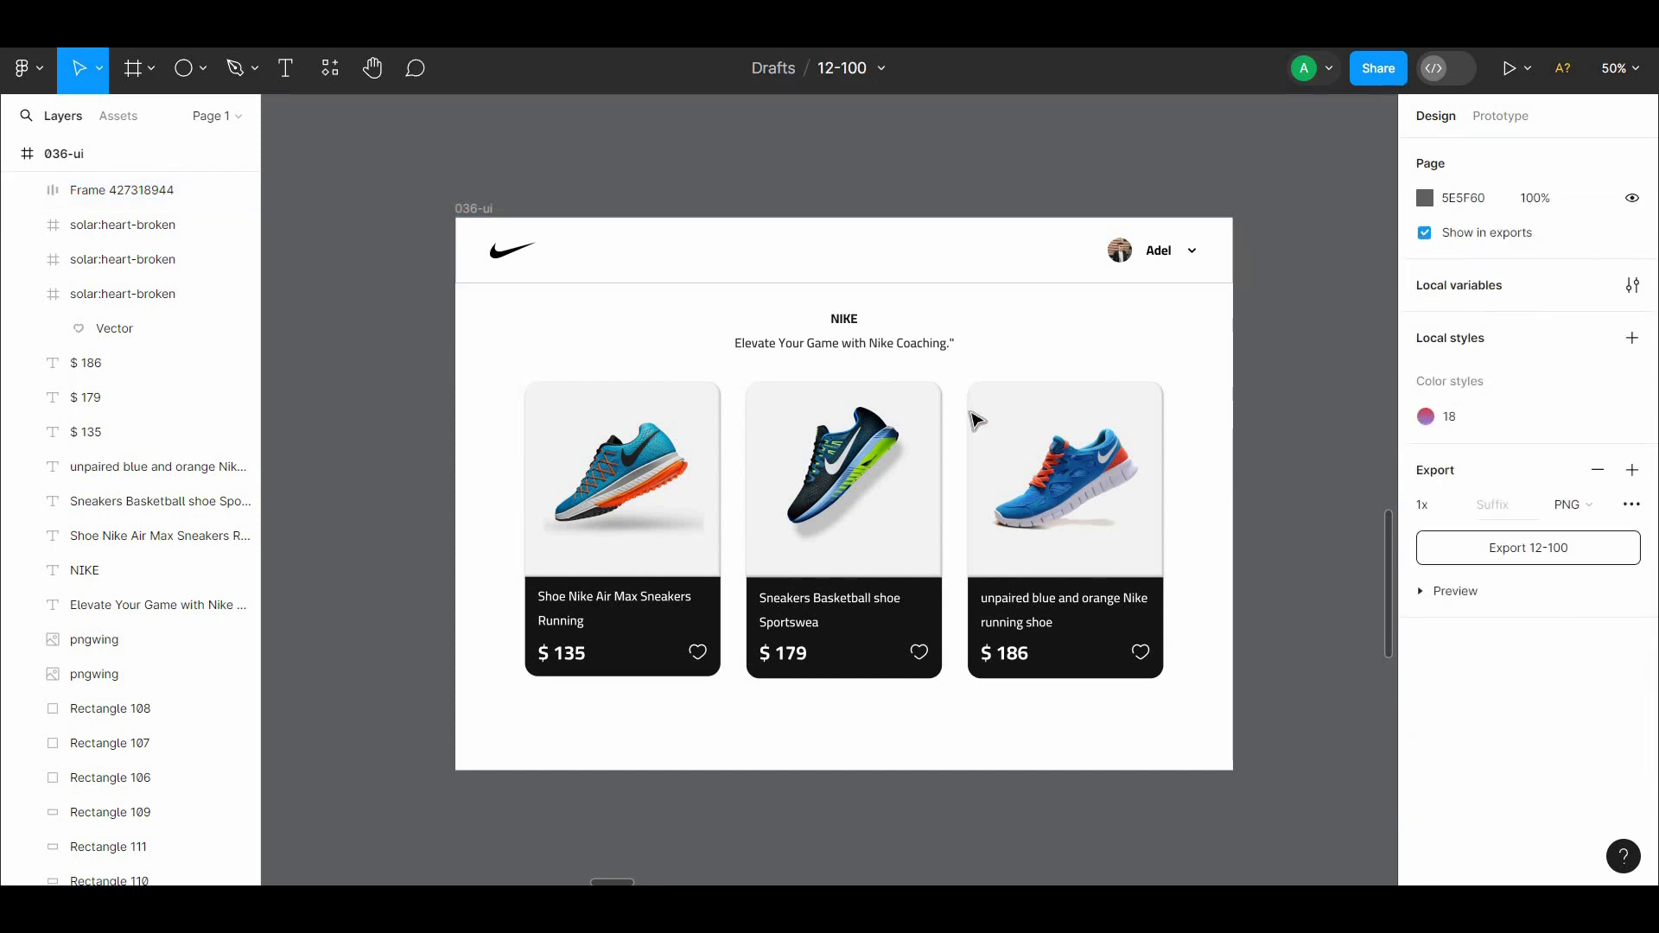
{"action": "left_click", "coordinate": [575, 281]}
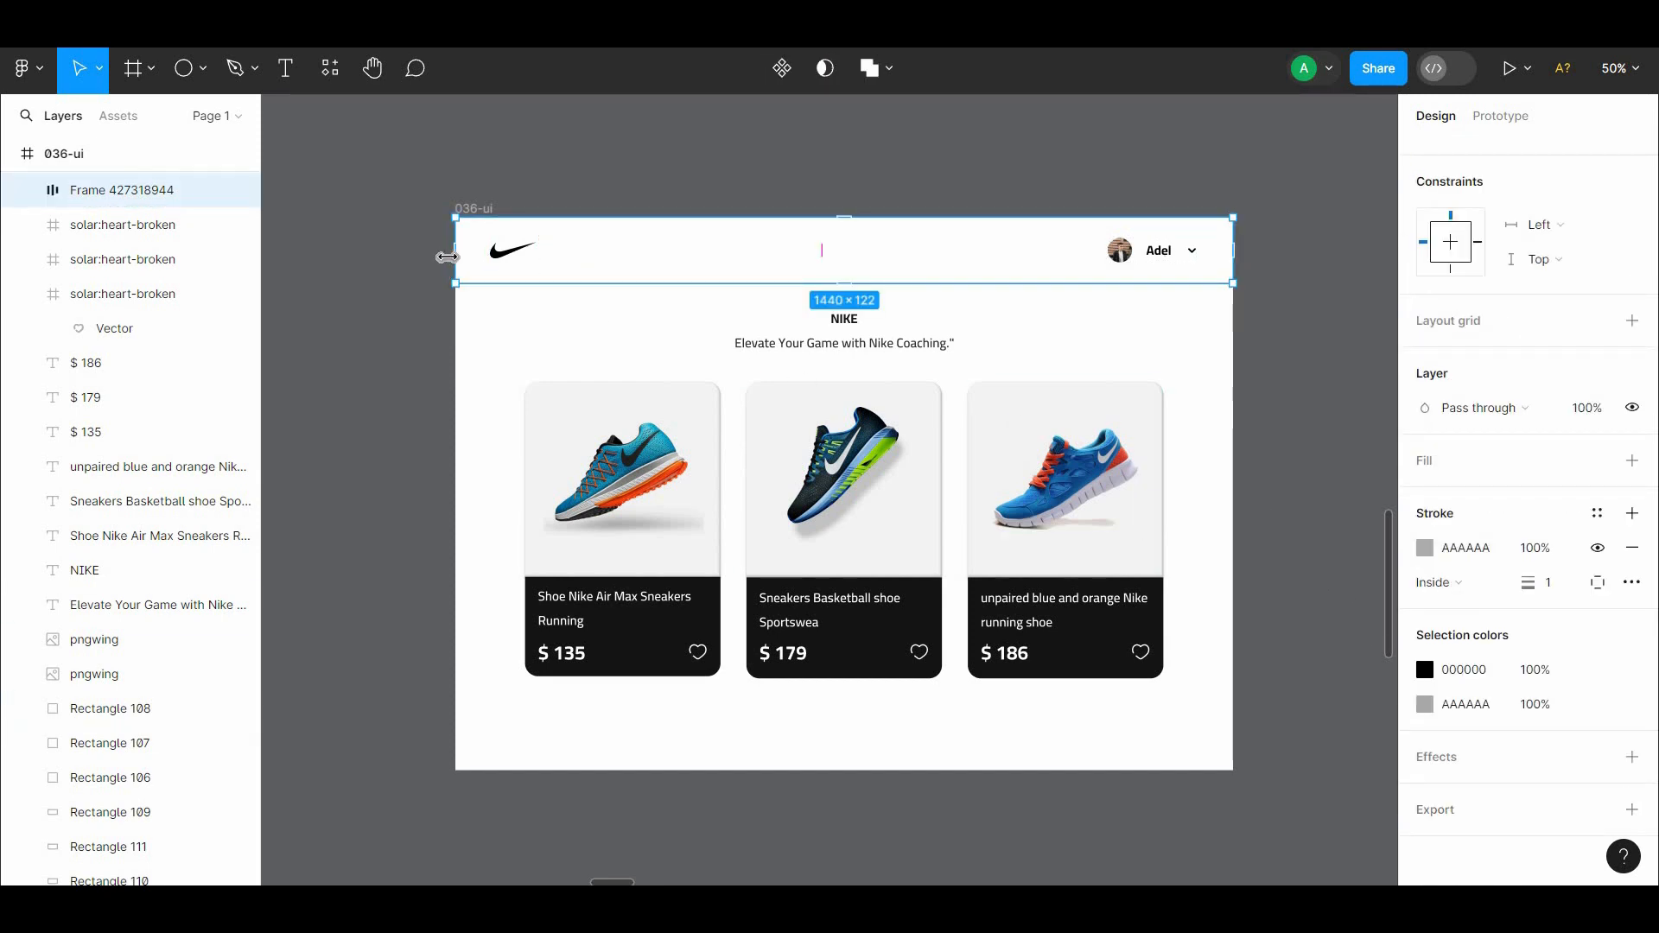
{"action": "left_click", "coordinate": [432, 450]}
{"action": "scroll", "coordinate": [448, 430], "scroll_direction": "down", "scroll_amount": 1}
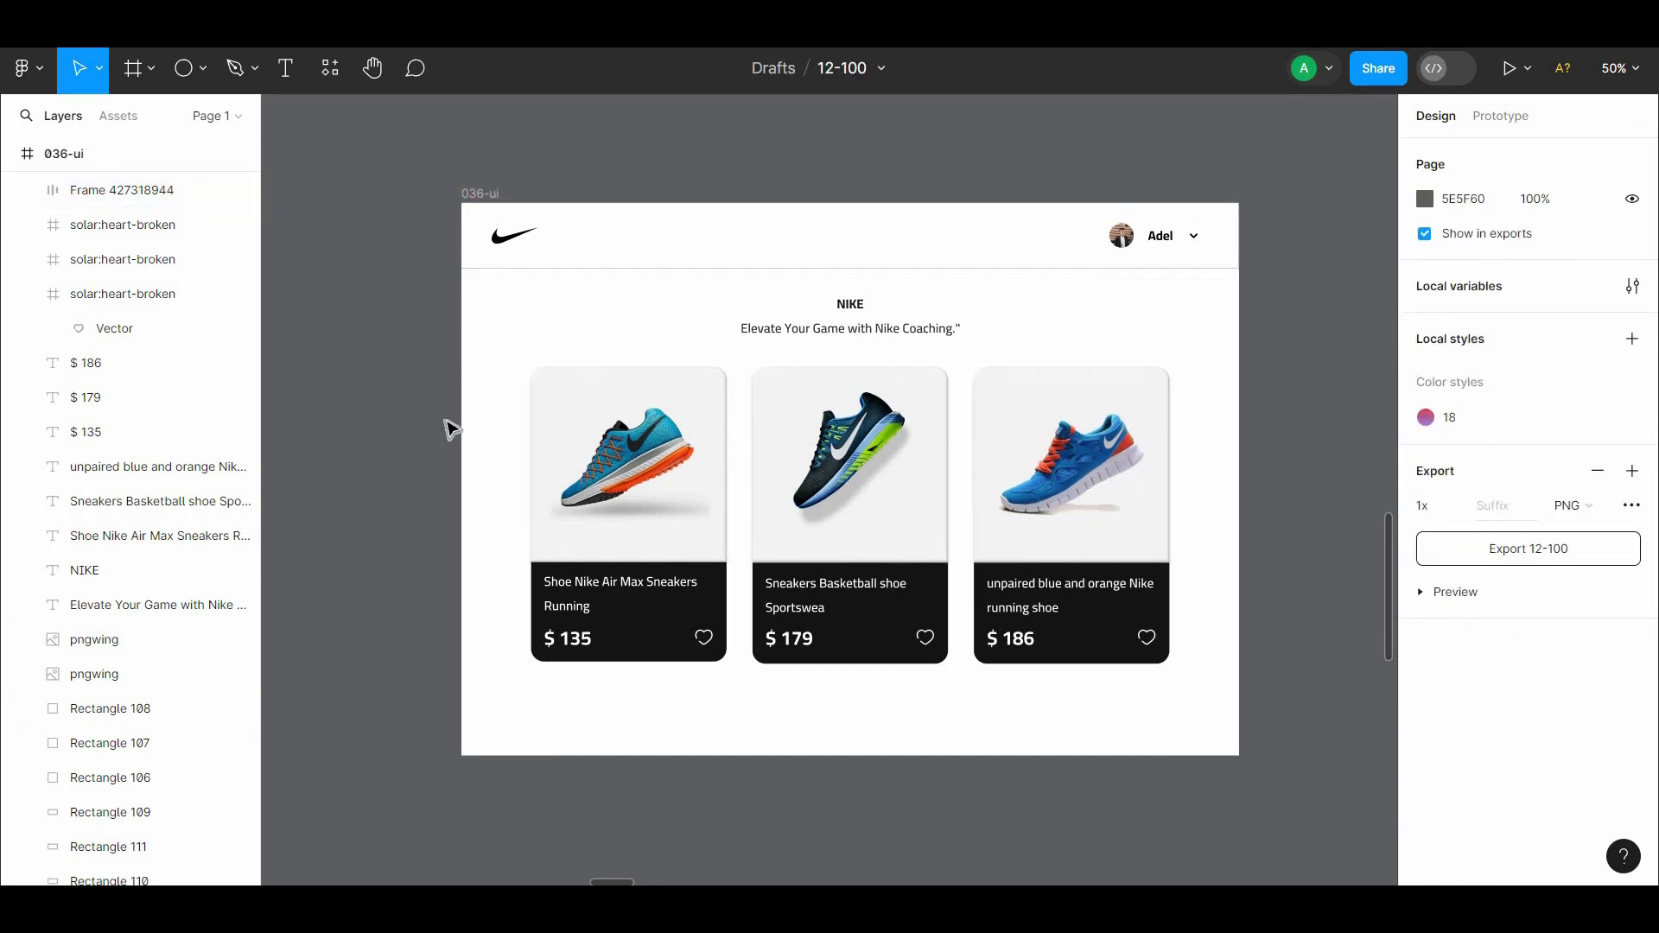
{"action": "left_click", "coordinate": [624, 246]}
{"action": "left_click", "coordinate": [1312, 255]}
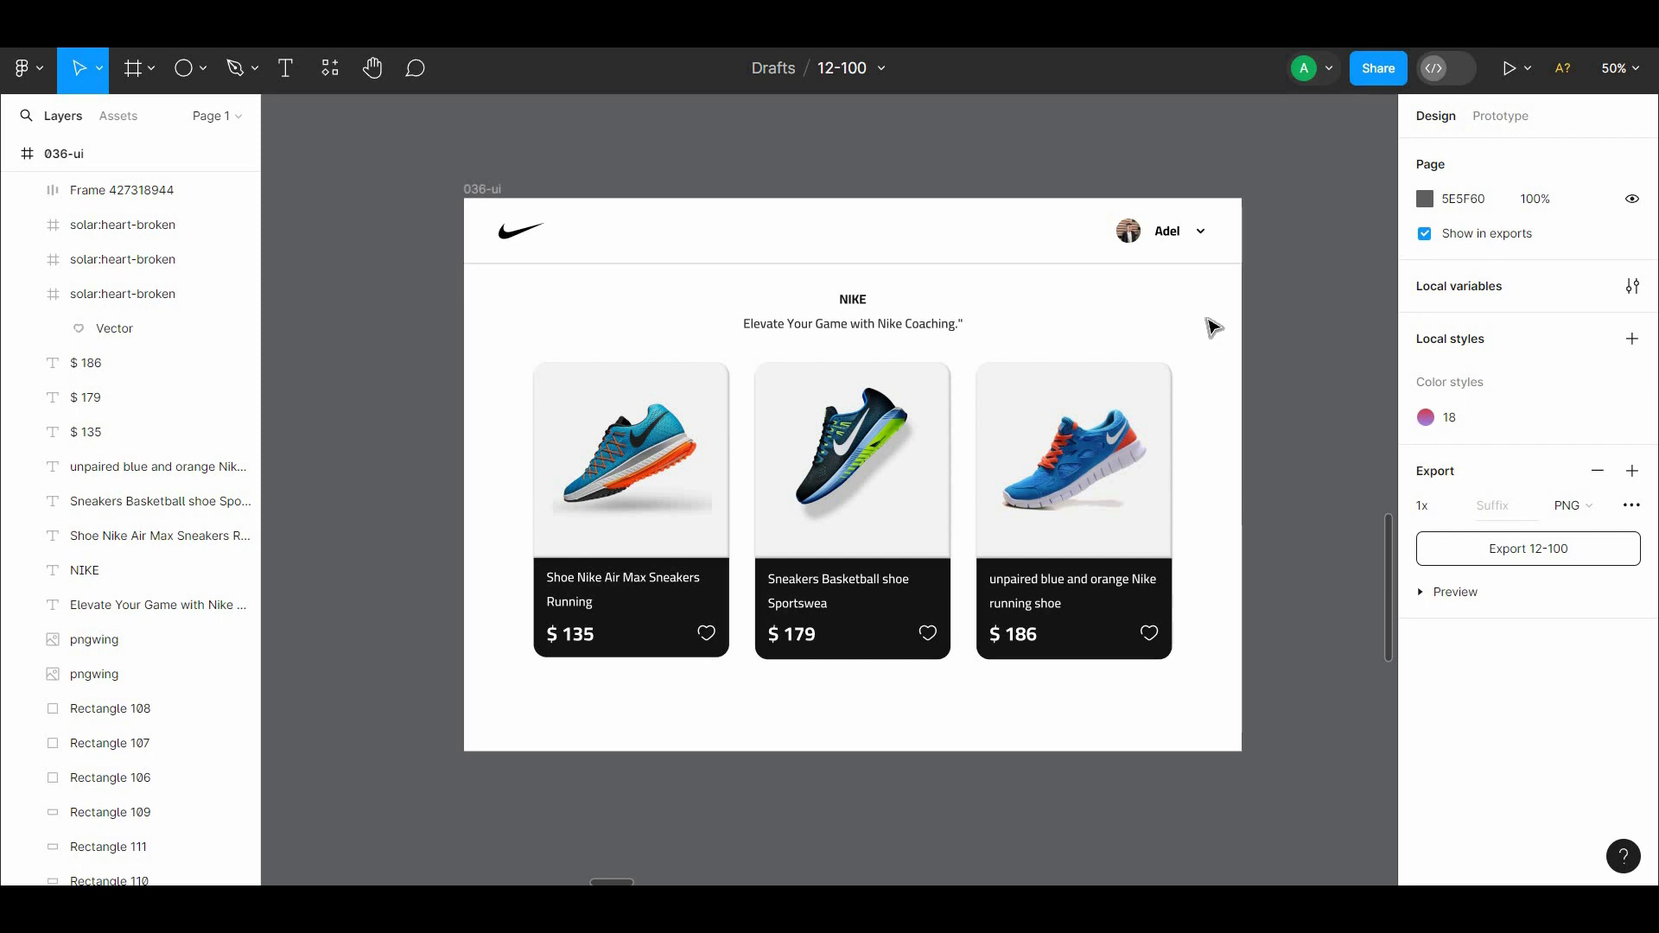
Add an opening quotation mark to the tagline so it reads "Elevate Your Game with Nike Coaching."
{"action": "left_click", "coordinate": [856, 325]}
{"action": "key", "text": "Return"}
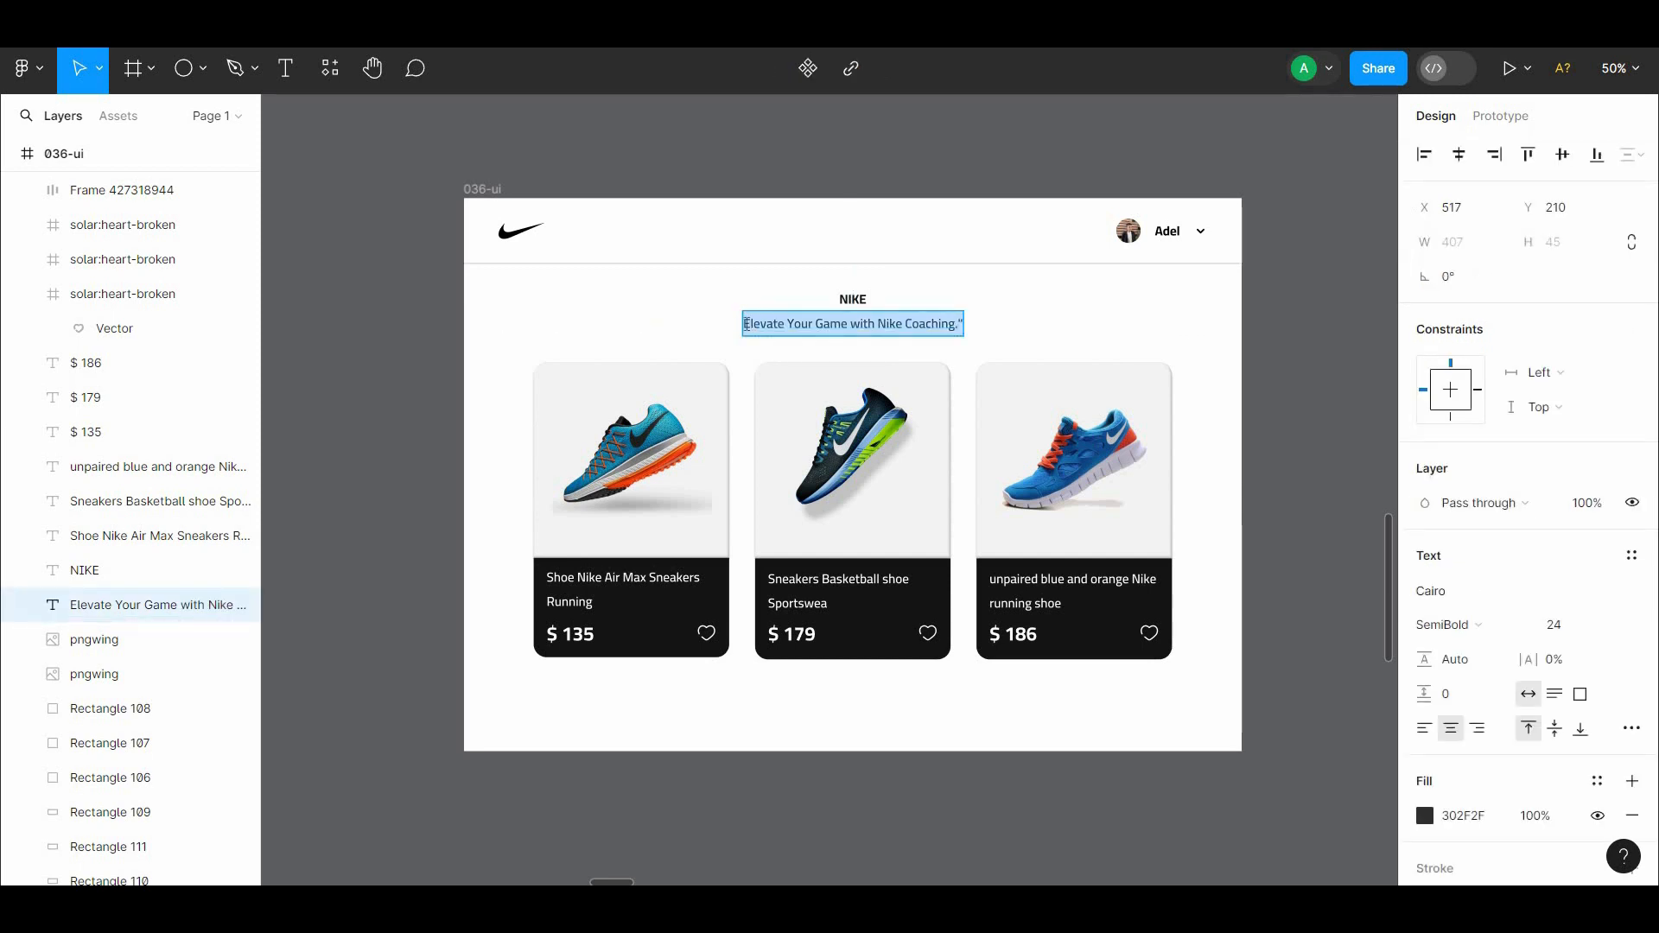
{"action": "key", "text": "Left"}
{"action": "type", "text": "\""}
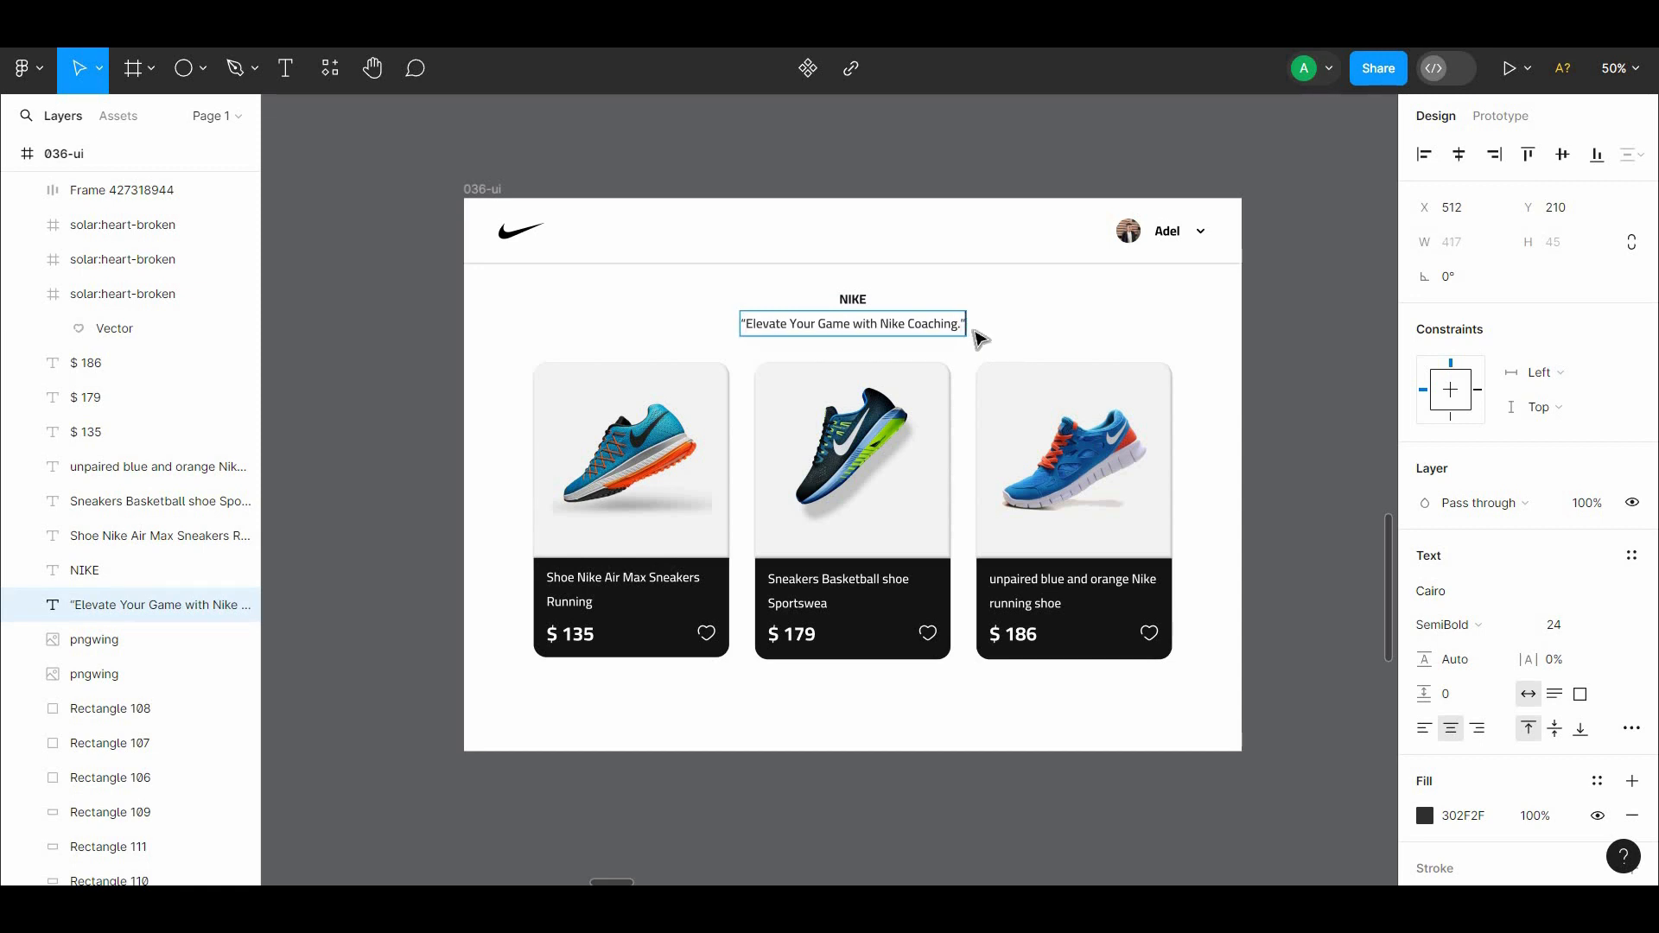
{"action": "left_click", "coordinate": [1020, 336]}
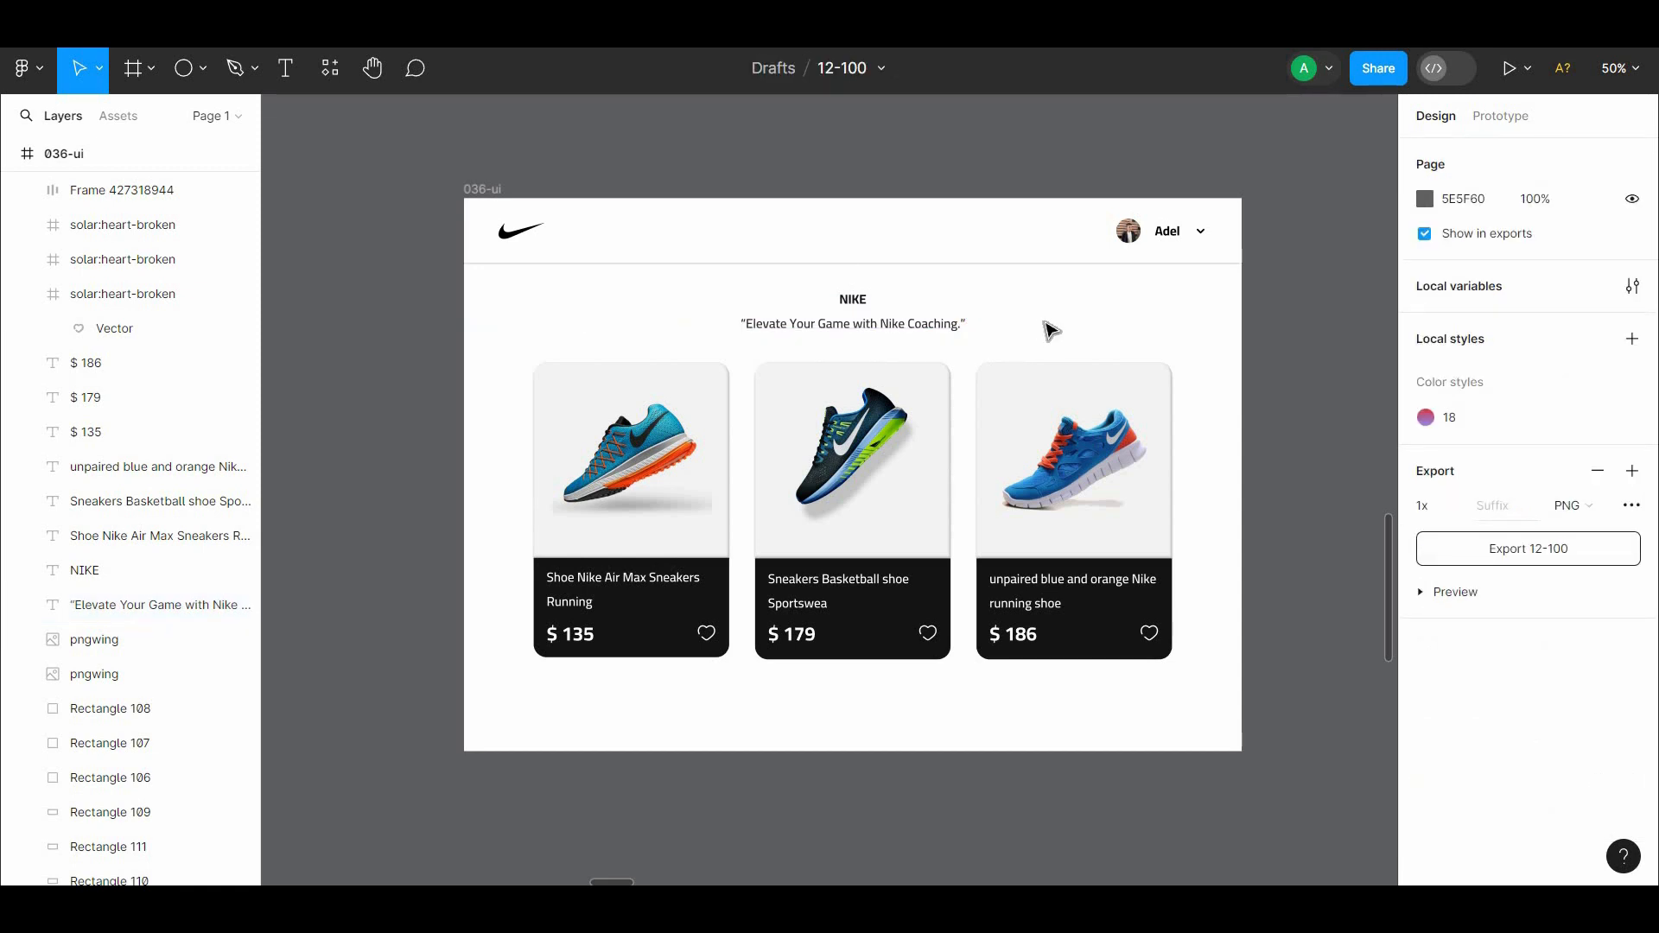
Search the Iconify plugin for "copy" and "copyrighting" icons, and close the plugin
{"action": "right_click", "coordinate": [406, 251]}
{"action": "mouse_move", "coordinate": [518, 437]}
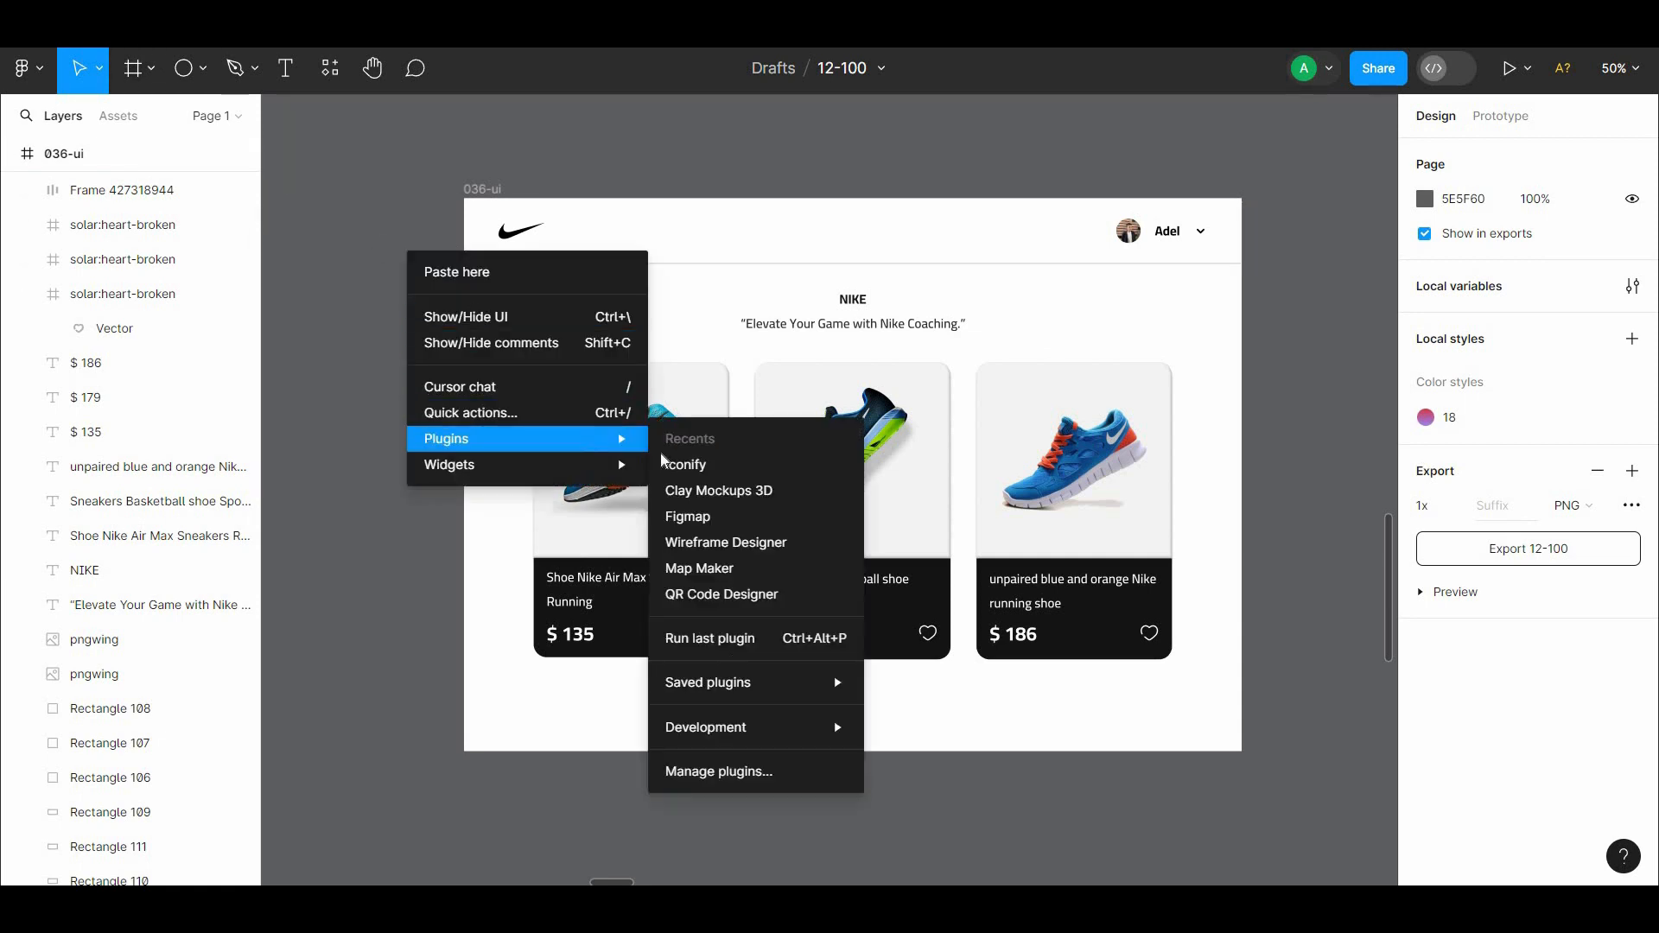
{"action": "left_click", "coordinate": [692, 465]}
{"action": "type", "text": "b"}
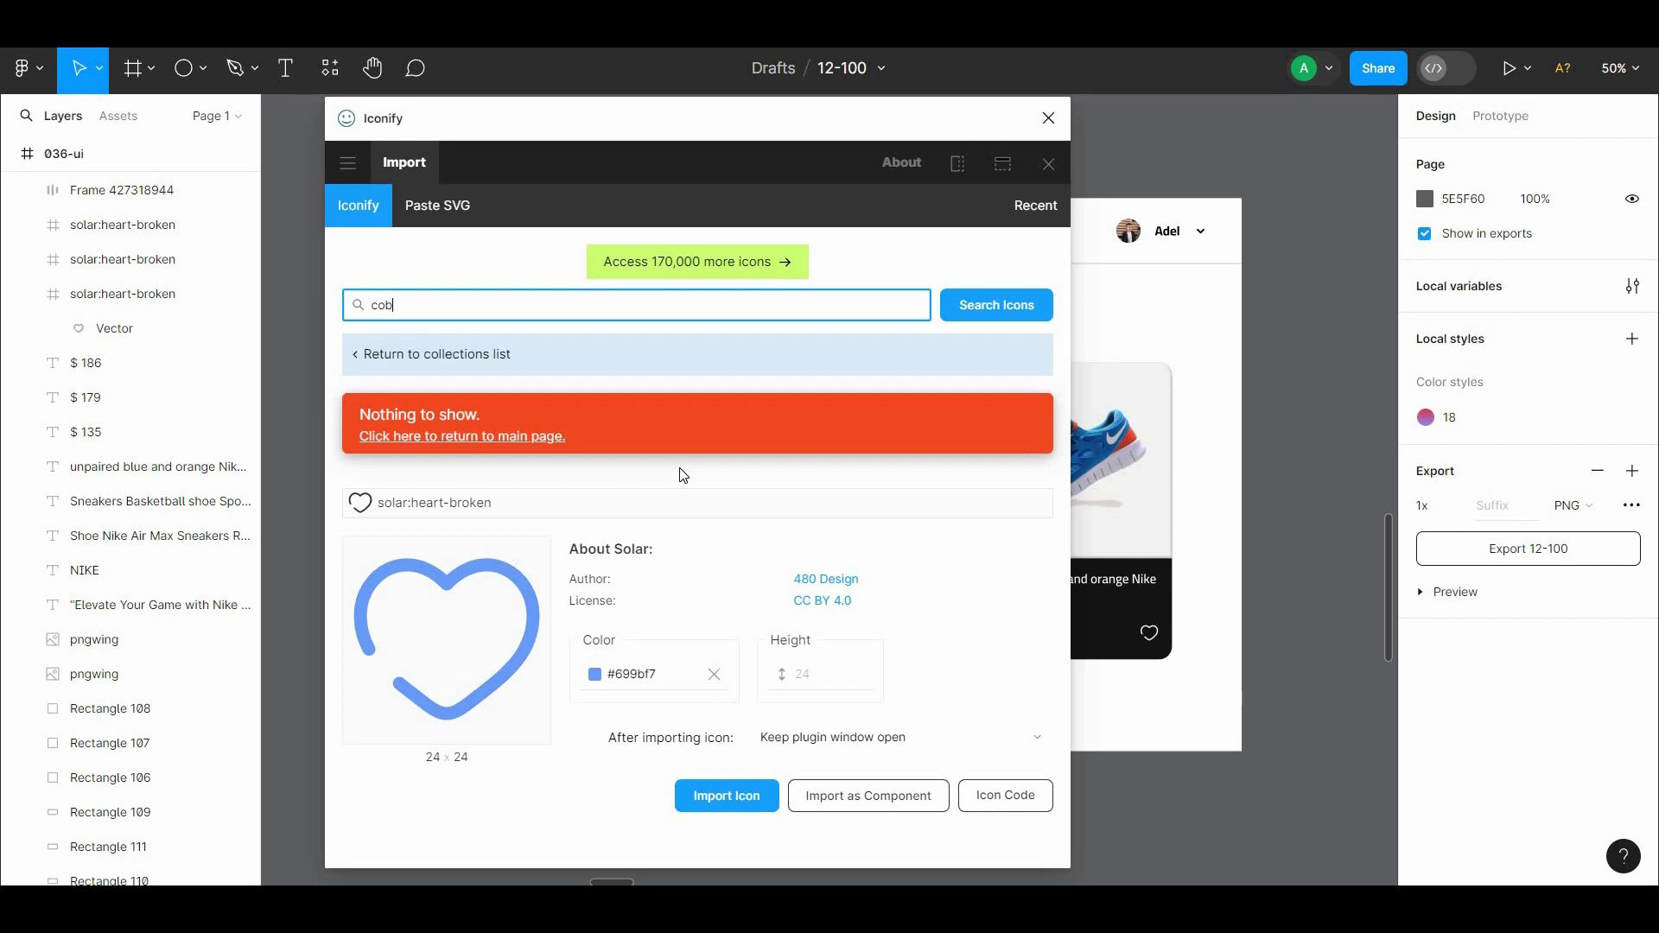
{"action": "type", "text": "yy"}
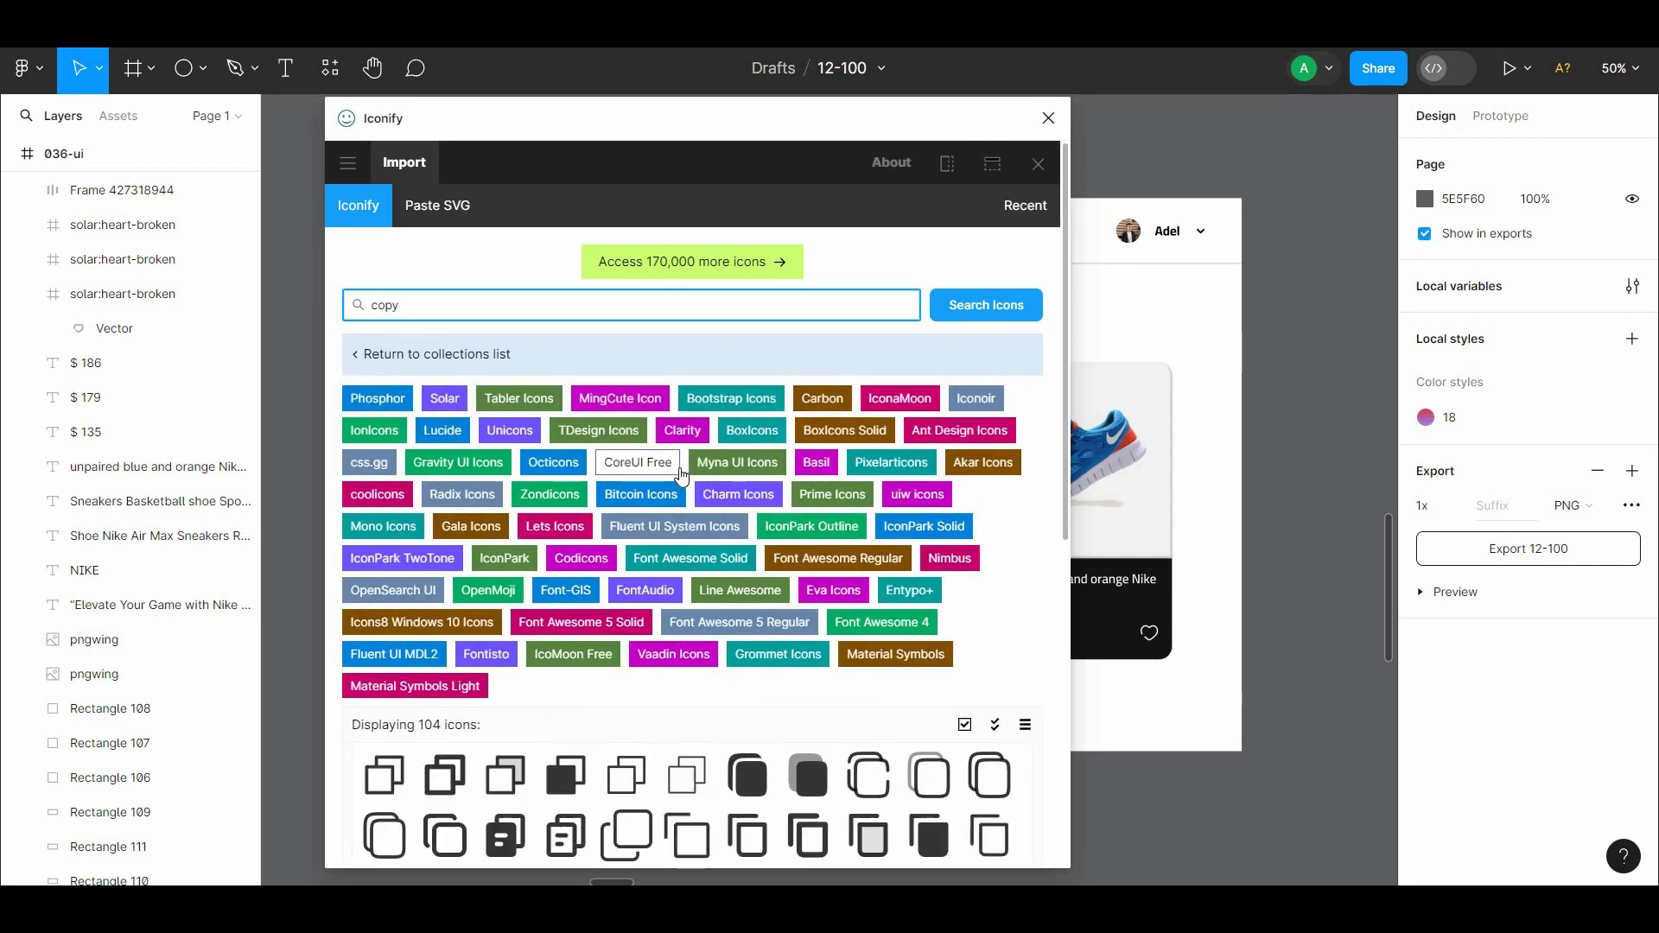
{"action": "scroll", "coordinate": [1056, 553], "scroll_direction": "down", "scroll_amount": 4}
{"action": "scroll", "coordinate": [1035, 363], "scroll_direction": "up", "scroll_amount": 4}
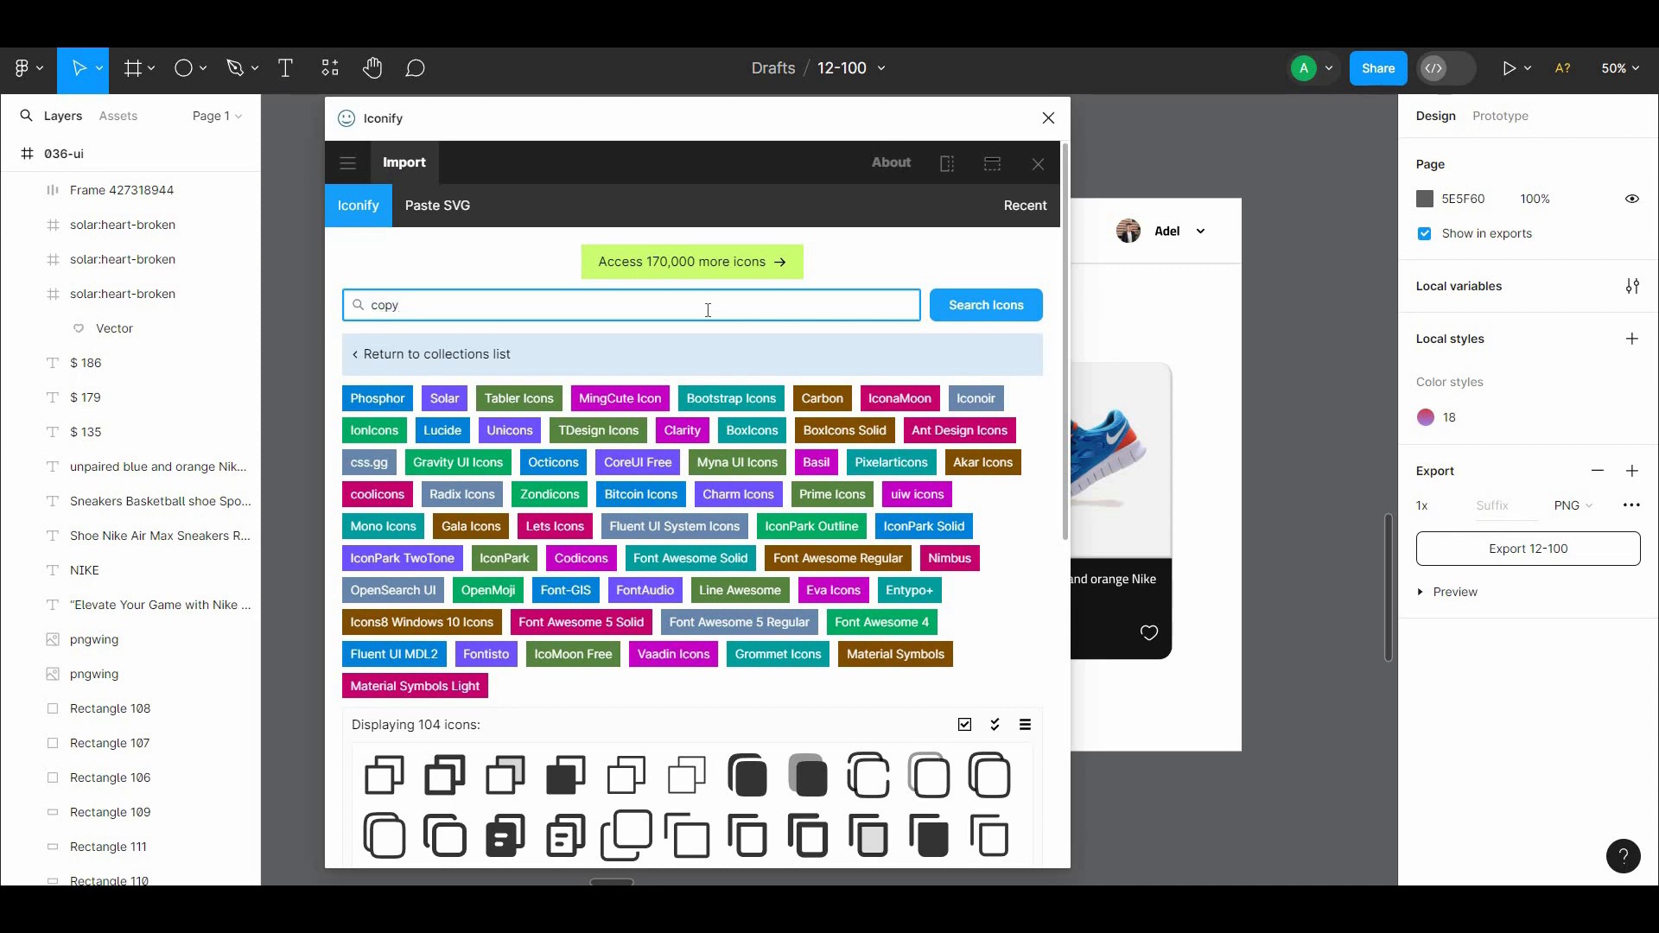
{"action": "type", "text": "righting"}
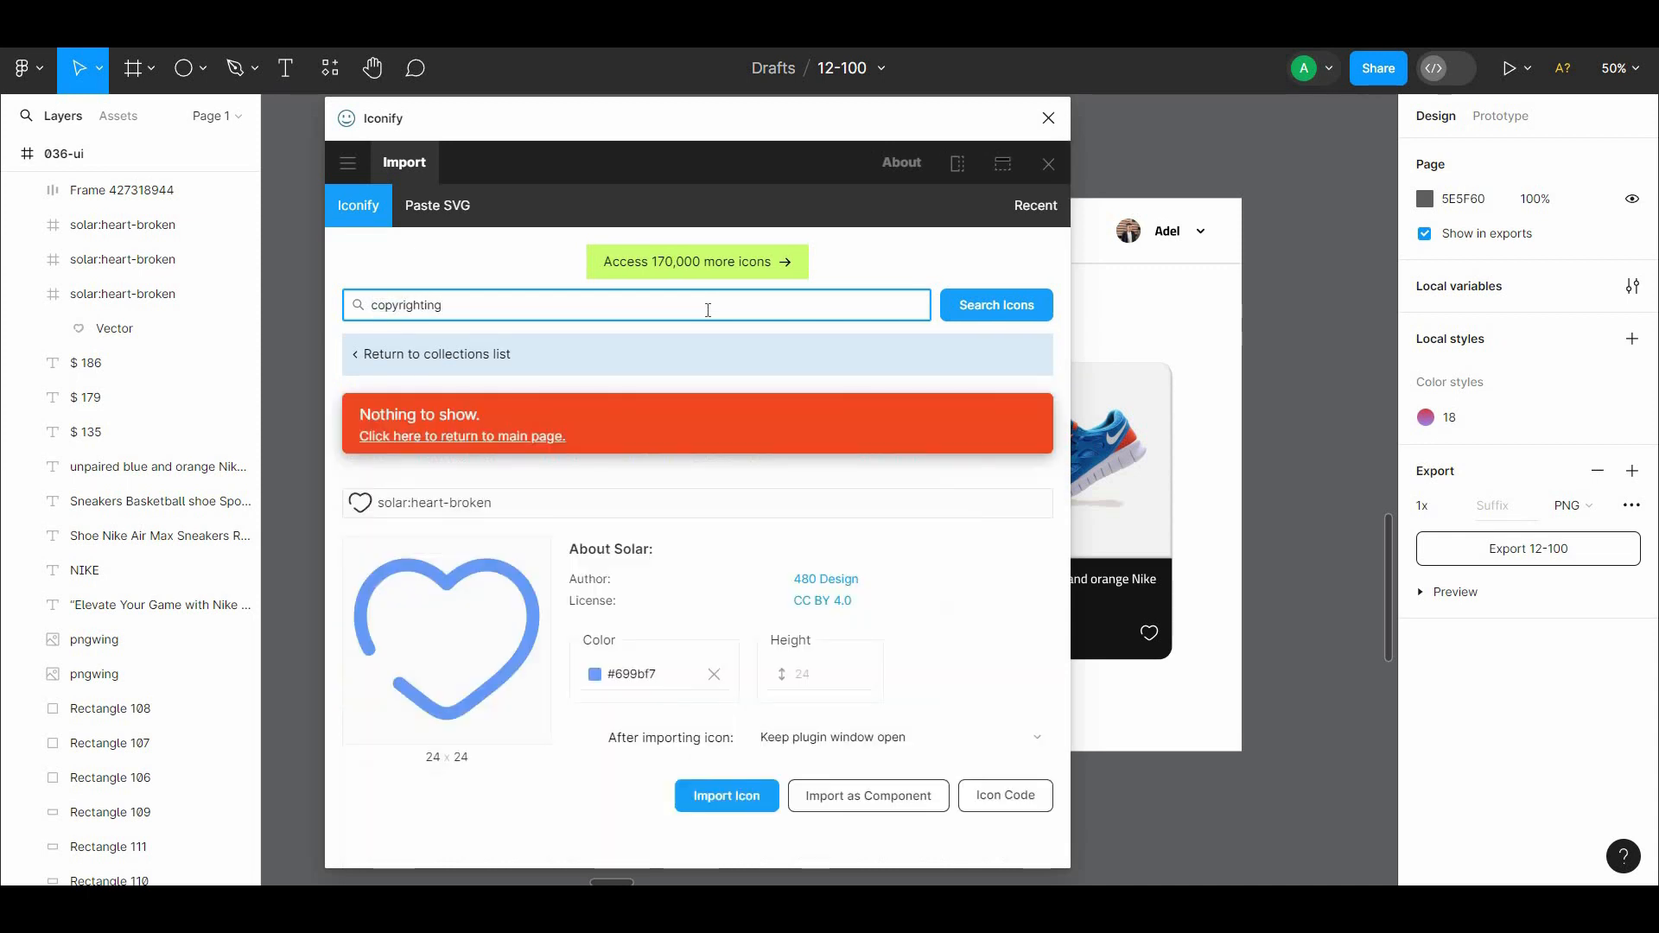
{"action": "left_click", "coordinate": [1045, 120]}
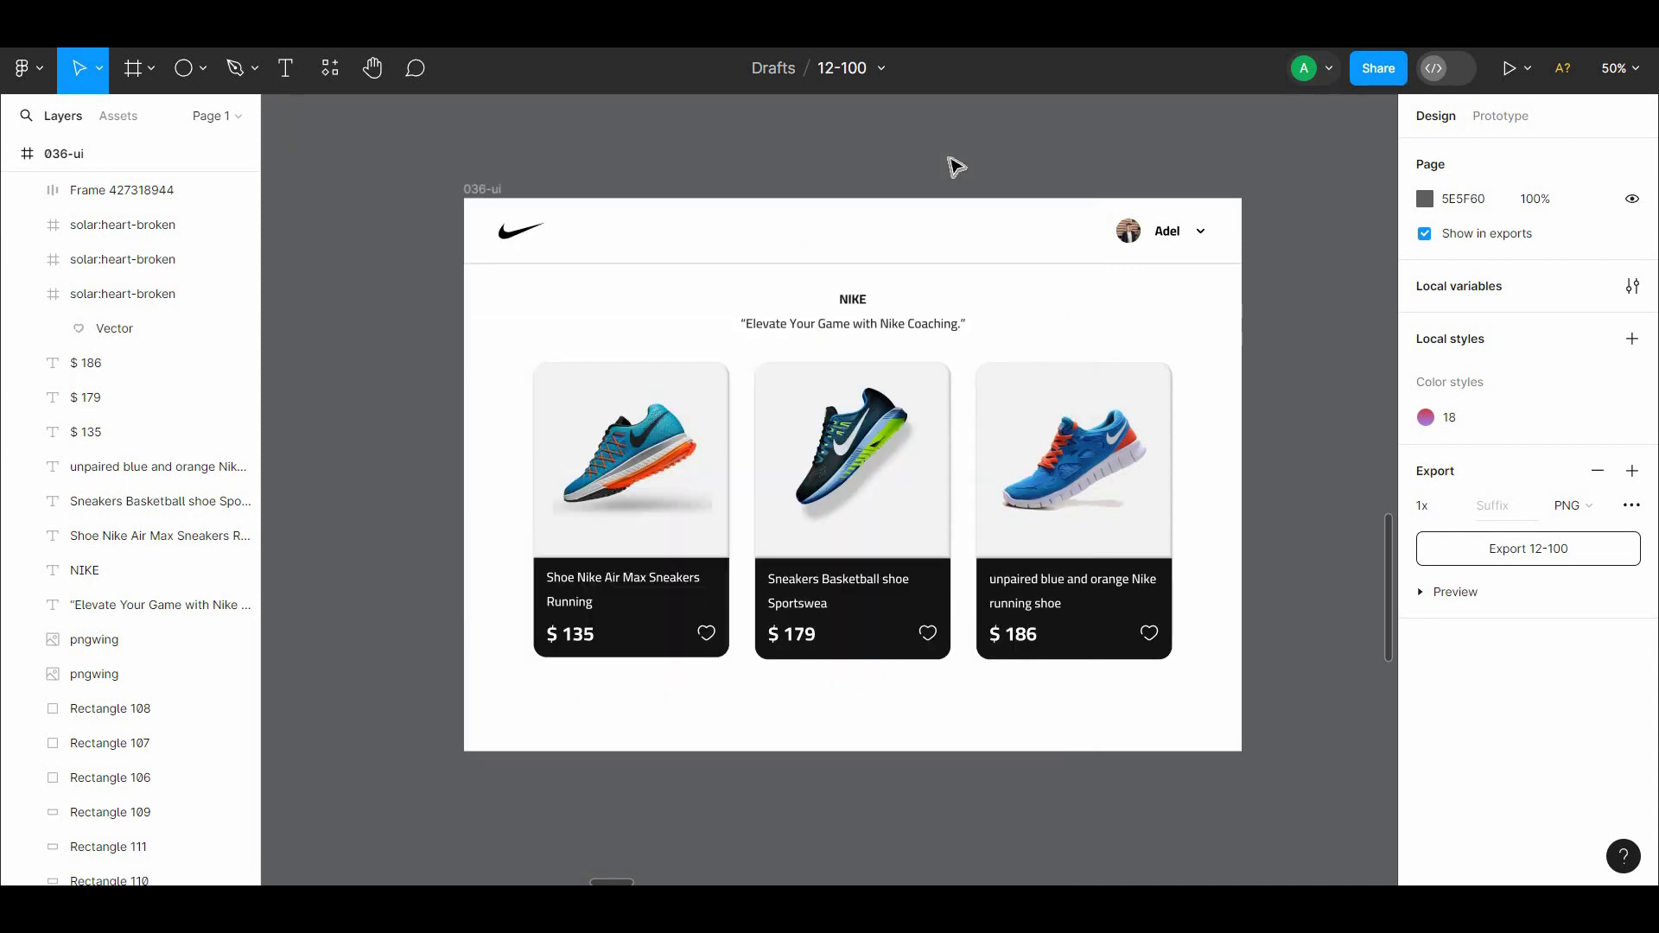
Place a new text containing the © symbol near the frame's bottom edge, beneath the first shoe card
{"action": "scroll", "coordinate": [467, 734], "scroll_direction": "up", "scroll_amount": 1}
{"action": "scroll", "coordinate": [467, 734], "scroll_direction": "down", "scroll_amount": 2}
{"action": "left_click", "coordinate": [285, 74]}
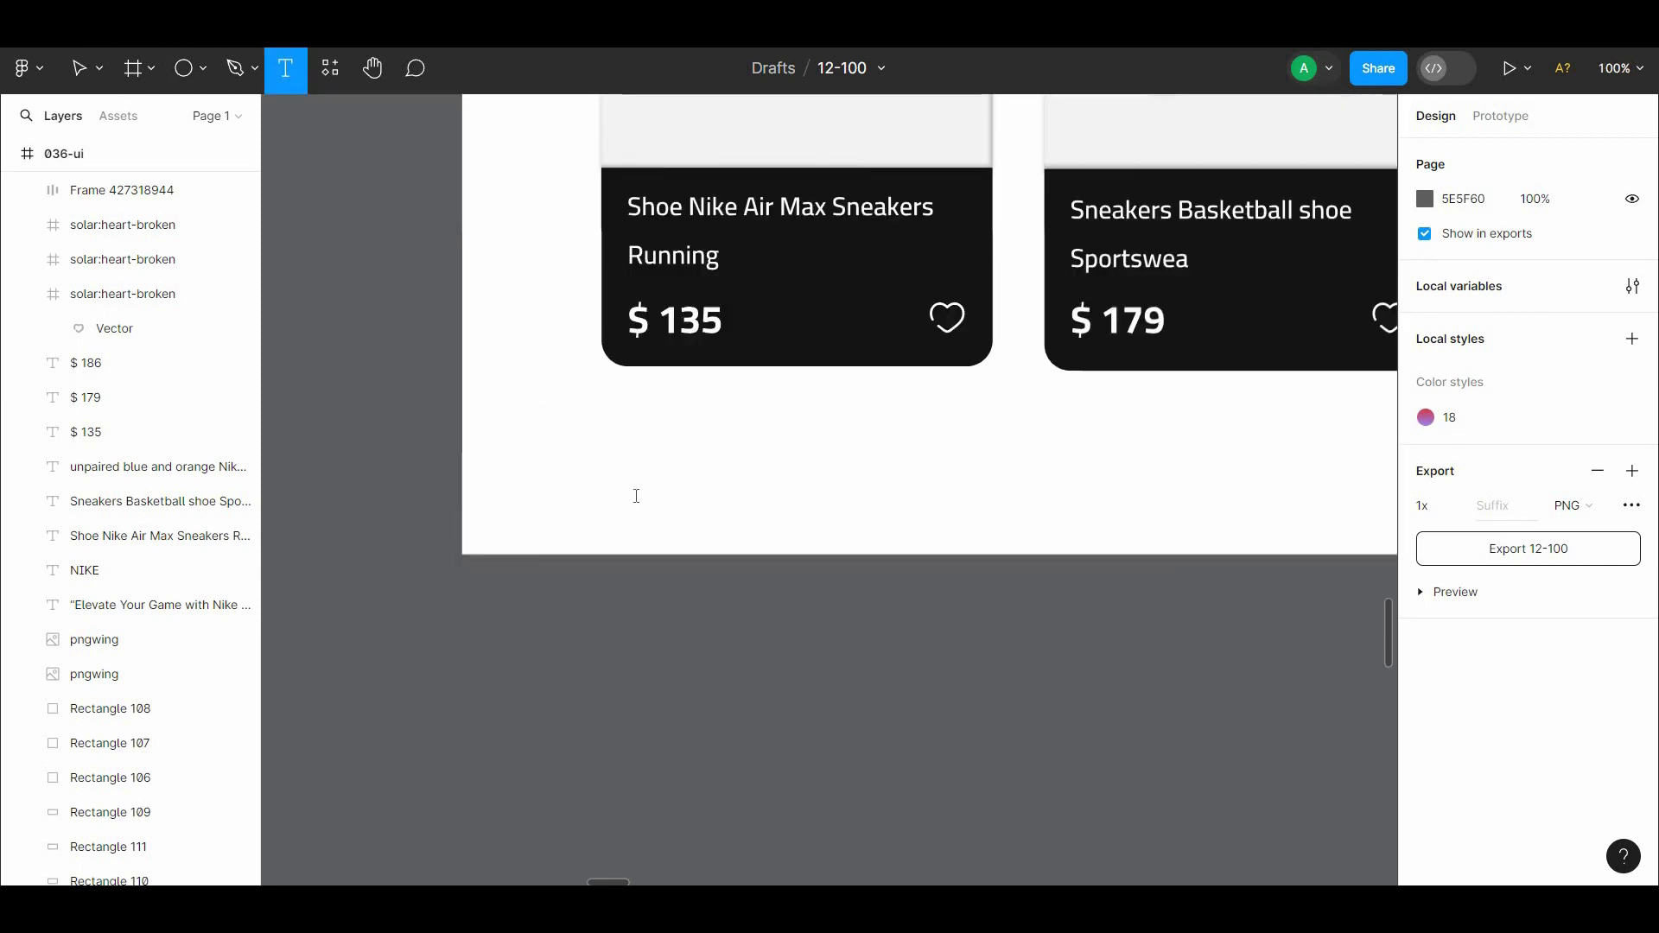
{"action": "left_click", "coordinate": [631, 516]}
{"action": "key", "text": "ctrl+v"}
{"action": "key", "text": "Escape"}
Extend the © text to read "© 2024 NIKE.ALL RIGHT RESERVED"
{"action": "double_click", "coordinate": [642, 527]}
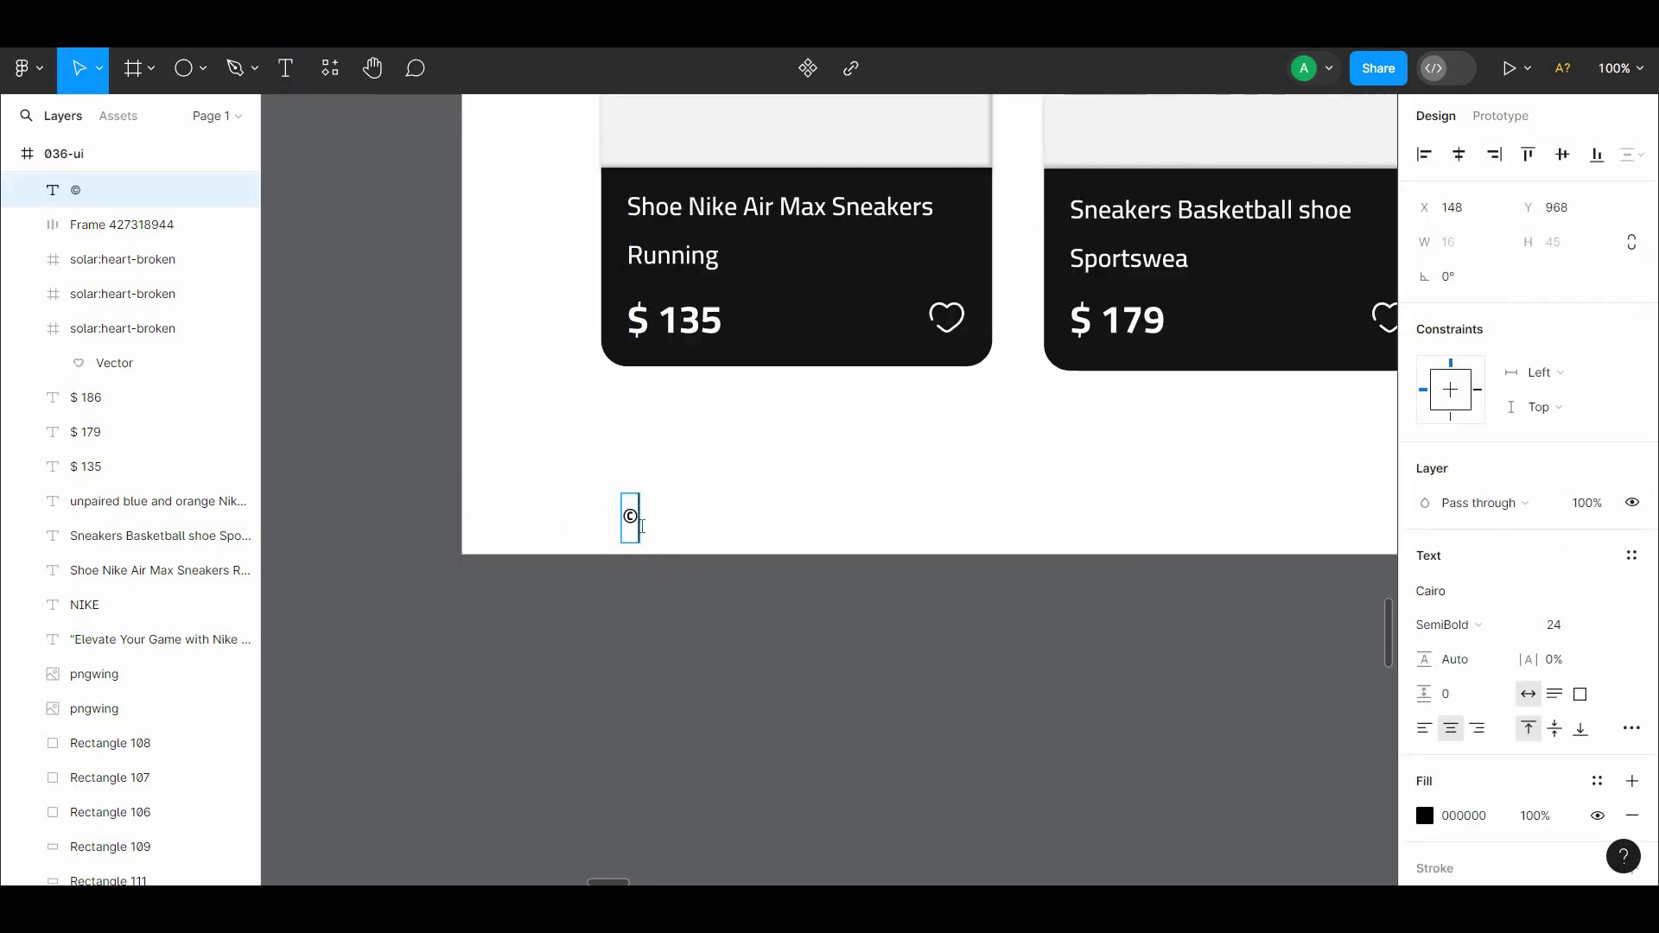
{"action": "type", "text": "2024"}
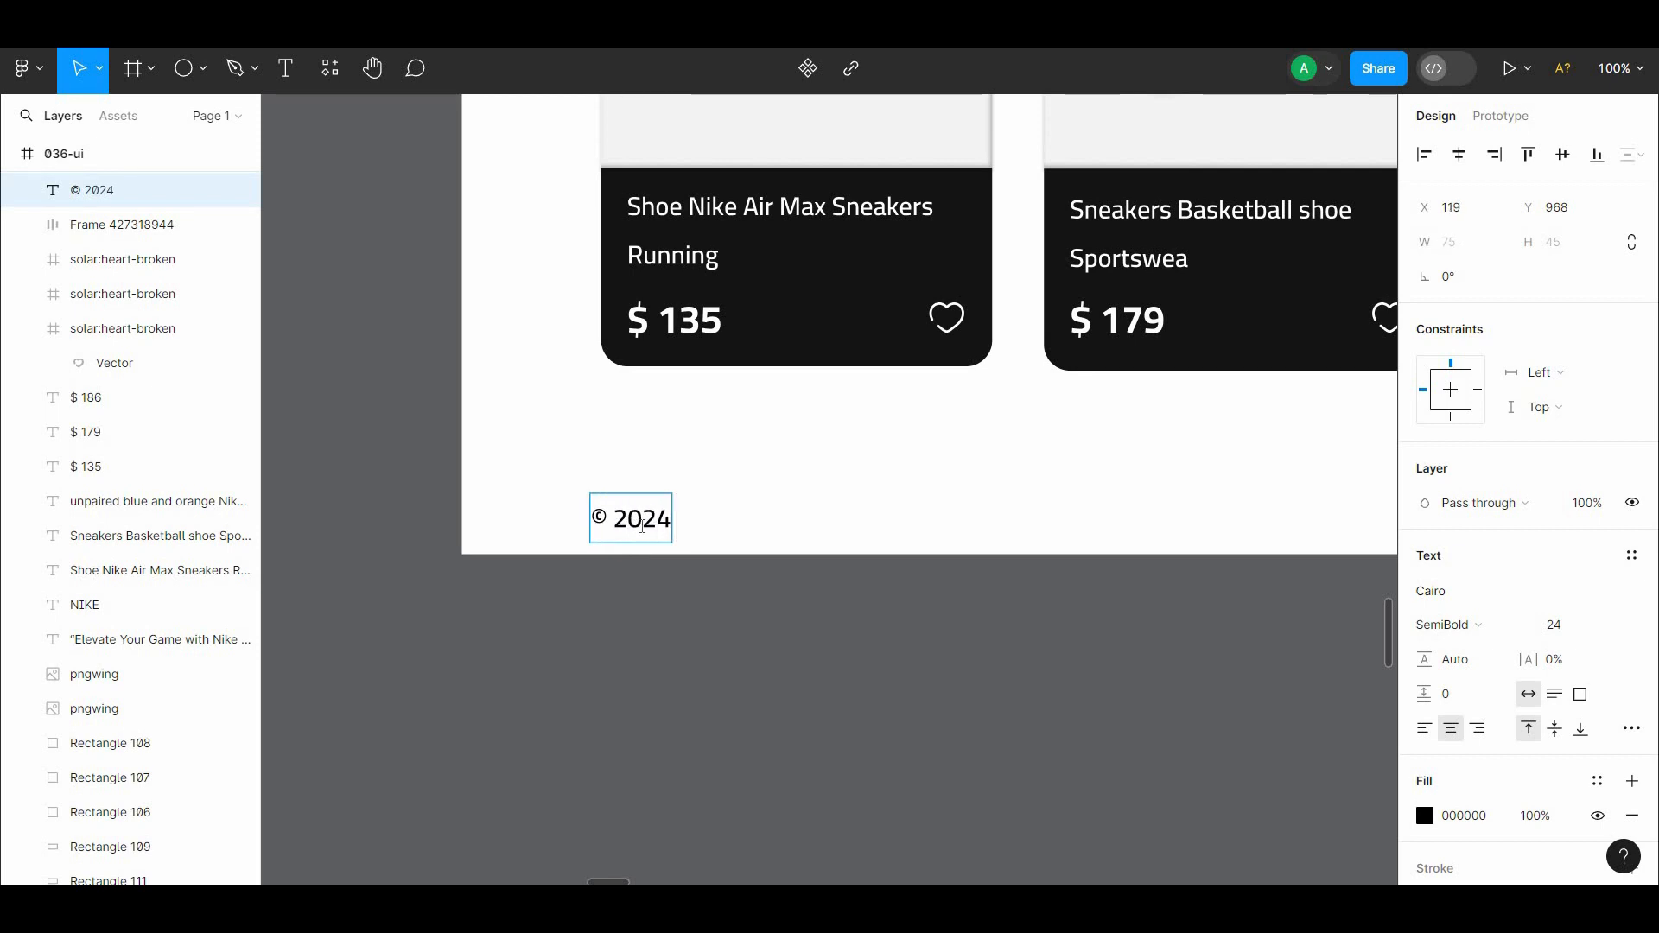
{"action": "type", "text": " NIKE."}
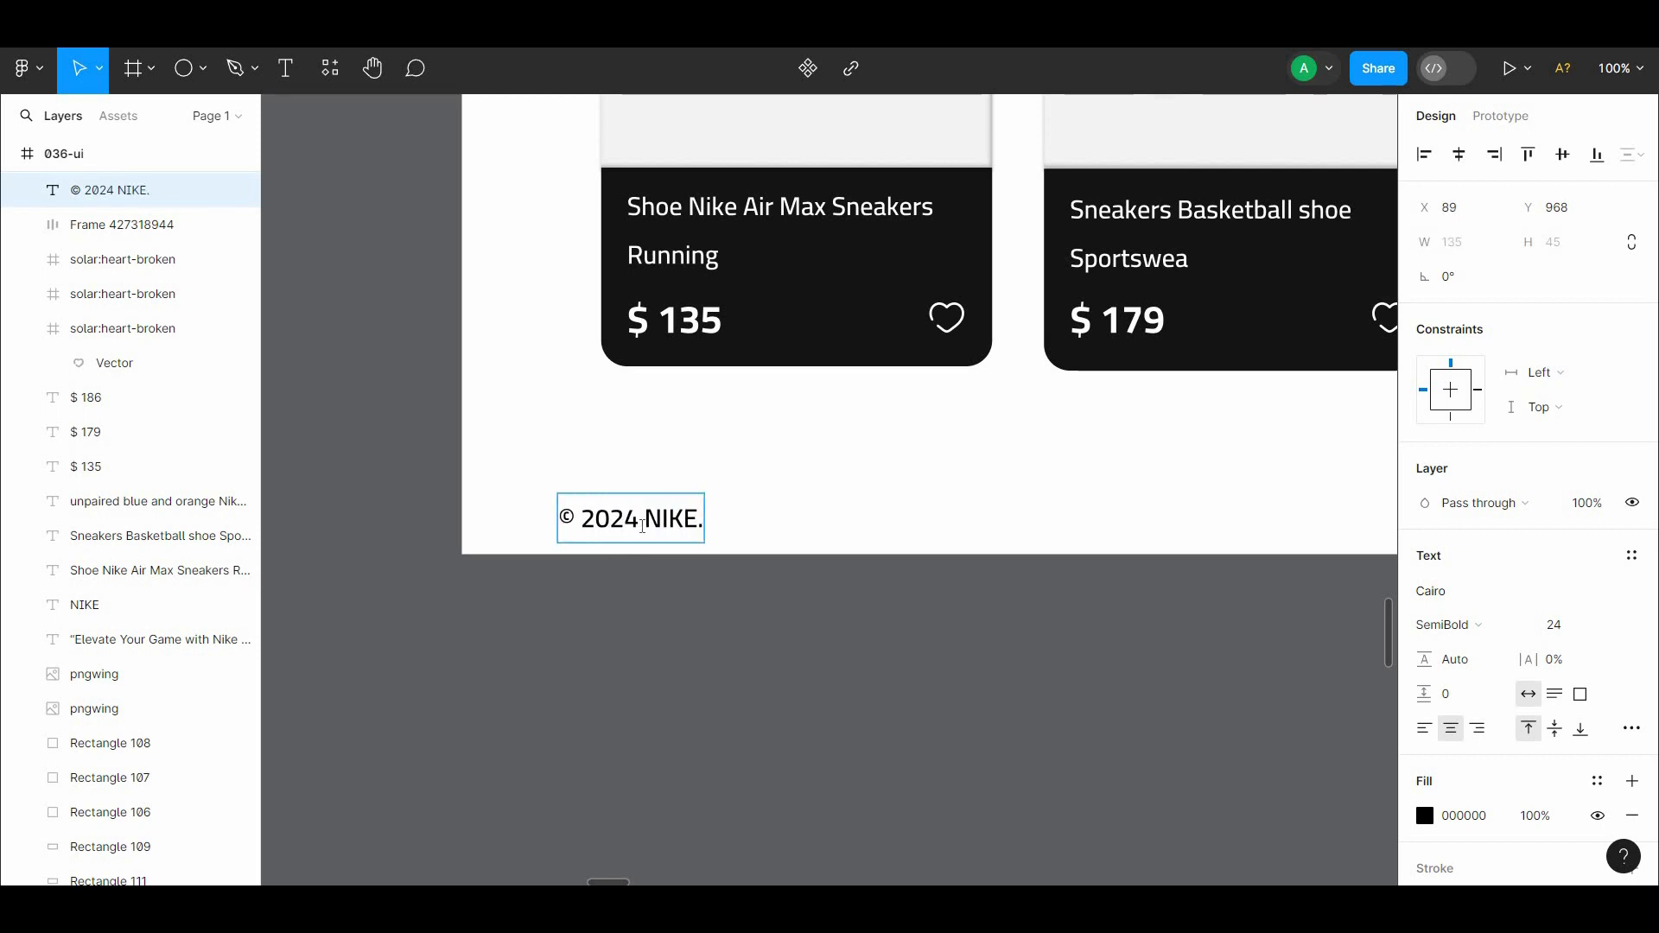
{"action": "type", "text": "ALL R"}
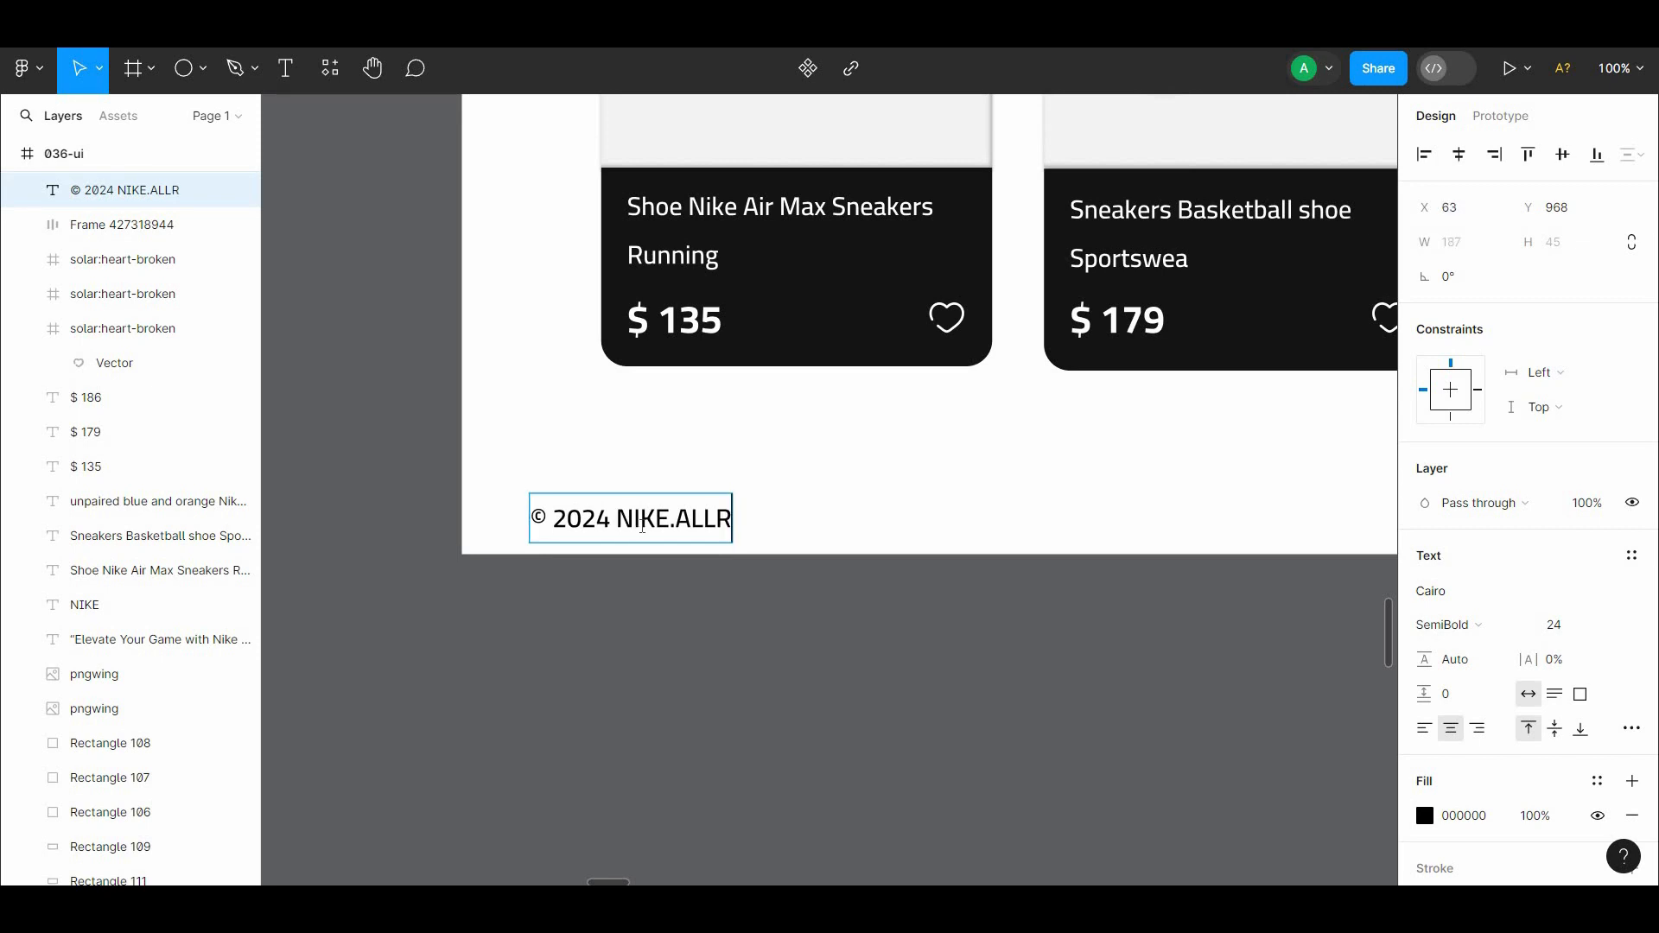
{"action": "key", "text": "BackSpace"}
{"action": "type", "text": "RIGHT"}
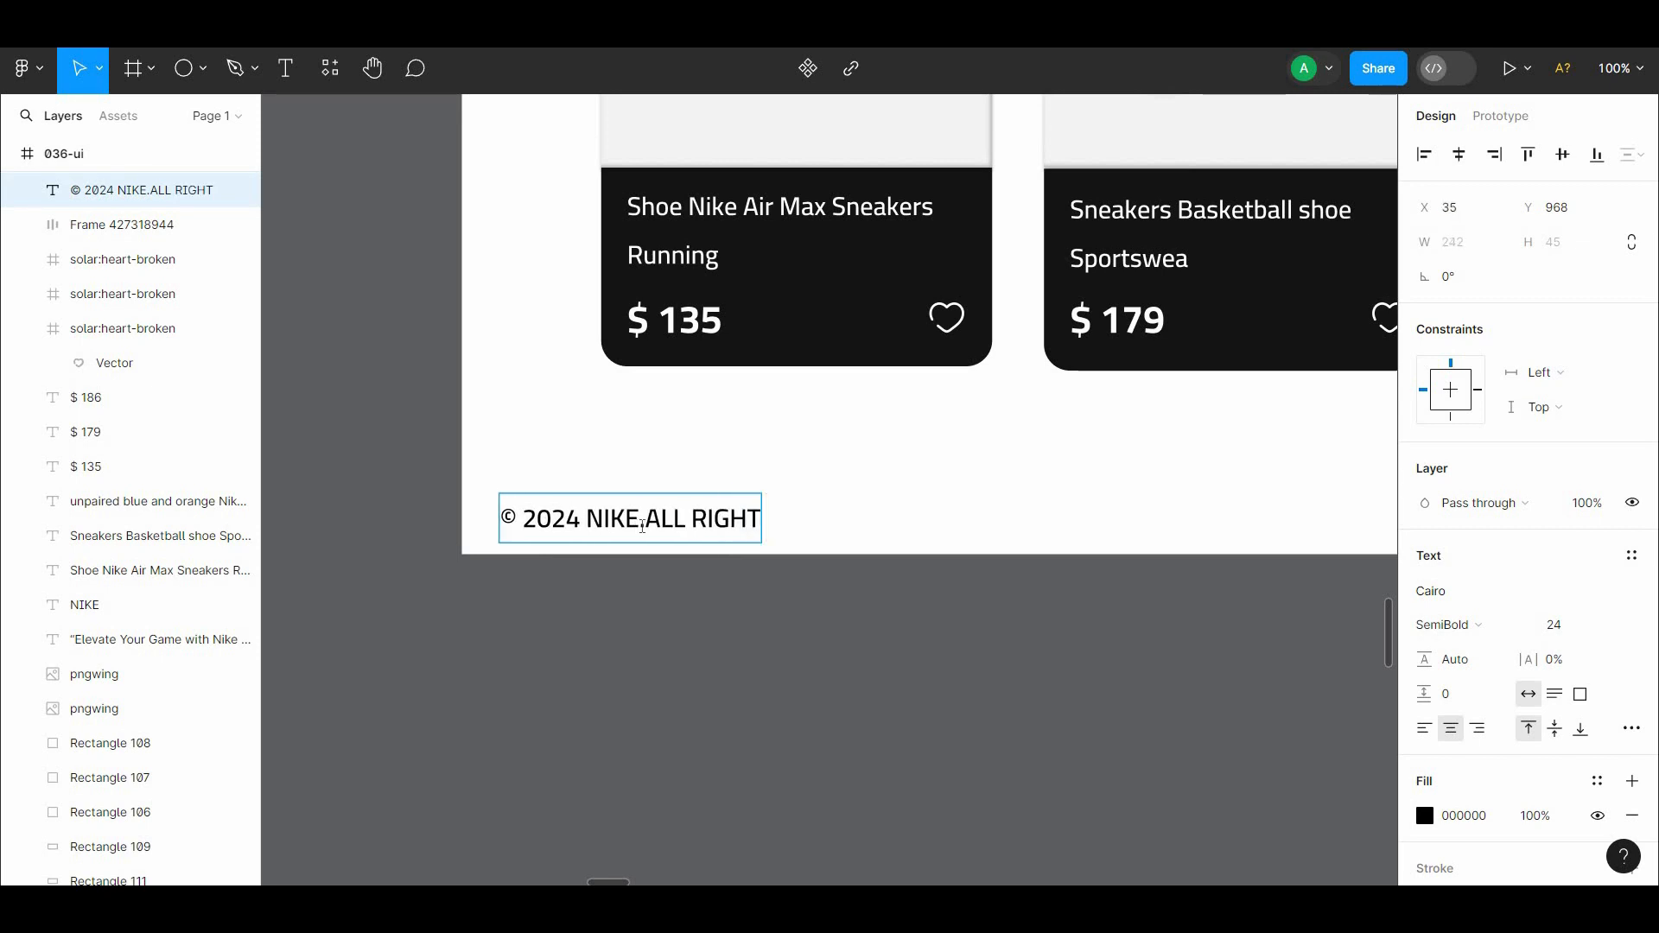
{"action": "type", "text": " R"}
{"action": "type", "text": "E"}
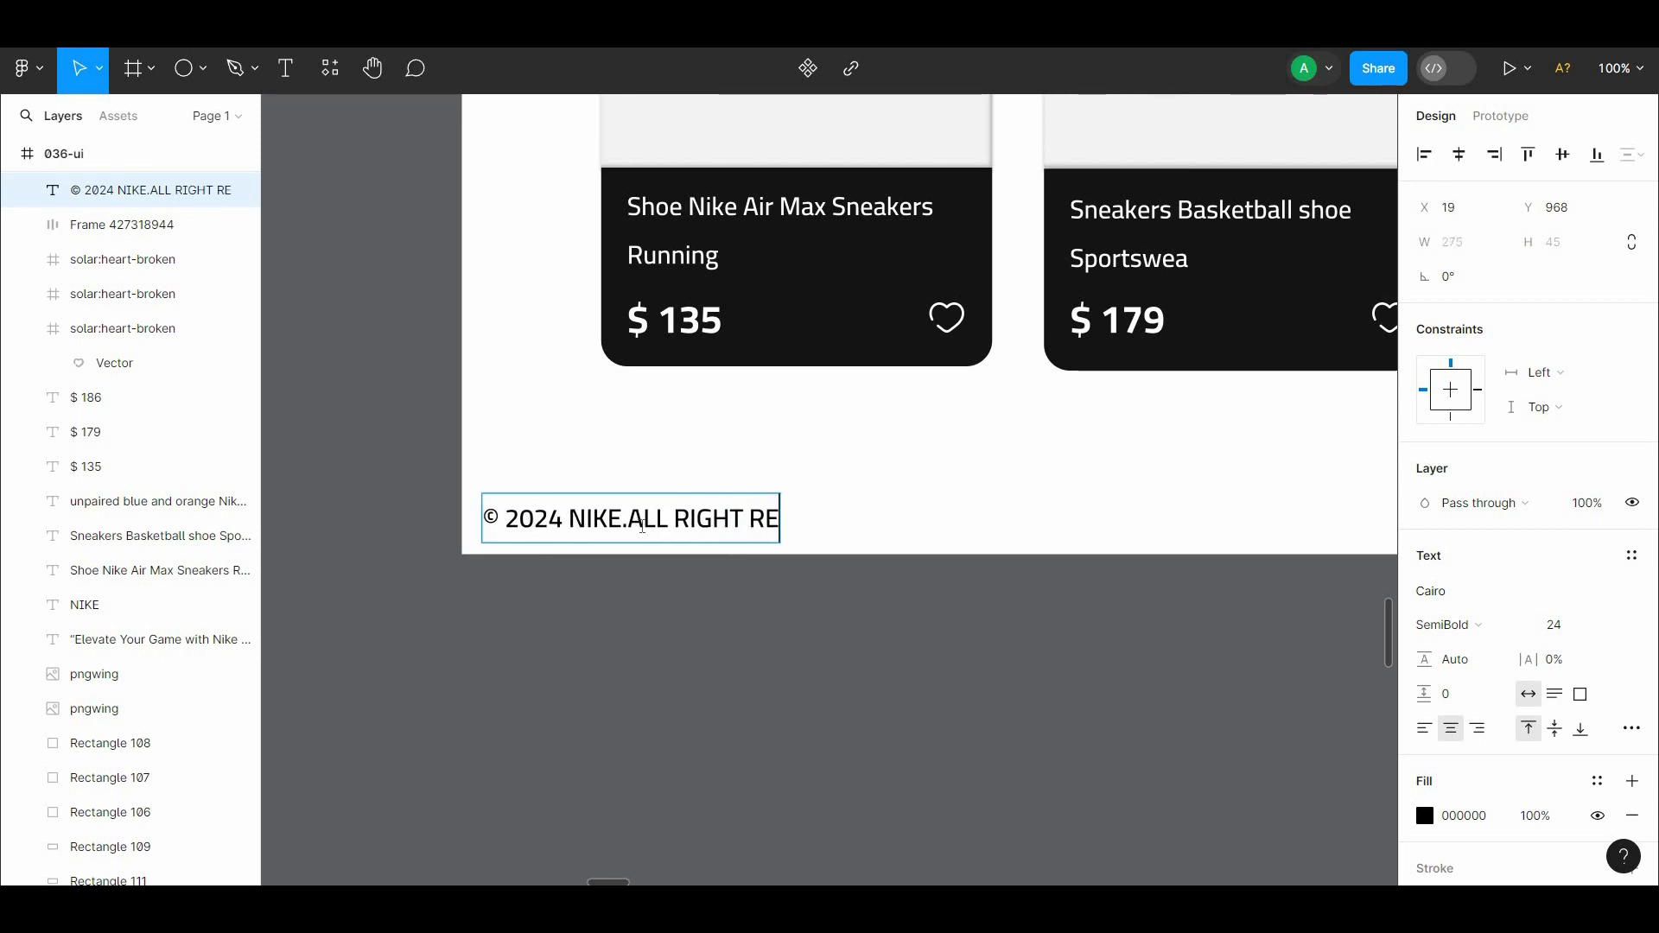
{"action": "type", "text": "SER"}
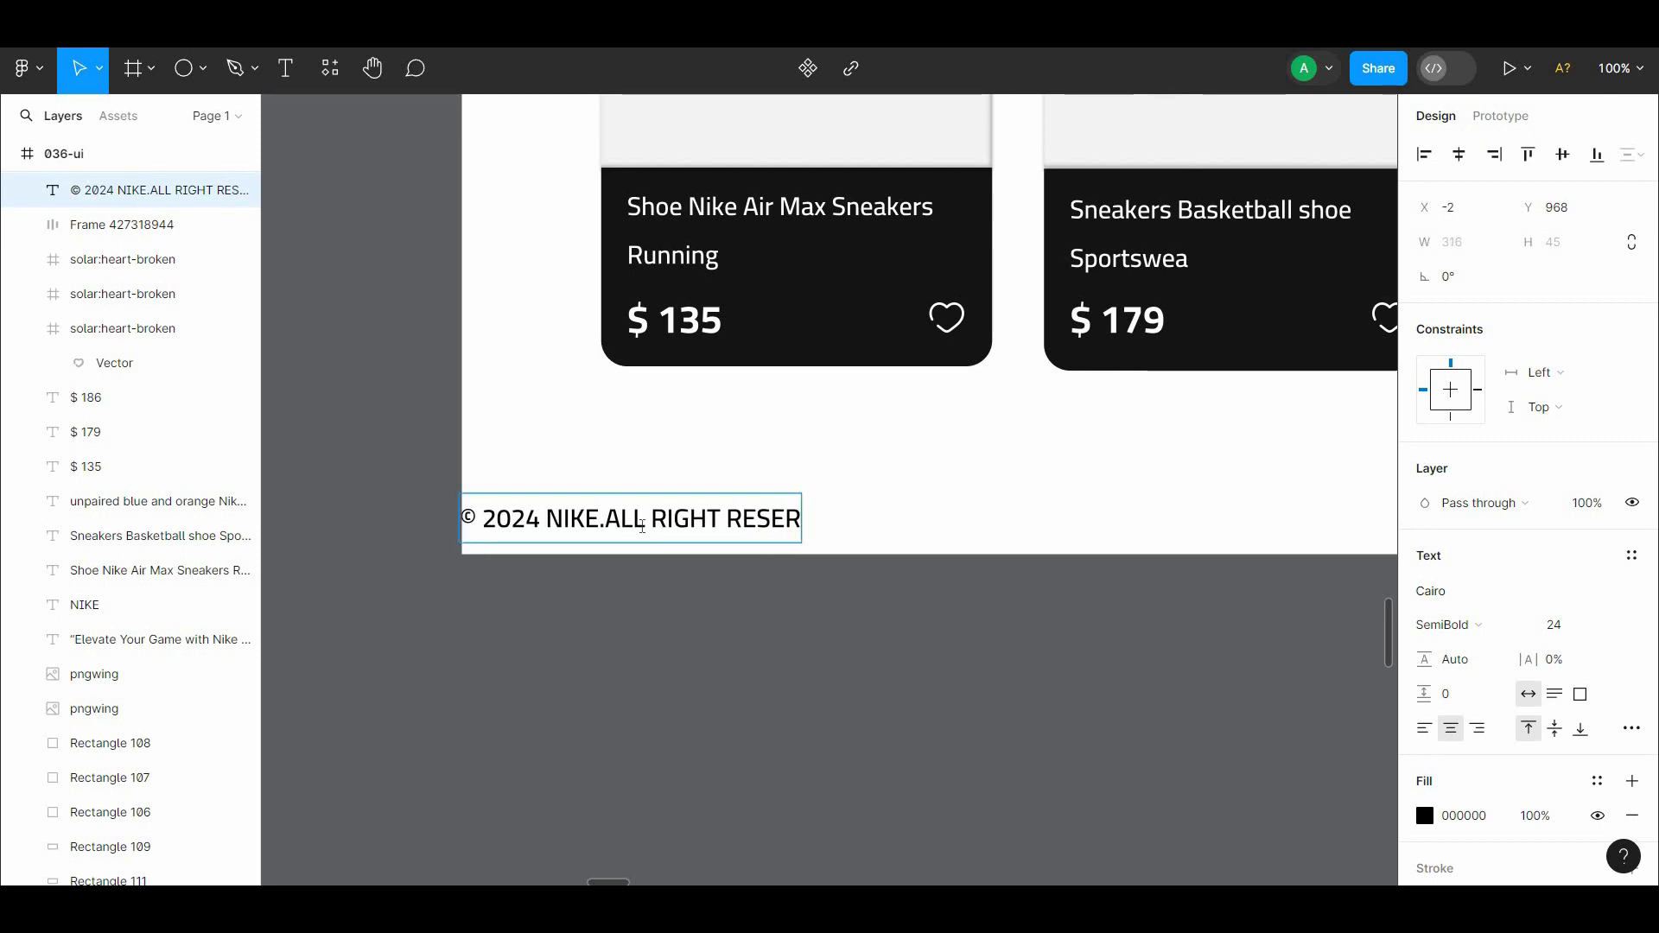
{"action": "type", "text": "VED"}
{"action": "left_click", "coordinate": [733, 620]}
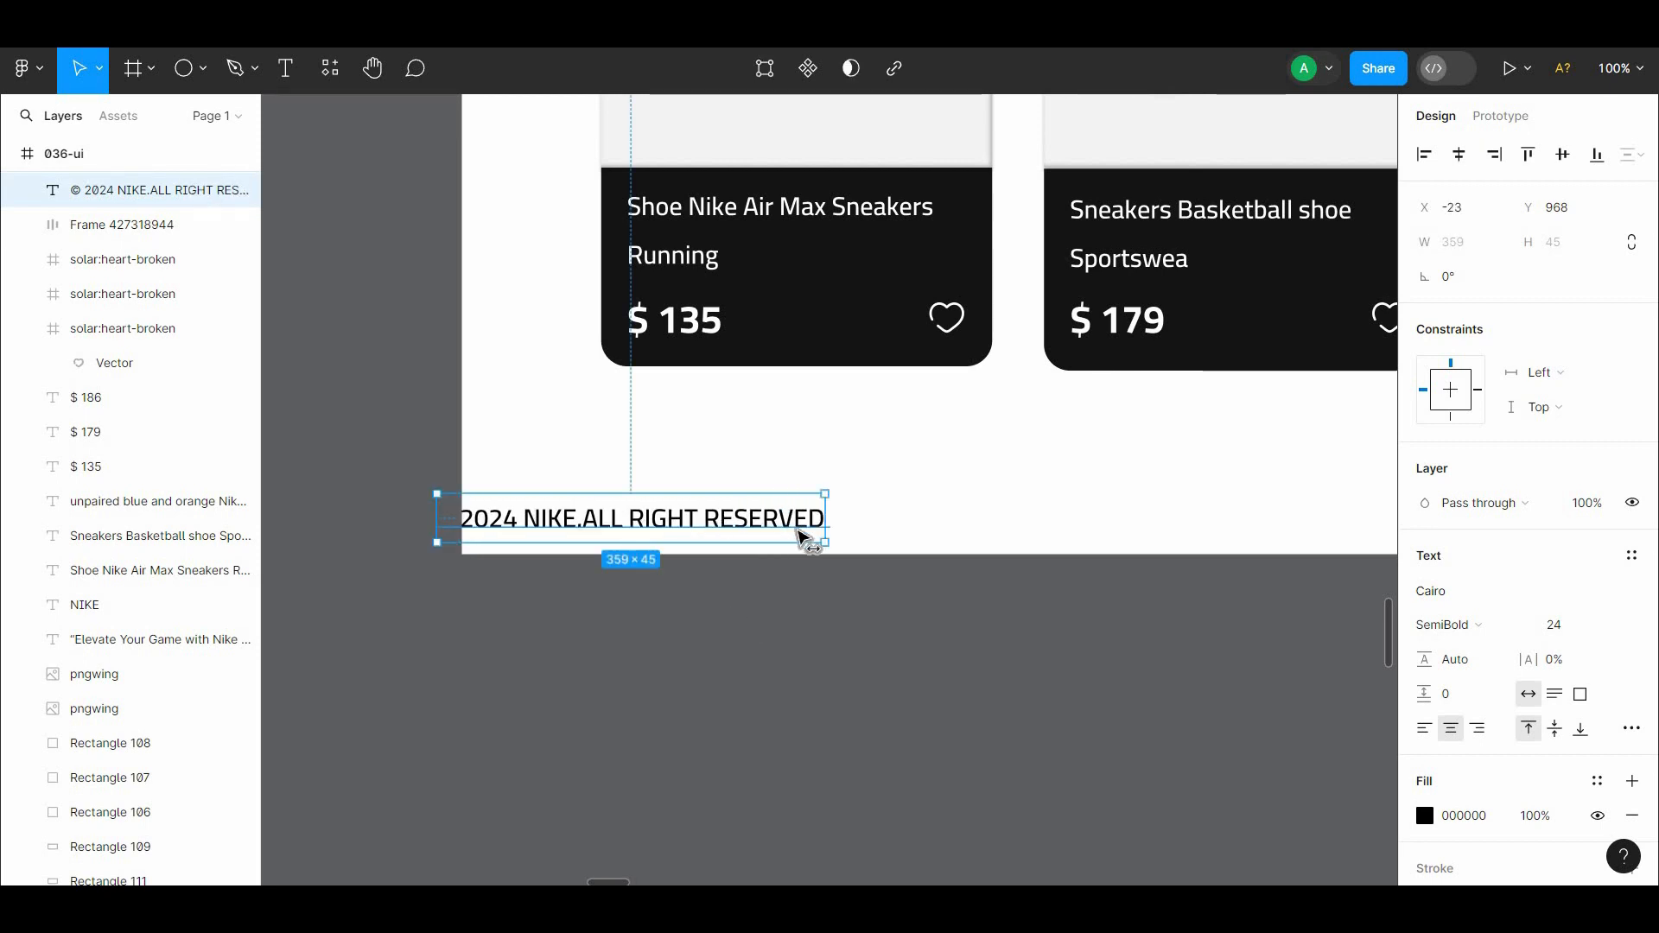
Move the copyright text rightward so it lies fully inside the page's lower-left corner
{"action": "left_click_drag", "start_coordinate": [801, 530], "coordinate": [884, 530]}
{"action": "left_click", "coordinate": [819, 635]}
{"action": "key", "text": "ctrl+minus"}
{"action": "left_click_drag", "start_coordinate": [816, 637], "coordinate": [602, 828]}
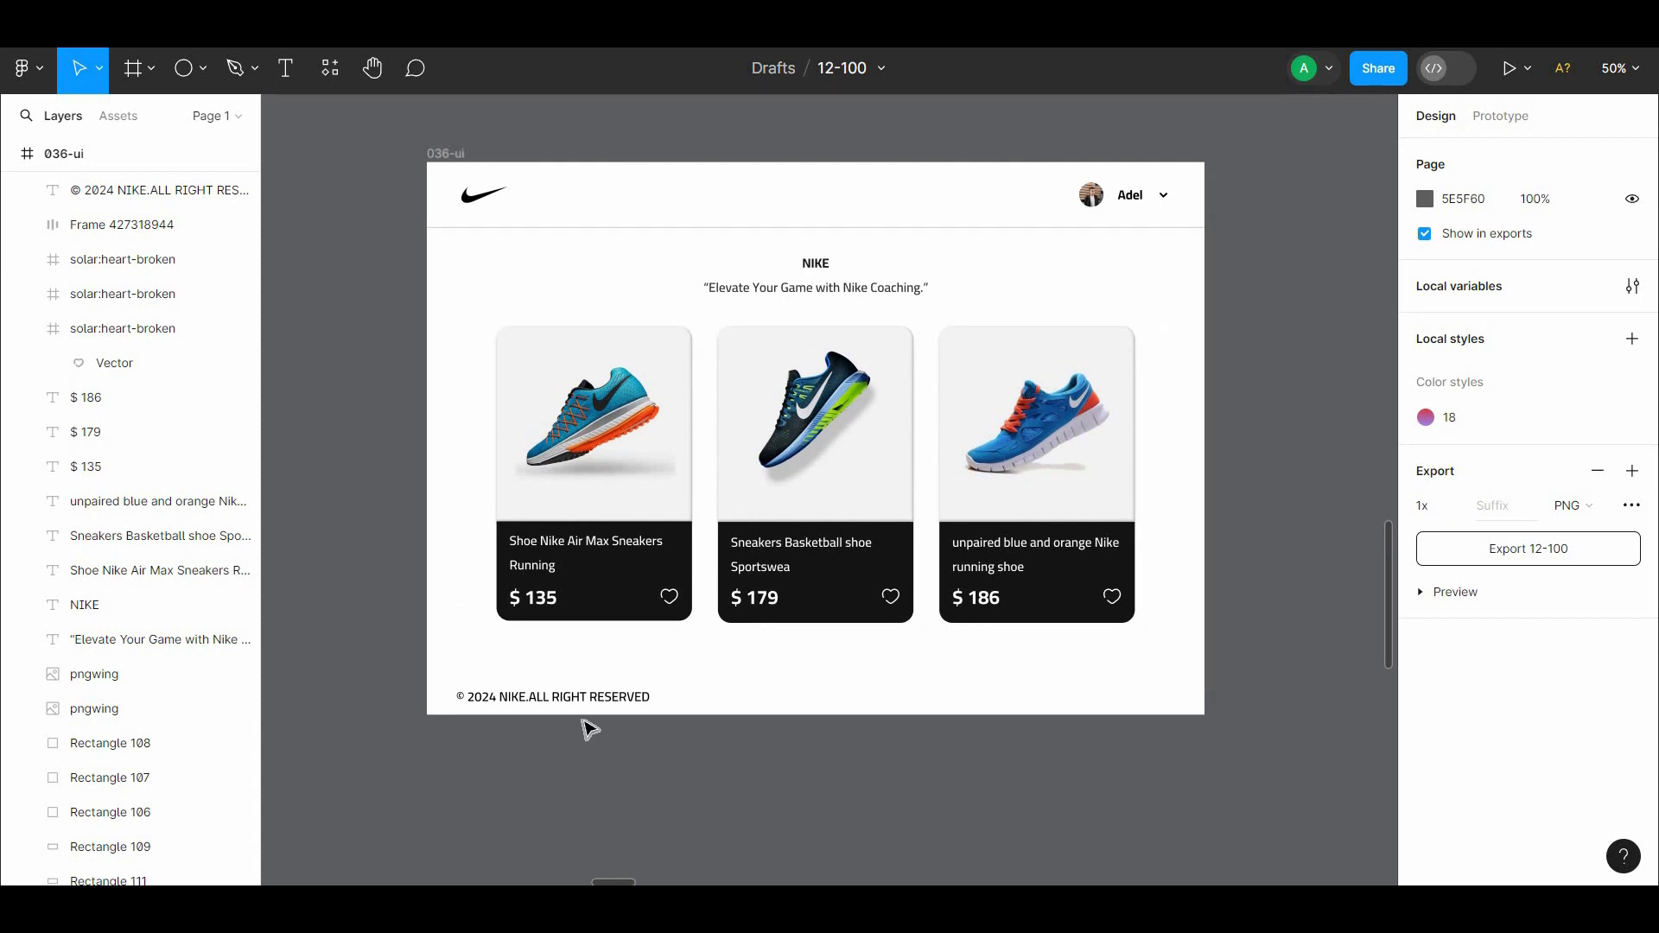
Duplicate the copyright text at the footer's right end as CONTACT, and duplicate that beside it as HELP
{"action": "left_click_drag", "start_coordinate": [592, 696], "coordinate": [1101, 708]}
{"action": "double_click", "coordinate": [1103, 701]}
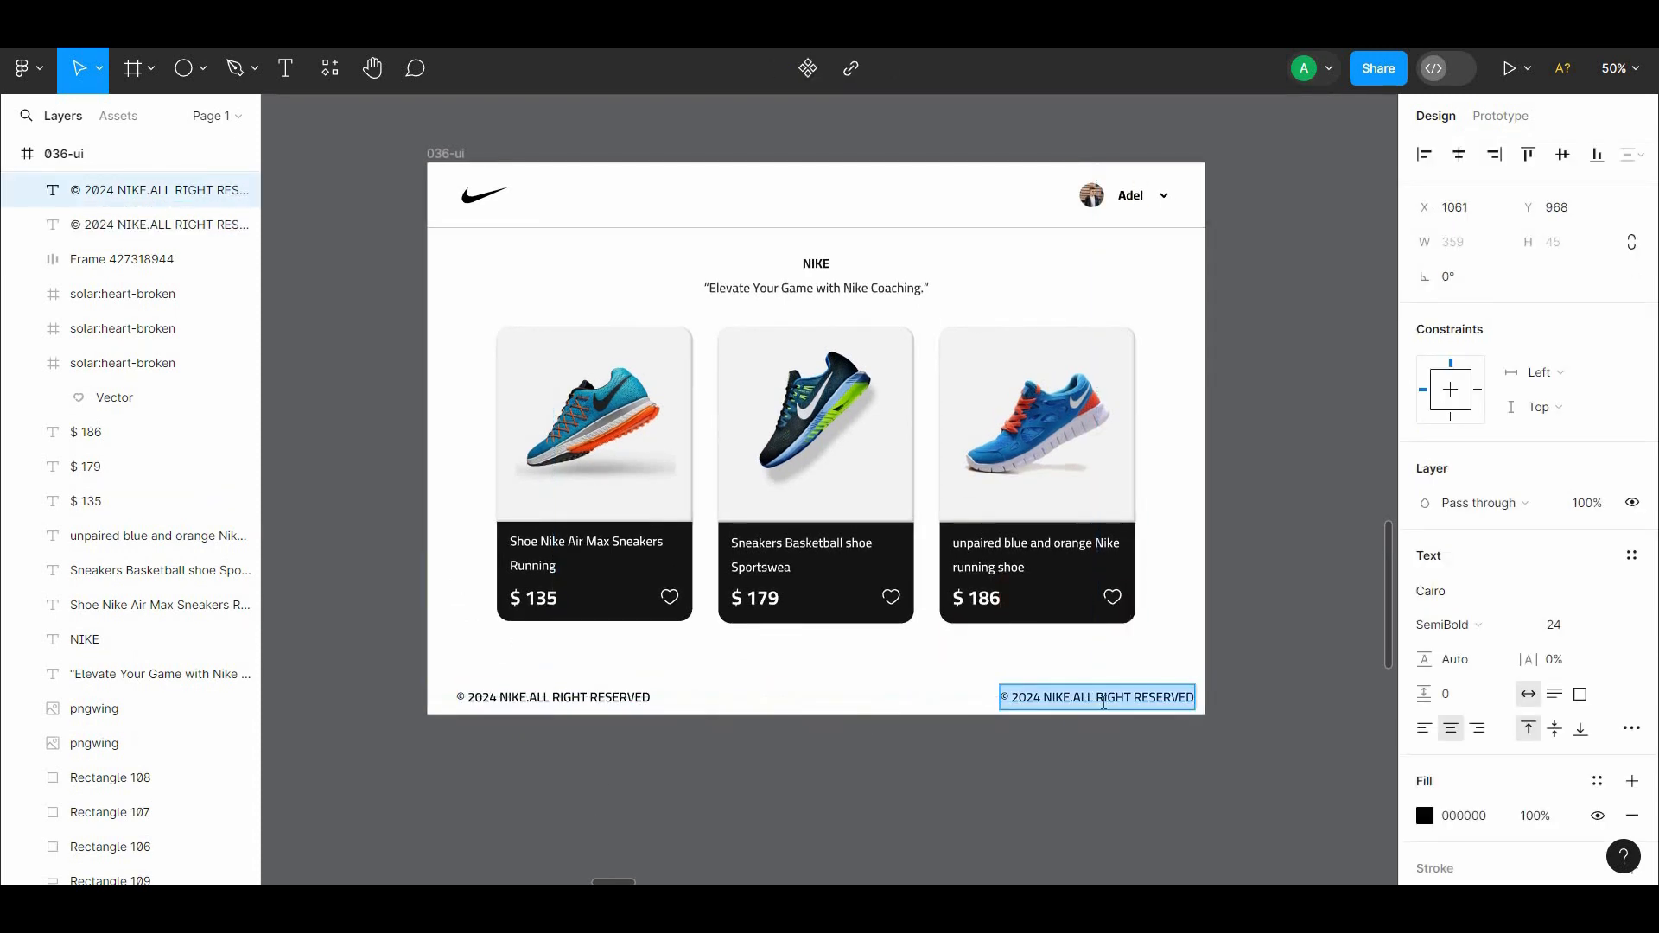
{"action": "type", "text": "CONTACT"}
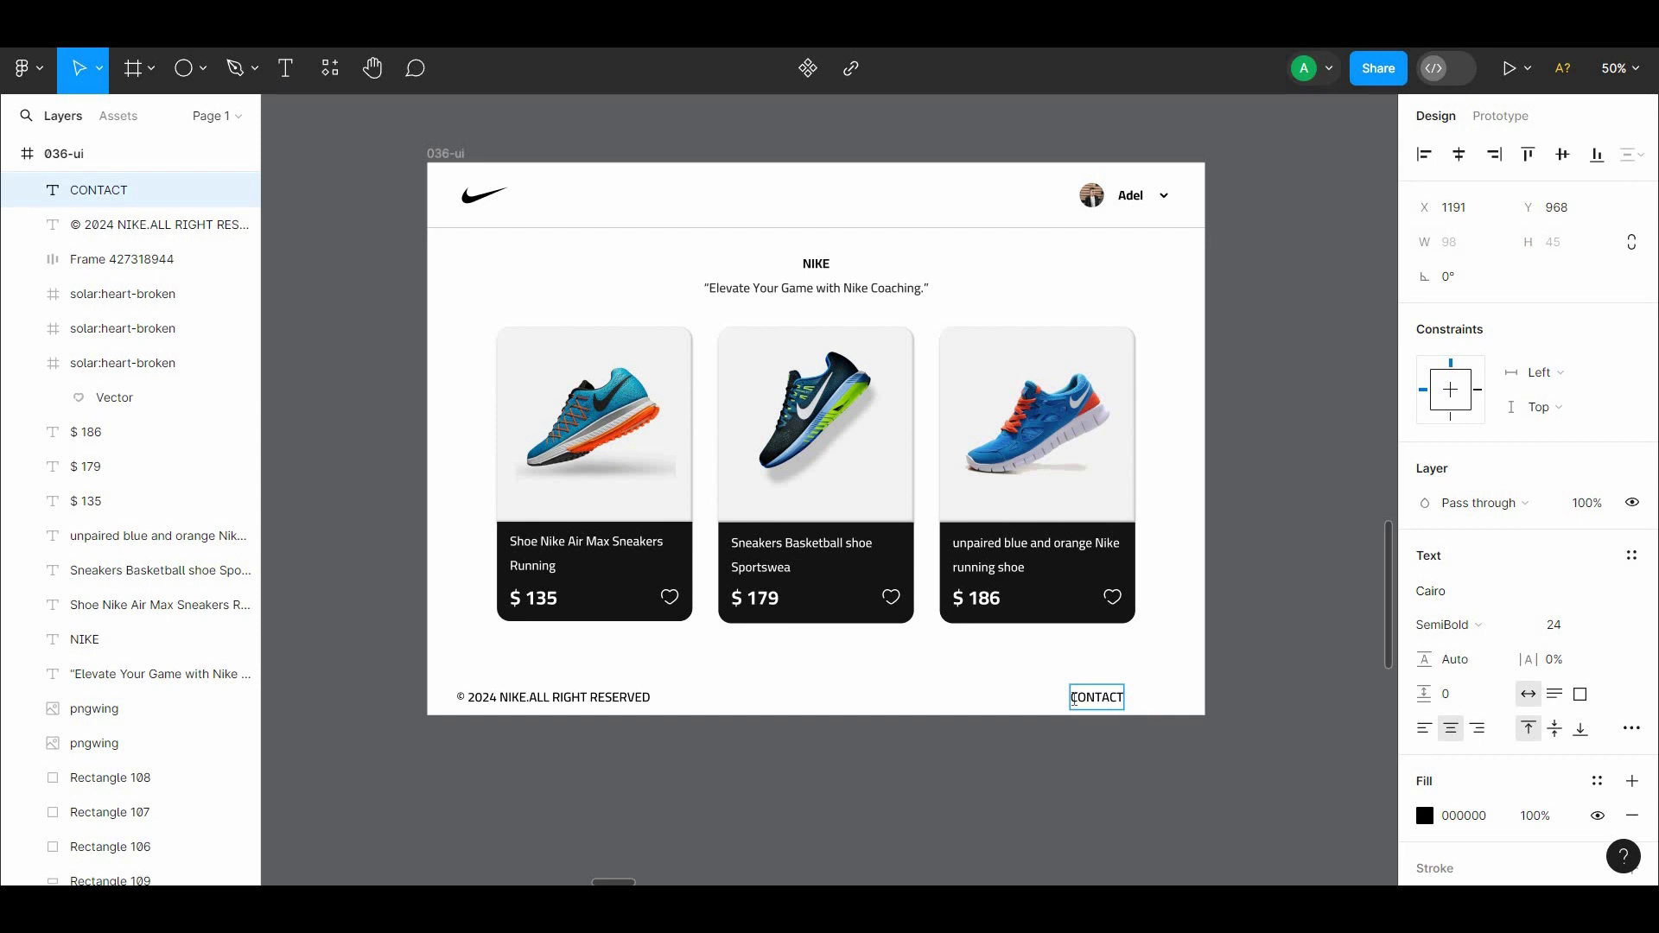
{"action": "left_click_drag", "start_coordinate": [1074, 700], "coordinate": [1160, 704]}
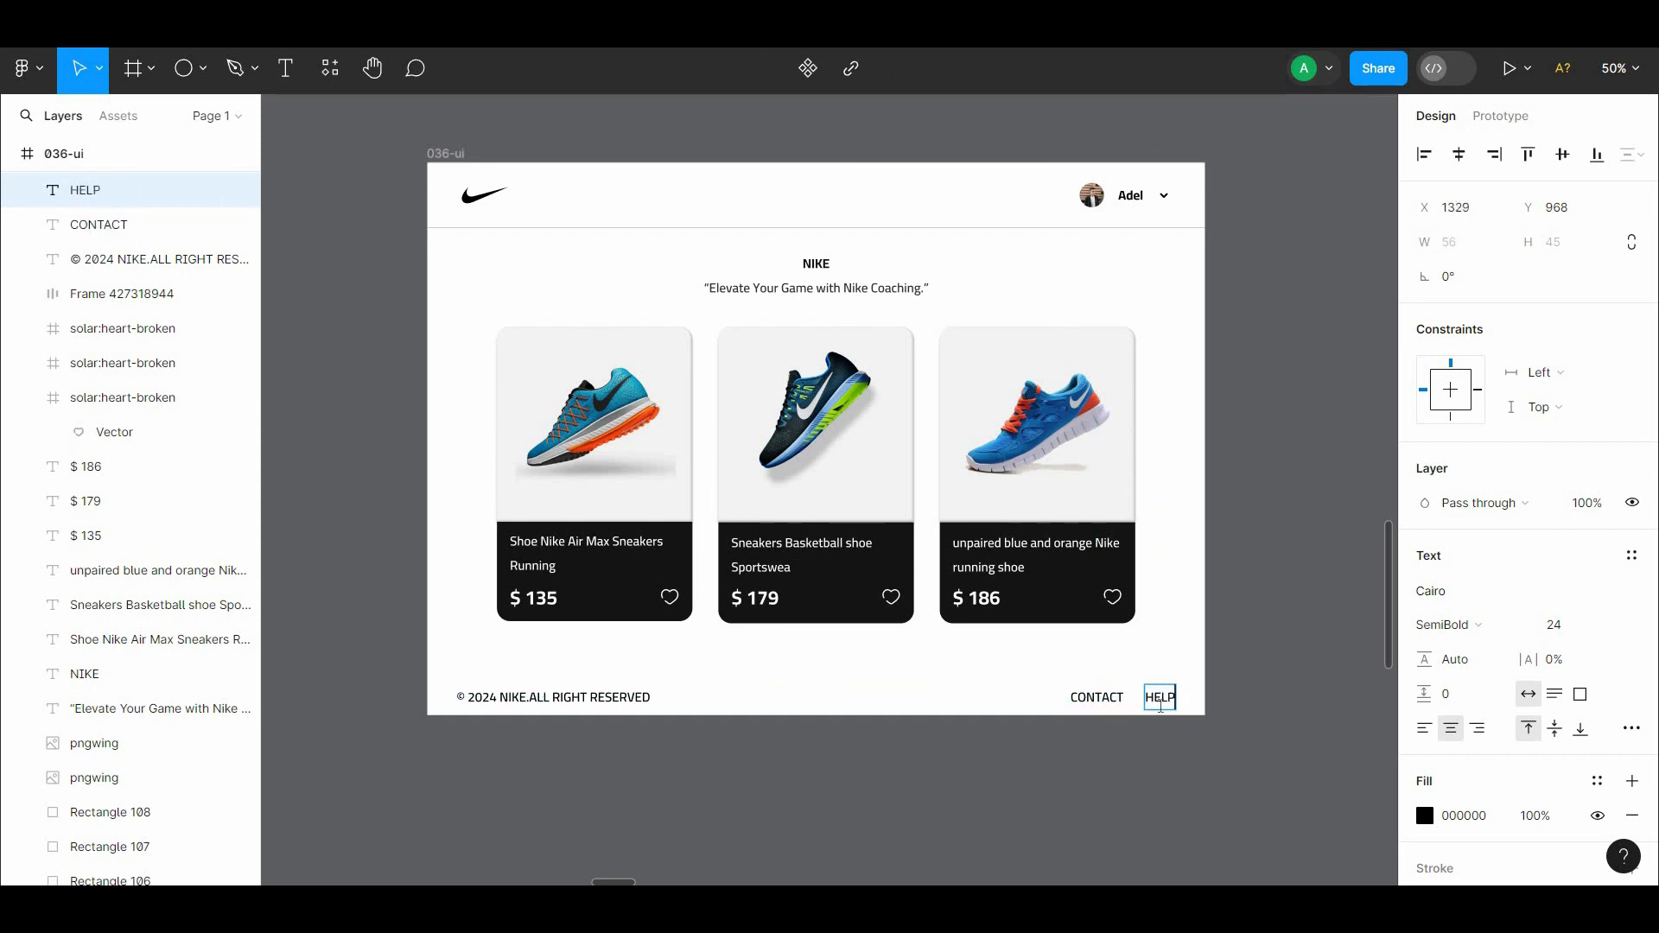
{"action": "key", "text": "Escape"}
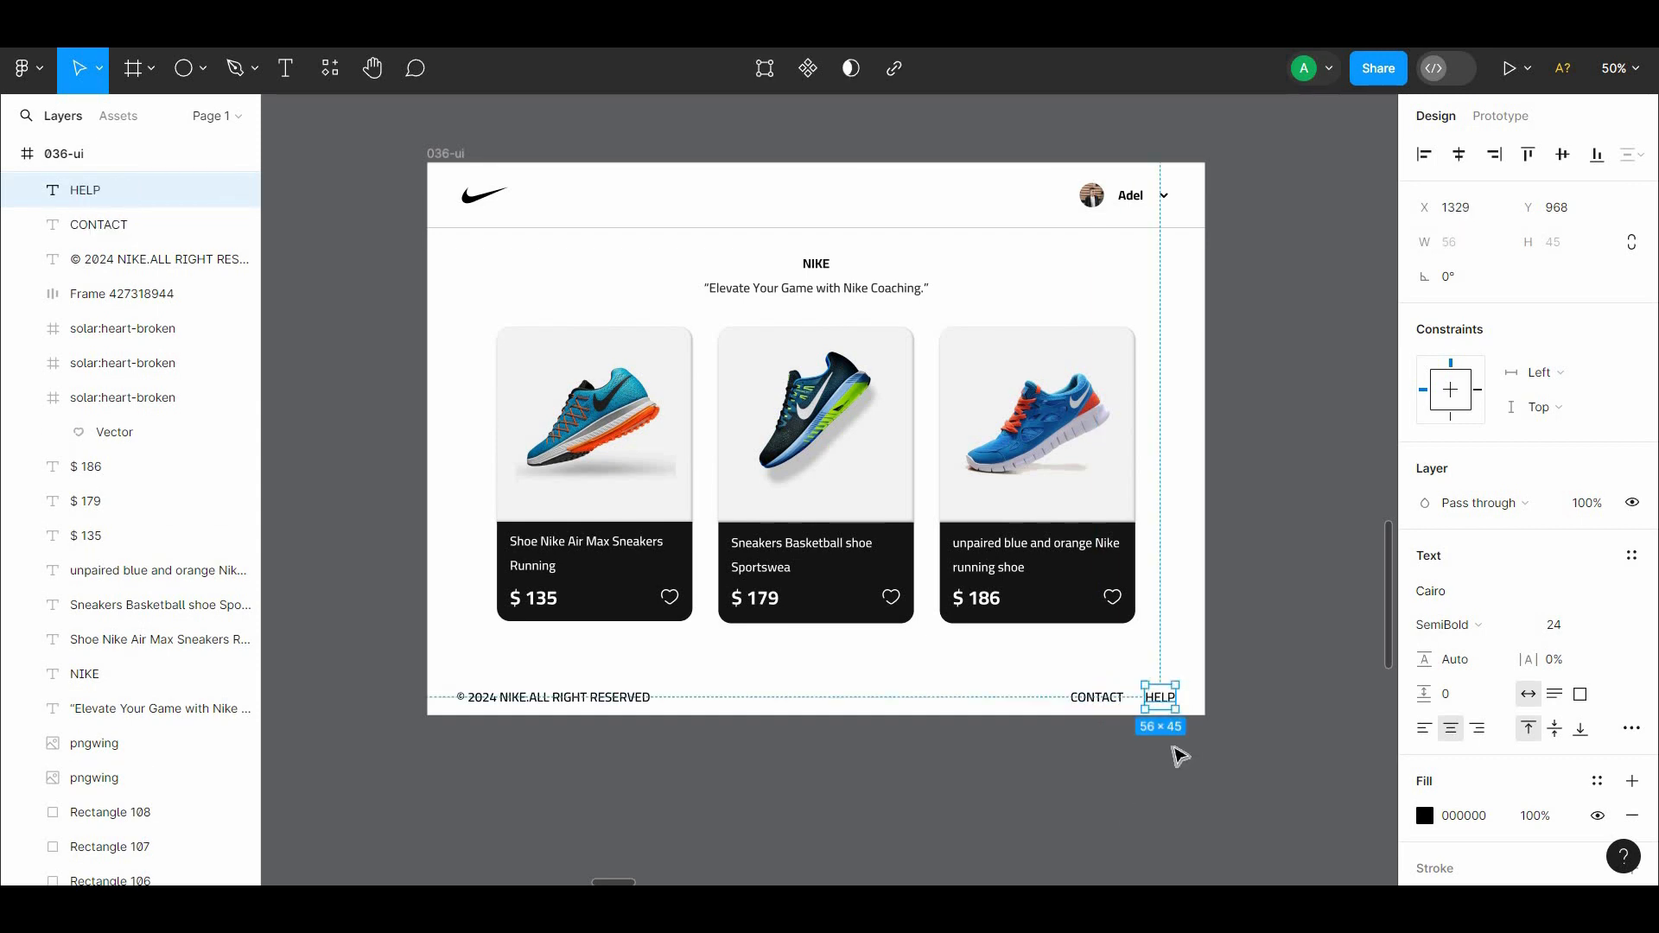
Set the spacing between the CONTACT and HELP texts in the footer to 24
{"action": "left_click", "coordinate": [1106, 705], "text": "shift"}
{"action": "left_click", "coordinate": [1457, 320]}
{"action": "type", "text": "2"}
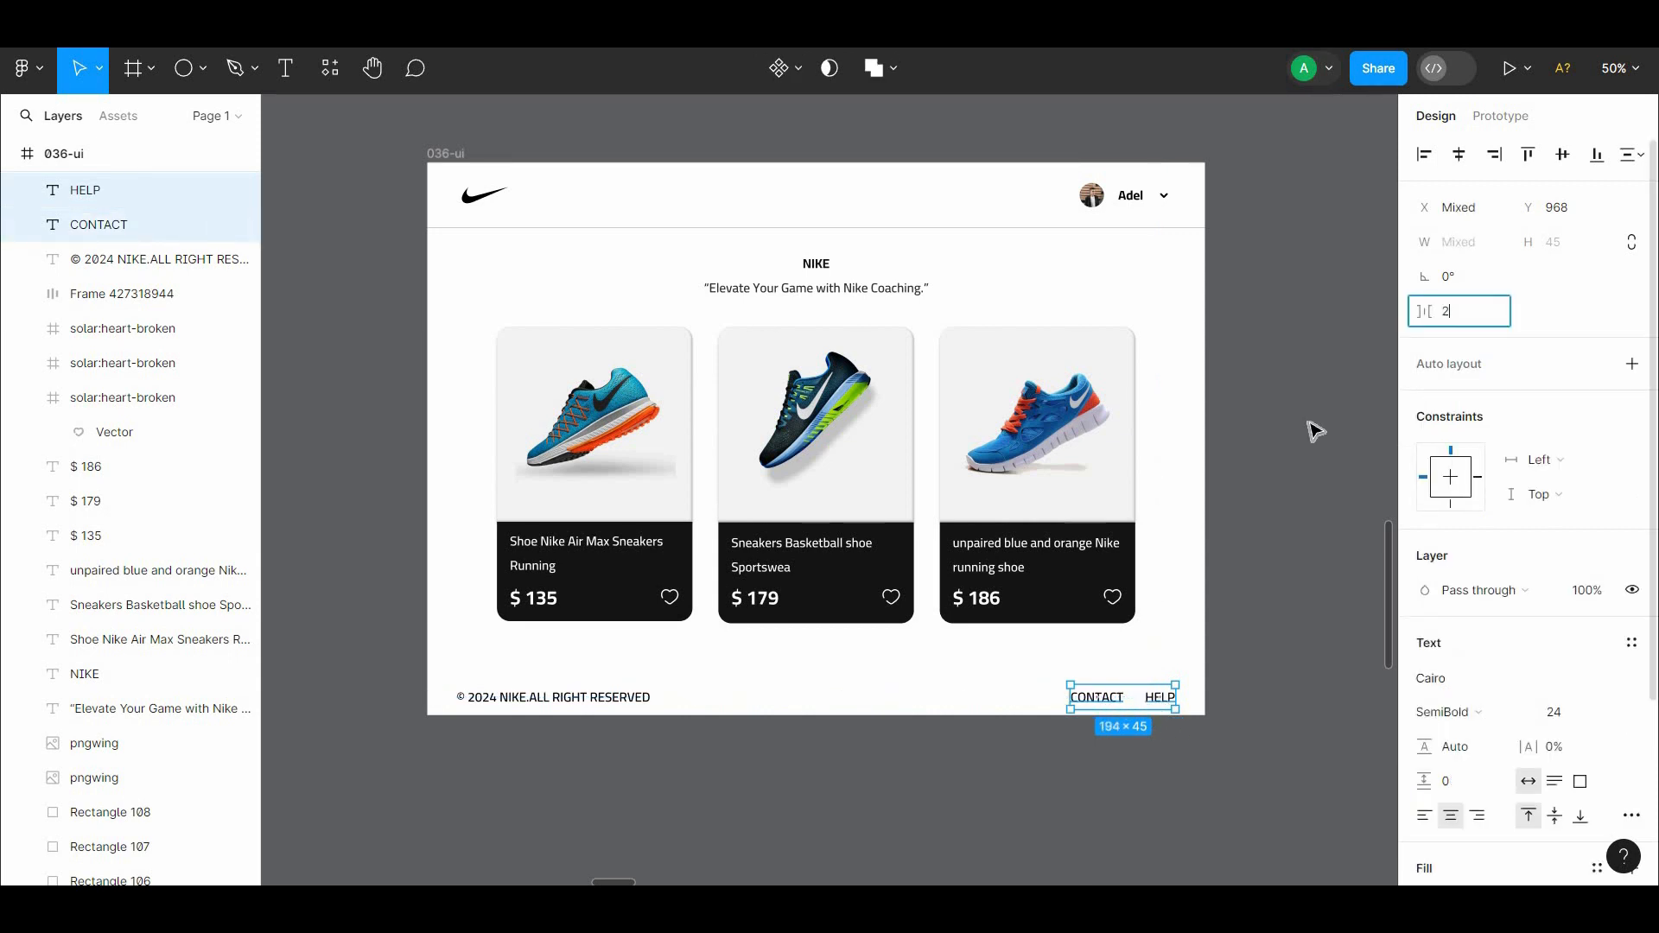
{"action": "type", "text": "4"}
{"action": "left_click", "coordinate": [1310, 425]}
Set the font size of CONTACT, HELP and the copyright text to 20
{"action": "left_click", "coordinate": [1162, 697]}
{"action": "left_click", "coordinate": [1111, 698], "text": "shift"}
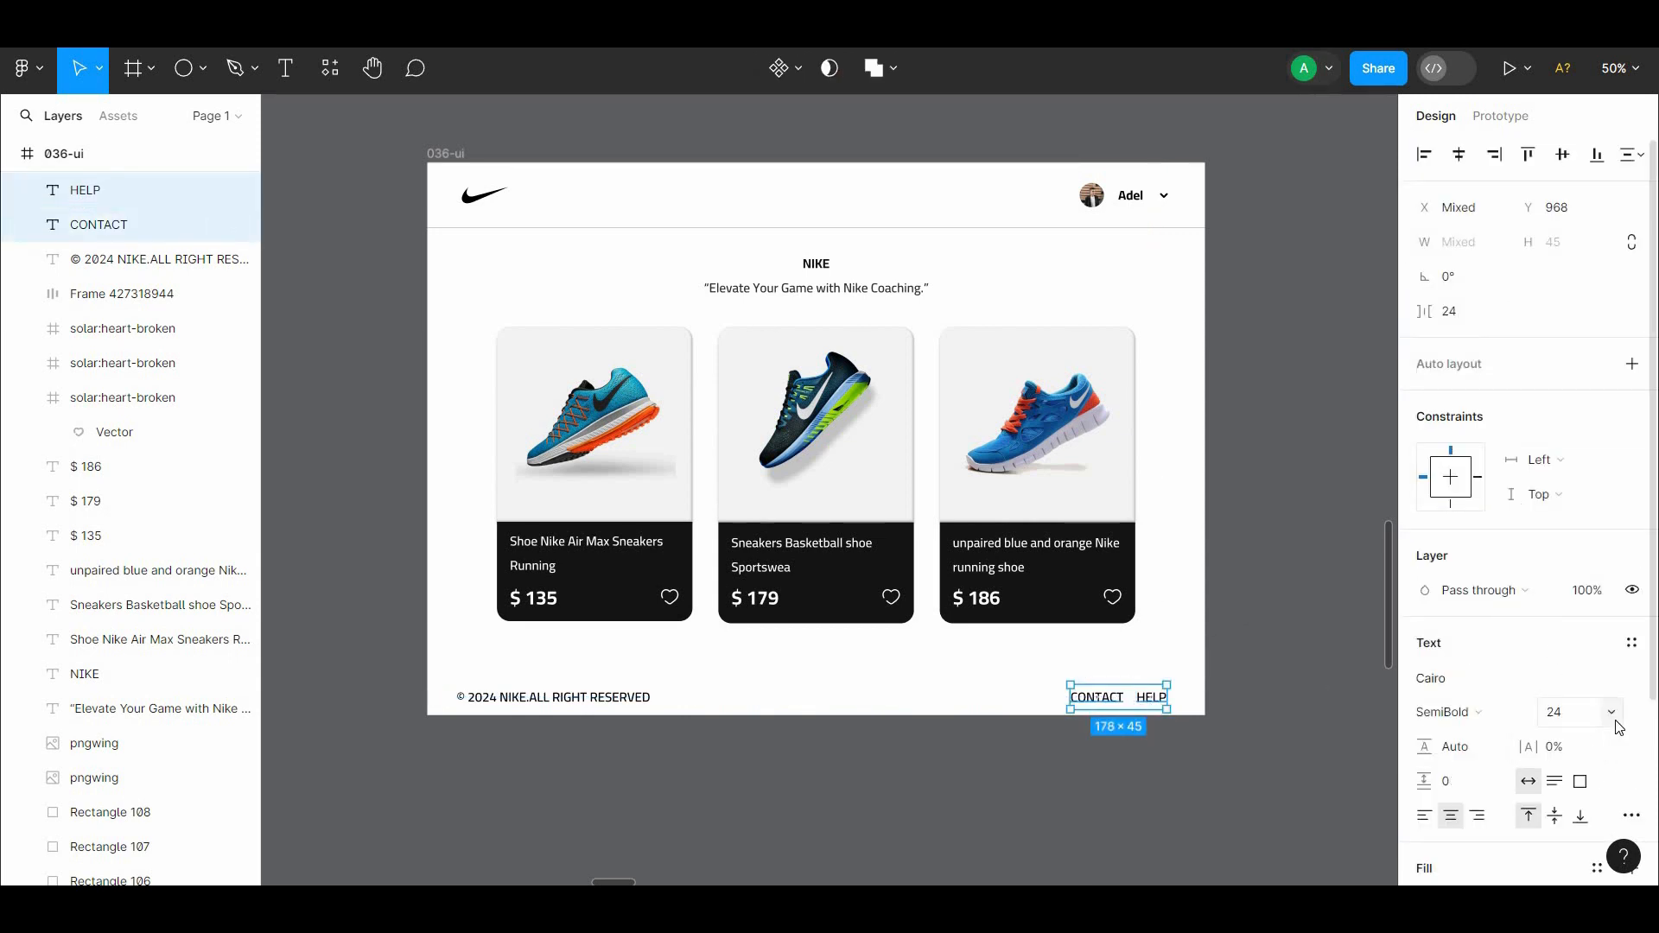
{"action": "left_click", "coordinate": [1614, 717]}
{"action": "left_click", "coordinate": [1586, 659]}
{"action": "left_click", "coordinate": [607, 697]}
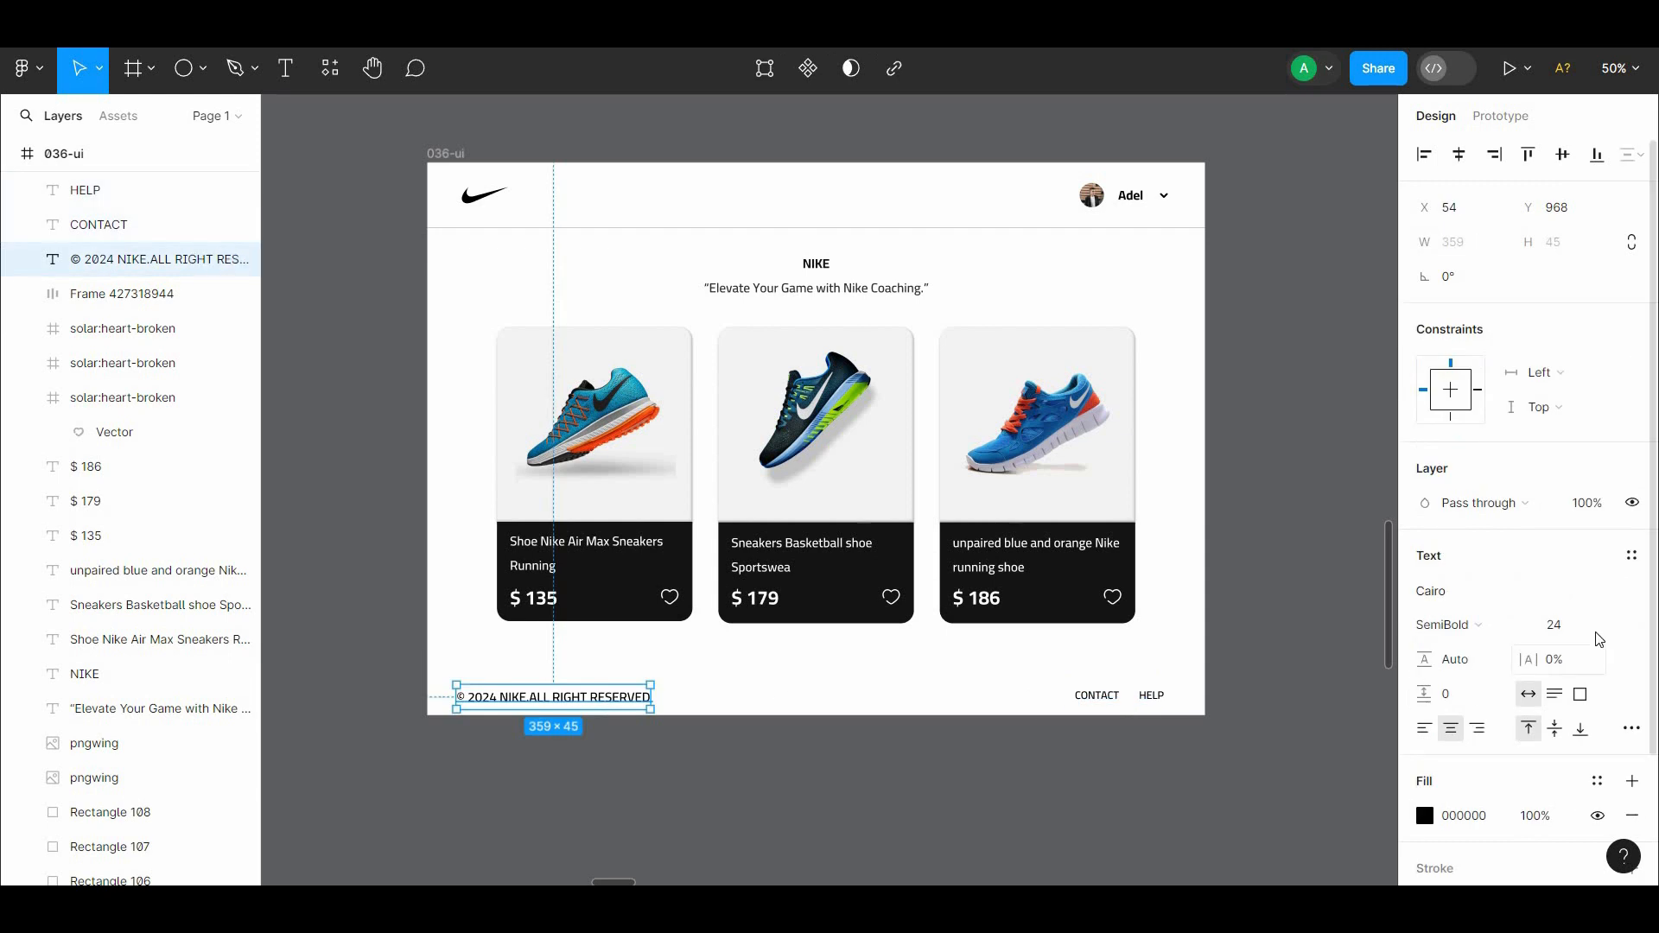
{"action": "left_click", "coordinate": [1595, 626]}
{"action": "left_click", "coordinate": [1579, 596]}
Move the copyright text together with CONTACT and HELP slightly up to Y 961
{"action": "left_click_drag", "start_coordinate": [1224, 726], "coordinate": [460, 681]}
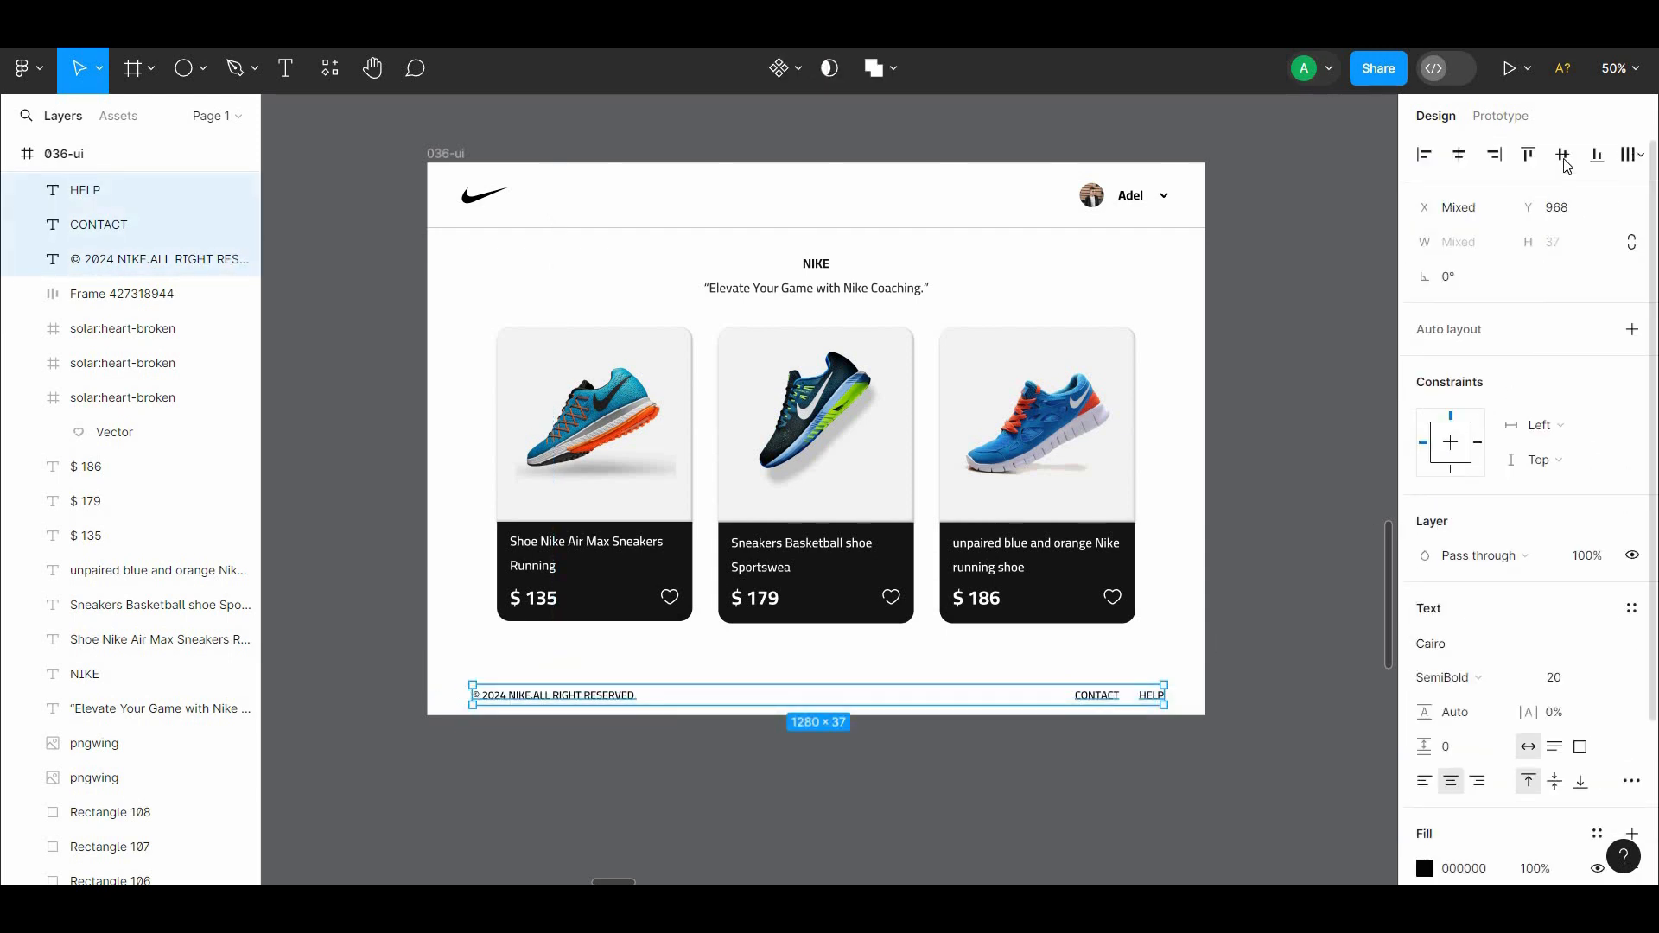
{"action": "left_click_drag", "start_coordinate": [1227, 749], "coordinate": [998, 695]}
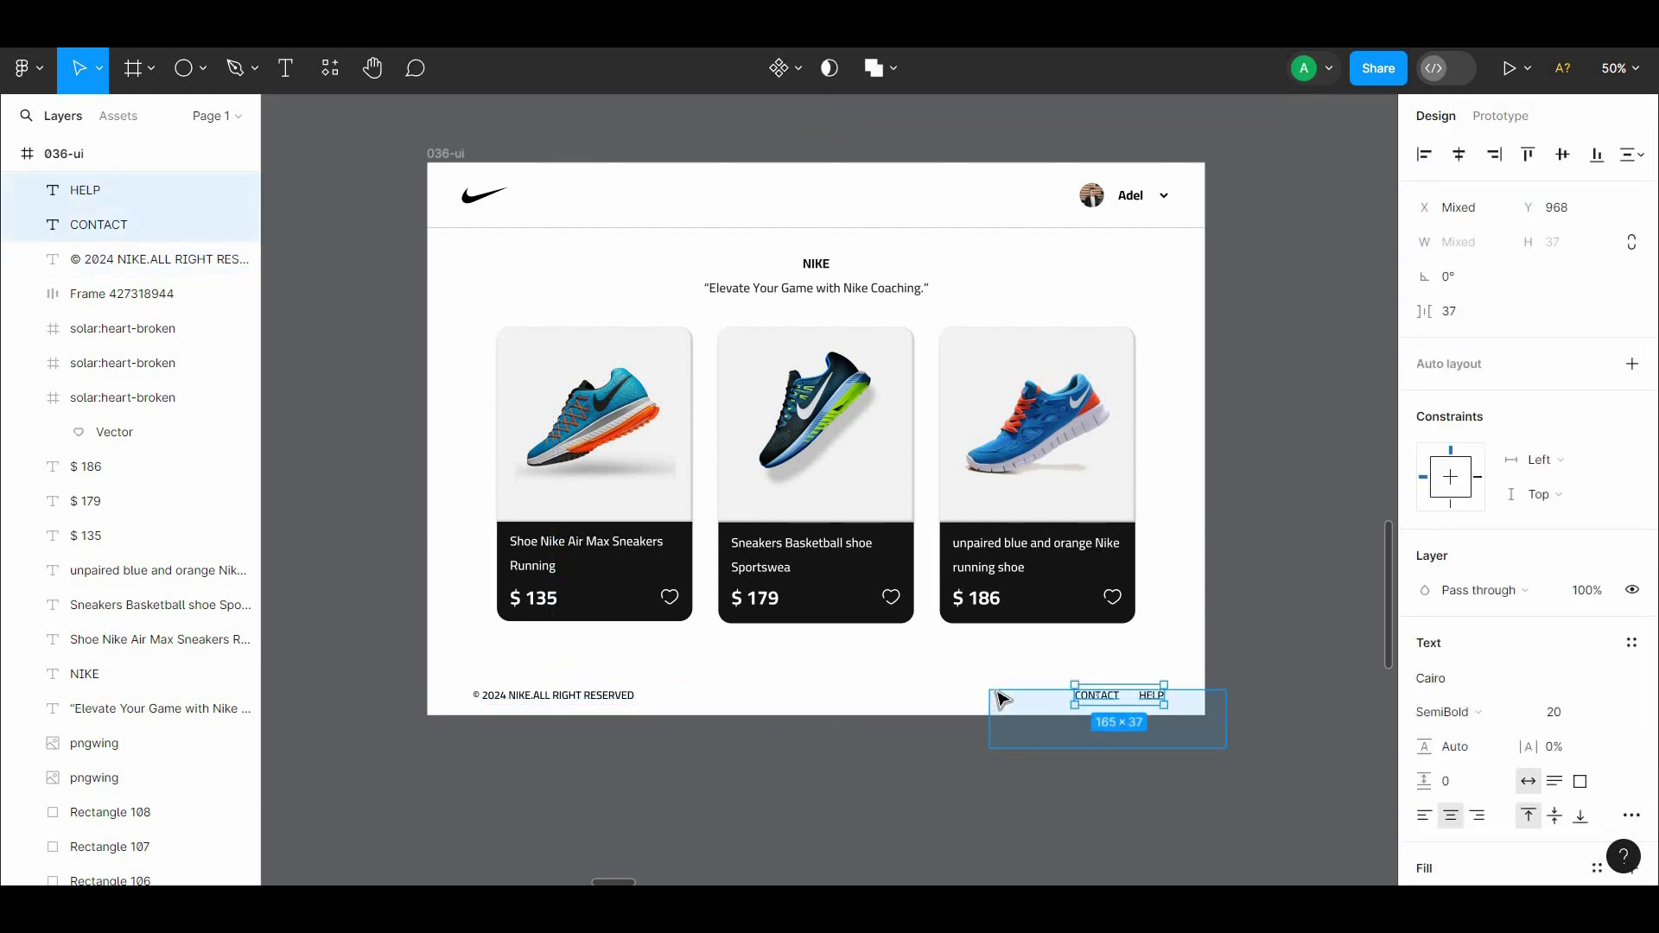
{"action": "left_click", "coordinate": [566, 698], "text": "shift"}
{"action": "left_click_drag", "start_coordinate": [1117, 698], "coordinate": [1115, 687]}
Group CONTACT with HELP, and group that pair with the copyright text
{"action": "left_click", "coordinate": [1123, 694]}
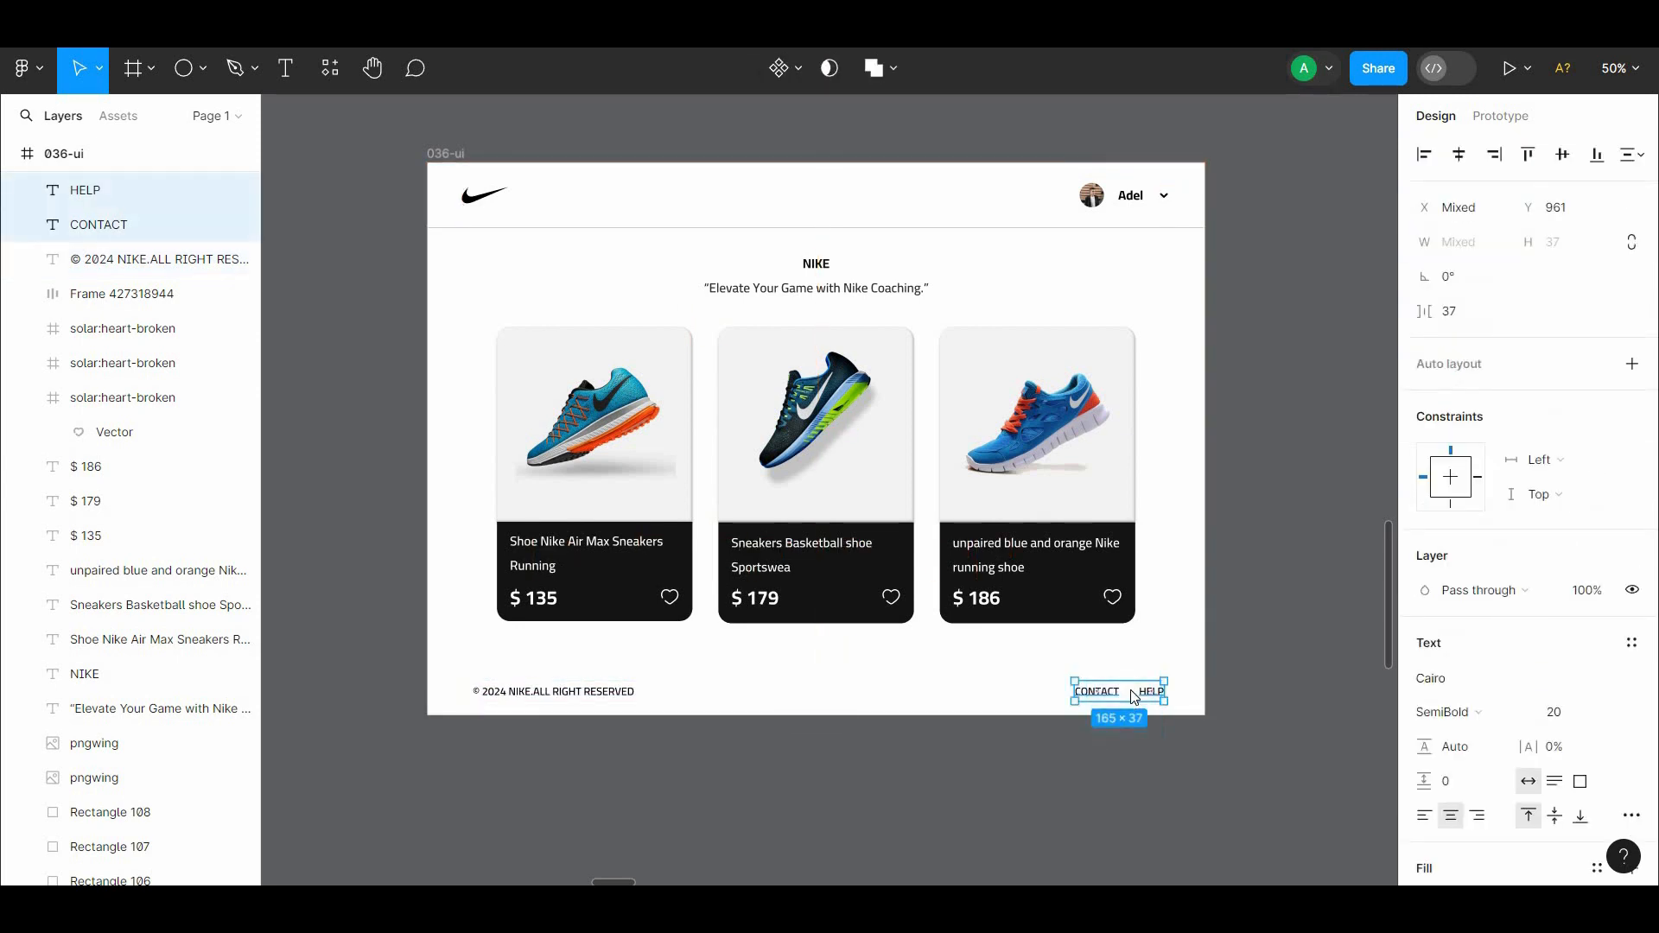
{"action": "right_click", "coordinate": [1123, 695]}
{"action": "left_click", "coordinate": [1158, 495]}
{"action": "right_click", "coordinate": [602, 702]}
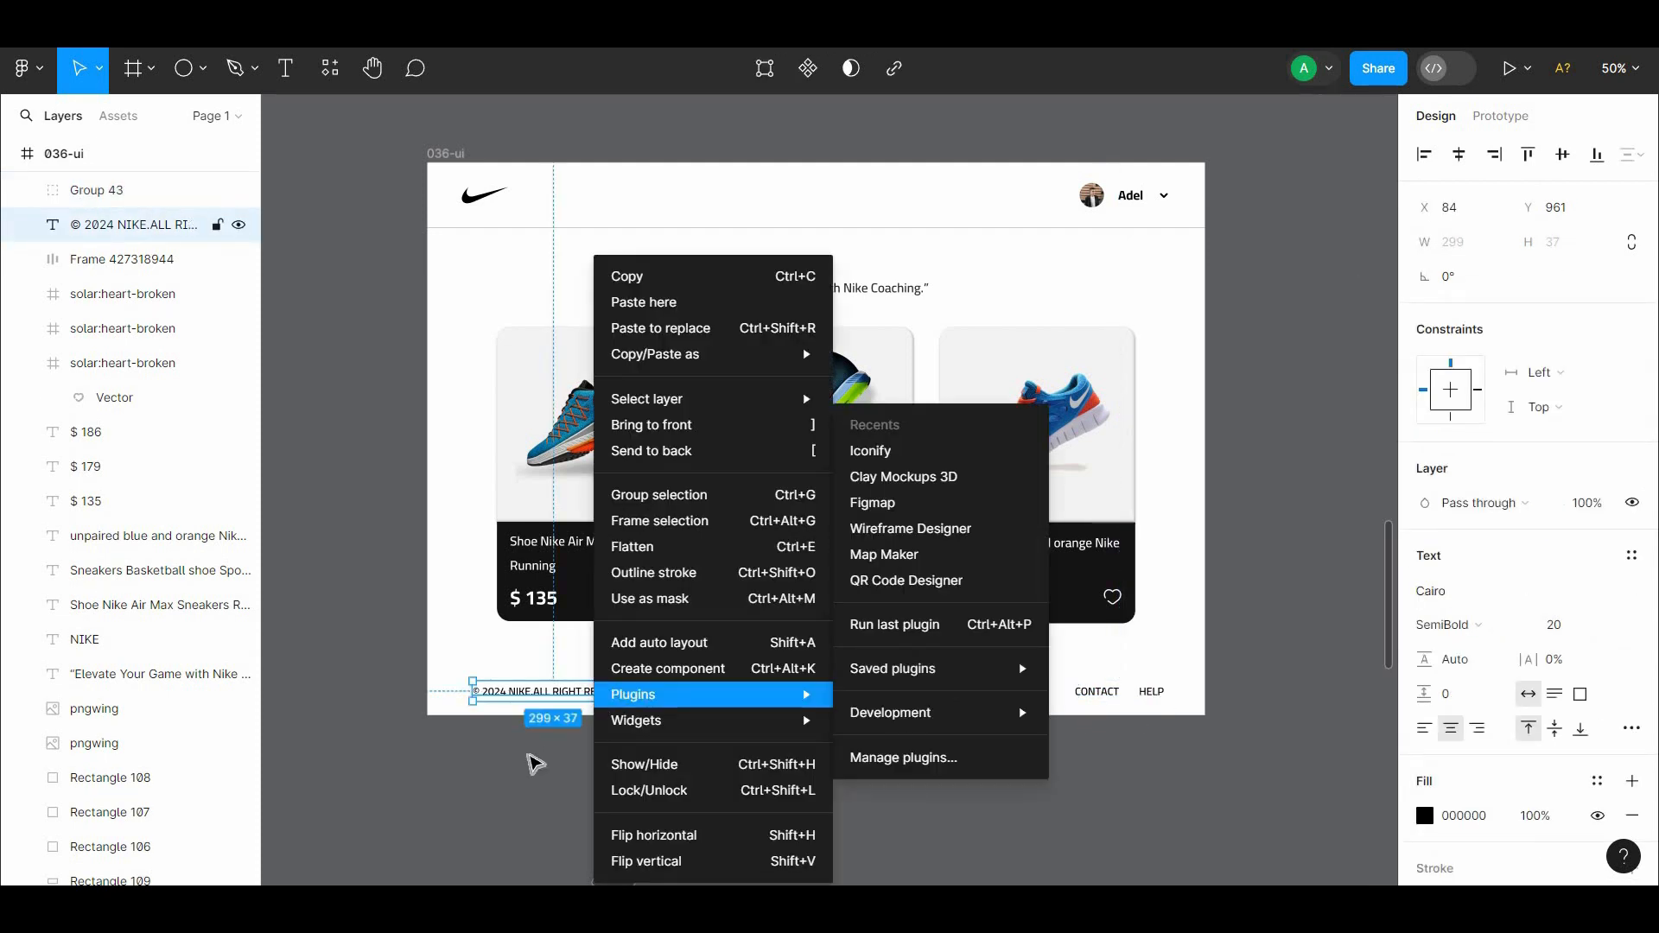
{"action": "key", "text": "Escape"}
{"action": "left_click", "coordinate": [1097, 692], "text": "shift"}
{"action": "right_click", "coordinate": [1097, 688]}
{"action": "left_click", "coordinate": [1145, 475]}
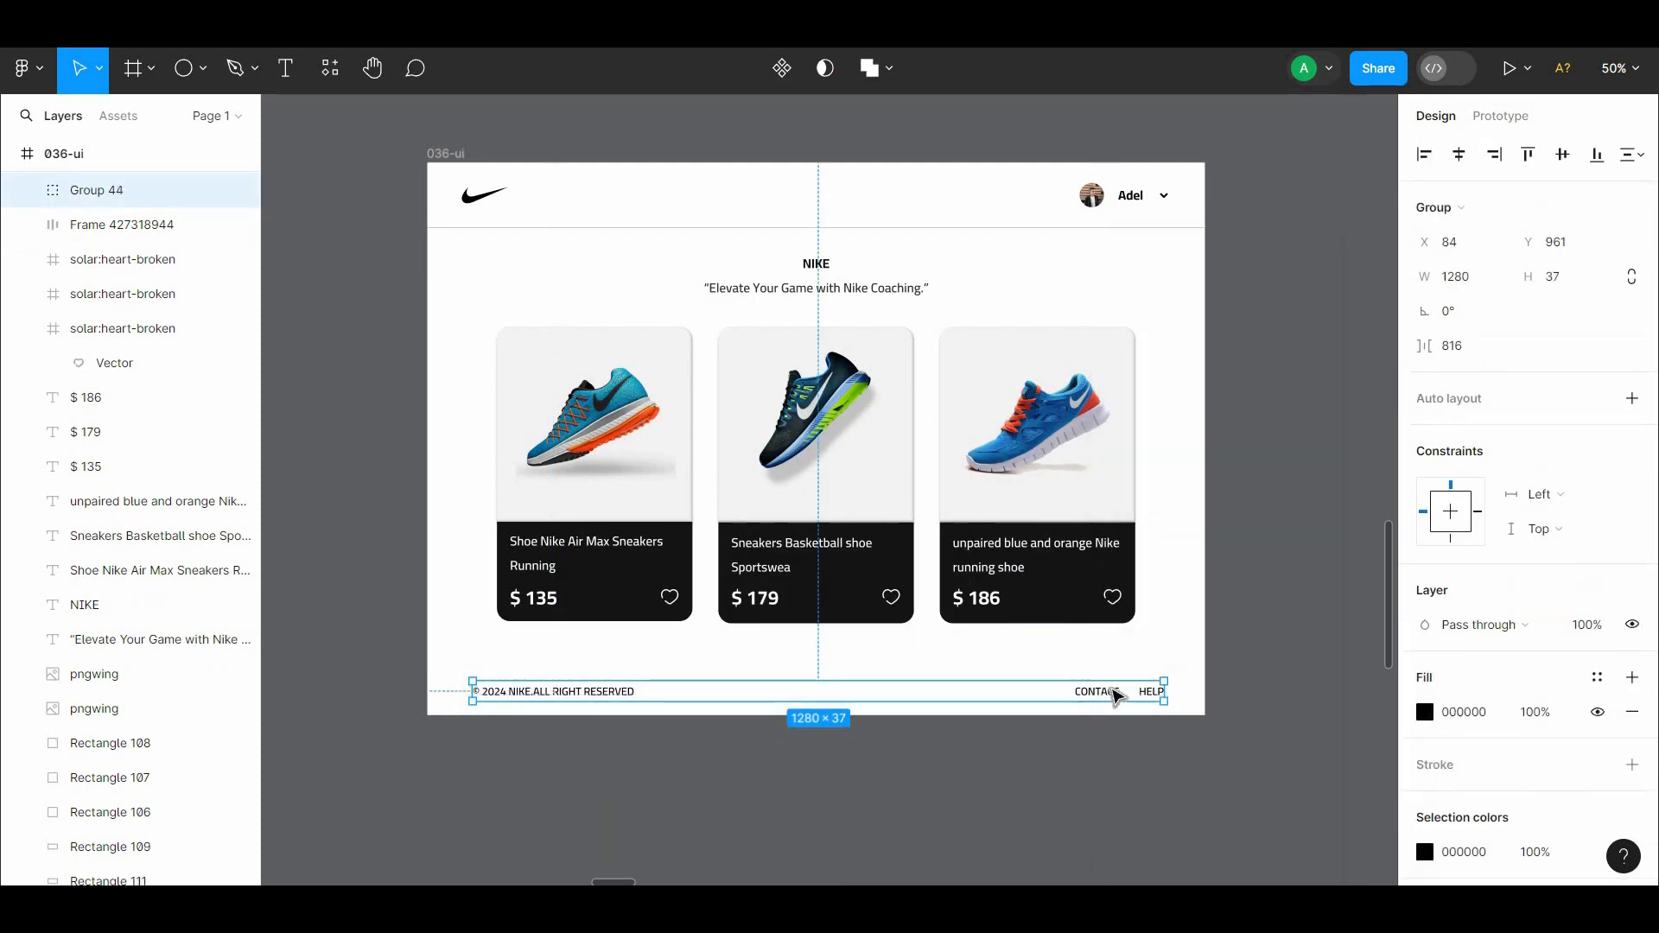
Set the font size of the HELP, CONTACT and copyright texts inside the footer group to 24
{"action": "double_click", "coordinate": [1147, 691]}
{"action": "double_click", "coordinate": [1147, 691]}
{"action": "left_click", "coordinate": [1098, 697], "text": "shift"}
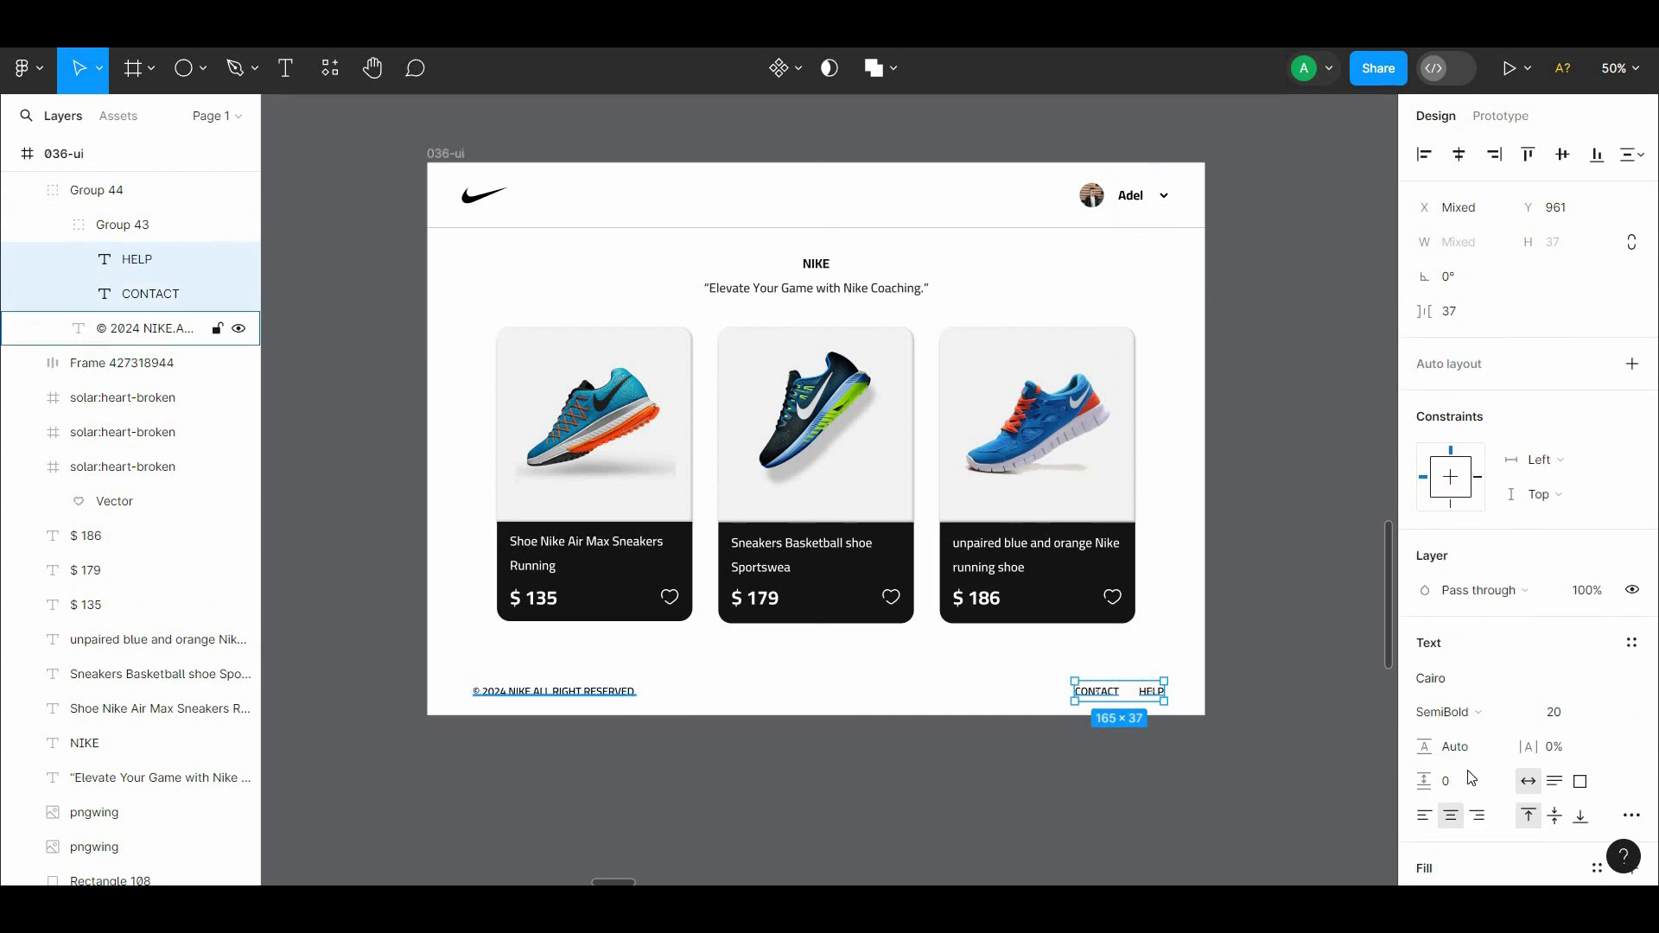
{"action": "left_click", "coordinate": [553, 692], "text": "shift"}
{"action": "type", "text": "24"}
{"action": "key", "text": "Return"}
Add auto layout to the footer group and stretch it to 1440 by 63 at the page's bottom, with its content centred
{"action": "left_click_drag", "start_coordinate": [1252, 730], "coordinate": [942, 702]}
{"action": "right_click", "coordinate": [1063, 700]}
{"action": "left_click", "coordinate": [1124, 633]}
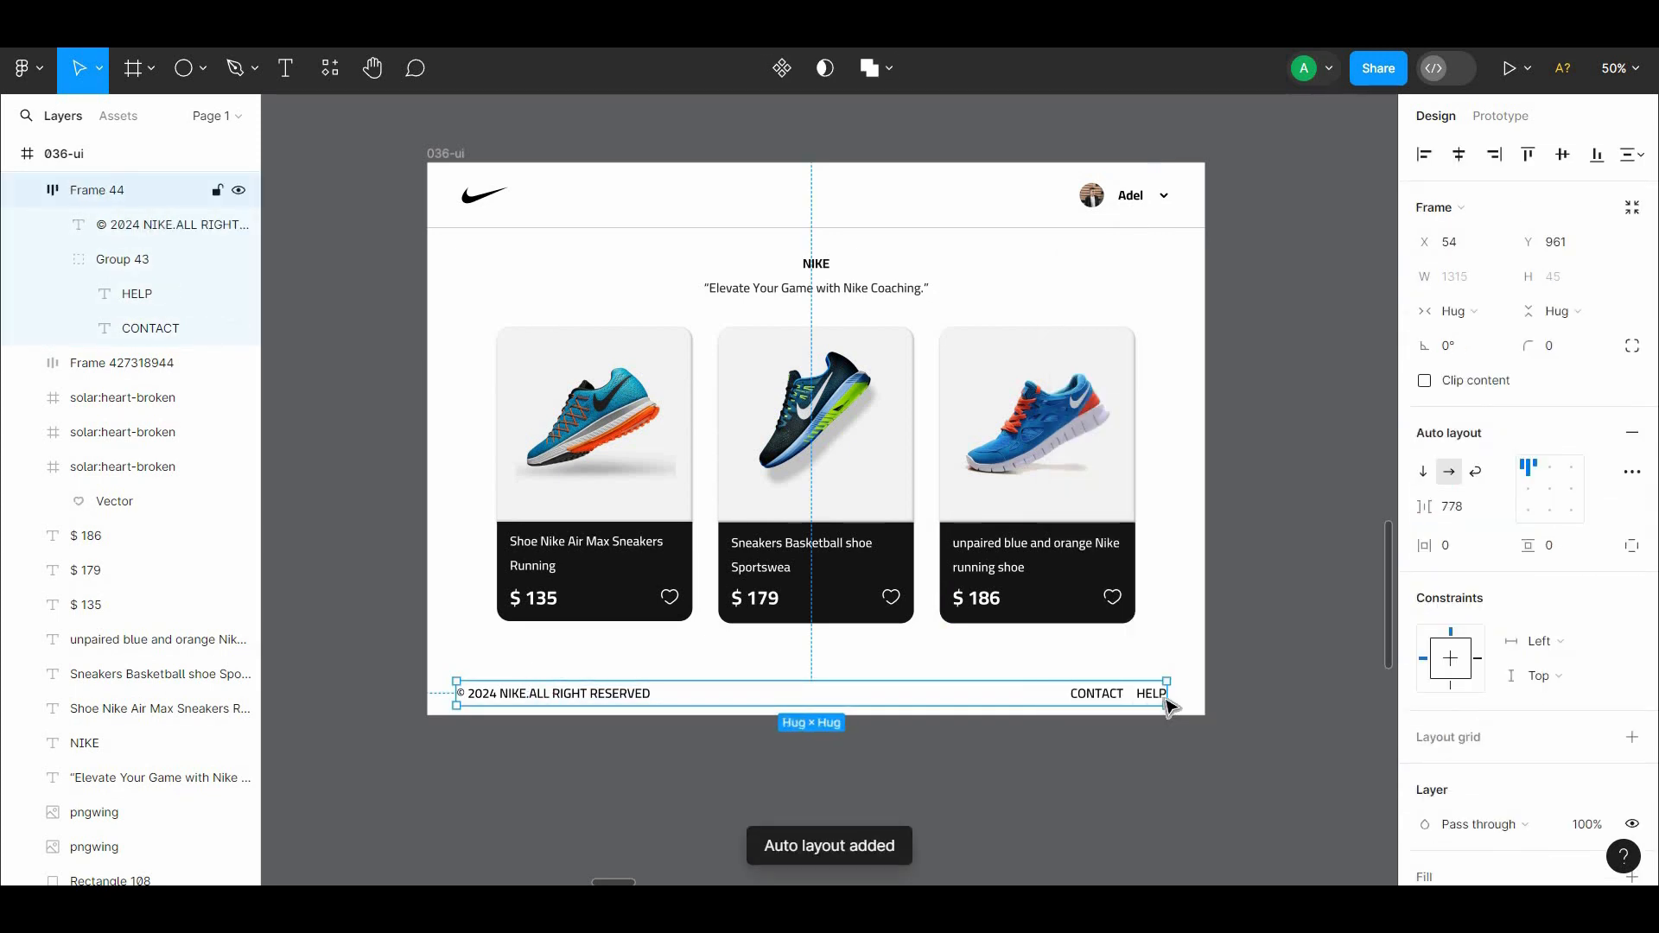
{"action": "left_click_drag", "start_coordinate": [1192, 693], "coordinate": [1208, 693]}
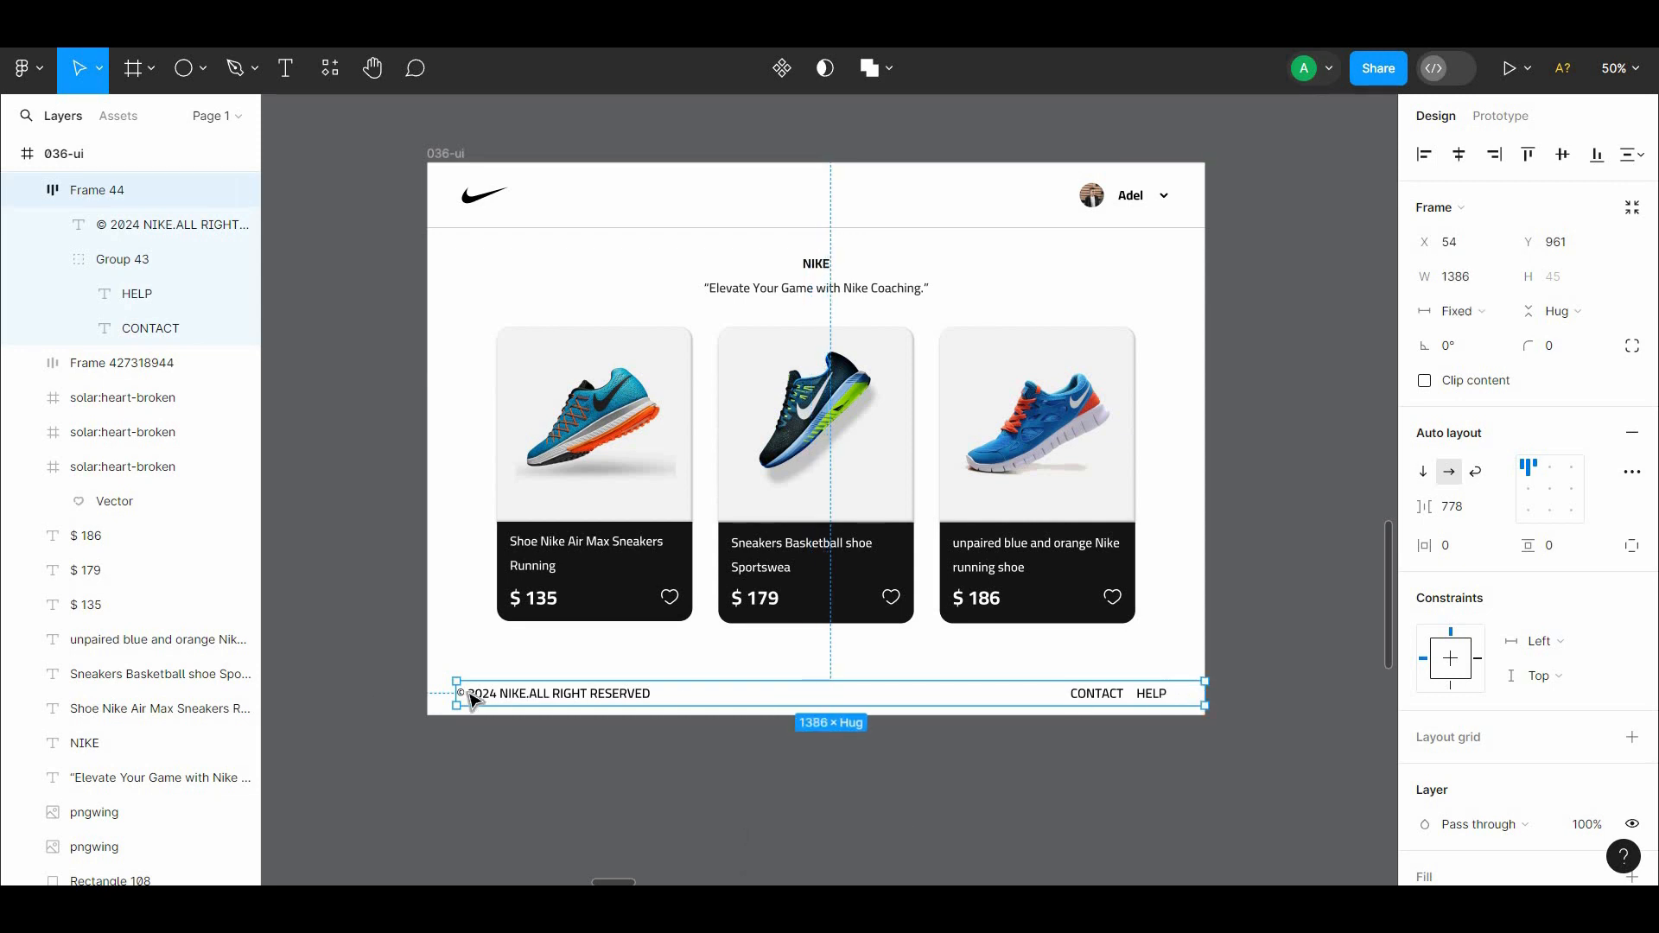
{"action": "left_click_drag", "start_coordinate": [438, 692], "coordinate": [427, 692]}
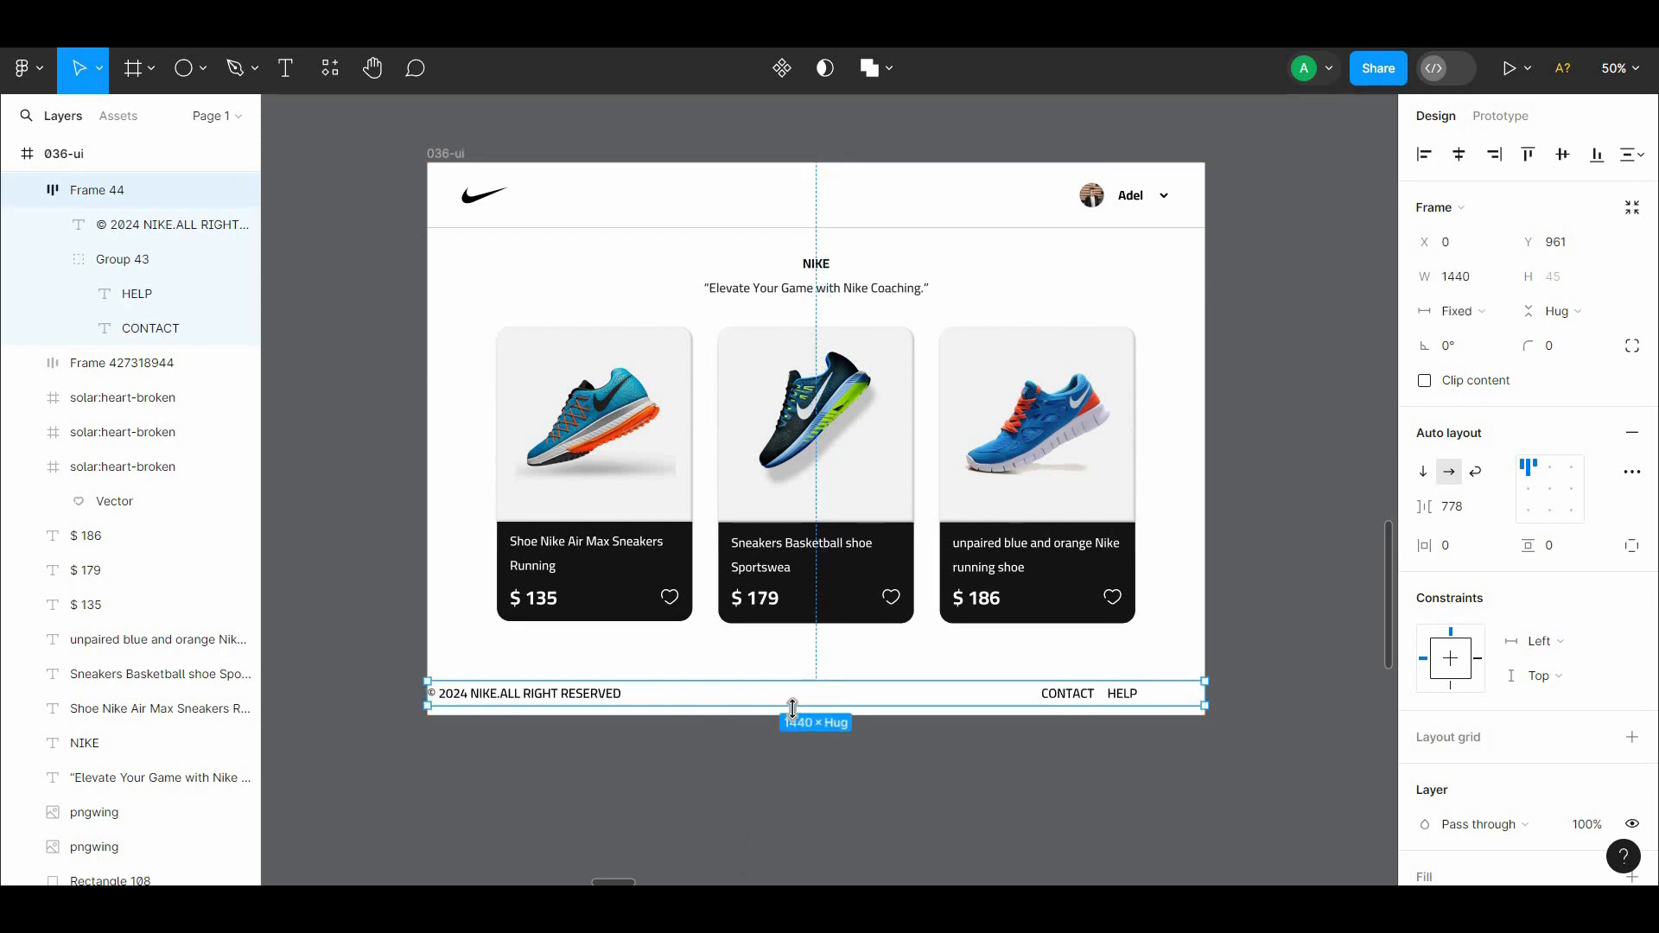
{"action": "left_click_drag", "start_coordinate": [792, 707], "coordinate": [793, 716]}
{"action": "left_click", "coordinate": [1550, 489]}
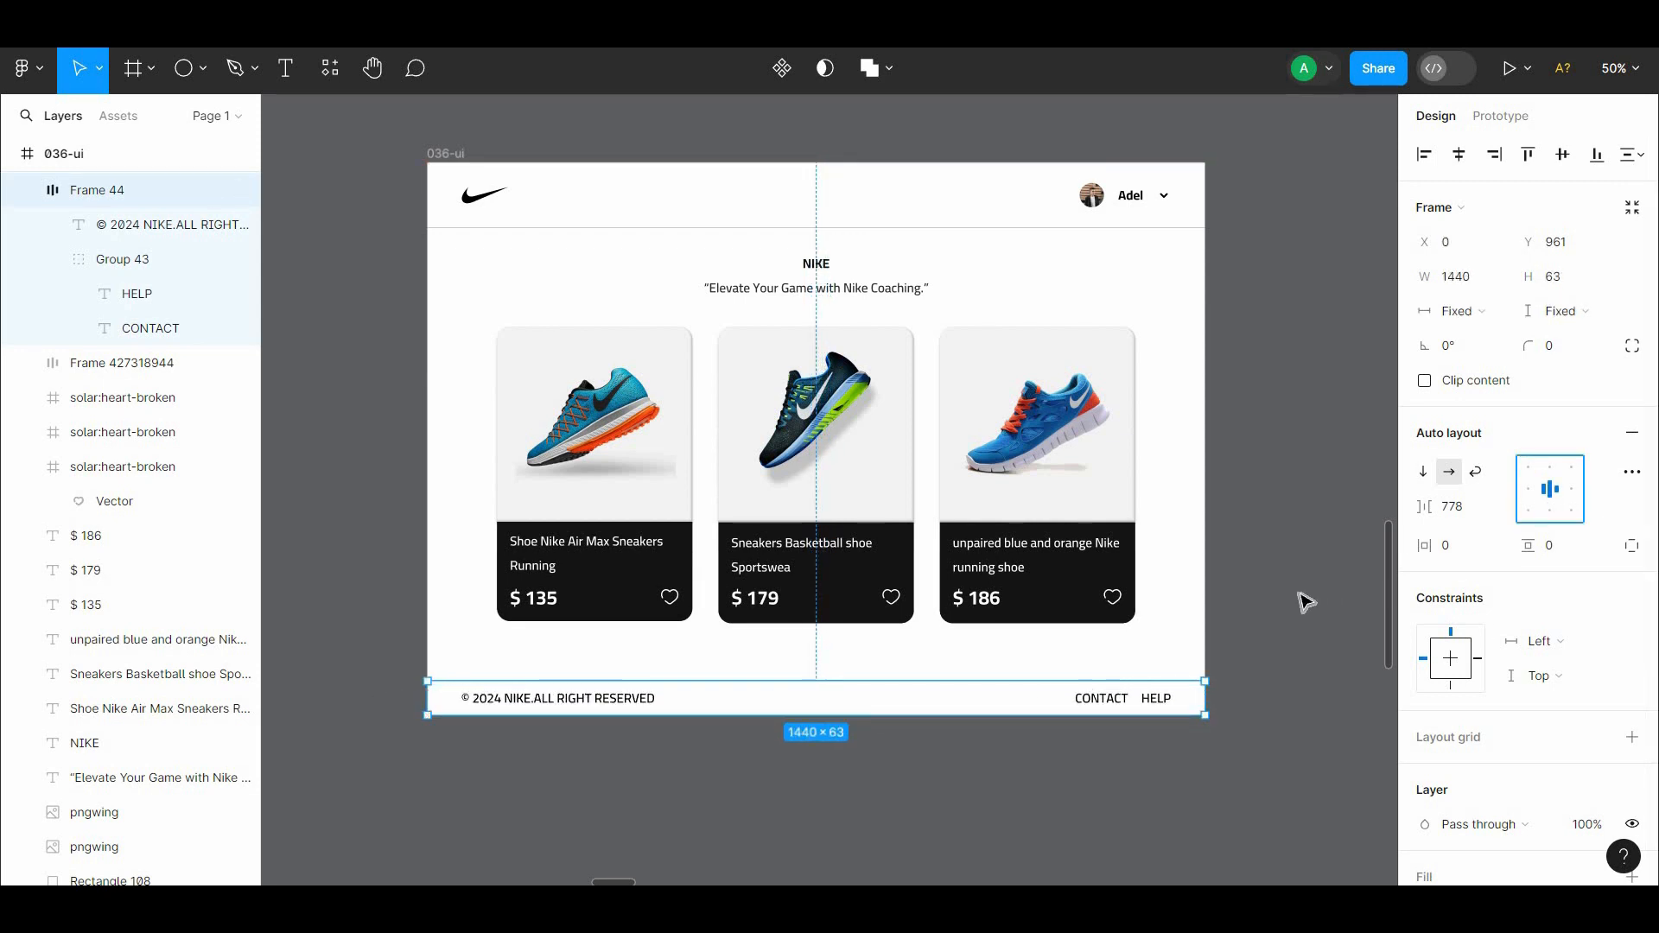
{"action": "left_click", "coordinate": [1293, 599]}
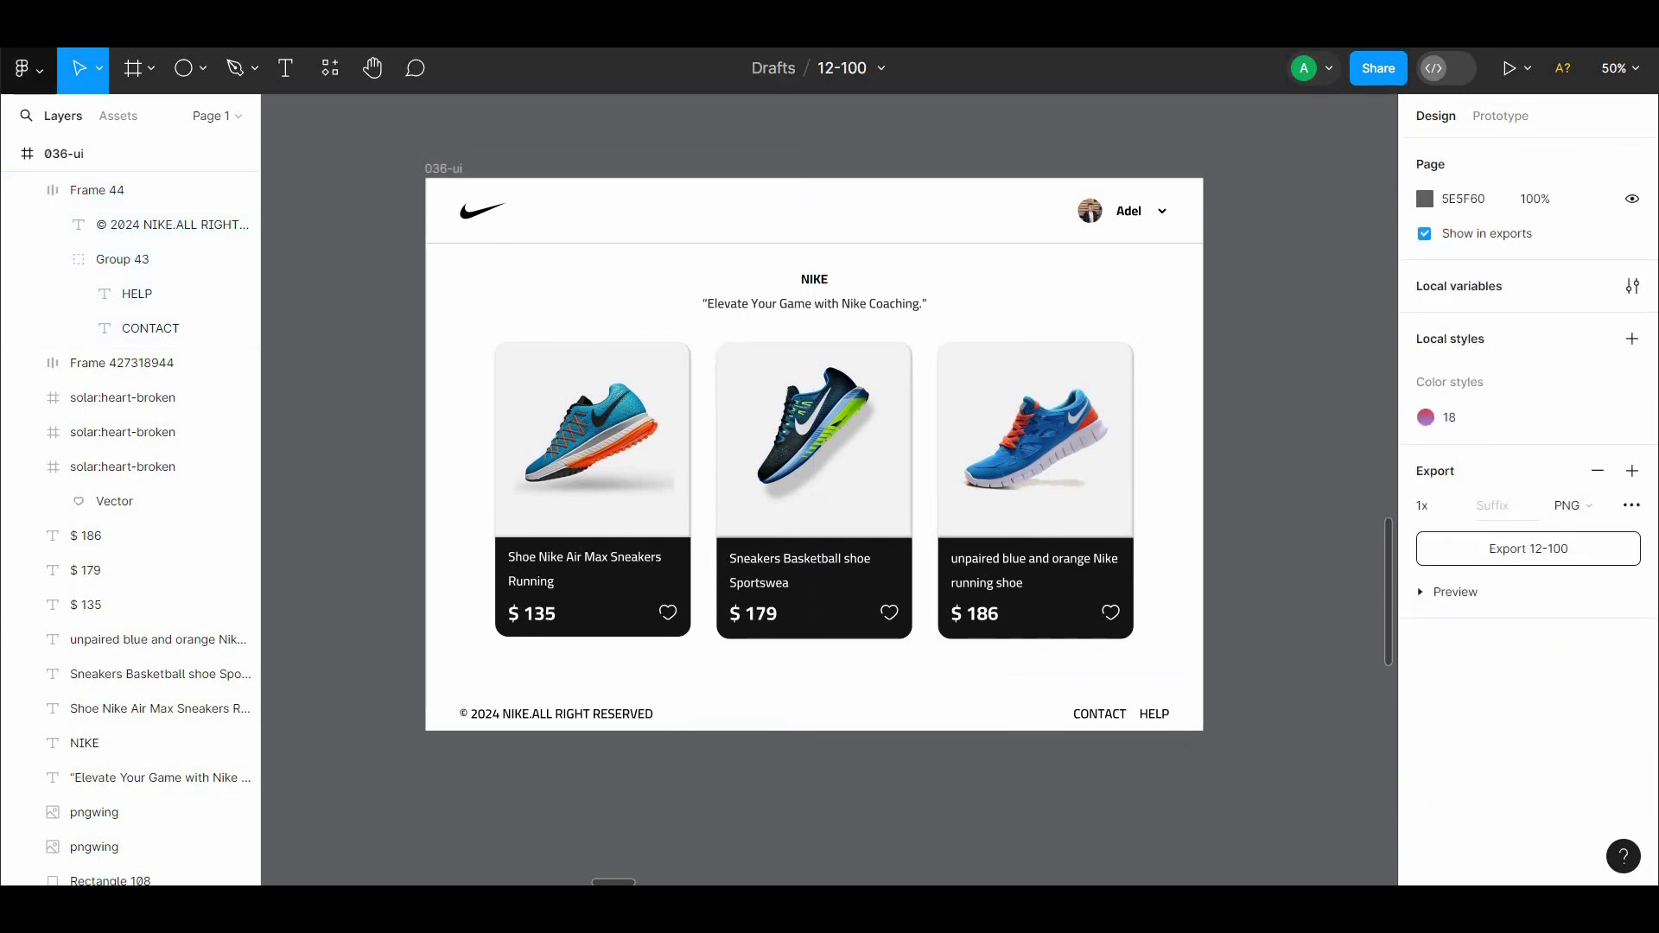
Paste the copied social icons group into the page and undo its move into the auto-layout footer
{"action": "left_click", "coordinate": [240, 164]}
{"action": "left_click", "coordinate": [1244, 649]}
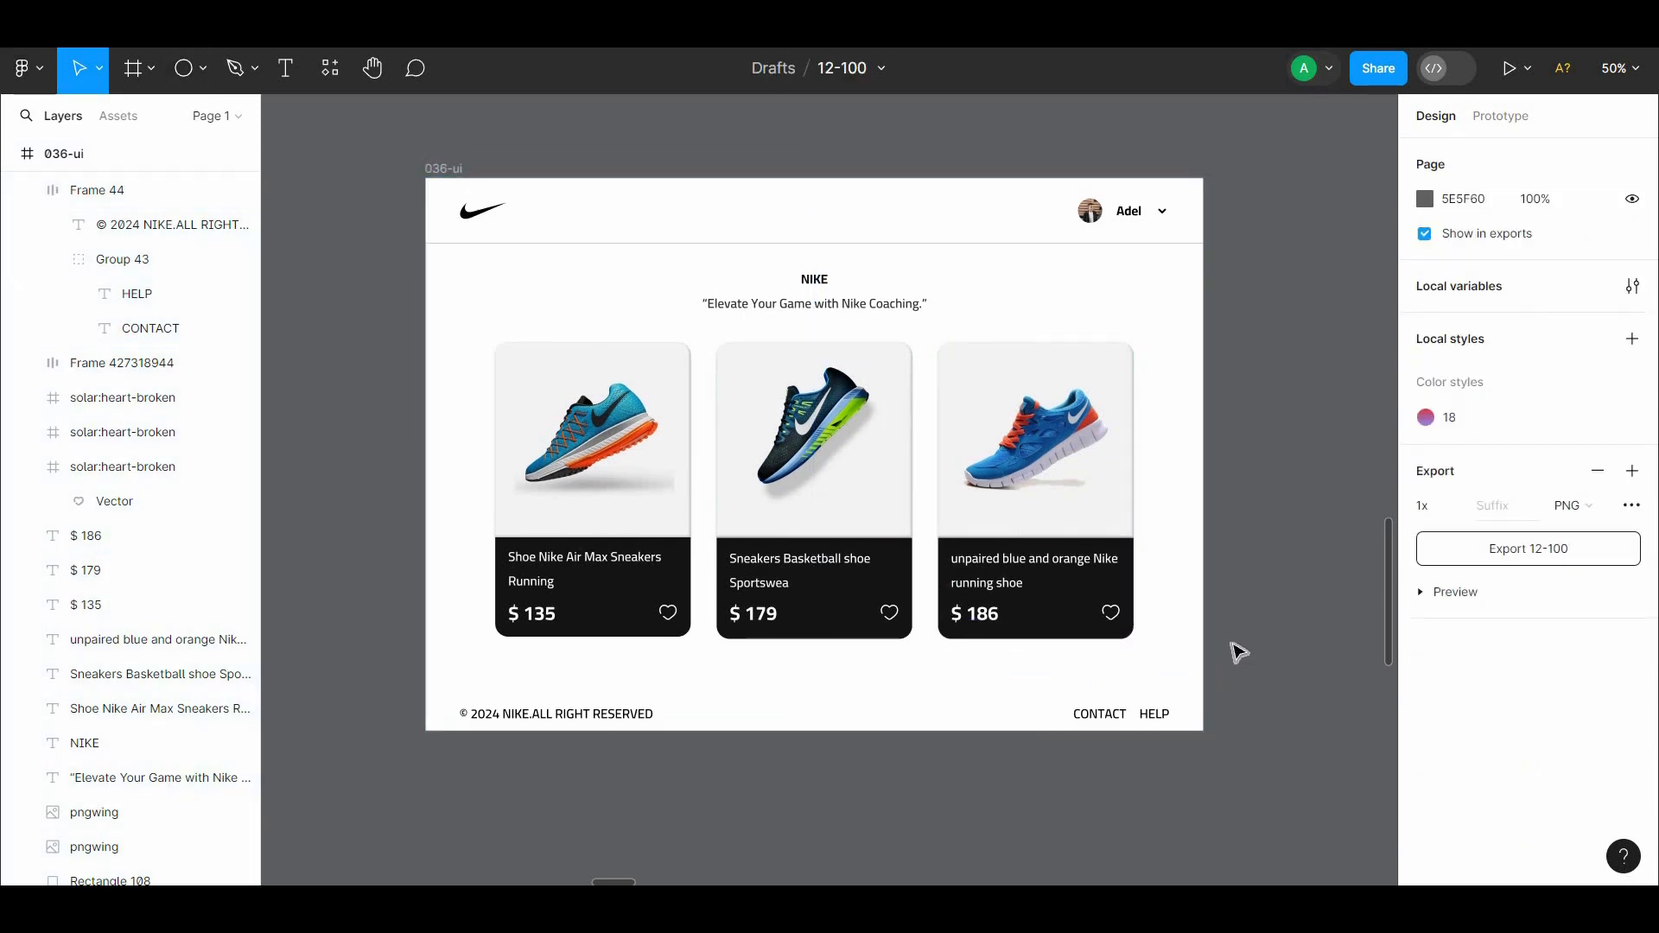
{"action": "key", "text": "ctrl+v"}
{"action": "left_click_drag", "start_coordinate": [830, 494], "coordinate": [1167, 709]}
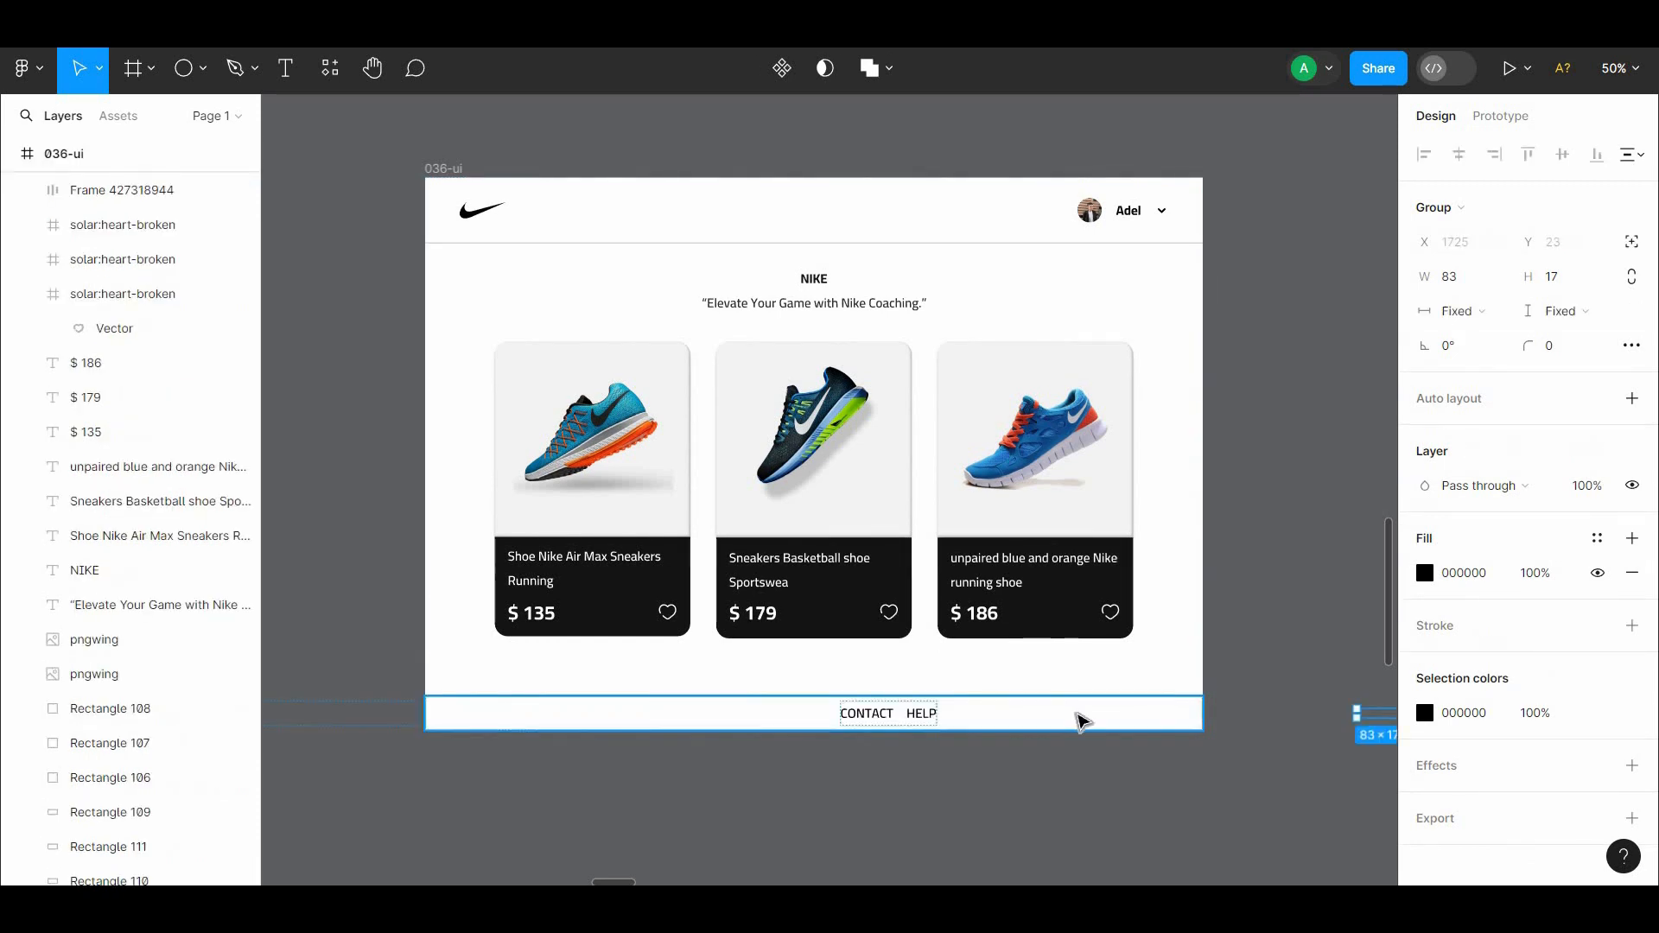
{"action": "key", "text": "ctrl+z"}
Remove the auto layout from the footer frame
{"action": "left_click", "coordinate": [1026, 714]}
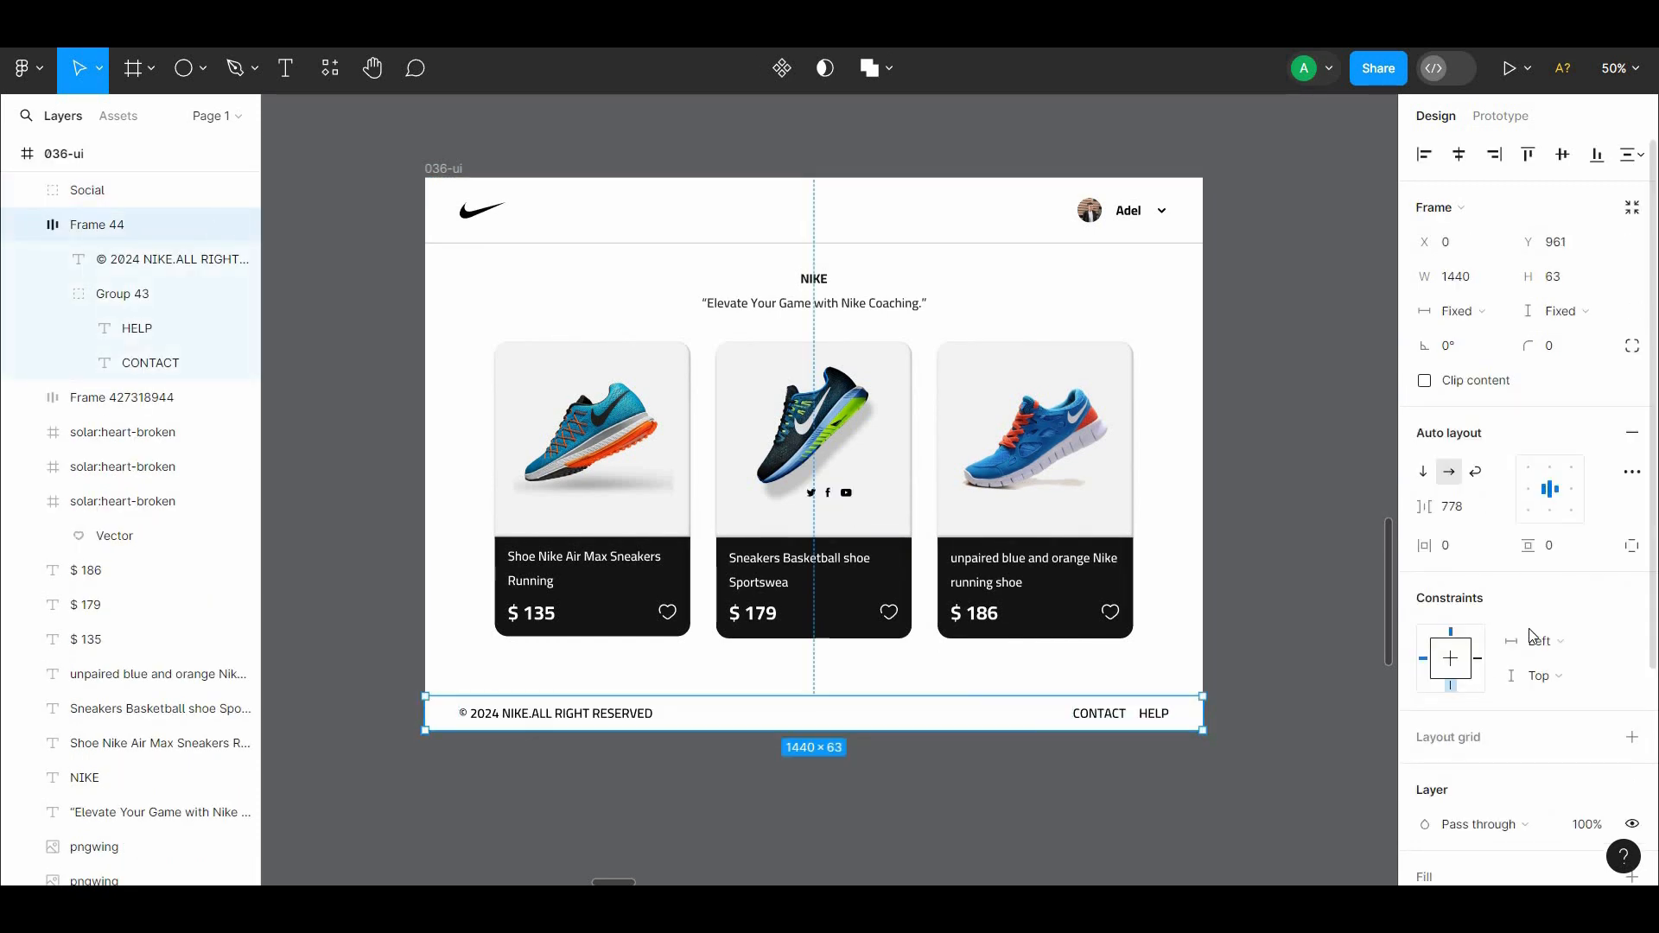
{"action": "left_click", "coordinate": [1633, 432]}
{"action": "left_click", "coordinate": [1289, 645]}
Shift the CONTACT and HELP group leftward and place the social icons at the footer's right end
{"action": "double_click", "coordinate": [1158, 712]}
{"action": "left_click_drag", "start_coordinate": [1107, 715], "coordinate": [938, 716]}
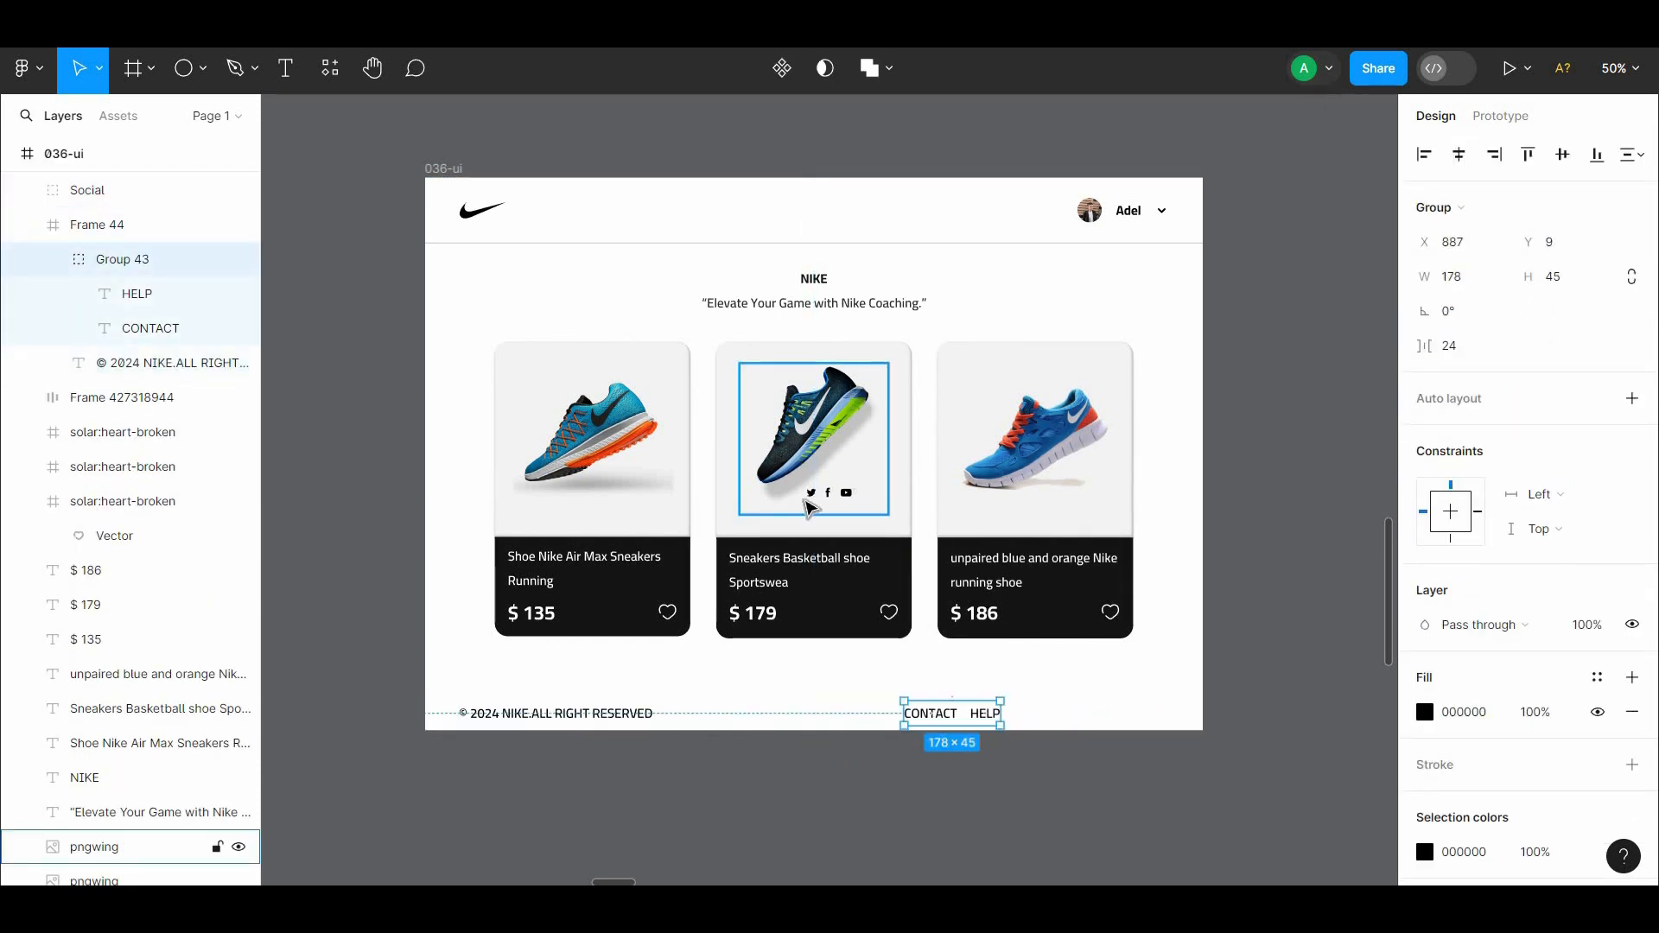
{"action": "left_click_drag", "start_coordinate": [809, 505], "coordinate": [1202, 722]}
Ungroup the footer frame so its text, link group and social icons sit directly in the page frame
{"action": "left_click", "coordinate": [967, 714]}
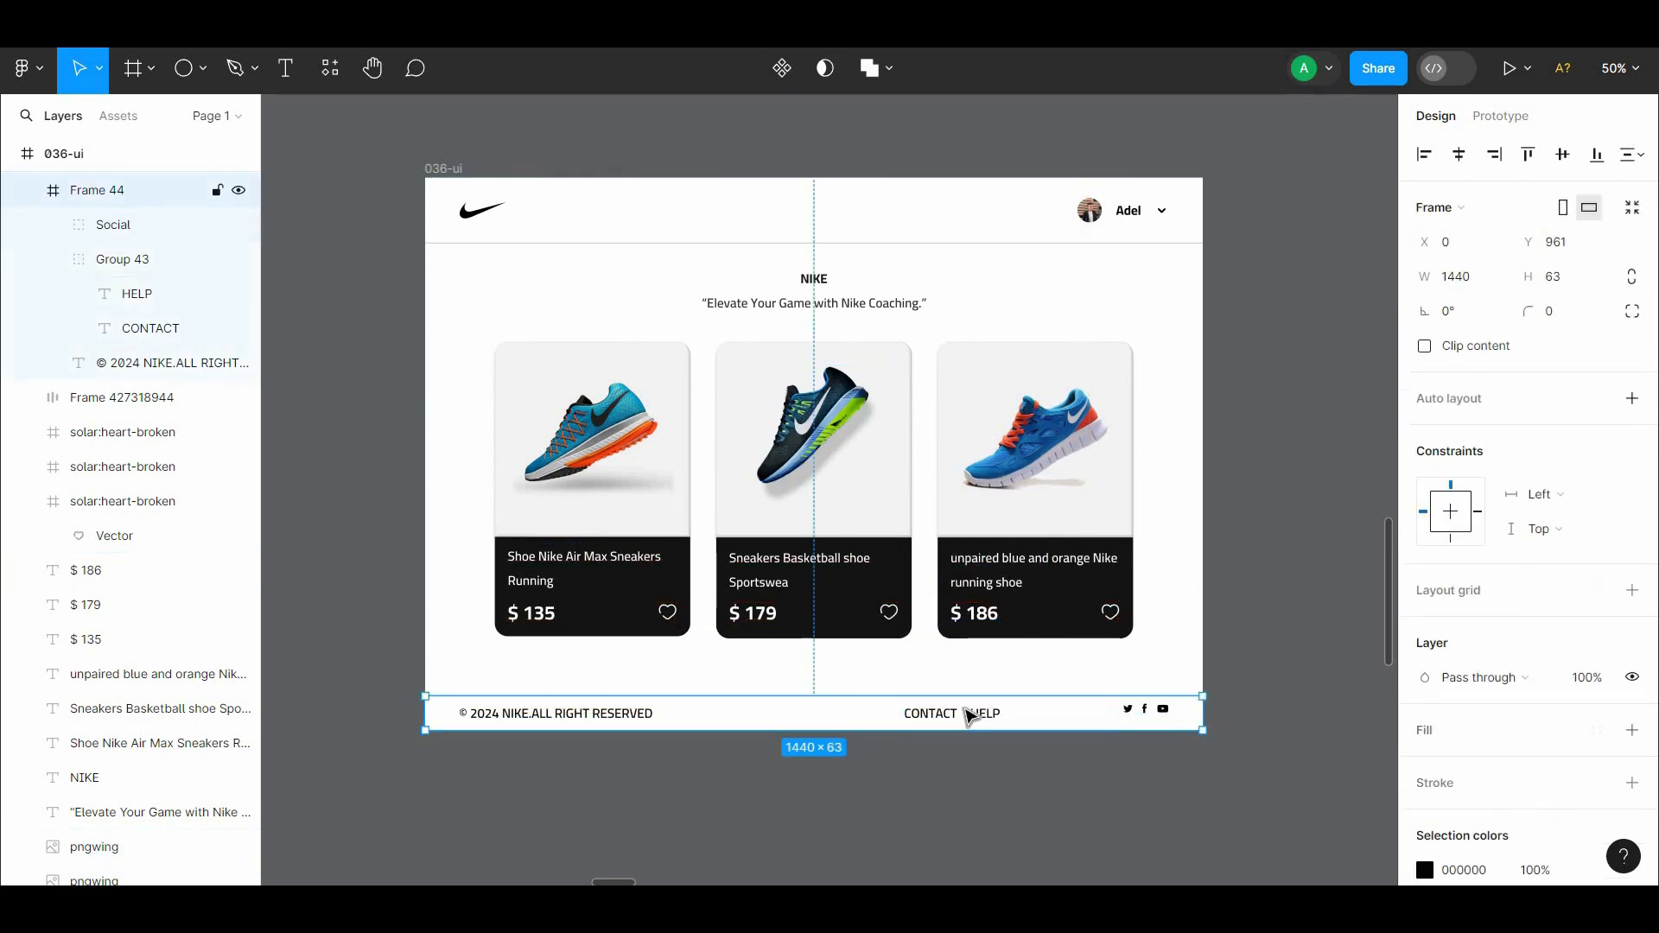
{"action": "key", "text": "Escape"}
{"action": "left_click", "coordinate": [967, 713]}
{"action": "right_click", "coordinate": [1083, 713]}
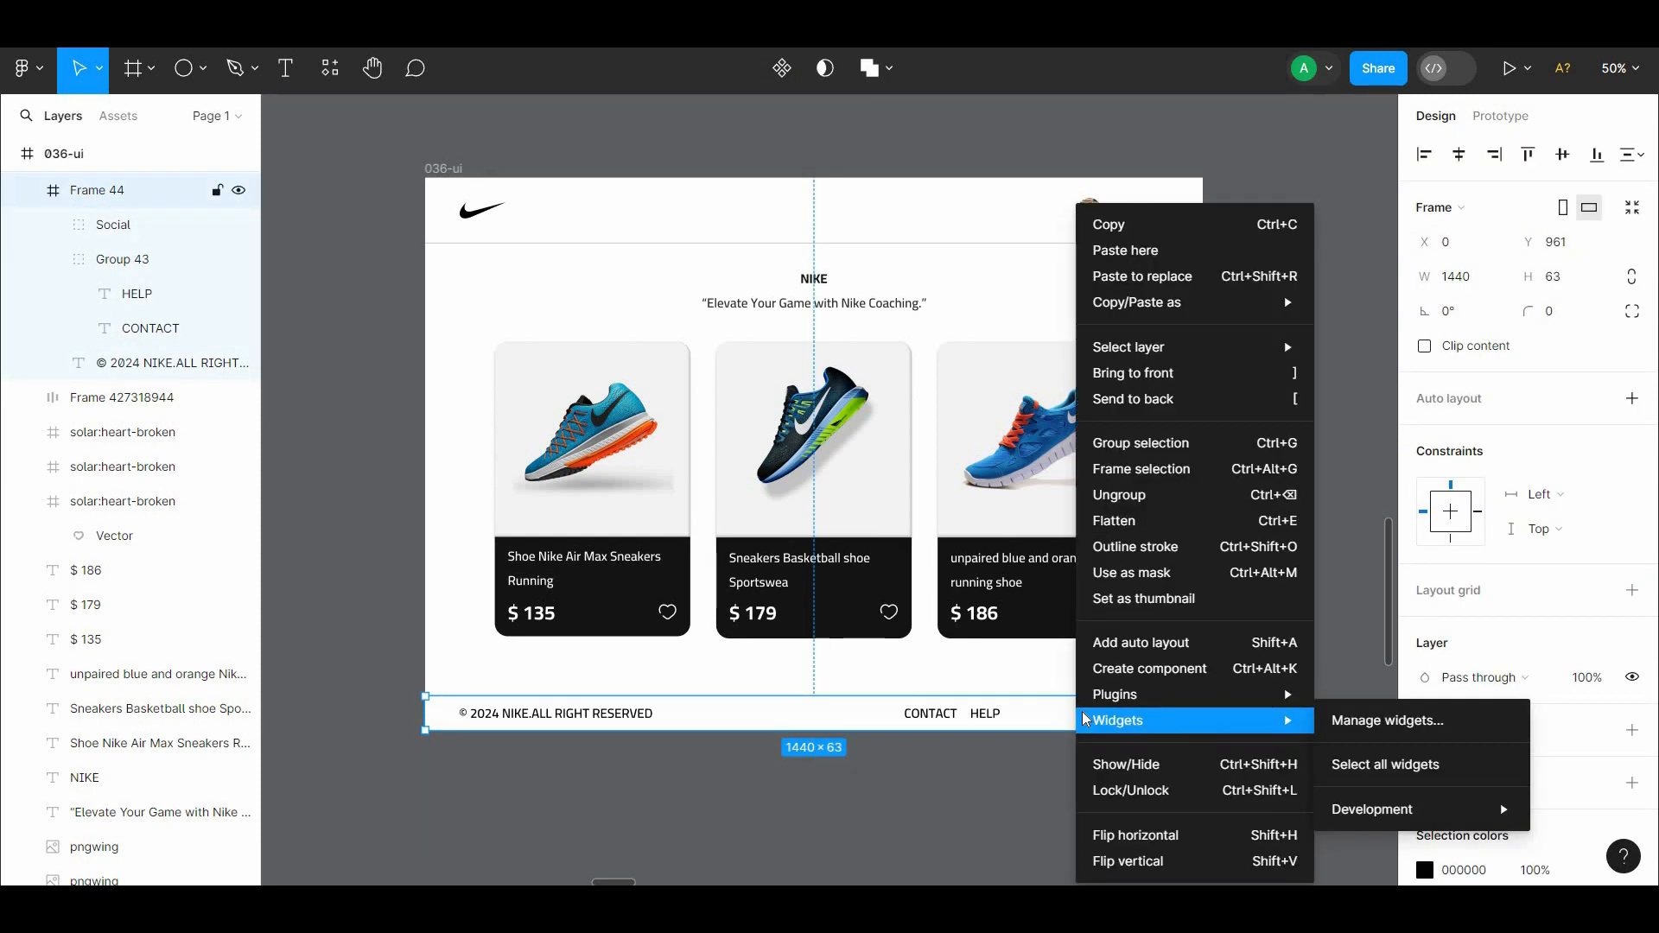
{"action": "left_click", "coordinate": [1106, 495]}
Align the copyright text, the CONTACT and HELP group and the social icons on their vertical centres
{"action": "left_click", "coordinate": [961, 719]}
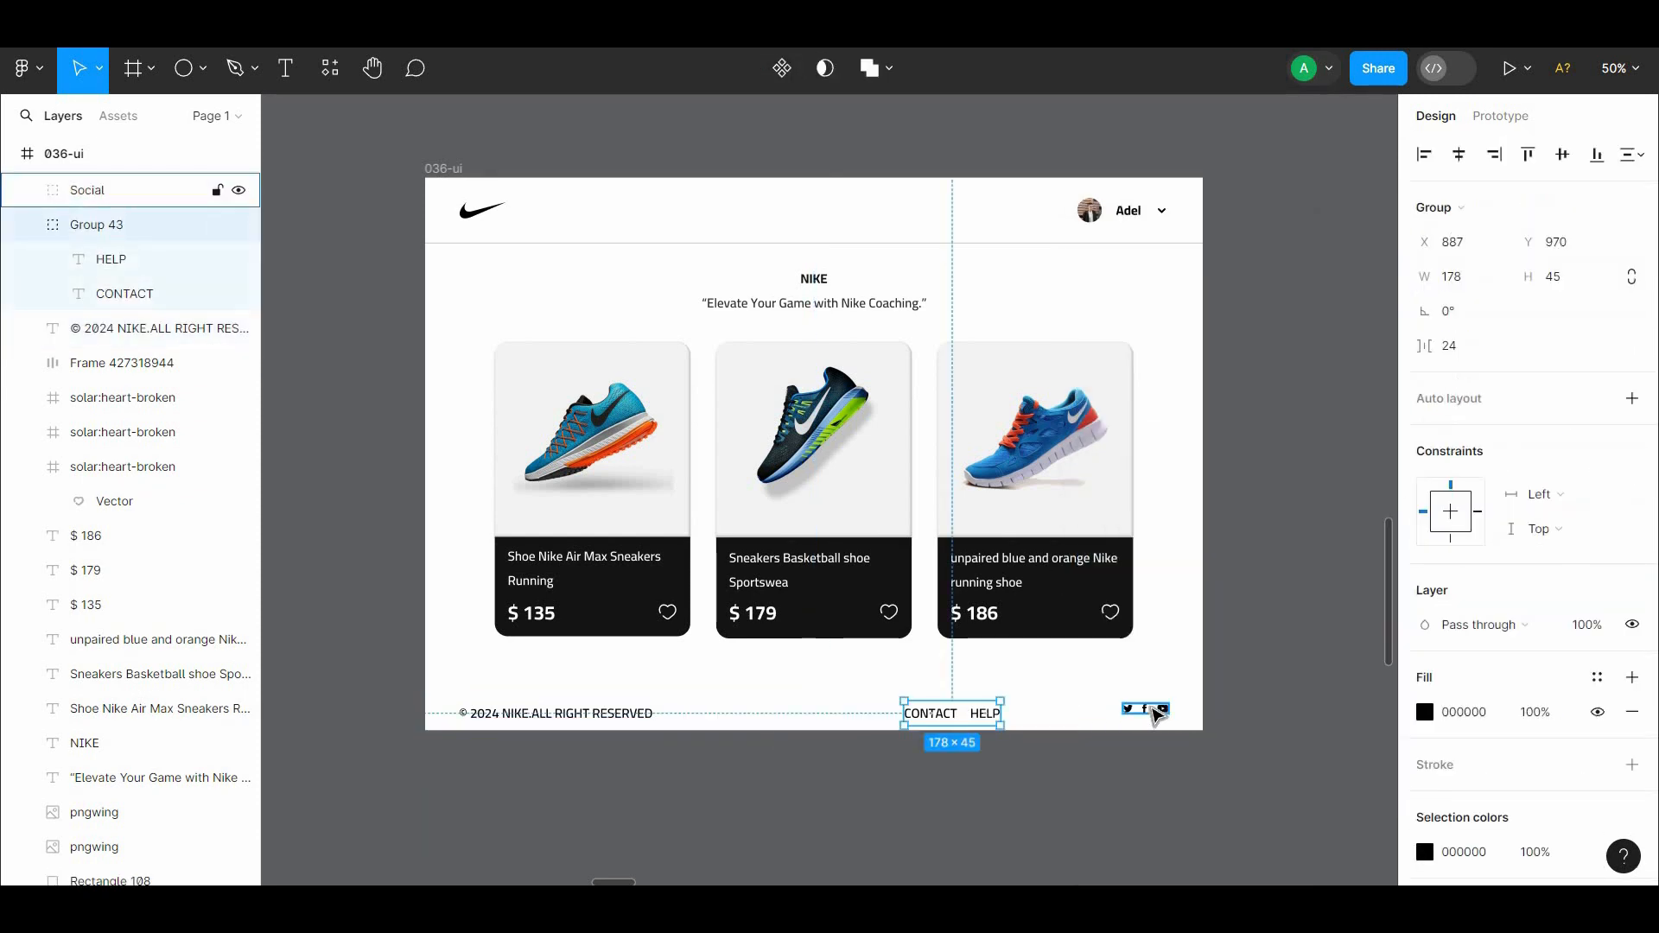
{"action": "left_click", "coordinate": [1149, 711], "text": "shift"}
{"action": "left_click", "coordinate": [605, 715], "text": "shift"}
{"action": "left_click", "coordinate": [1563, 154]}
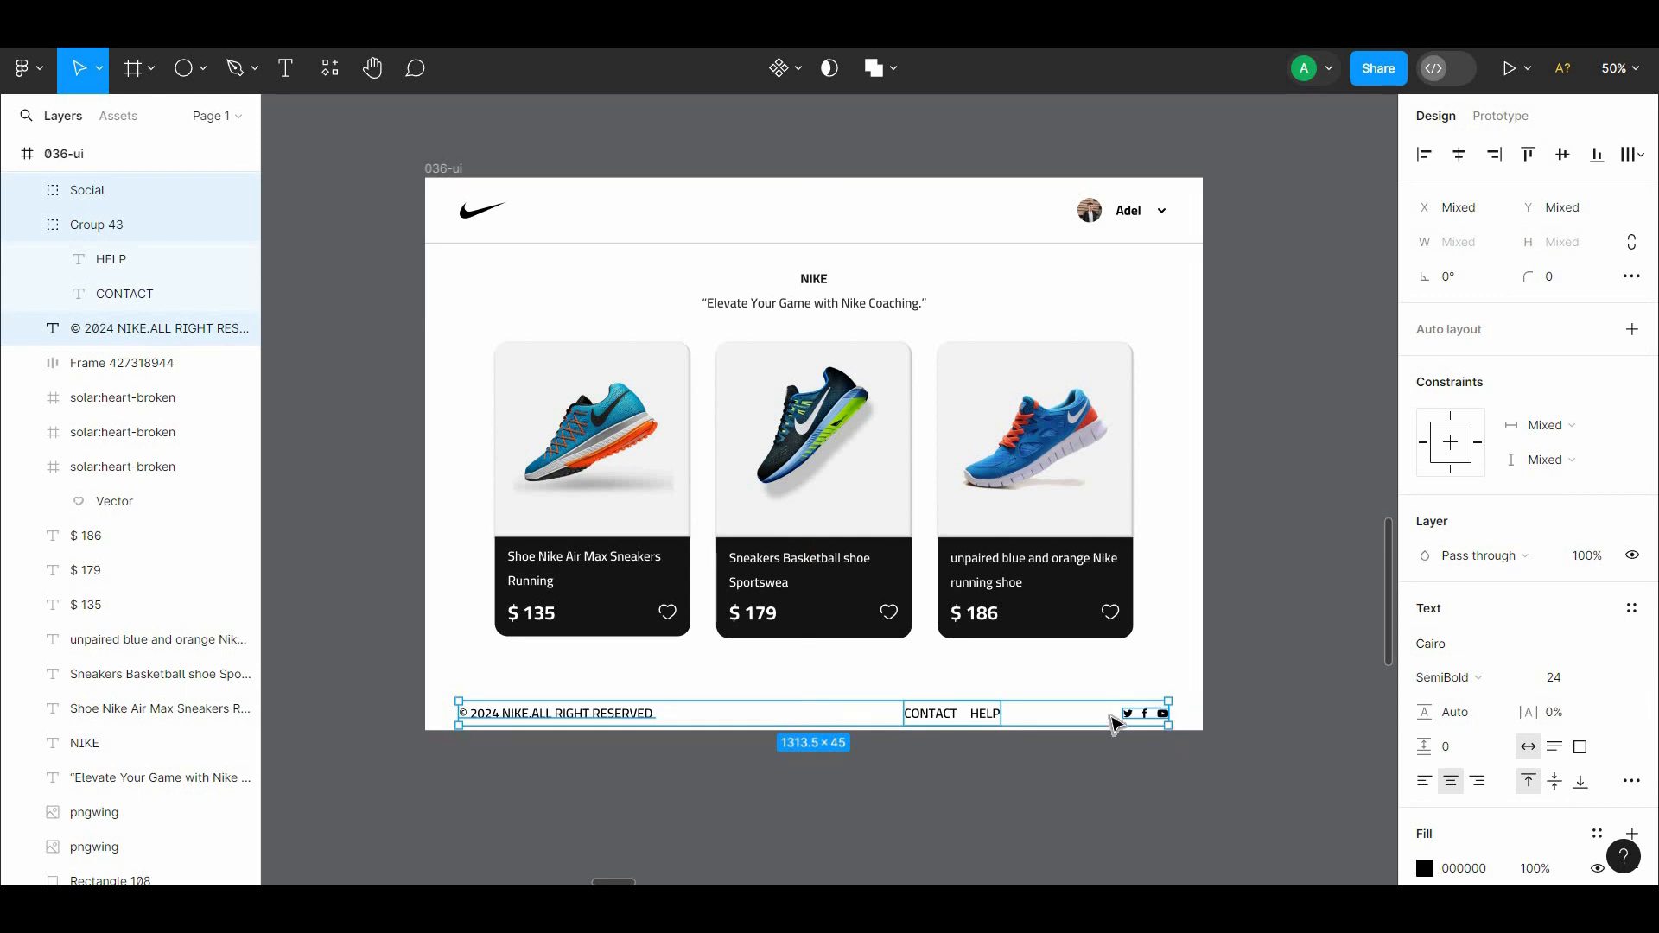
{"action": "key", "text": "Escape"}
Set the spacing between CONTACT and HELP to 36 and move their group to the page's horizontal centre
{"action": "left_click_drag", "start_coordinate": [930, 722], "coordinate": [791, 722]}
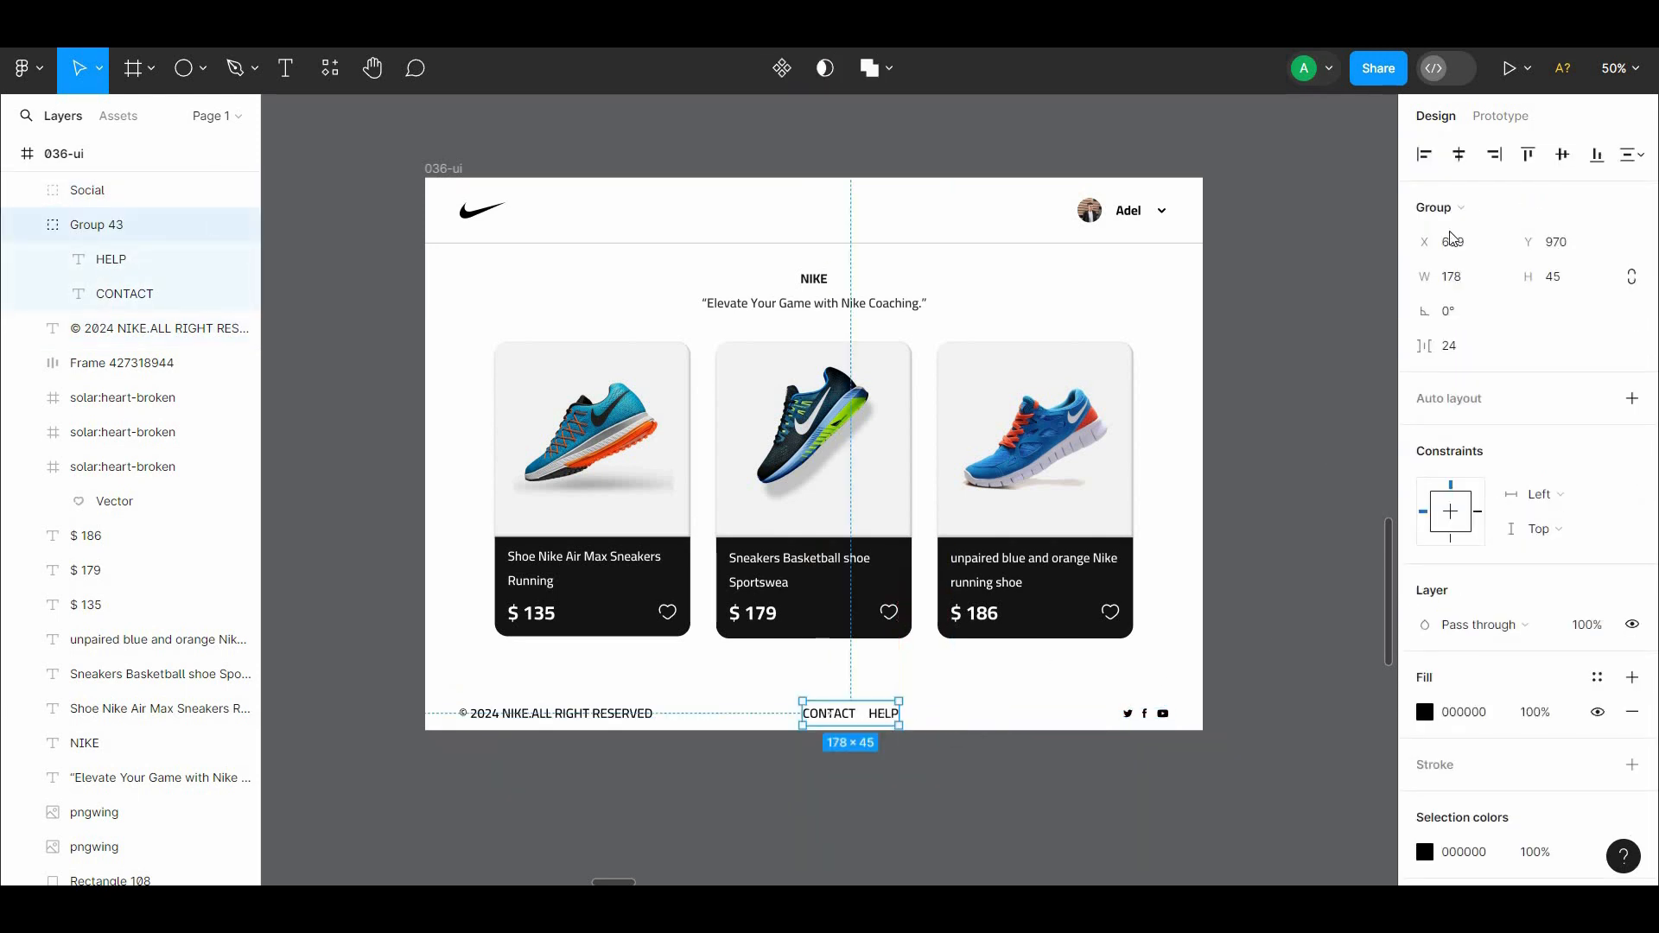
{"action": "left_click", "coordinate": [1462, 349]}
{"action": "type", "text": "36"}
{"action": "key", "text": "Return"}
{"action": "left_click", "coordinate": [1282, 474]}
{"action": "left_click", "coordinate": [849, 717]}
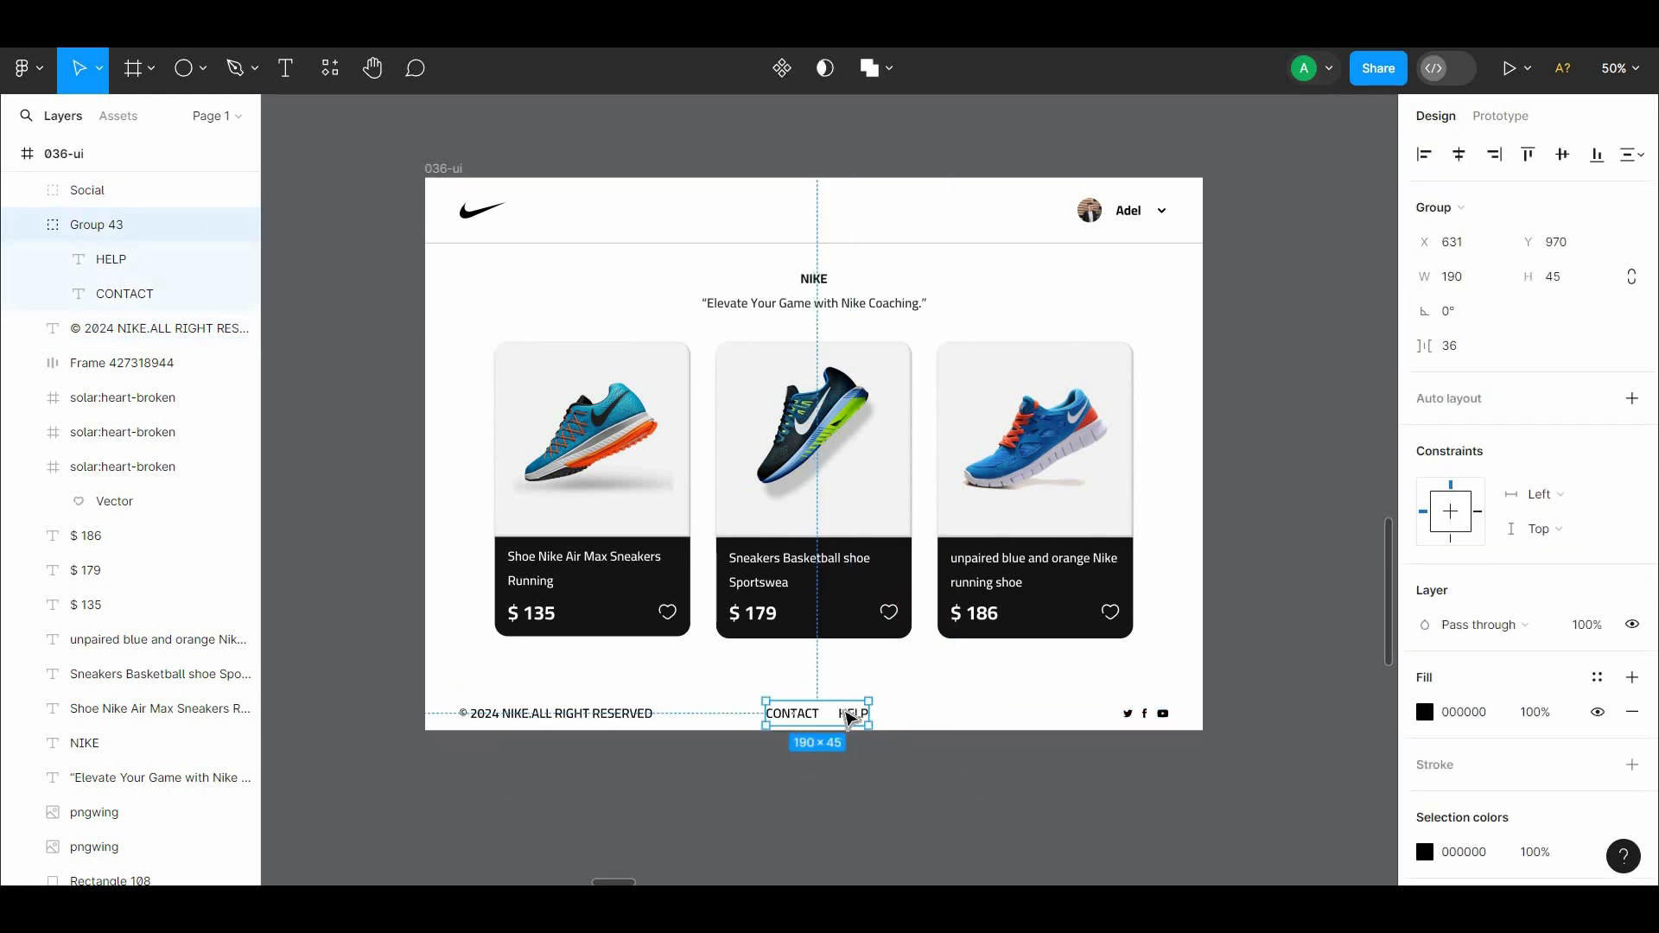
{"action": "left_click", "coordinate": [1304, 481]}
Reduce the copyright text's font size to 20
{"action": "left_click", "coordinate": [1162, 716]}
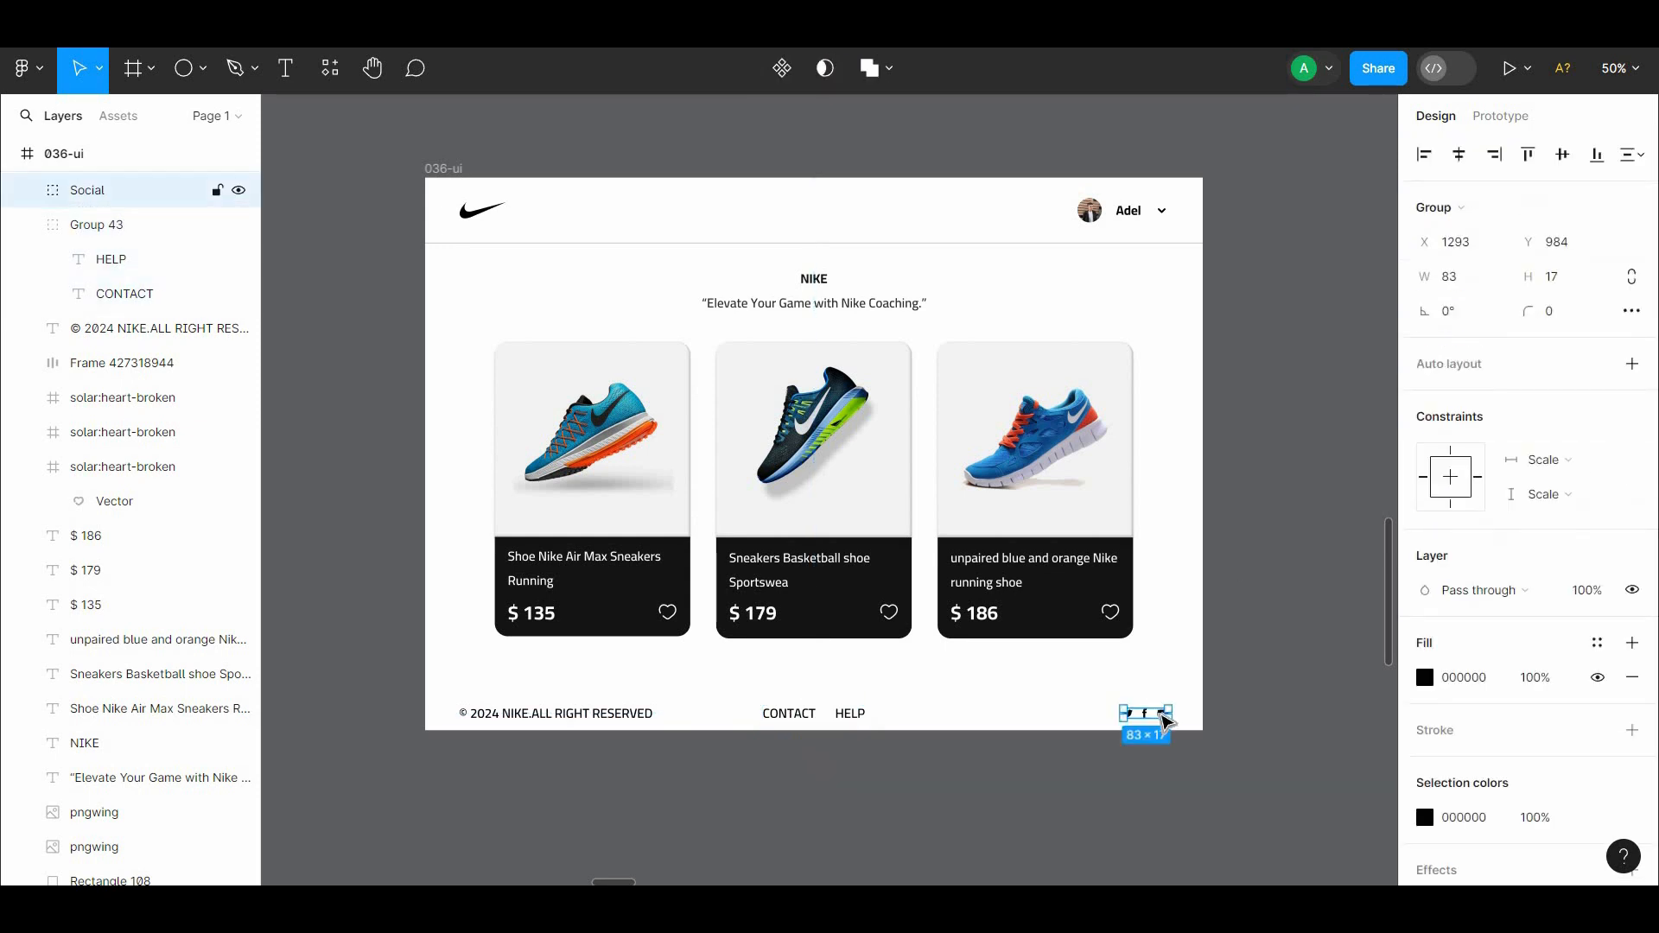
{"action": "left_click", "coordinate": [849, 717], "text": "shift"}
{"action": "left_click", "coordinate": [597, 713], "text": "shift"}
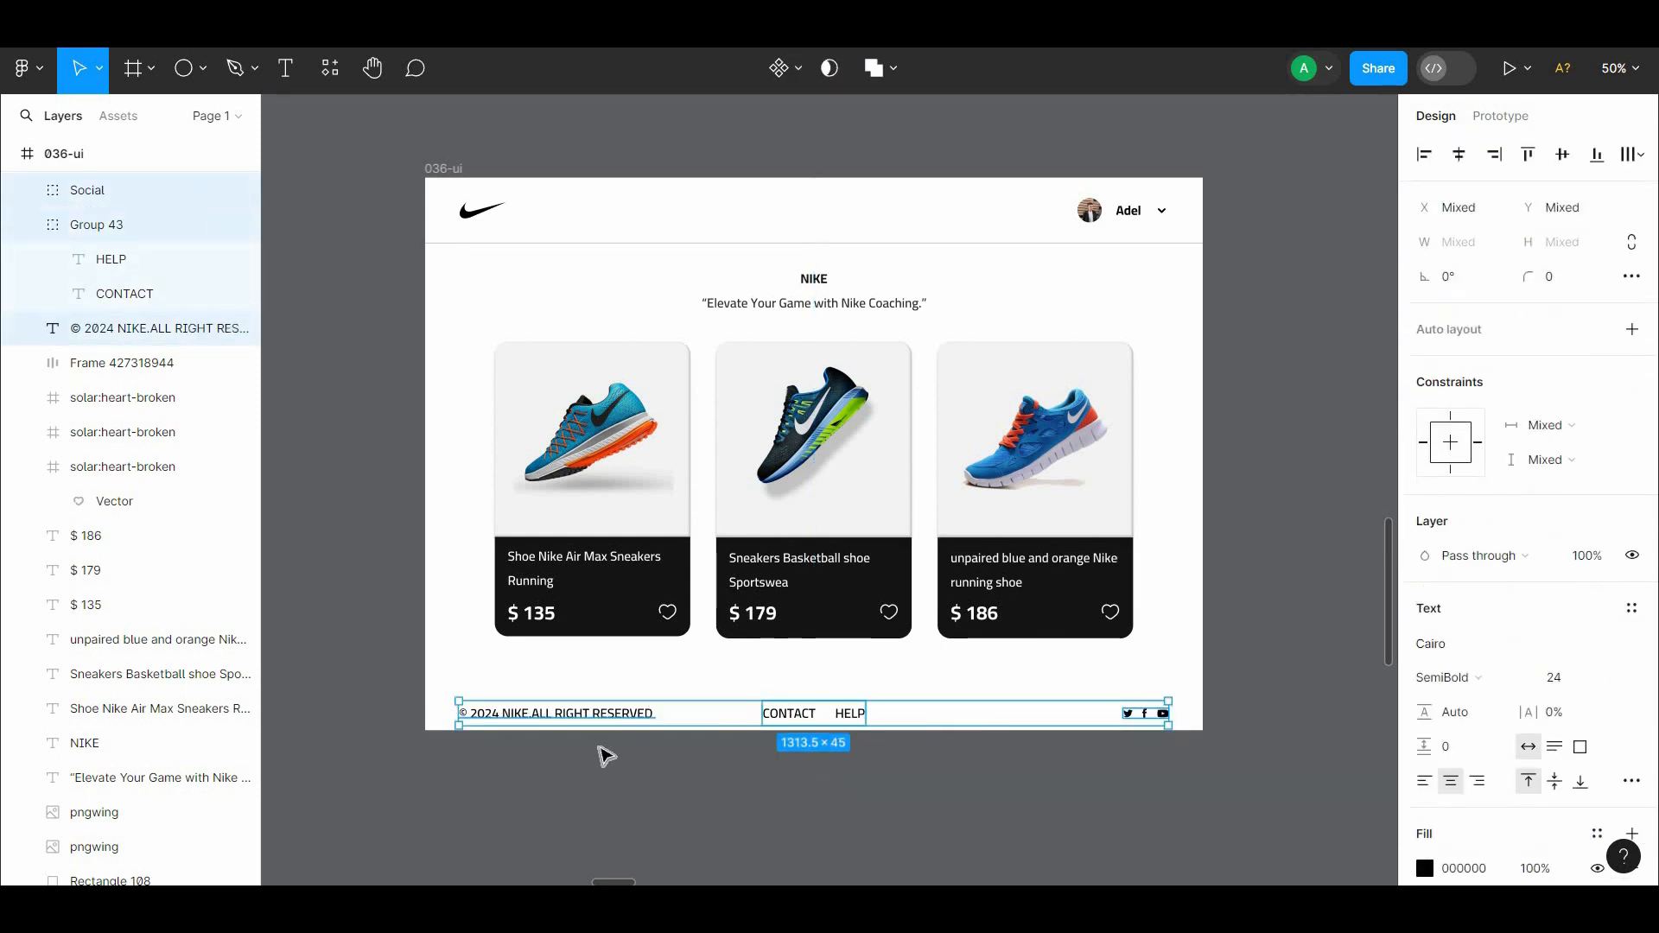
{"action": "left_click", "coordinate": [597, 714]}
{"action": "left_click", "coordinate": [1610, 625]}
{"action": "left_click", "coordinate": [1583, 597]}
{"action": "left_click", "coordinate": [1143, 743]}
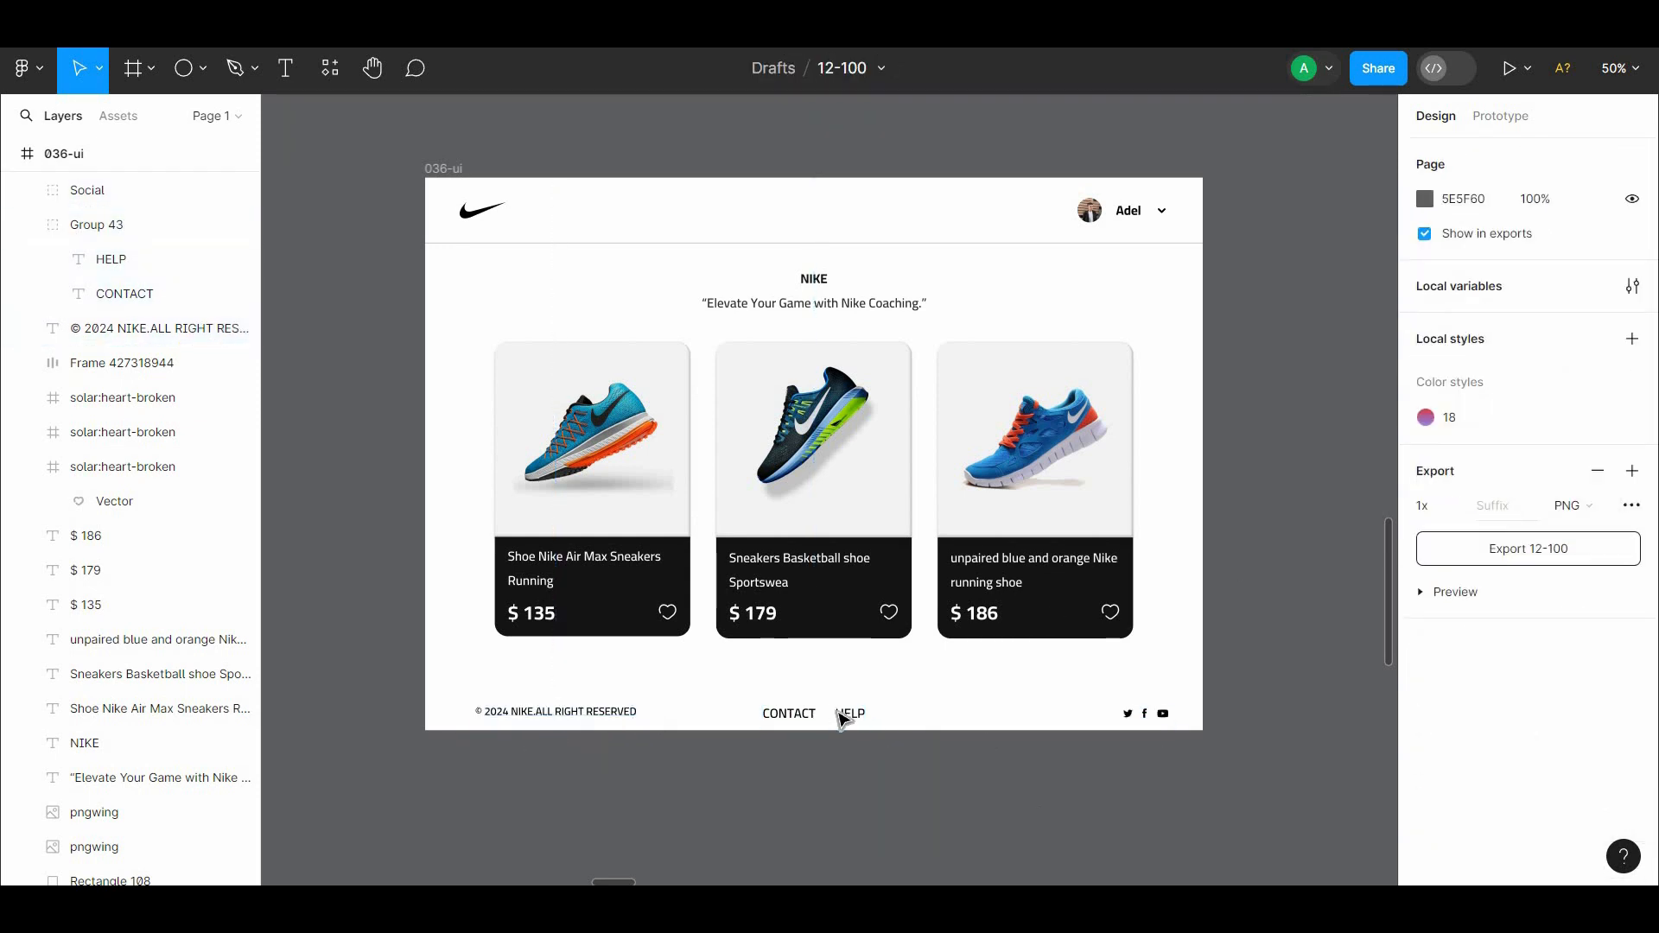
Change the font weight of the CONTACT and HELP texts to Bold
{"action": "left_click", "coordinate": [842, 716]}
{"action": "scroll", "coordinate": [1633, 704], "scroll_direction": "down", "scroll_amount": 2}
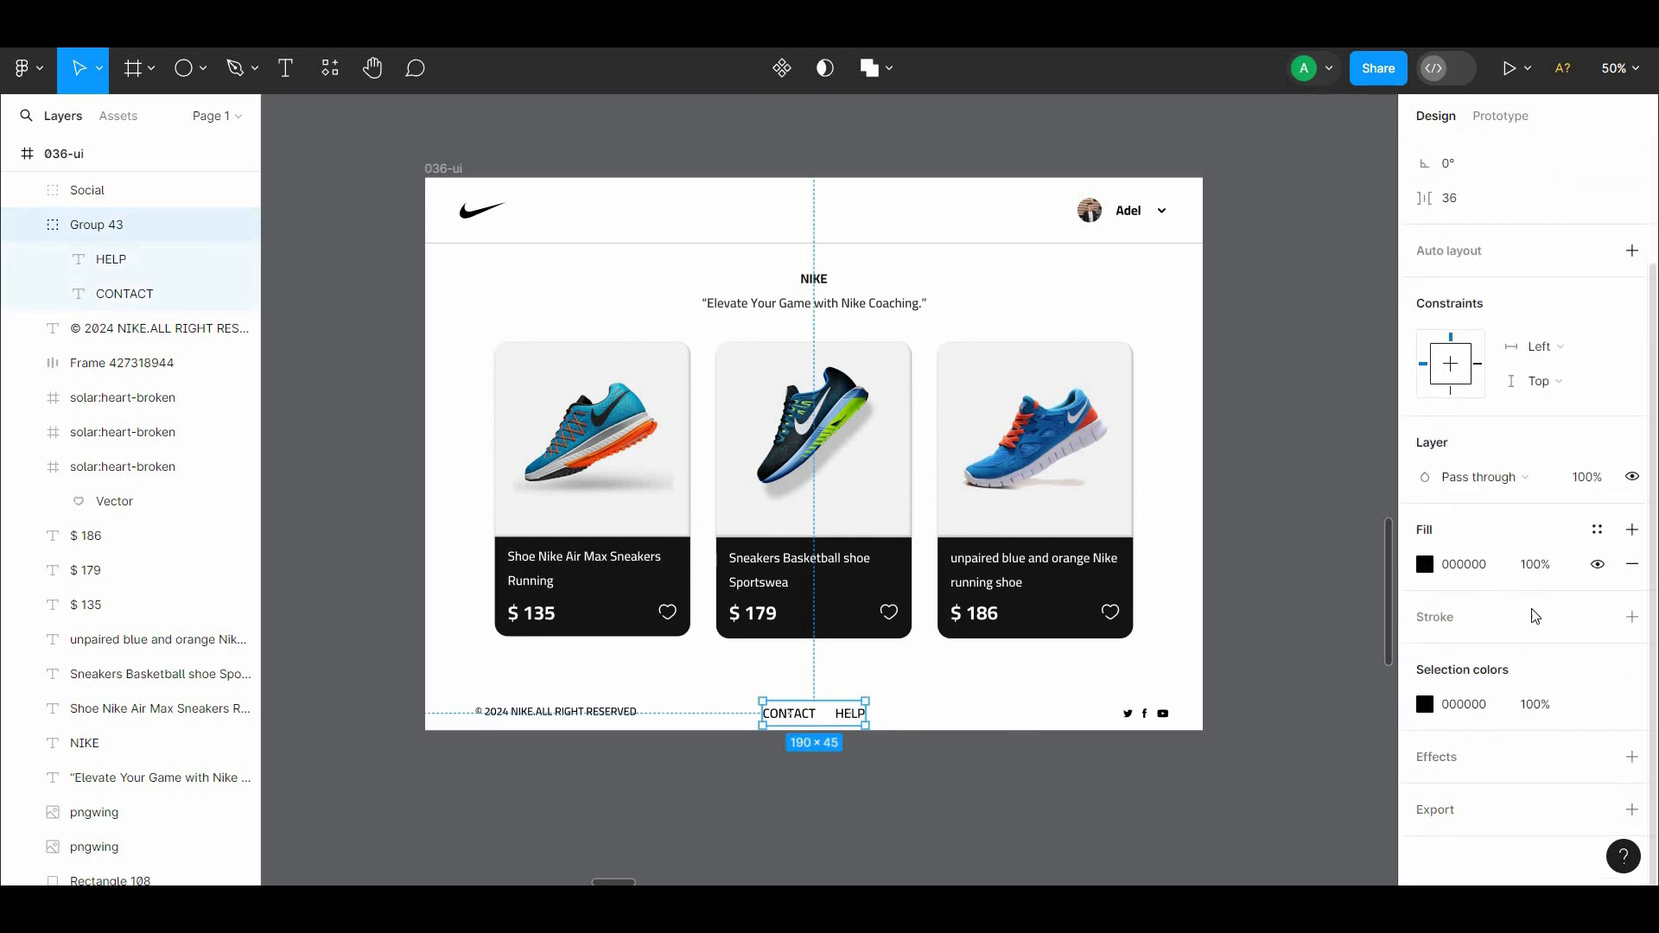
{"action": "double_click", "coordinate": [847, 715]}
{"action": "left_click", "coordinate": [803, 718], "text": "shift"}
{"action": "left_click", "coordinate": [1461, 598]}
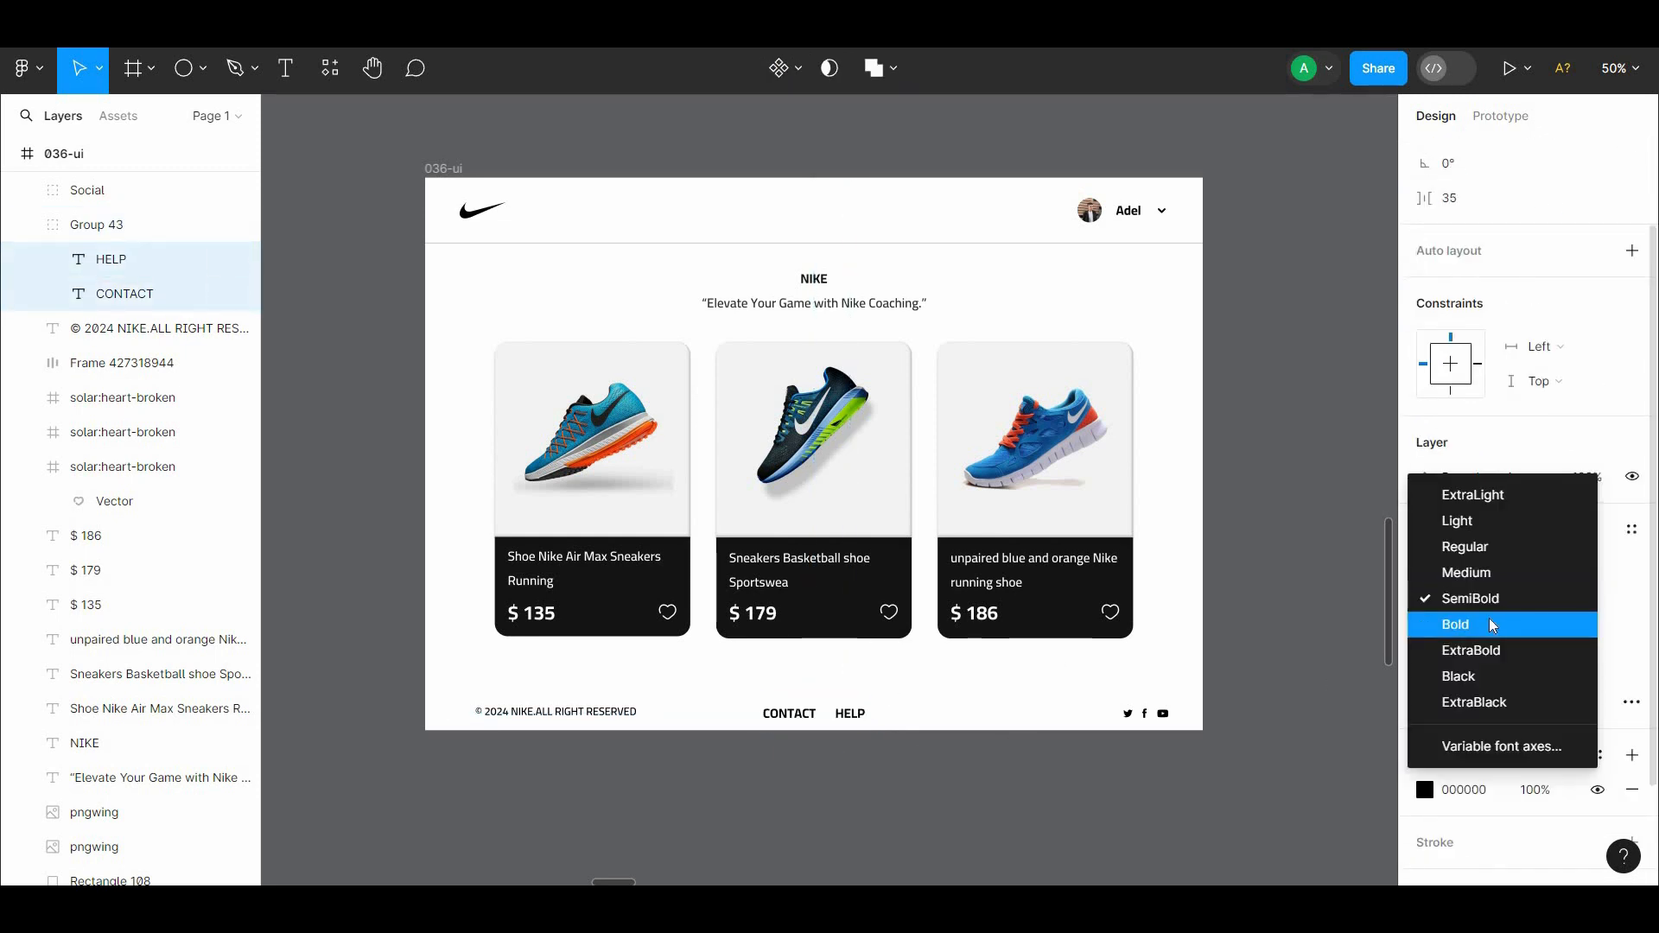
{"action": "left_click", "coordinate": [989, 819]}
Align the resized copyright text vertically with the bold links and the social icons
{"action": "left_click", "coordinate": [495, 740]}
{"action": "left_click", "coordinate": [1162, 717], "text": "shift"}
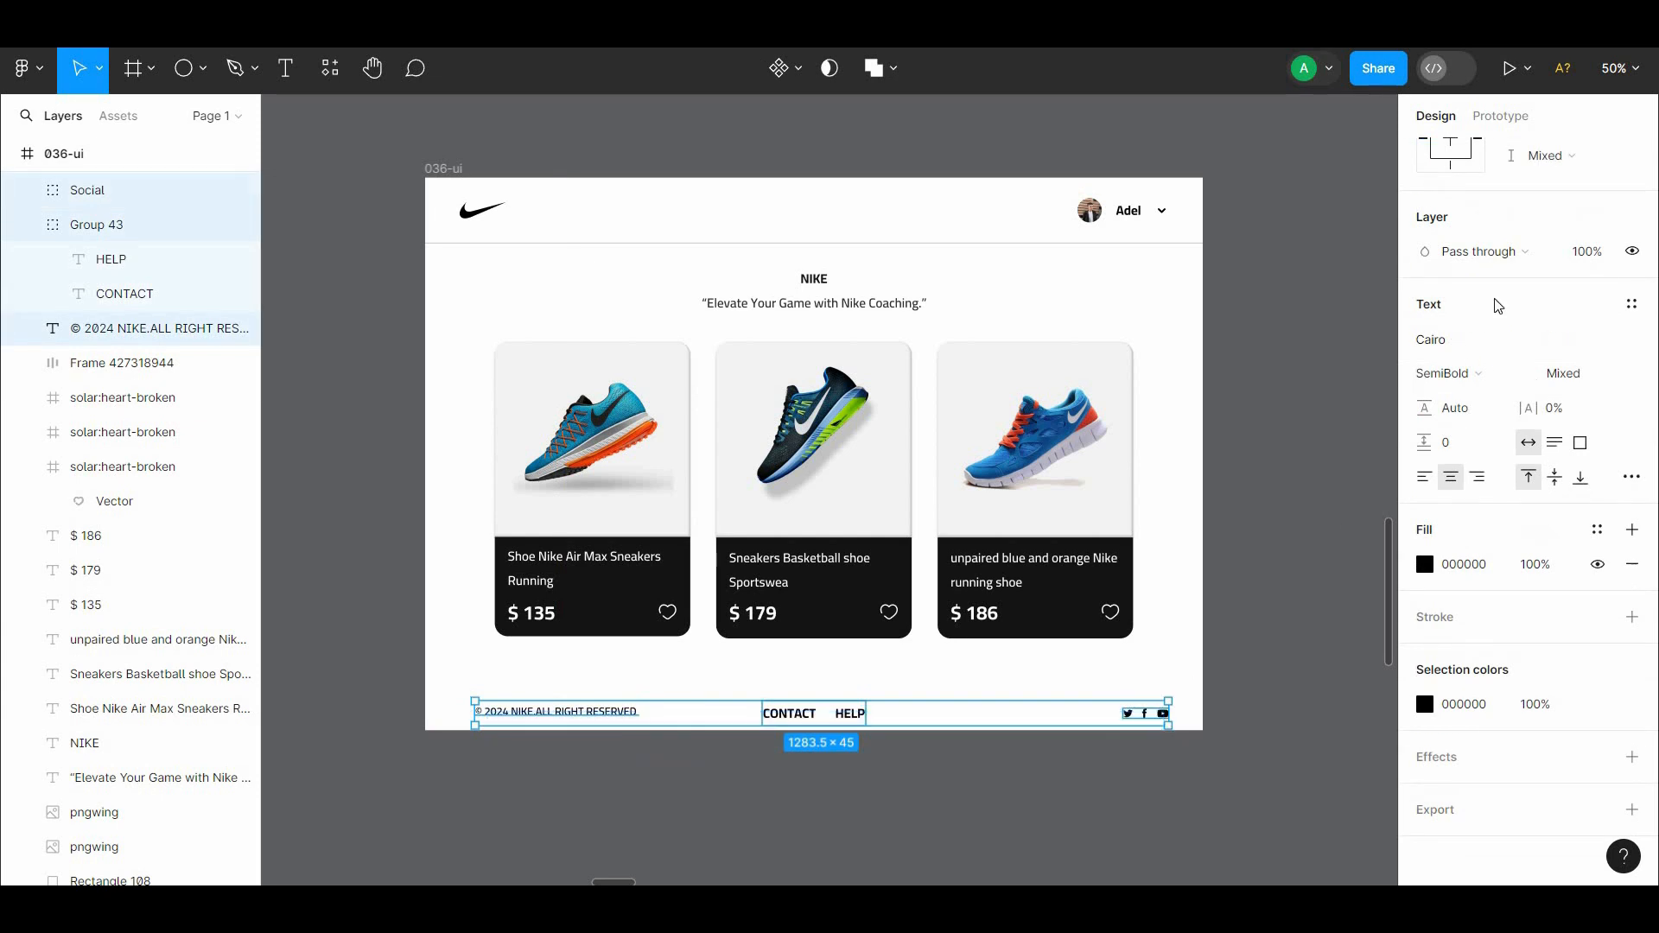
{"action": "left_click", "coordinate": [1565, 156]}
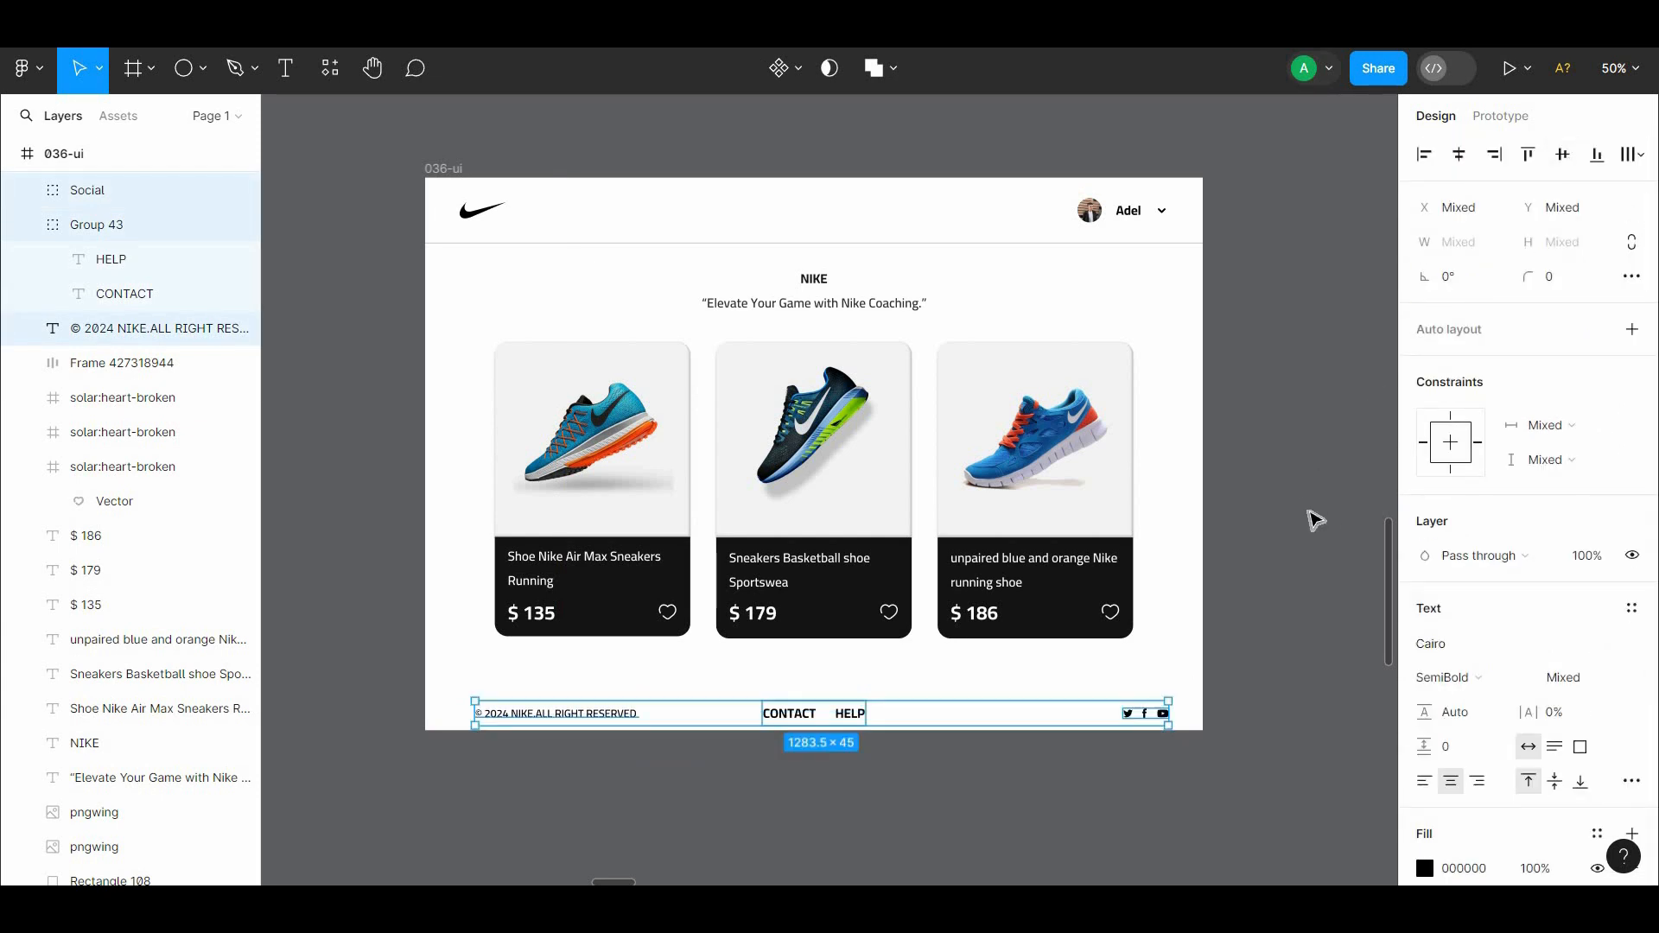
{"action": "left_click", "coordinate": [1309, 512]}
Nudge the copyright text left to X 64.5, matching the social icons' margin on the opposite side
{"action": "left_click", "coordinate": [607, 710]}
{"action": "key", "text": "alt"}
{"action": "key", "text": "alt+shift+Left"}
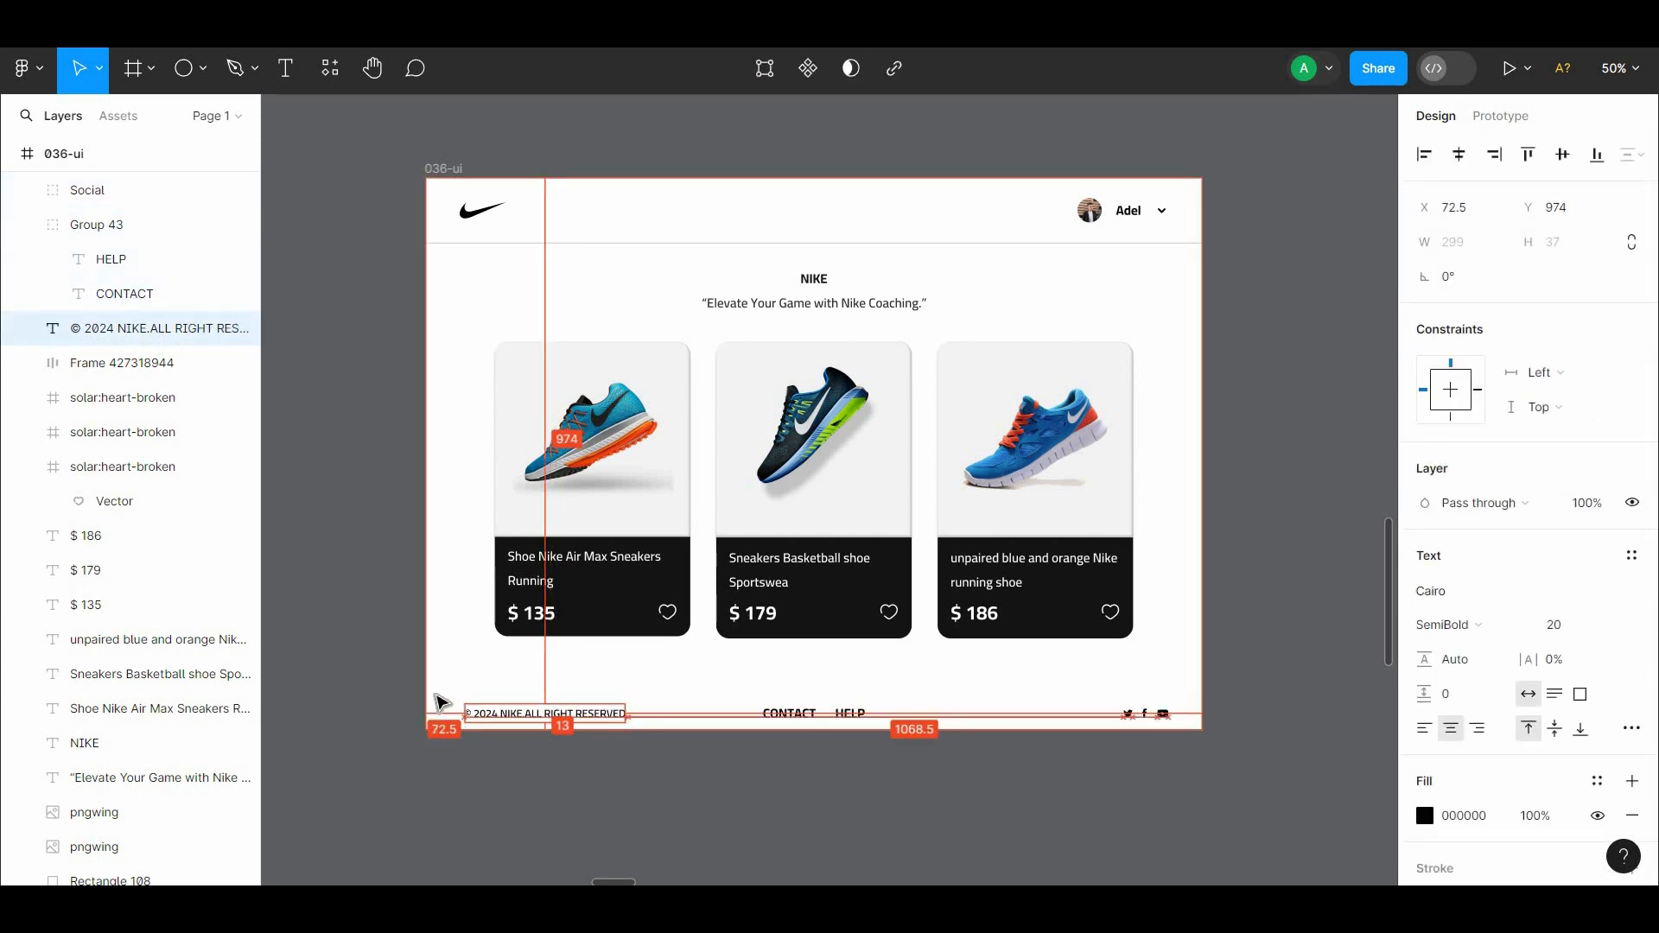
{"action": "key", "text": "Left"}
{"action": "key", "text": "Left"}
{"action": "key", "text": "Left"}
{"action": "key", "text": "Left"}
{"action": "key", "text": "Left"}
{"action": "key", "text": "Left"}
{"action": "key", "text": "Left"}
{"action": "key", "text": "Left"}
{"action": "key", "text": "Left"}
{"action": "key", "text": "Left"}
{"action": "key", "text": "Left"}
{"action": "key", "text": "Left"}
{"action": "key", "text": "Left"}
{"action": "key", "text": "Left"}
{"action": "key", "text": "Left"}
{"action": "key", "text": "Left"}
{"action": "key", "text": "Left"}
{"action": "key", "text": "Left"}
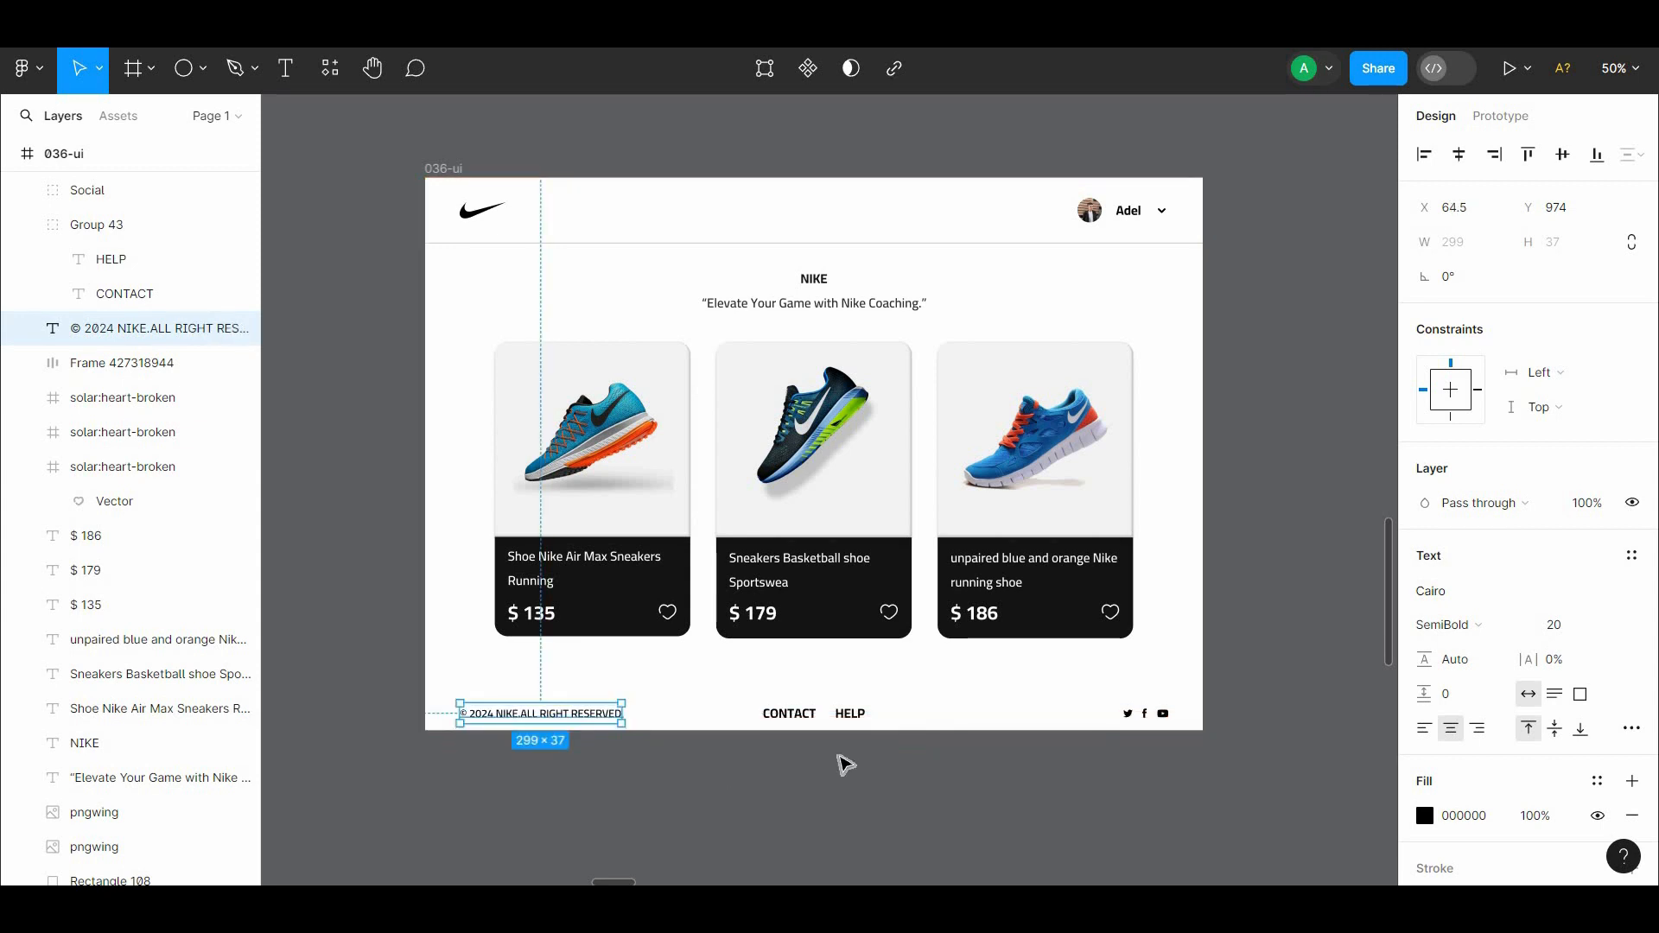
Group the copyright text, the CONTACT and HELP links and the social icons, and nudge the group up to Y 965
{"action": "left_click", "coordinate": [860, 713], "text": "shift"}
{"action": "left_click", "coordinate": [1162, 714], "text": "shift"}
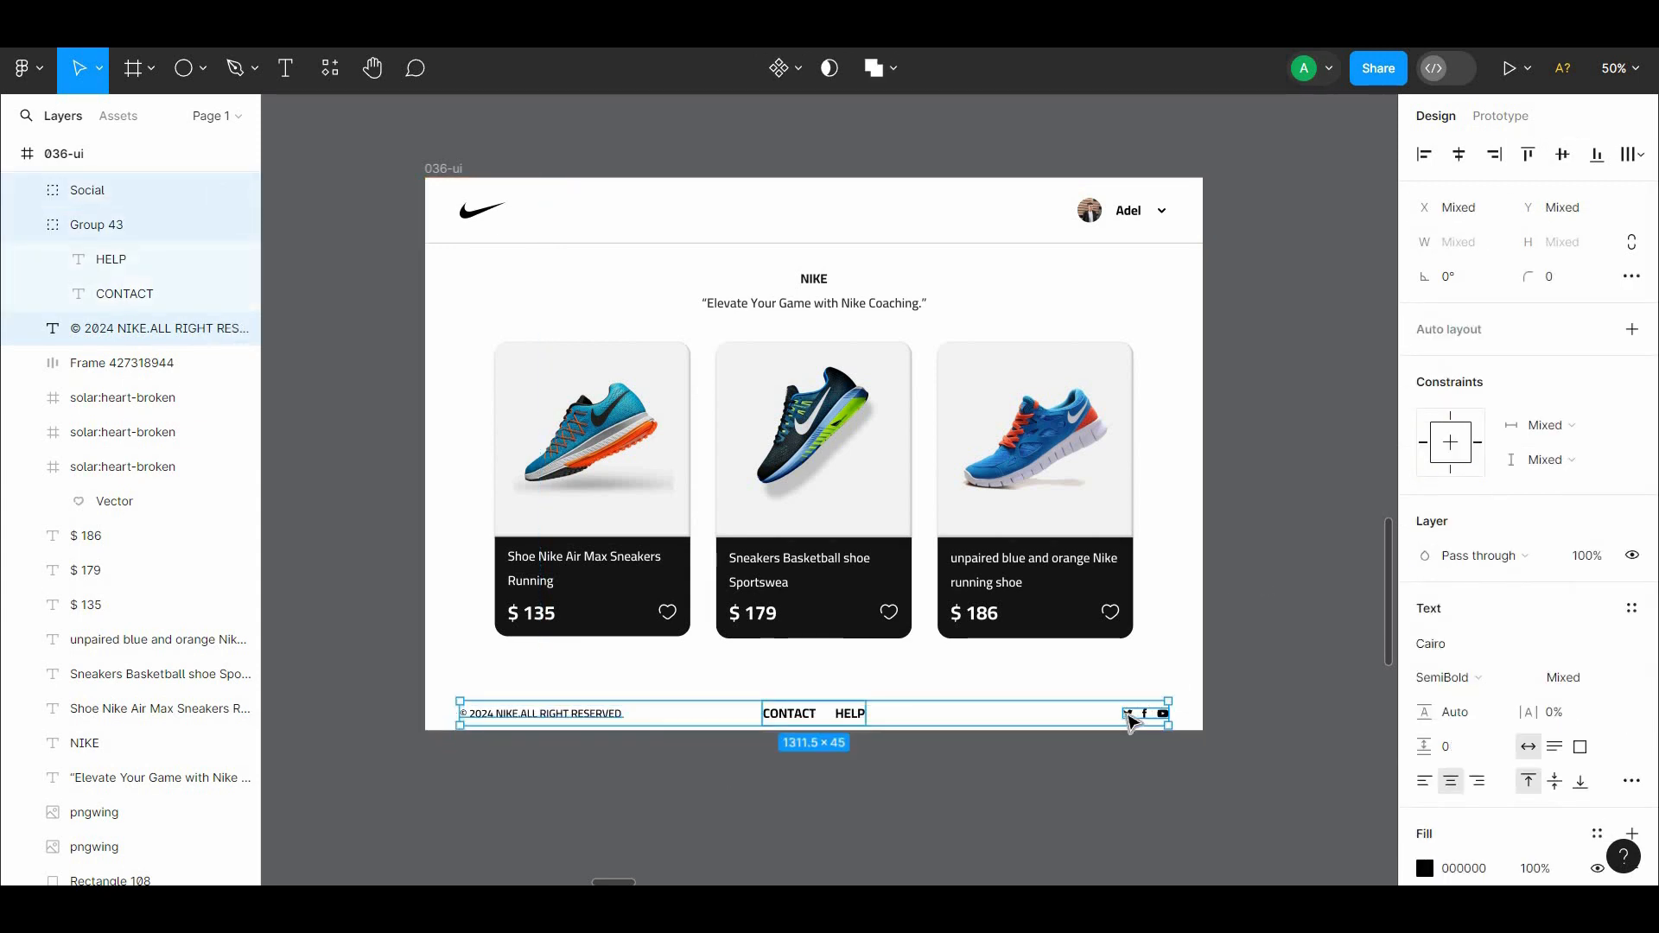
{"action": "right_click", "coordinate": [1123, 714]}
{"action": "left_click", "coordinate": [1158, 469]}
{"action": "key", "text": "Up"}
{"action": "key", "text": "Up"}
{"action": "key", "text": "Up"}
{"action": "key", "text": "Up"}
{"action": "key", "text": "Up"}
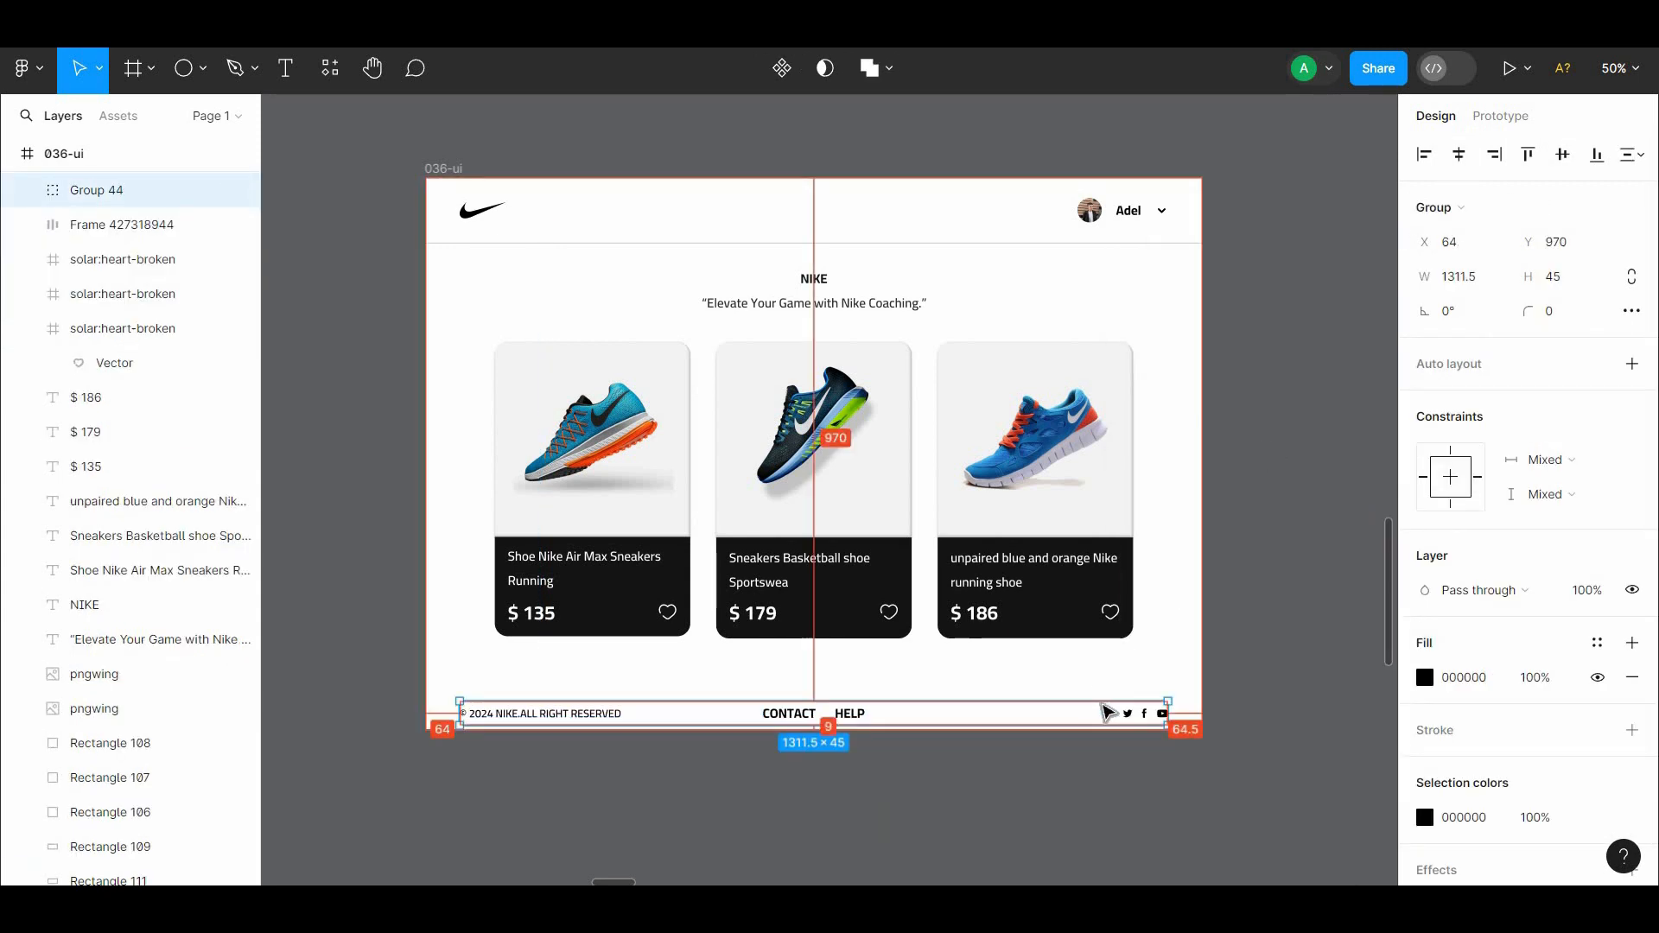
{"action": "left_click", "coordinate": [1130, 766]}
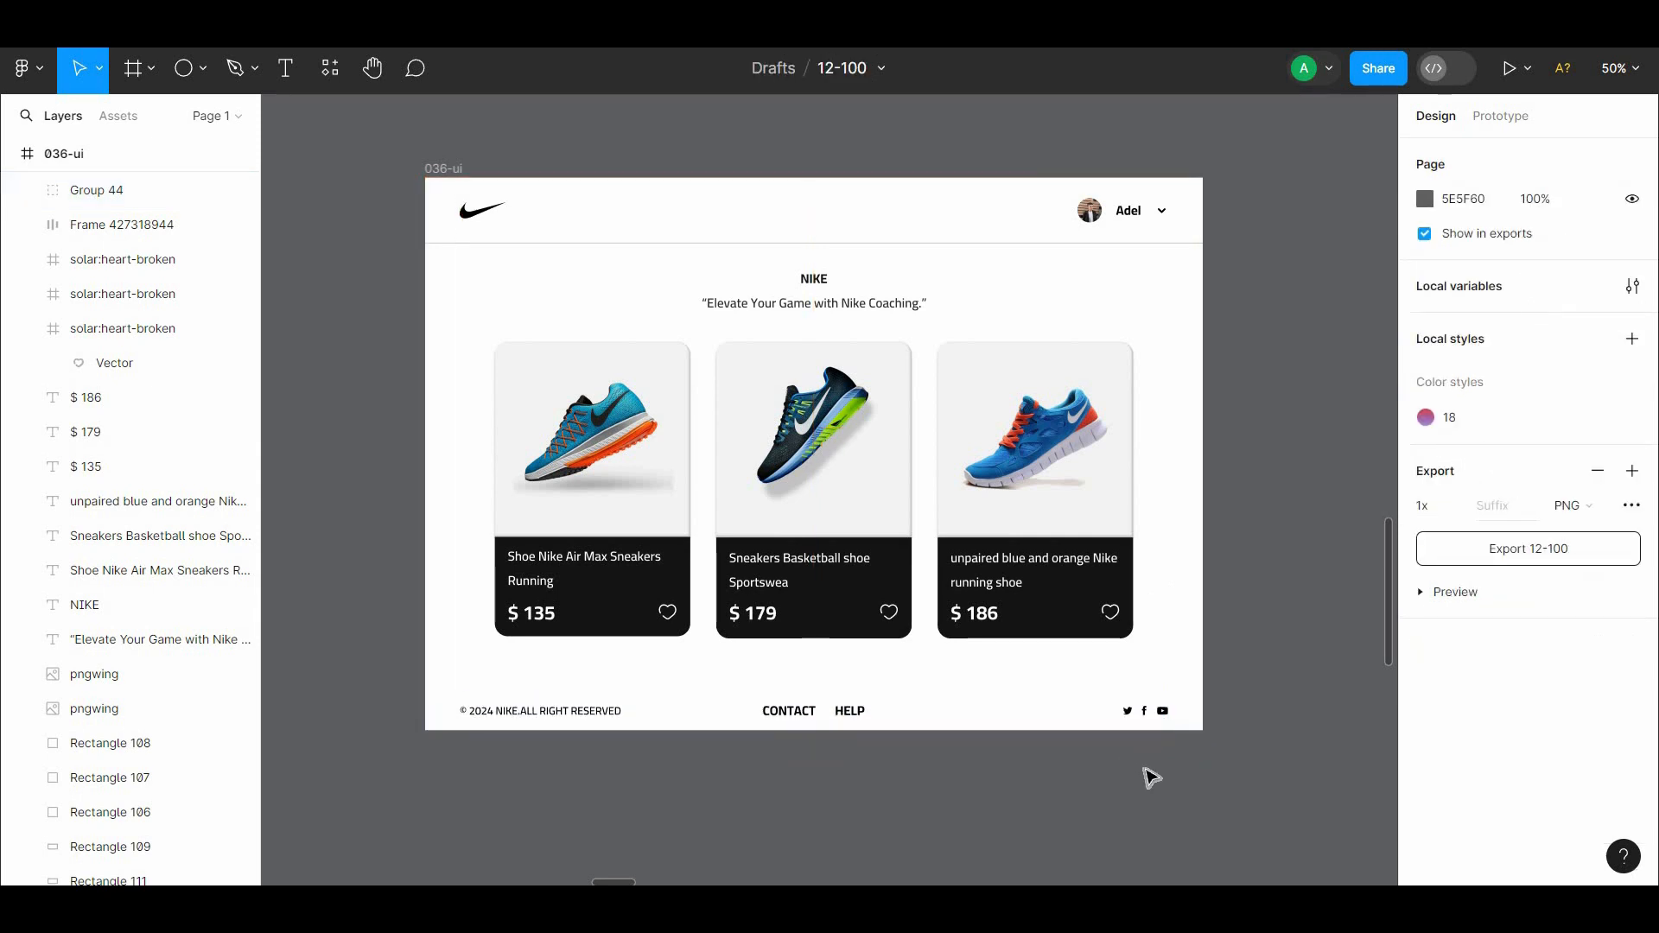
Turn the footer group into a centre-aligned horizontal auto layout and stretch it to the frame's full width of 1440
{"action": "left_click", "coordinate": [832, 715]}
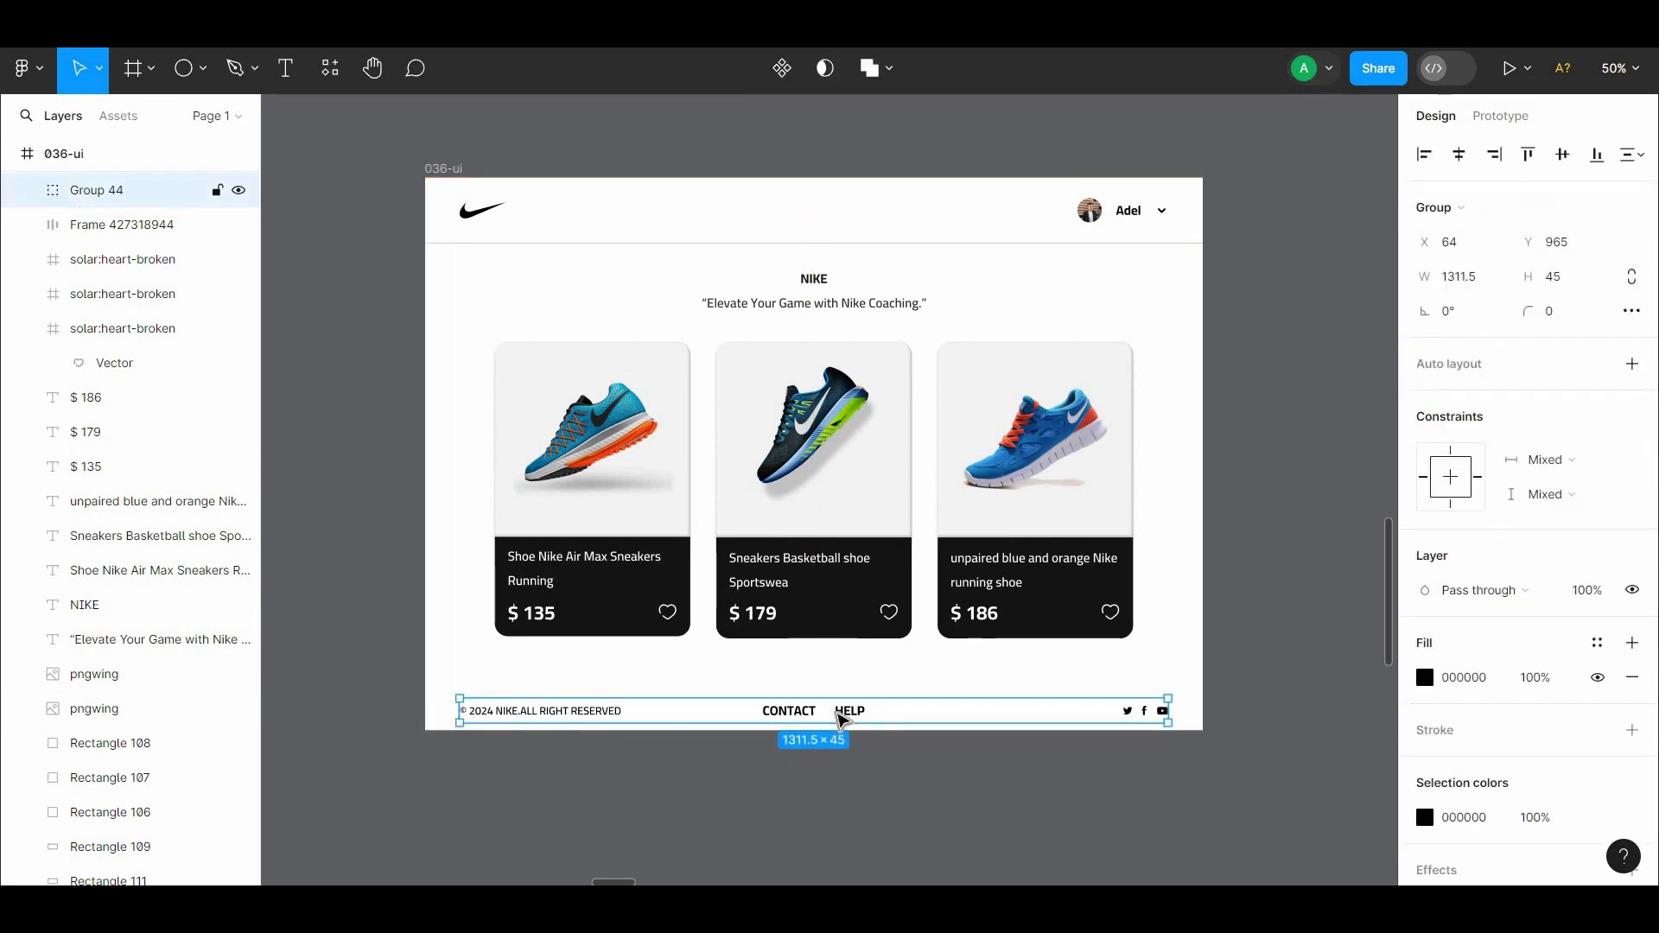
{"action": "right_click", "coordinate": [832, 716]}
{"action": "left_click", "coordinate": [954, 646]}
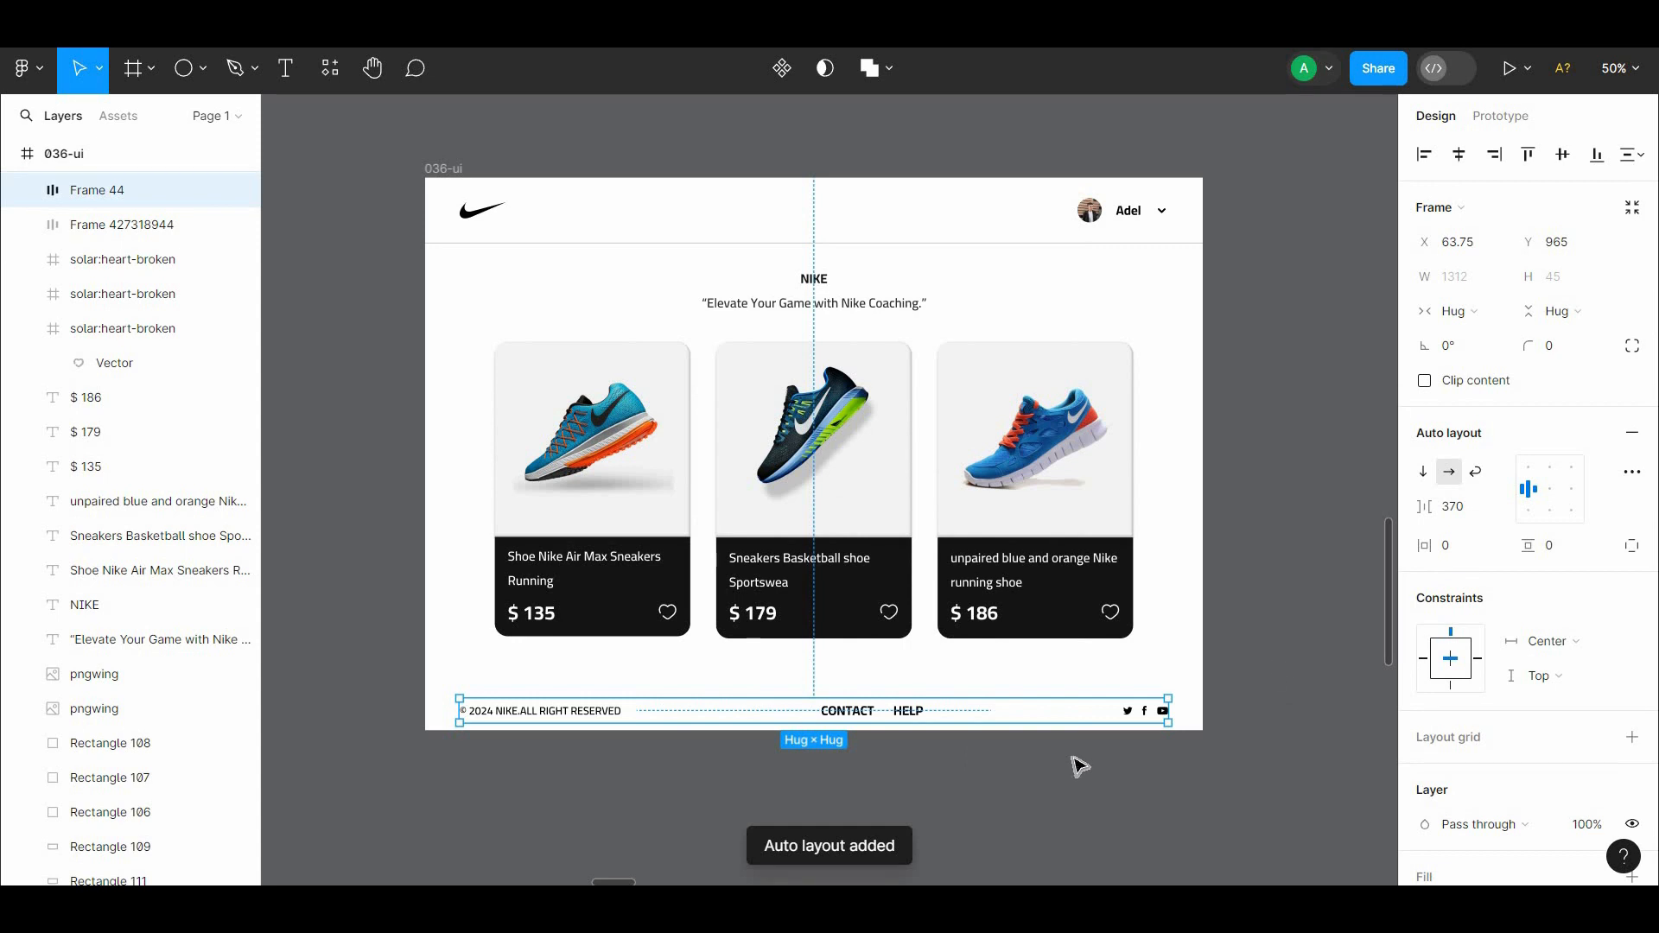
{"action": "left_click", "coordinate": [1551, 489]}
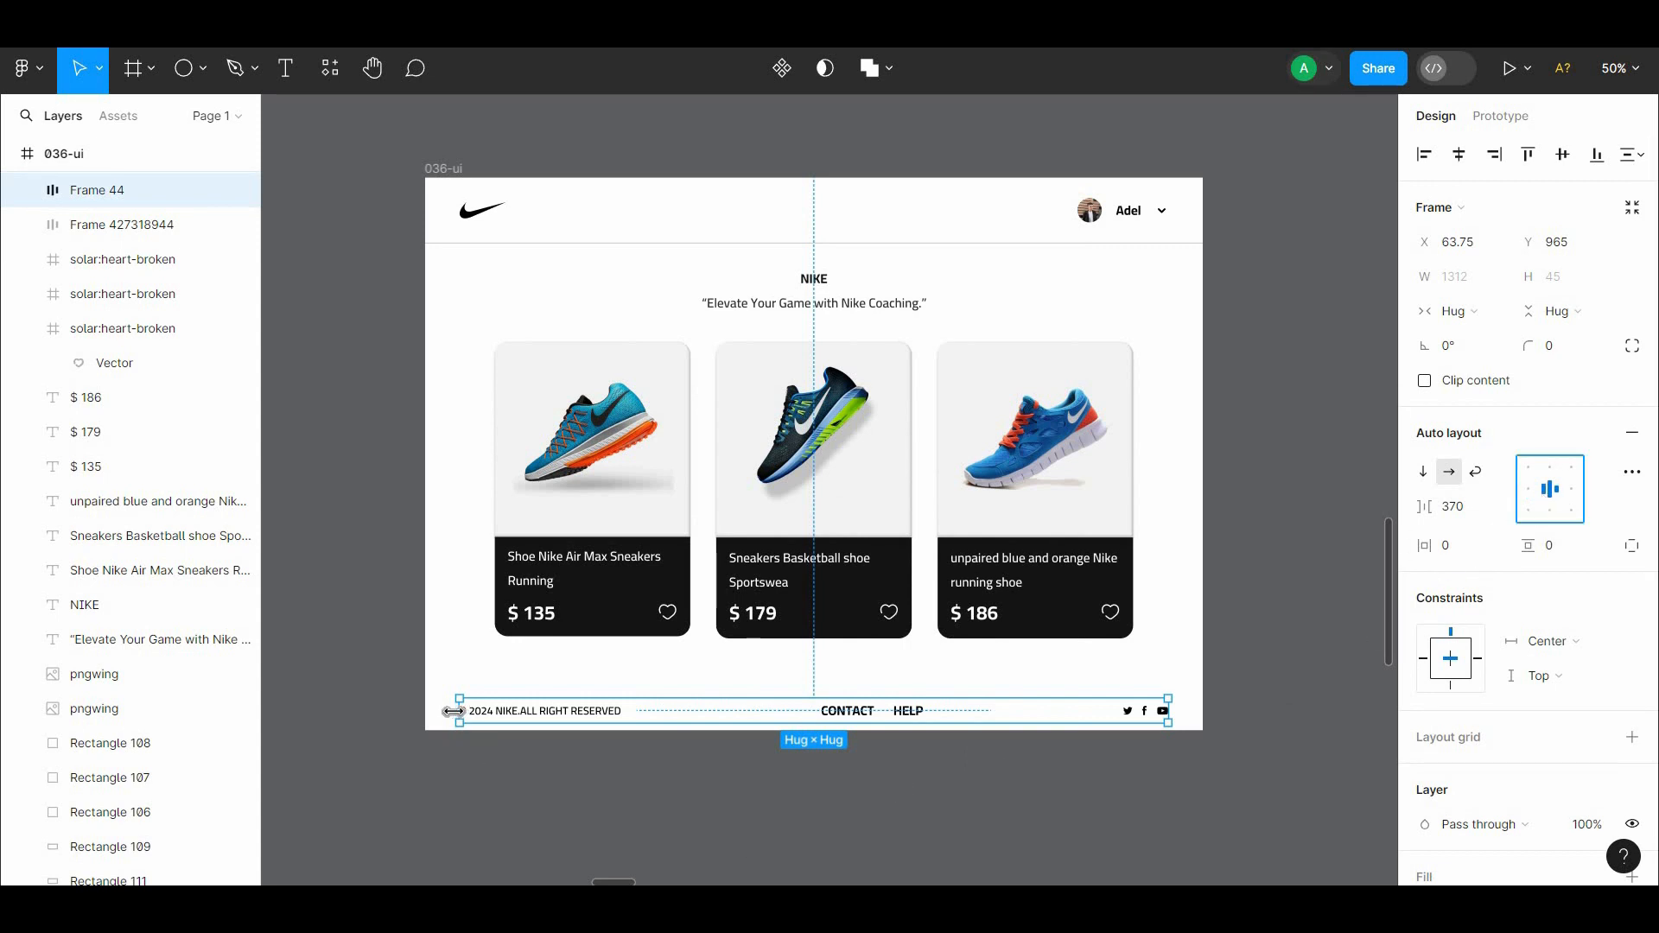
{"action": "left_click_drag", "start_coordinate": [452, 711], "coordinate": [429, 711]}
{"action": "left_click_drag", "start_coordinate": [1175, 716], "coordinate": [1202, 715]}
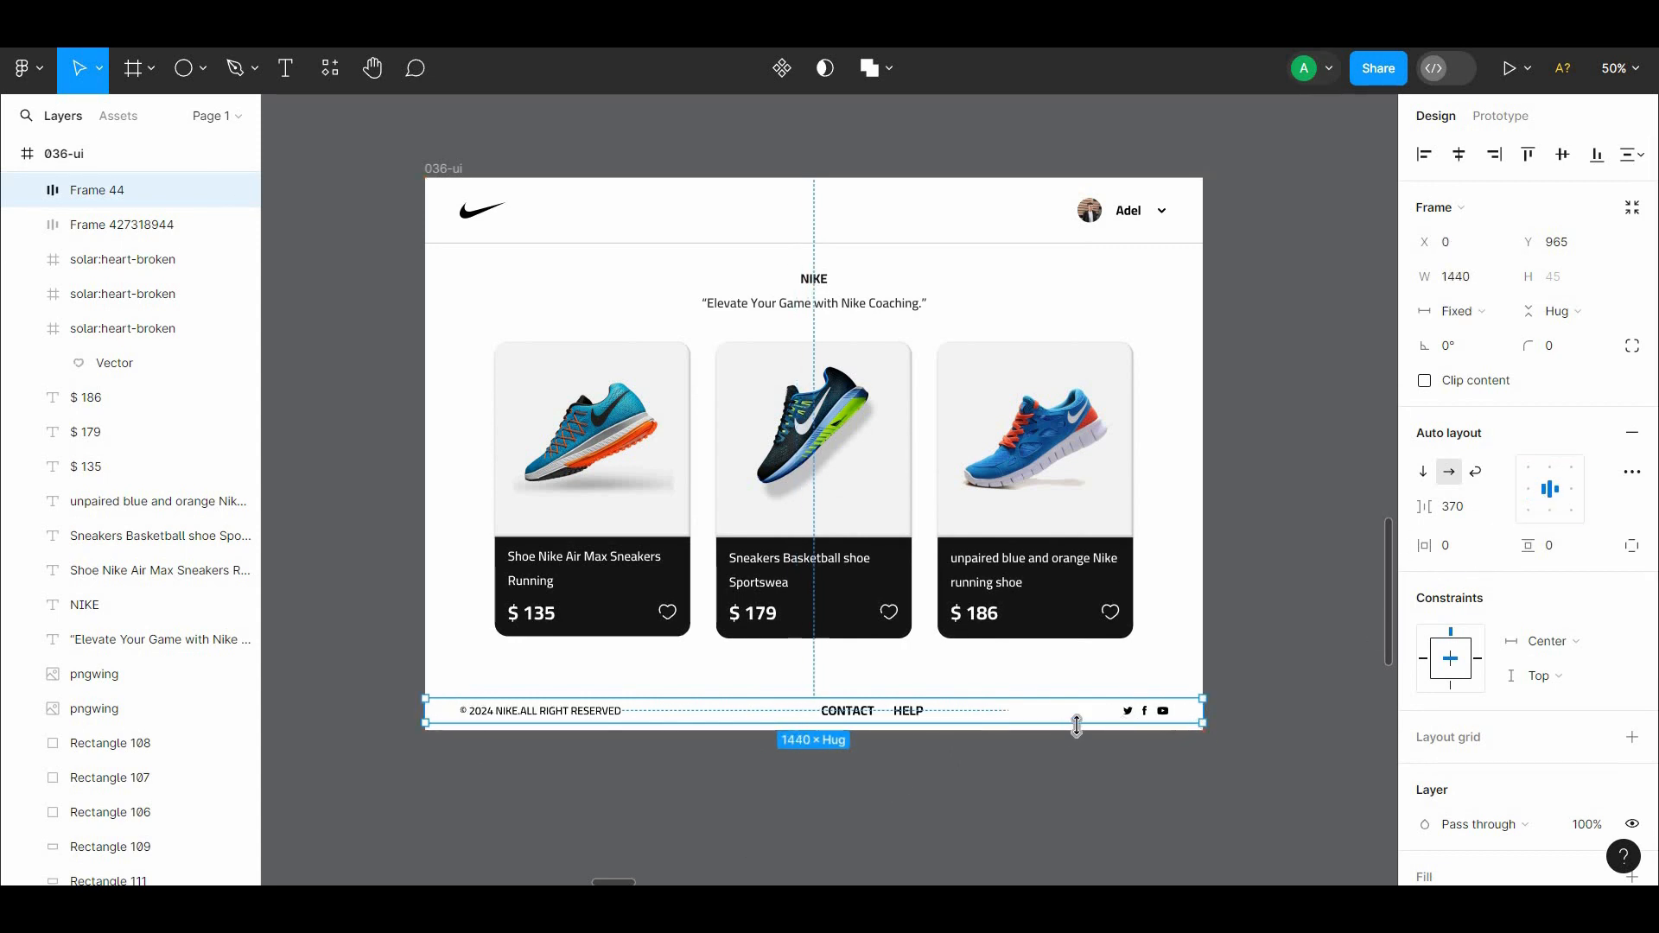
Add a white fill to the footer bar and recolour its text and icons to light grey E3E3E3
{"action": "scroll", "coordinate": [1653, 730], "scroll_direction": "down", "scroll_amount": 3}
{"action": "left_click", "coordinate": [1633, 671]}
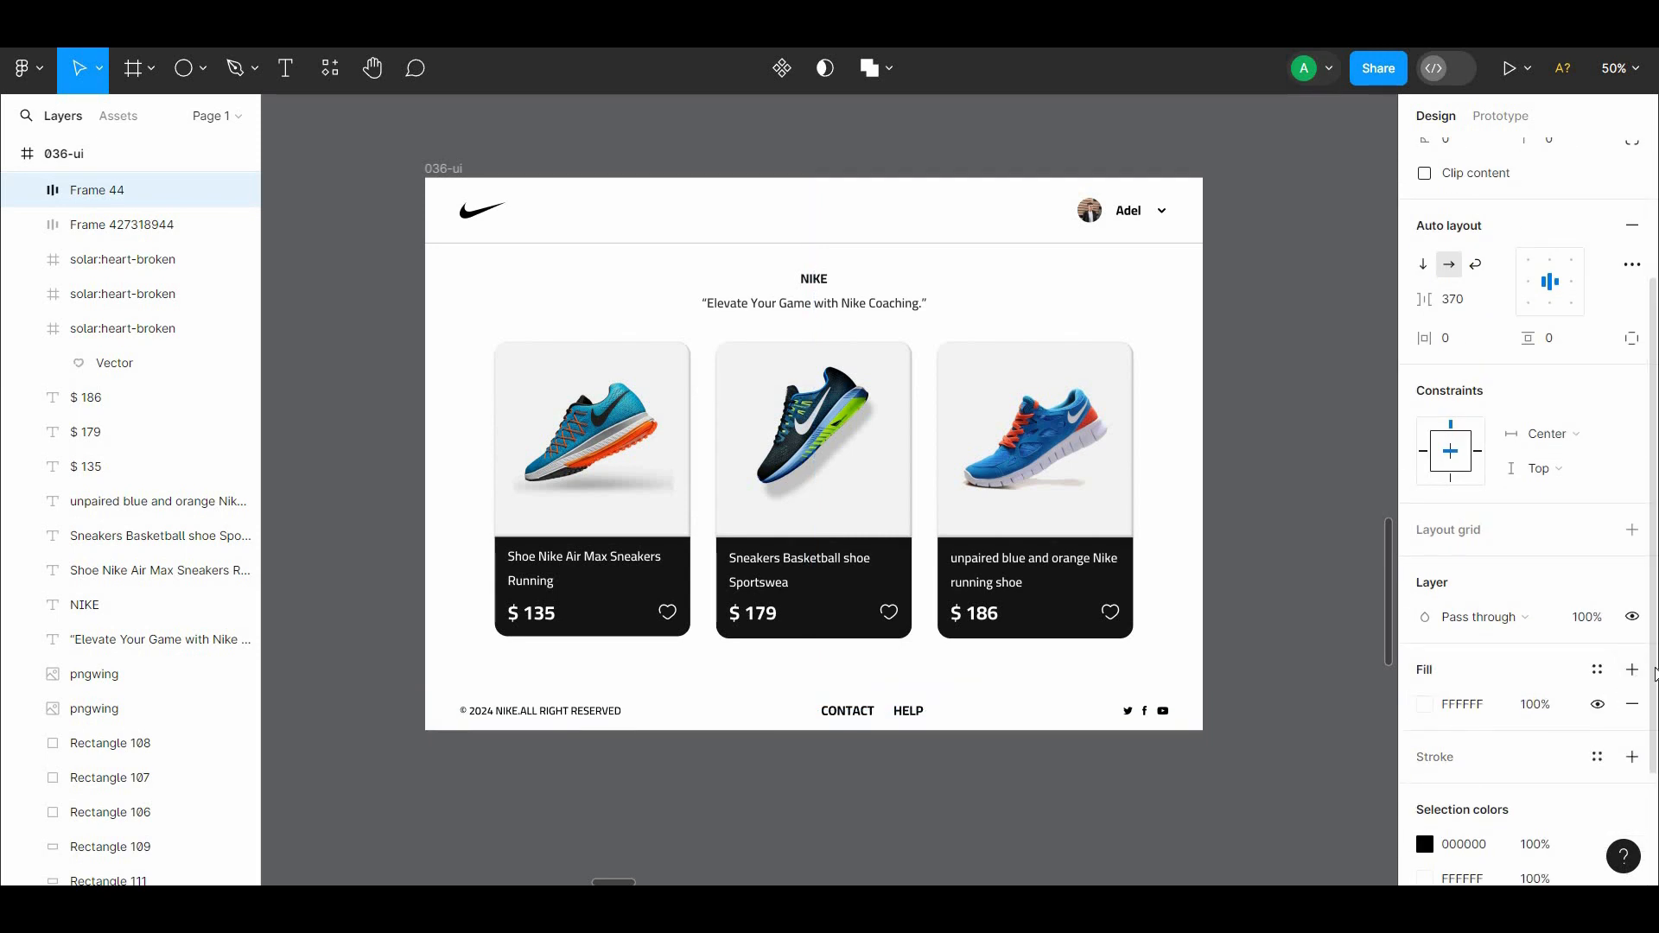
{"action": "scroll", "coordinate": [1457, 754], "scroll_direction": "down", "scroll_amount": 2}
{"action": "left_click", "coordinate": [1424, 751]}
{"action": "left_click_drag", "start_coordinate": [1148, 425], "coordinate": [1055, 366]}
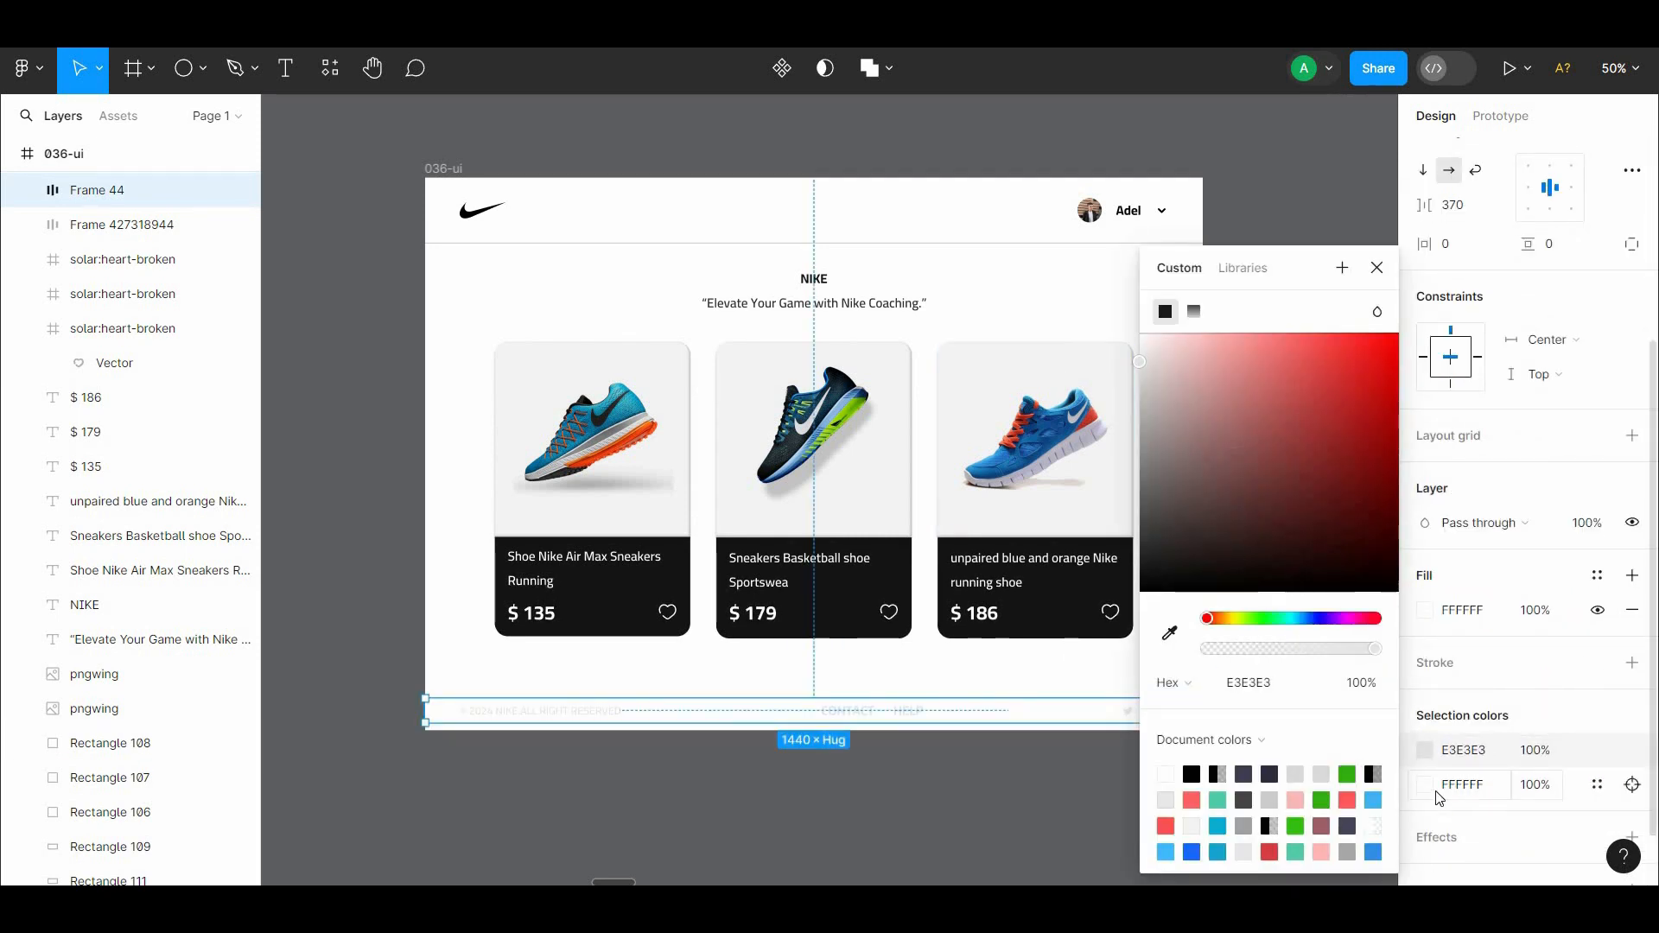
Change the footer bar's fill to black
{"action": "left_click", "coordinate": [1426, 786]}
{"action": "left_click_drag", "start_coordinate": [1158, 568], "coordinate": [1091, 625]}
{"action": "left_click", "coordinate": [1085, 768]}
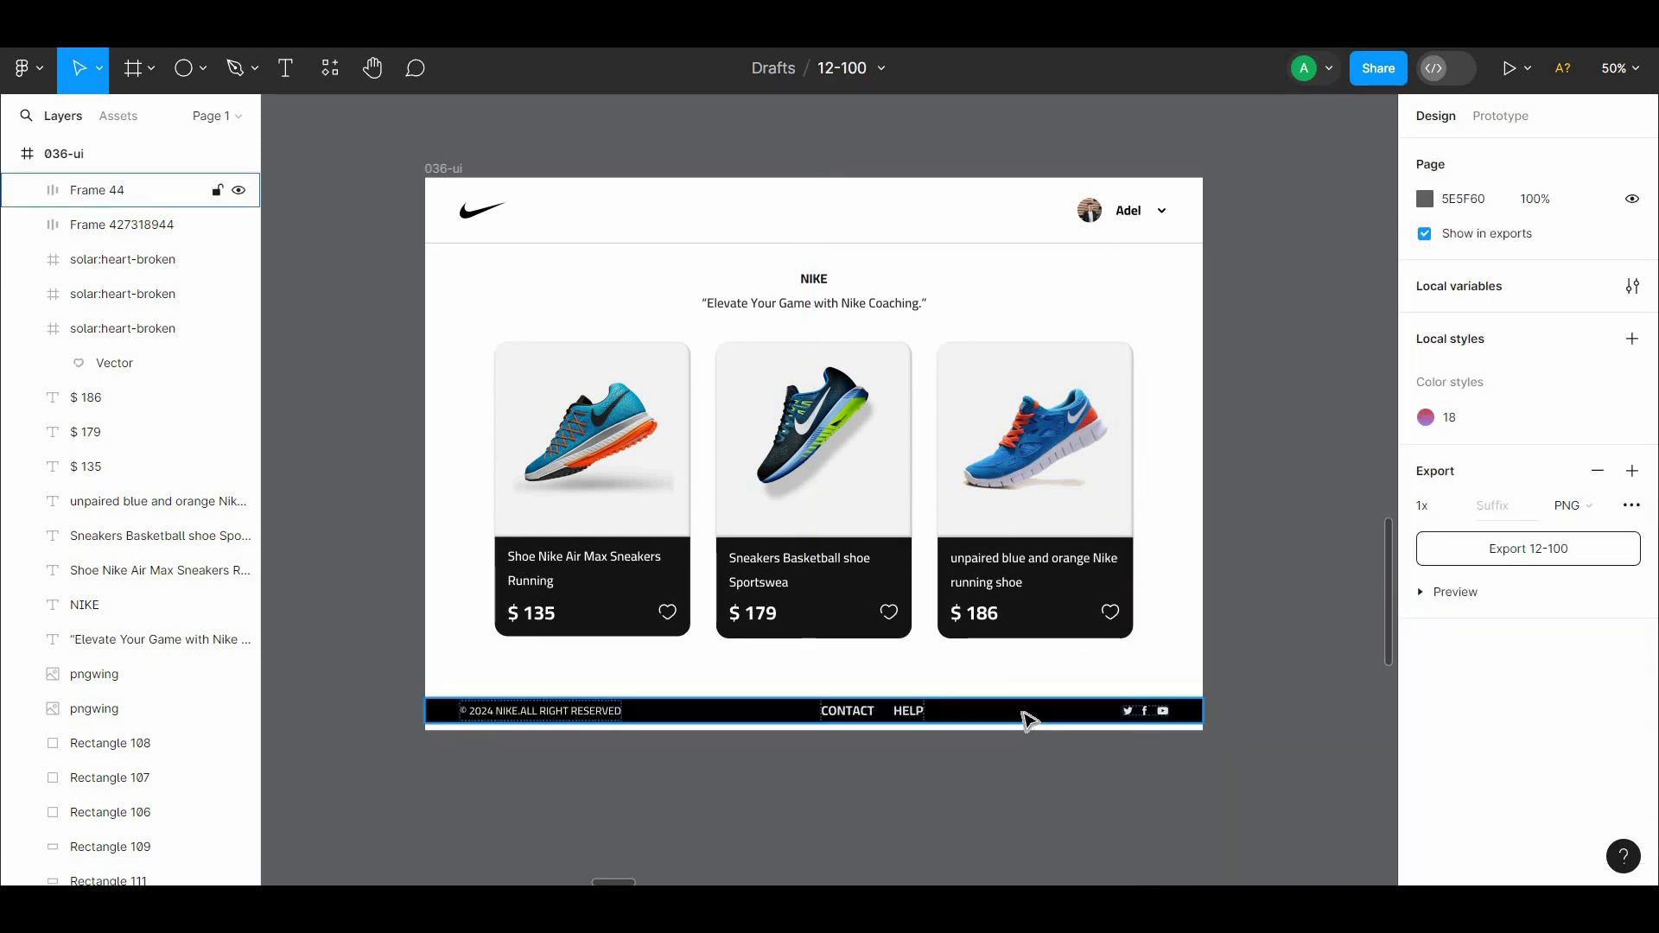
Recolour the footer bar with the dark tone 161414 sampled from a shoe card's lower panel
{"action": "left_click", "coordinate": [1024, 713]}
{"action": "key", "text": "i"}
{"action": "left_click", "coordinate": [1041, 621]}
{"action": "left_click", "coordinate": [1085, 753]}
Extend the footer bar to a height of 59 so it reaches the frame's bottom edge
{"action": "left_click", "coordinate": [1090, 719]}
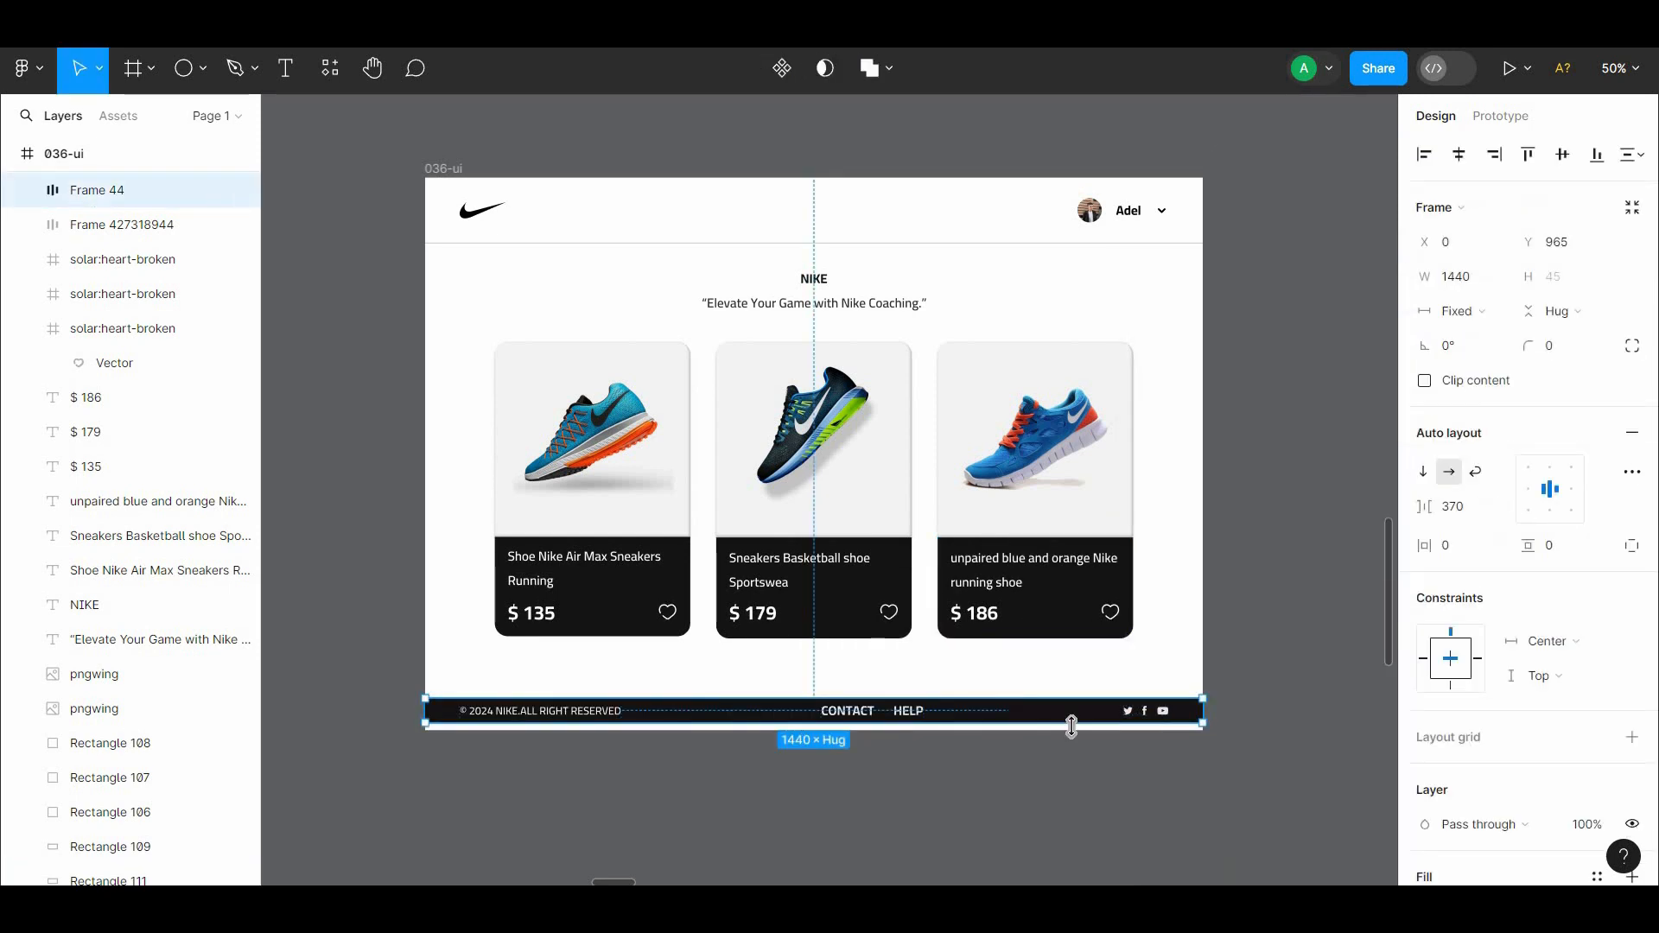
{"action": "left_click", "coordinate": [1117, 806]}
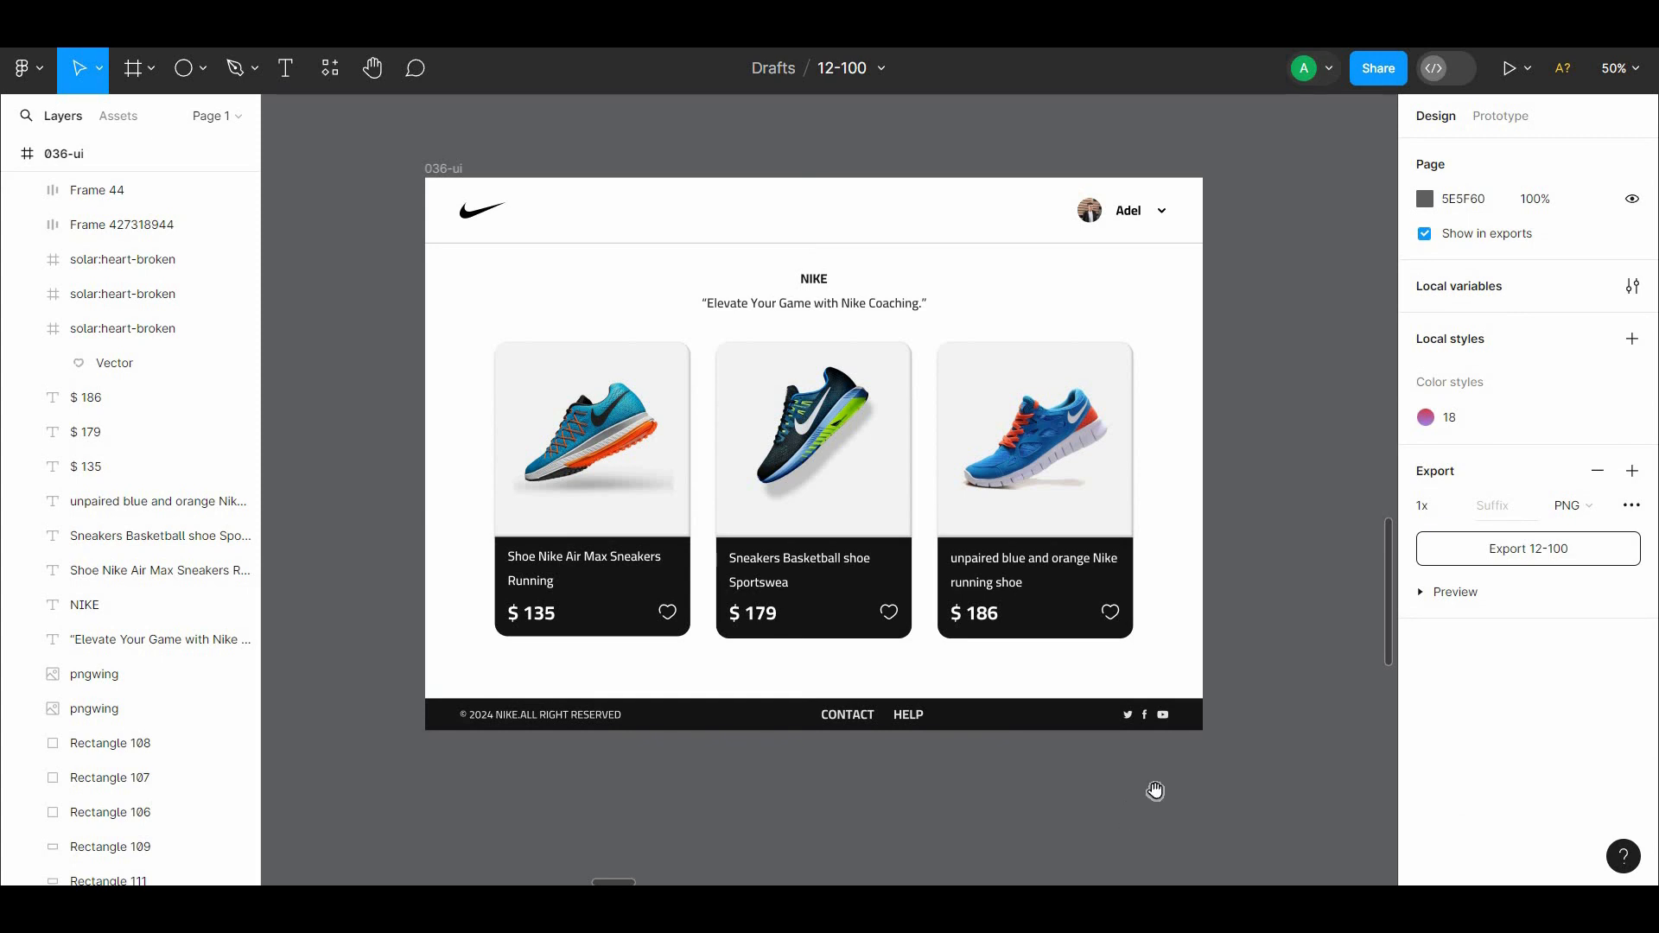
{"action": "left_click_drag", "start_coordinate": [1155, 792], "coordinate": [1167, 814]}
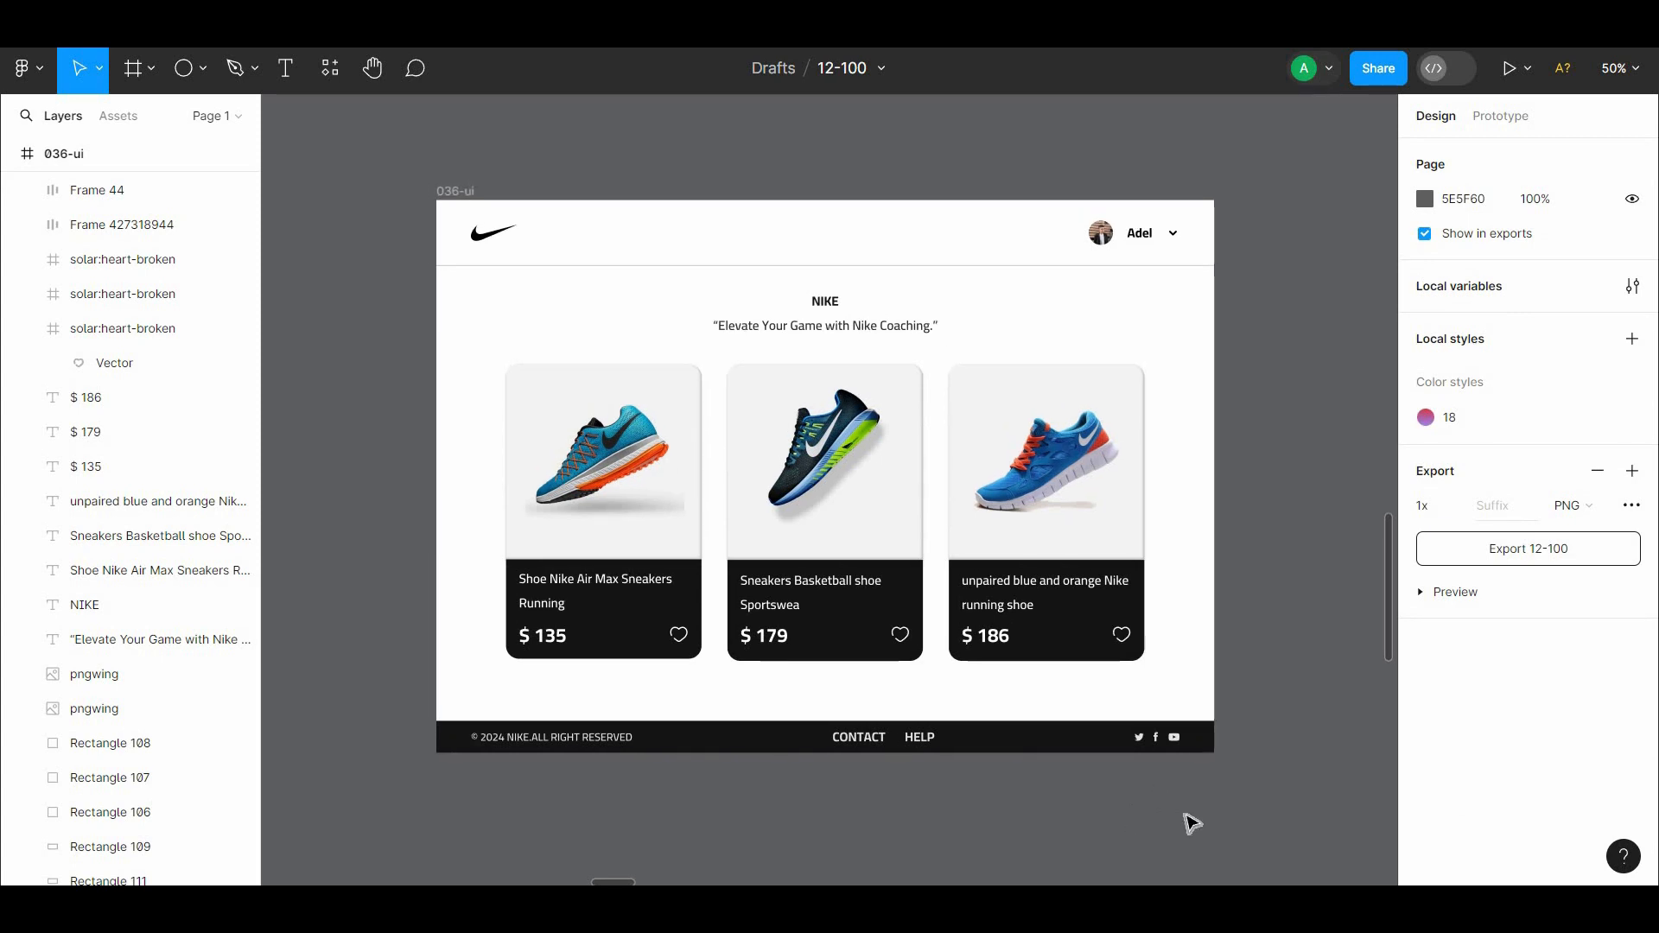
Set the colour of the footer's text and icons to FDFDFD
{"action": "left_click", "coordinate": [890, 732]}
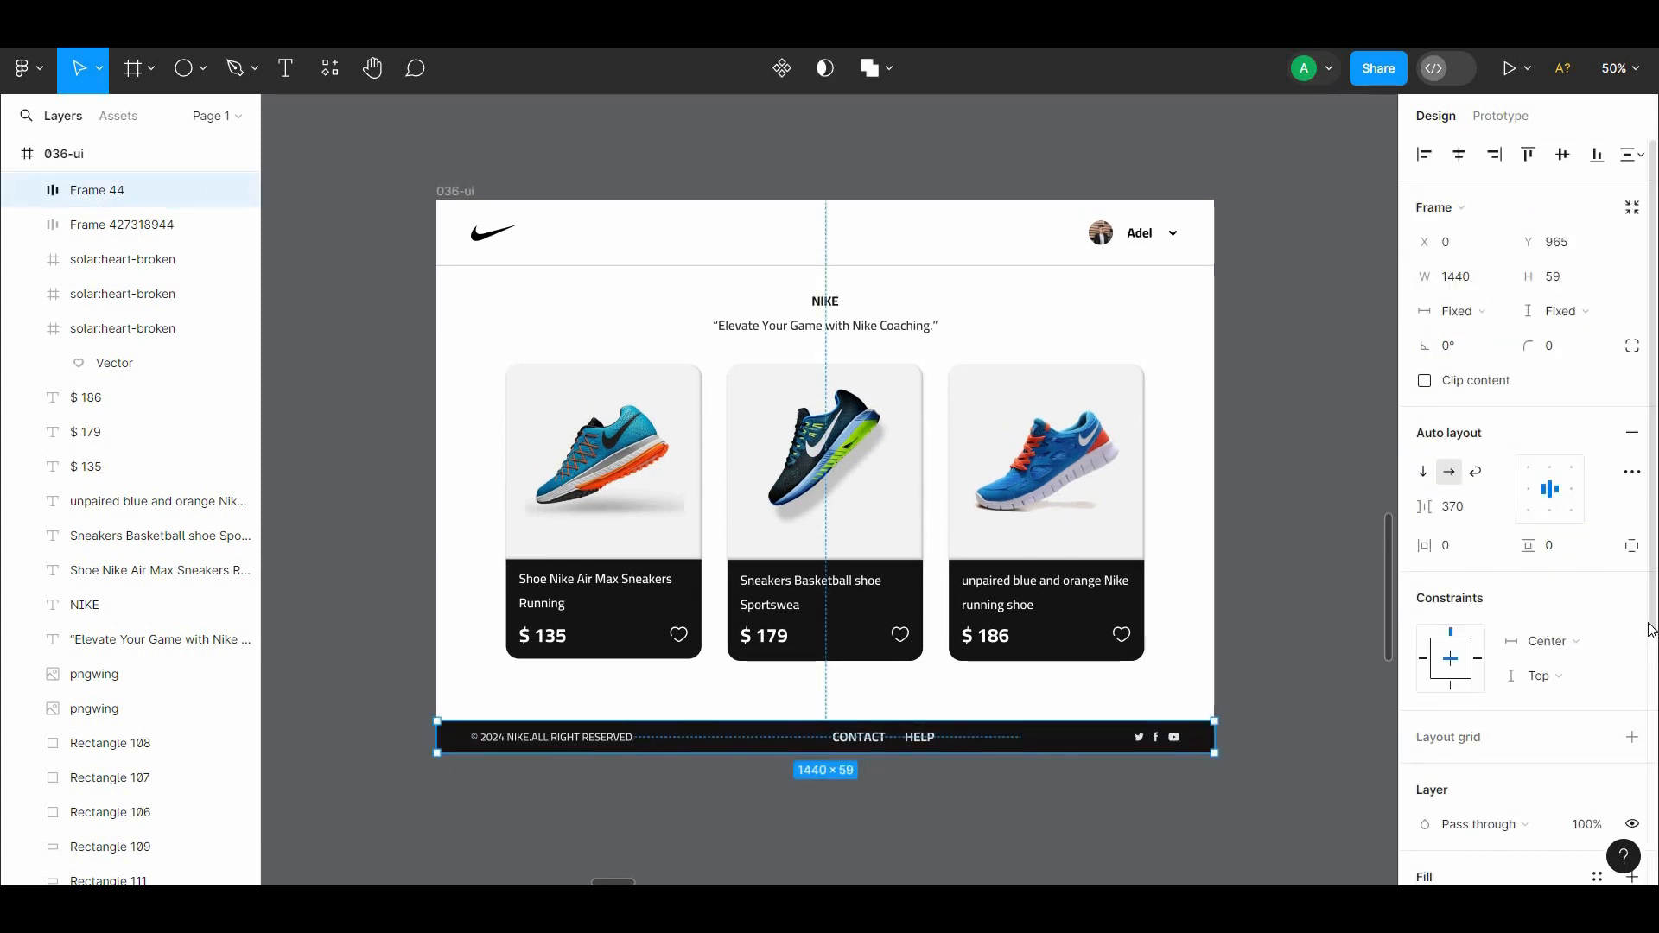
{"action": "scroll", "coordinate": [1653, 630], "scroll_direction": "down", "scroll_amount": 3}
{"action": "scroll", "coordinate": [1474, 800], "scroll_direction": "down", "scroll_amount": 3}
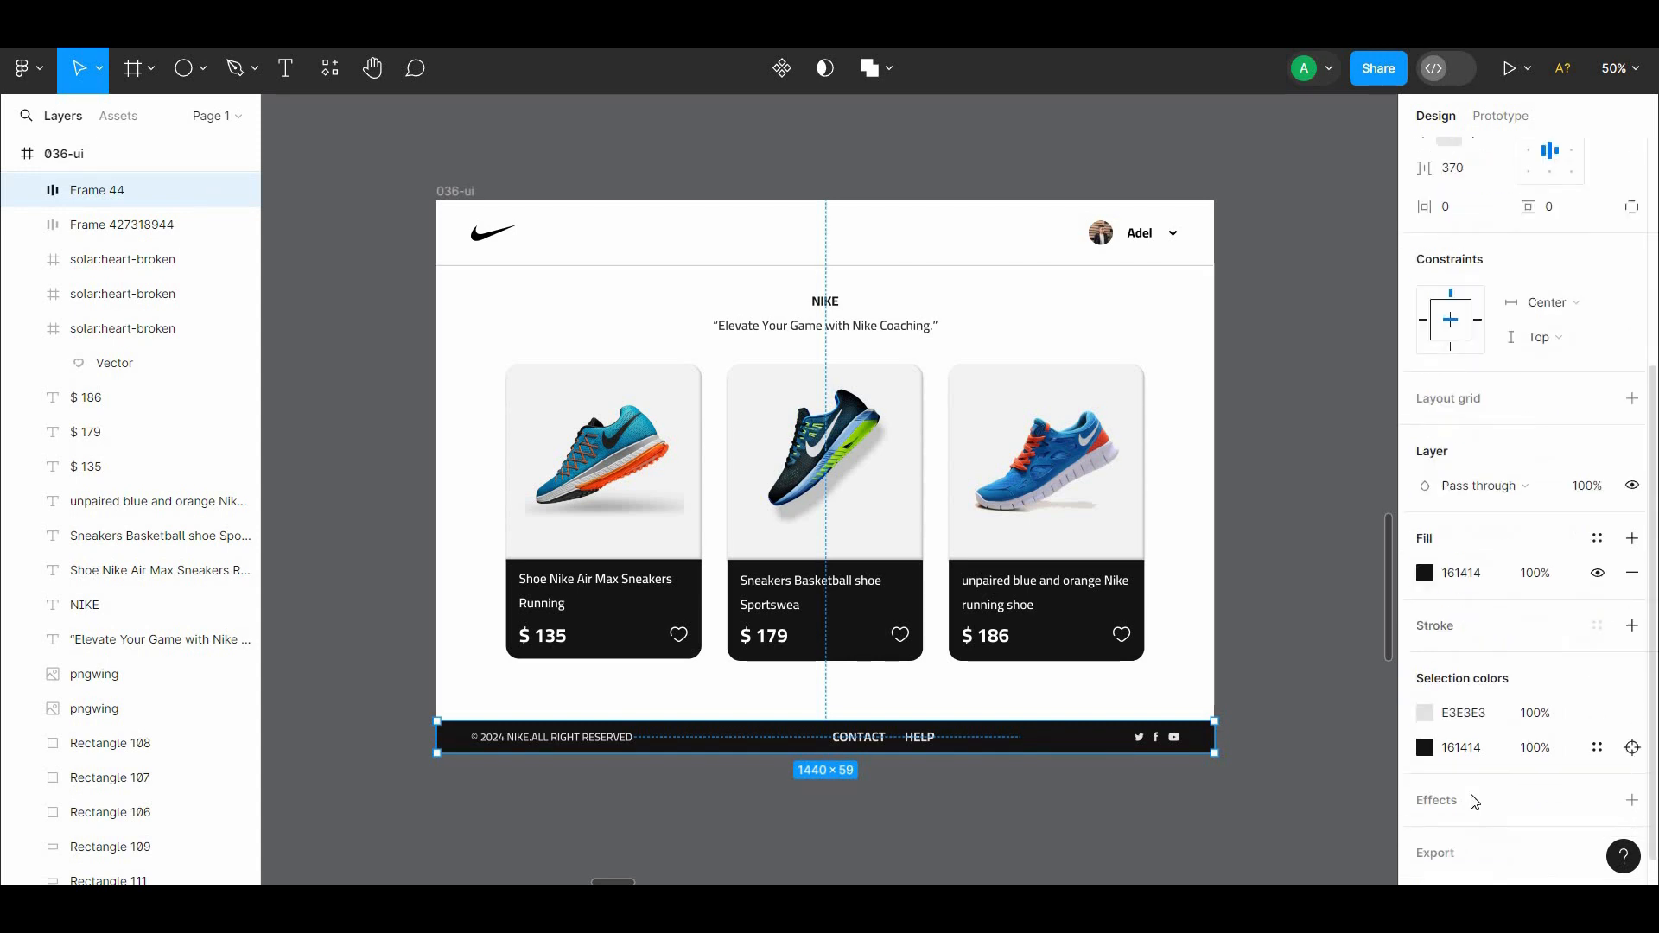
{"action": "left_click", "coordinate": [1424, 671]}
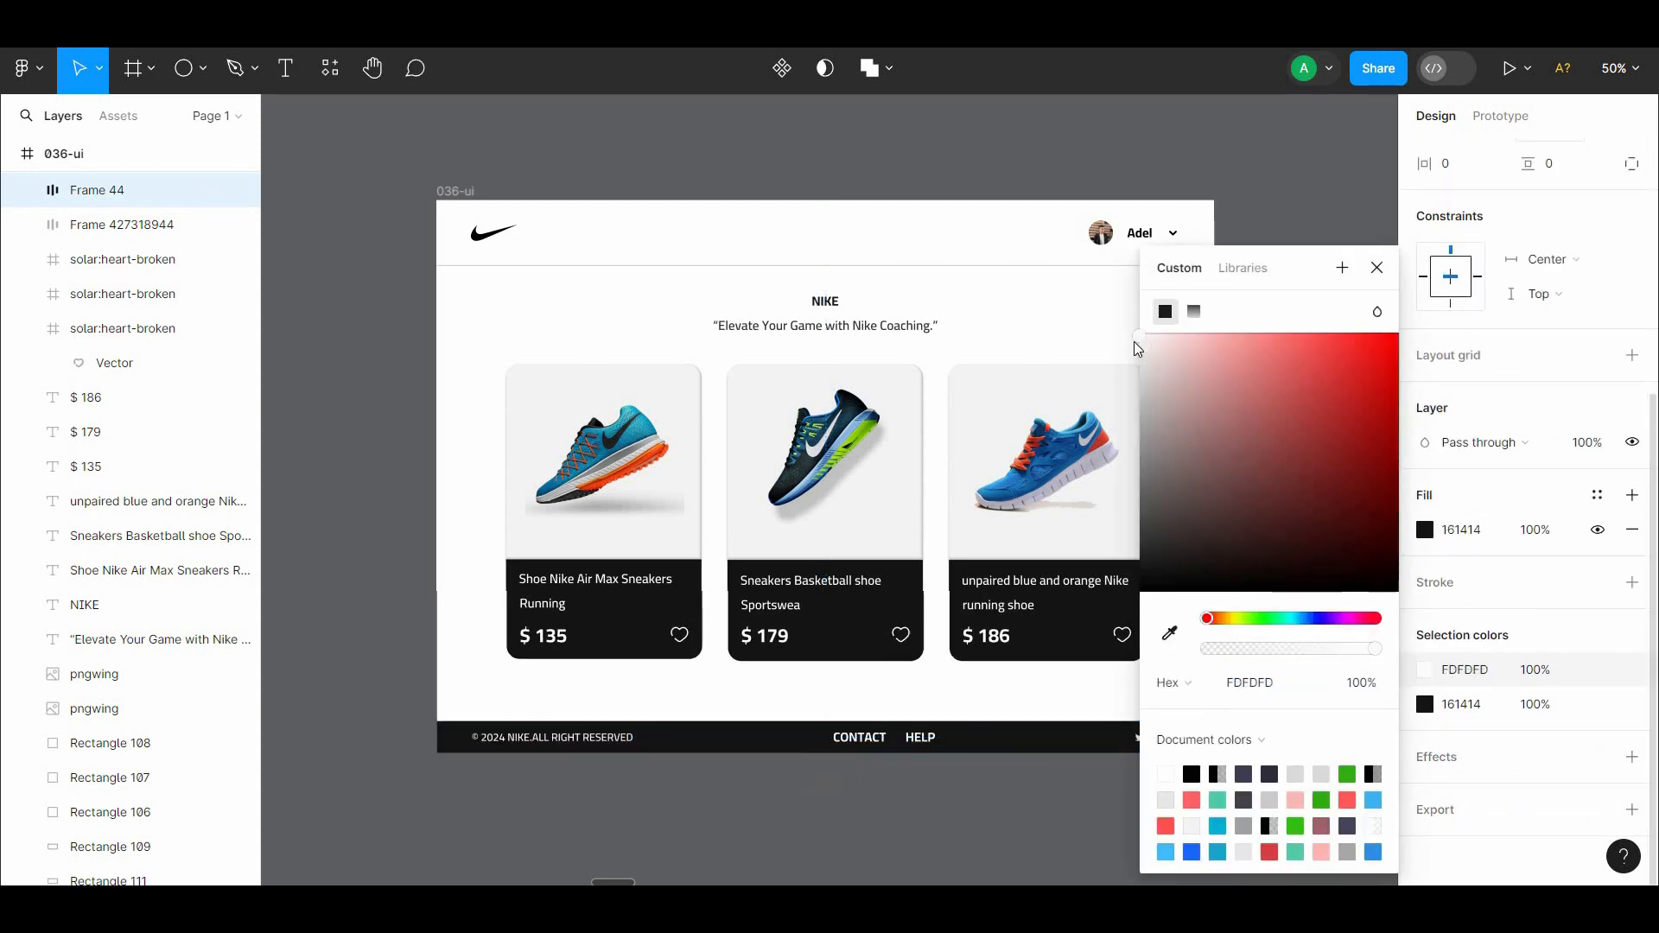
{"action": "left_click", "coordinate": [1029, 820]}
{"action": "scroll", "coordinate": [985, 518], "scroll_direction": "up", "scroll_amount": 1}
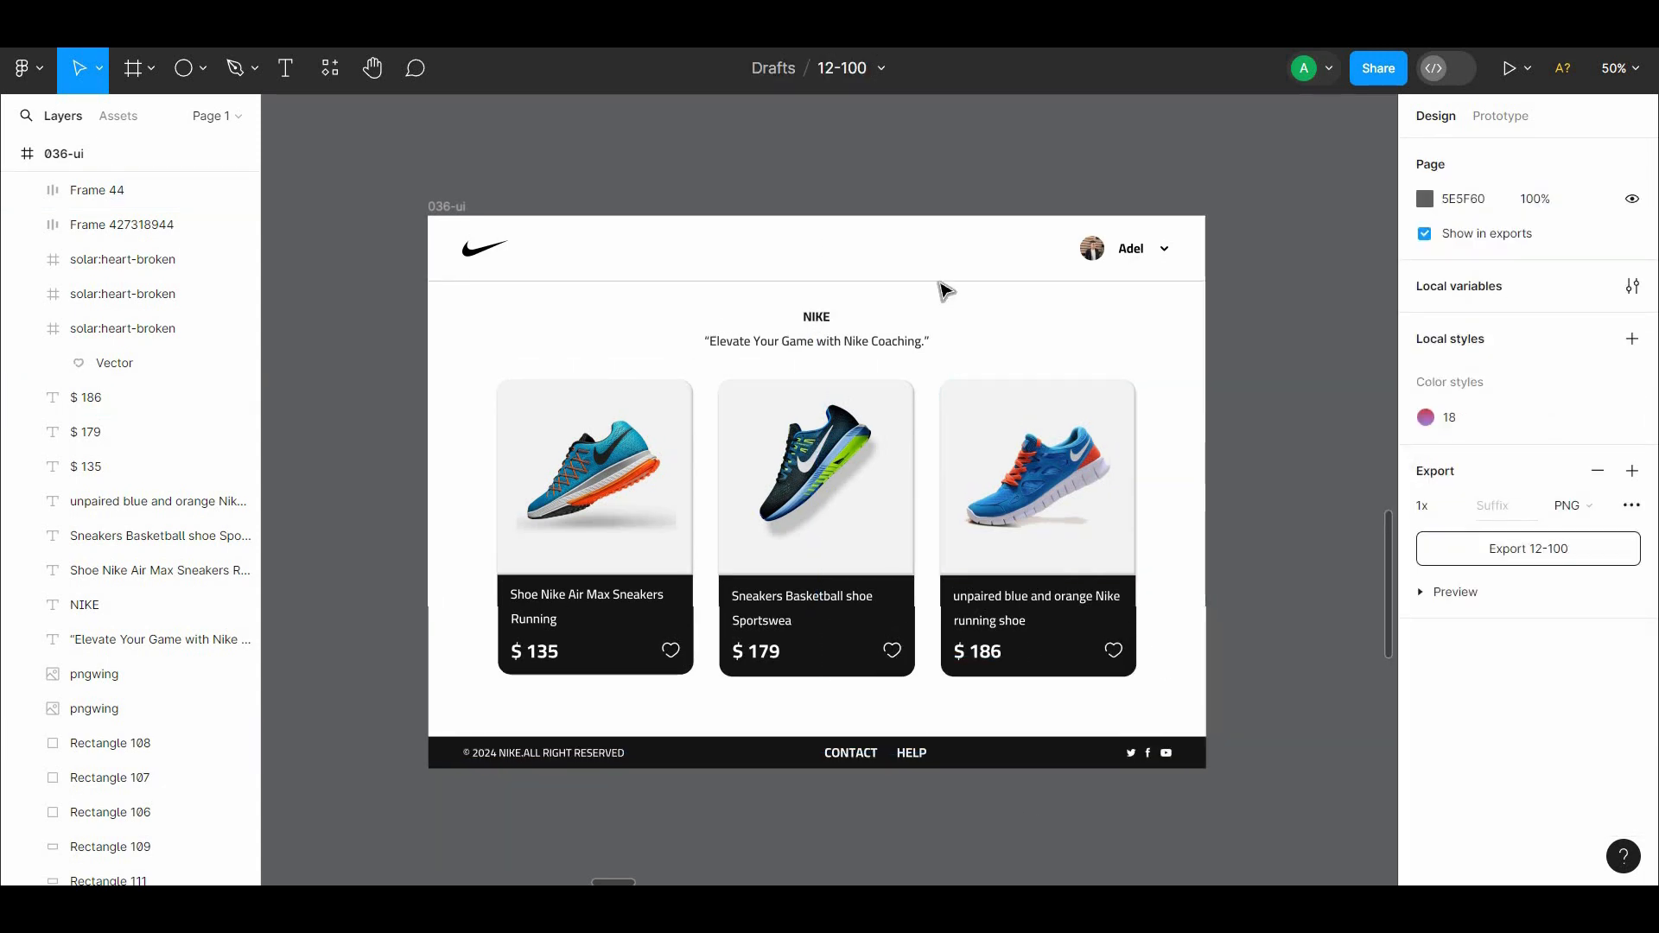
Nudge the header bar 10 px to the left
{"action": "left_click", "coordinate": [1170, 250]}
{"action": "key", "text": "shift+Left"}
{"action": "left_click", "coordinate": [1262, 296]}
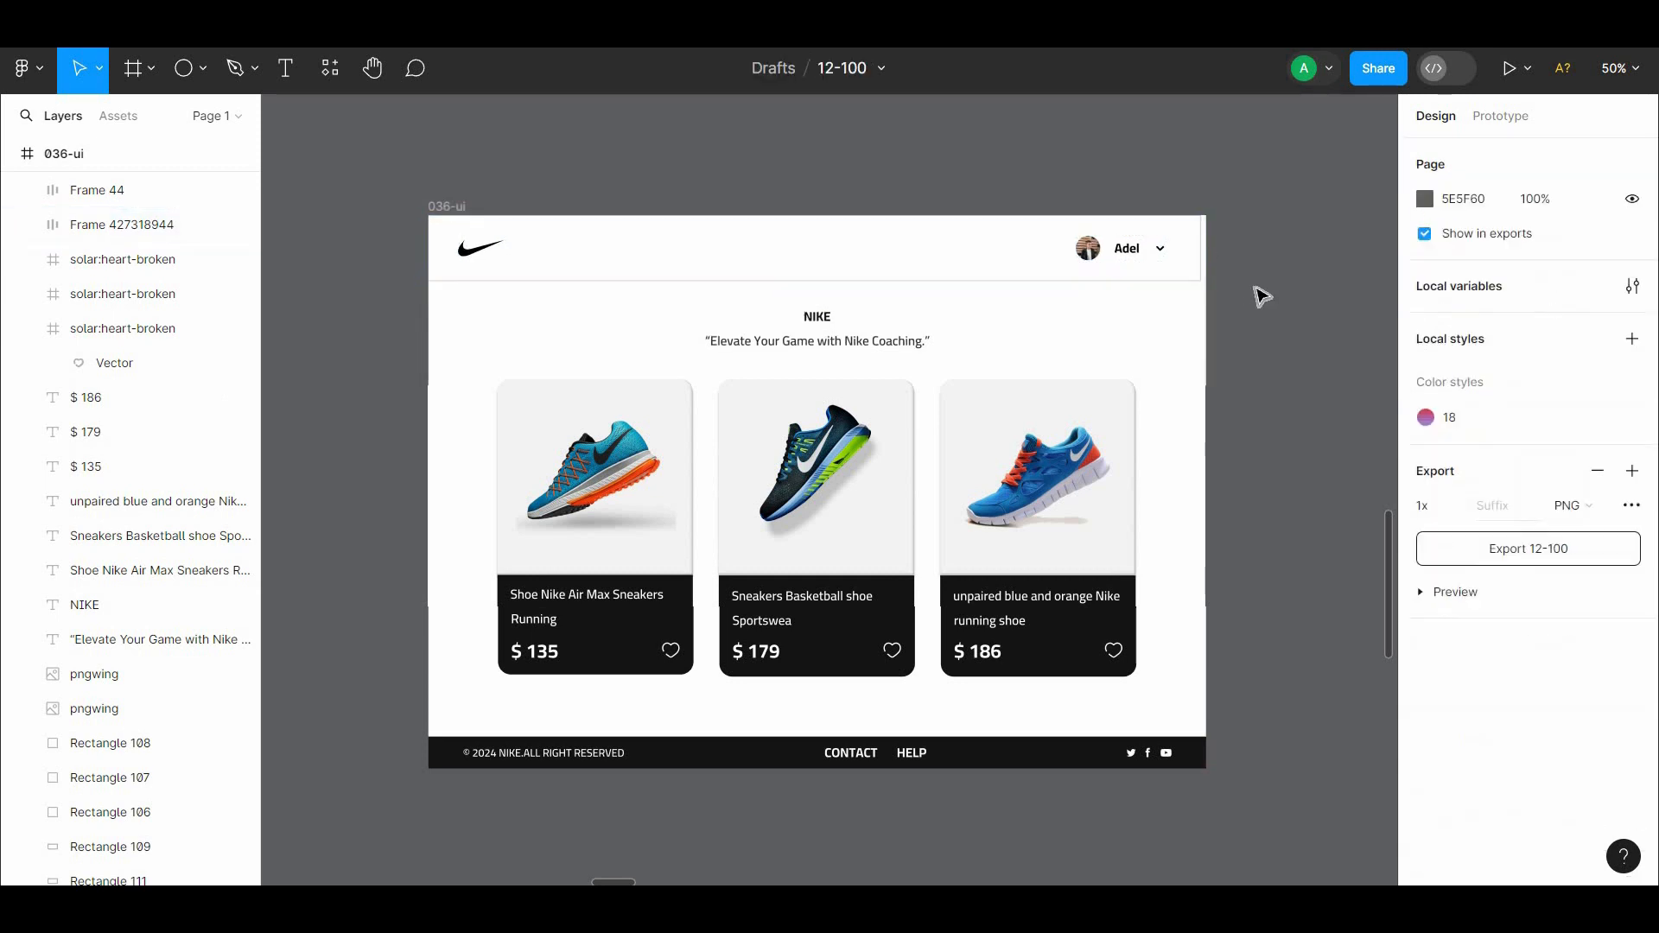
Widen the header bar to about 1460 and centre it horizontally in the frame
{"action": "left_click", "coordinate": [1160, 249]}
{"action": "scroll", "coordinate": [1603, 724], "scroll_direction": "down", "scroll_amount": 5}
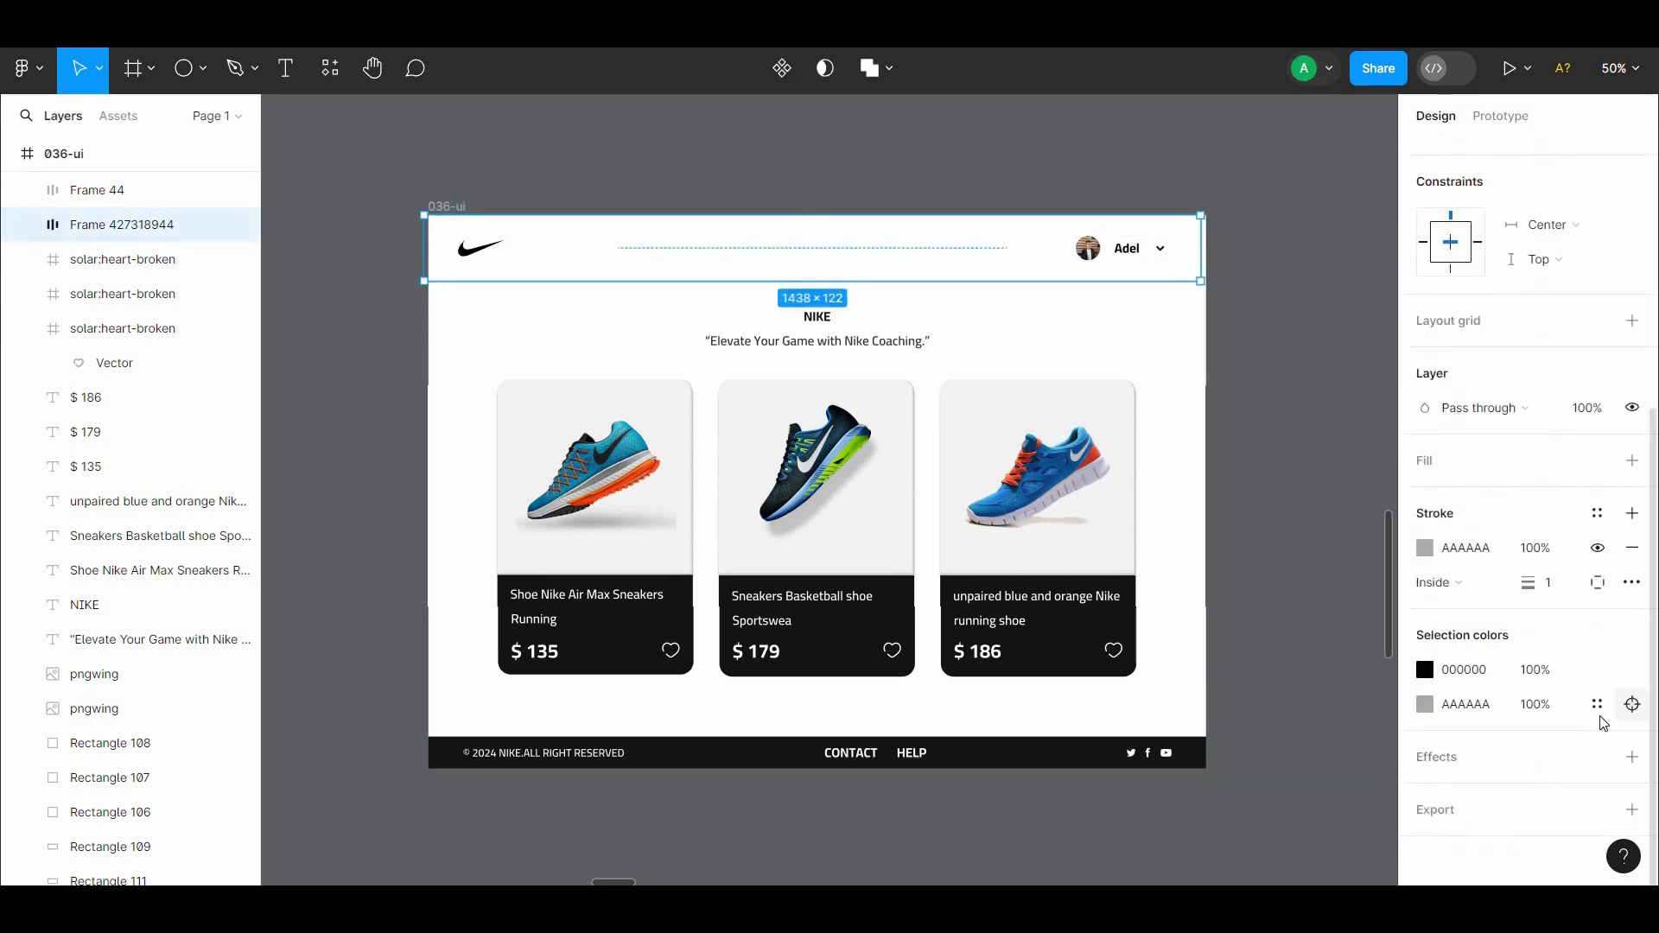
{"action": "left_click_drag", "start_coordinate": [1201, 259], "coordinate": [1214, 260]}
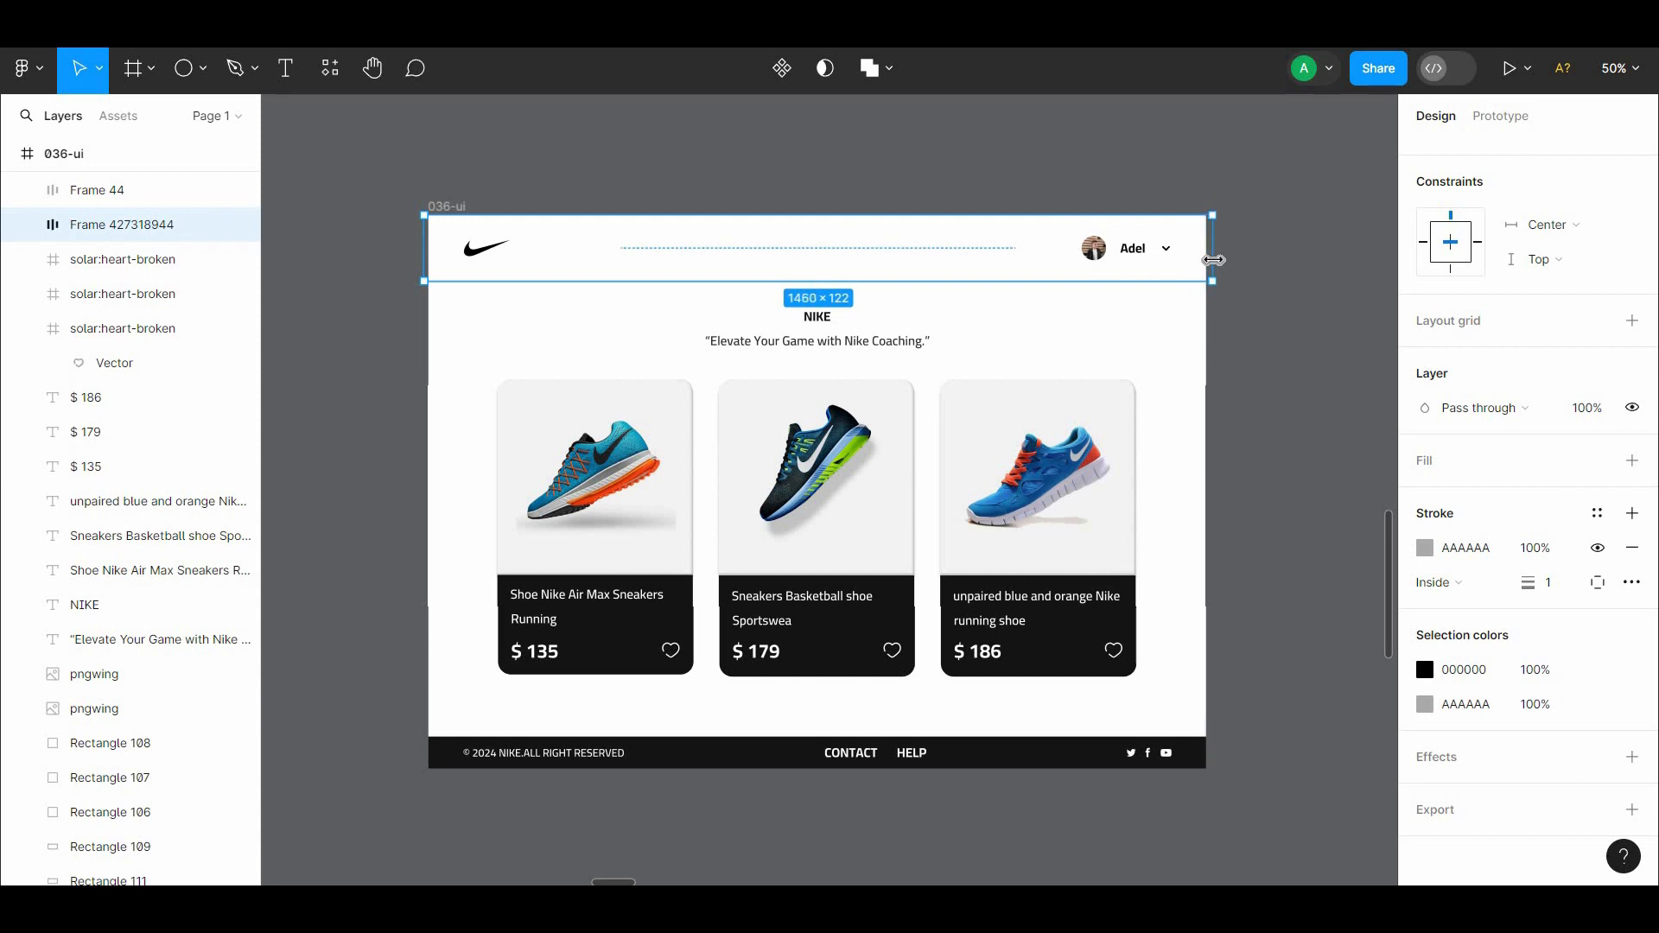
{"action": "left_click", "coordinate": [1269, 344]}
{"action": "left_click", "coordinate": [1172, 250]}
{"action": "left_click", "coordinate": [1459, 157]}
{"action": "left_click", "coordinate": [523, 197]}
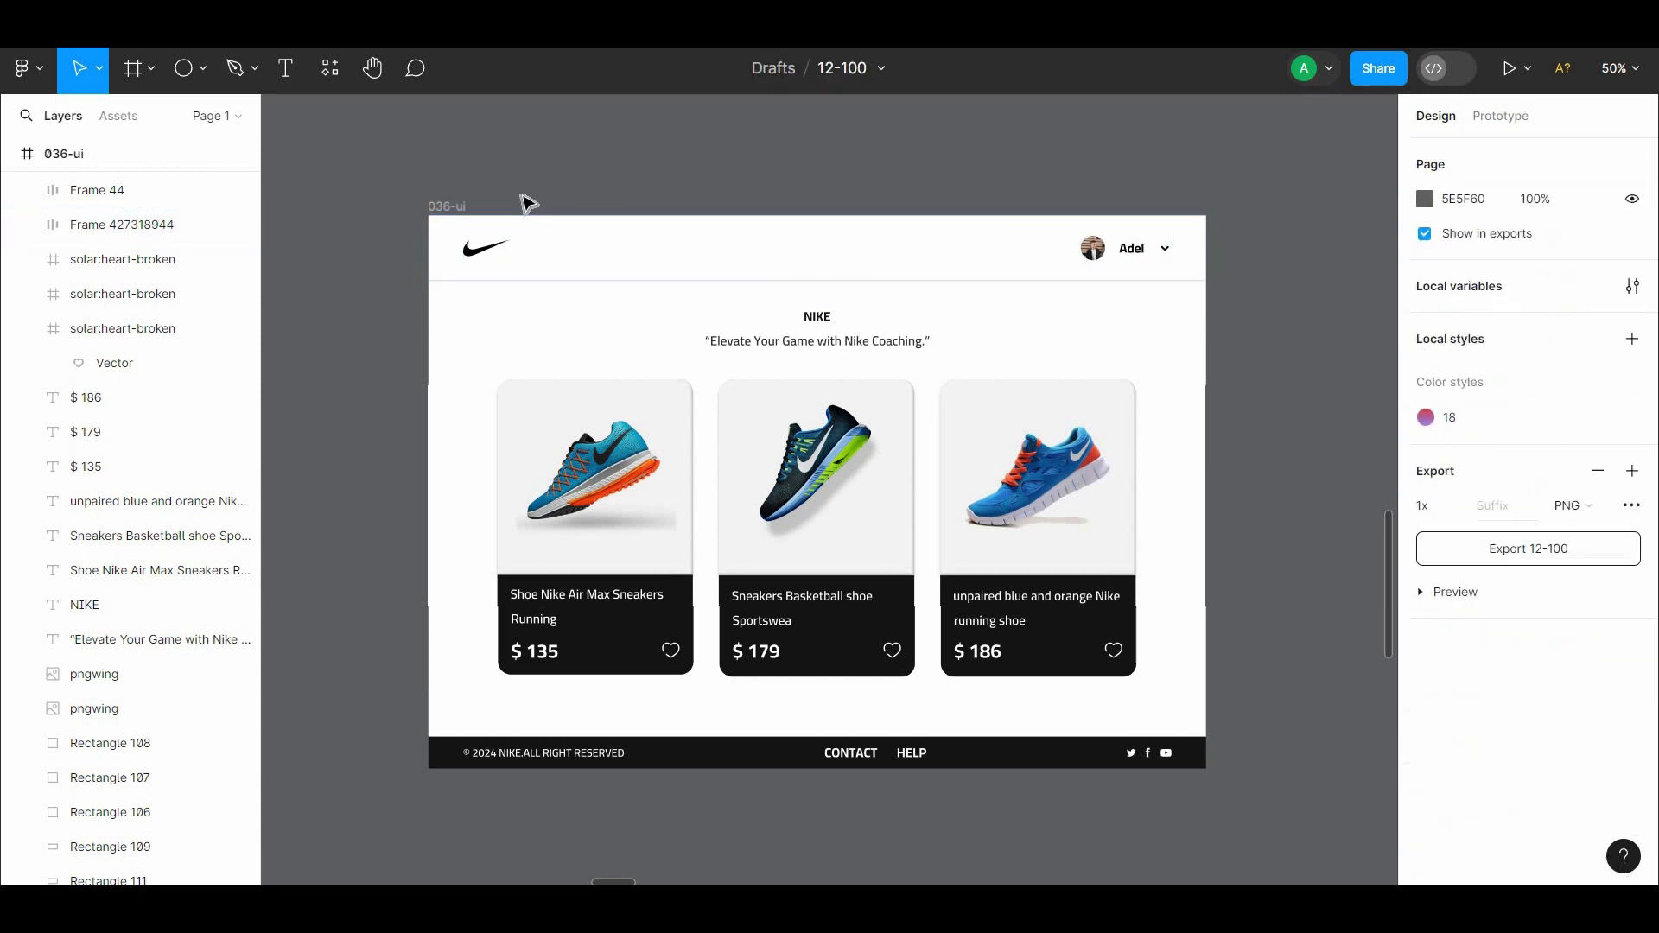
Round the 036-ui frame's corners with a radius of 24
{"action": "left_click", "coordinate": [449, 207]}
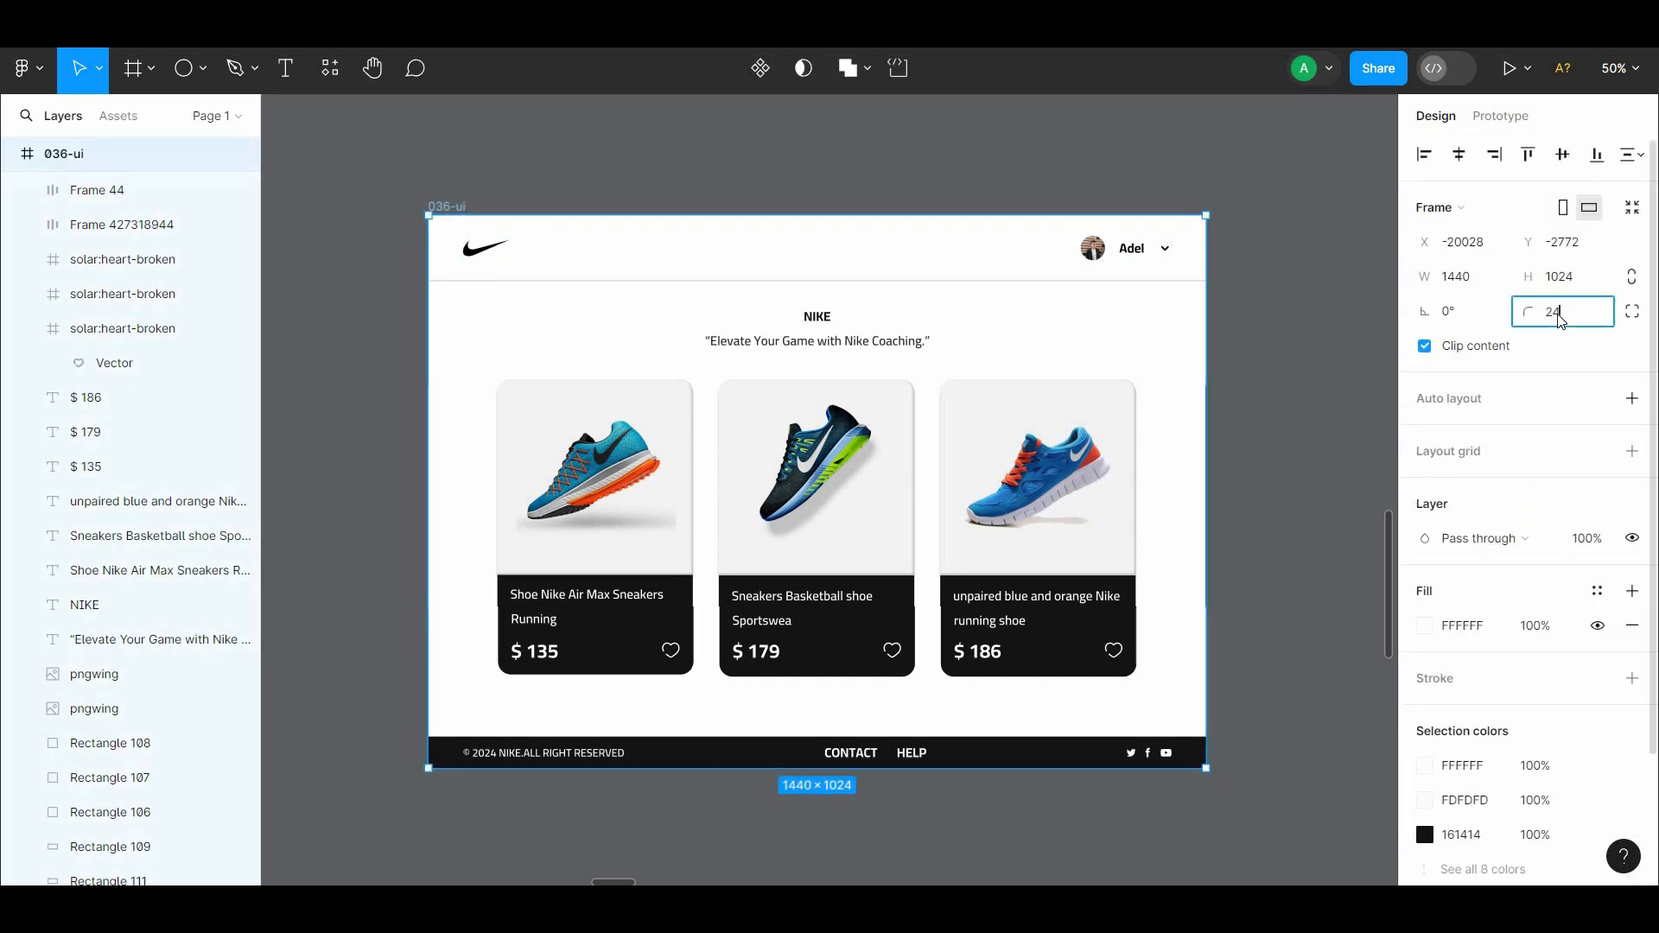
{"action": "left_click", "coordinate": [1300, 356]}
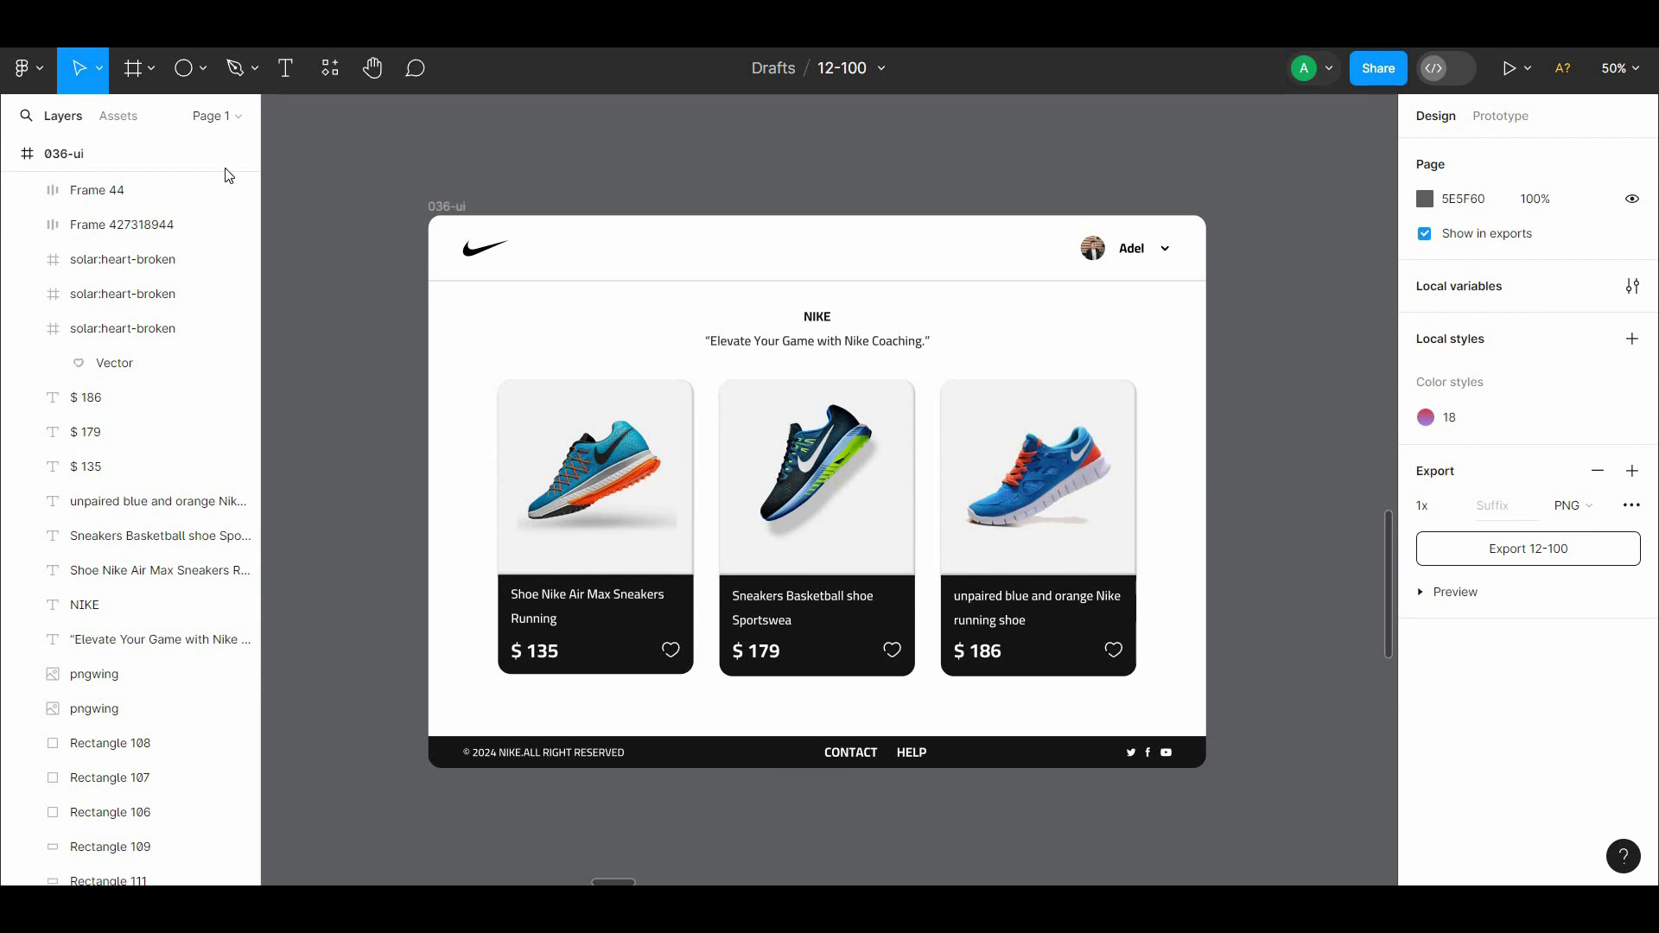